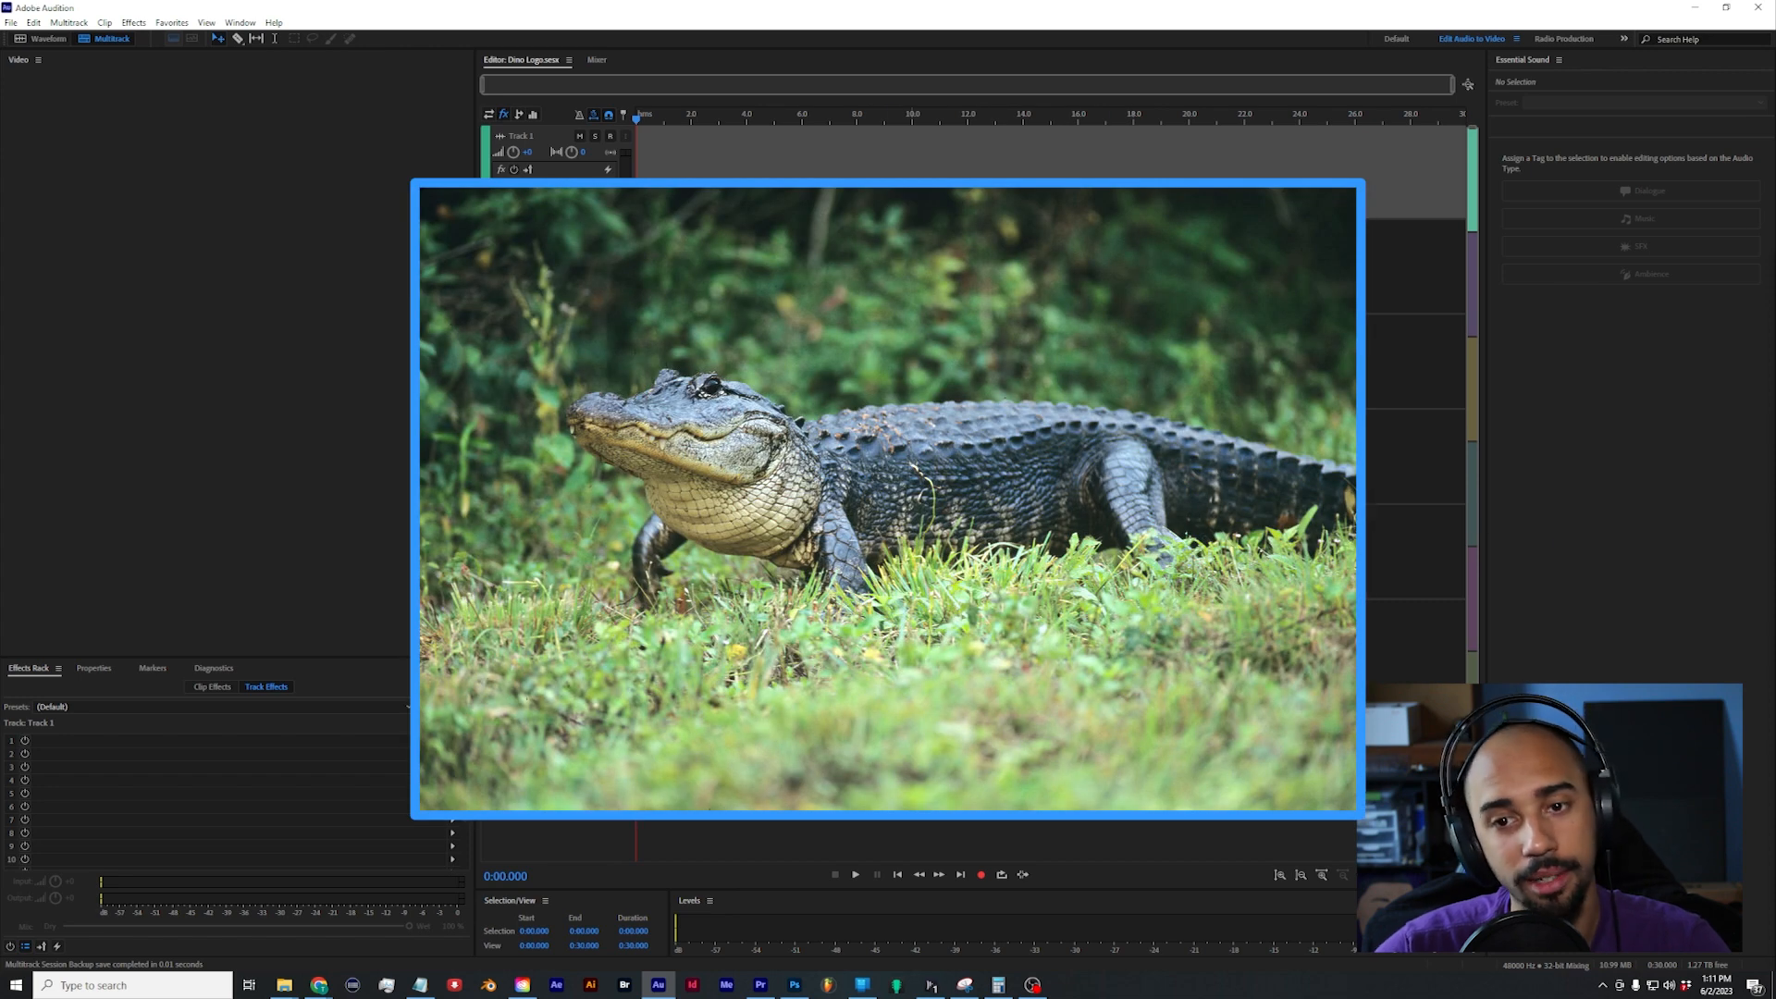
# Step: Place the Alligator Growl, Elephant, Tiger Roar, Lion Roar, Pig Grunt, Frog and bird sounds on separate tracks near the session's start
pyautogui.moveTo(698, 172); pyautogui.dragTo(640, 176)
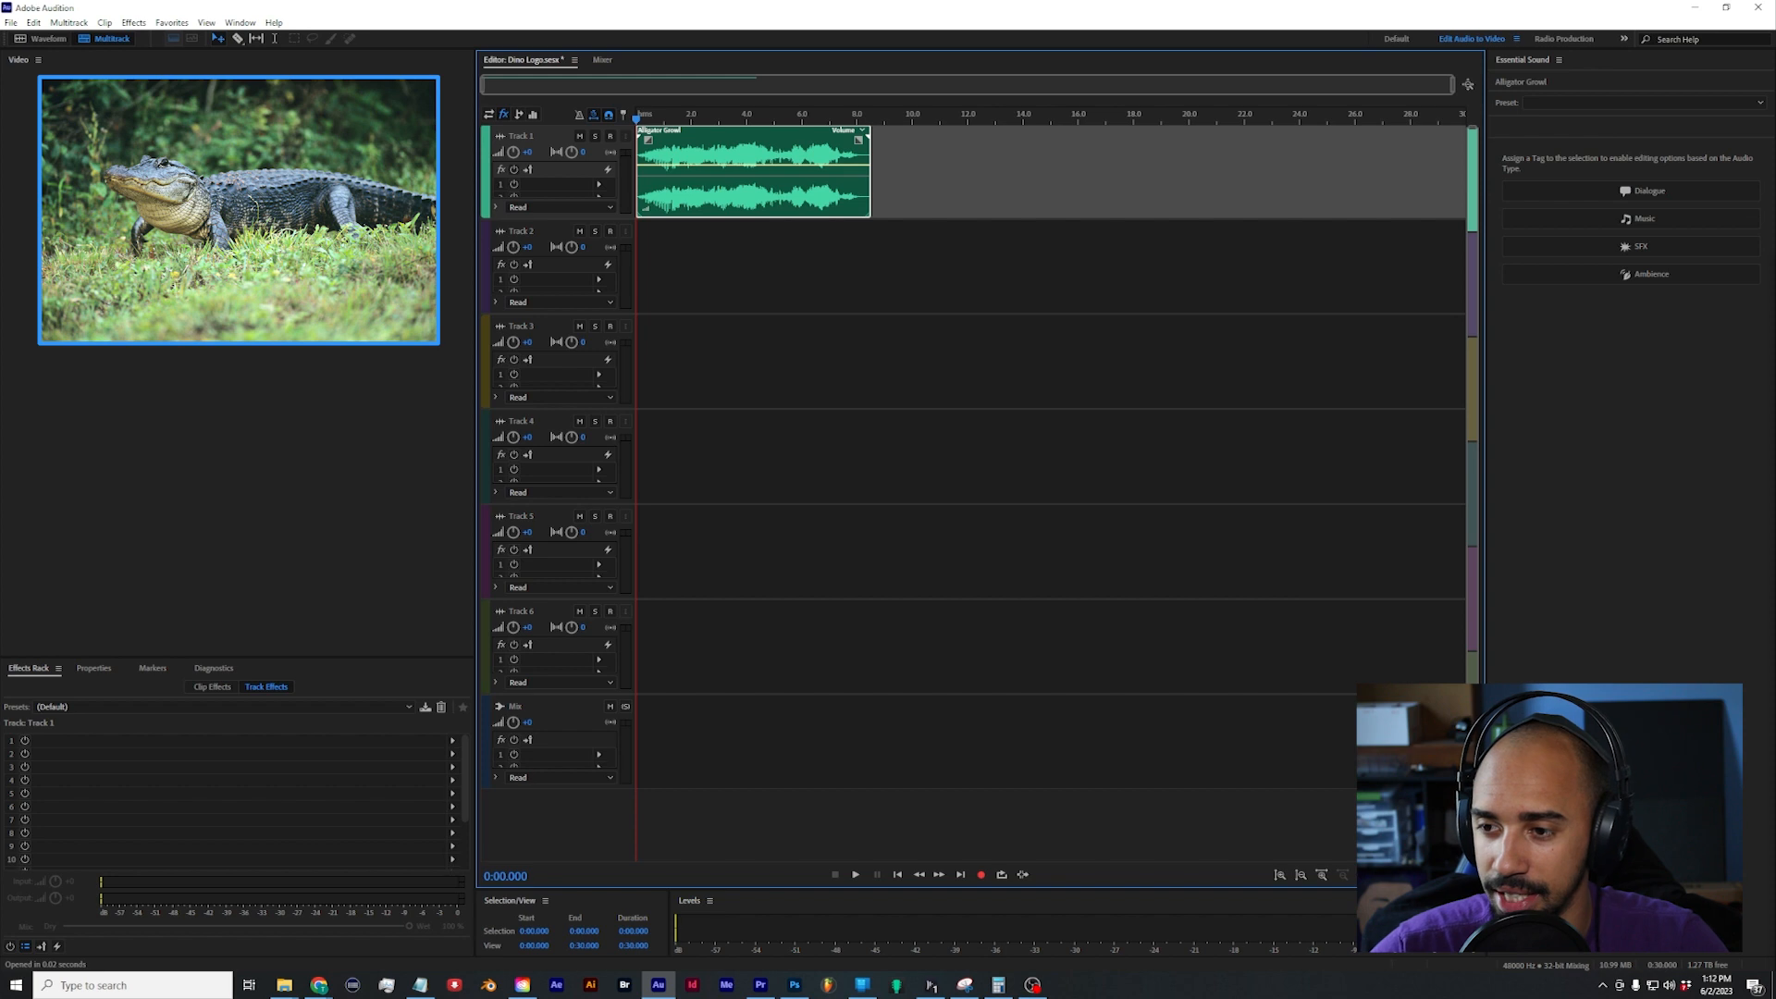
pyautogui.moveTo(1173, 560); pyautogui.dragTo(645, 274)
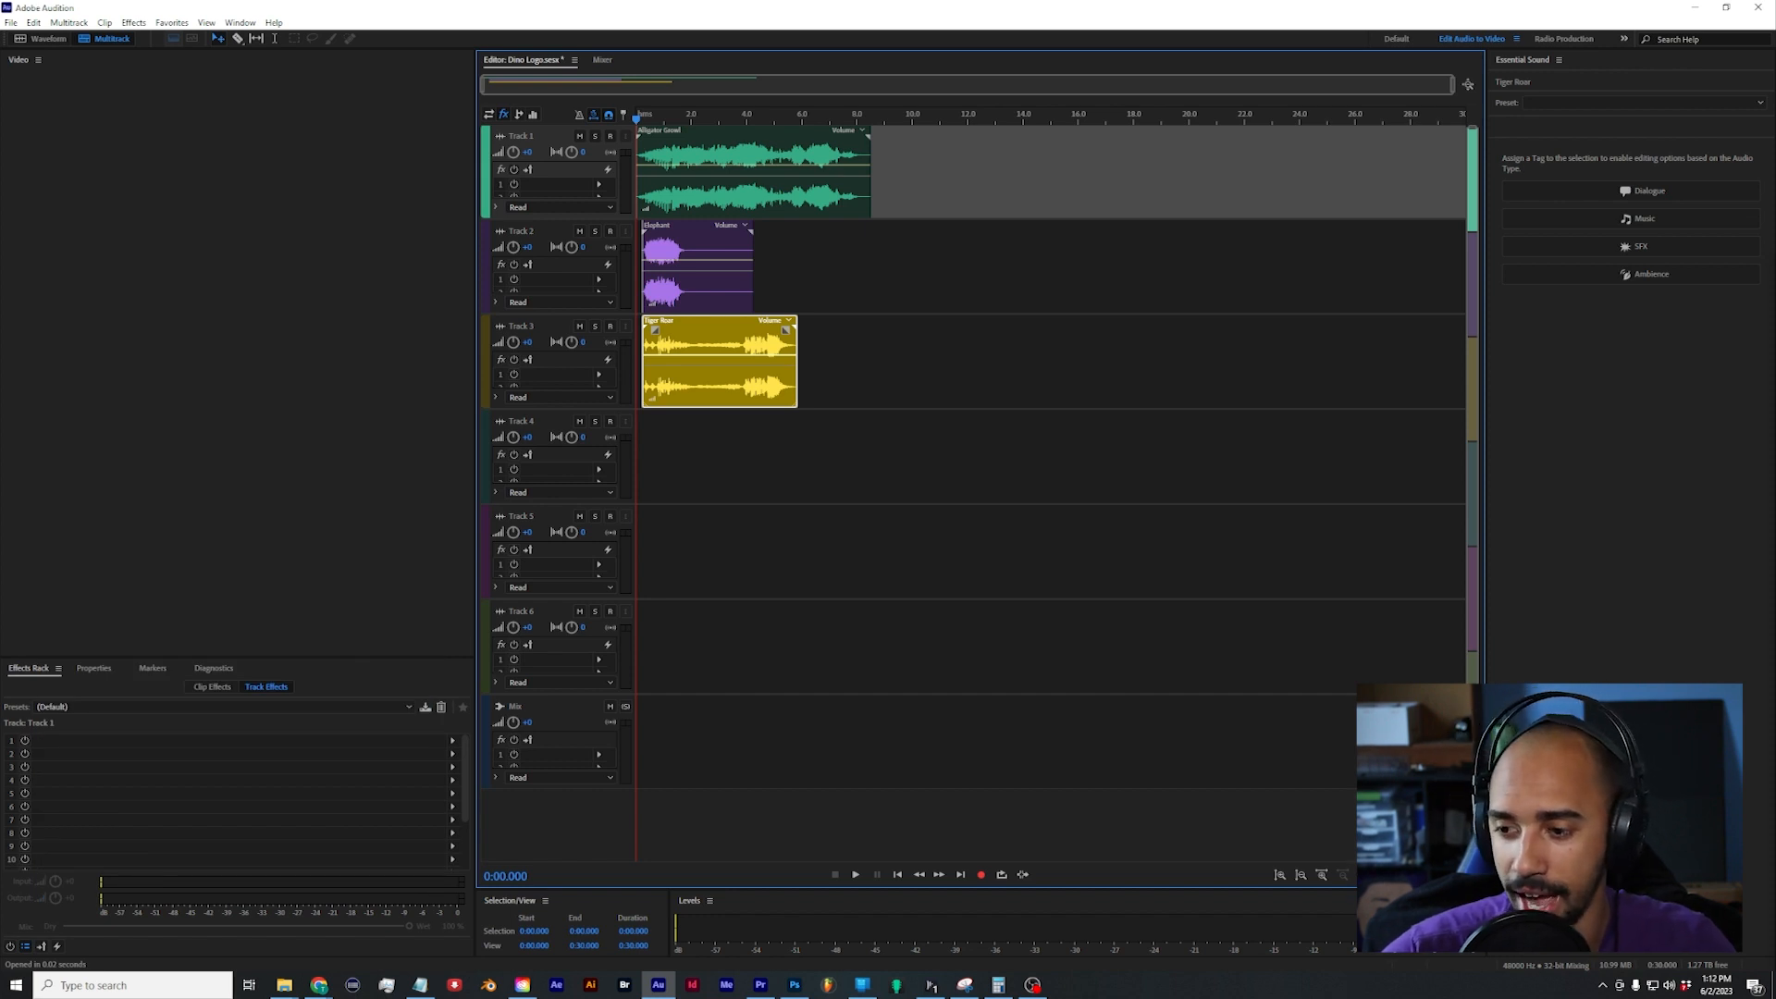
pyautogui.moveTo(1308, 725); pyautogui.dragTo(635, 473)
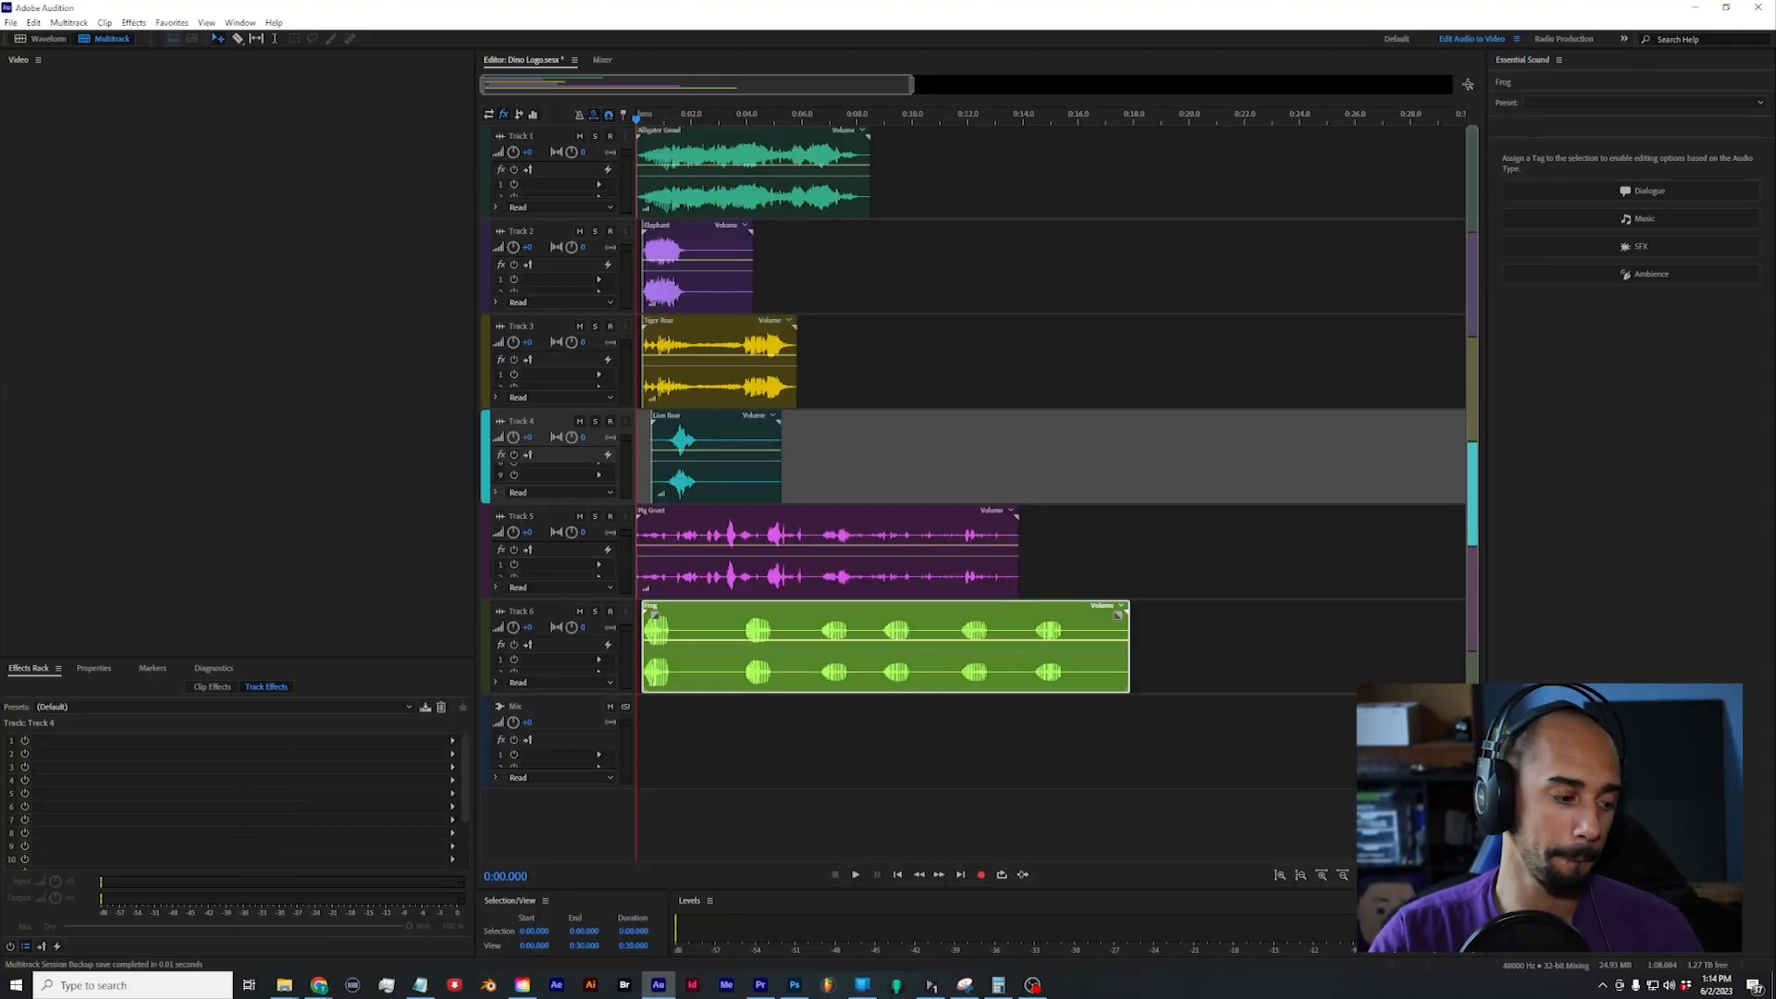
pyautogui.moveTo(1775, 606); pyautogui.dragTo(1065, 737)
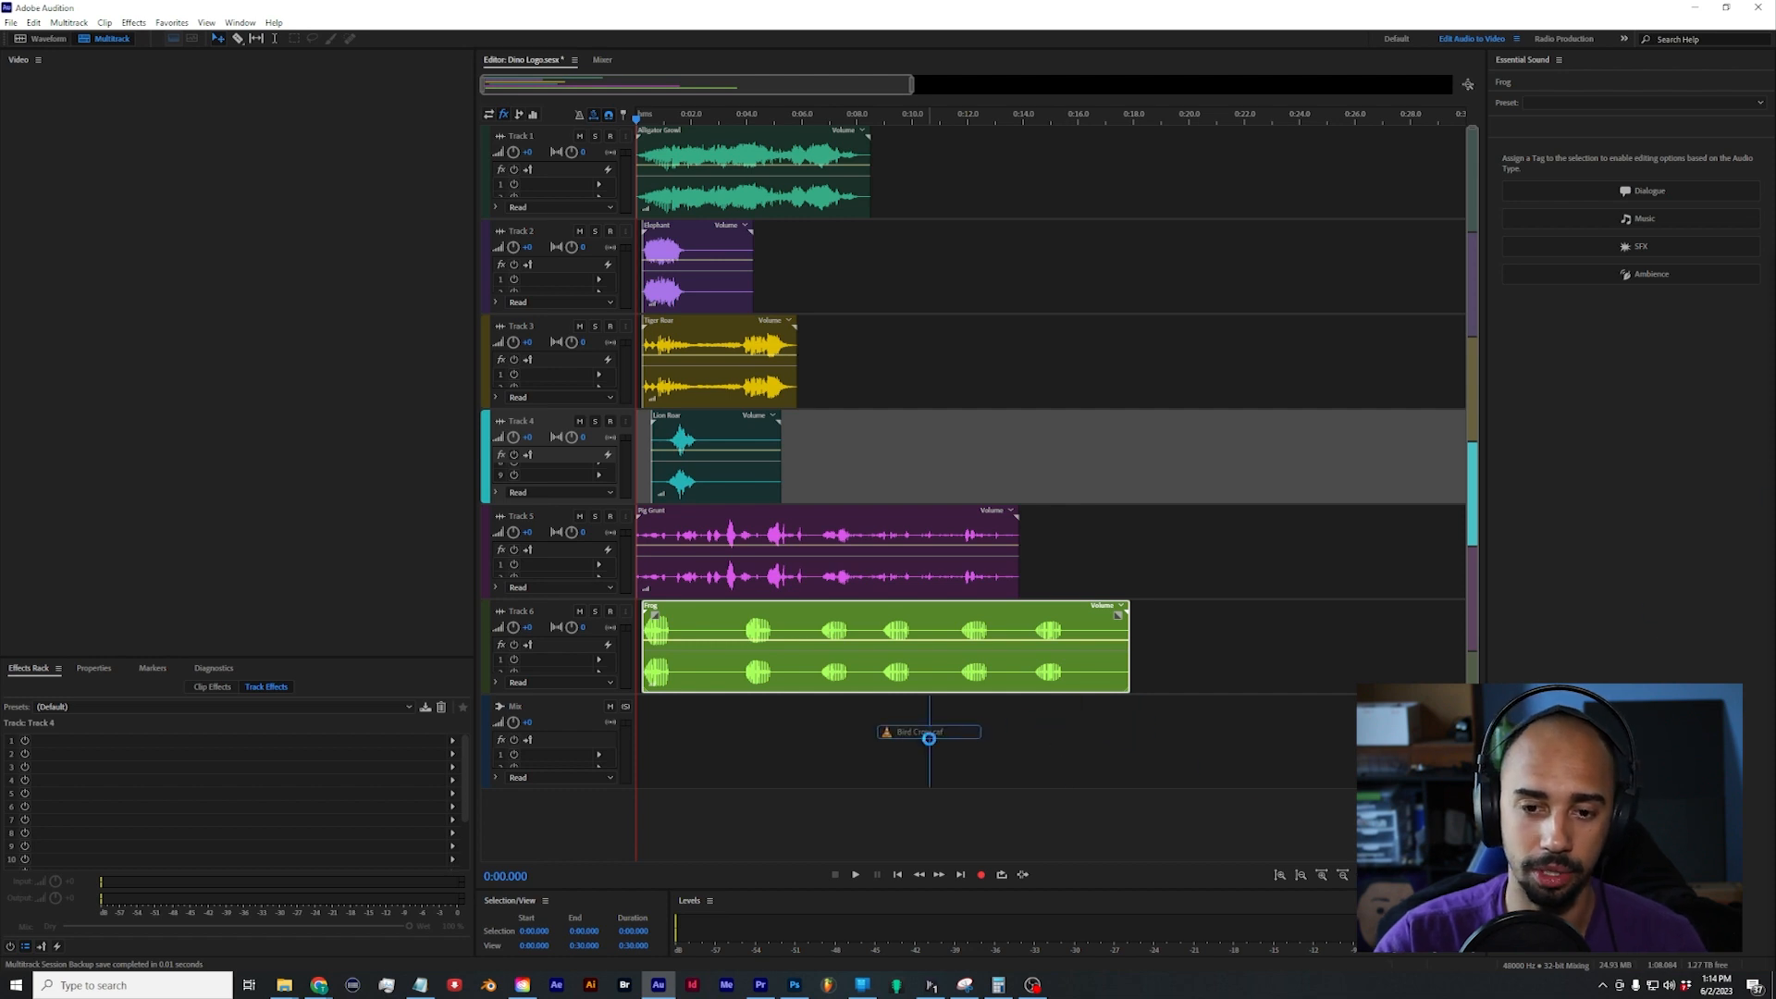
pyautogui.moveTo(933, 743); pyautogui.dragTo(932, 740)
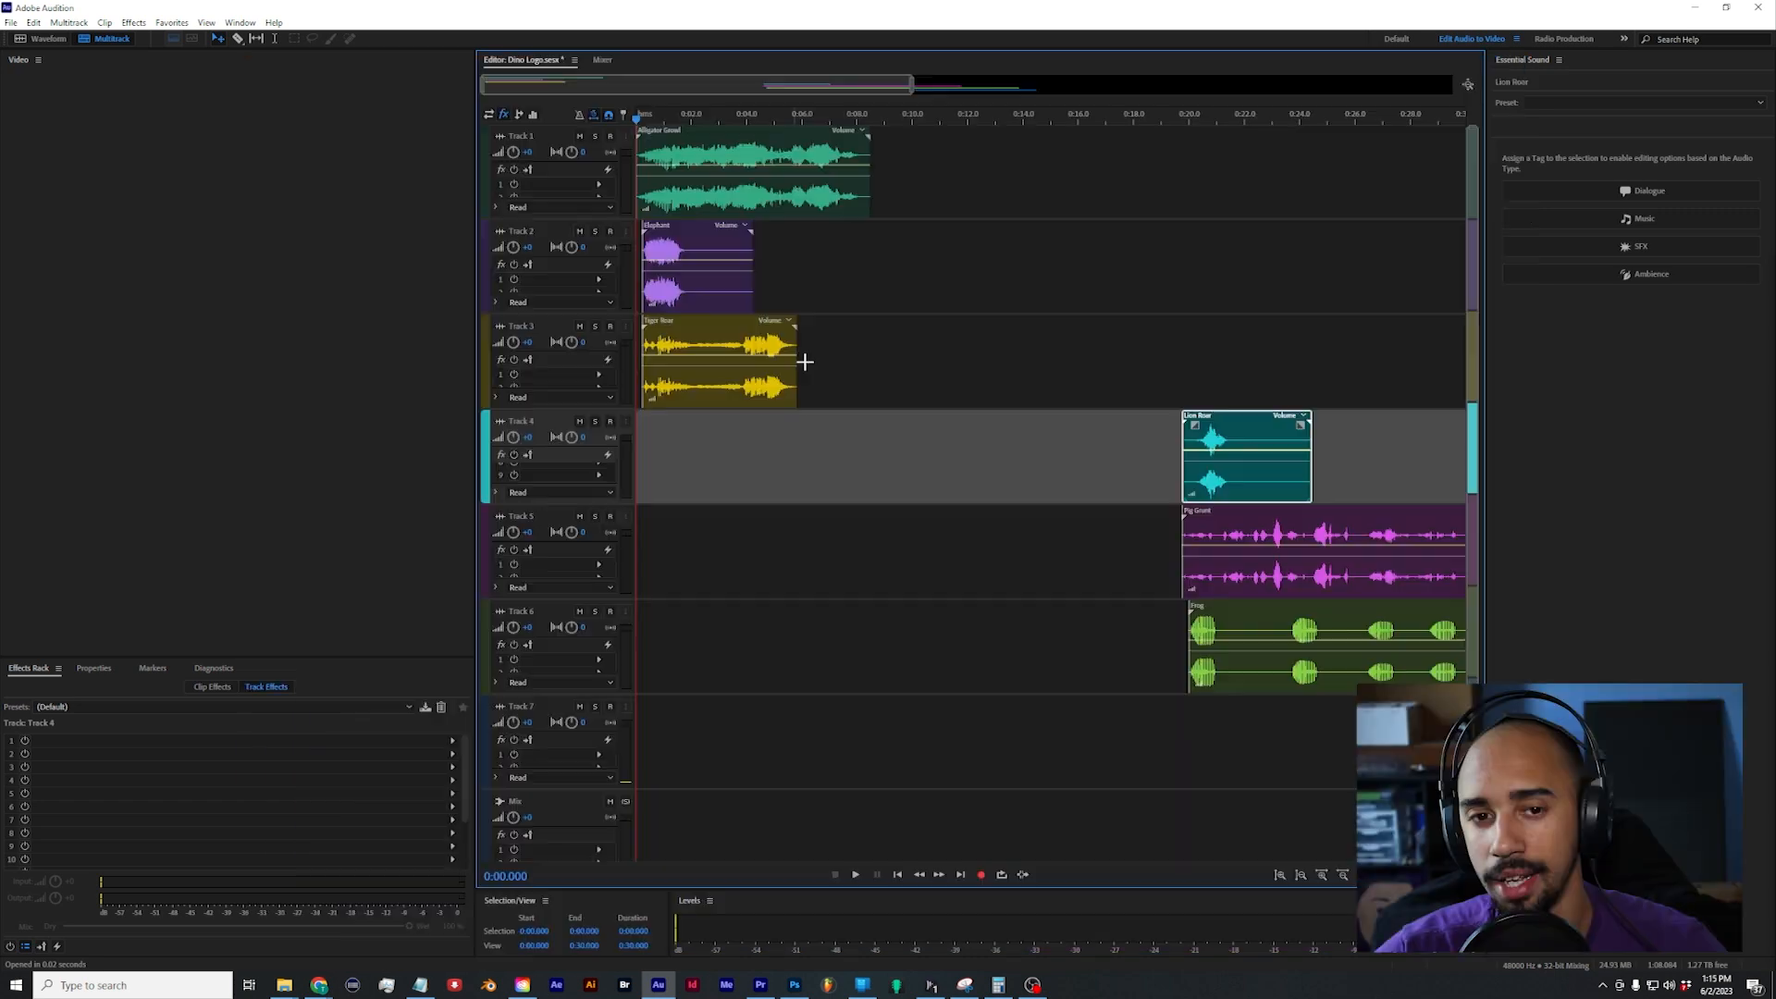
# Step: Move the Tiger Roar clip to the very start of Track 3
pyautogui.moveTo(805, 362); pyautogui.dragTo(680, 196)
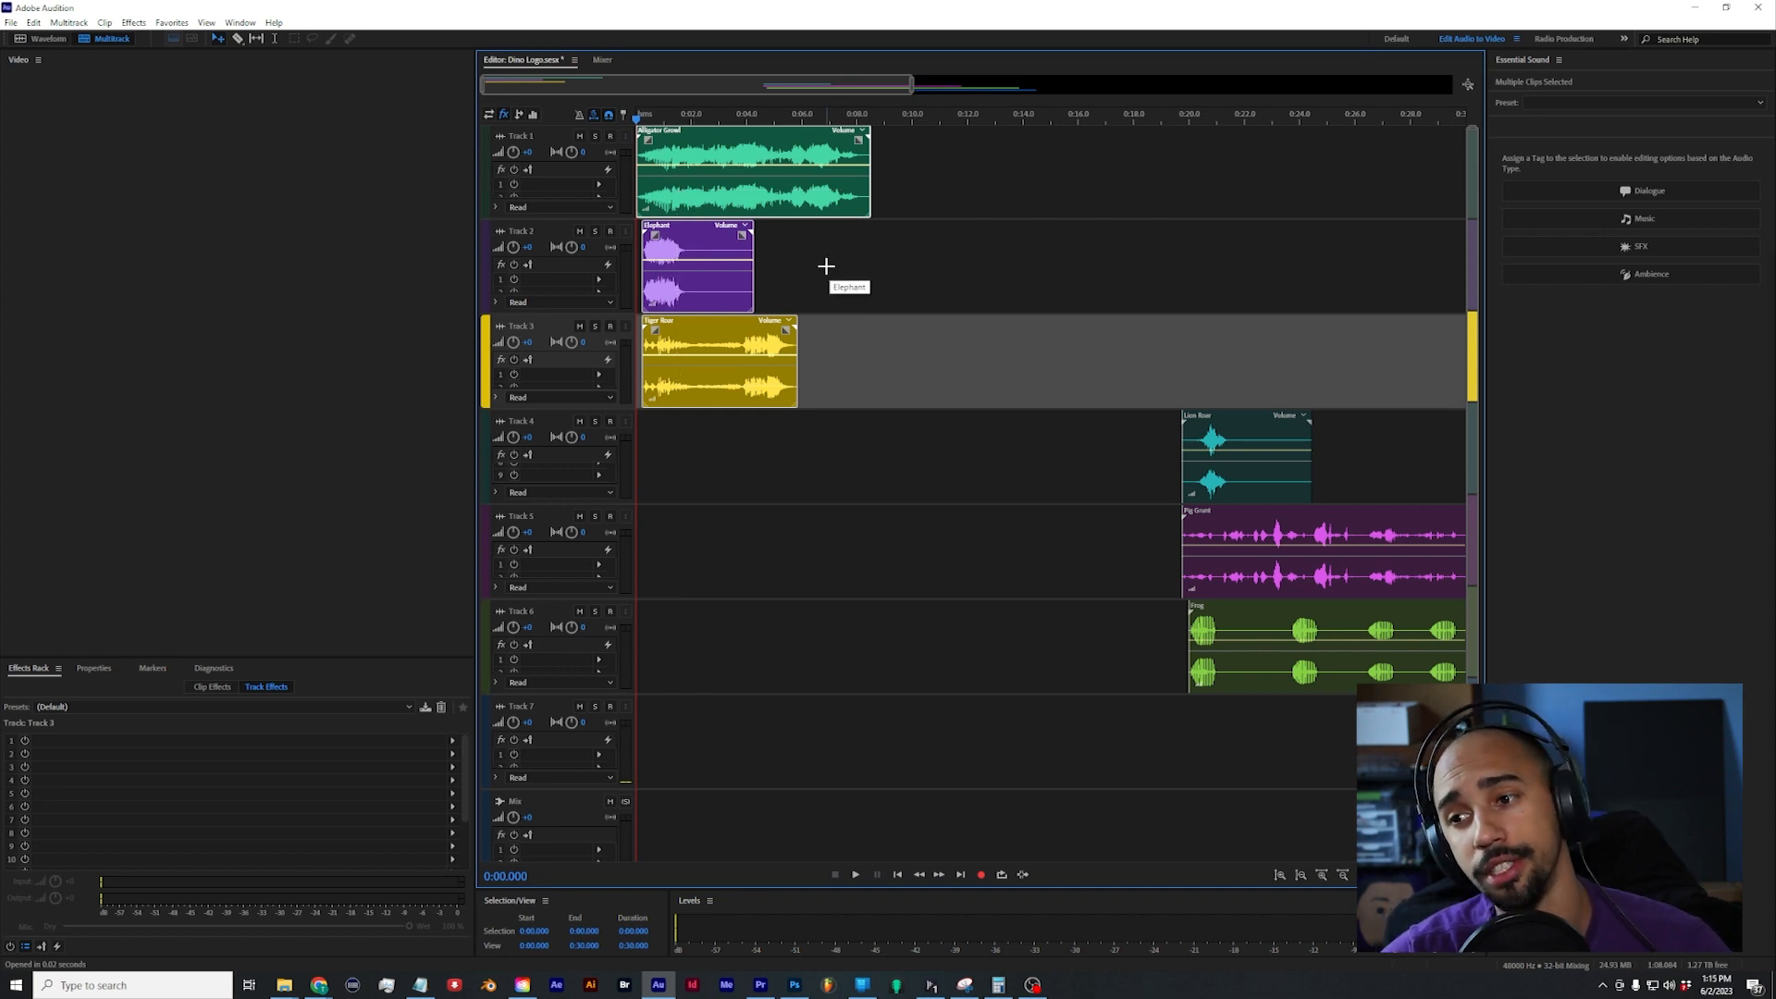
pyautogui.click(875, 351)
pyautogui.moveTo(712, 359); pyautogui.dragTo(712, 301)
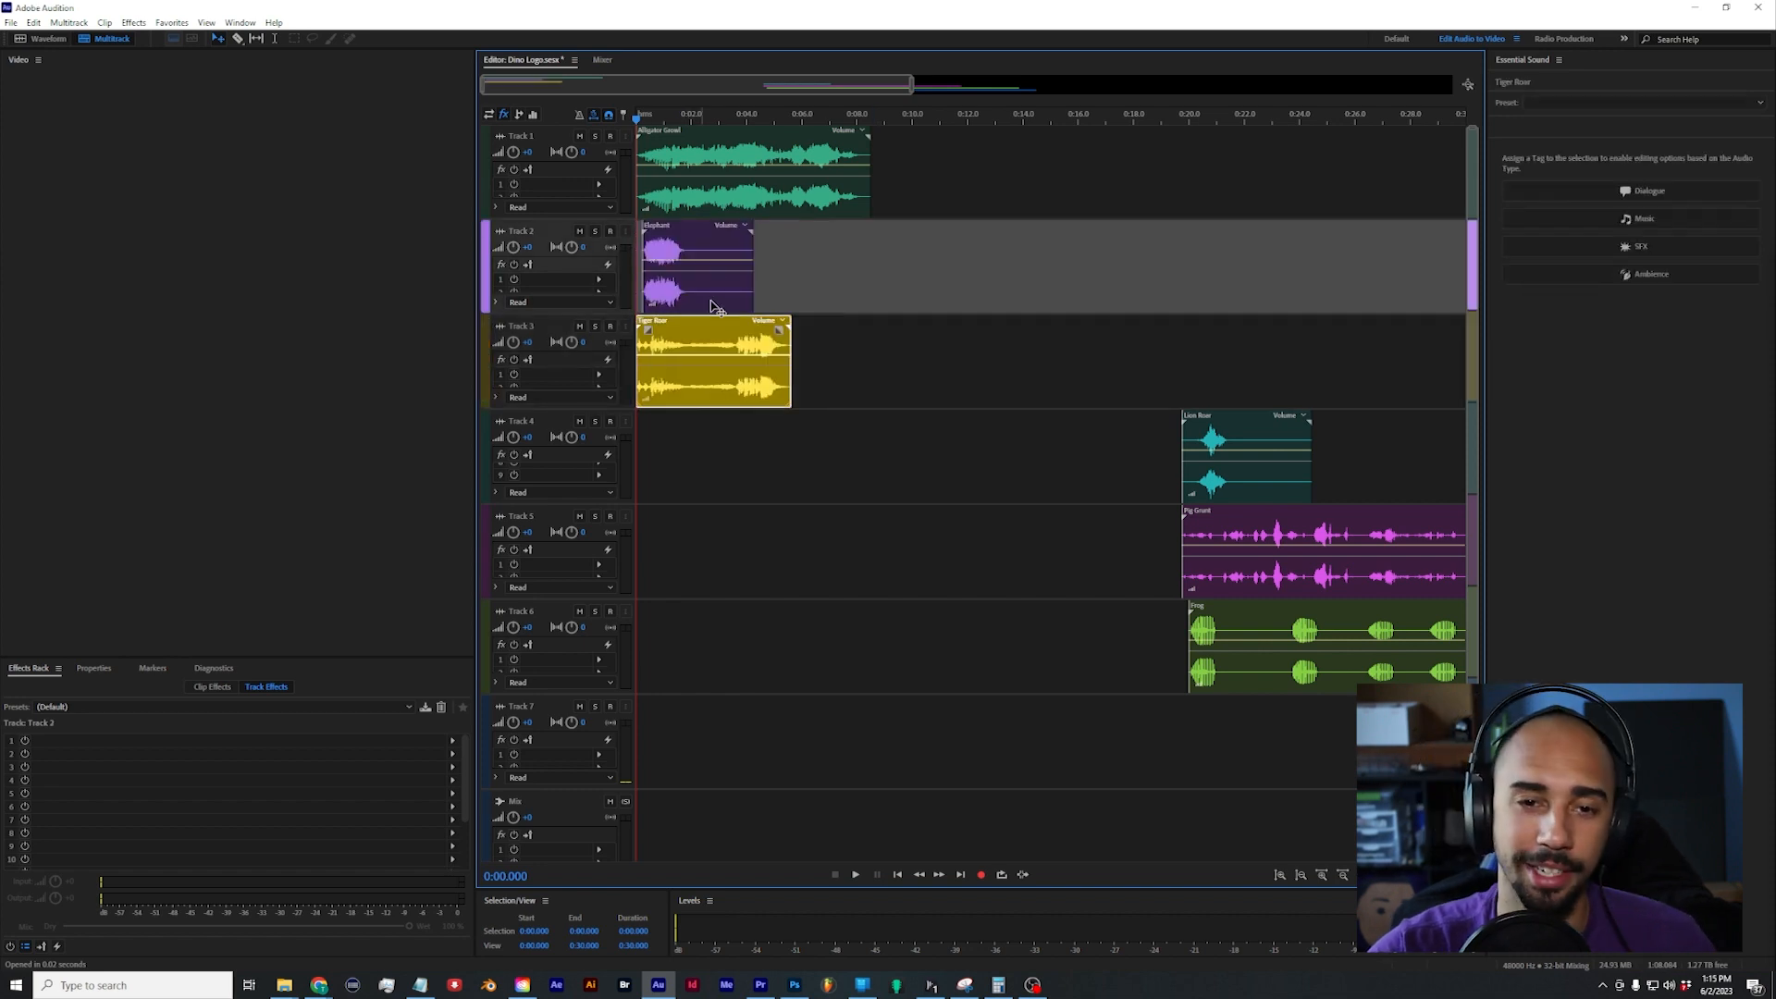
# Step: Shift the Alligator Growl clip to about 0:03, move the Elephant clip to the session's start, and preview the Elephant sound
pyautogui.scroll(2, 742, 253)
pyautogui.click(816, 311)
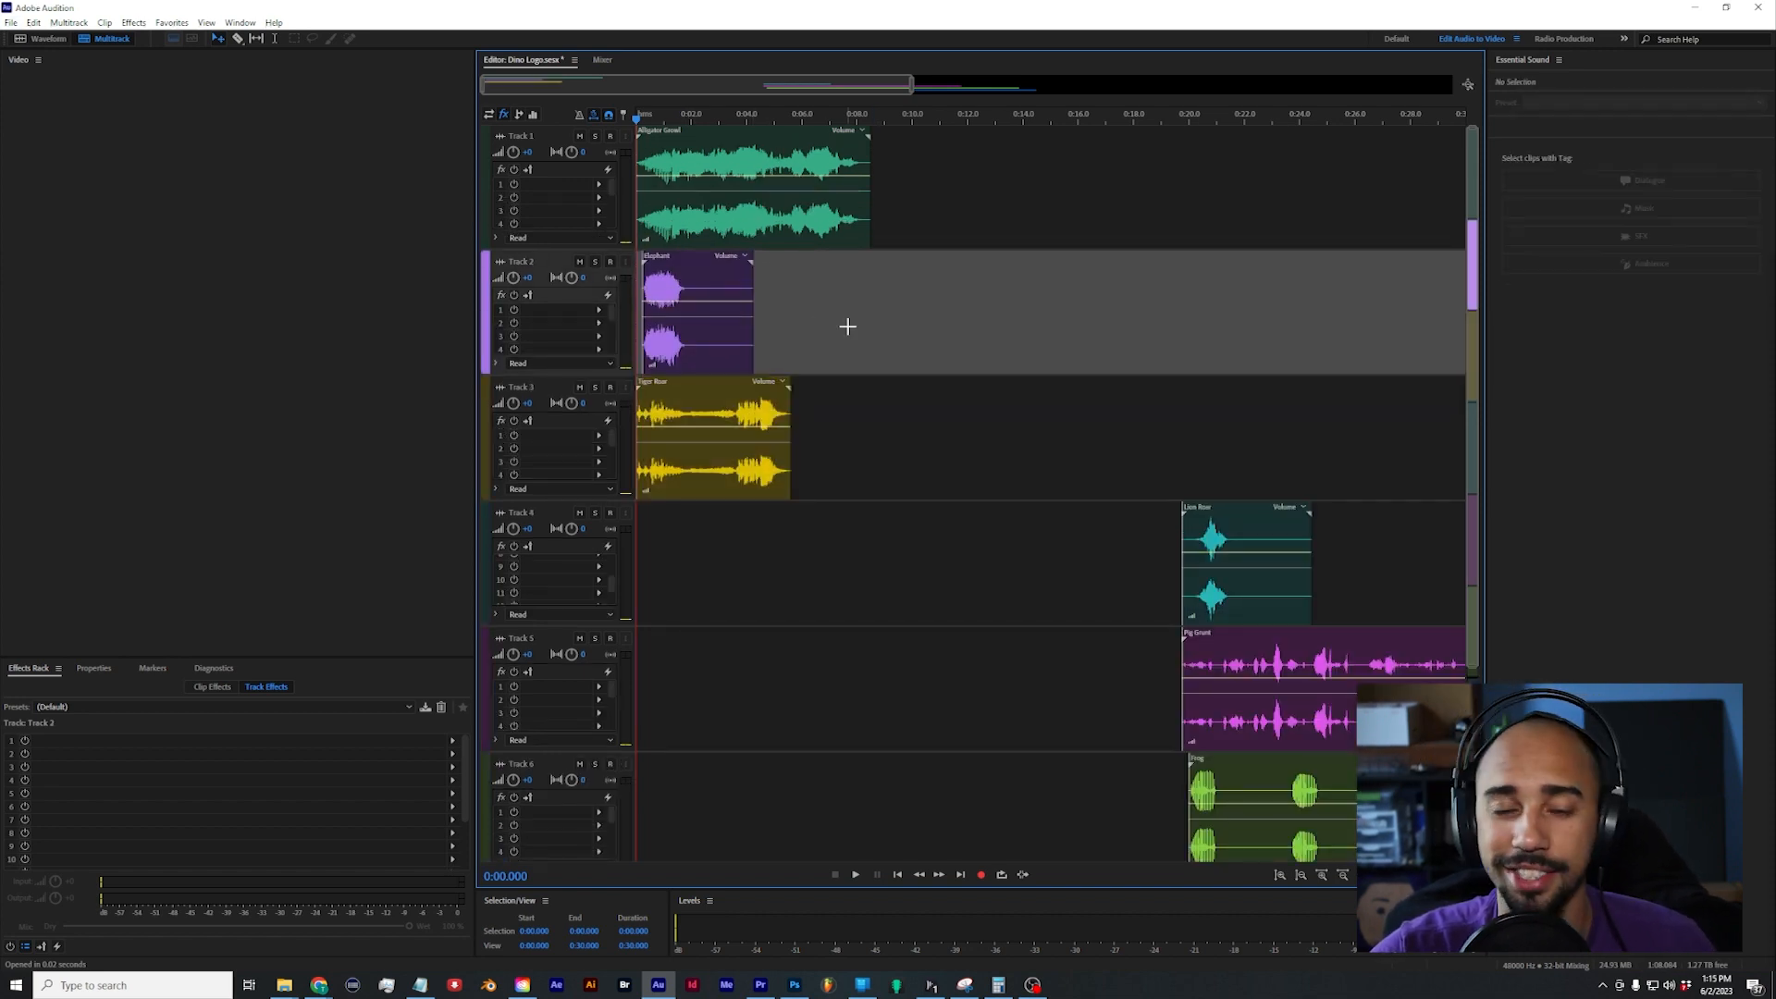
pyautogui.scroll(3, 837, 336)
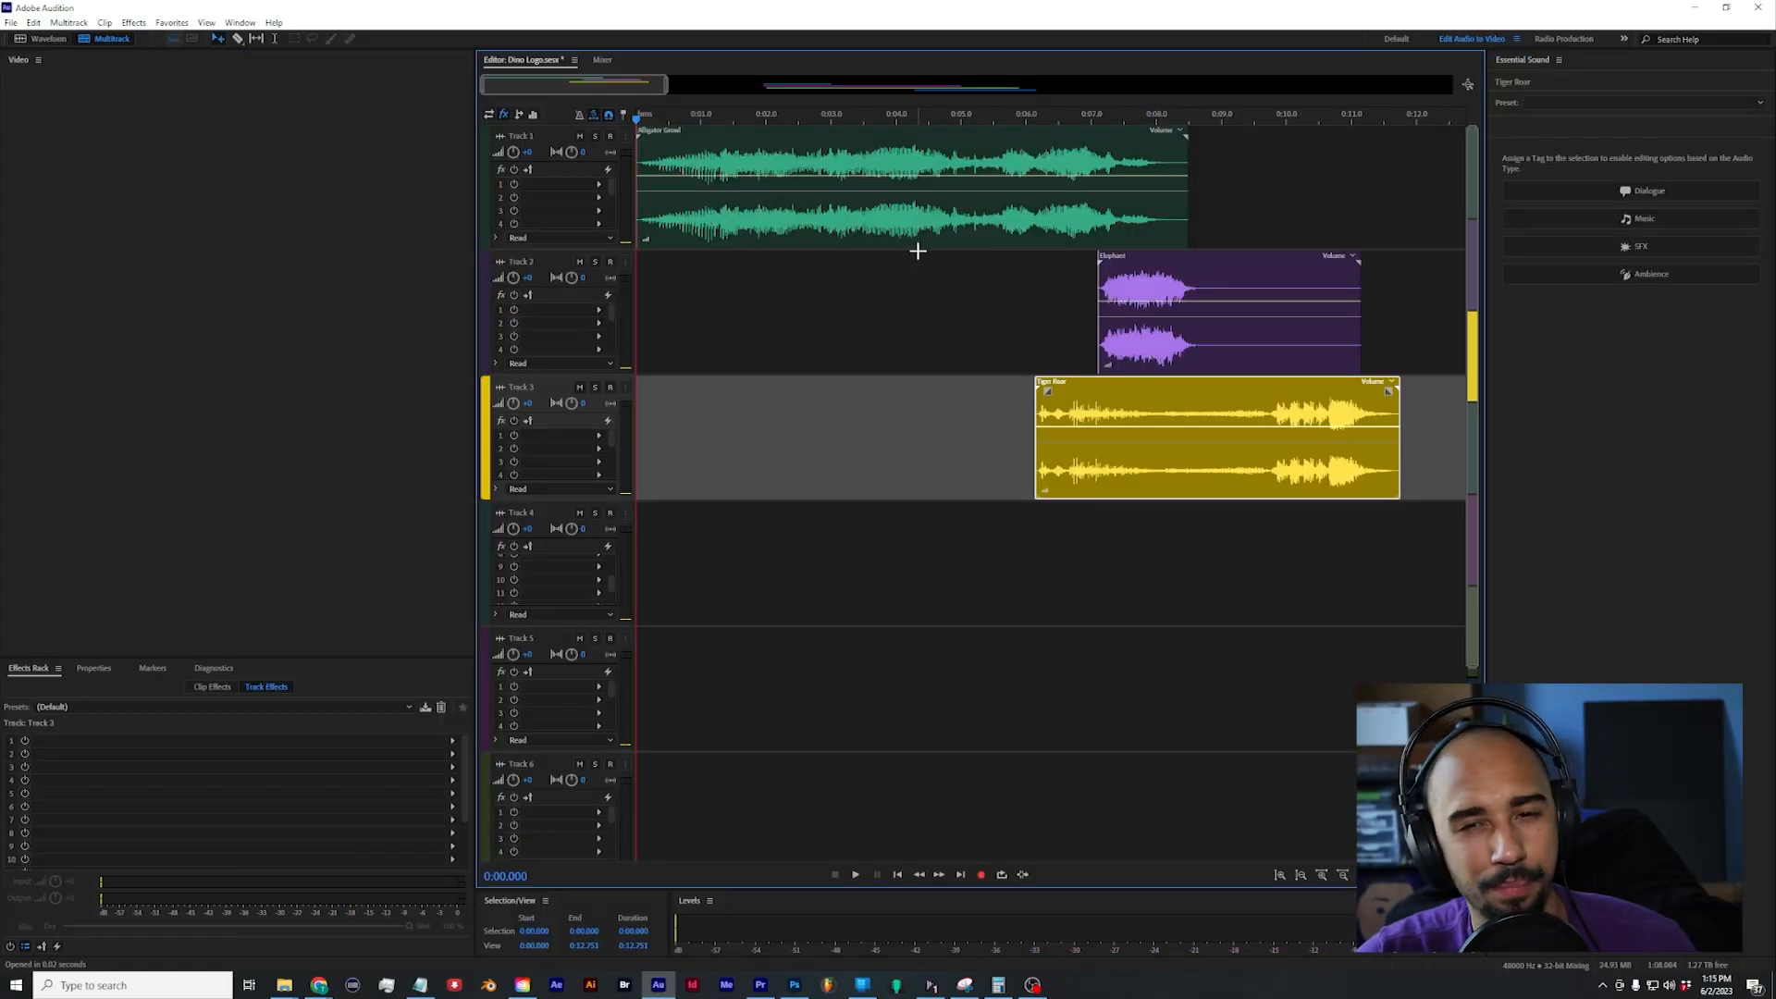
pyautogui.moveTo(916, 246); pyautogui.dragTo(1111, 246)
pyautogui.moveTo(1147, 305); pyautogui.dragTo(684, 306)
pyautogui.press('space')
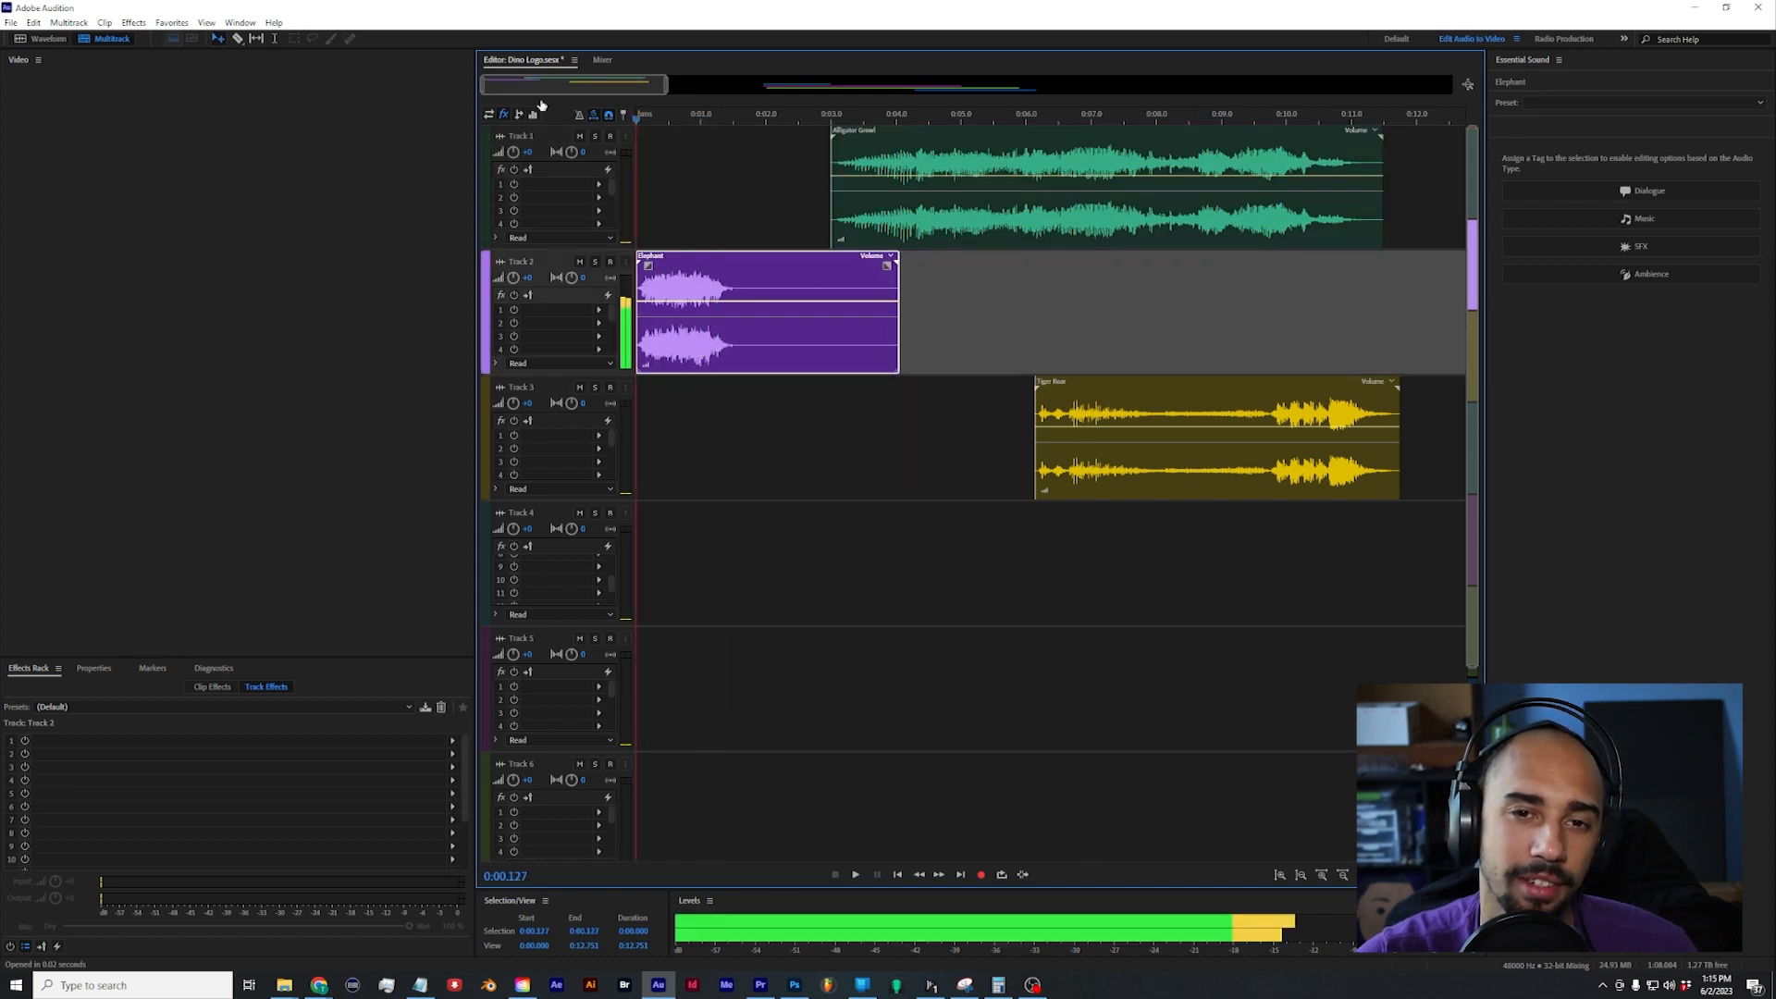
pyautogui.press('space')
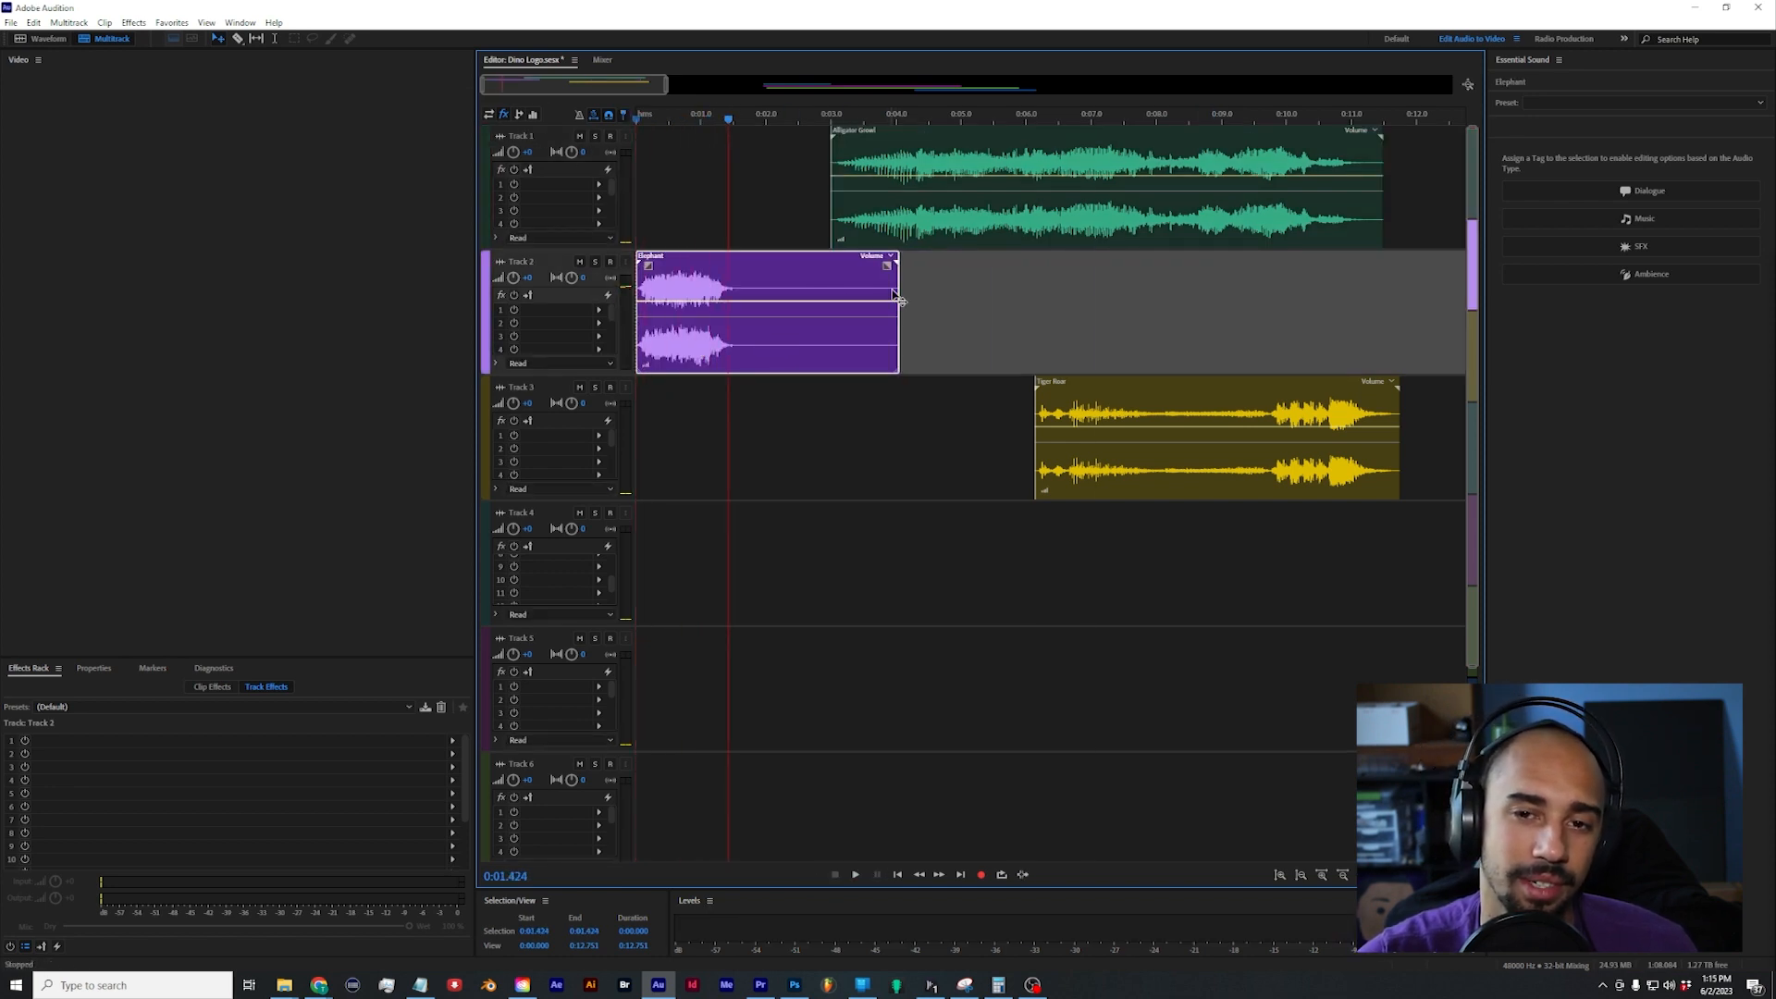
# Step: Try time-stretching the Elephant clip to nearly three times its length, preview it, and return it to its original length
pyautogui.moveTo(900, 271); pyautogui.dragTo(1390, 272)
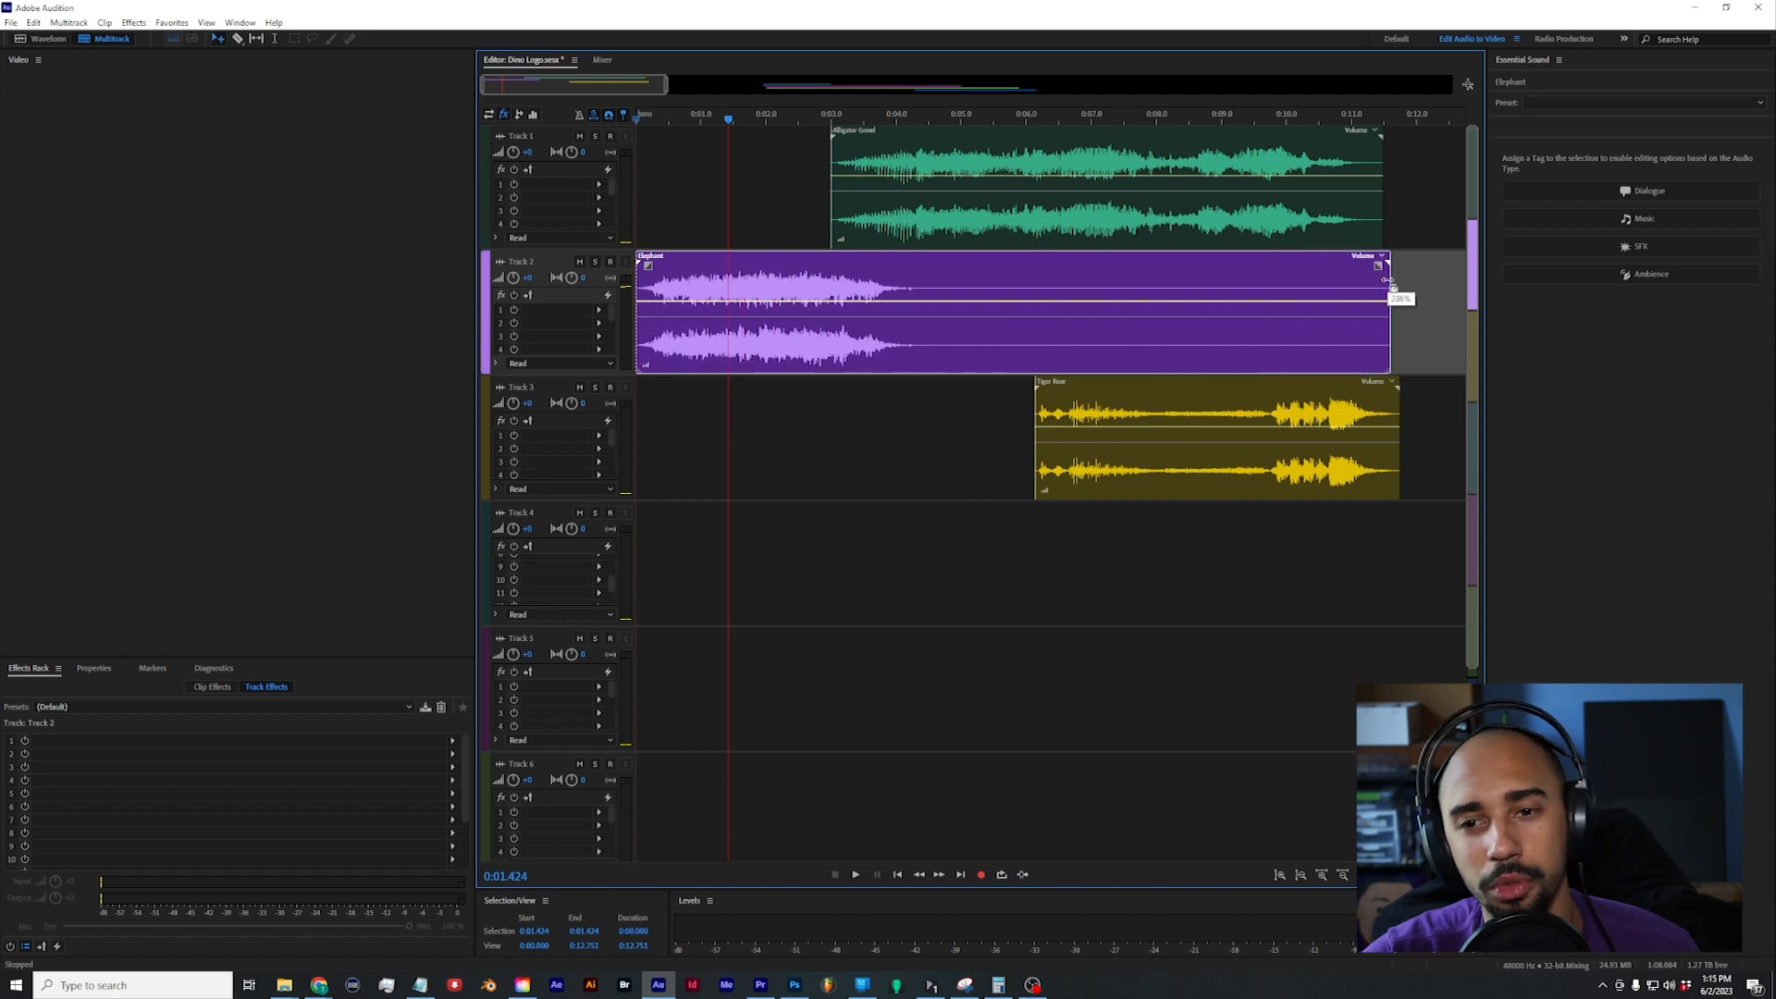
pyautogui.press('space')
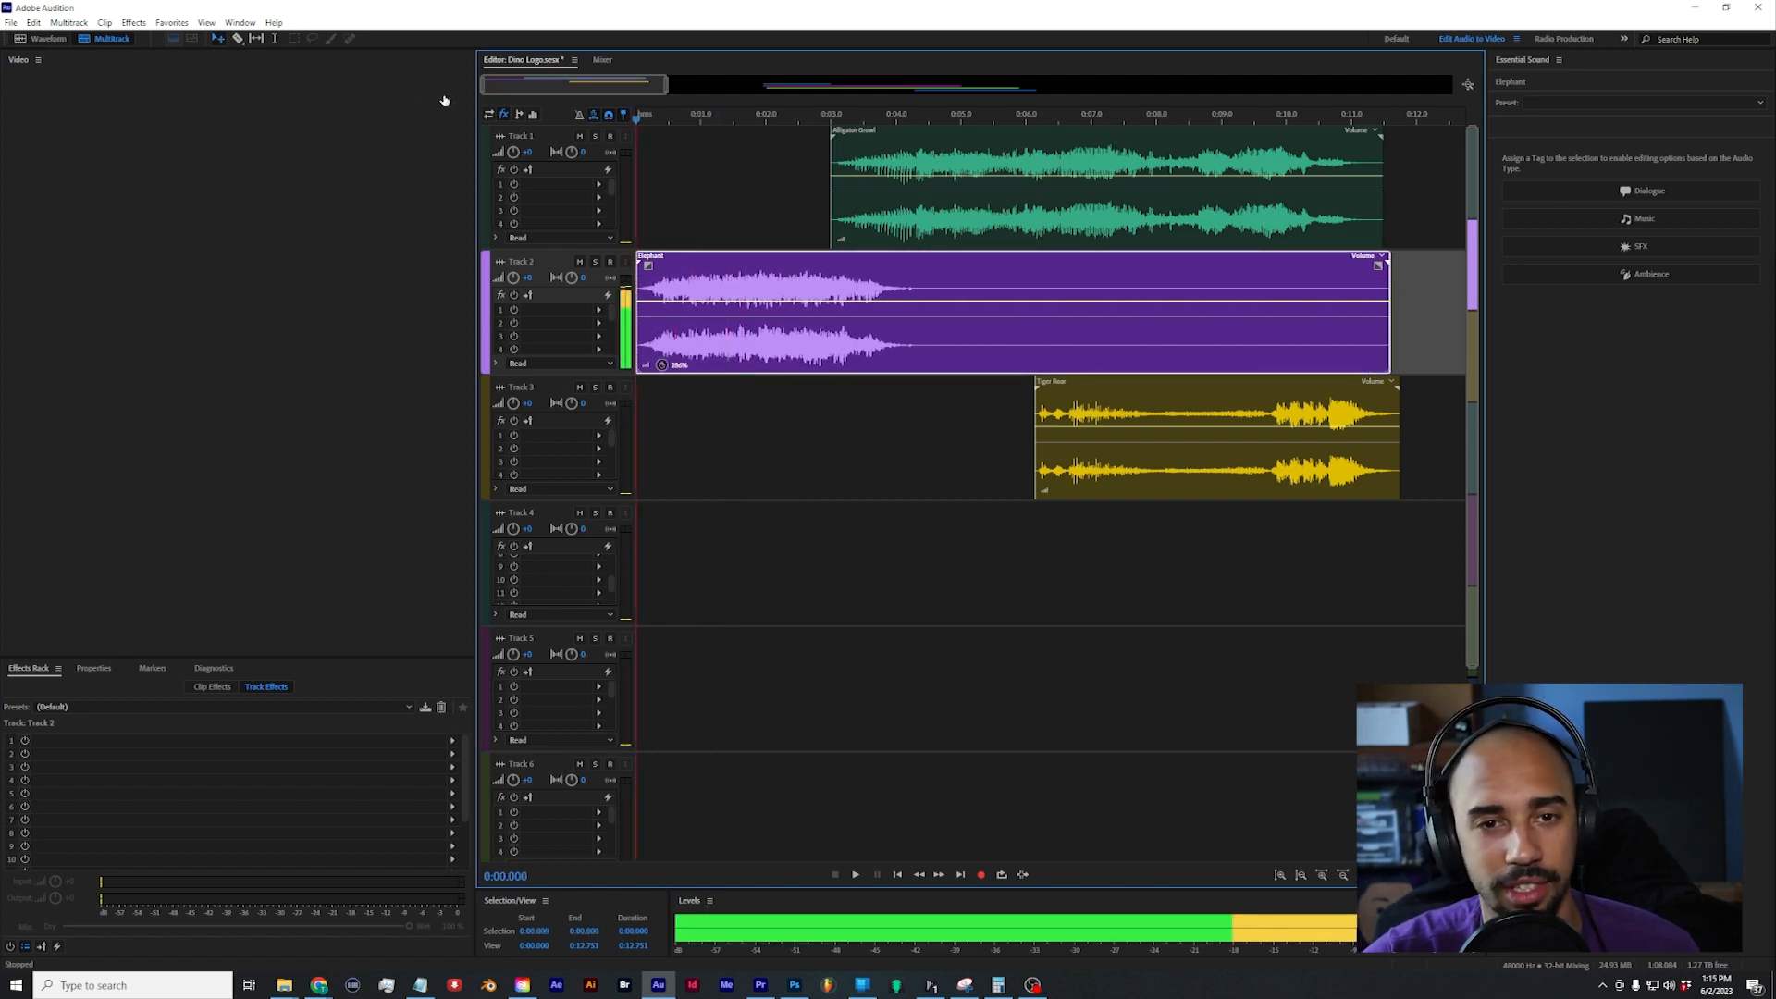
pyautogui.press('space')
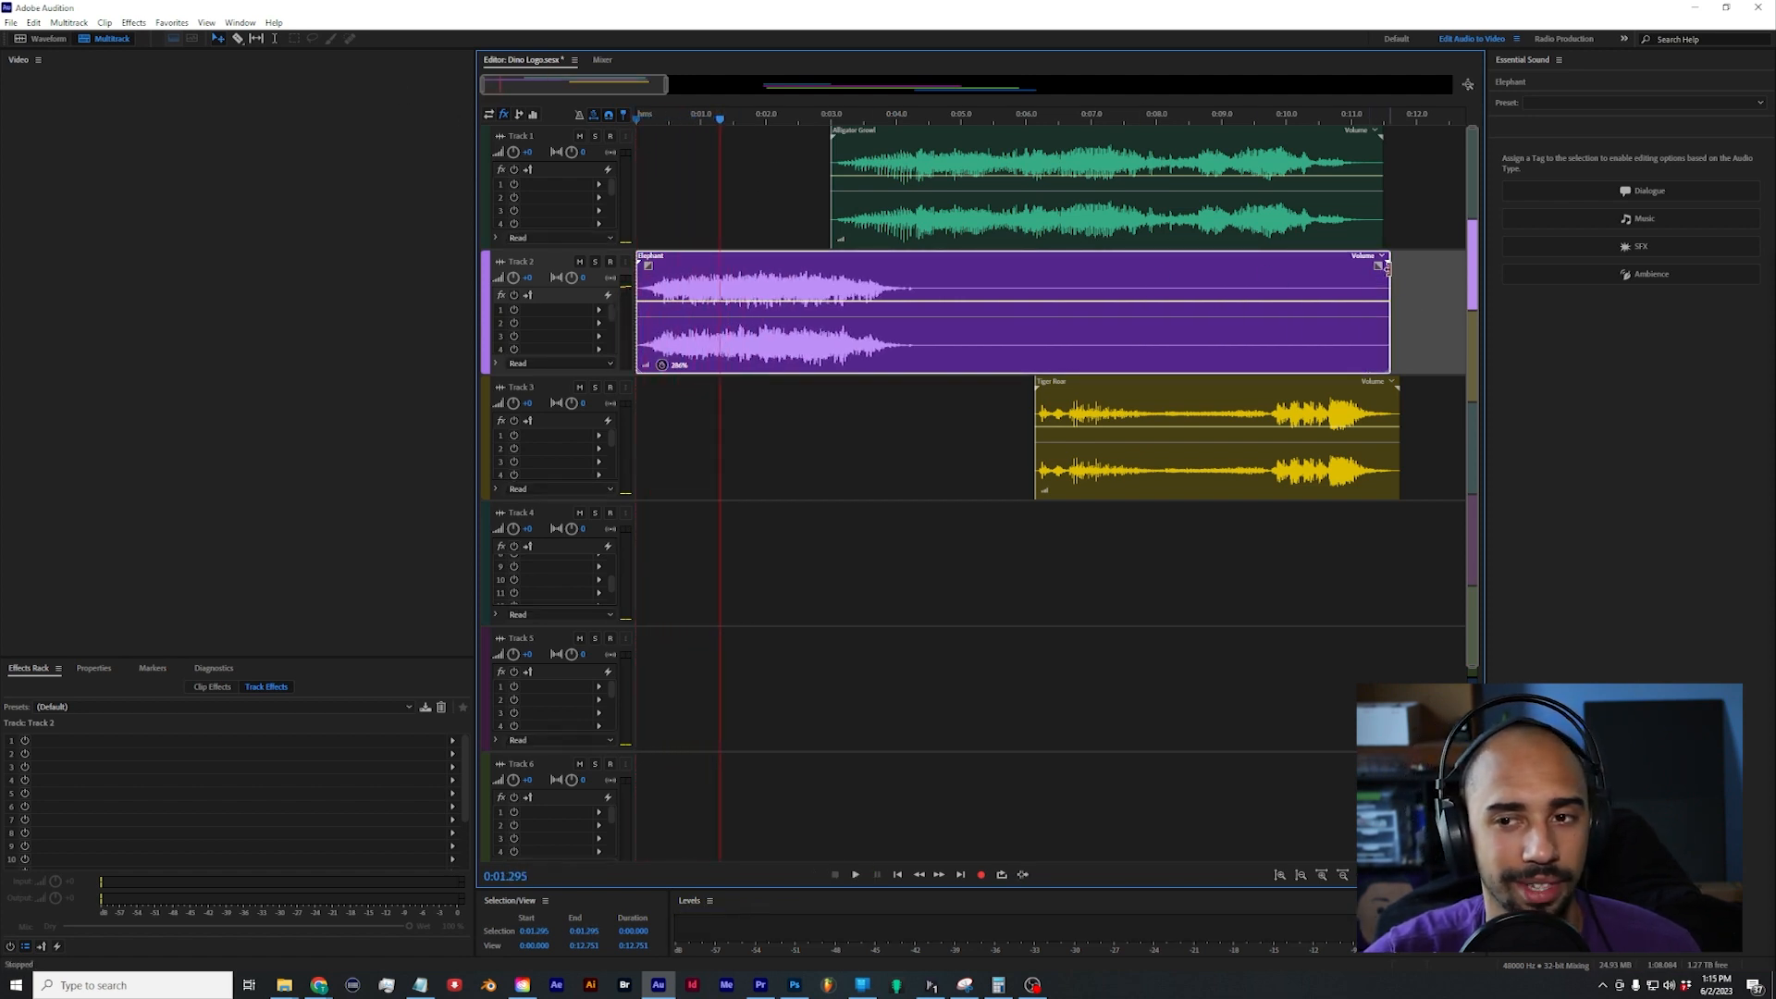
pyautogui.moveTo(1390, 271); pyautogui.dragTo(888, 314)
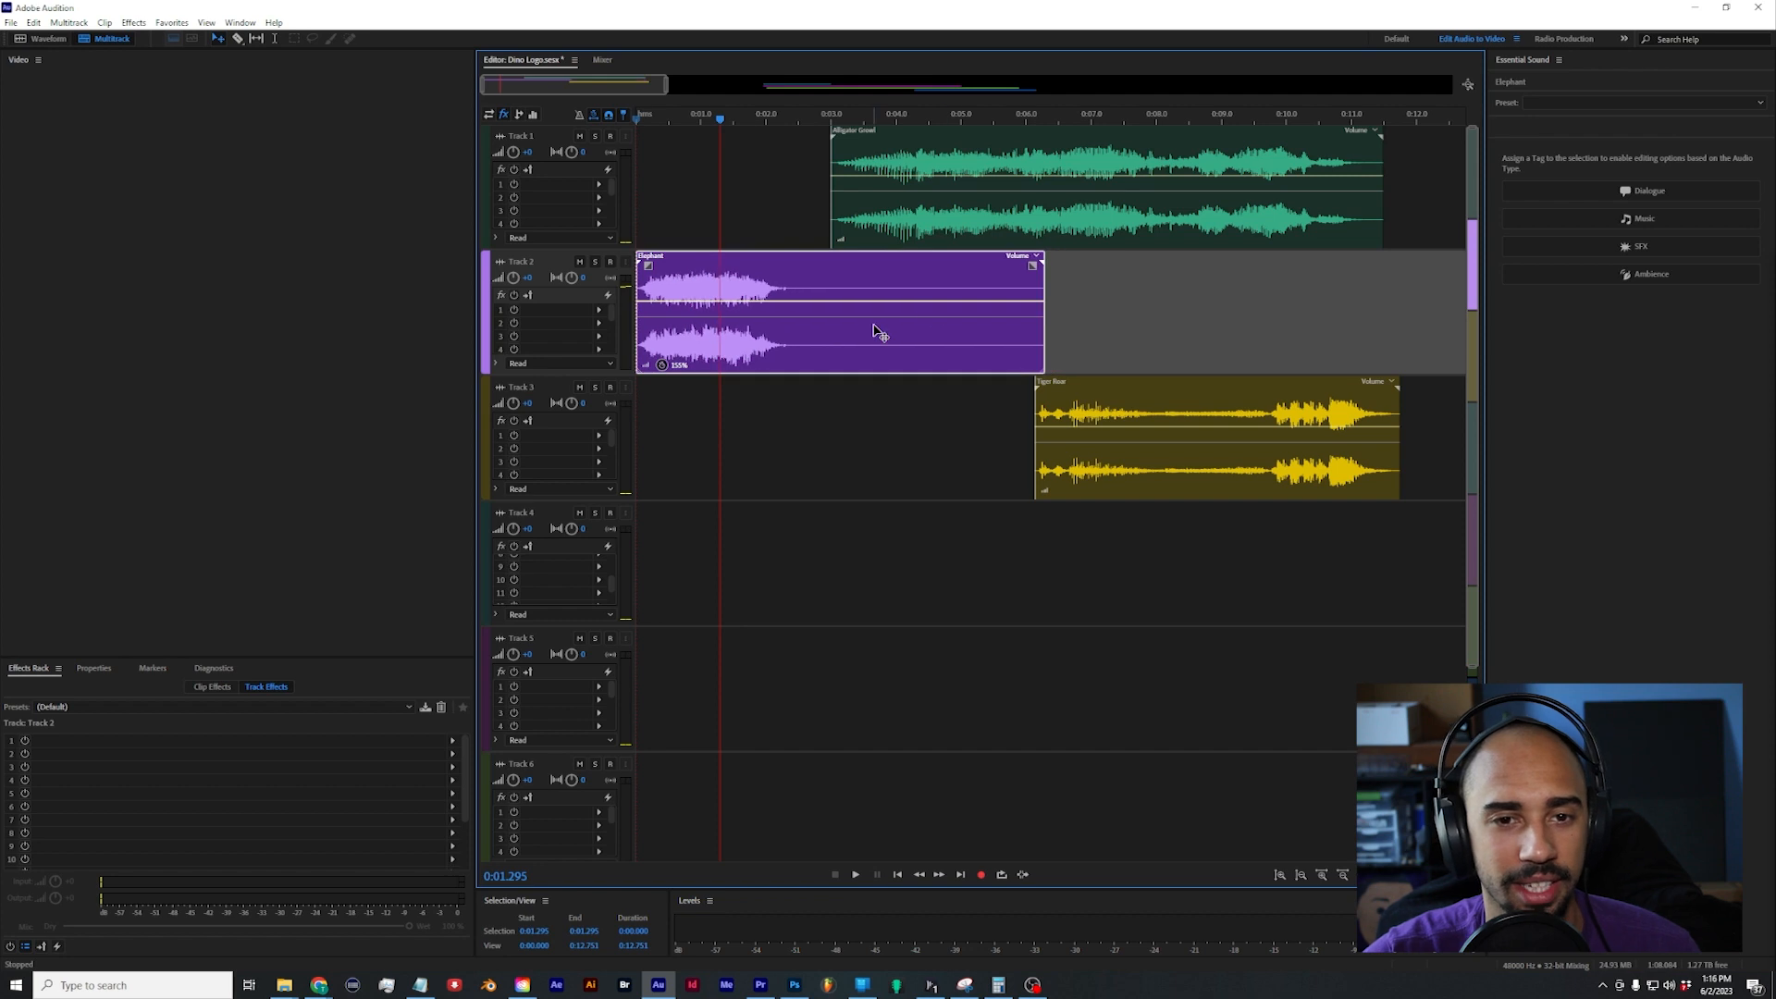
# Step: Convert the Elephant clip on Track 2 to a unique copy and open that copy in the waveform editor
pyautogui.rightClick(778, 283)
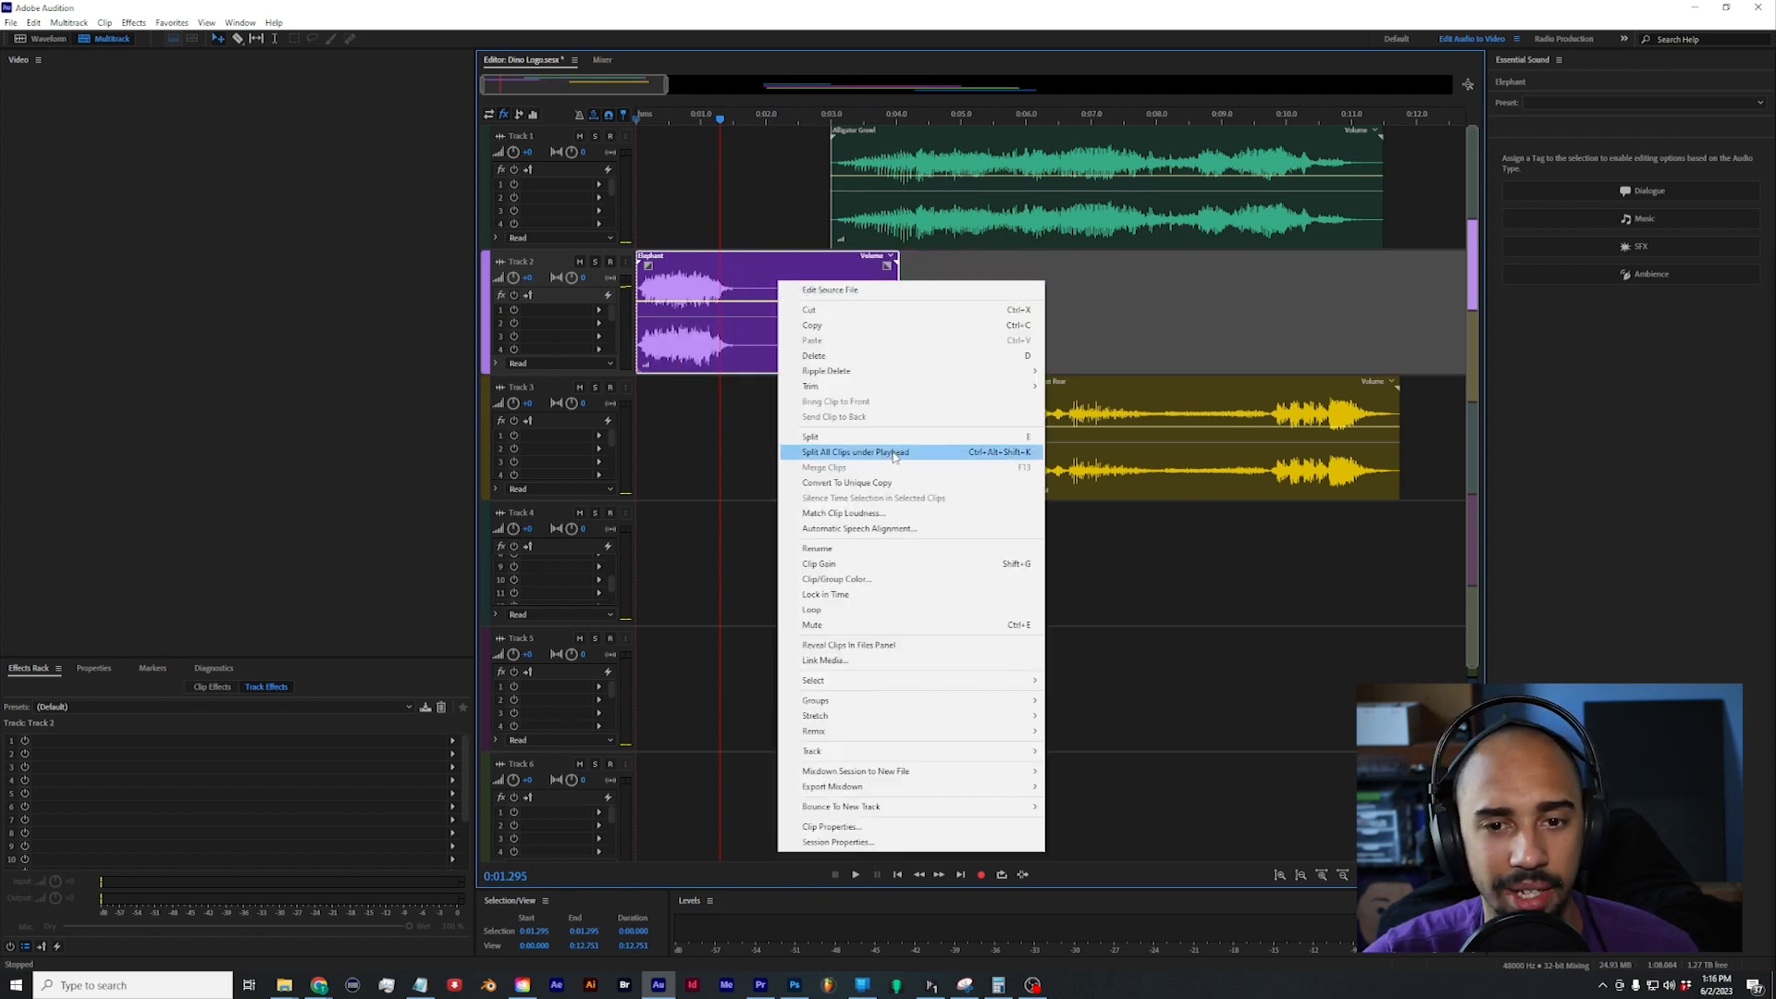
pyautogui.click(895, 483)
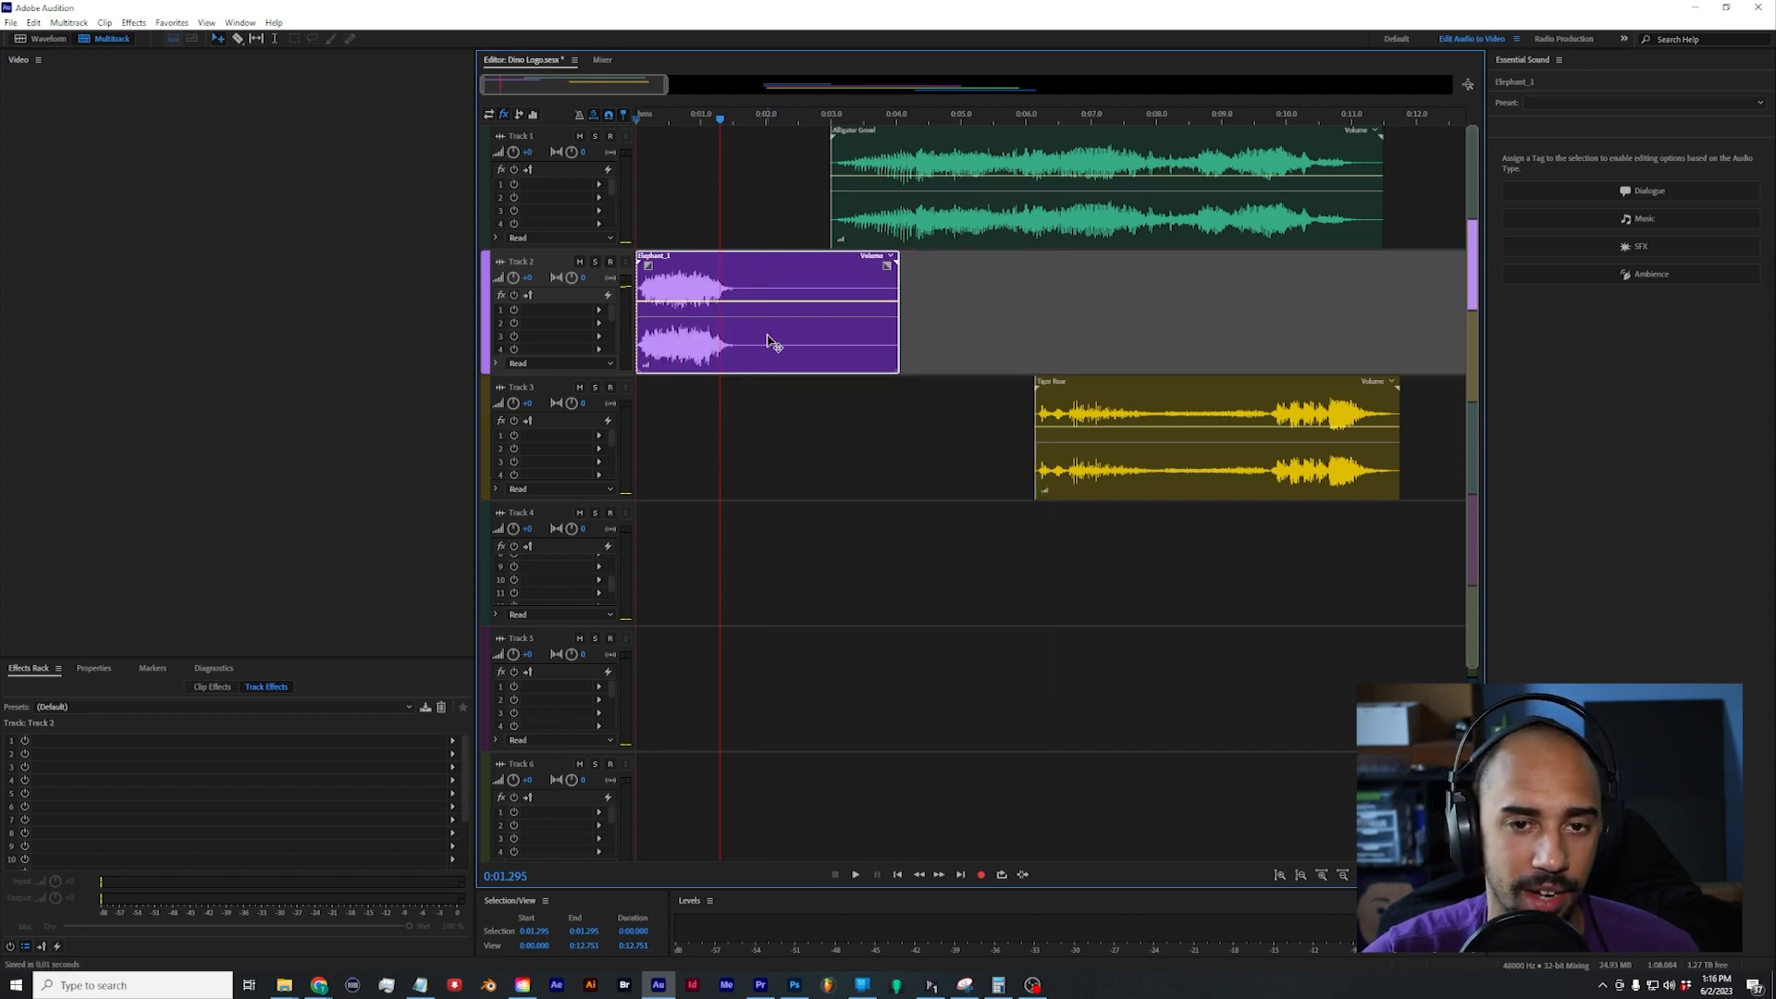
pyautogui.doubleClick(768, 340)
# Step: Add the PaulXStretch VST effect to the first effects slot of Elephant_1.wav
pyautogui.click(452, 720)
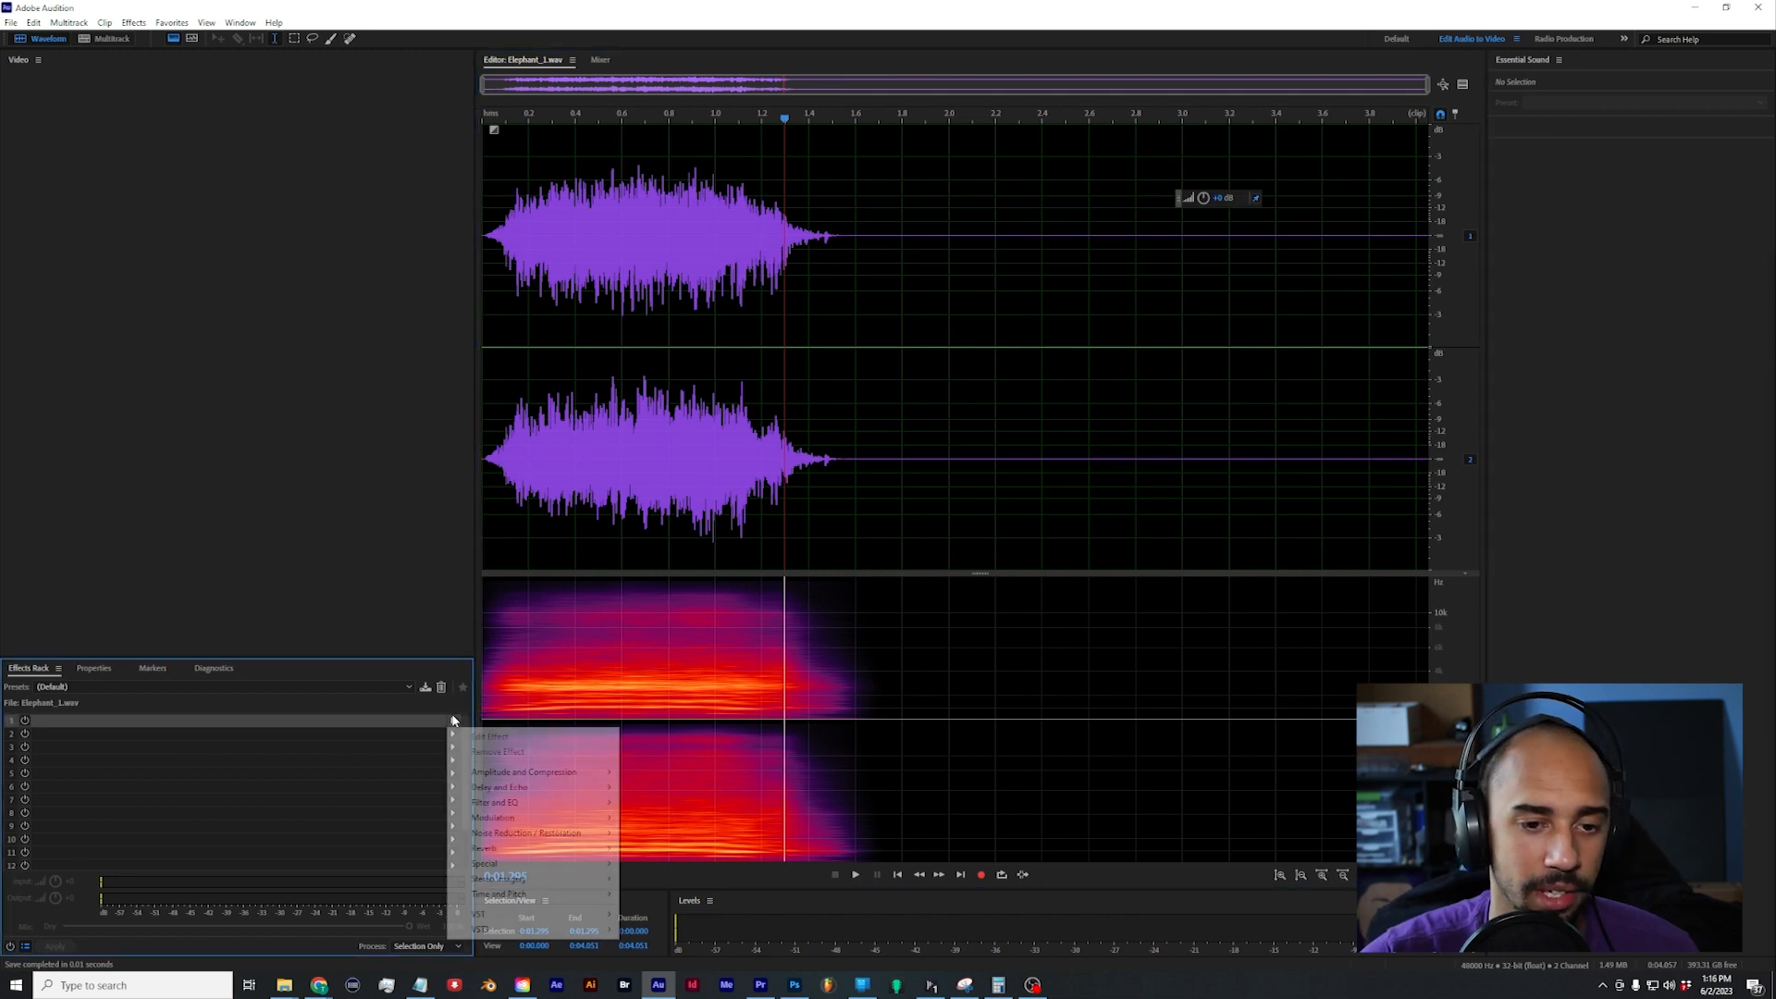
pyautogui.moveTo(558, 913)
pyautogui.moveTo(676, 915)
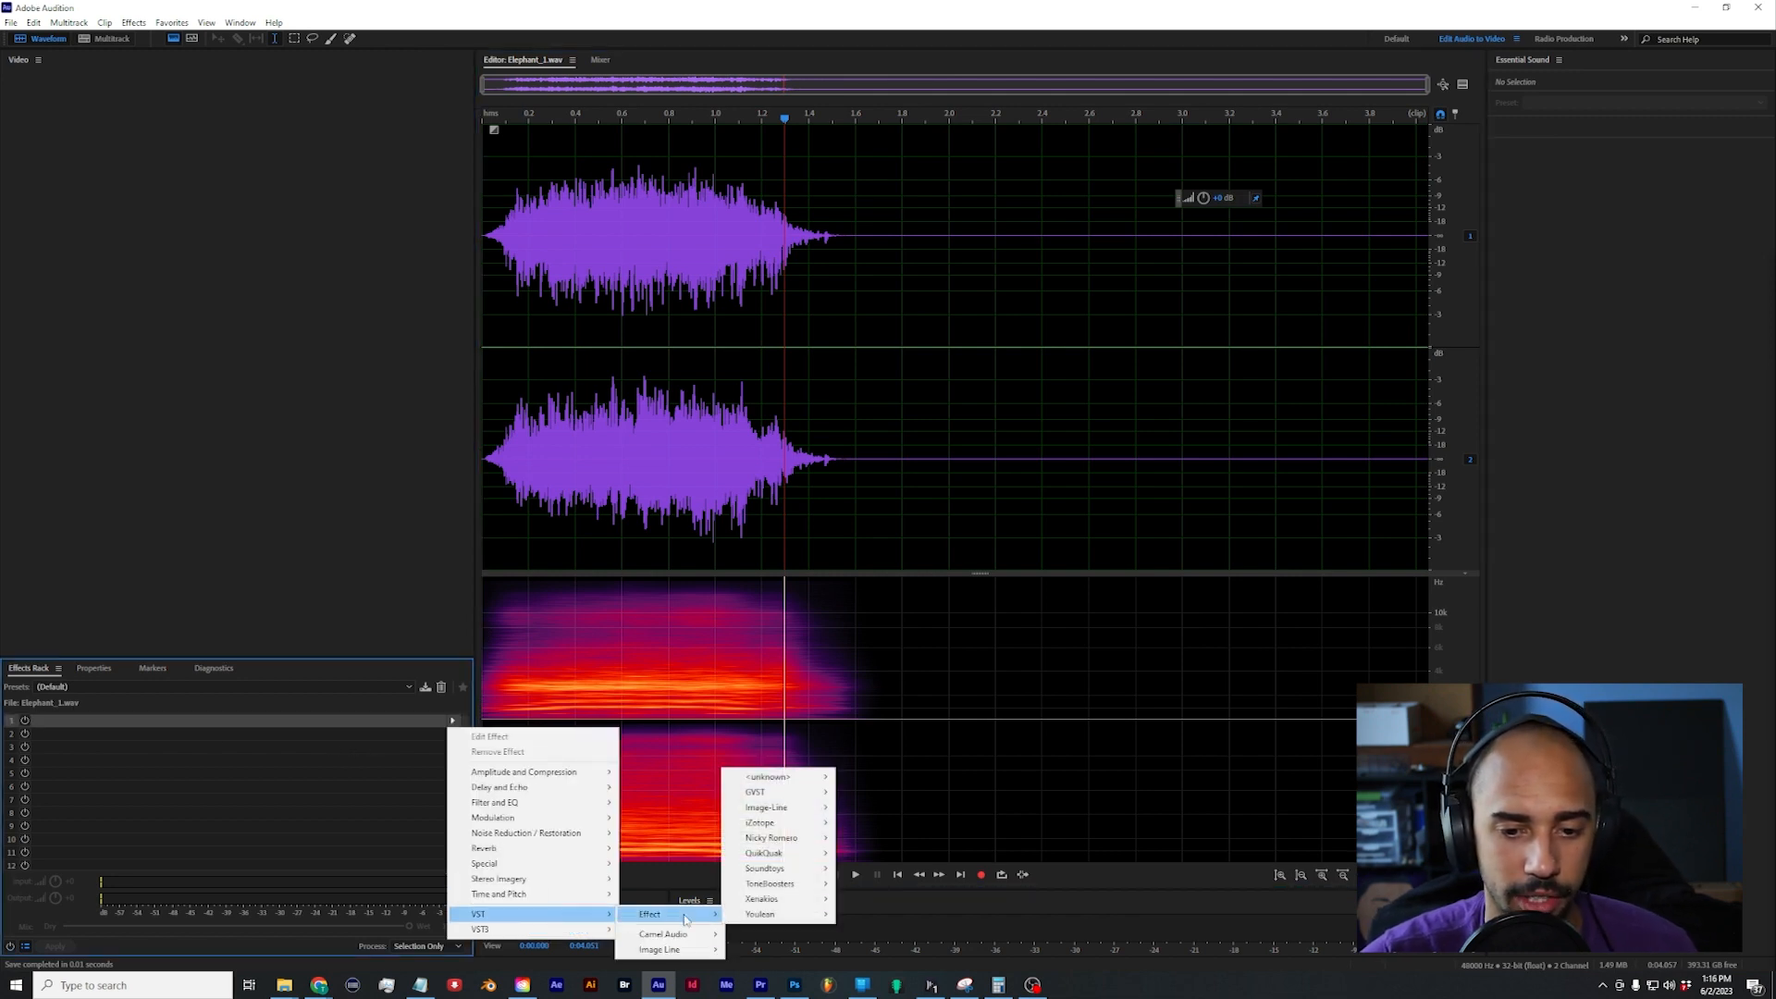
pyautogui.moveTo(770, 897)
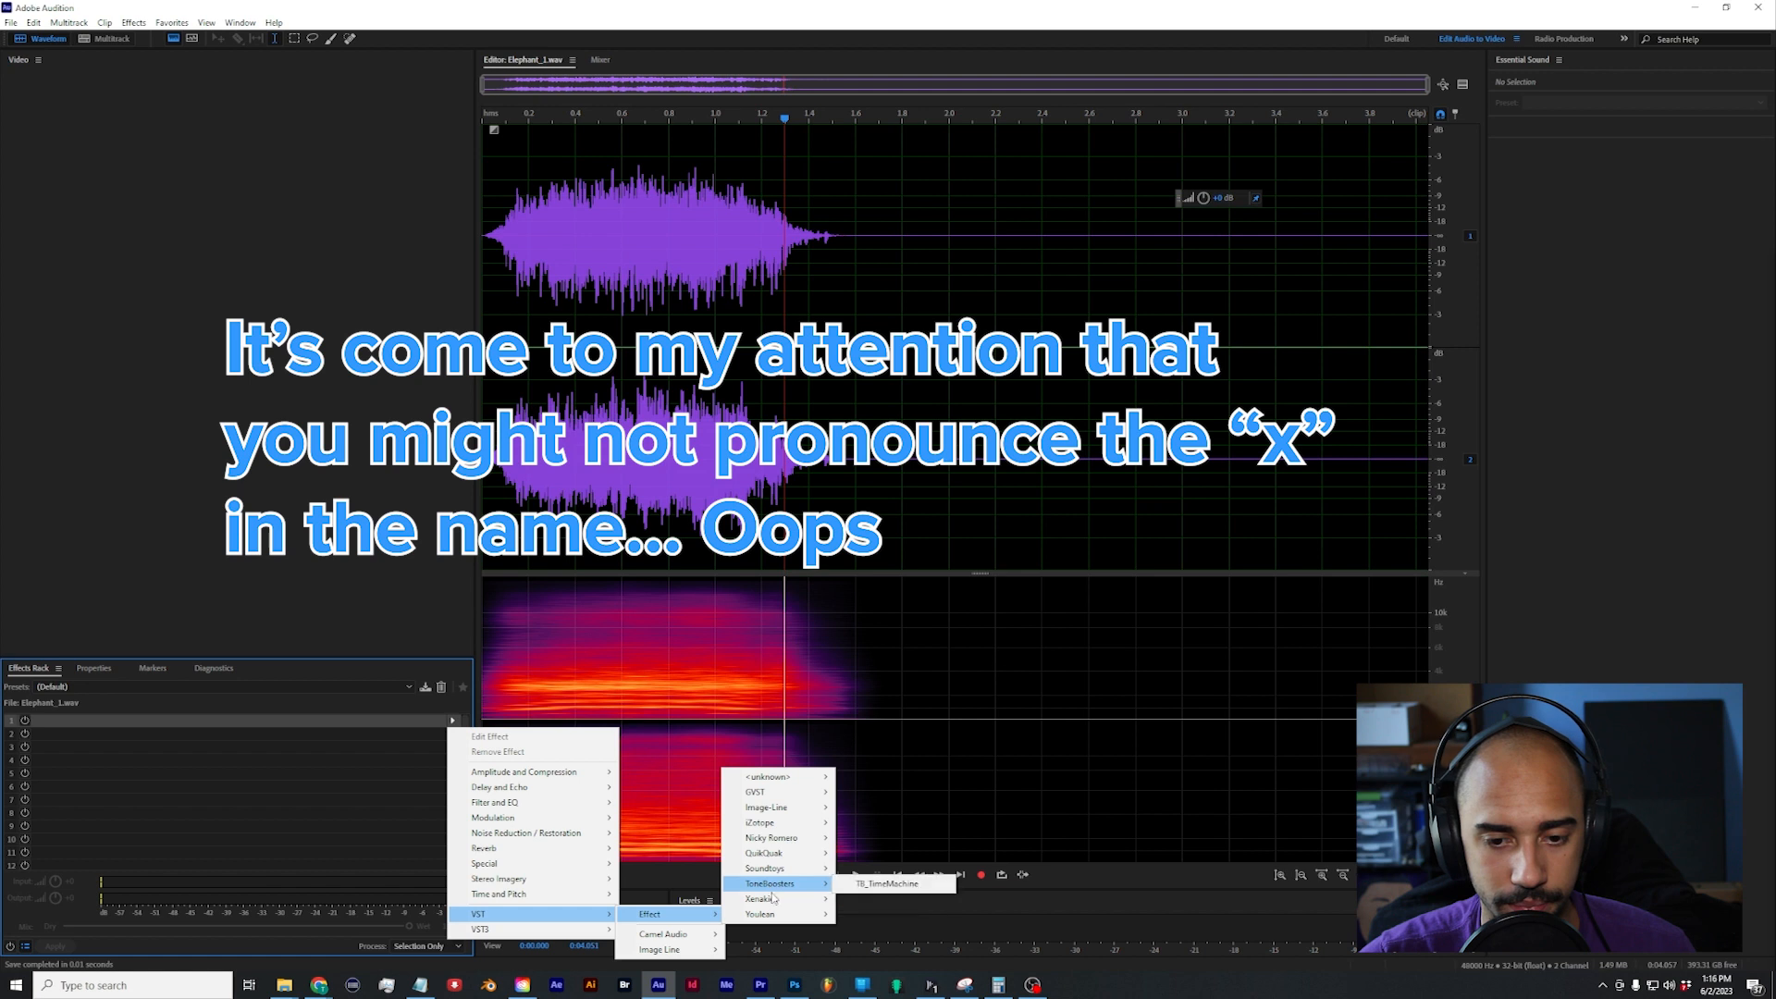
pyautogui.click(860, 898)
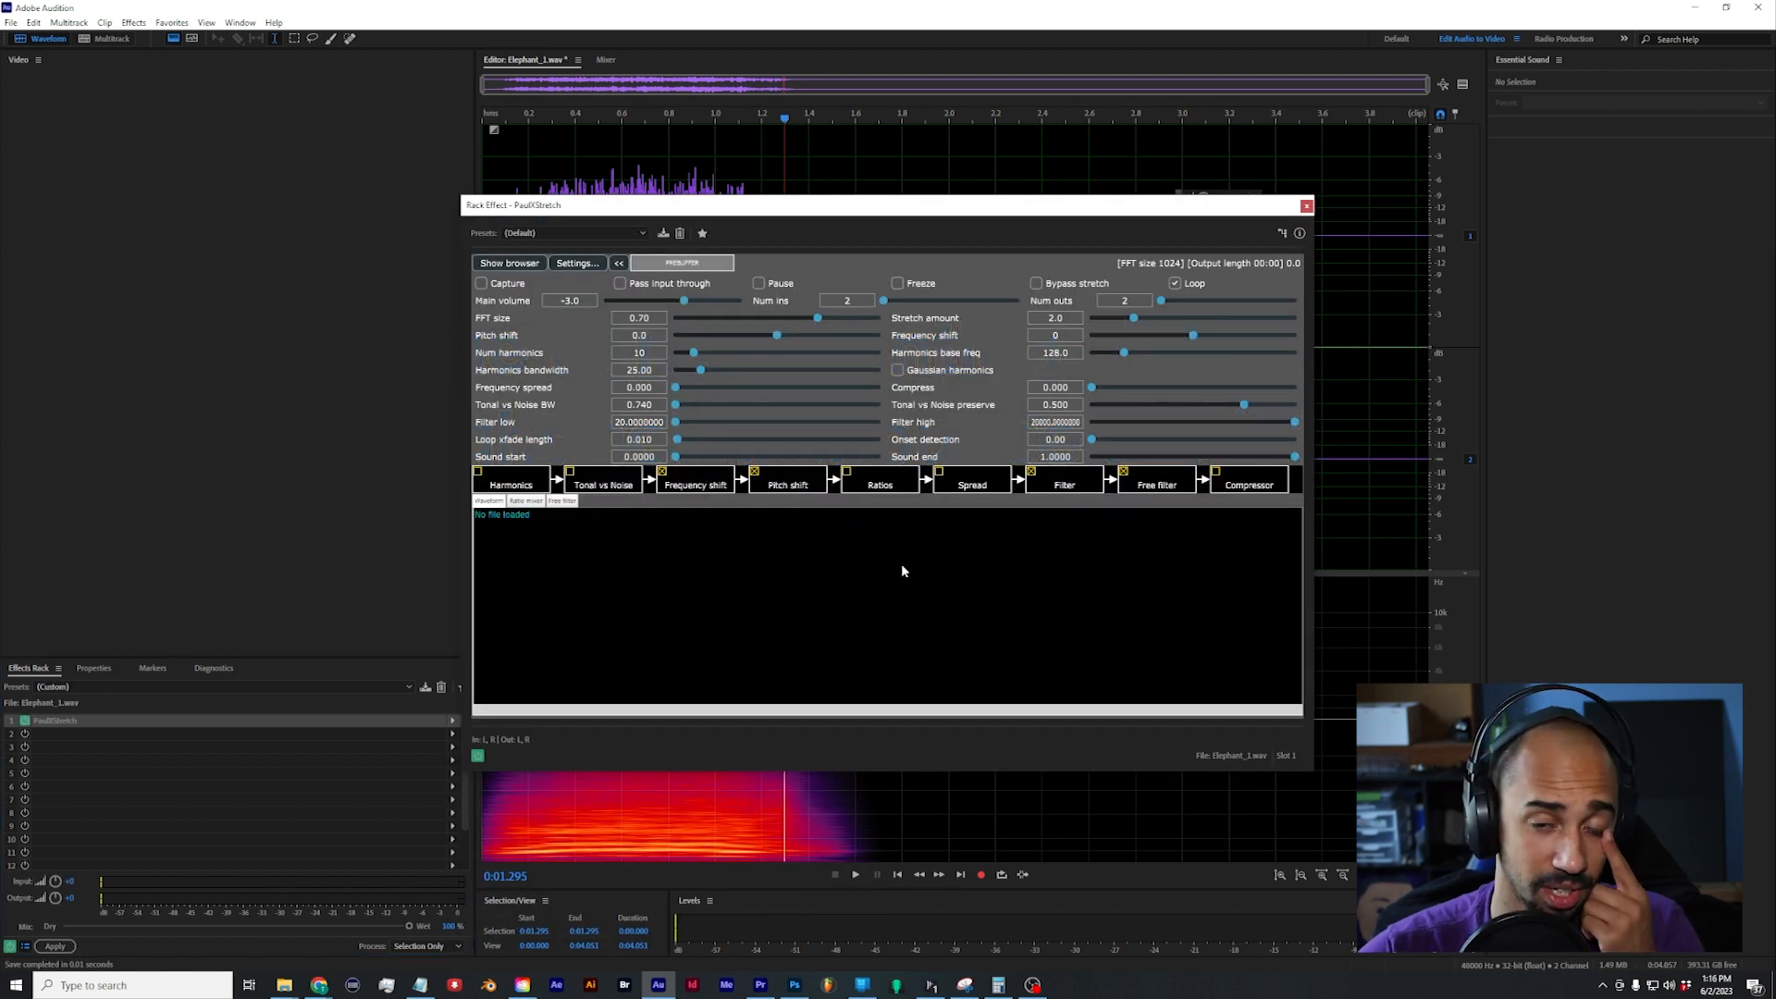
# Step: Enable Capture in PaulXStretch and play Elephant_1.wav to record the sound into the plugin
pyautogui.moveTo(738, 213); pyautogui.dragTo(1057, 182)
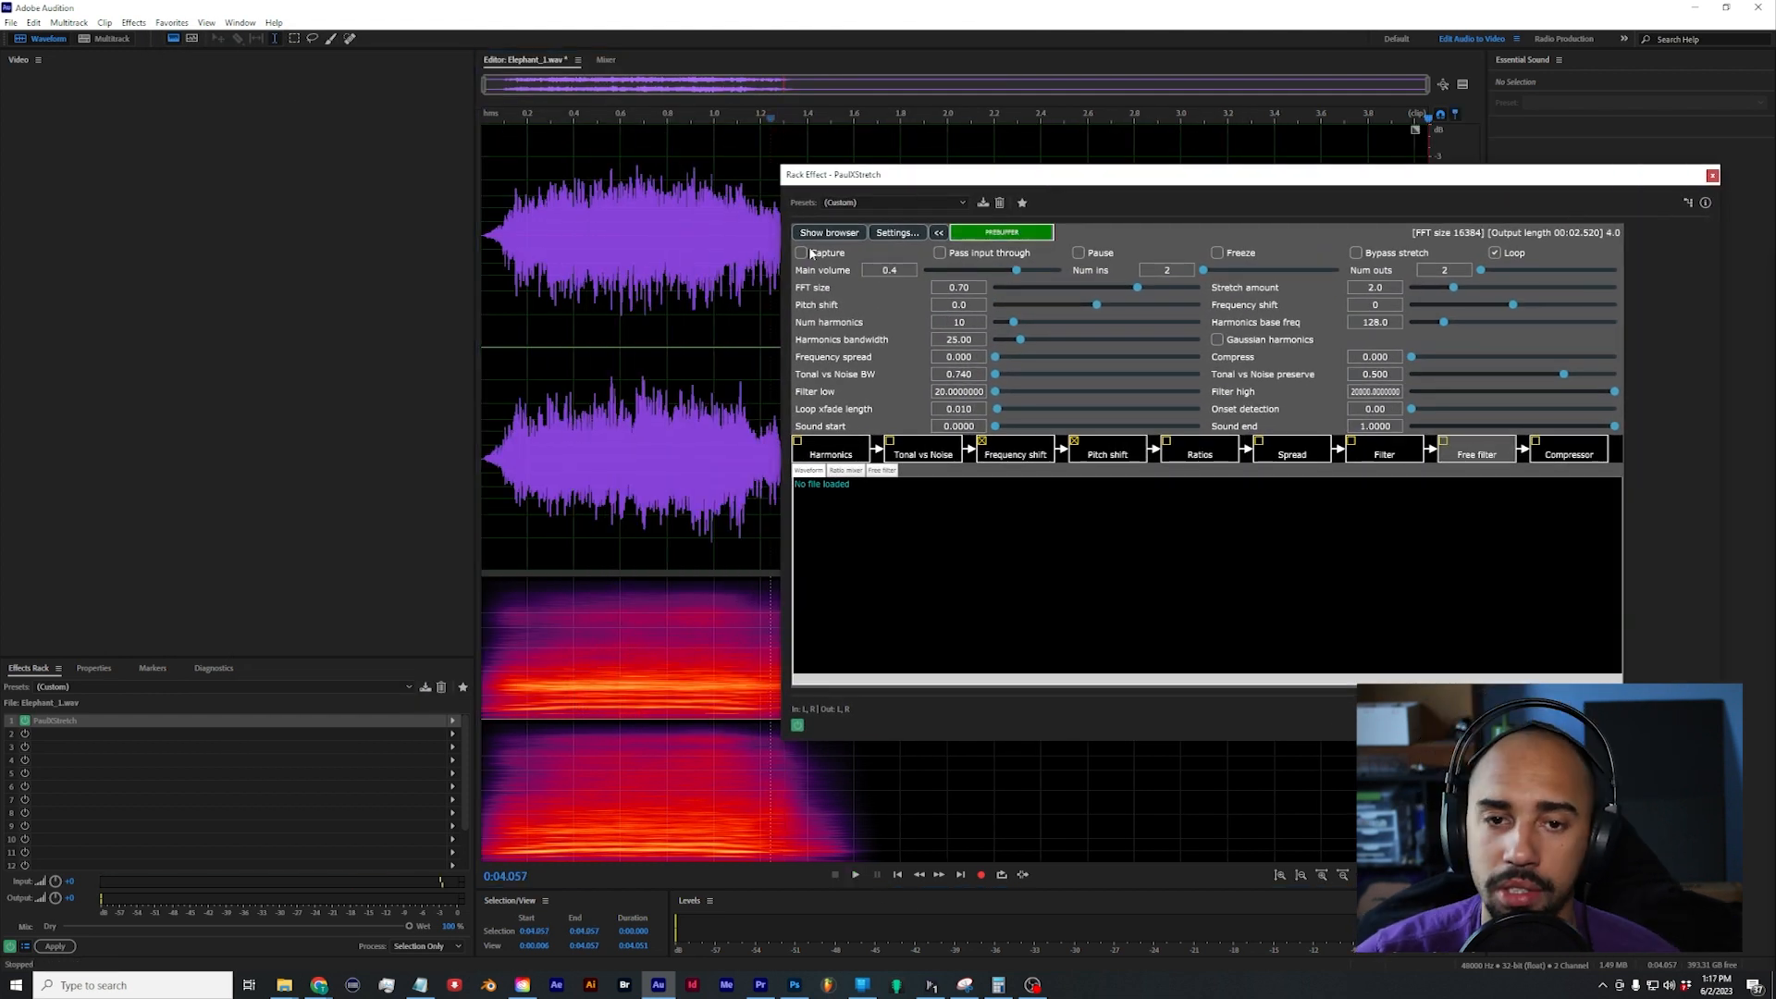
pyautogui.click(801, 253)
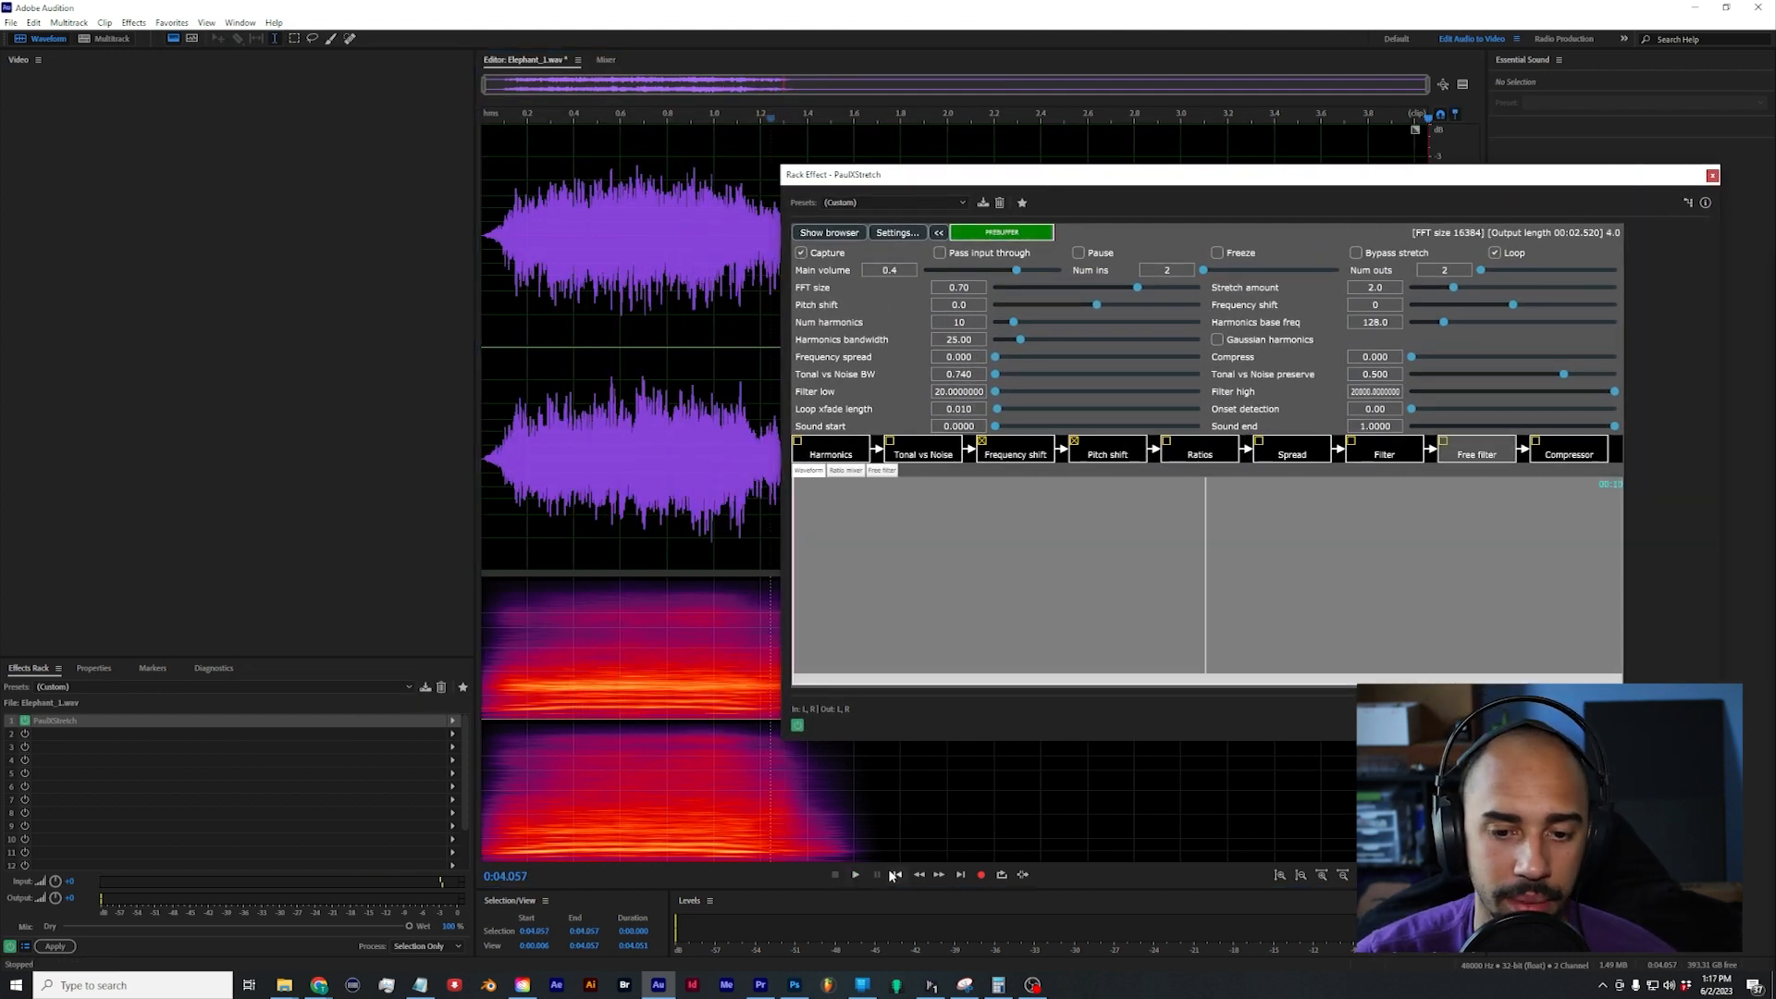
pyautogui.click(857, 875)
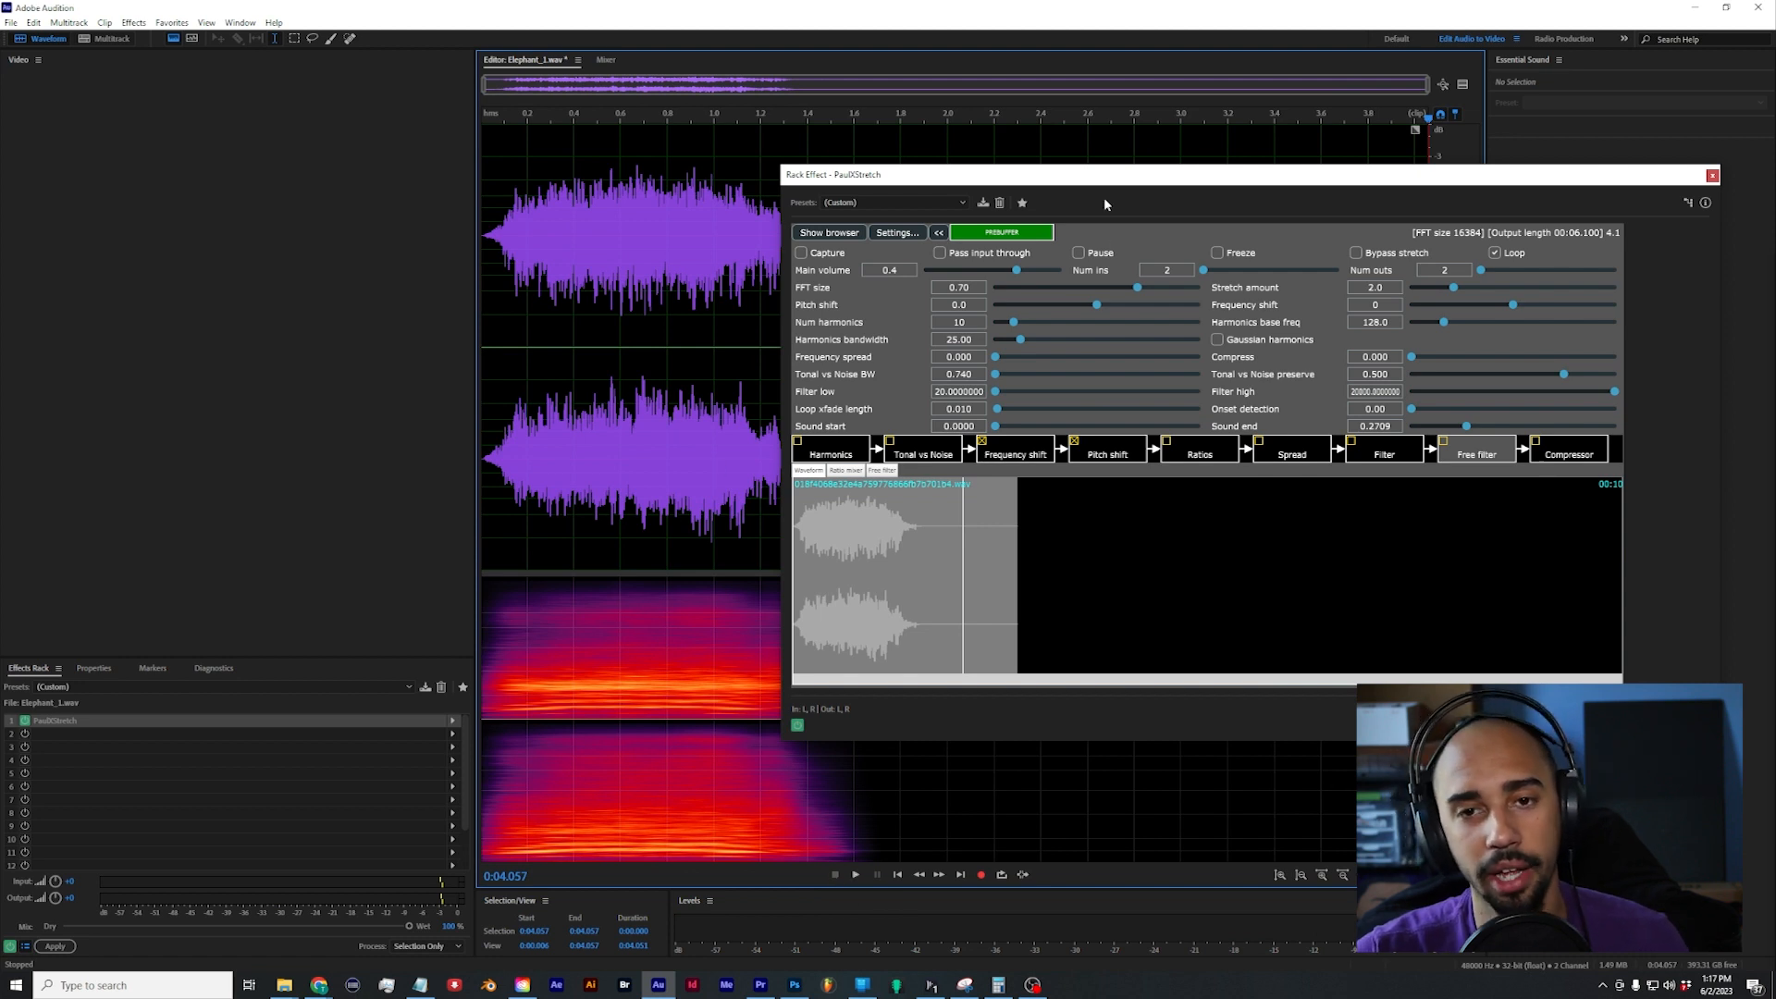
# Step: Insert 5 seconds of silence at the end of Elephant_1.wav
pyautogui.moveTo(1092, 177); pyautogui.dragTo(968, 402)
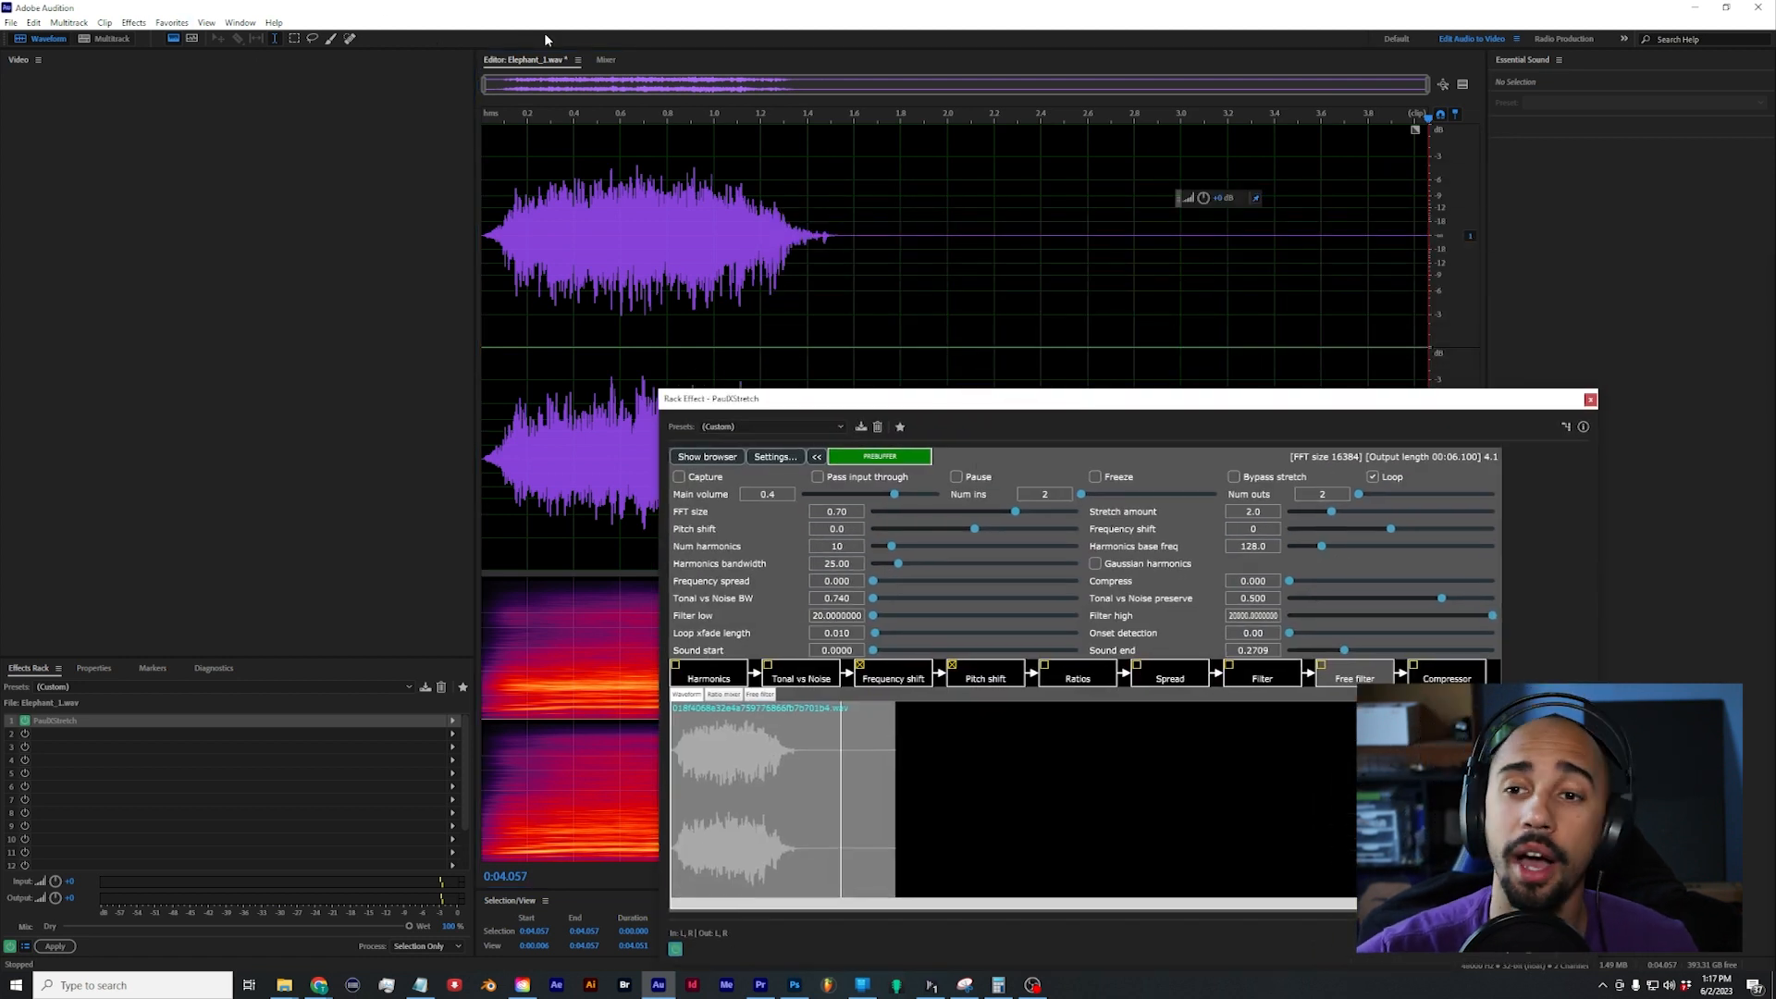
pyautogui.click(101, 24)
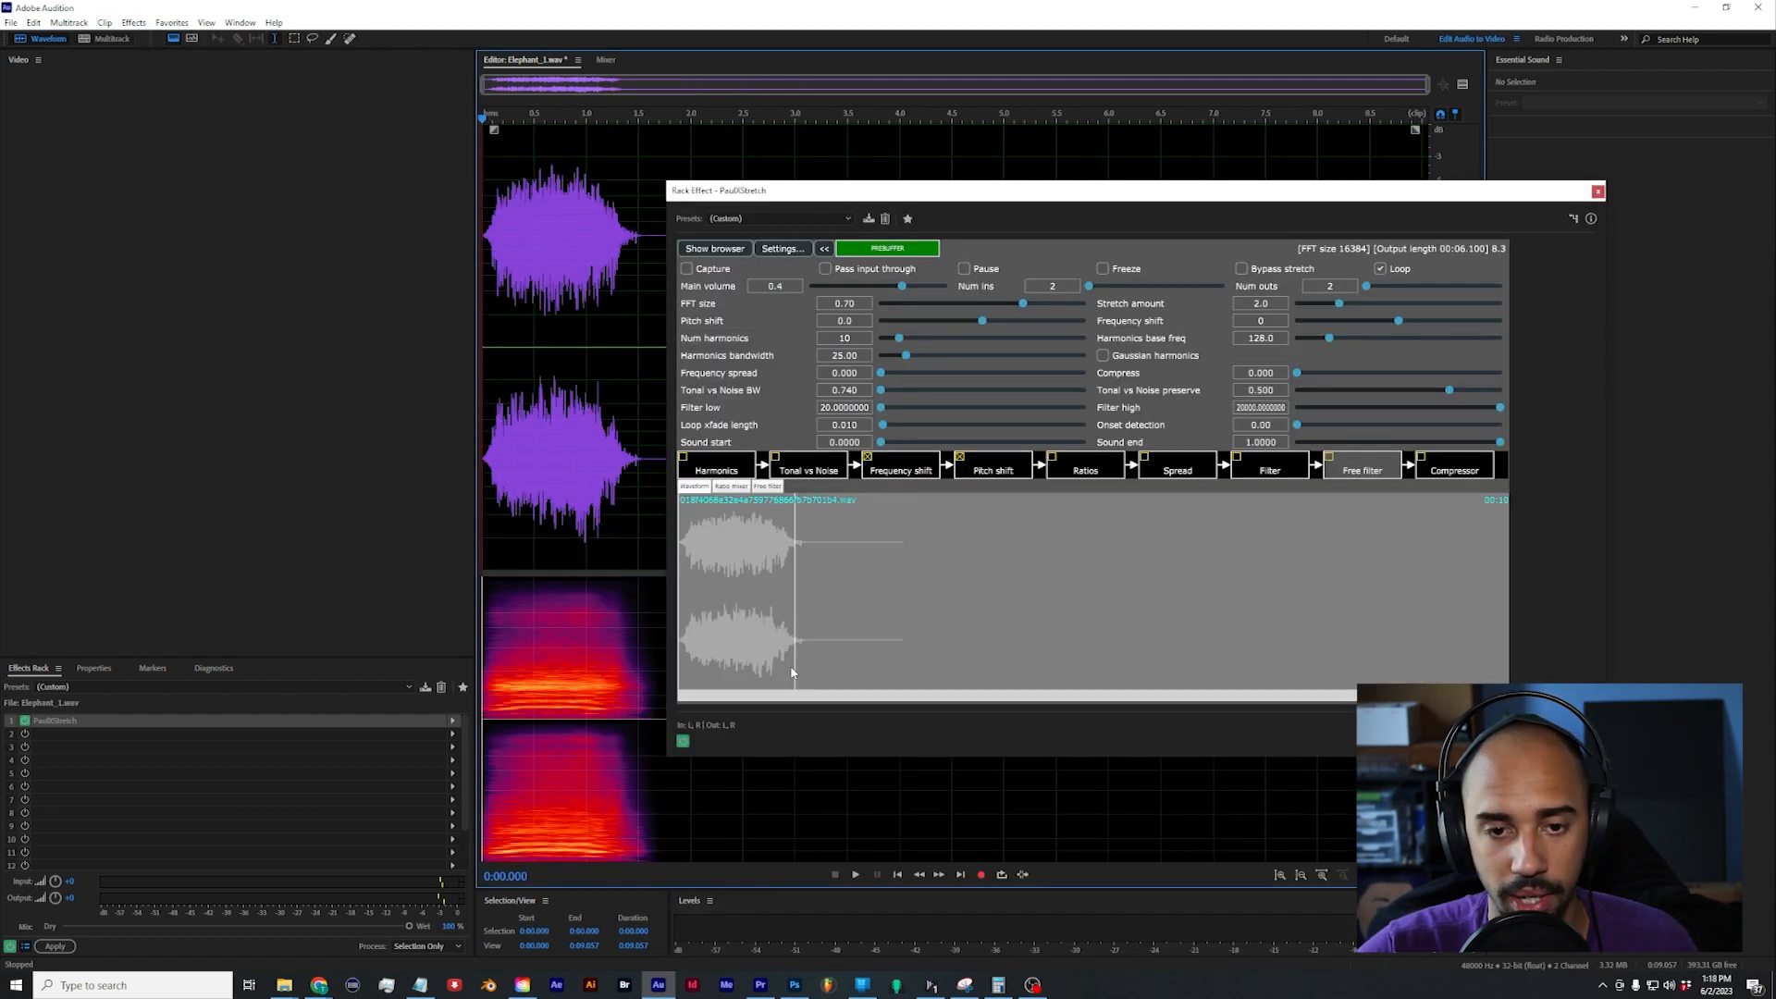
# Step: Limit the PaulXStretch region to the elephant sound, from 0.0000 to a sound end of 0.1530, and turn off Loop
pyautogui.moveTo(798, 668); pyautogui.dragTo(1027, 664)
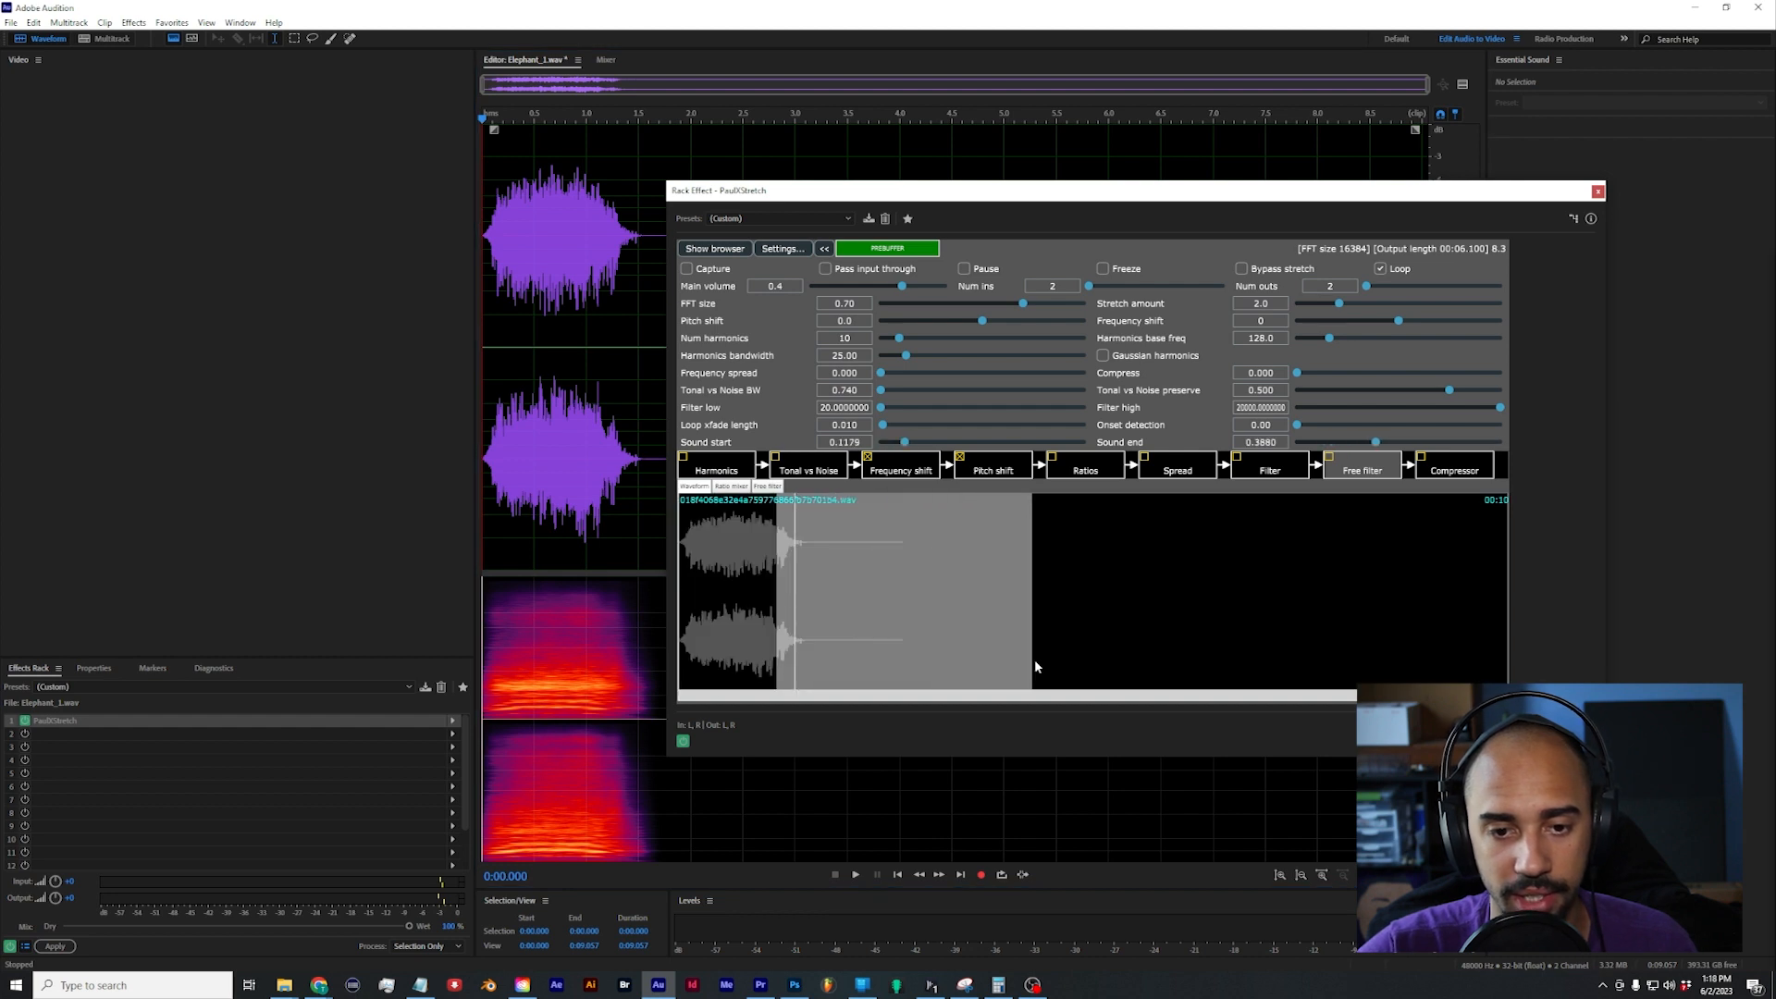
pyautogui.doubleClick(1021, 652)
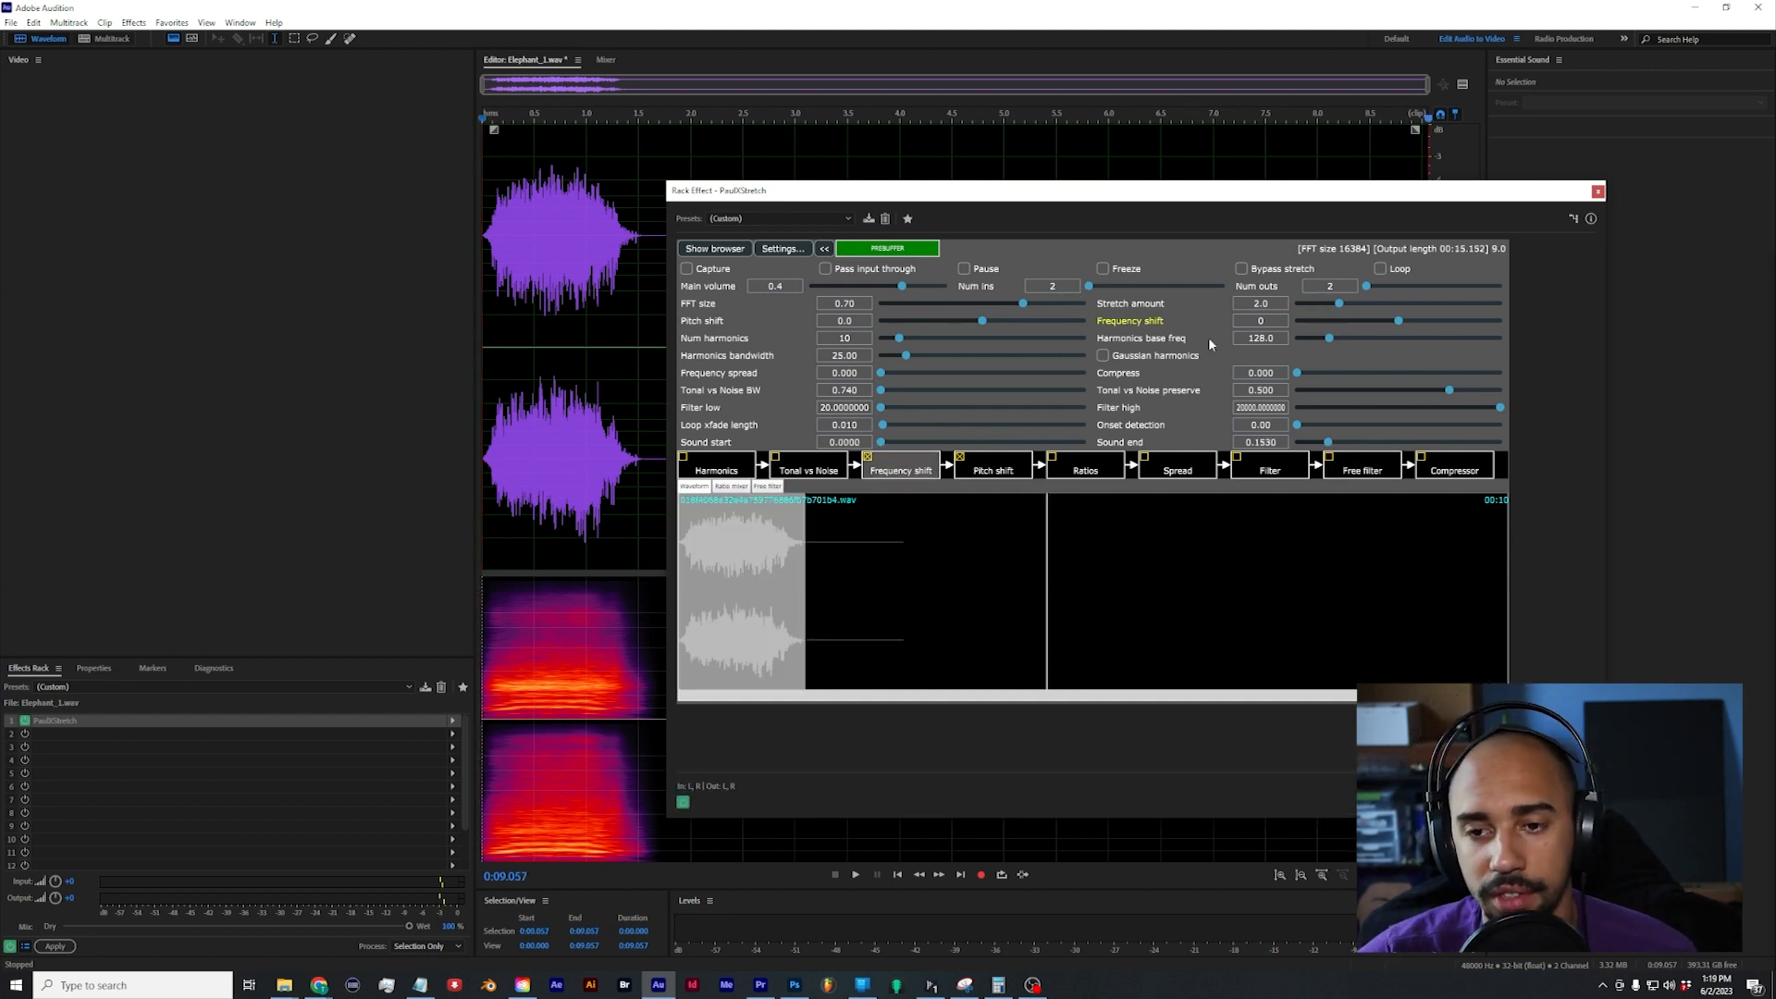
# Step: Set the PaulXStretch frequency shift to -570 and preview the processed elephant sound
pyautogui.moveTo(1400, 322); pyautogui.dragTo(1340, 322)
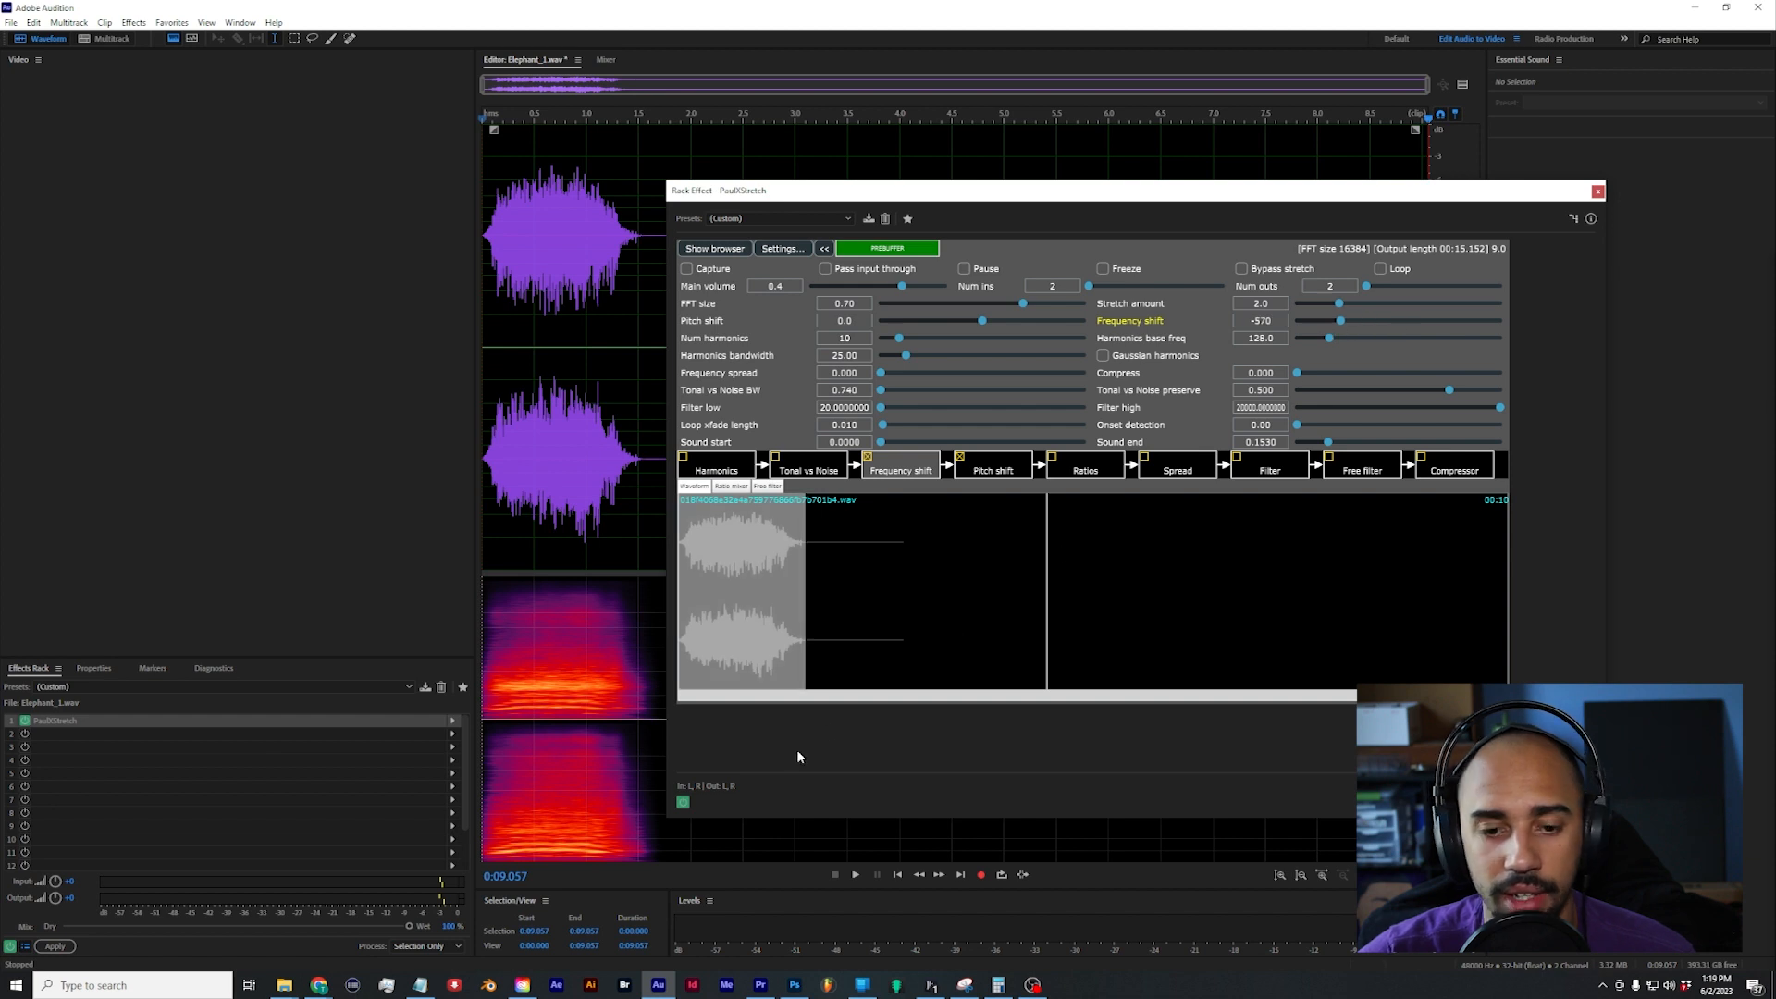
pyautogui.click(854, 875)
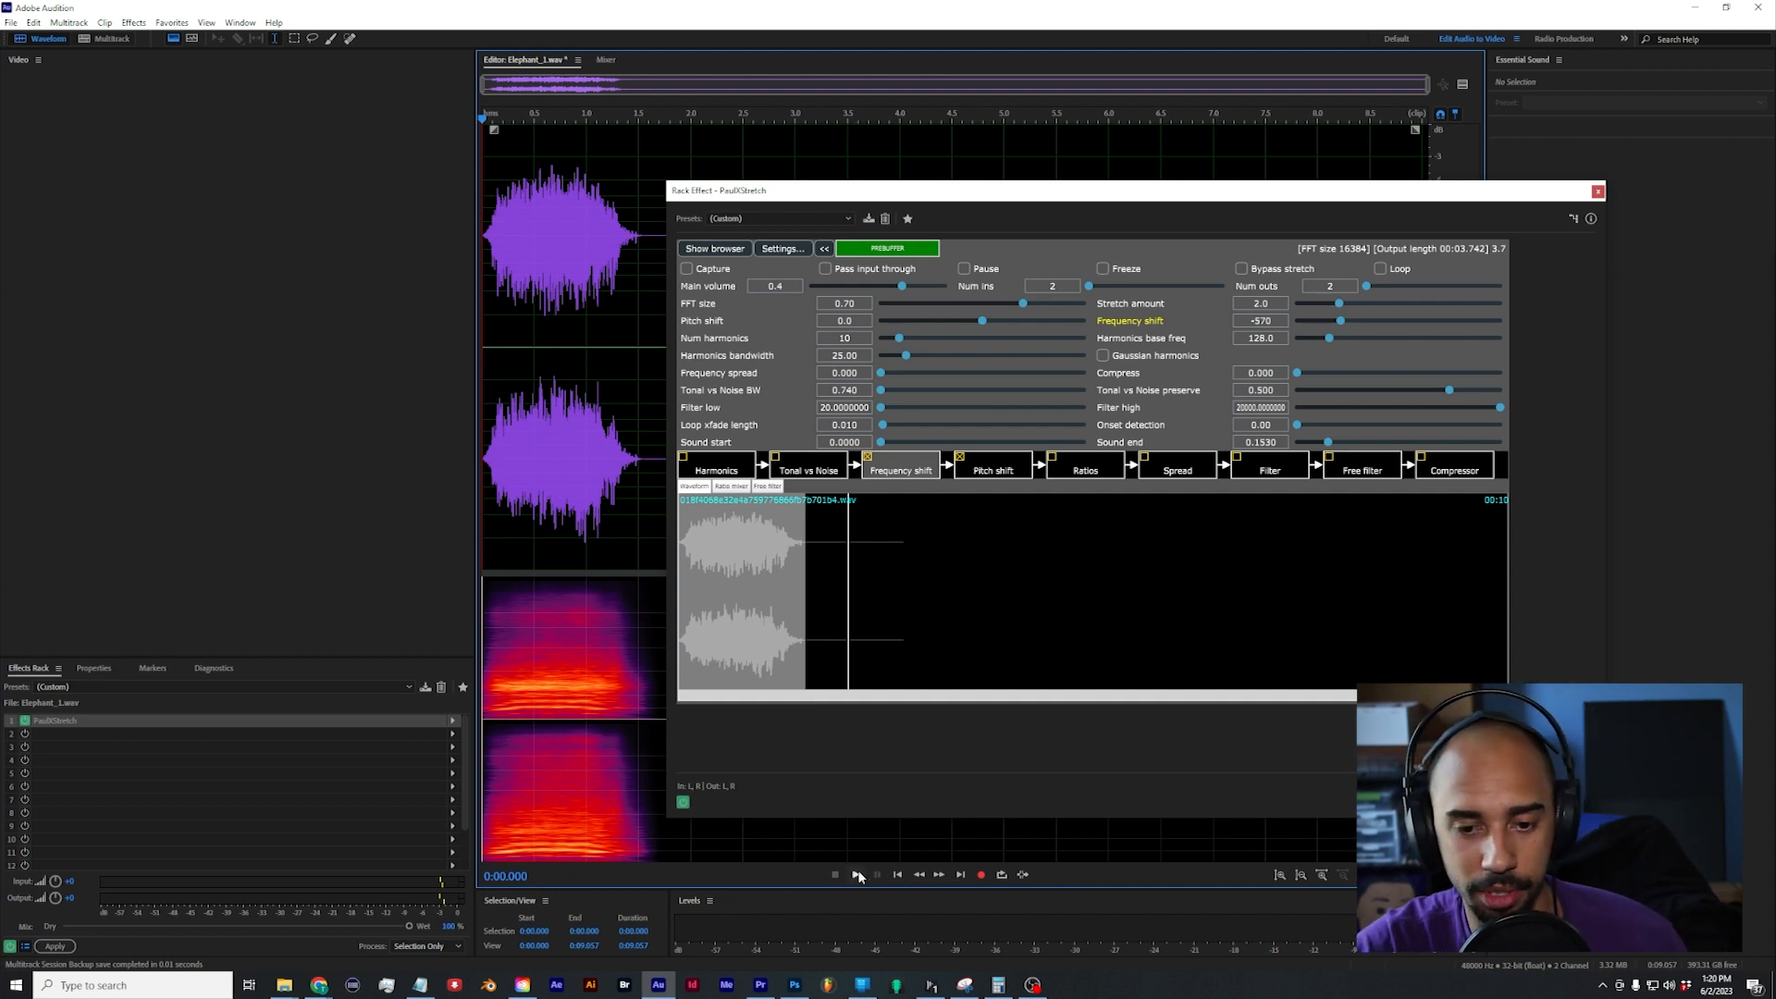
pyautogui.click(858, 874)
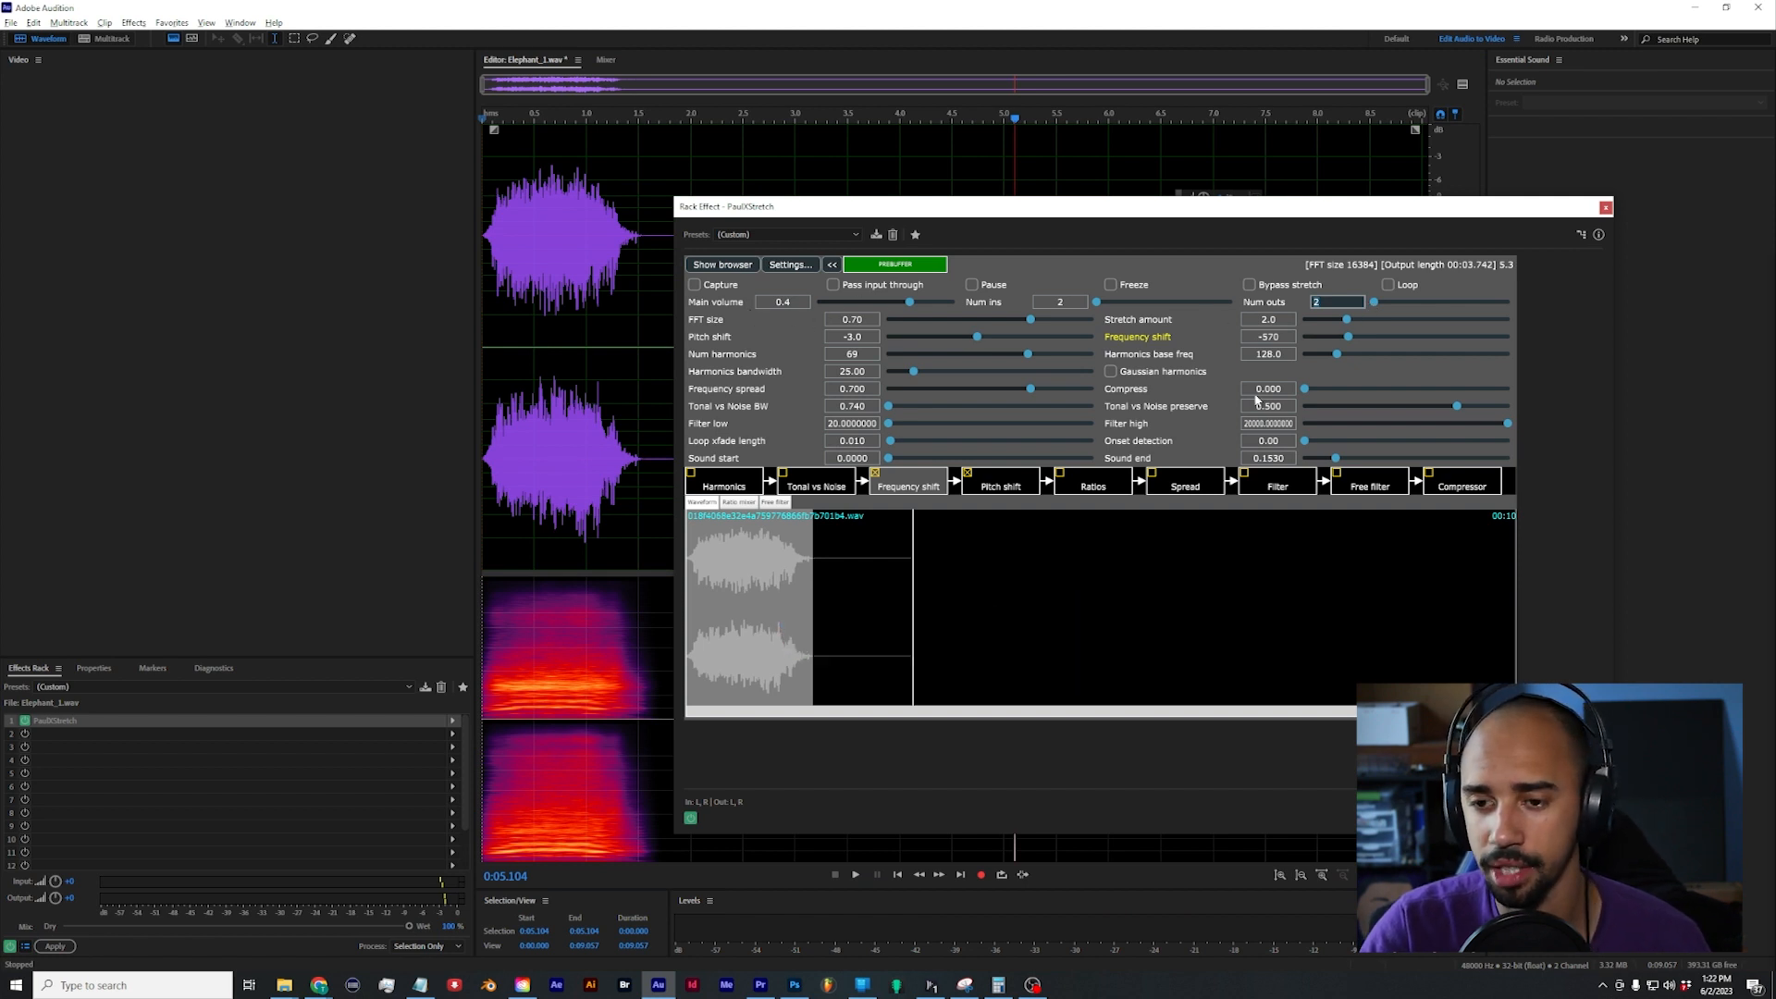
# Step: Try applying the PaulXStretch effect to the entire Elephant_1.wav file and play back the rendered audio
pyautogui.click(56, 946)
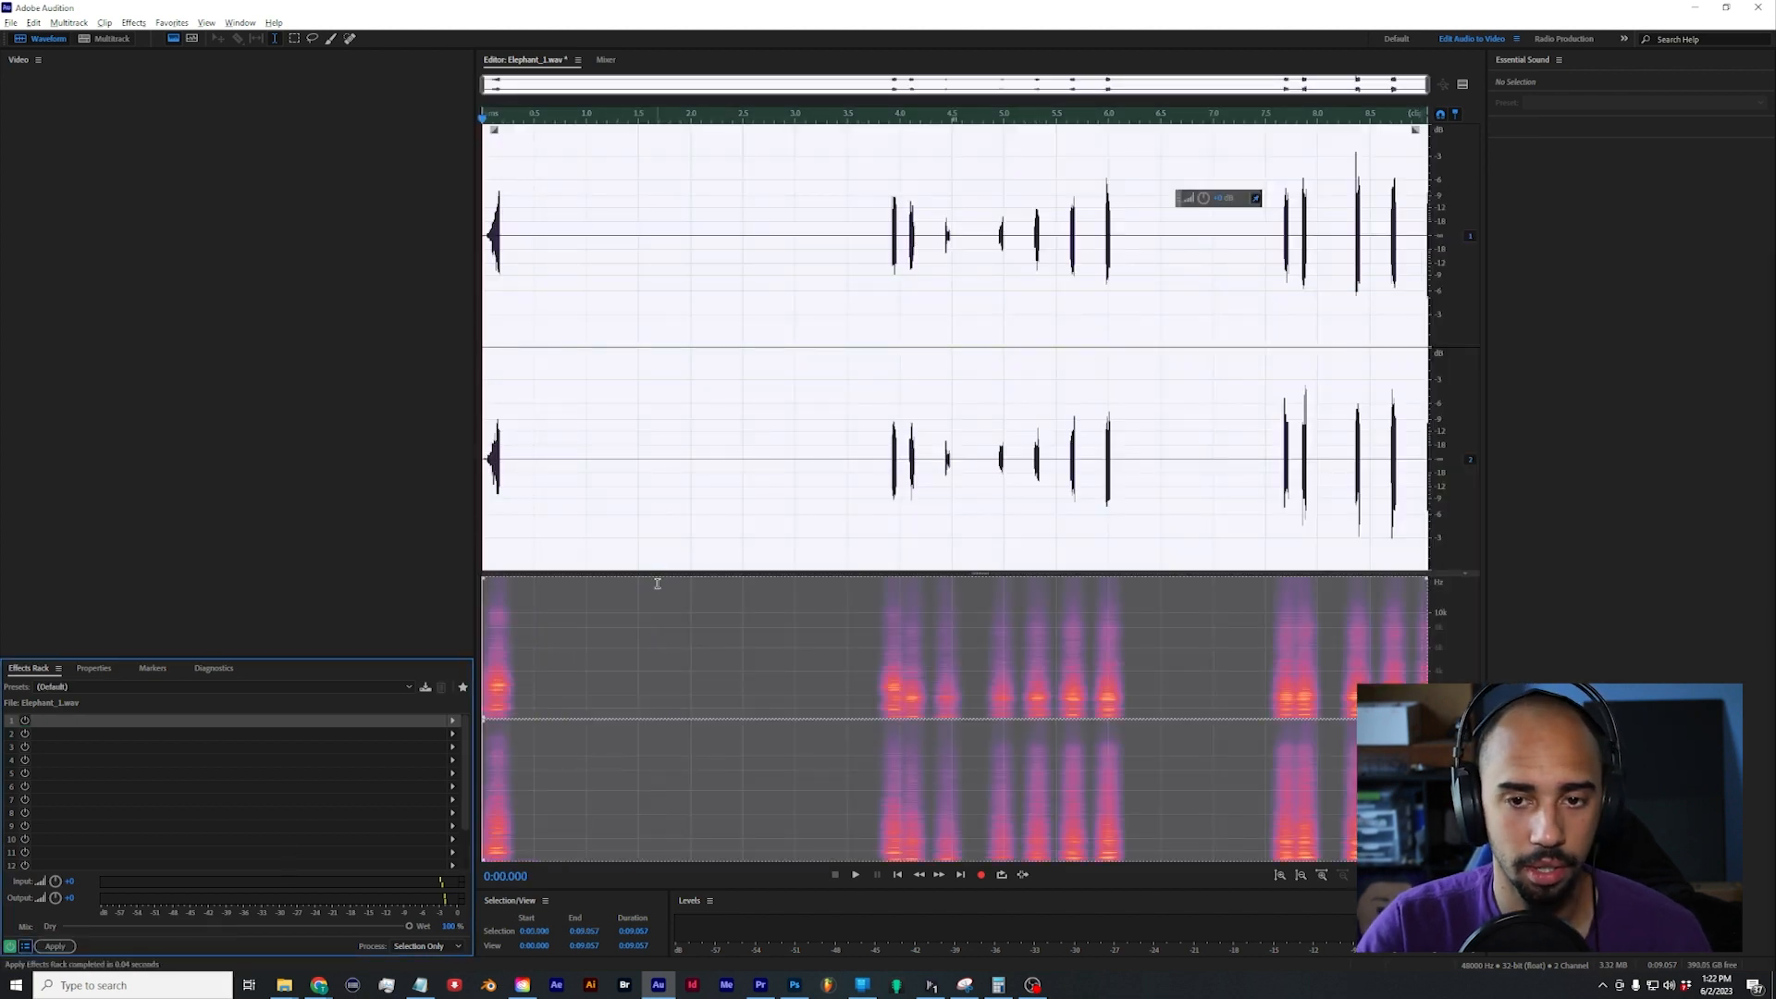
pyautogui.press('space')
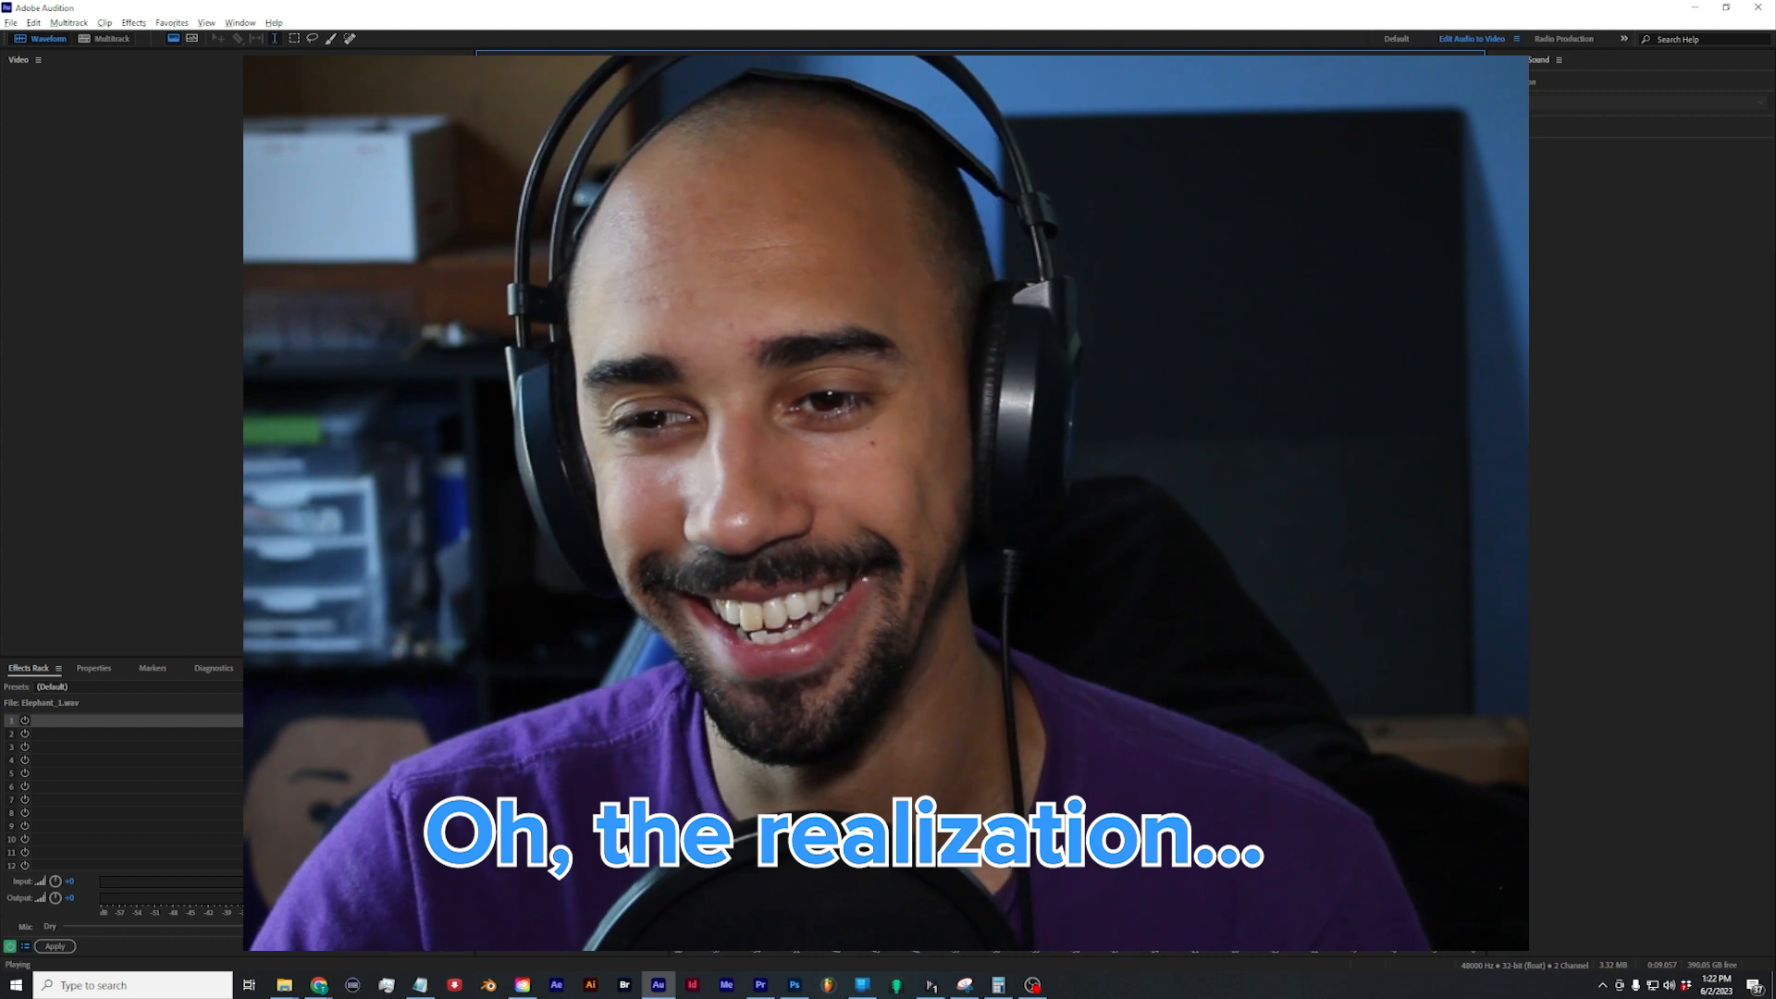
pyautogui.press('space')
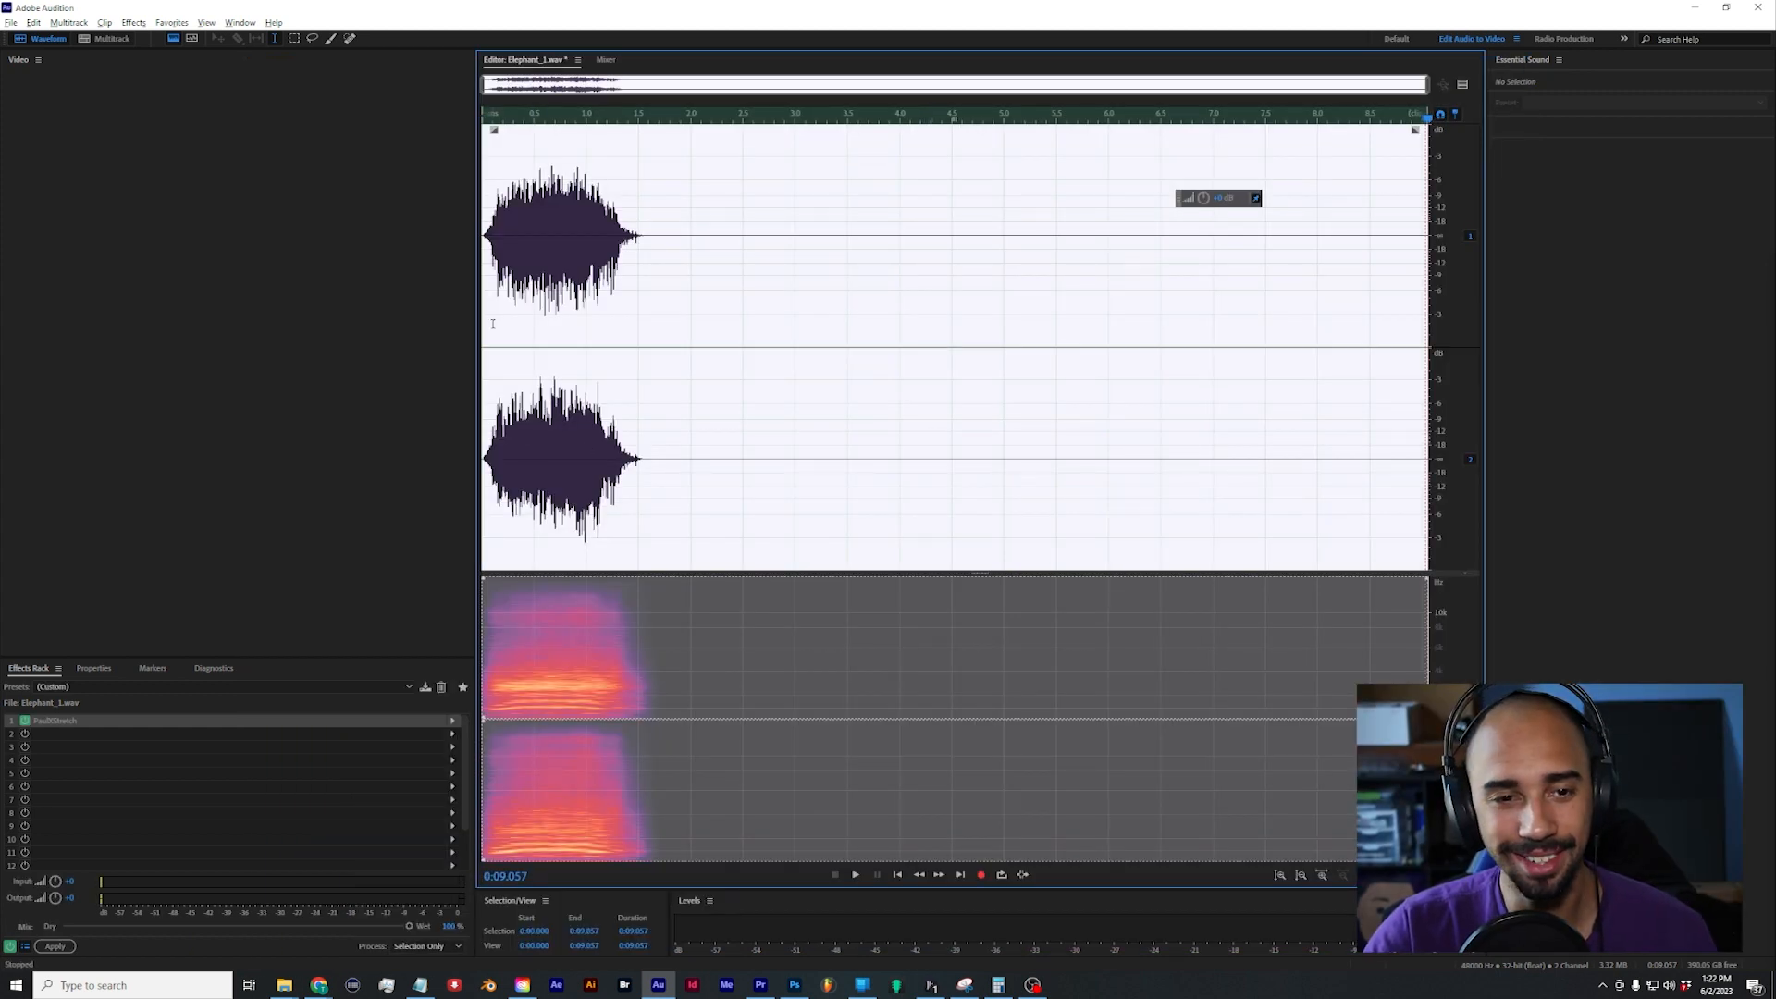
# Step: Play Elephant_1.wav from near its start with PaulXStretch active in the effects rack
pyautogui.click(488, 303)
pyautogui.press('space')
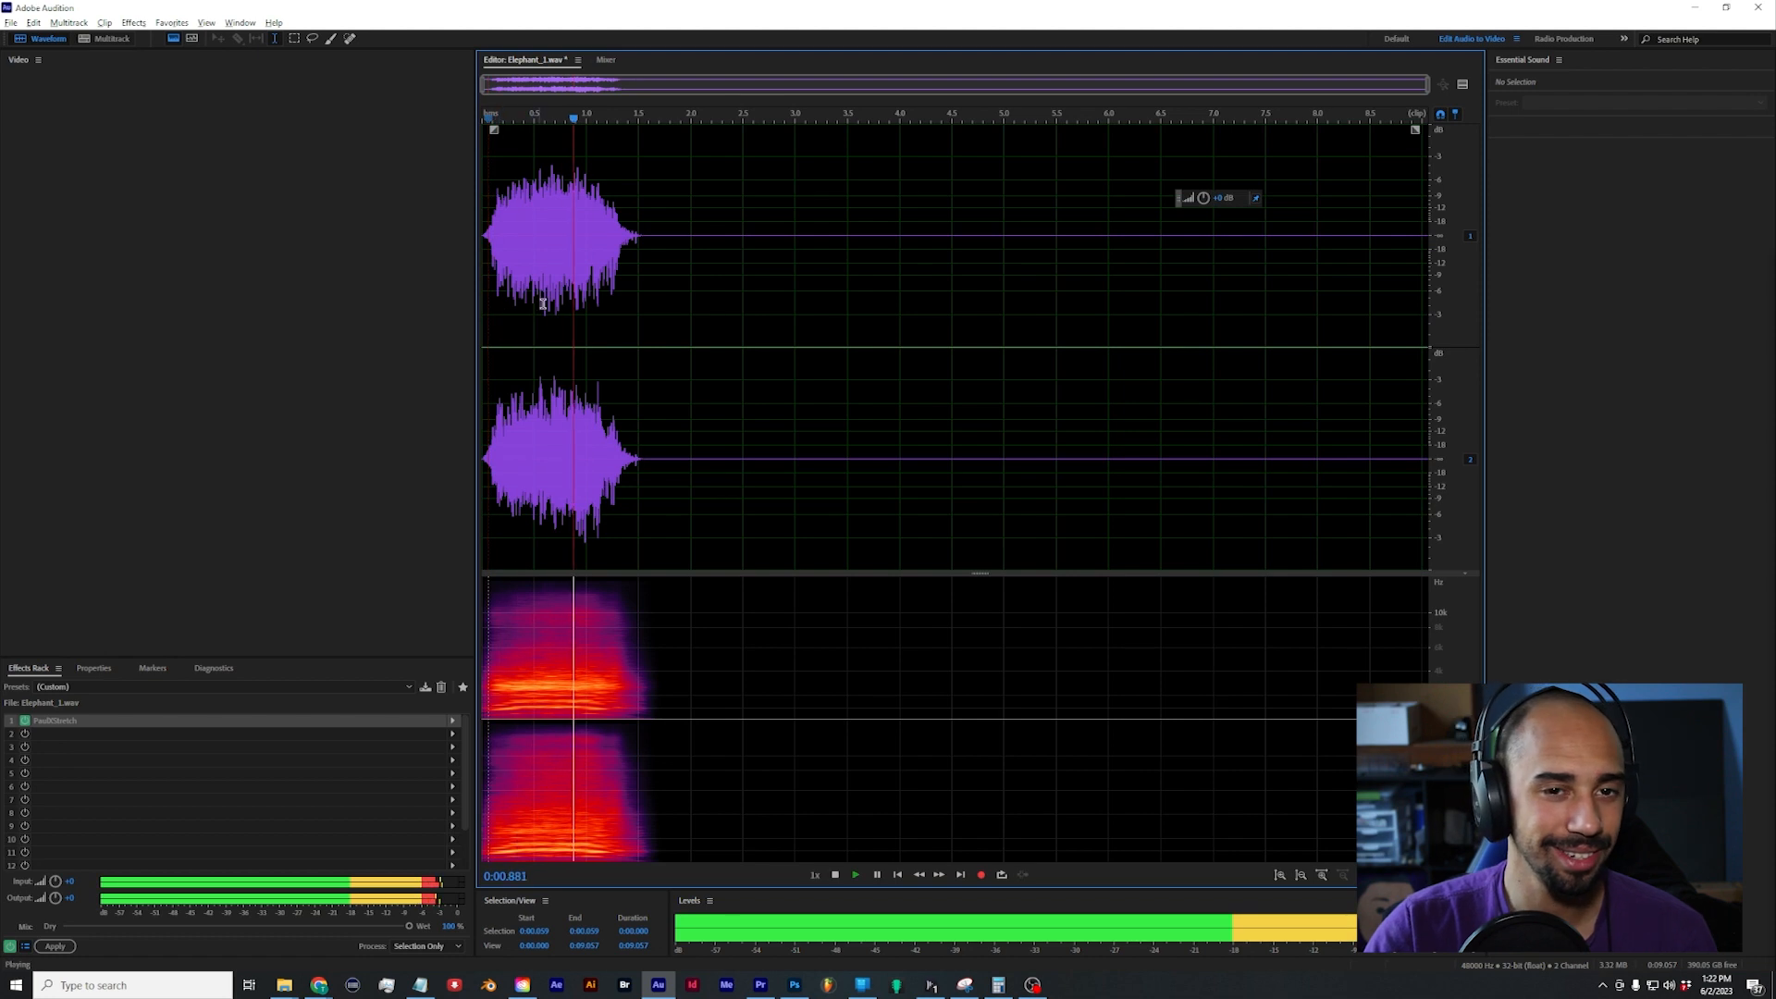
# Step: Replay Elephant_1.wav from its start, then reopen the PaulXStretch effect window from the effects rack
pyautogui.press('space')
pyautogui.moveTo(578, 120); pyautogui.dragTo(566, 125)
pyautogui.press('space')
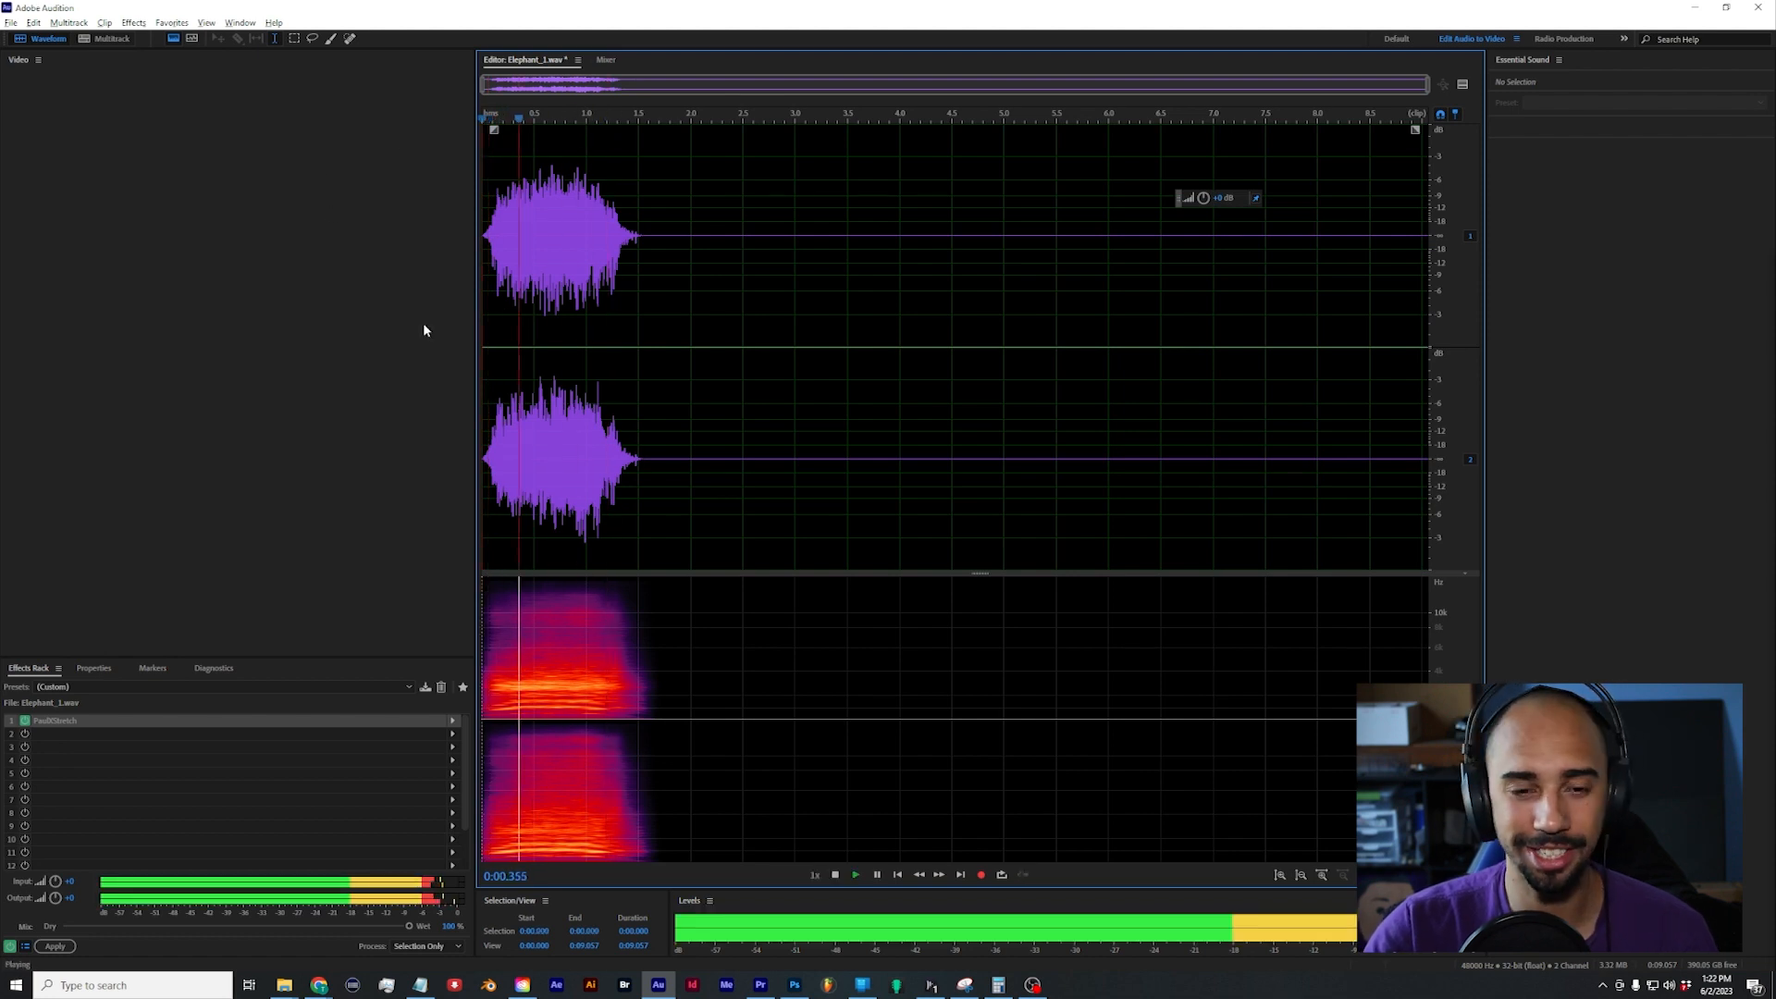
pyautogui.doubleClick(70, 721)
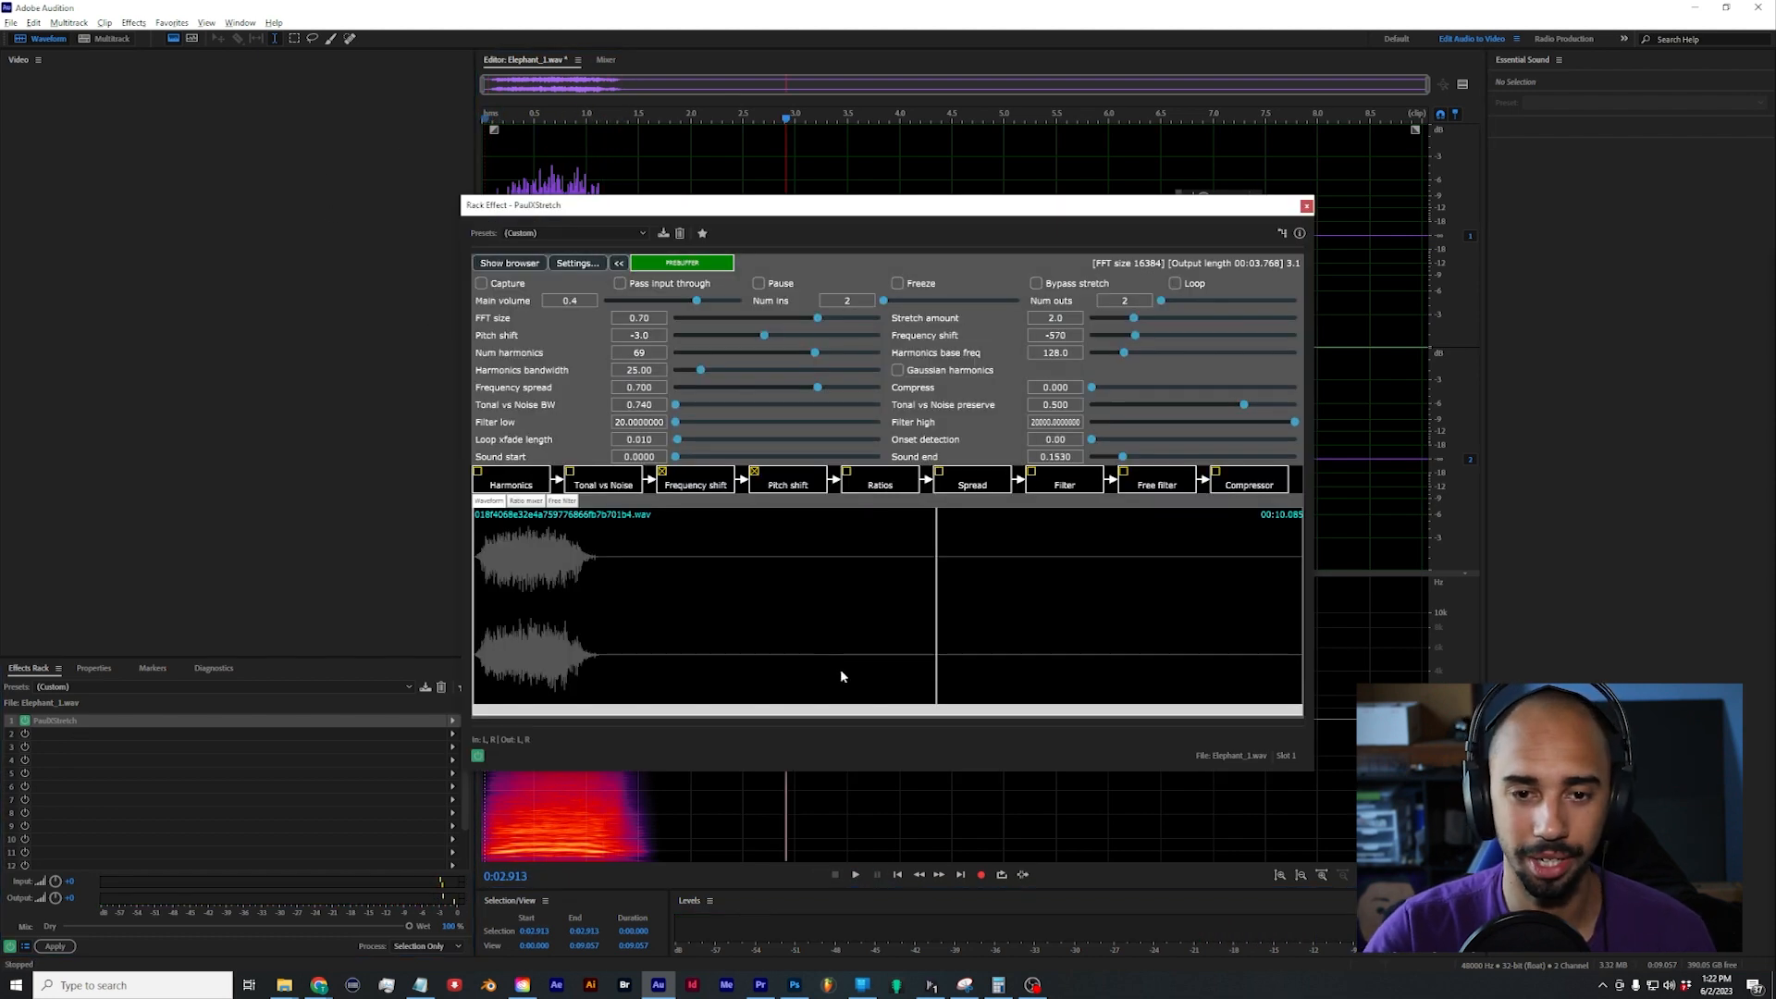
pyautogui.press('space')
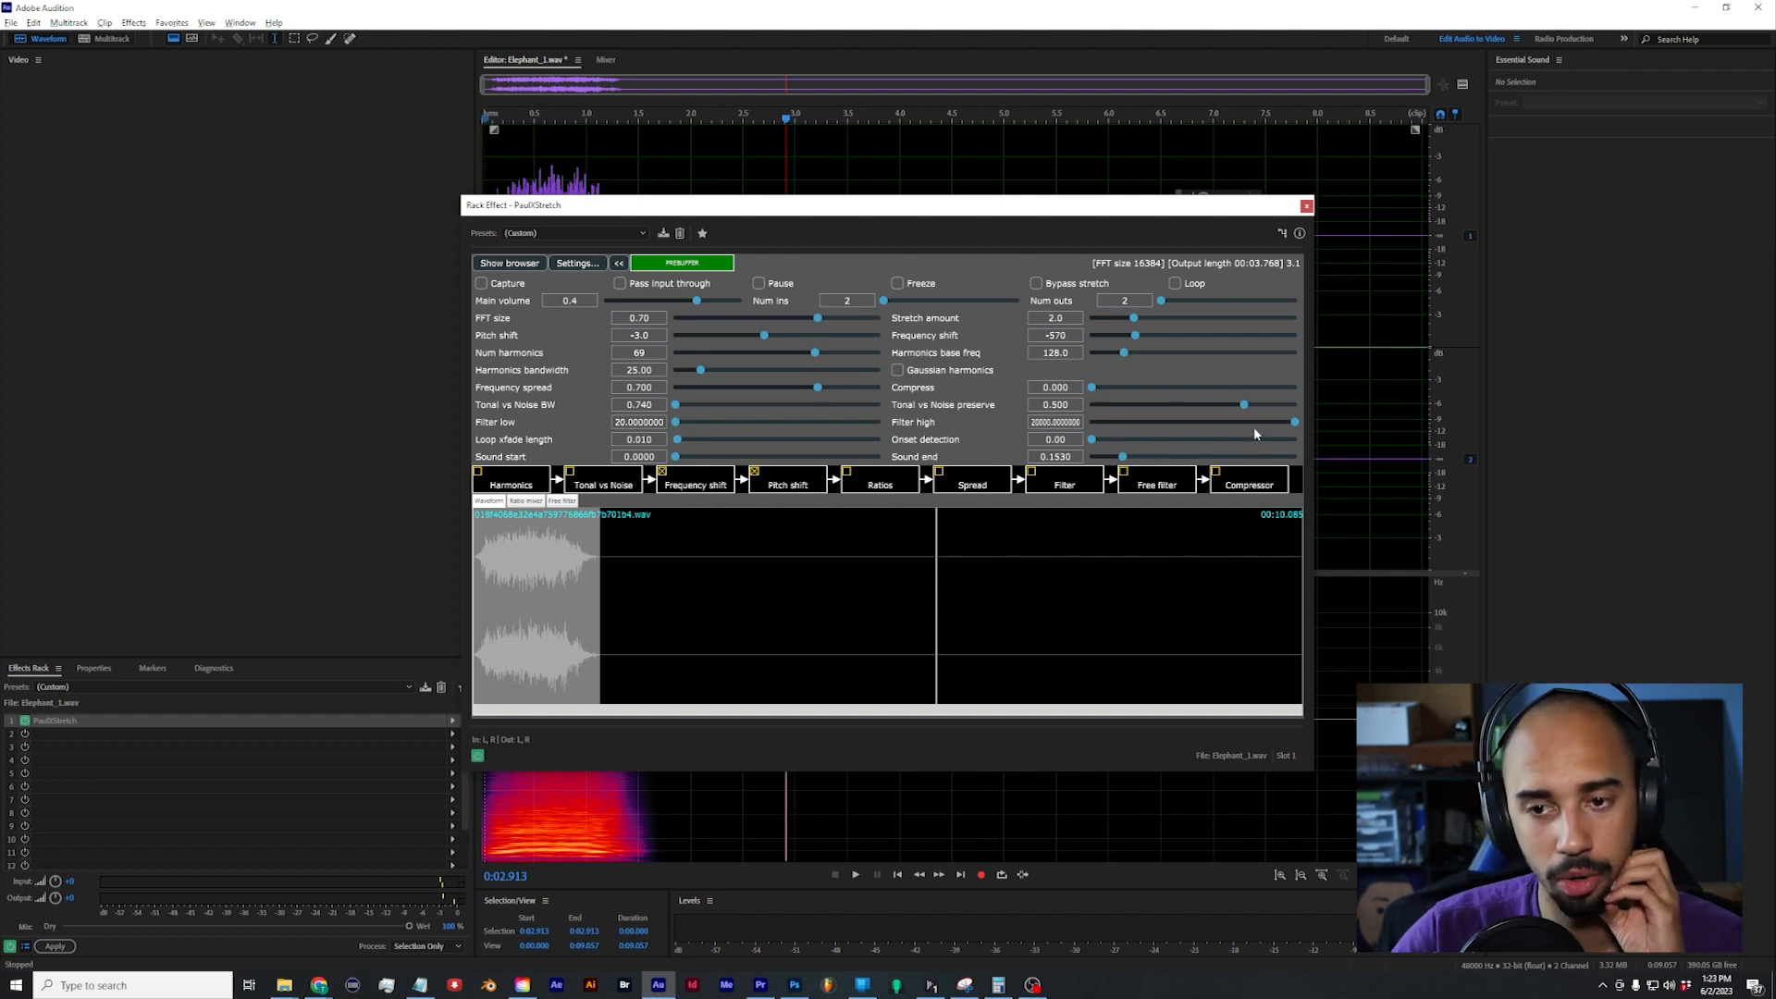
# Step: Try extending the PaulXStretch region to a sound end of 0.2107, and look through its file browser and ratio mixer
pyautogui.click(509, 263)
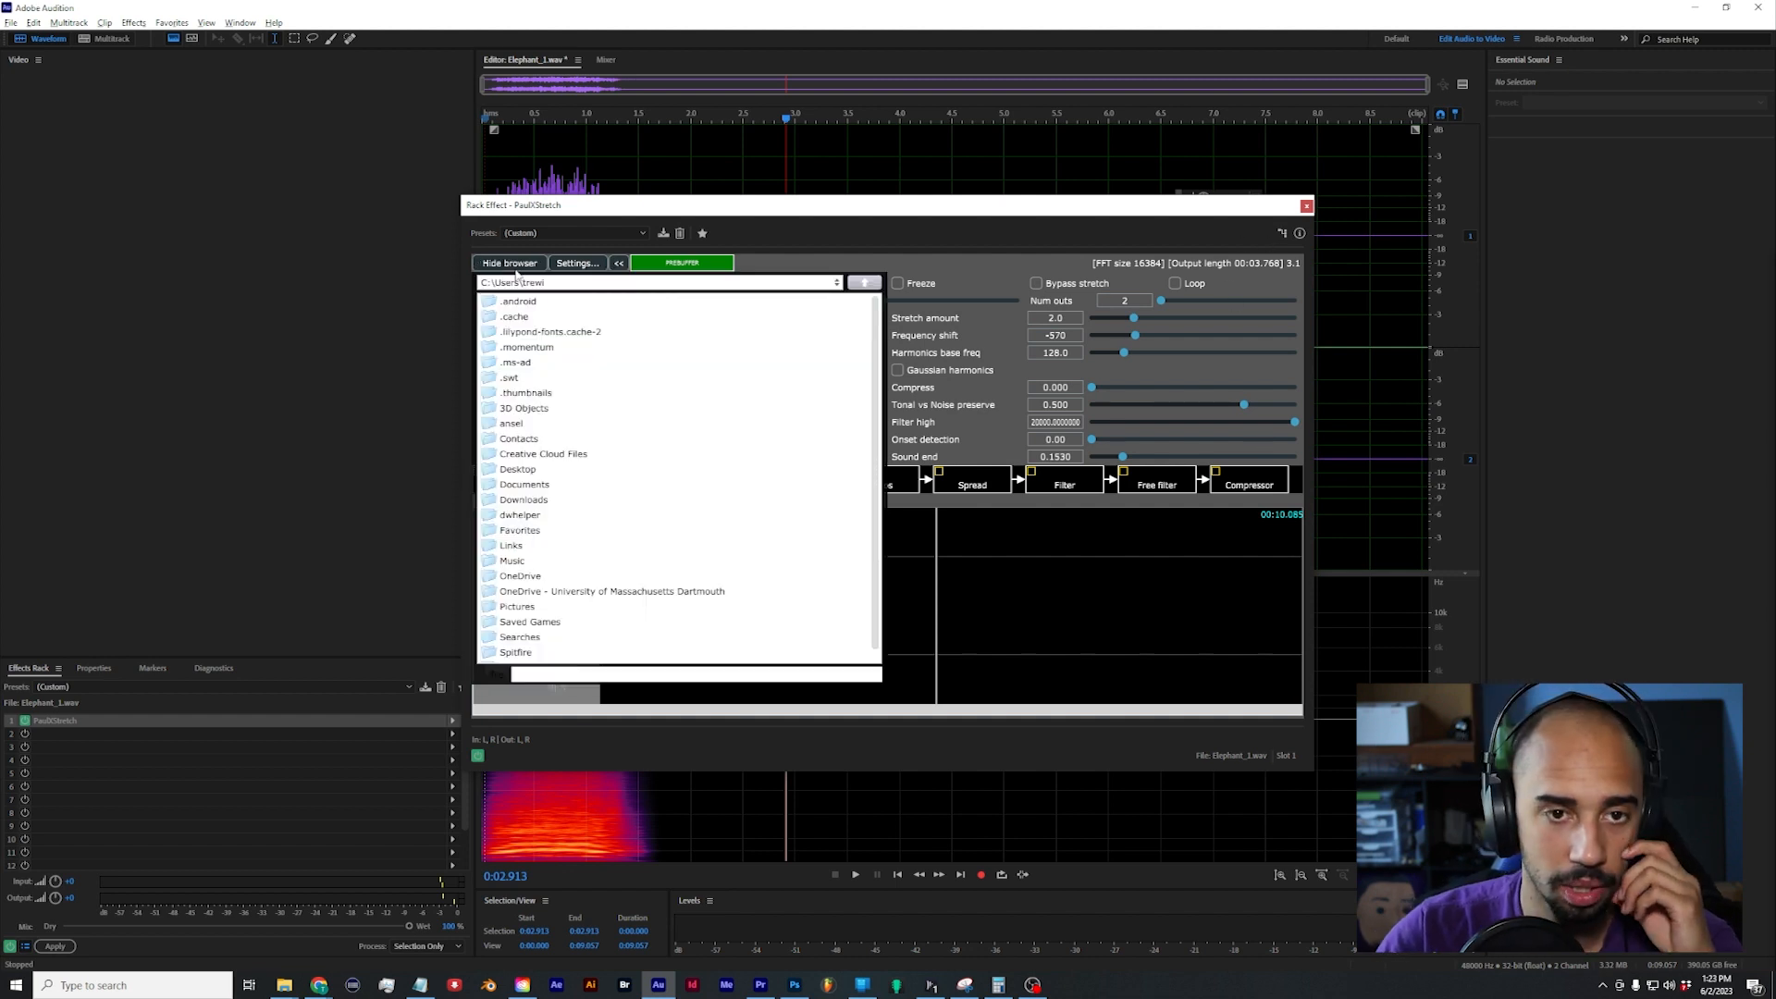
pyautogui.click(512, 265)
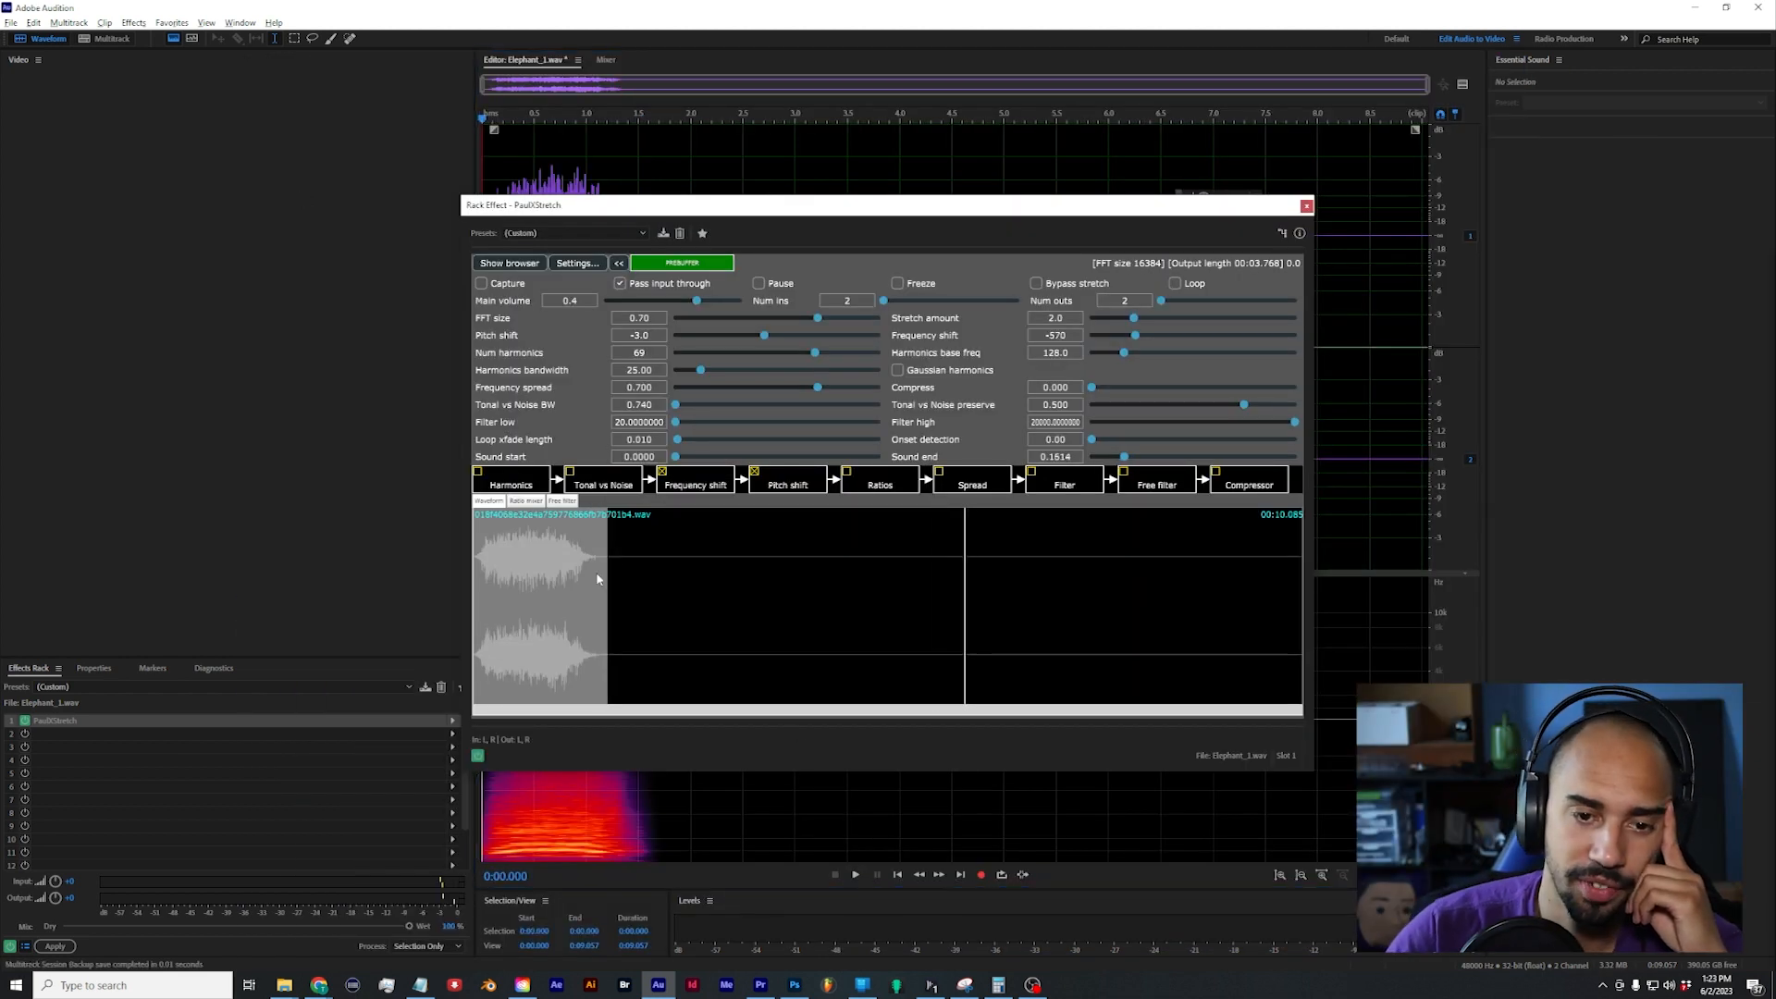
pyautogui.moveTo(593, 588); pyautogui.dragTo(649, 576)
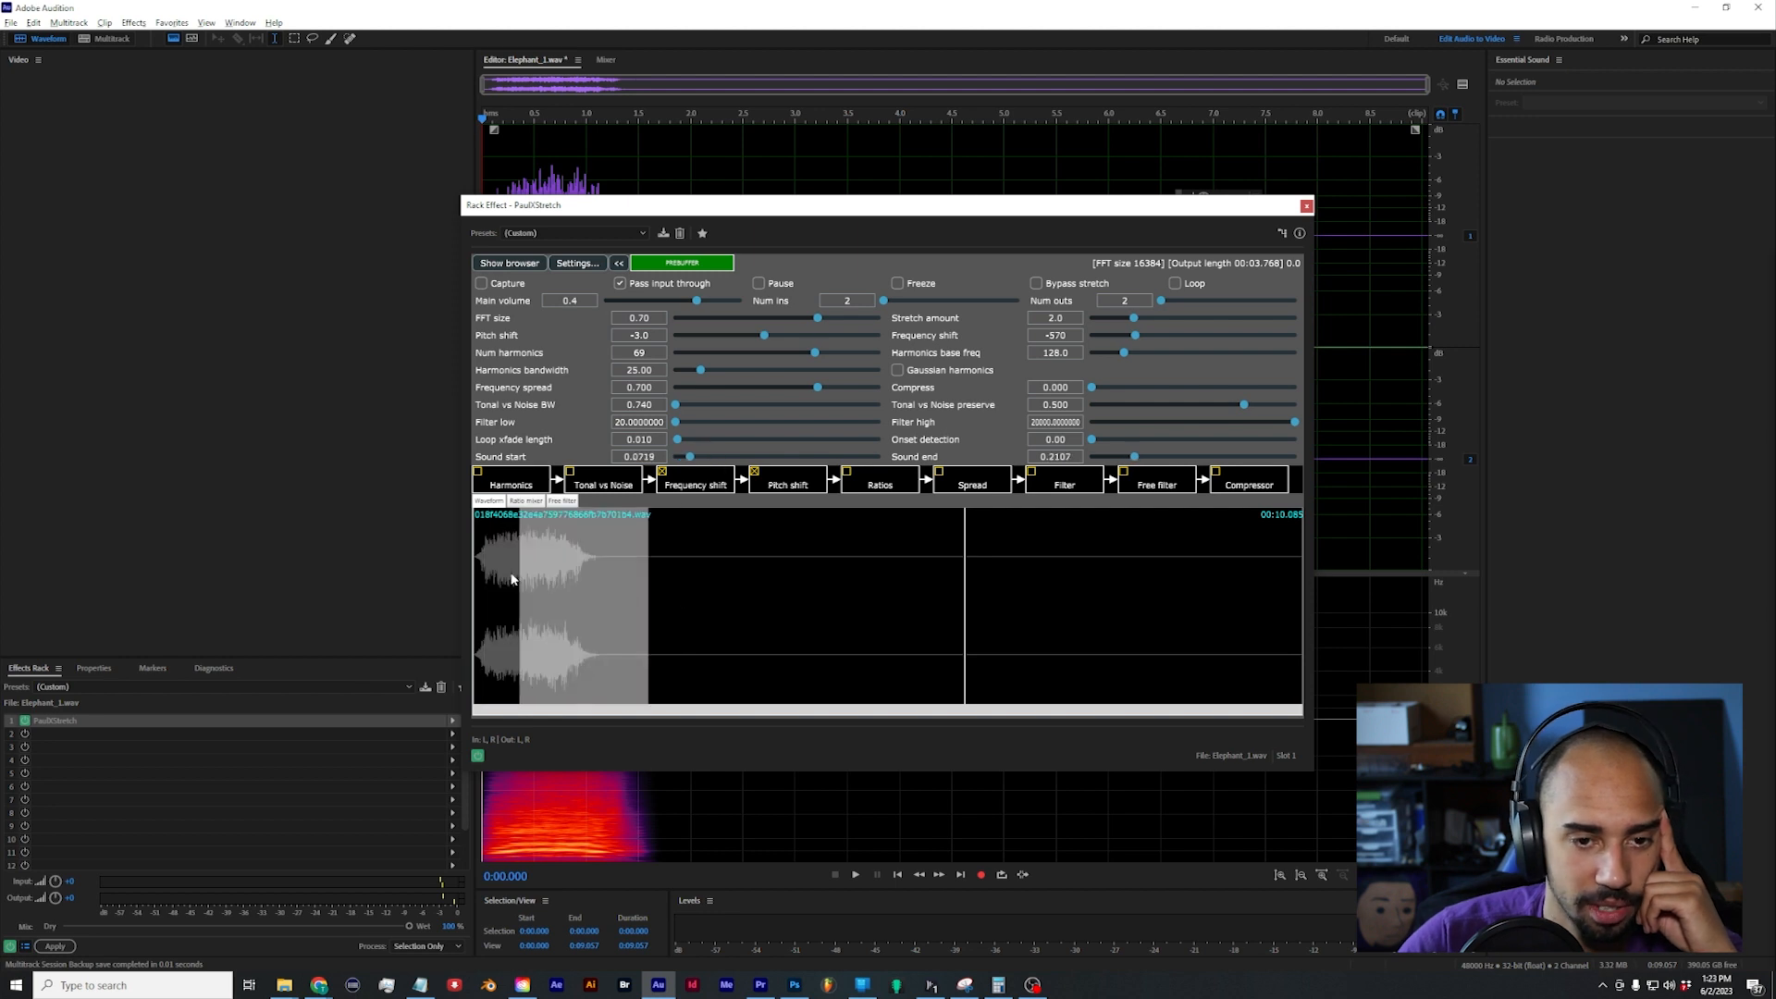
pyautogui.click(526, 501)
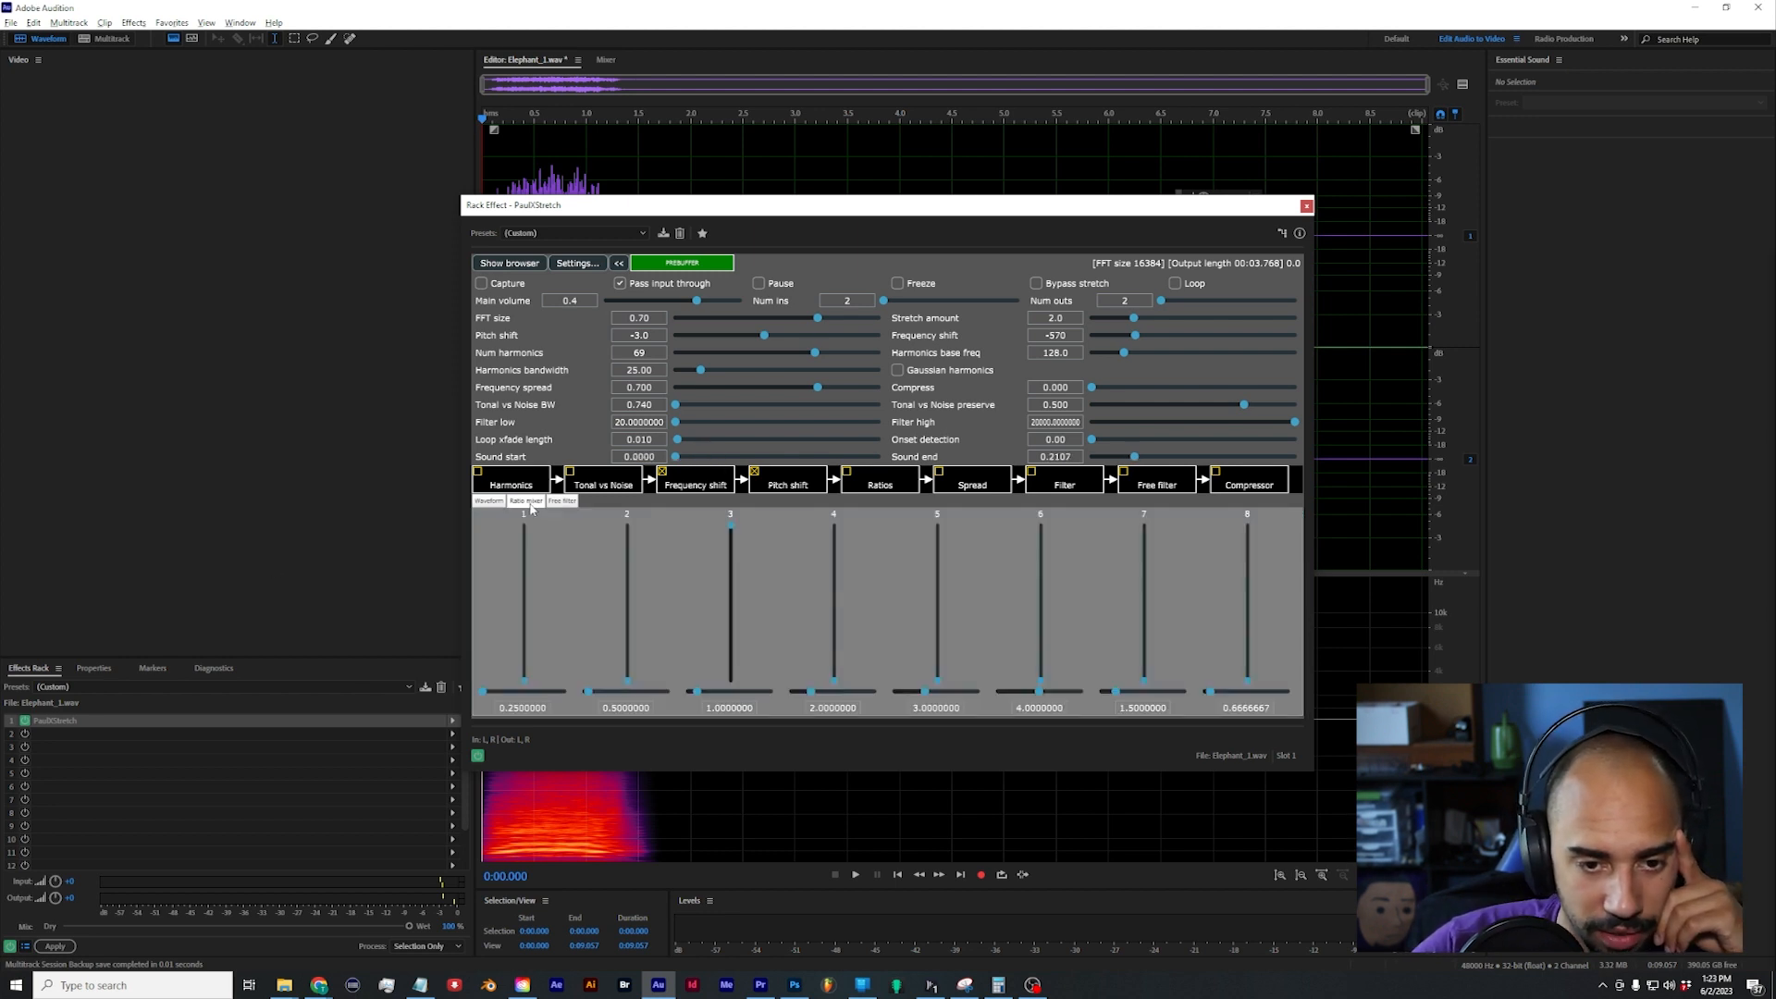
pyautogui.click(489, 500)
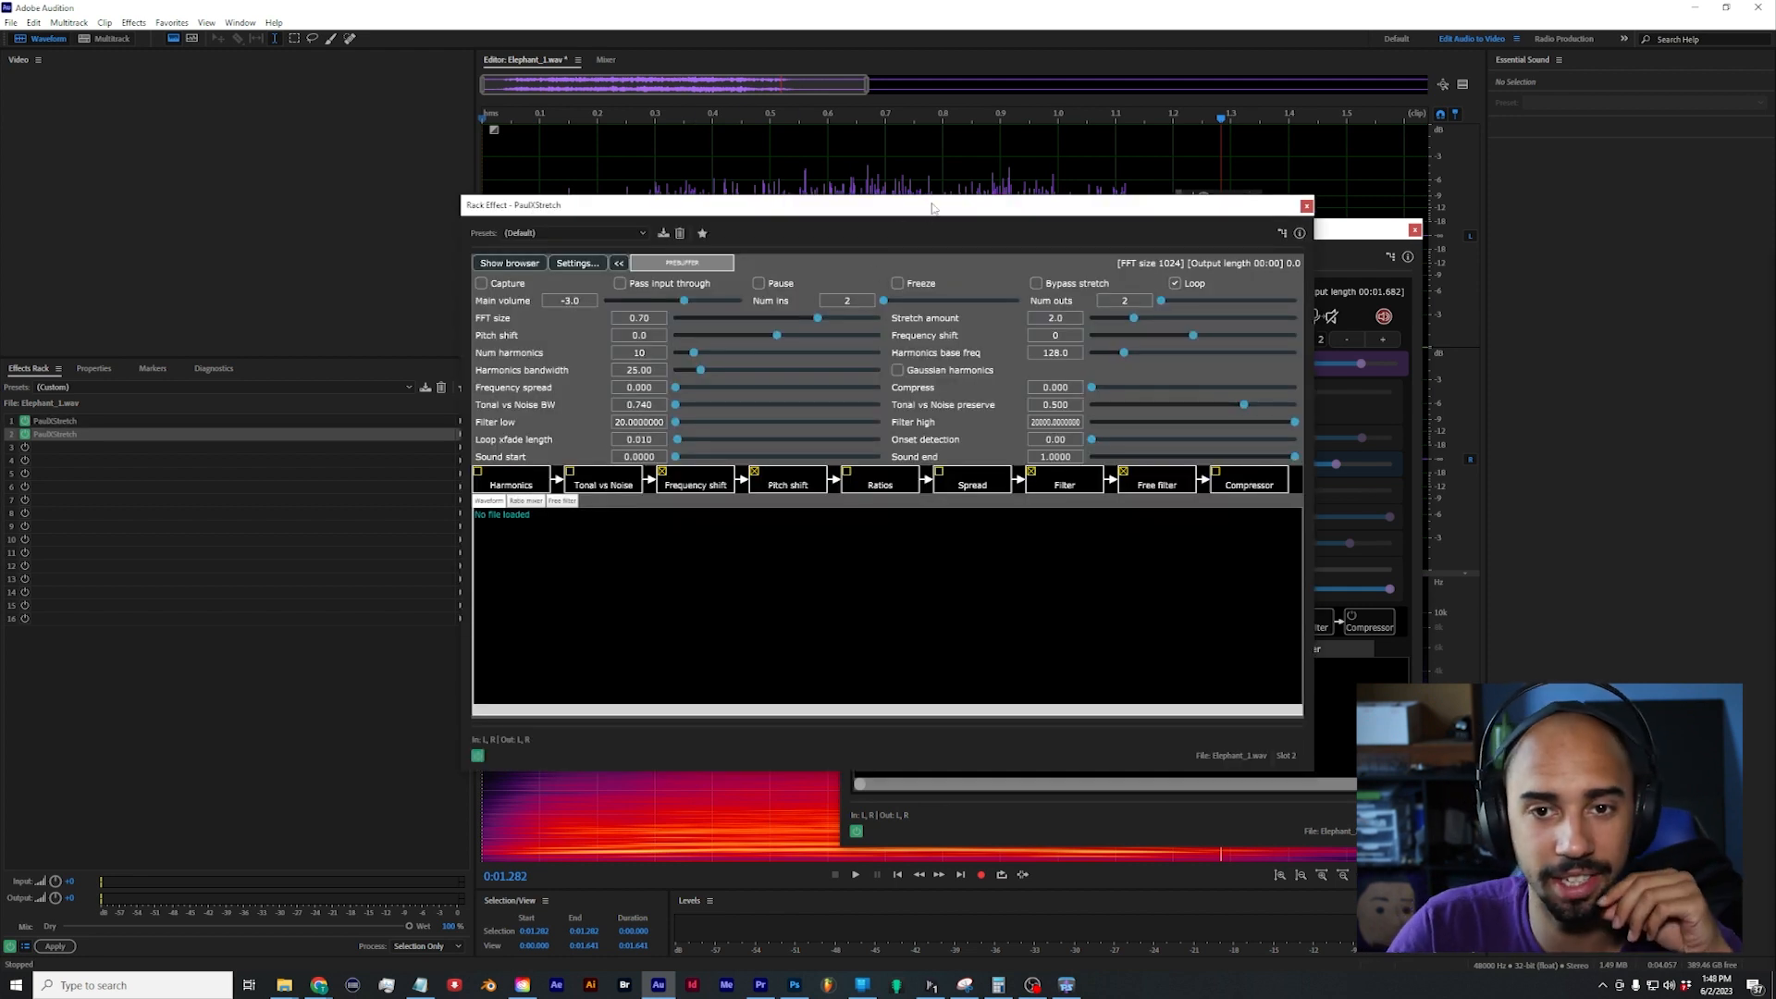
# Step: Compare the older PaulXStretch interface side by side with the newer version, and close the older one
pyautogui.moveTo(933, 208); pyautogui.dragTo(412, 197)
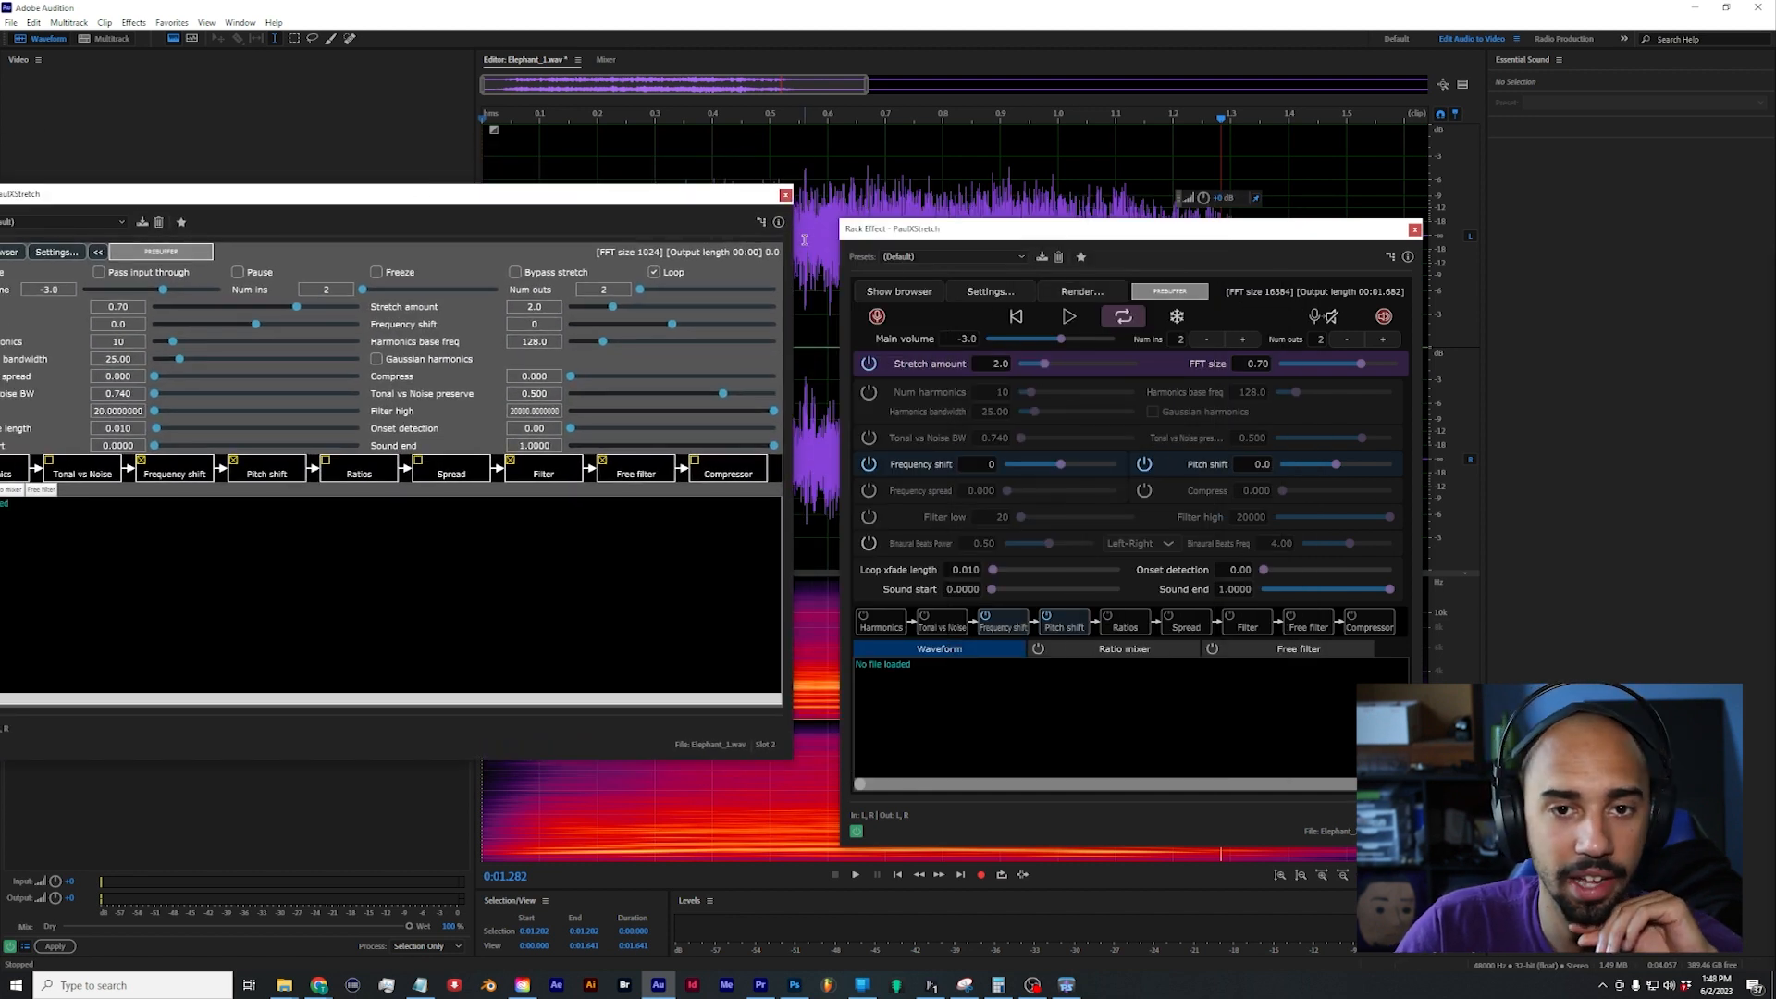
pyautogui.click(785, 195)
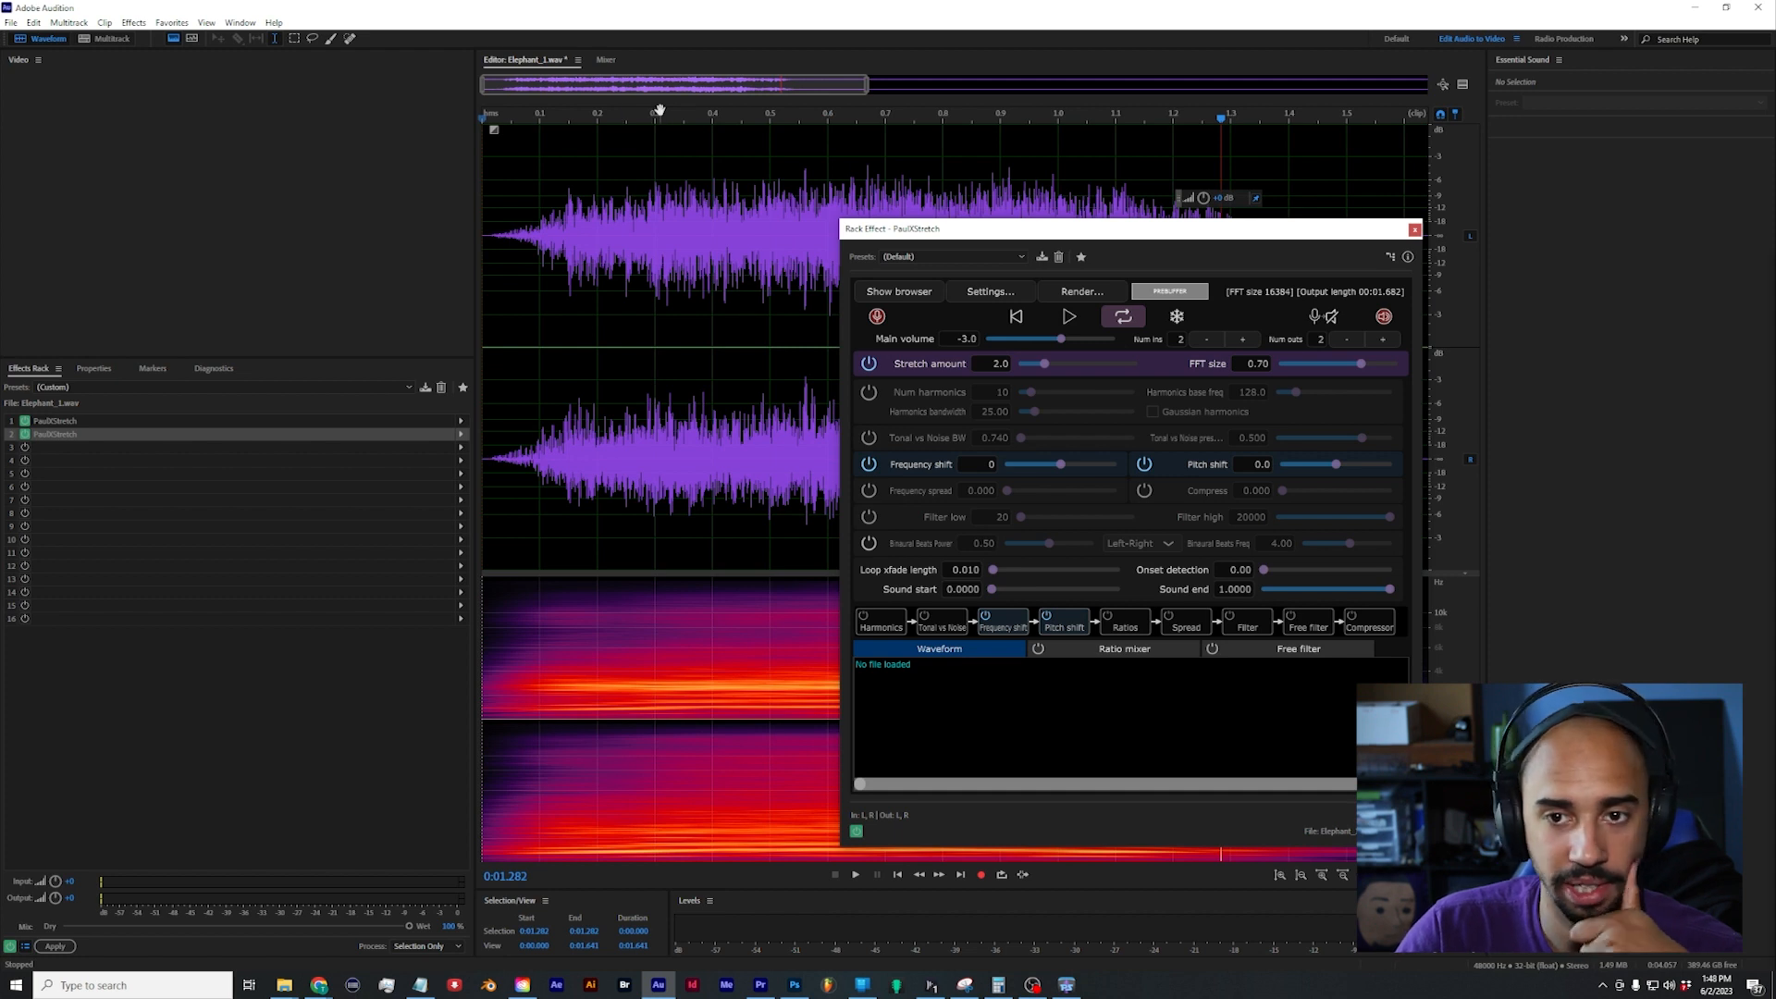
pyautogui.moveTo(645, 115); pyautogui.dragTo(310, 102)
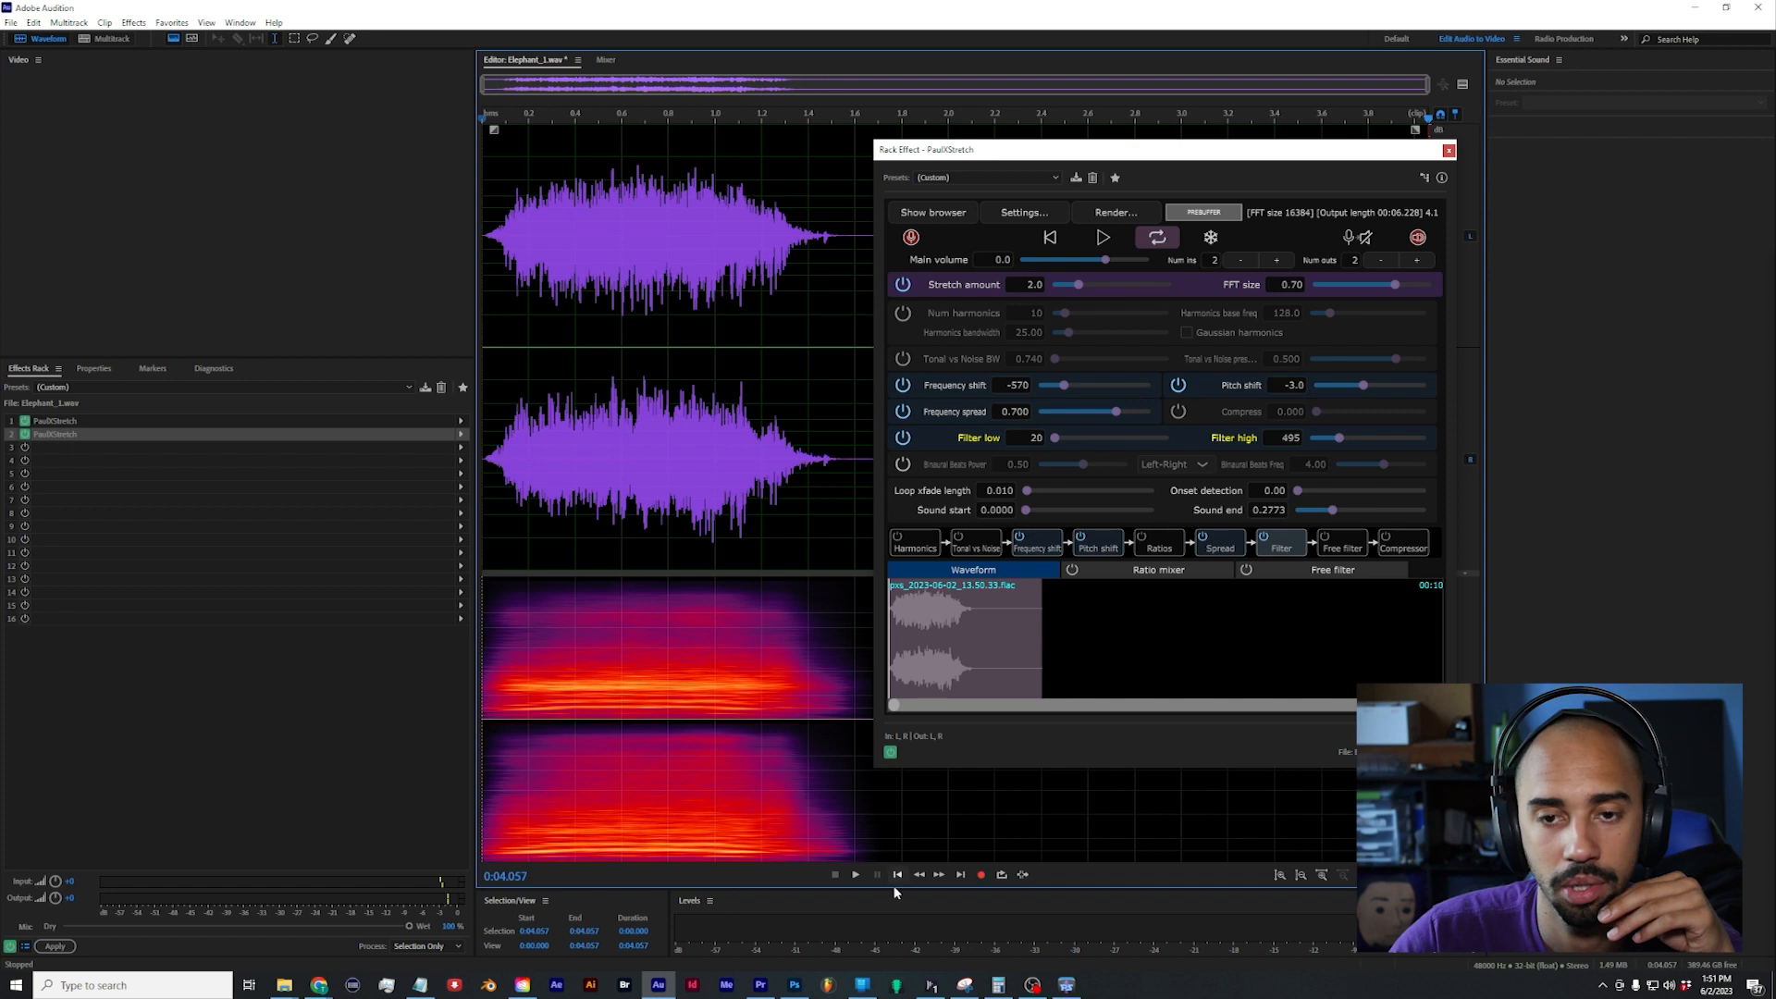
# Step: Return the playhead to the start and render the PaulXStretch result as 32 bit floating point at the source sample rate
pyautogui.click(905, 876)
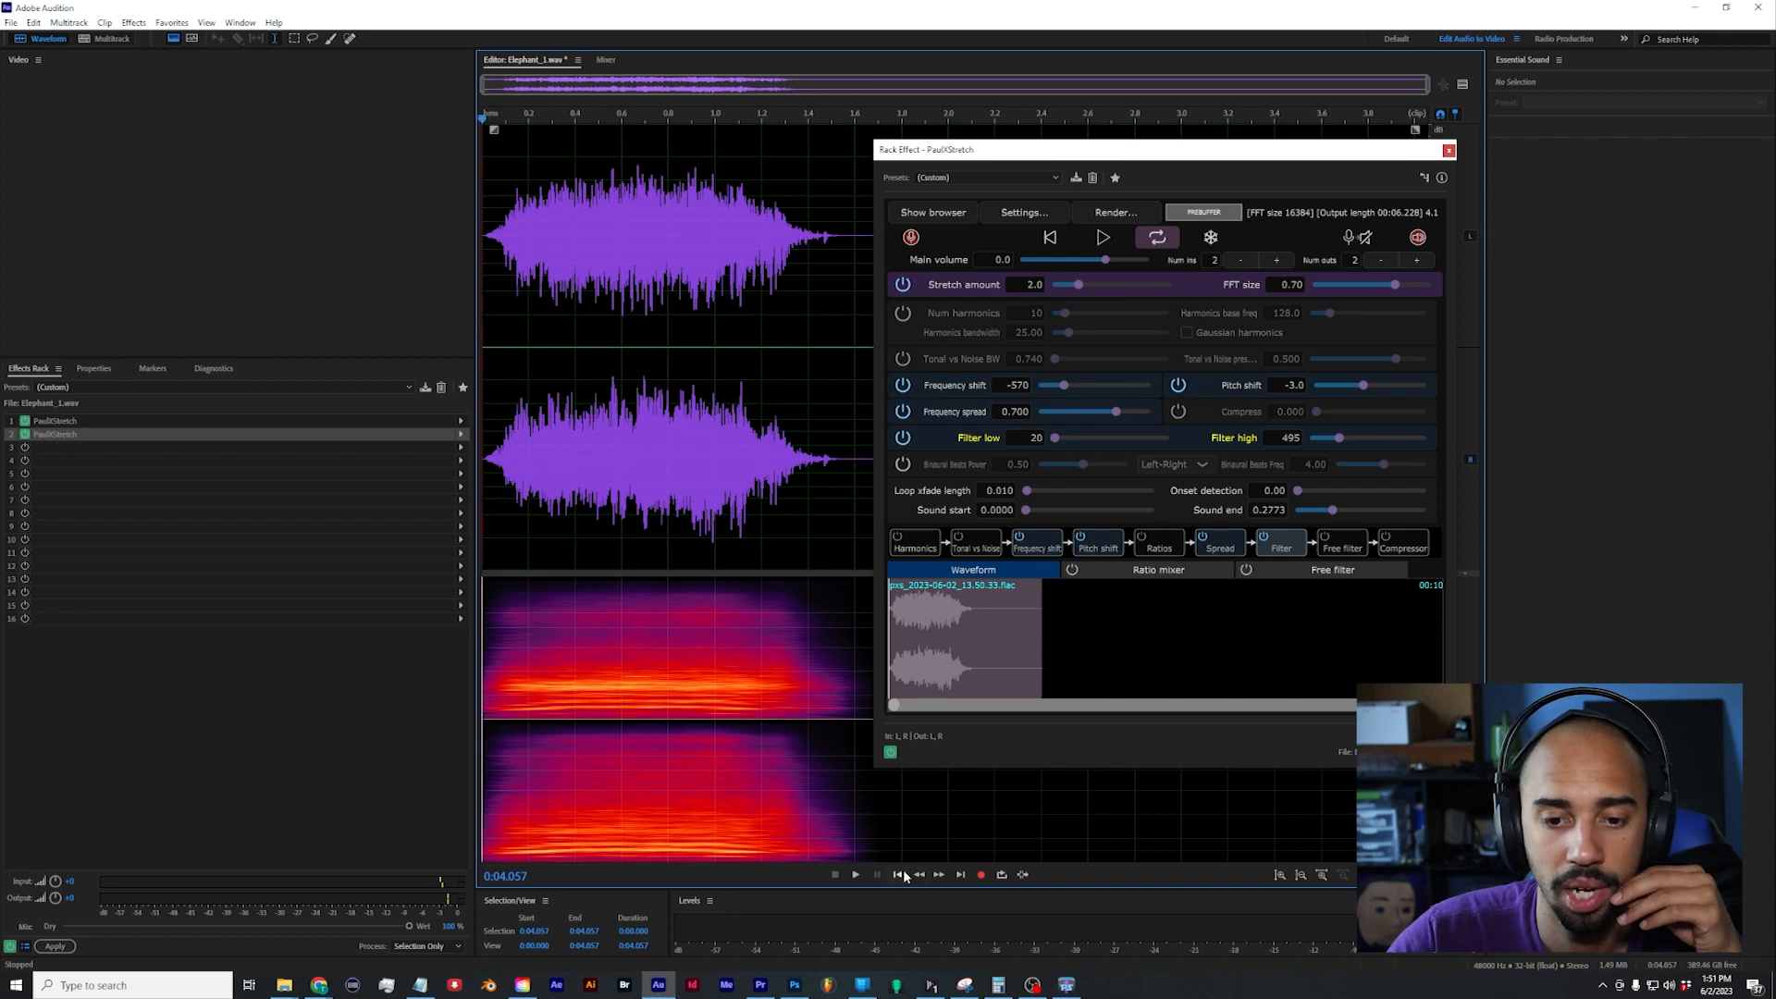
pyautogui.click(1142, 215)
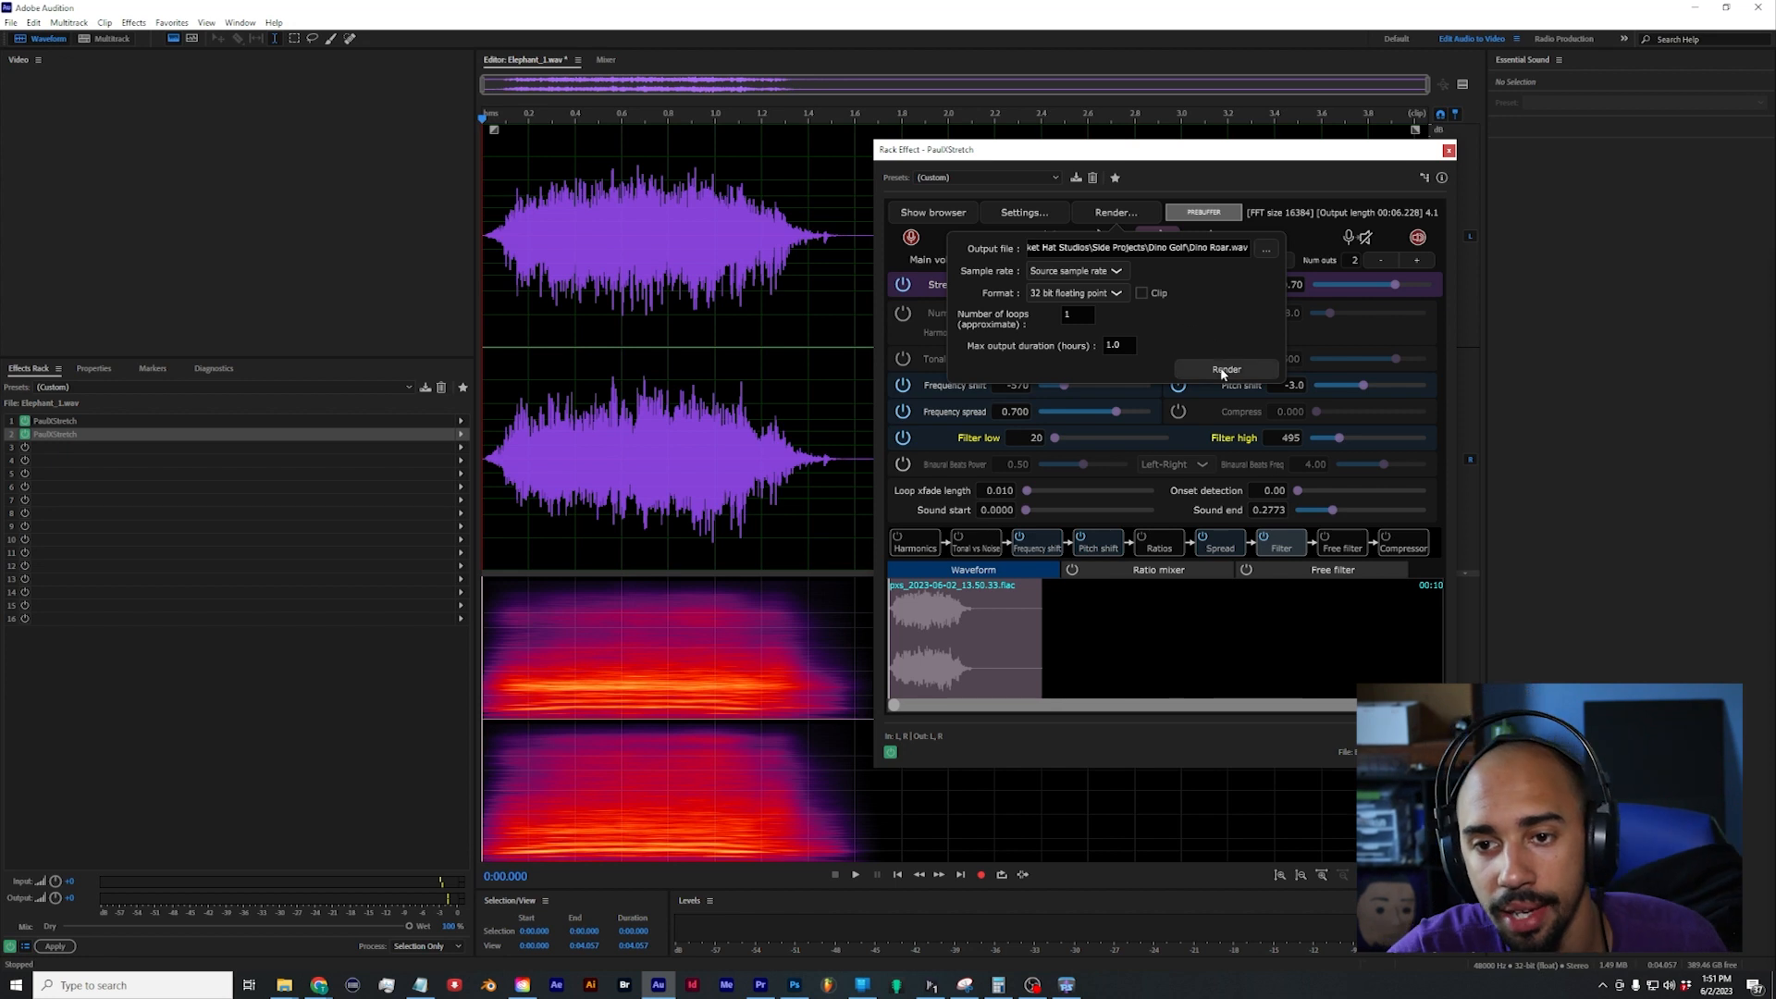
pyautogui.click(1226, 370)
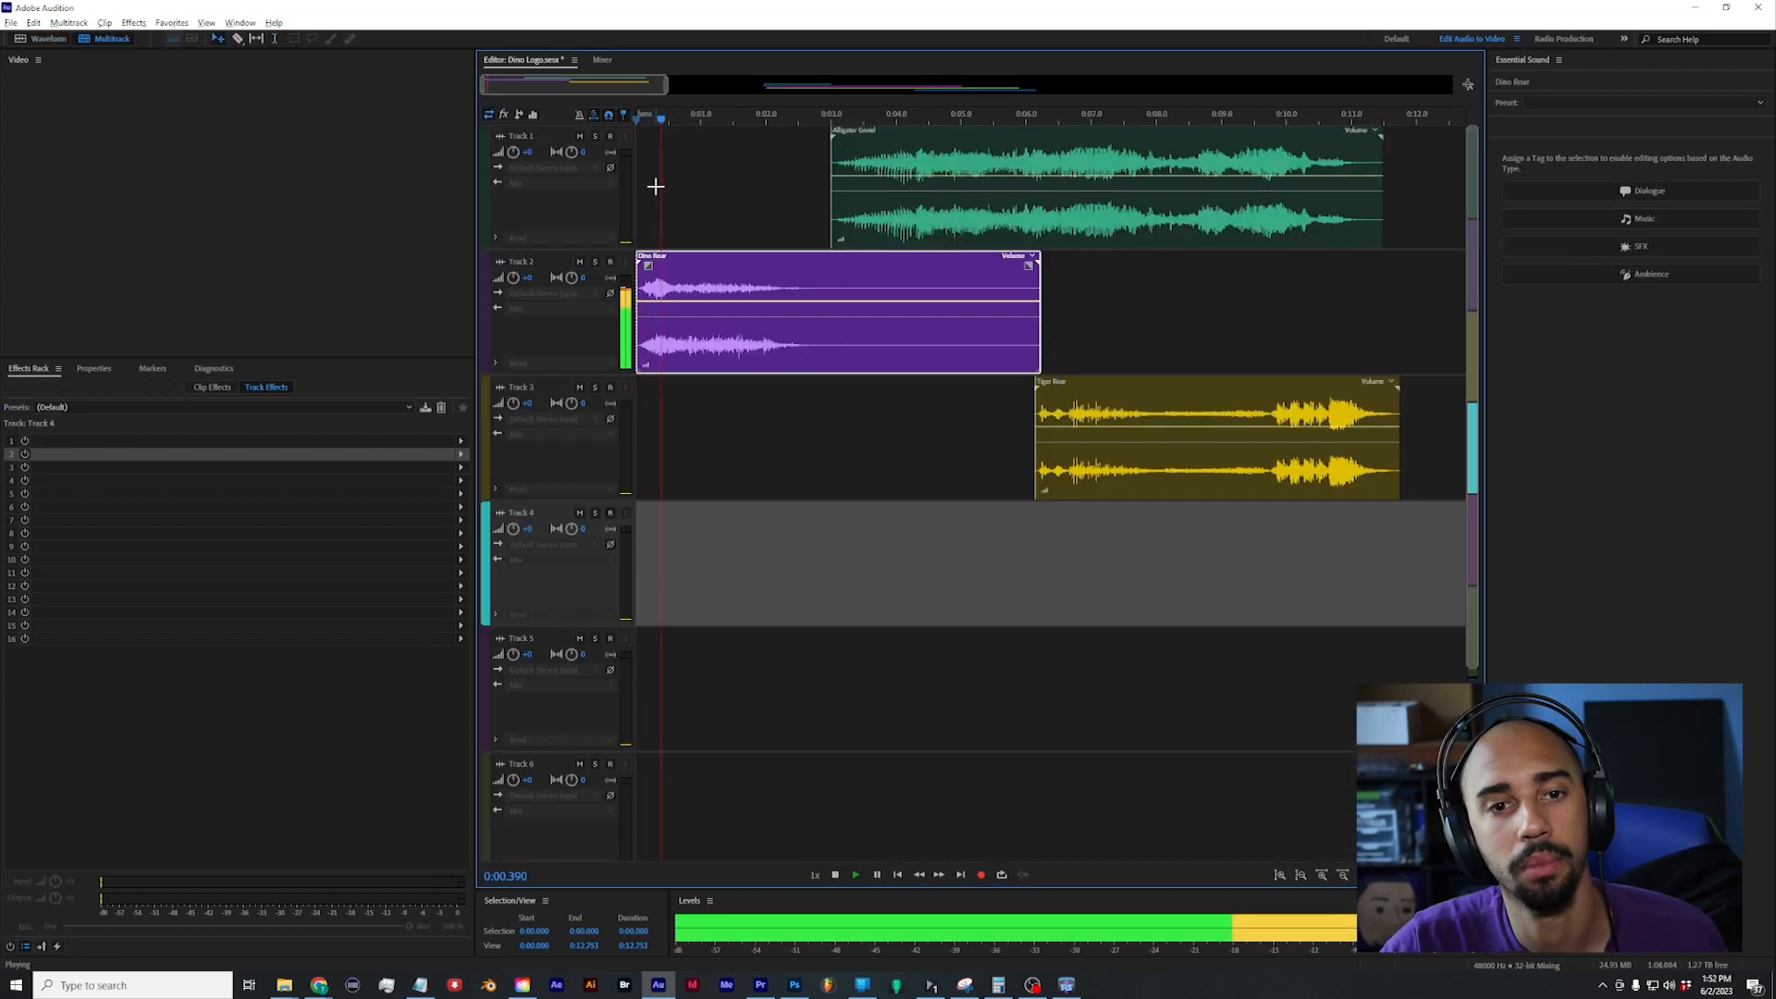
# Step: Play the Dino Roar clip on Track 2 from the start of the multitrack session
pyautogui.press('space')
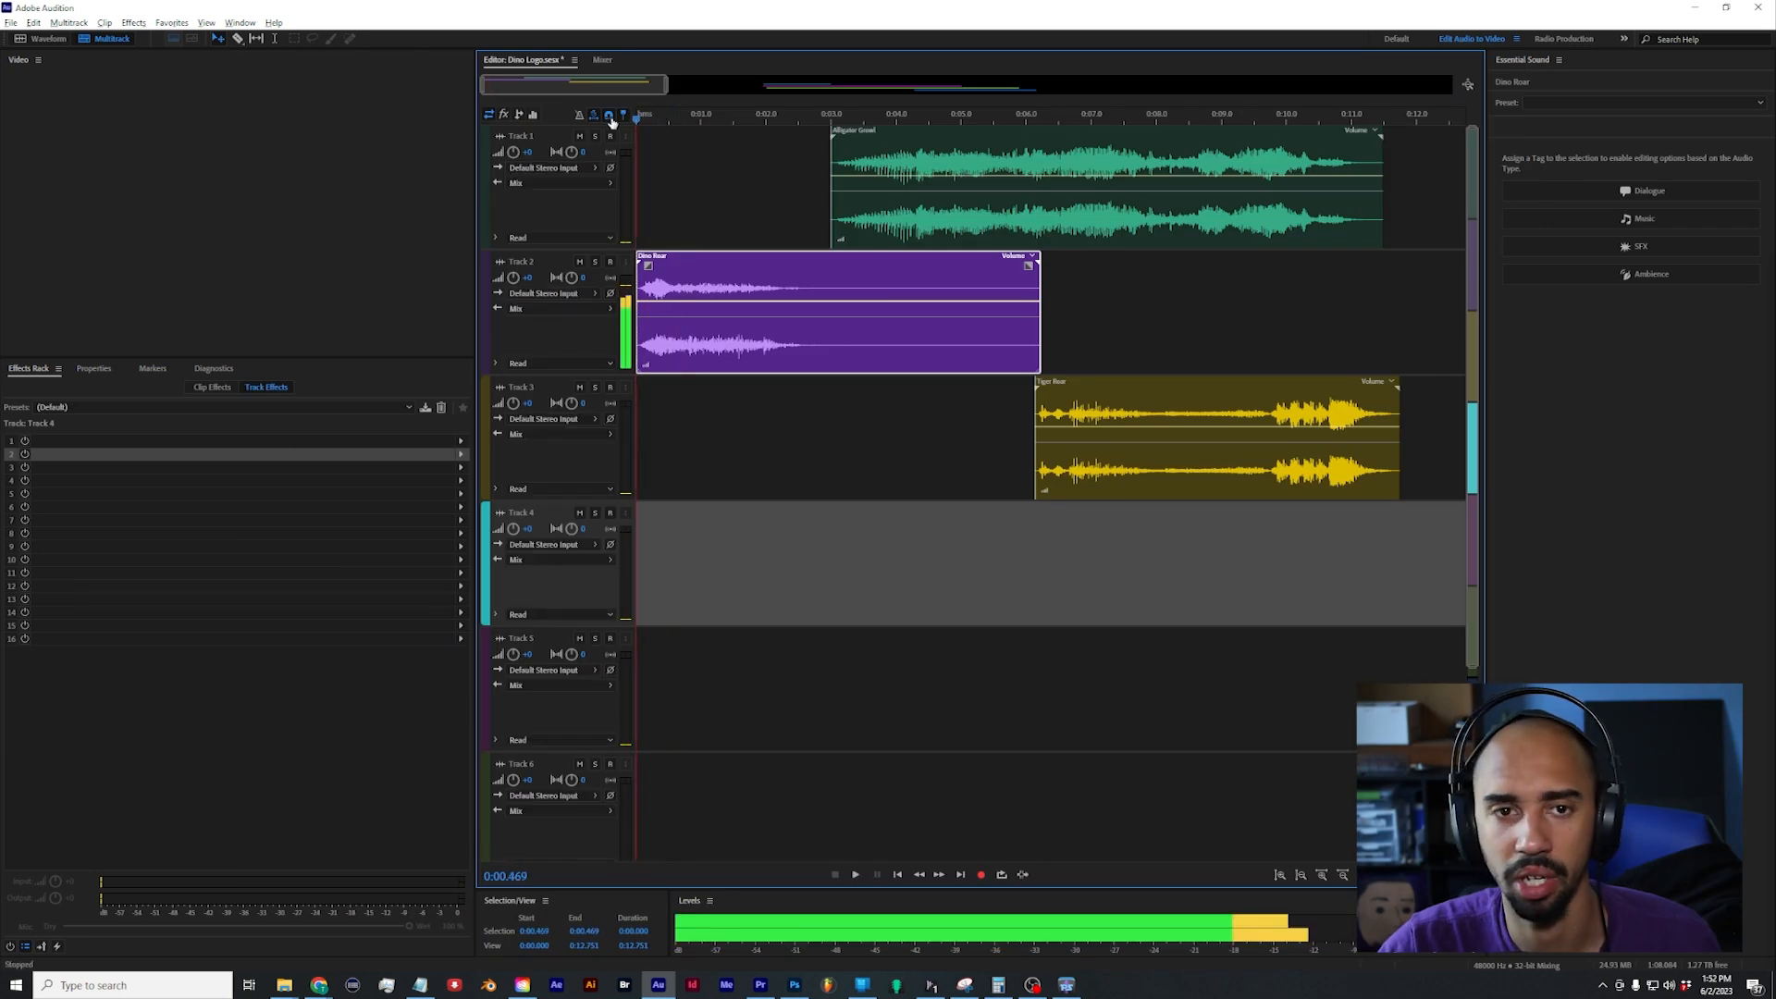
pyautogui.press('space')
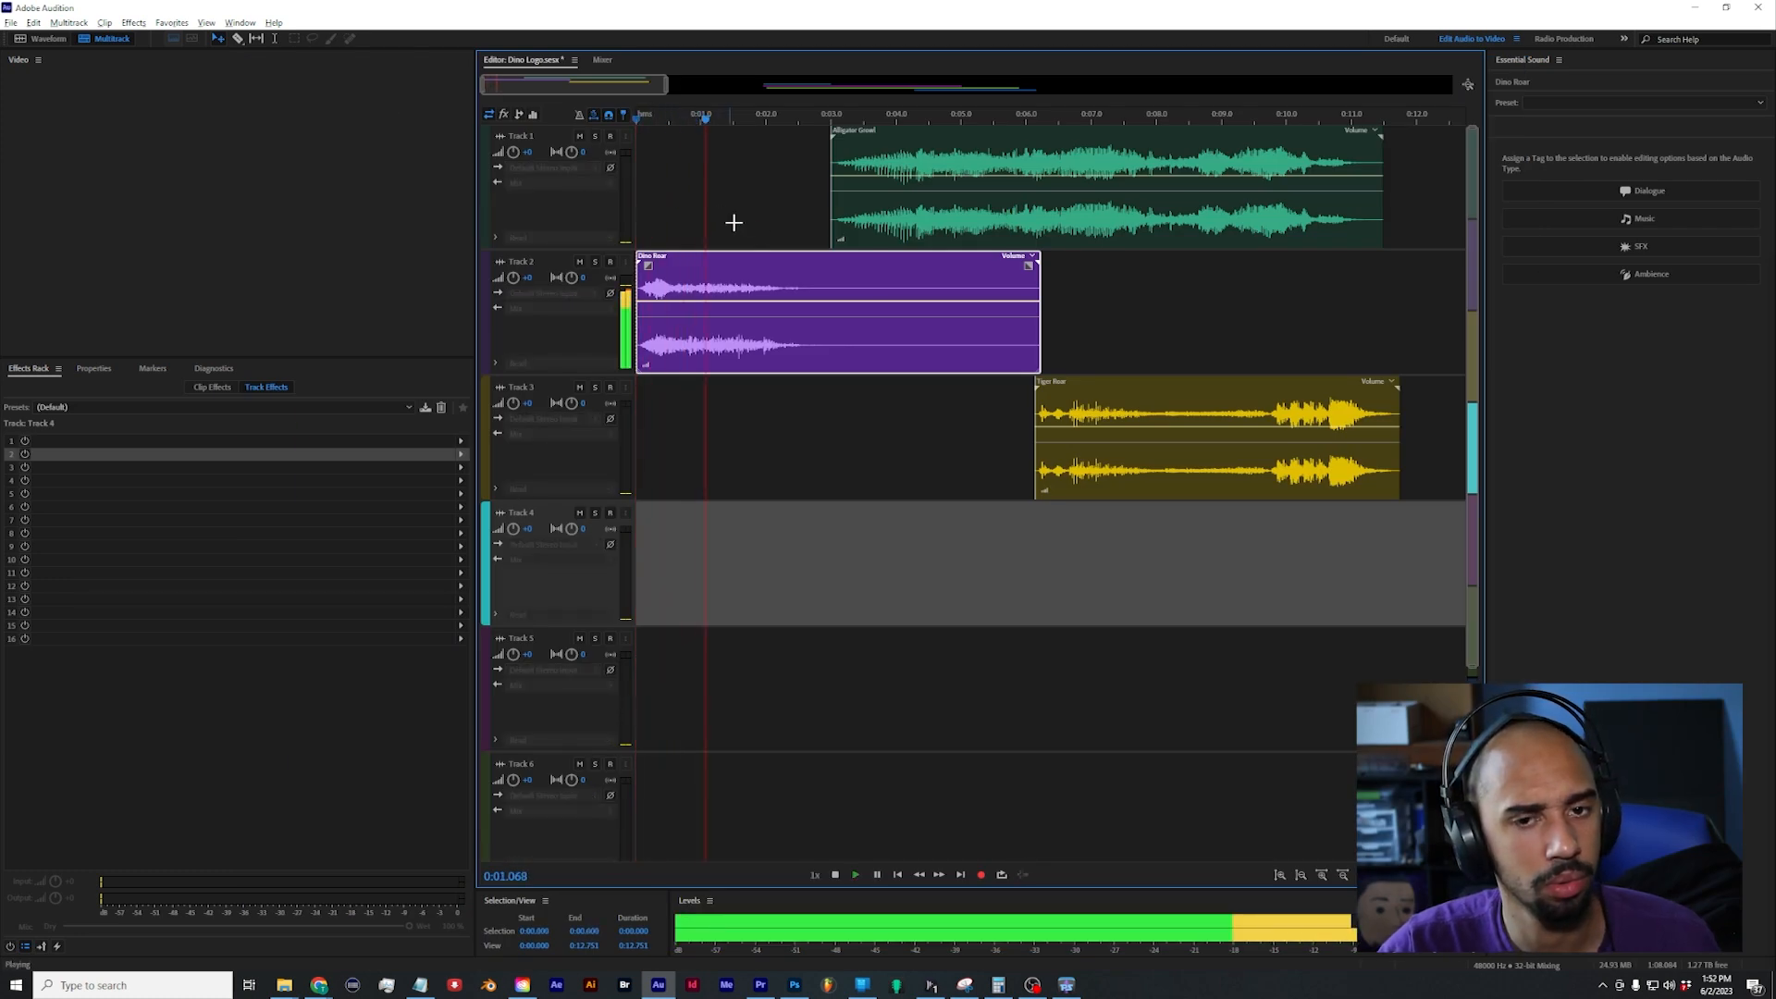
pyautogui.press('space')
# Step: Open PaulXStretch on Track 2 and capture the Elephant_1 clip into it by playing the session from the start
pyautogui.click(749, 296)
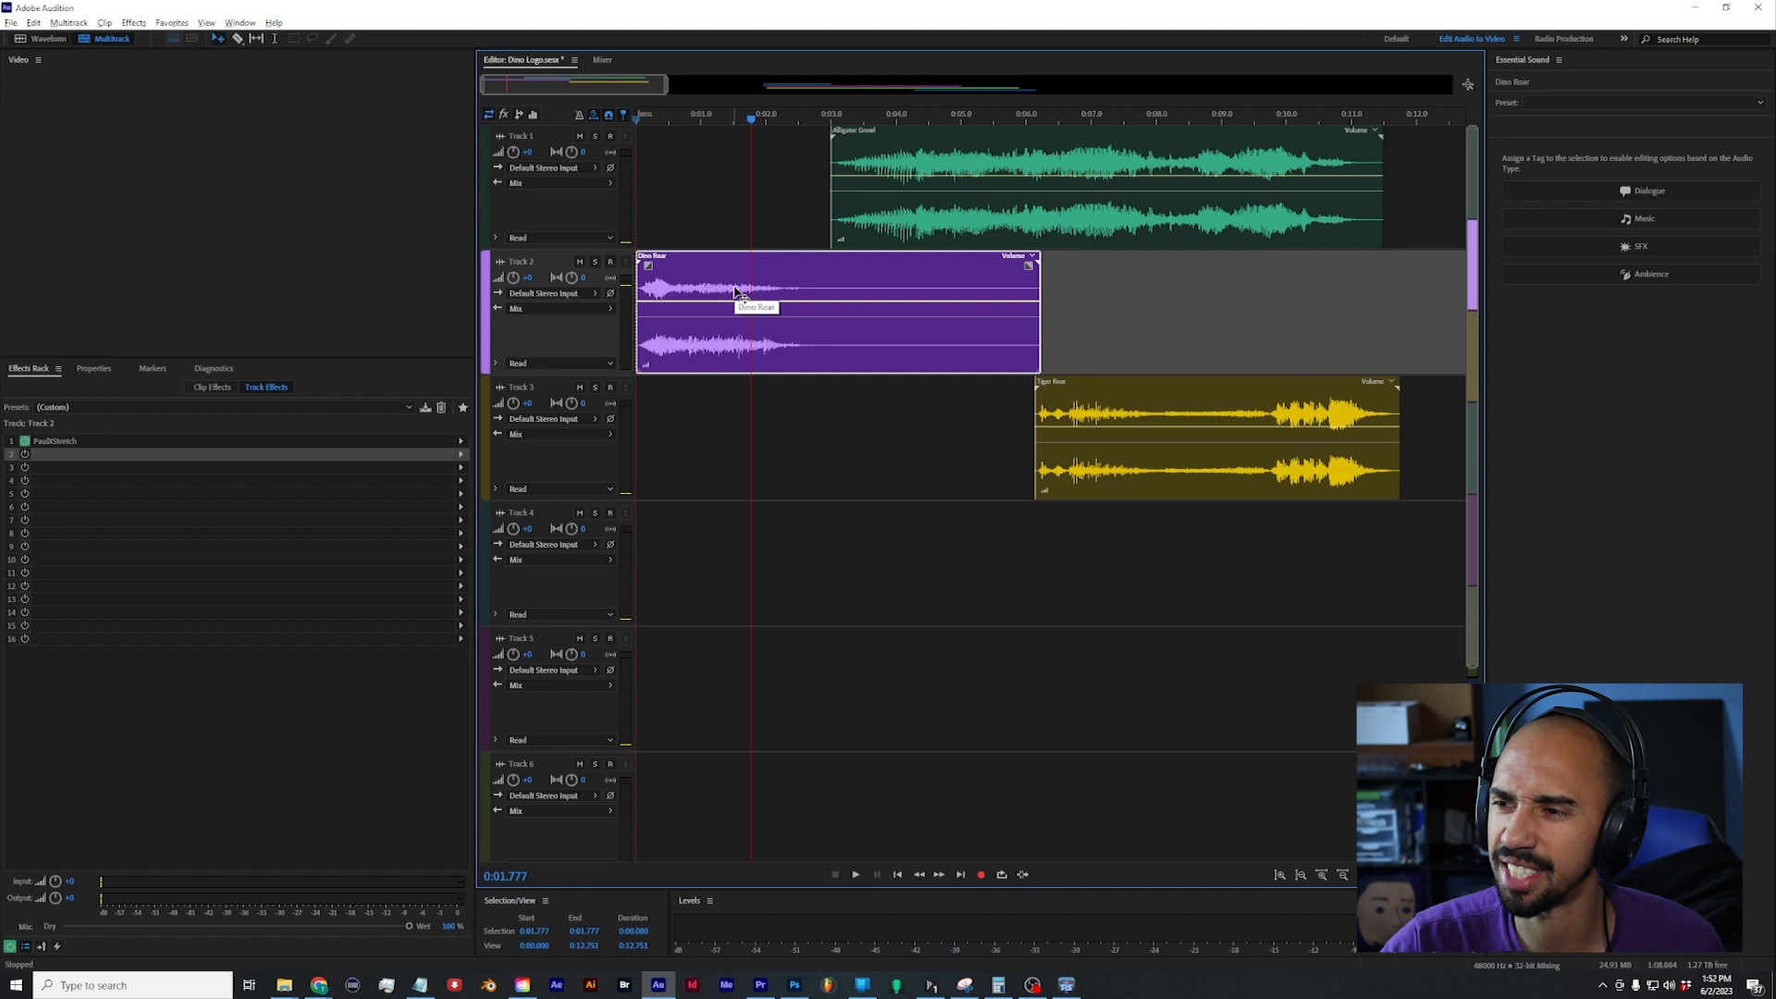
pyautogui.click(92, 442)
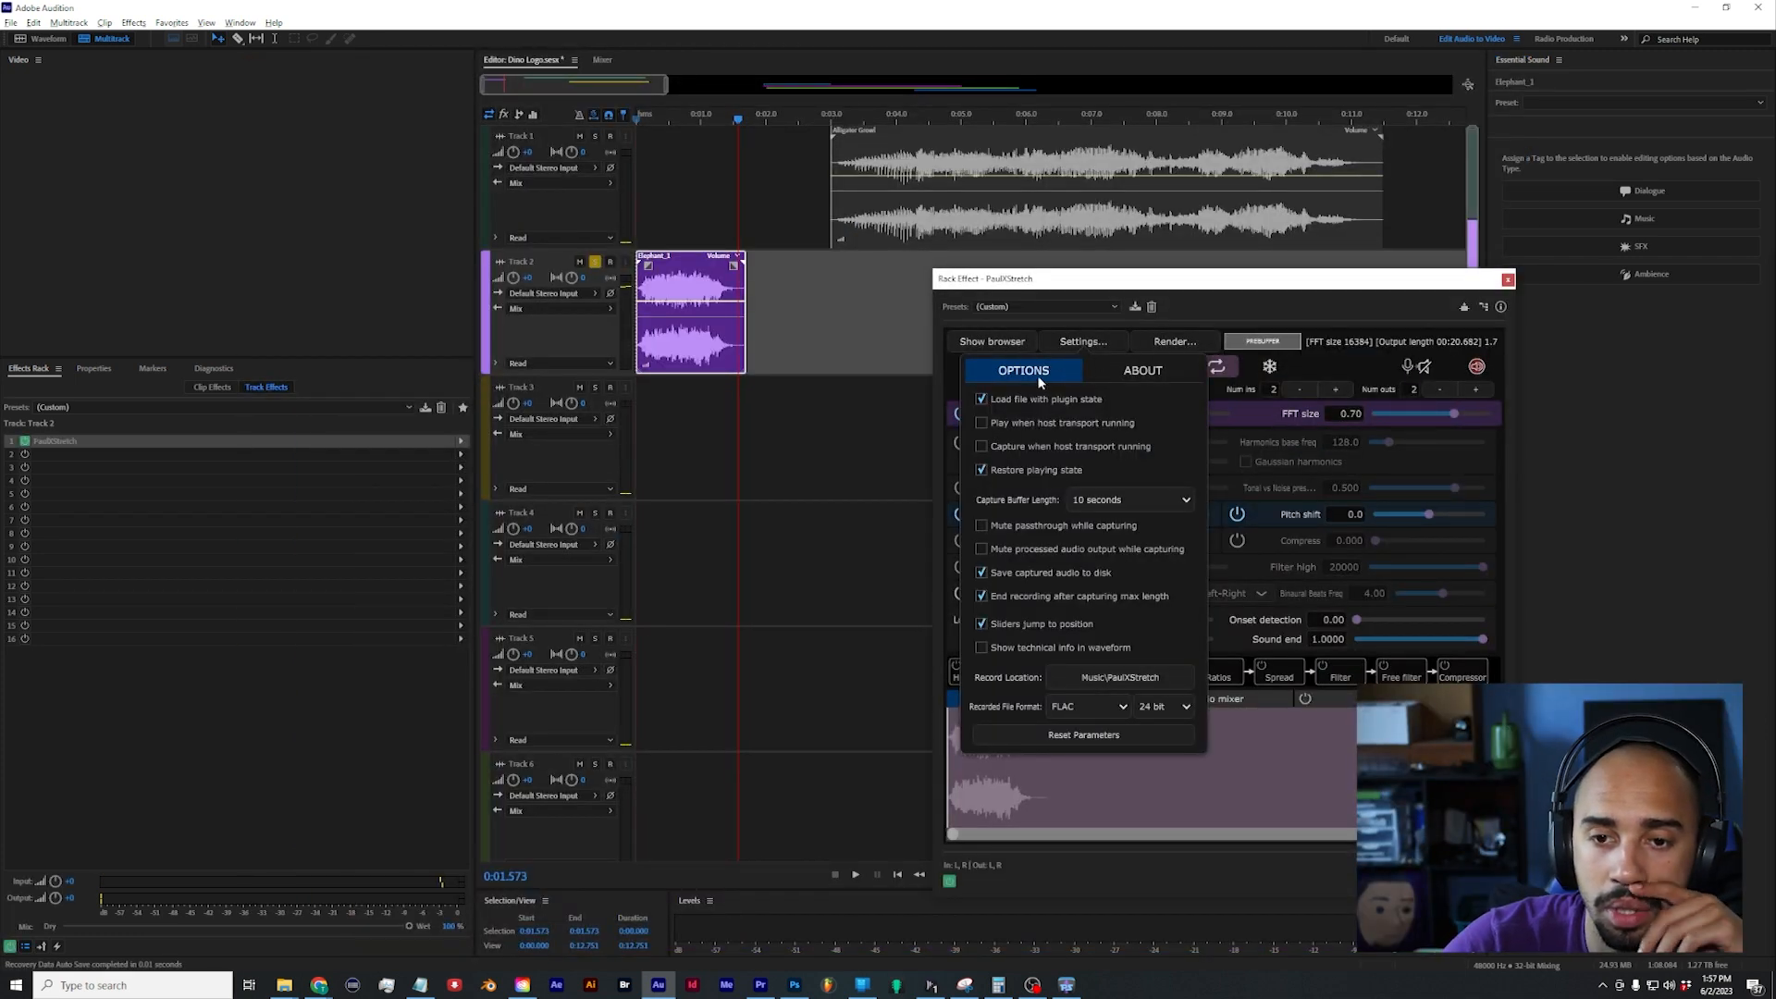
pyautogui.click(1079, 346)
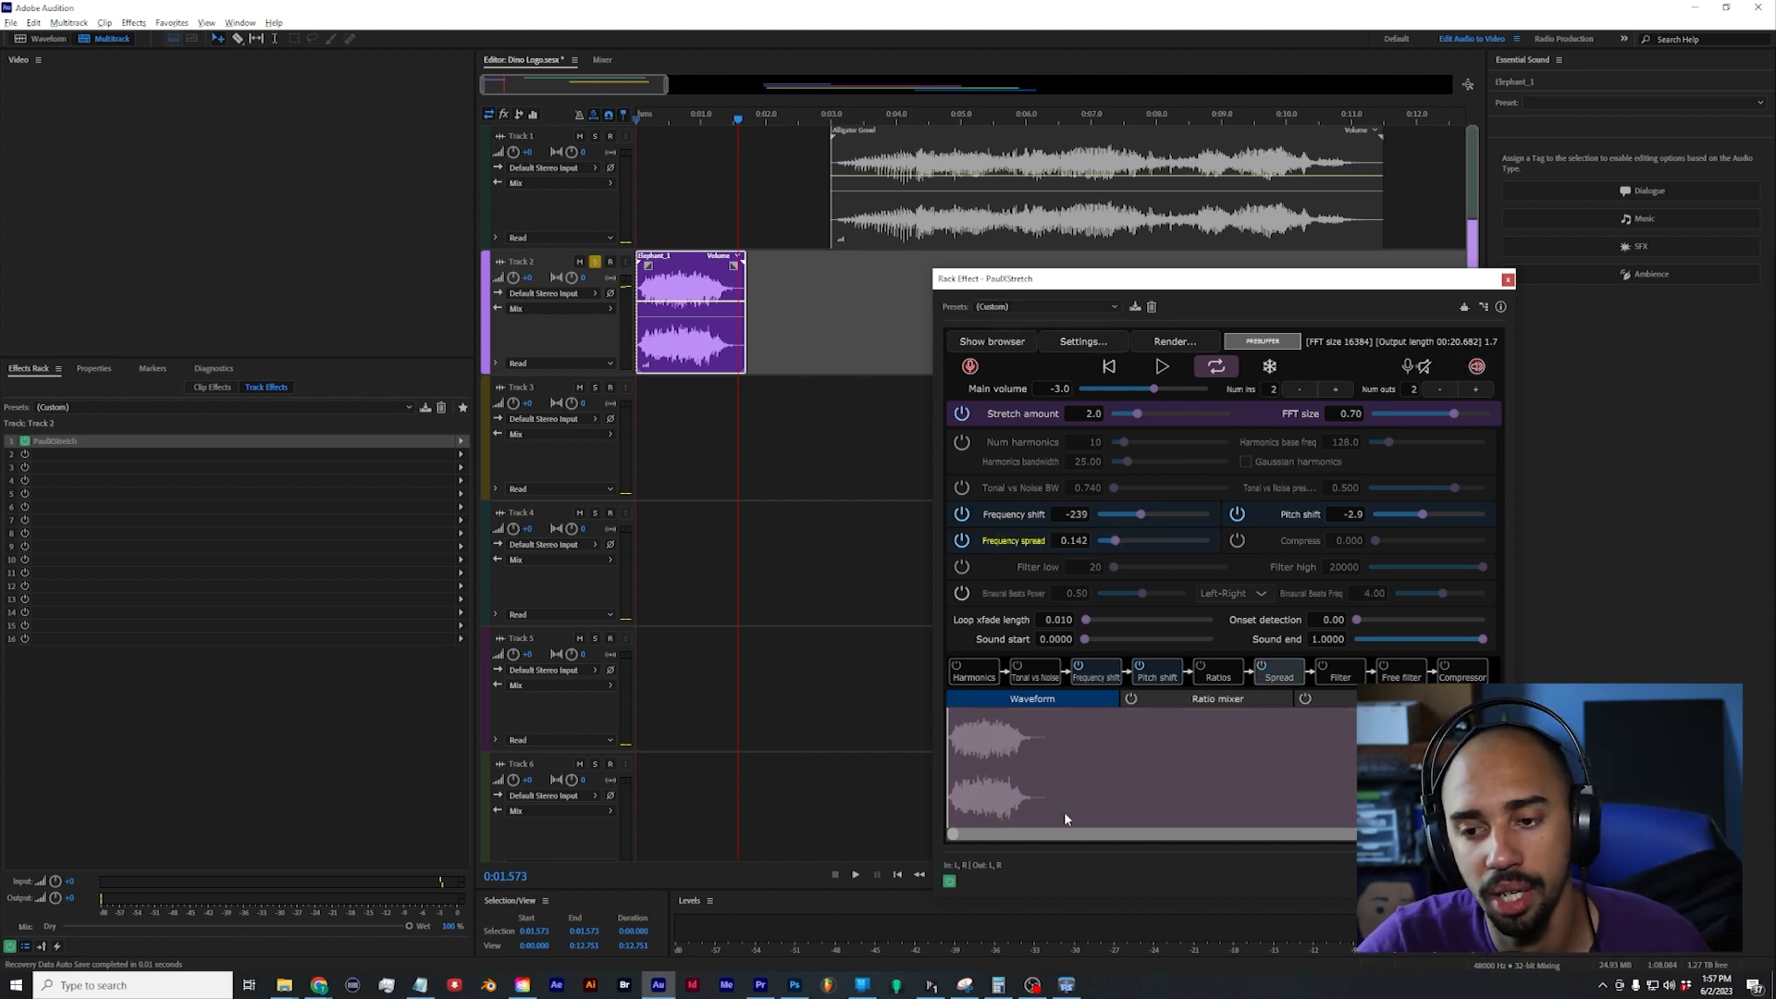
pyautogui.click(896, 877)
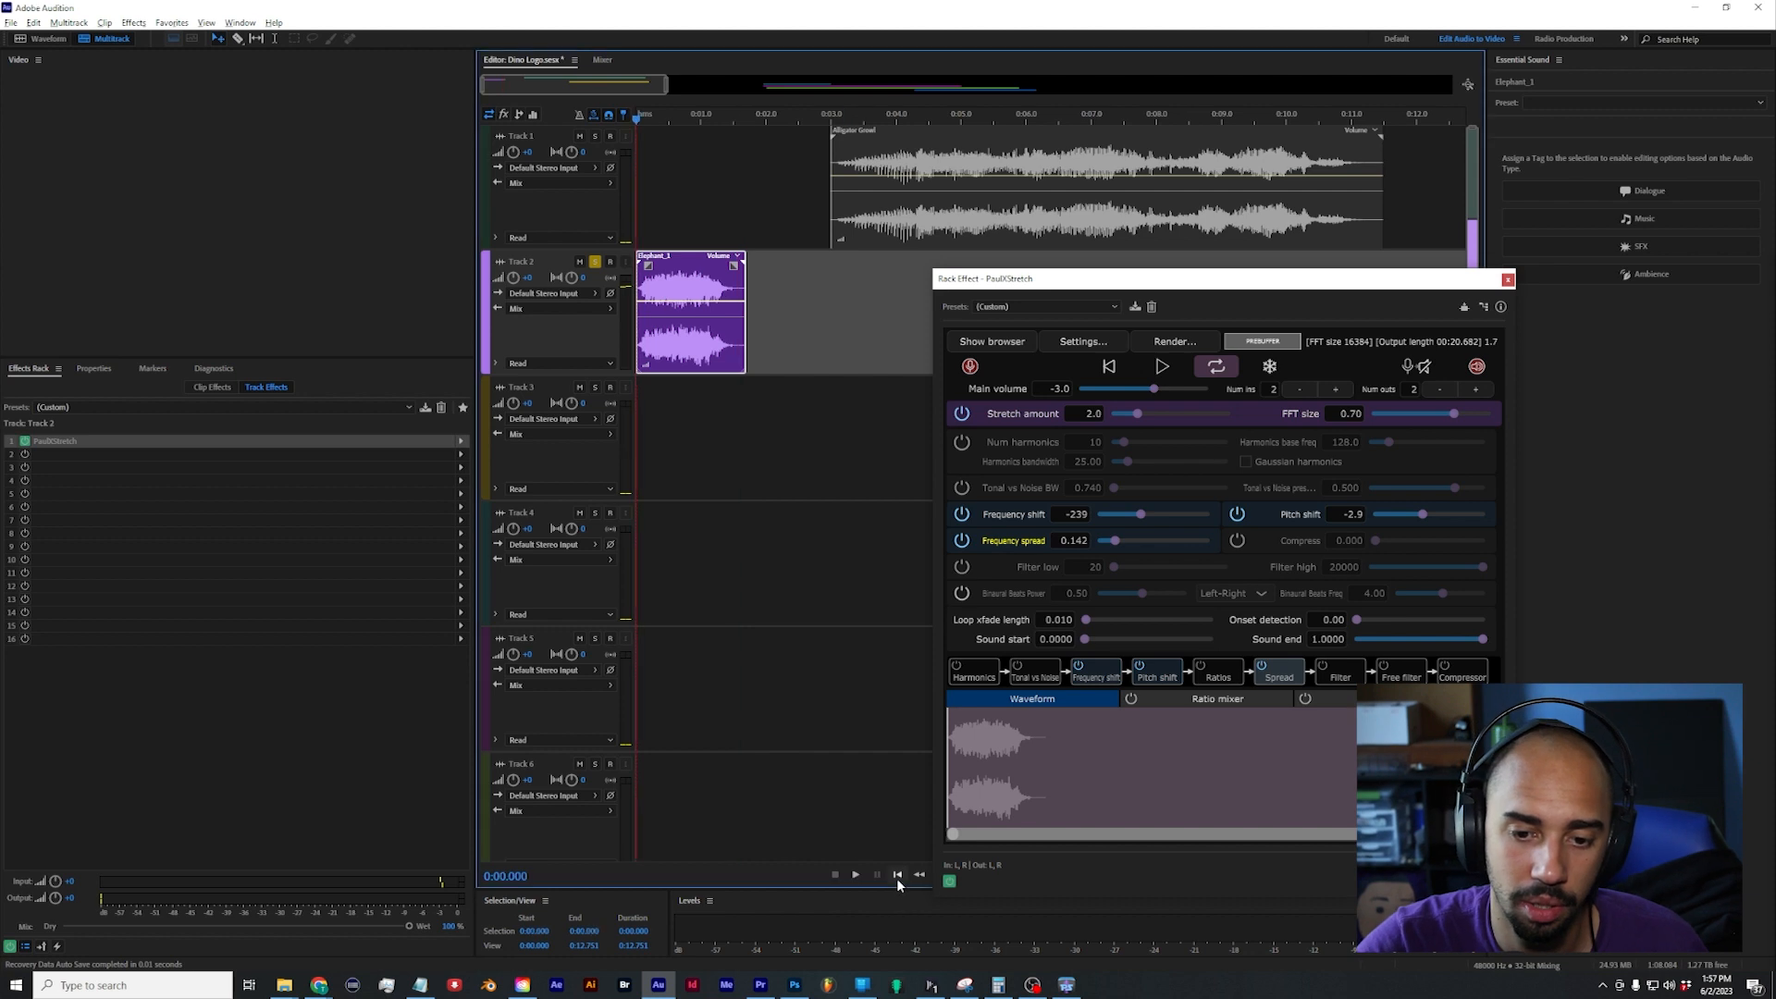
pyautogui.press('space')
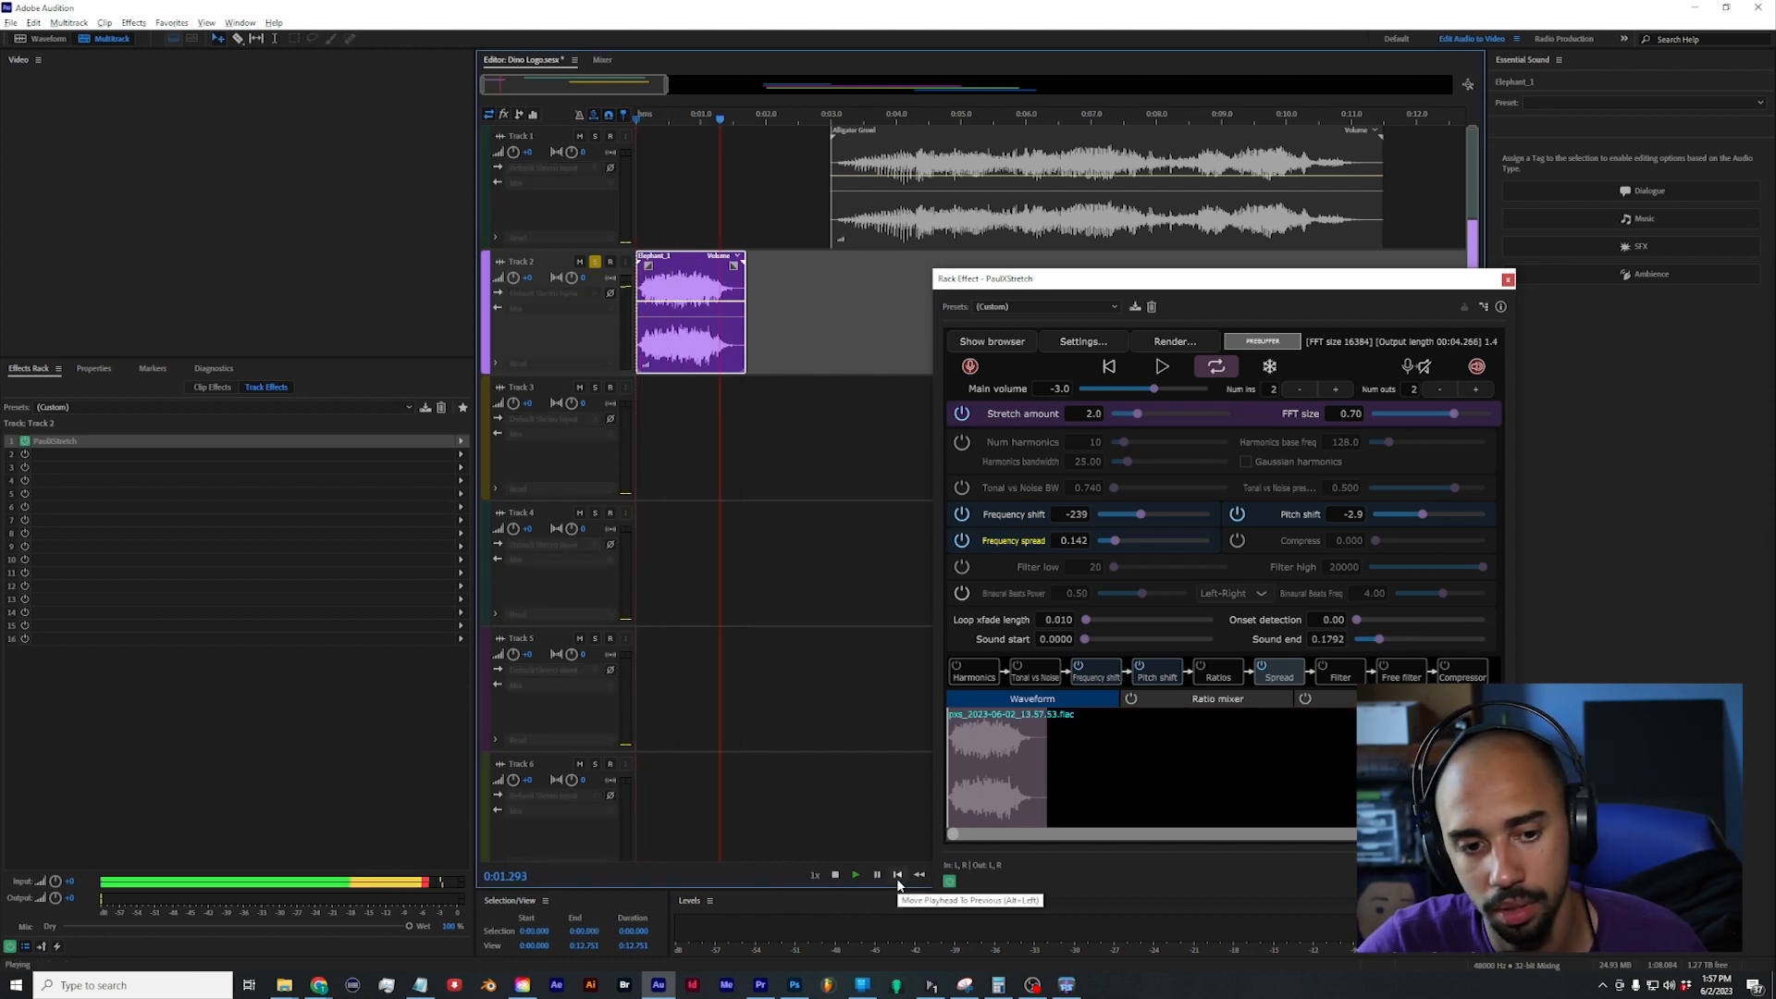
pyautogui.press('space')
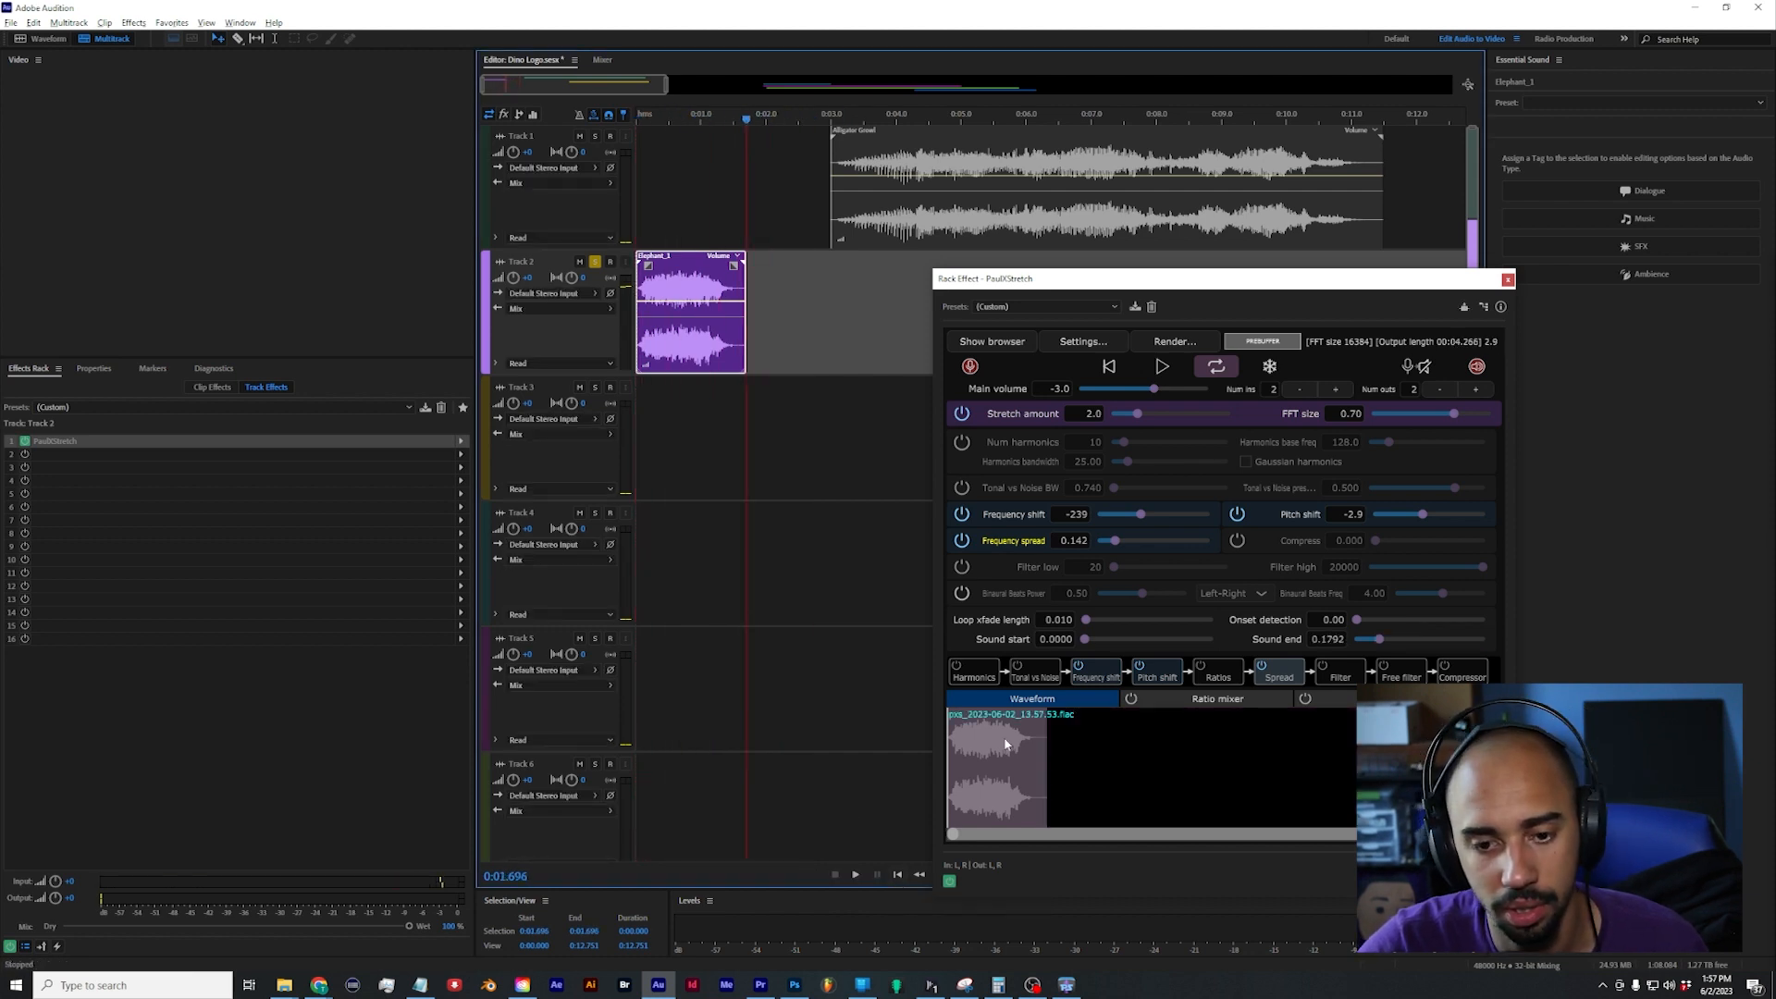
# Step: Preview the captured elephant sound in PaulXStretch while the session plays, and stop the session playback
pyautogui.click(1162, 366)
pyautogui.press('space')
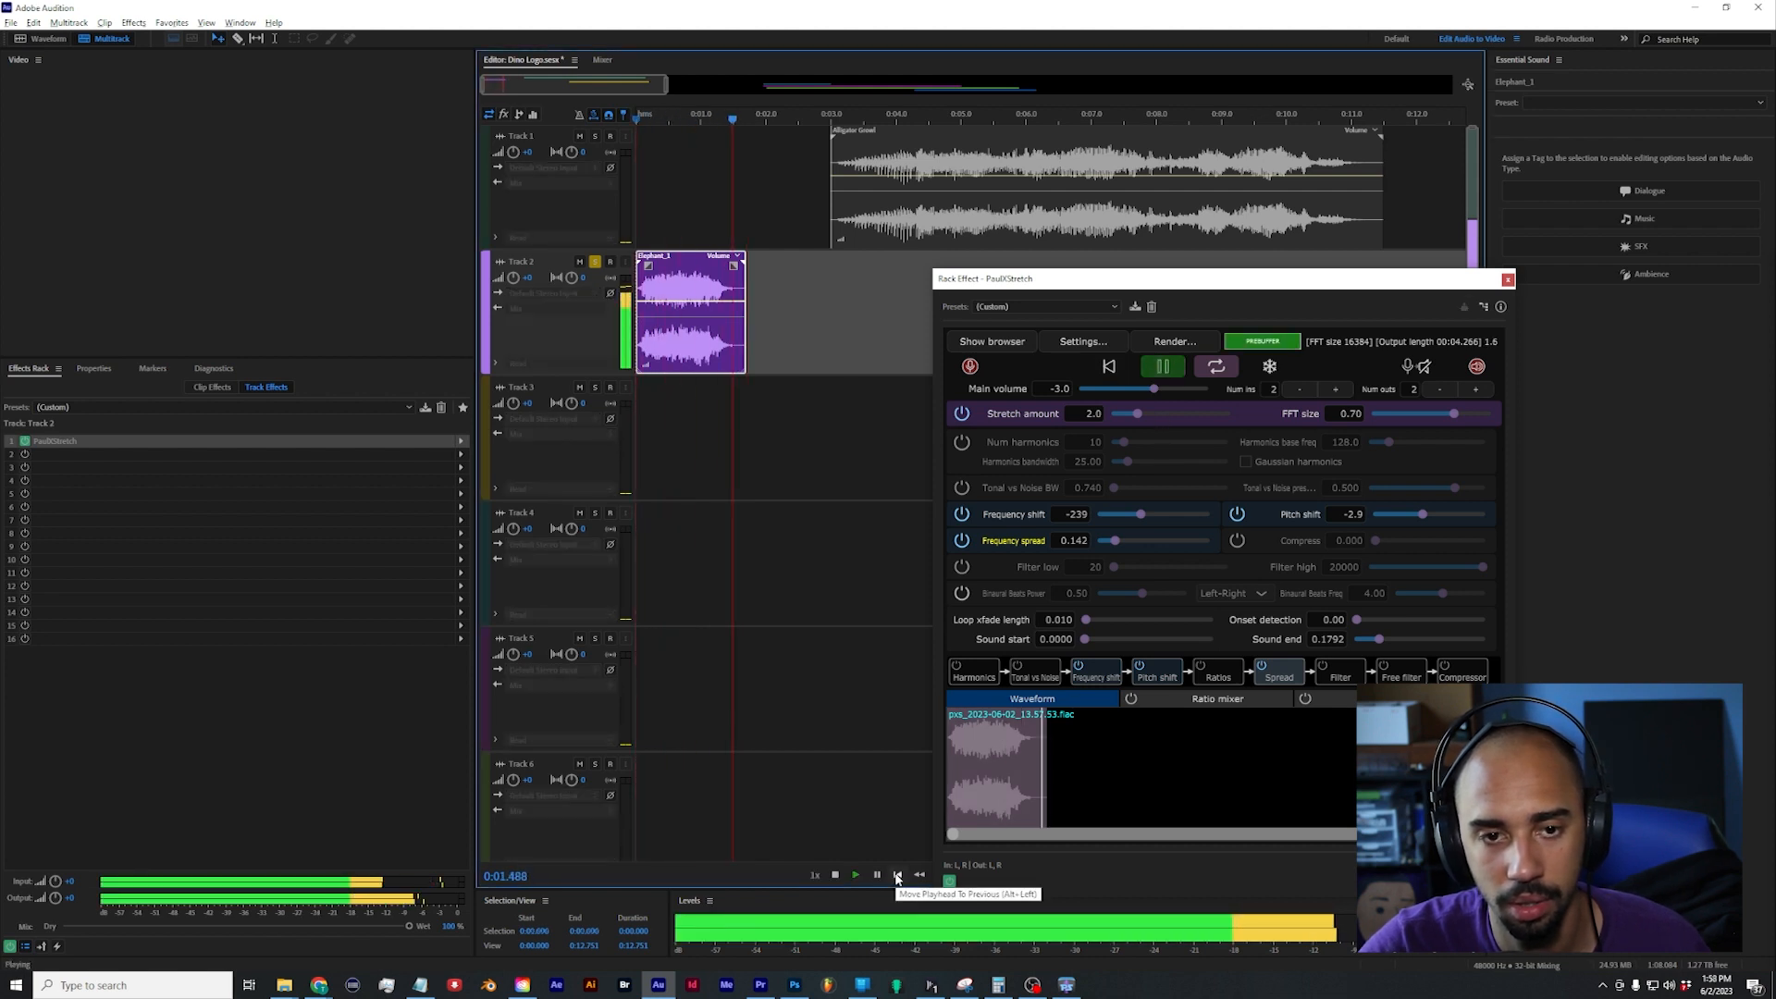
pyautogui.click(836, 875)
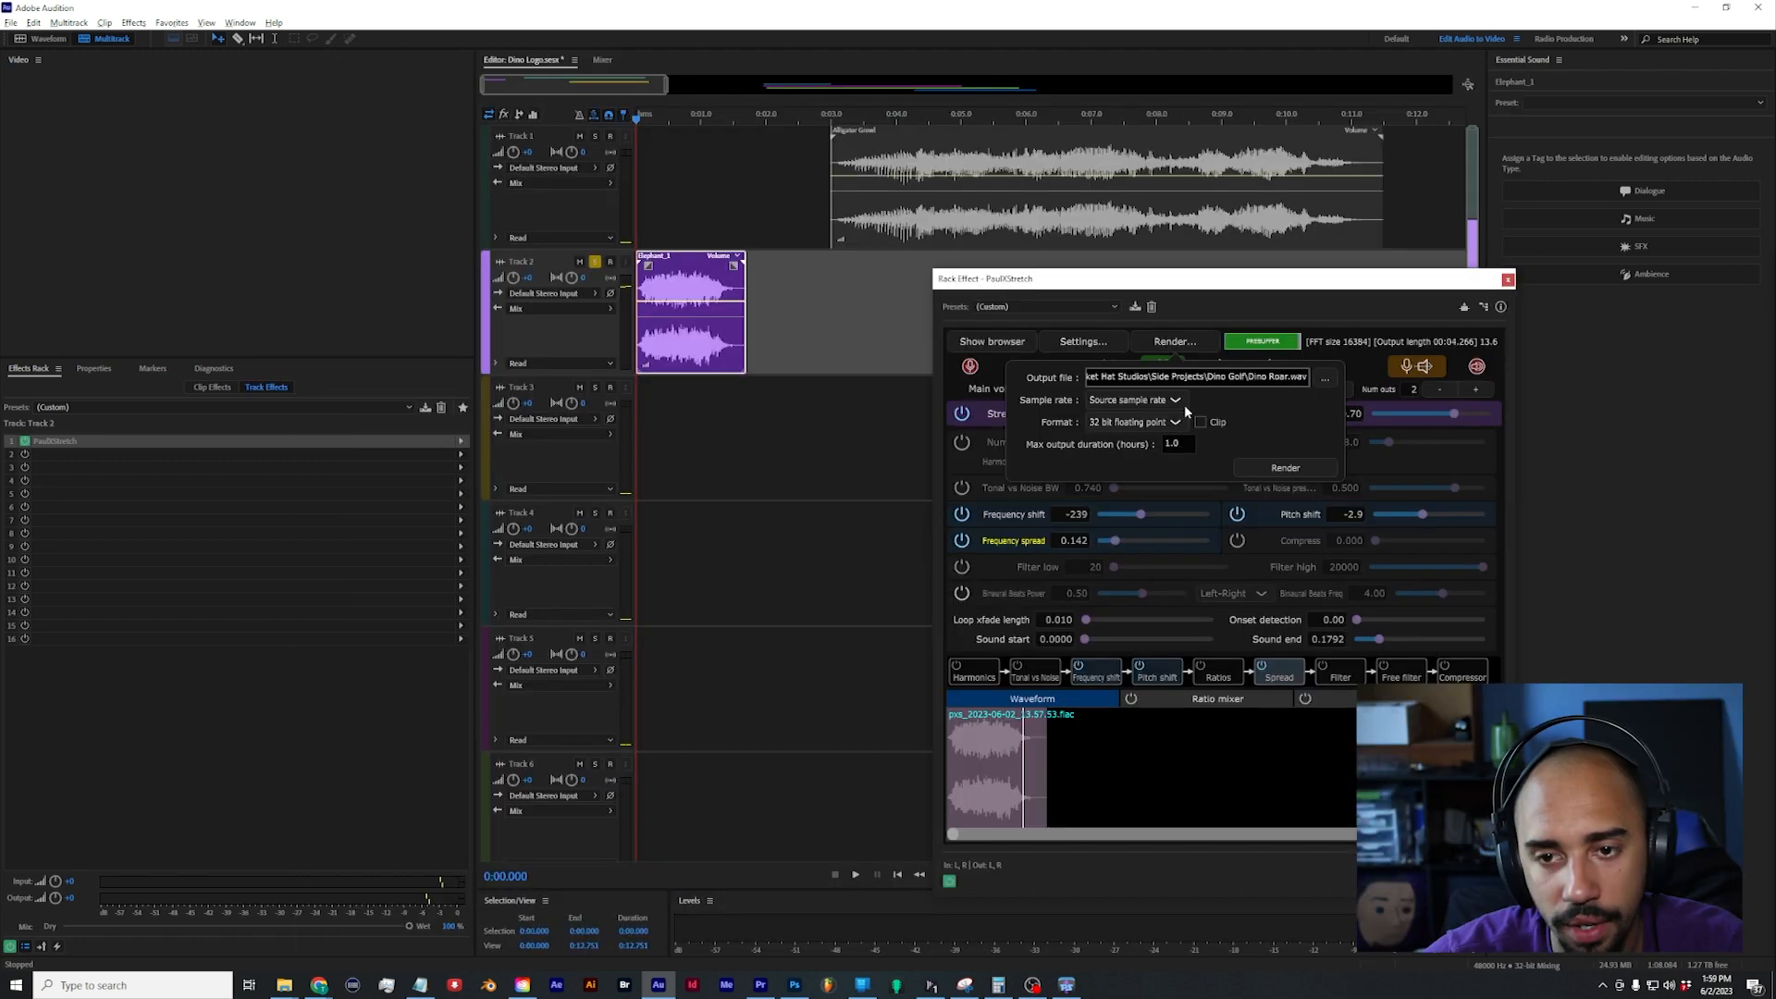
# Step: Render the processed elephant sound to Dino Roar.wav as 32 bit floating point and place the rendered file on Track 3
pyautogui.click(1281, 470)
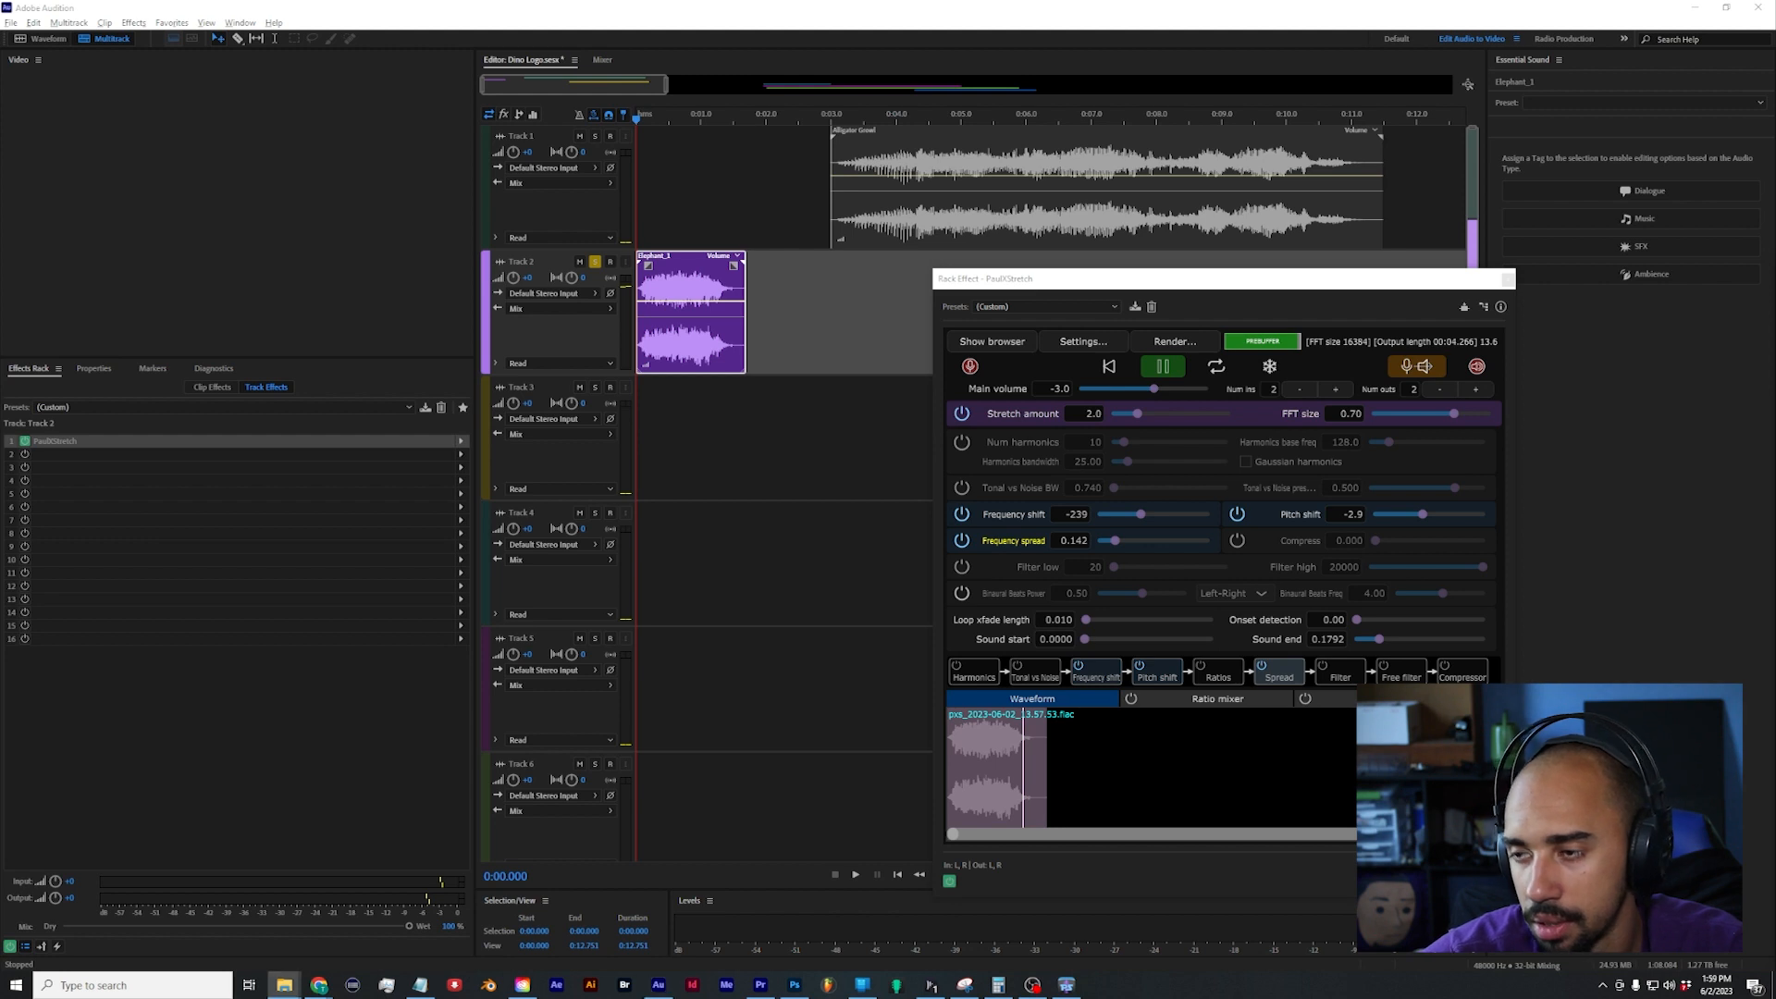
pyautogui.moveTo(950, 490); pyautogui.dragTo(623, 443)
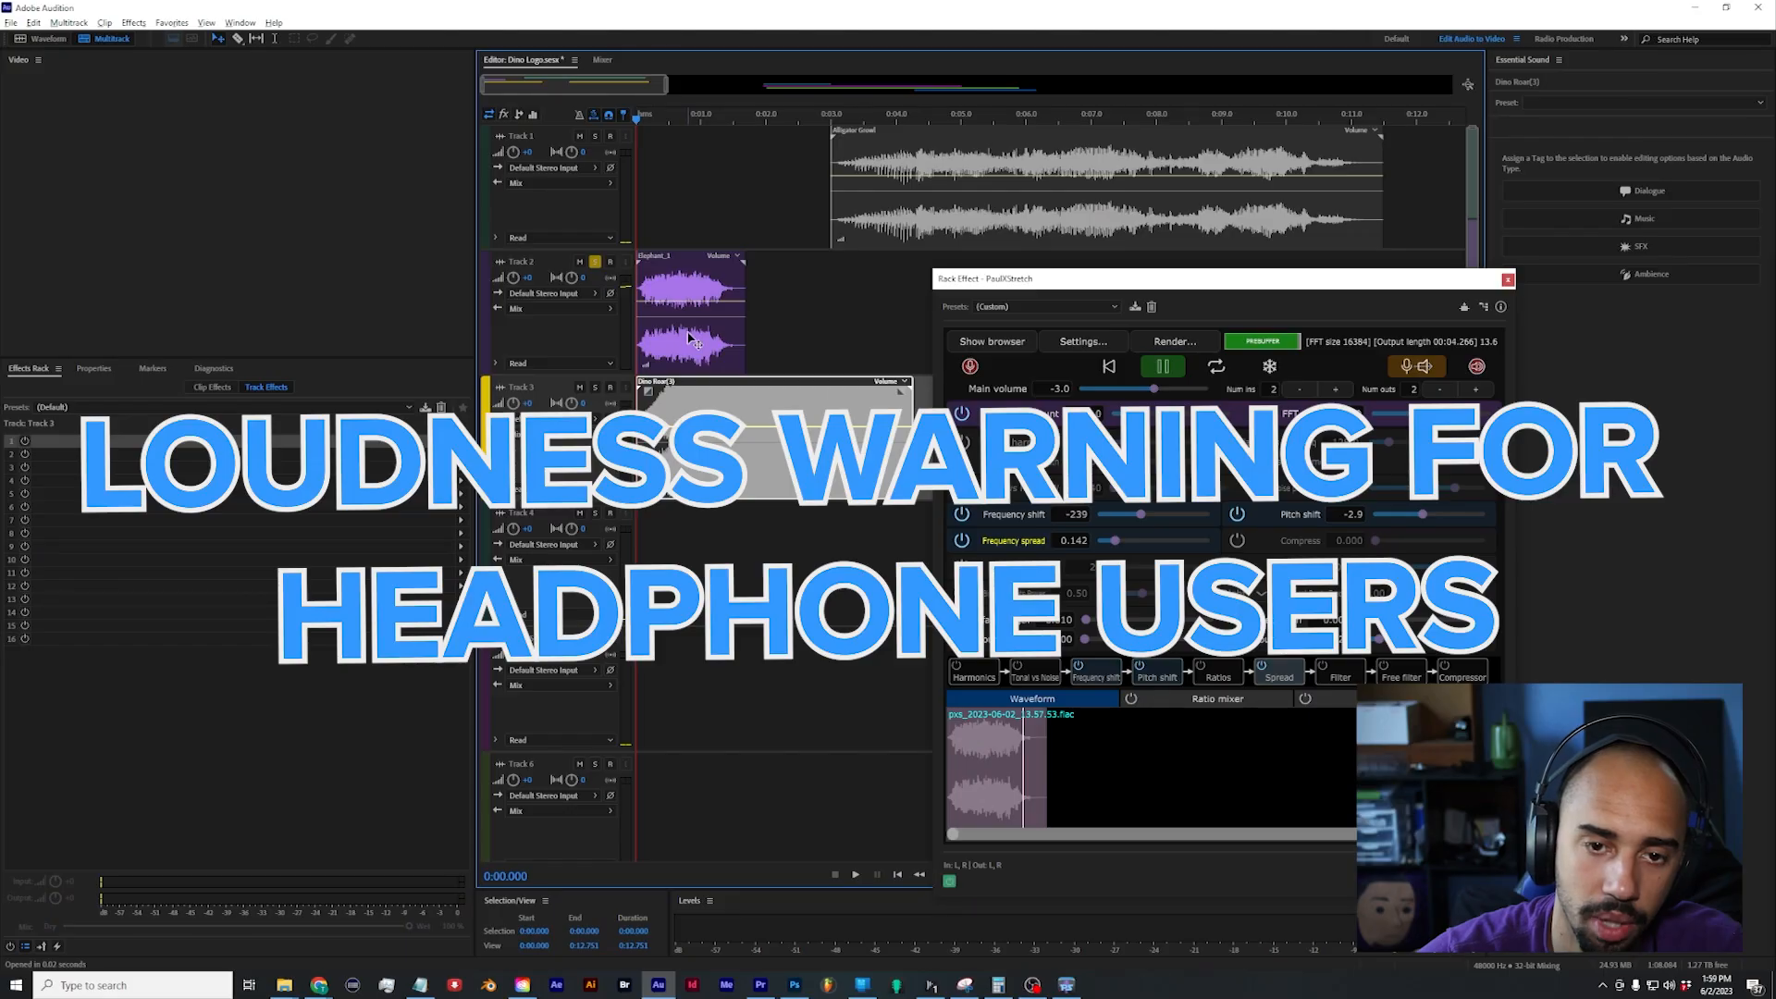
# Step: Turn off solo on Track 2, solo Track 3 and play its rendered Dino Roar clip
pyautogui.click(616, 307)
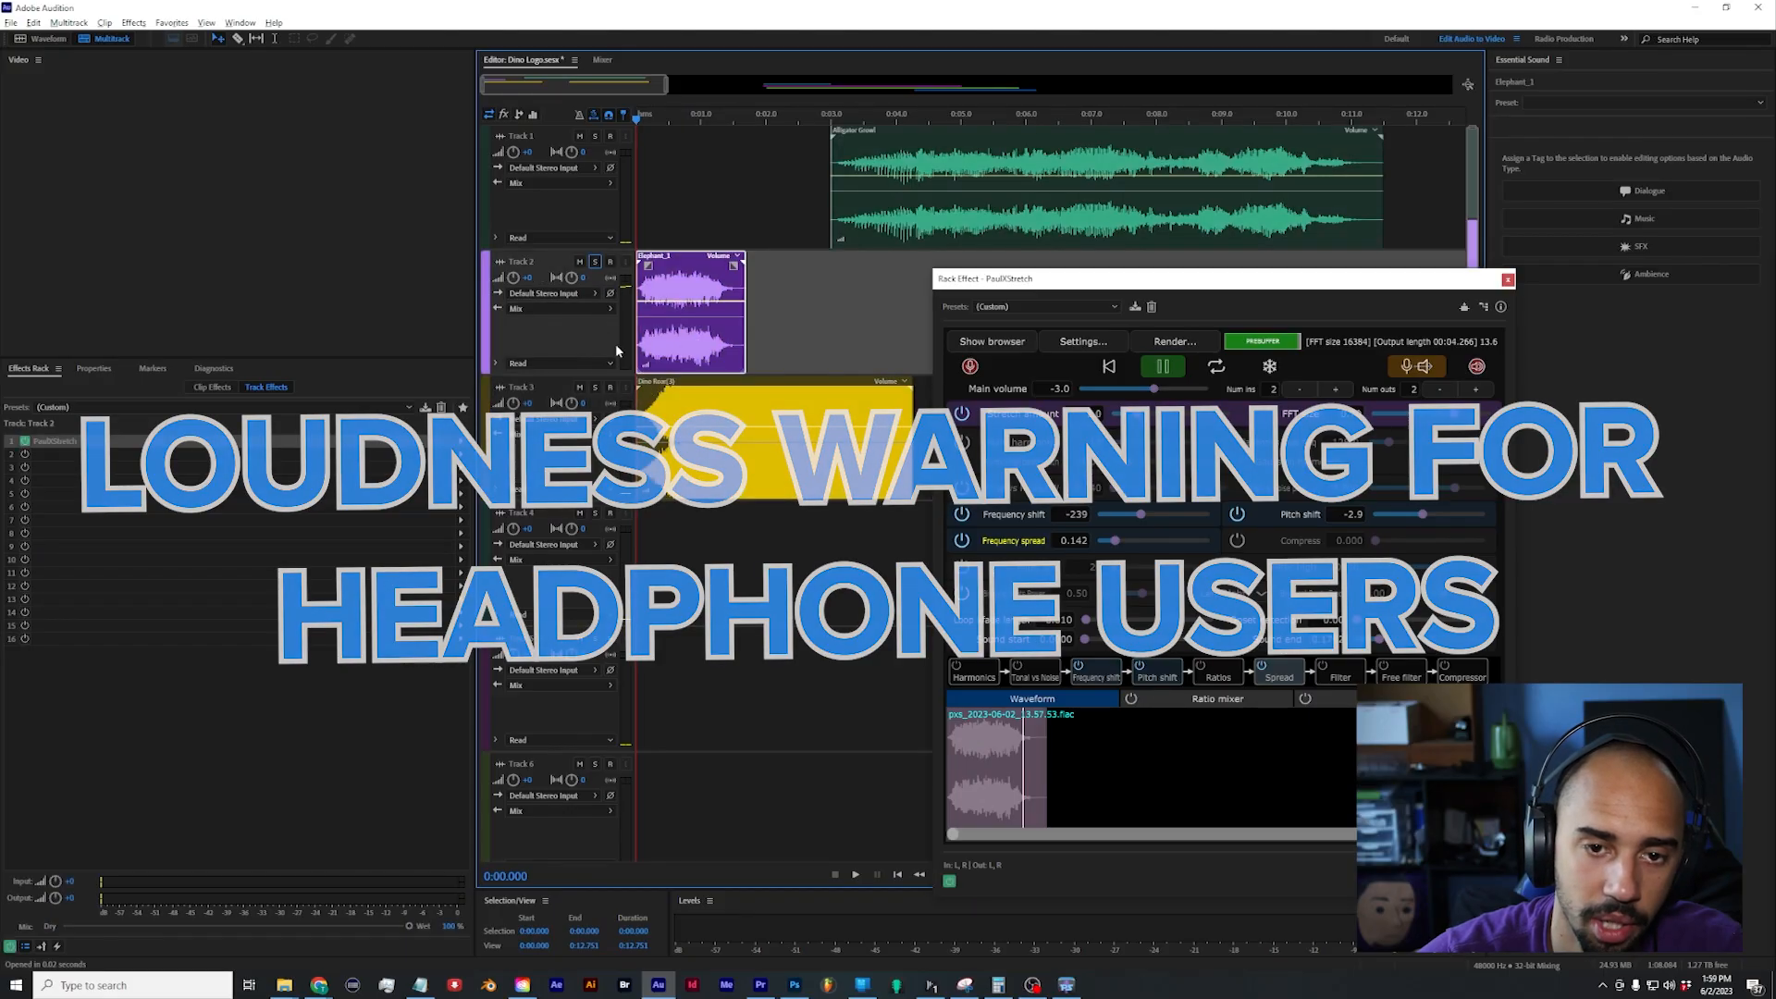
pyautogui.click(595, 388)
pyautogui.press('space')
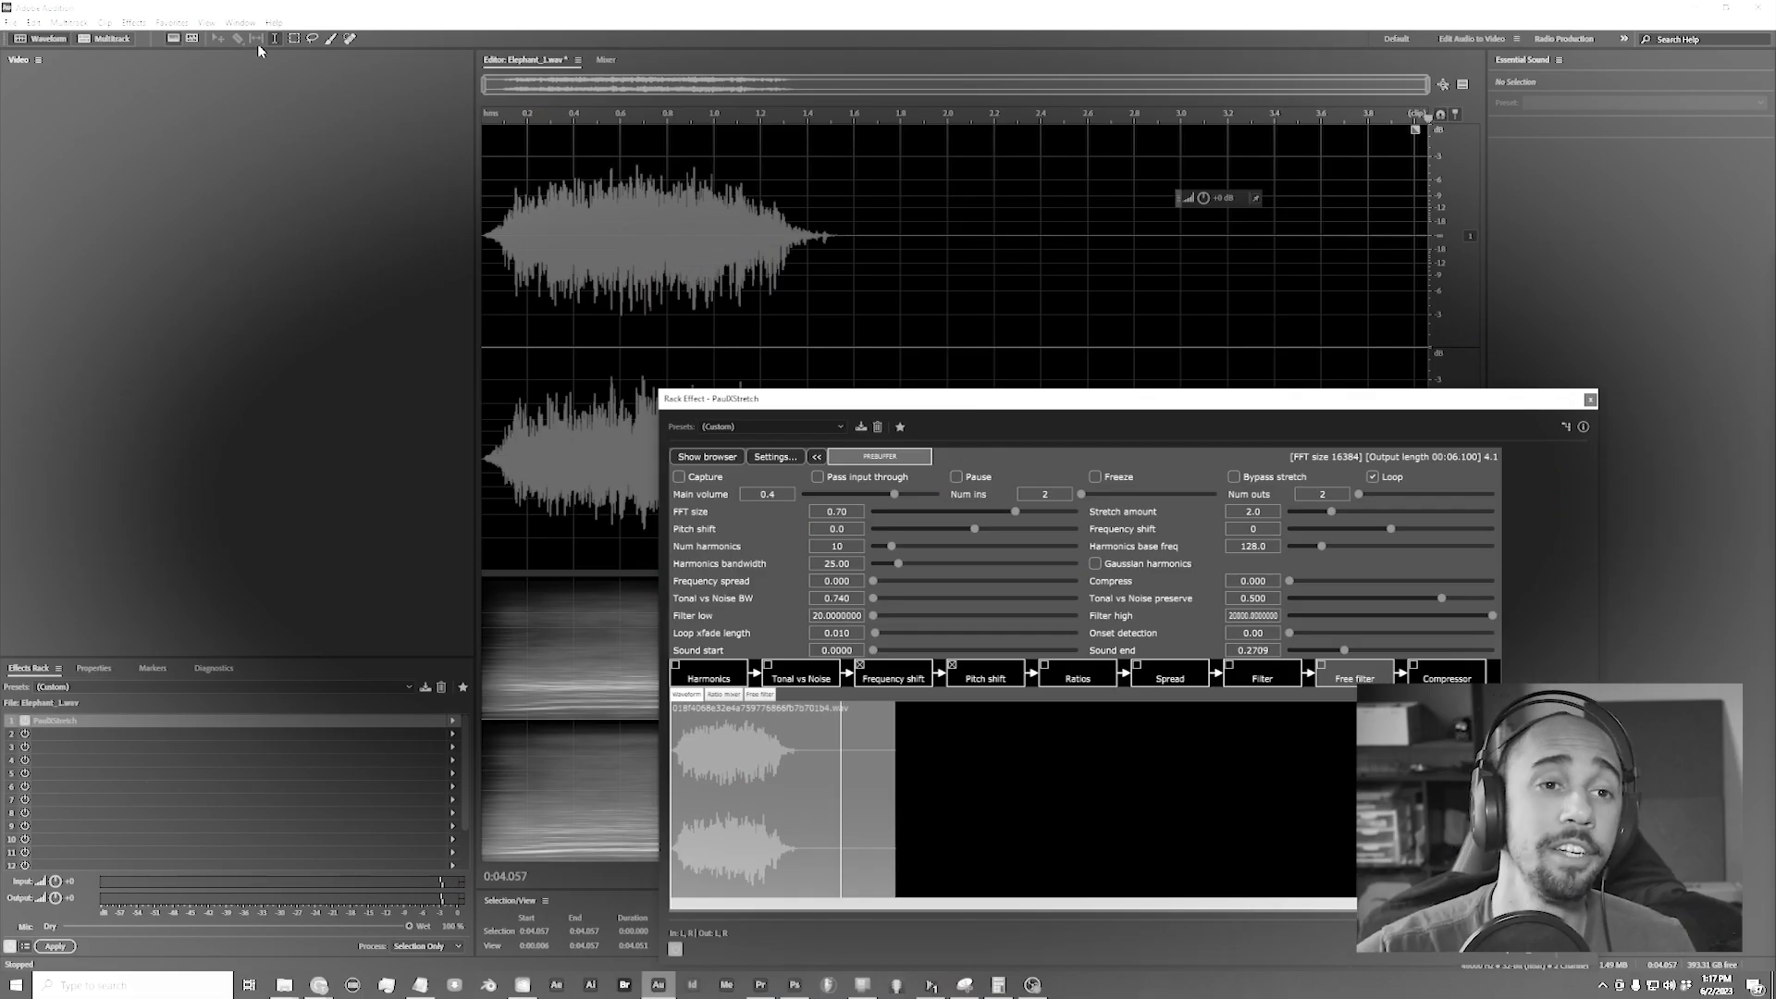
# Step: Close the Track 2 PaulXStretch window, move the error report aside and close the program
pyautogui.click(88, 31)
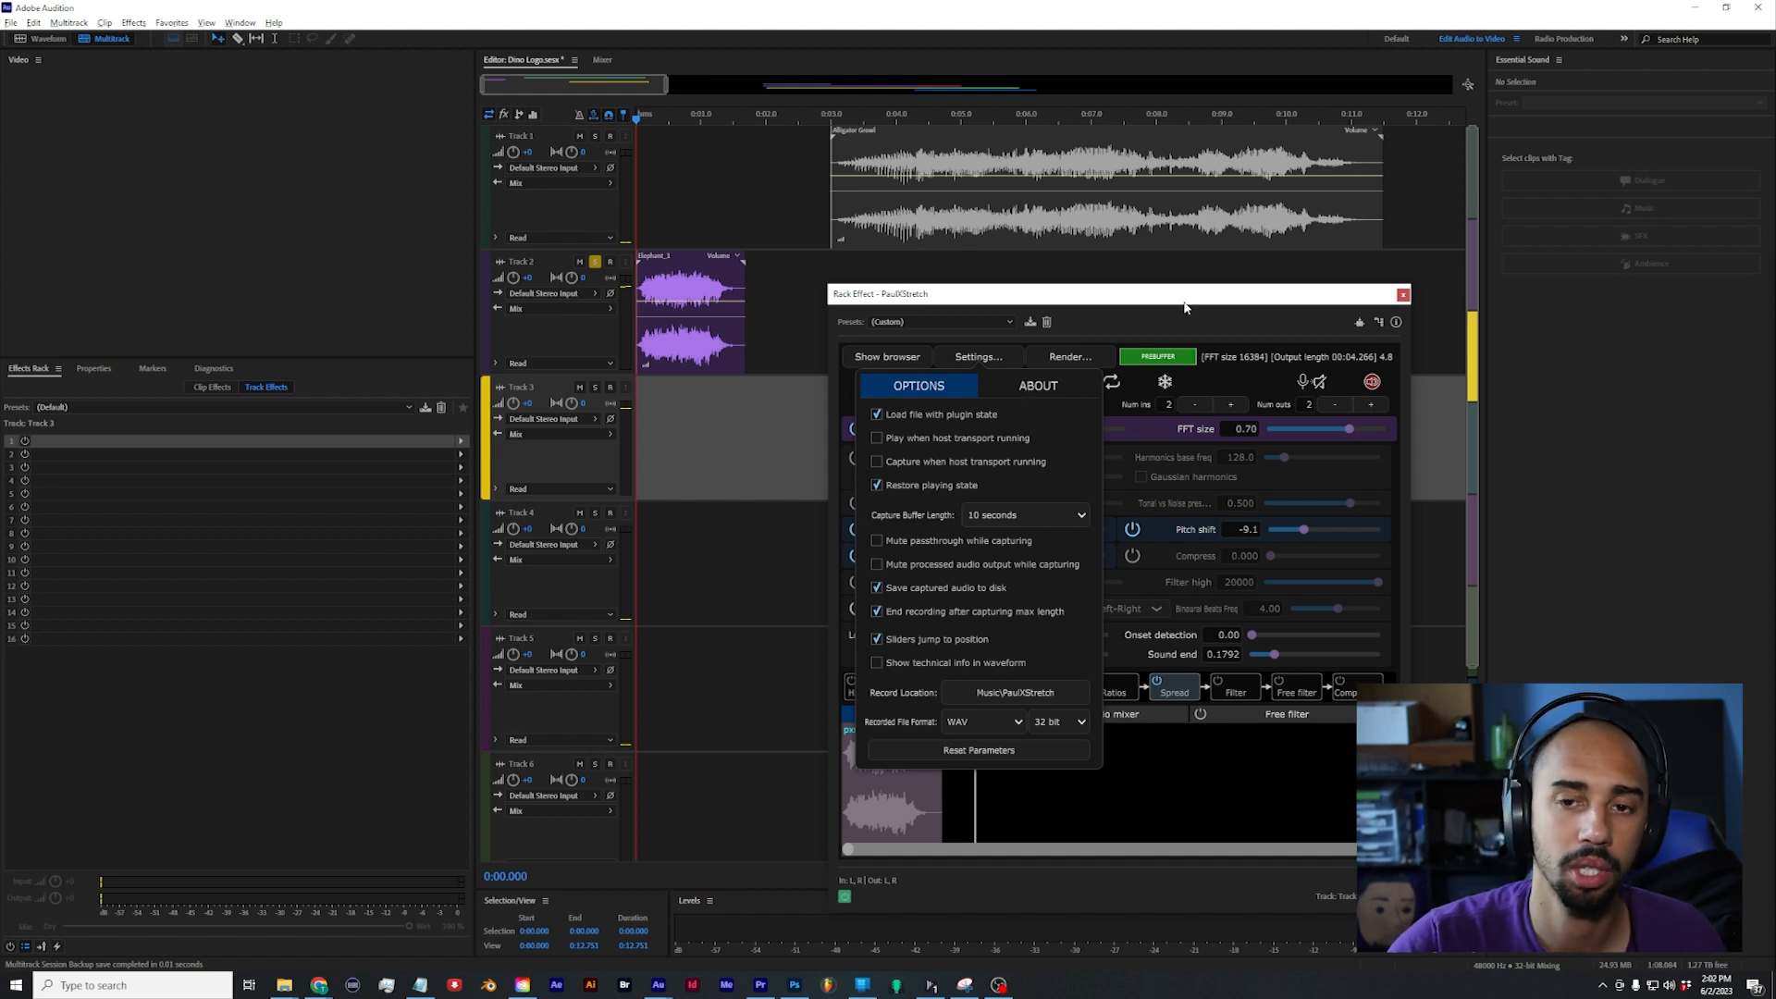
pyautogui.moveTo(1185, 307); pyautogui.dragTo(994, 300)
pyautogui.click(1217, 285)
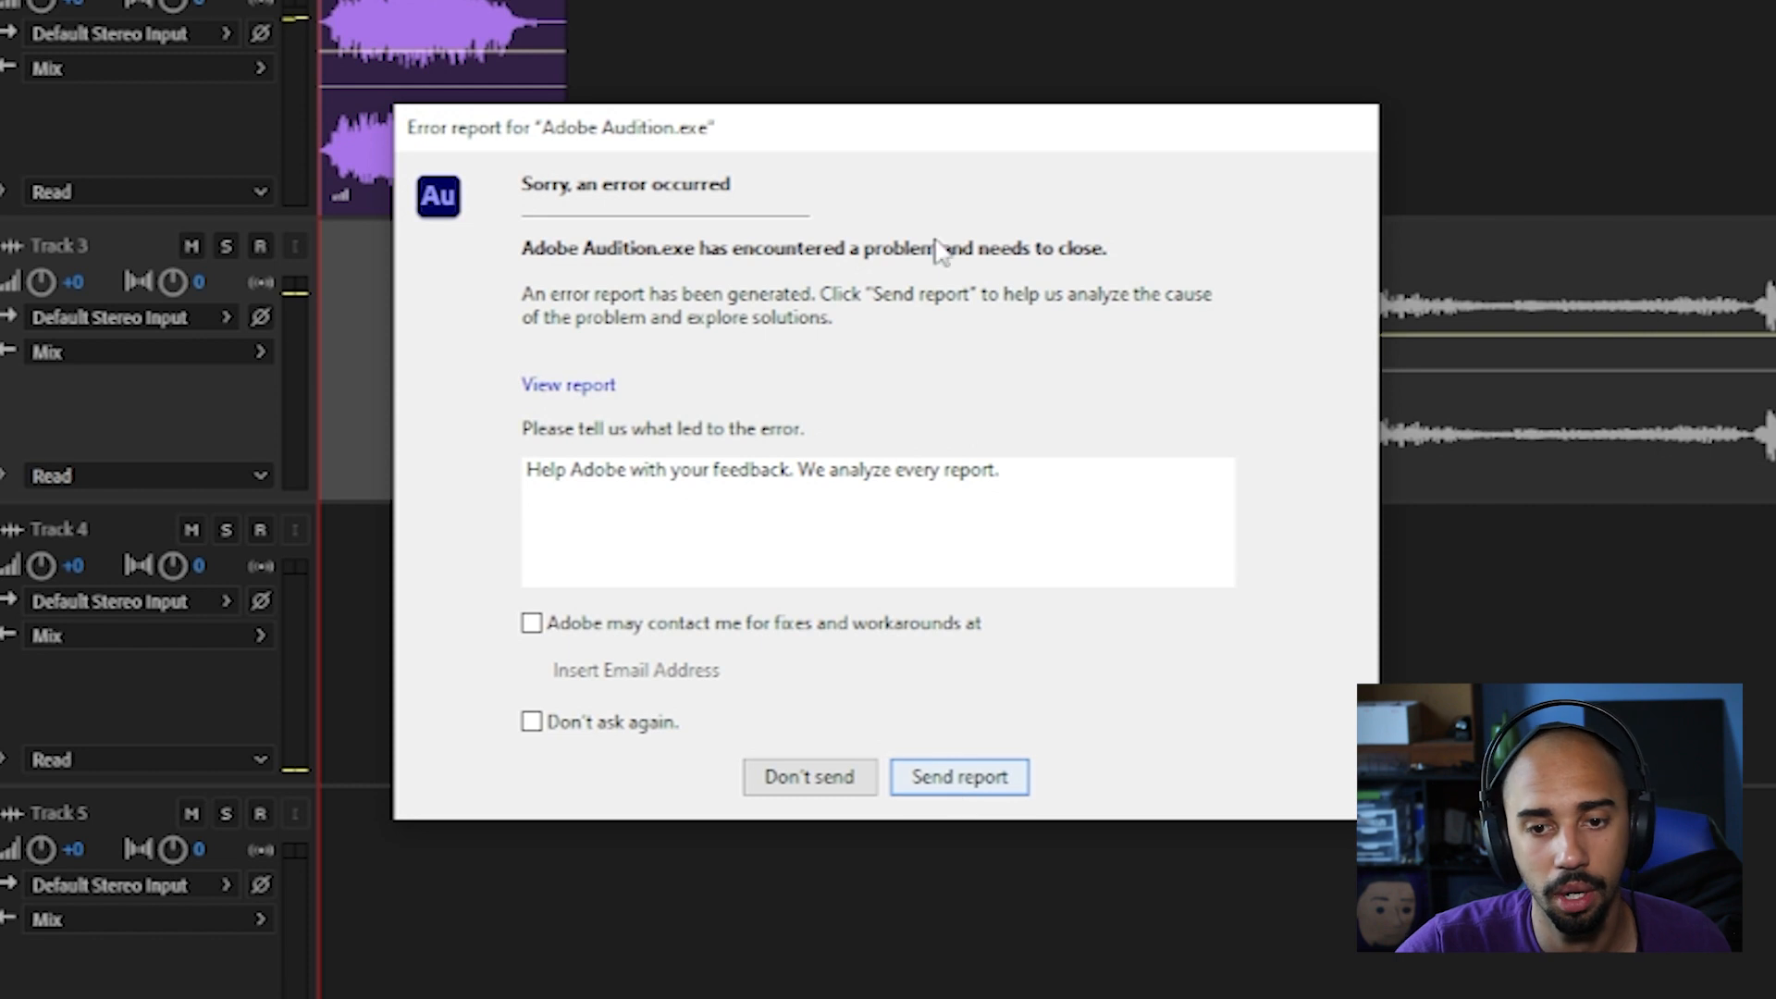
pyautogui.moveTo(826, 146); pyautogui.dragTo(1515, 348)
pyautogui.click(878, 172)
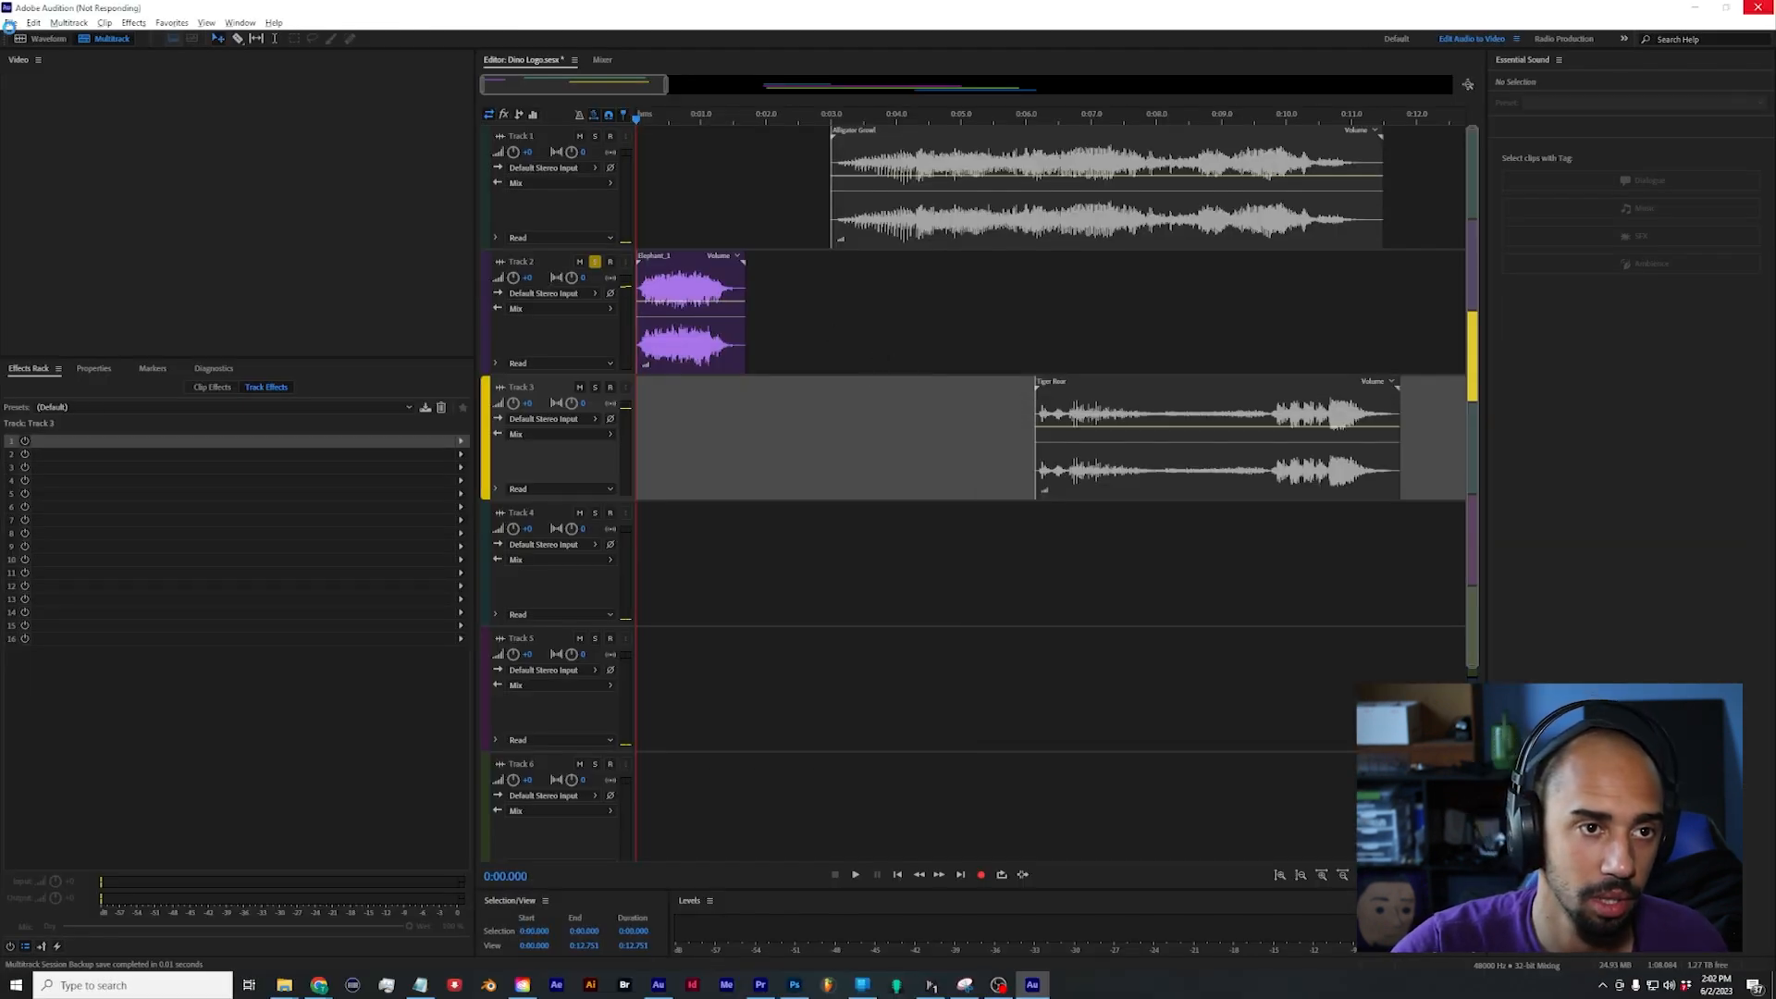
pyautogui.click(1758, 7)
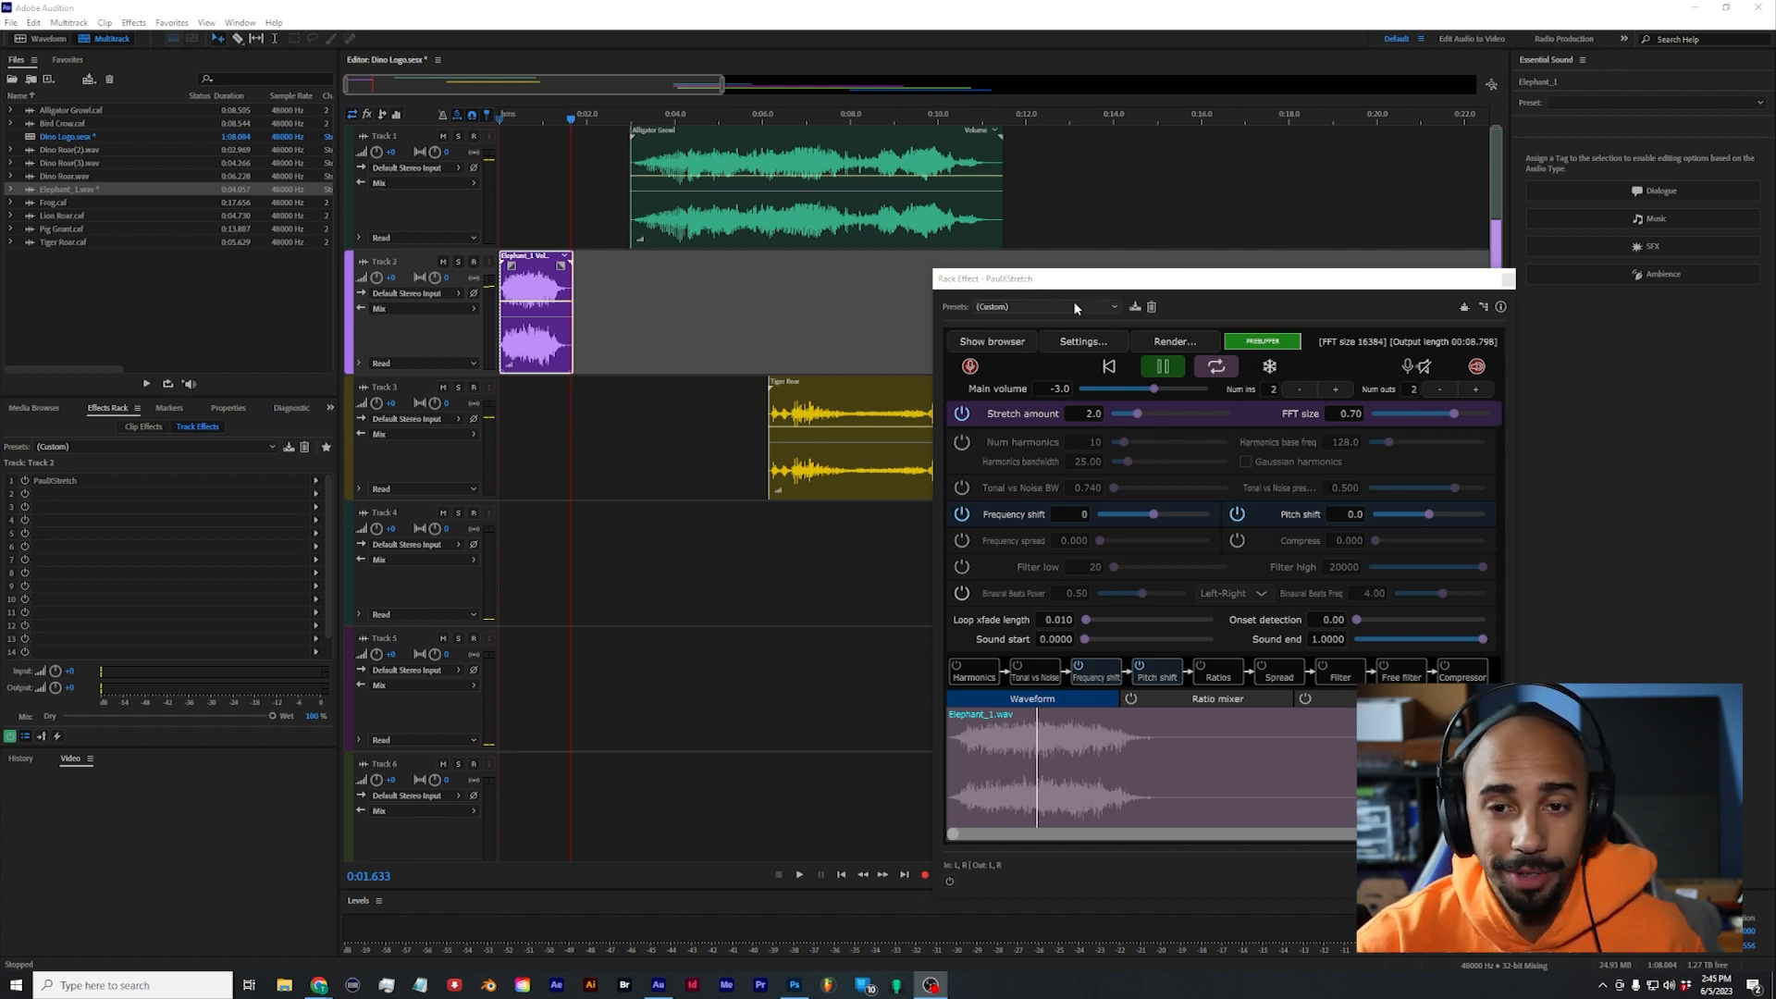
# Step: Examine the file browser and the options of the PaulXStretch effect on Track 2
pyautogui.moveTo(1094, 283); pyautogui.dragTo(899, 267)
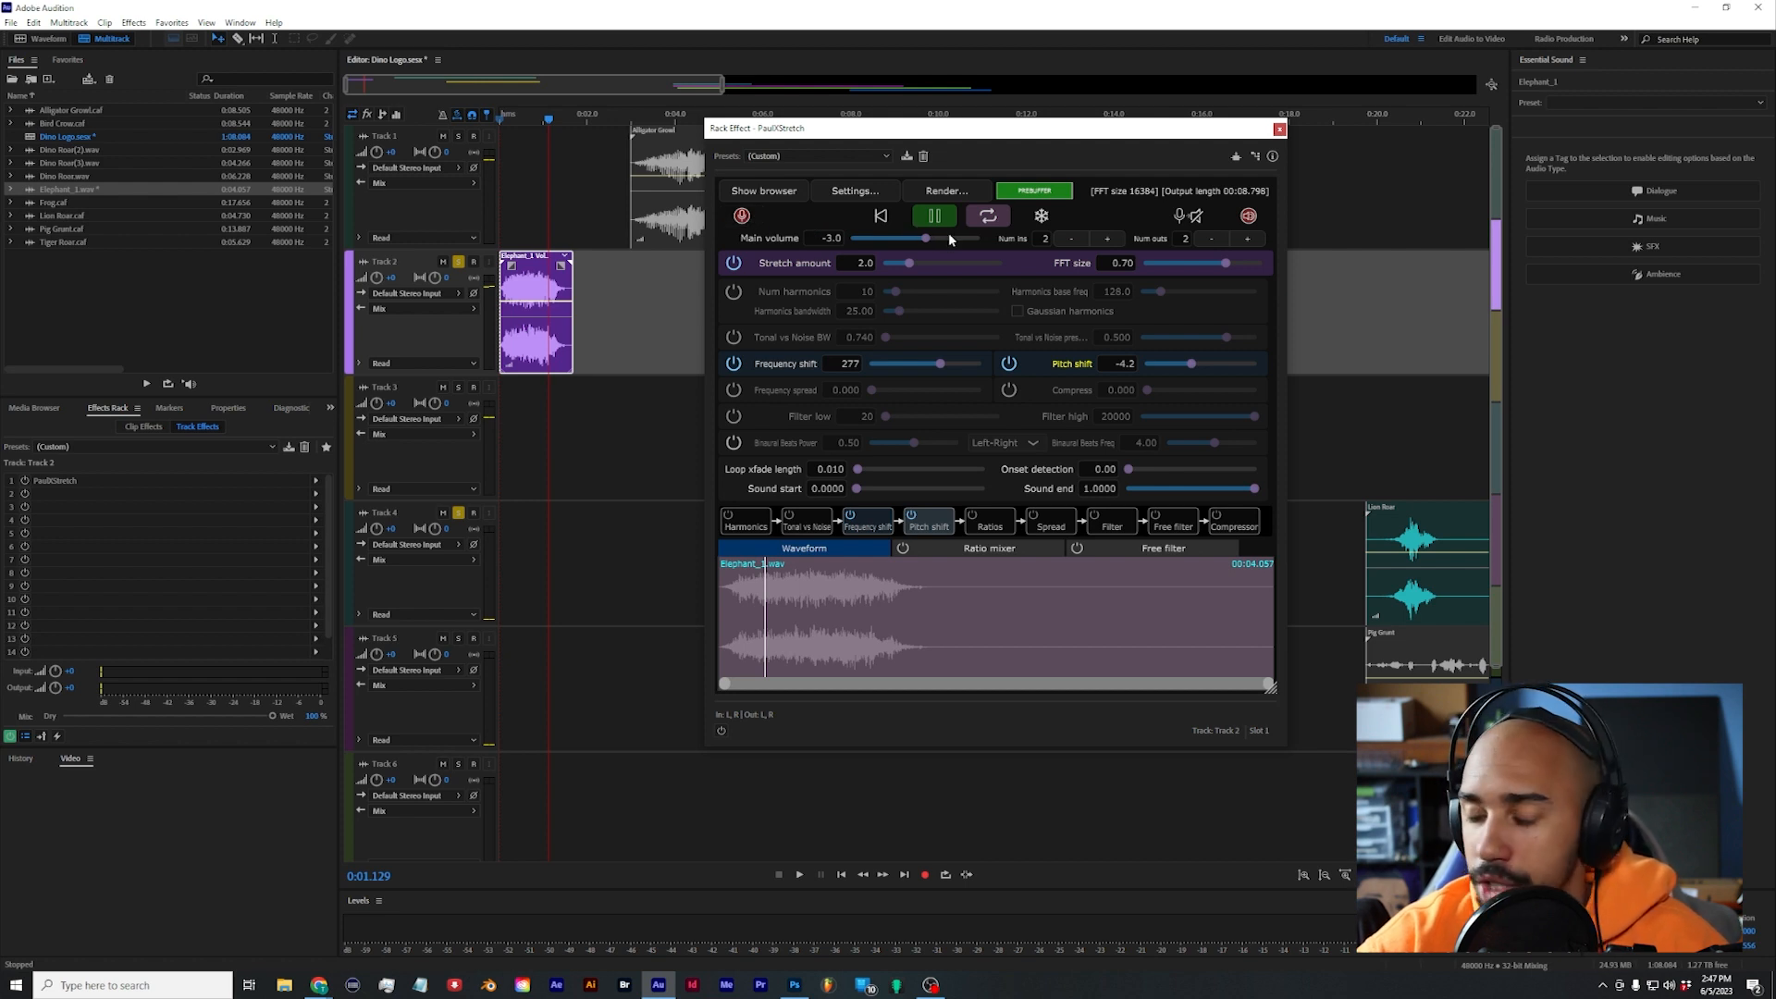
pyautogui.click(792, 192)
pyautogui.click(792, 192)
pyautogui.click(858, 191)
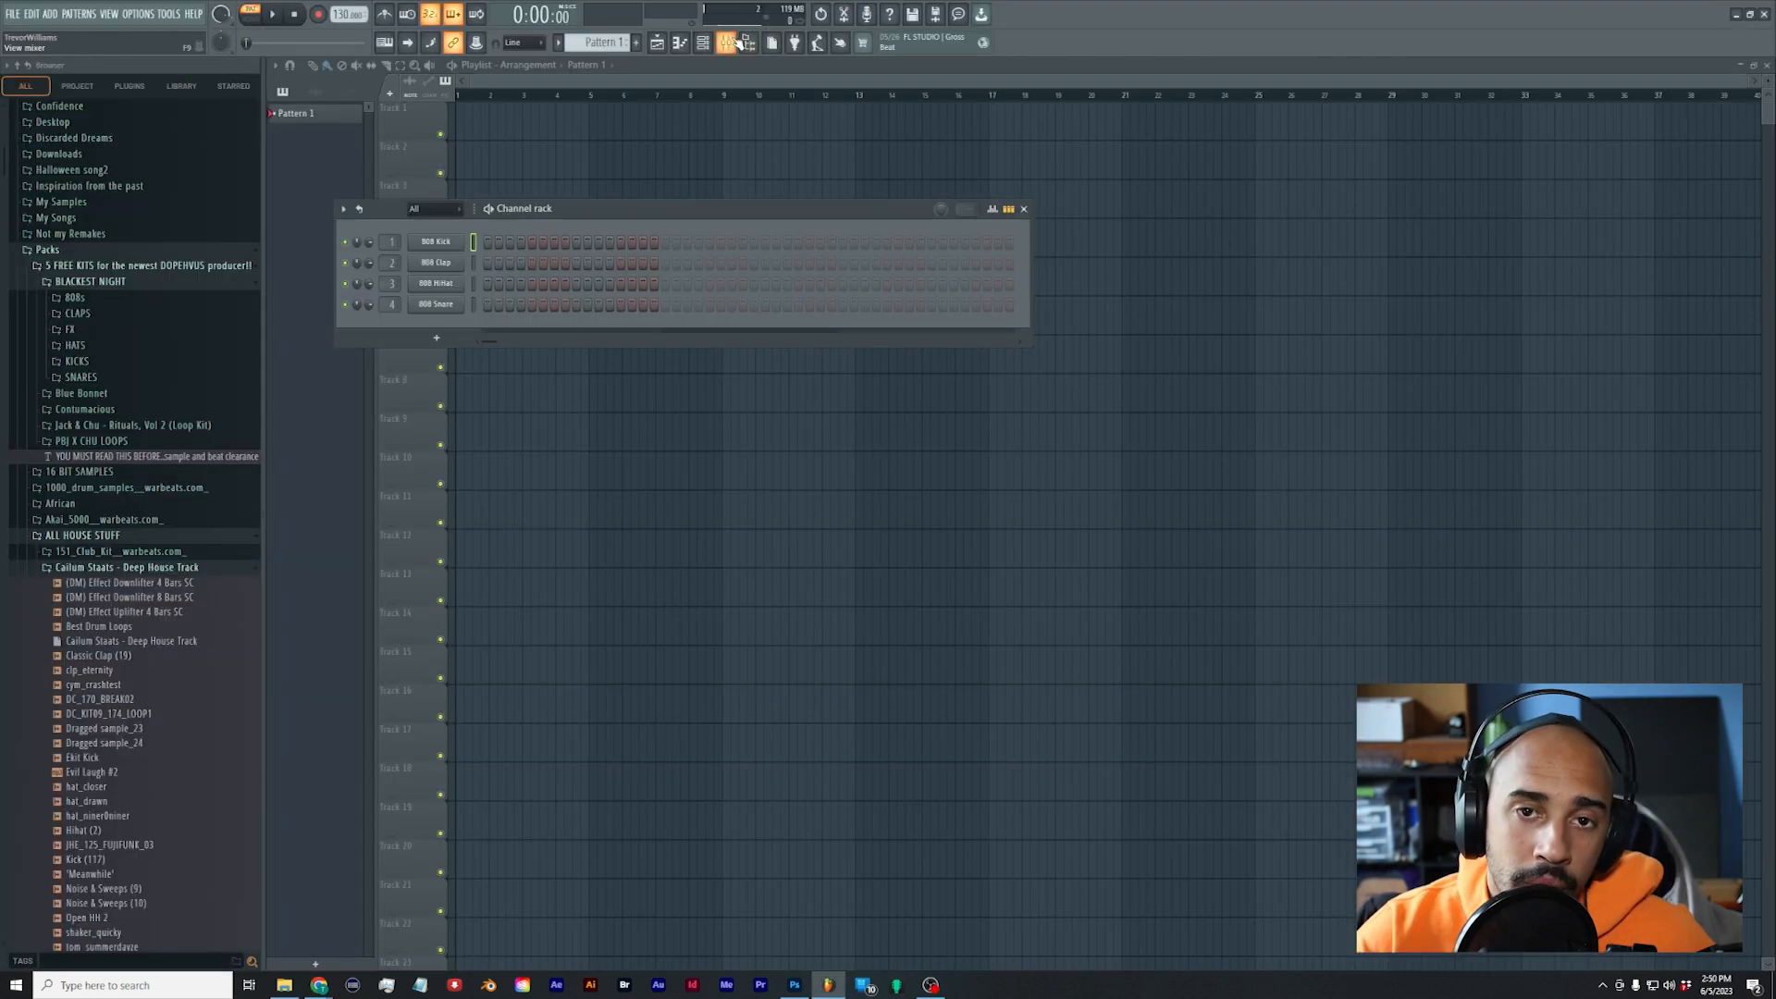
pyautogui.press('F9')
pyautogui.click(354, 403)
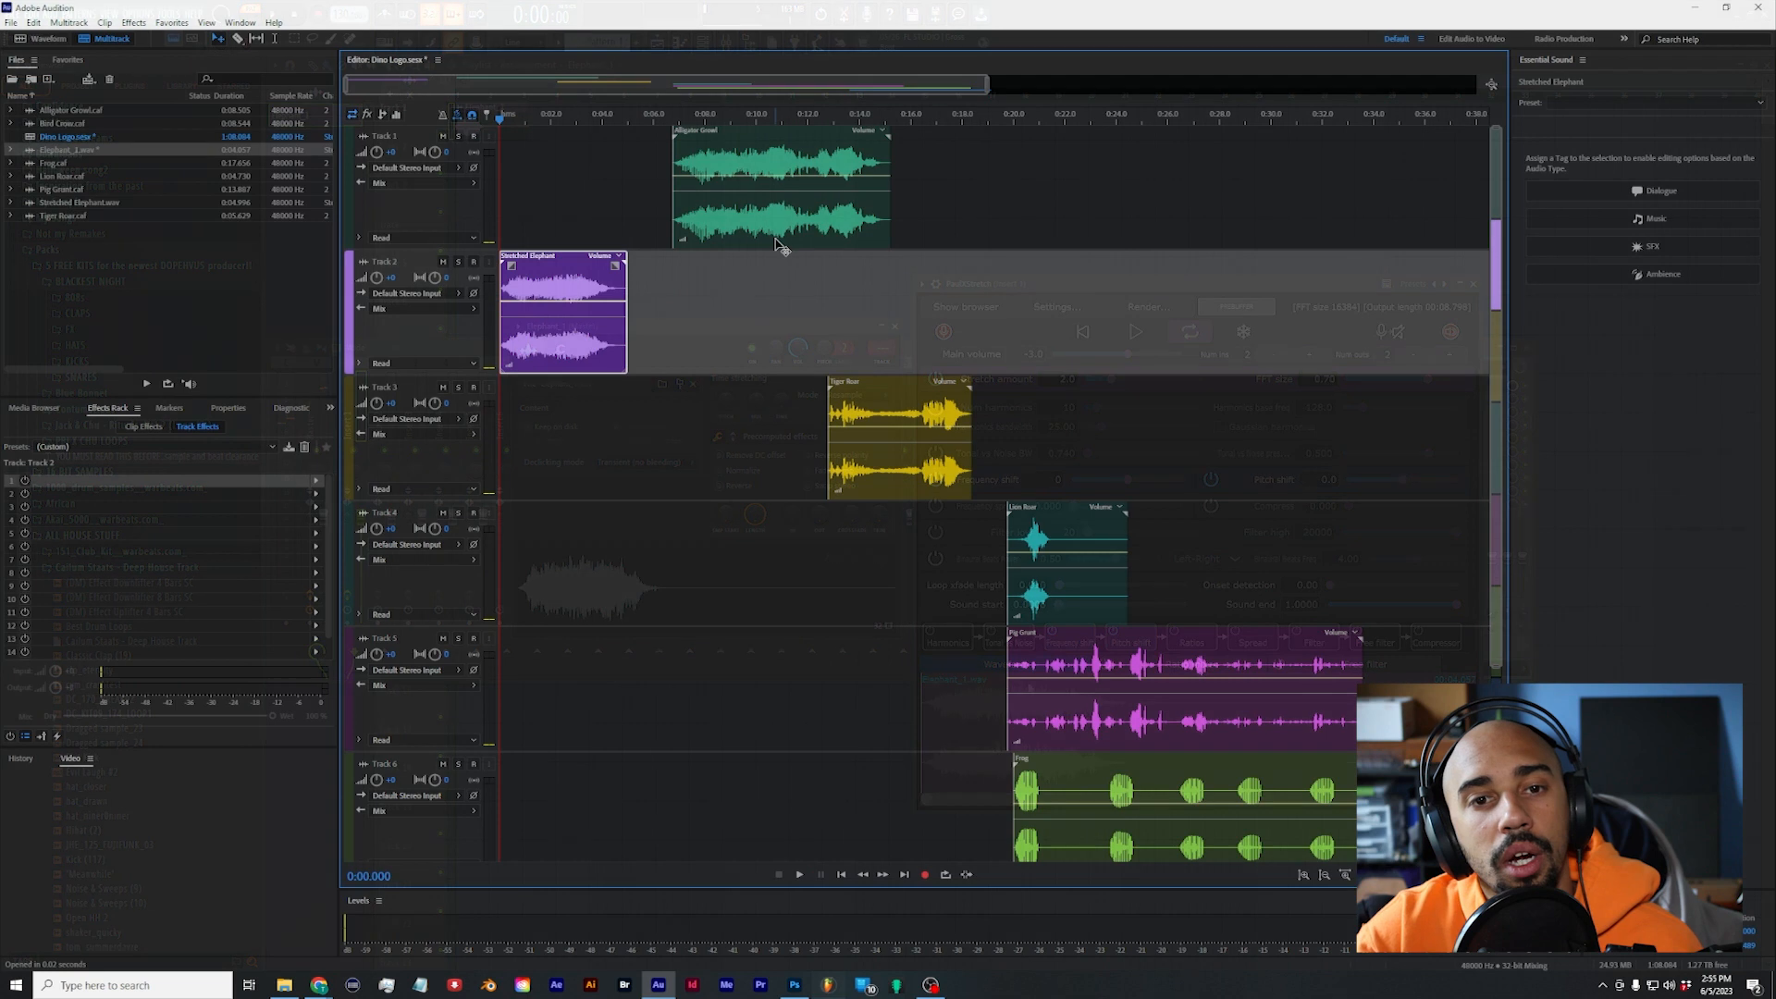
# Step: Move the Alligator Growl clip on Track 1 and the Tiger Roar clip on Track 3 to the session start and play the layers
pyautogui.moveTo(777, 246); pyautogui.dragTo(605, 246)
pyautogui.moveTo(823, 433); pyautogui.dragTo(490, 433)
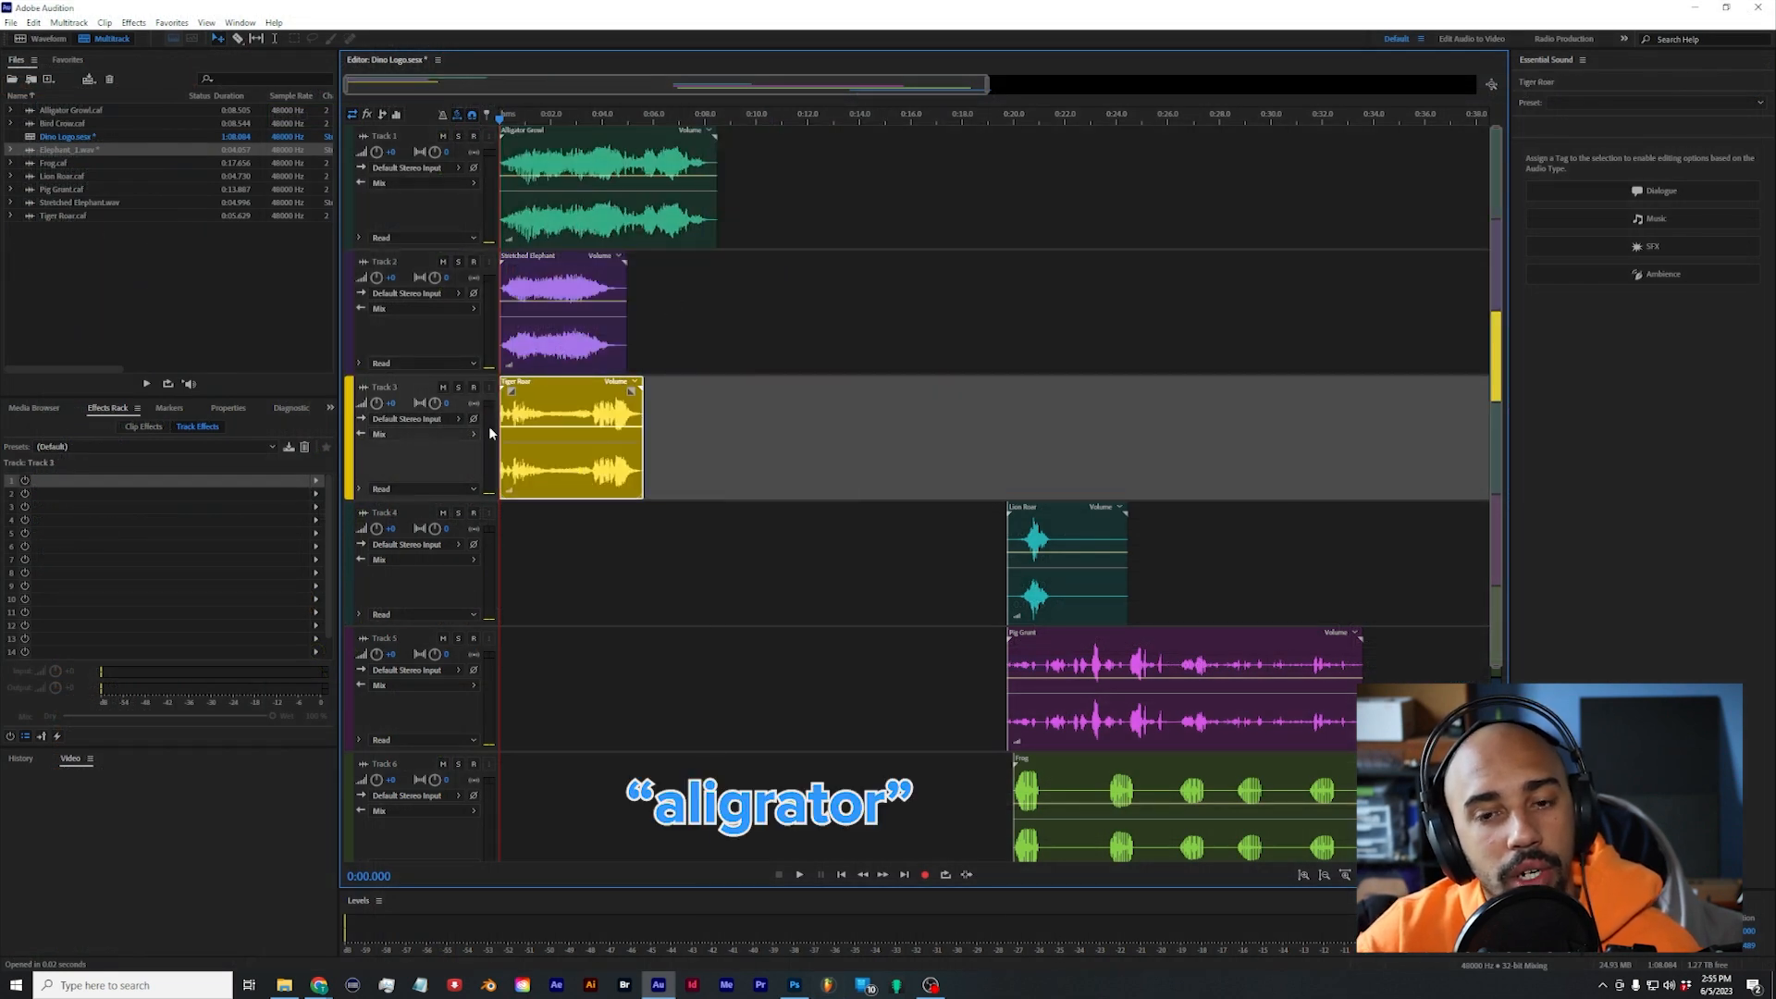
pyautogui.scroll(2, 740, 330)
pyautogui.press('space')
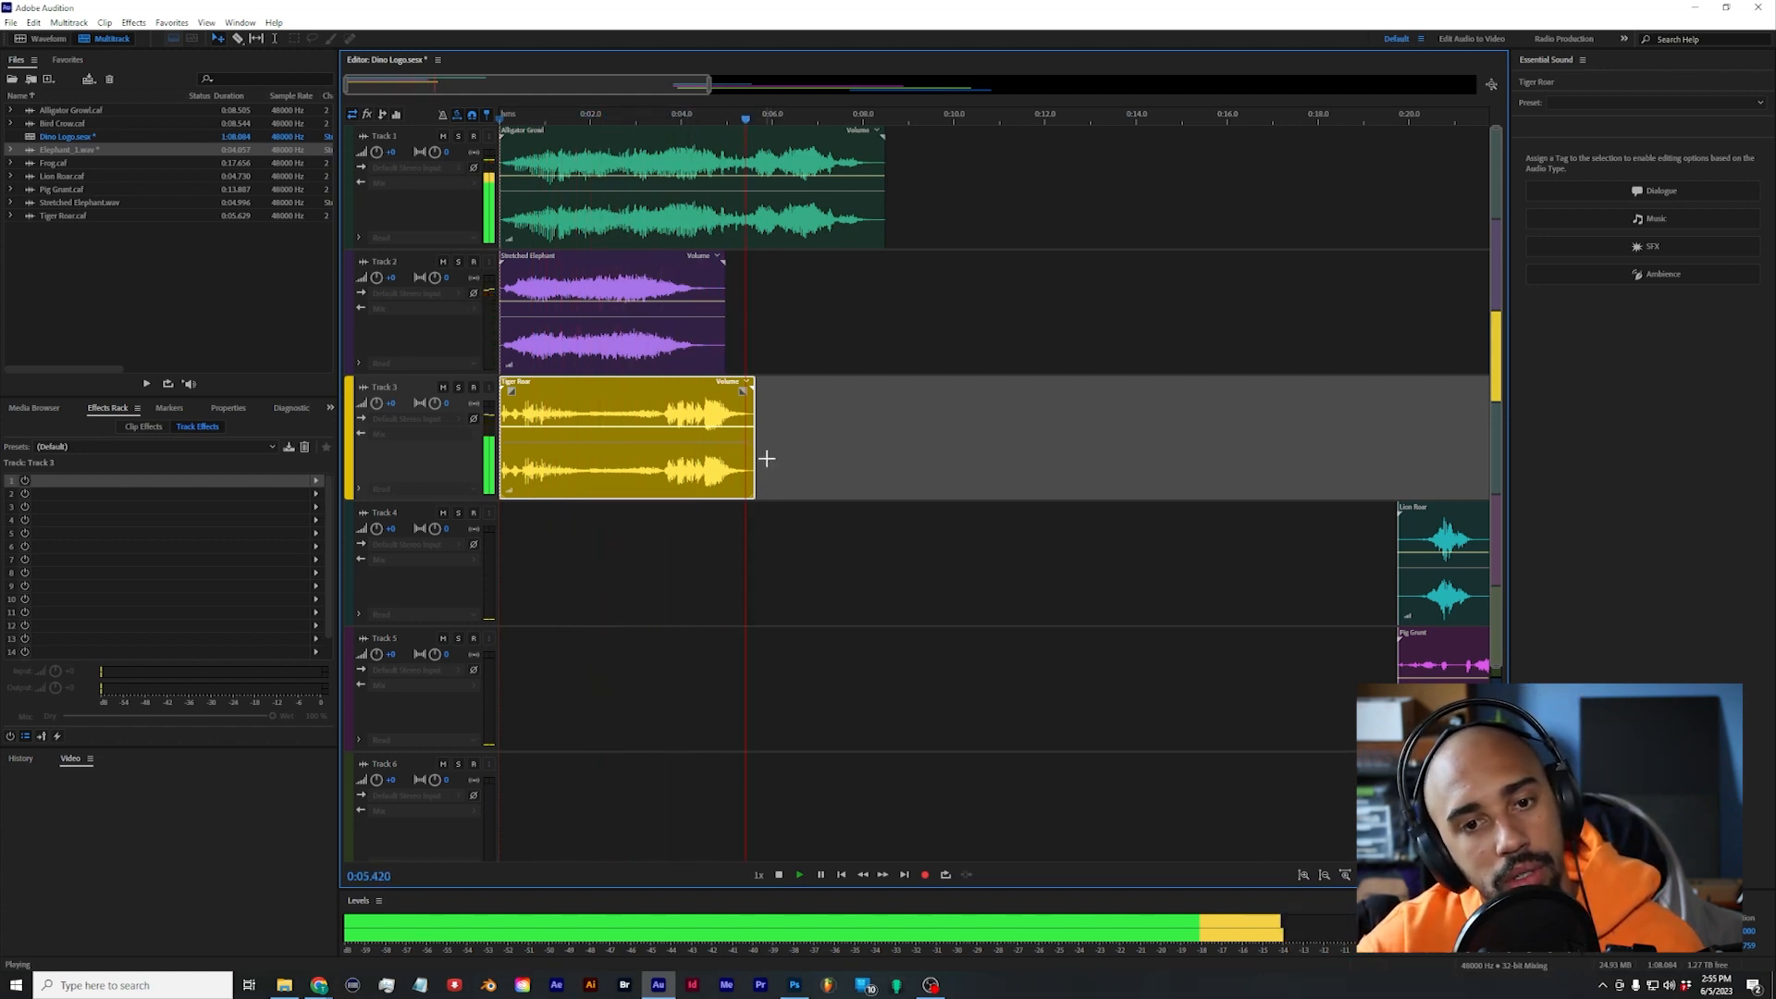
pyautogui.press('space')
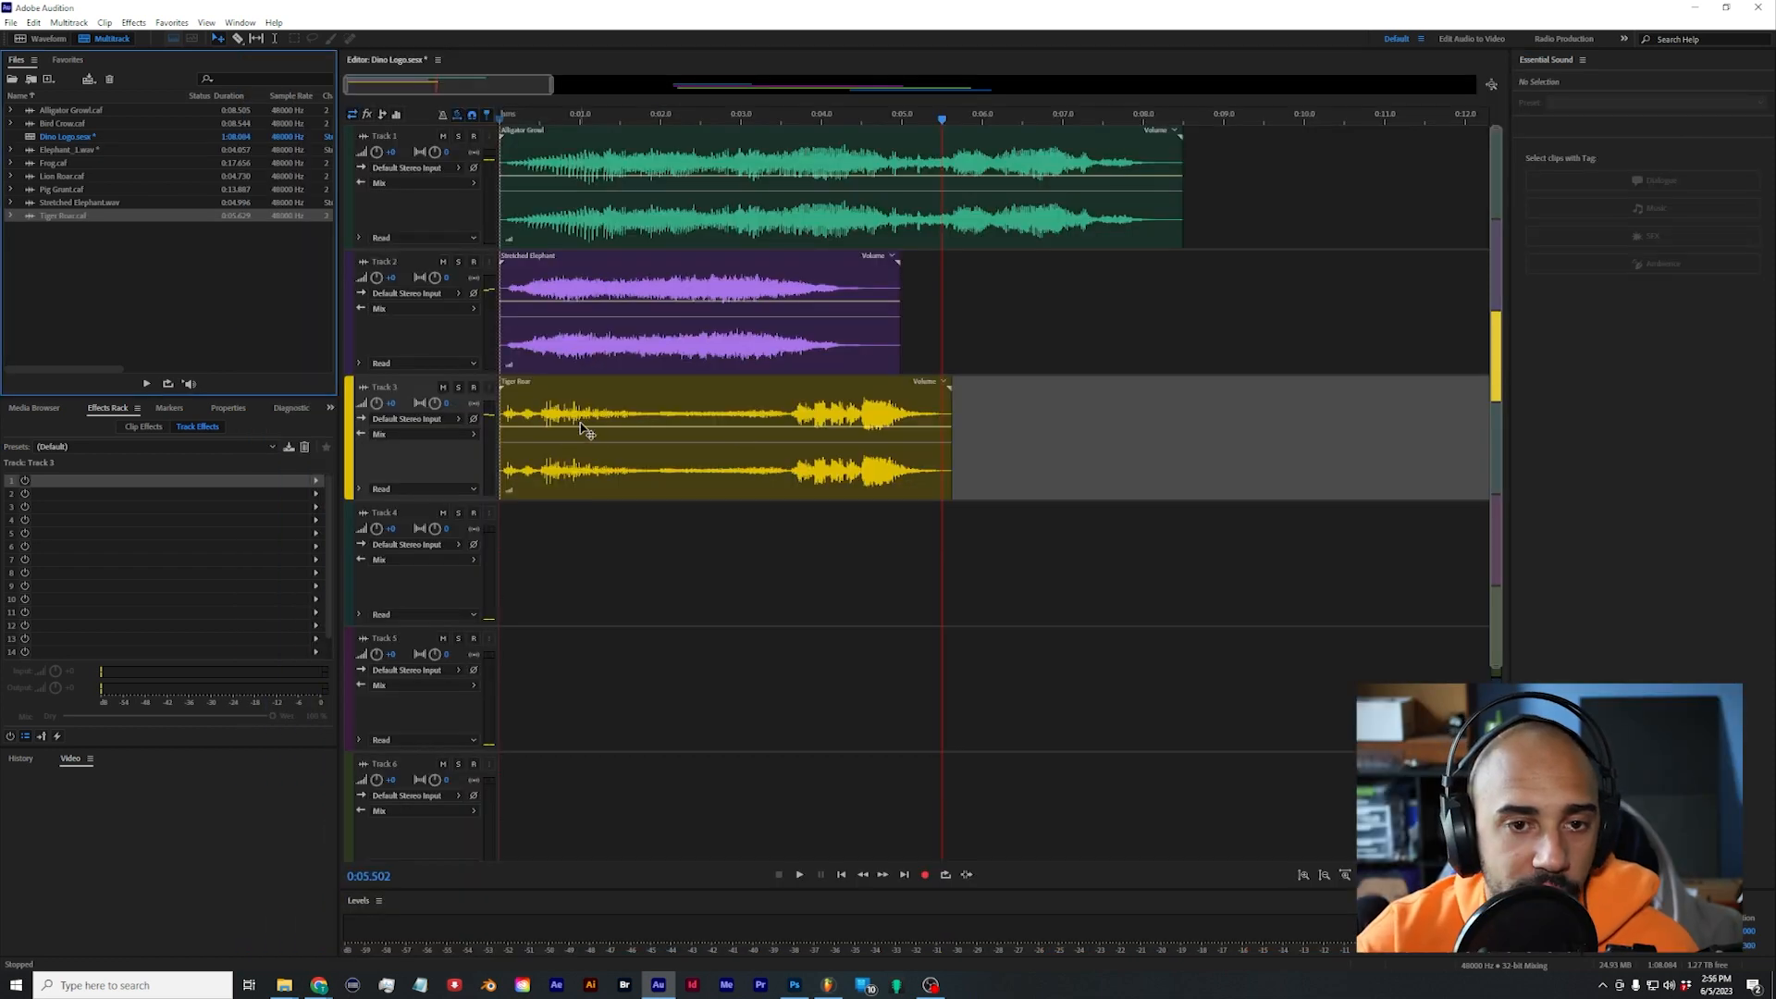
# Step: Place the Stretched Tiger Roar file at the start of Track 4 and delete the Stretched Elephant clip from Track 2
pyautogui.rightClick(592, 400)
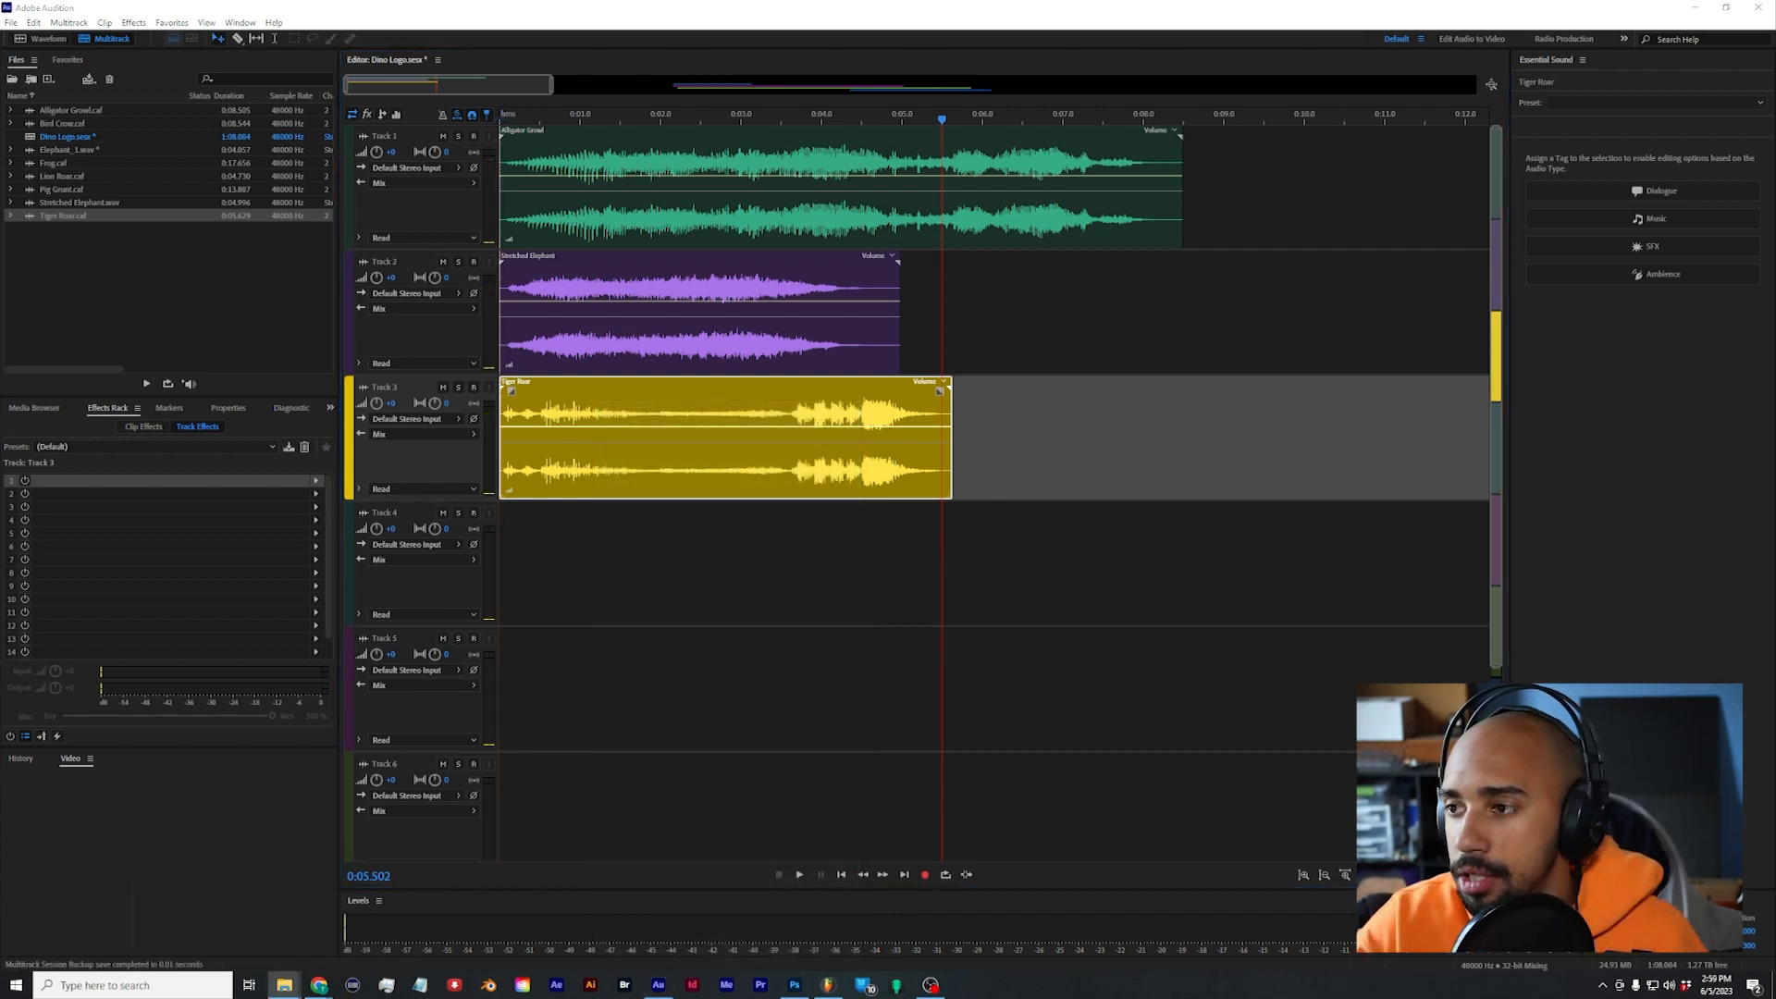
pyautogui.moveTo(1775, 592); pyautogui.dragTo(428, 602)
pyautogui.click(705, 339)
pyautogui.press('Delete')
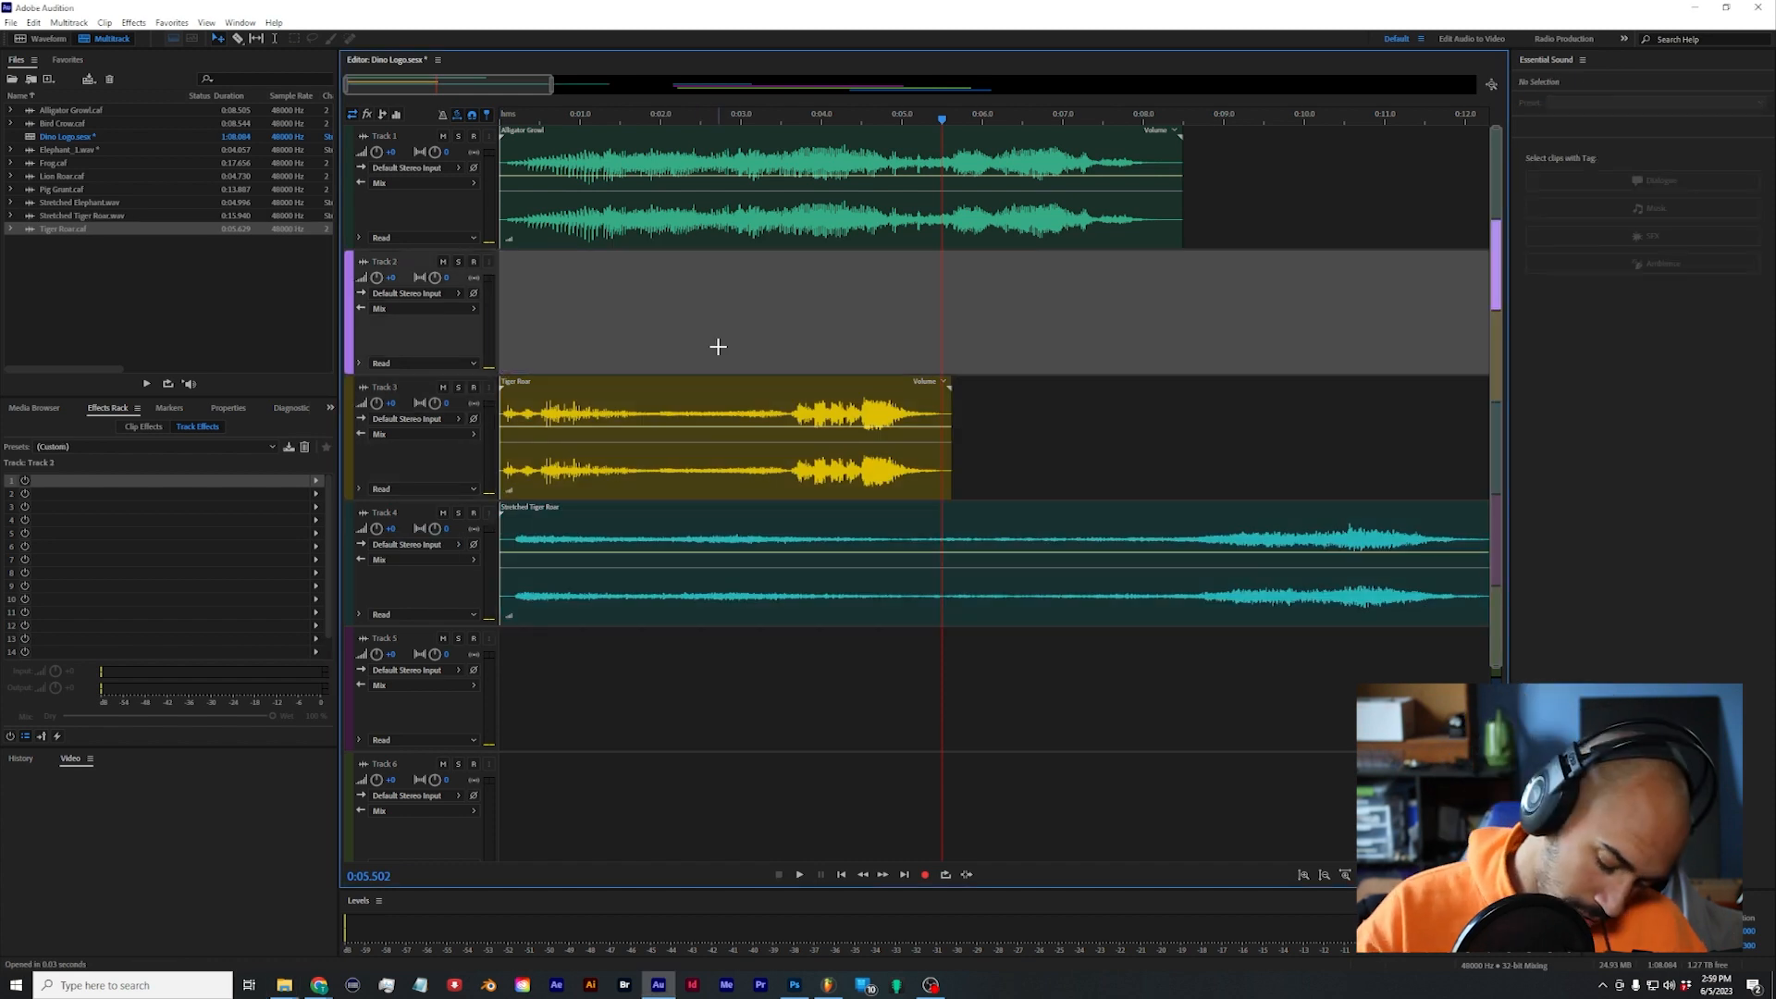
pyautogui.scroll(-2, 1154, 405)
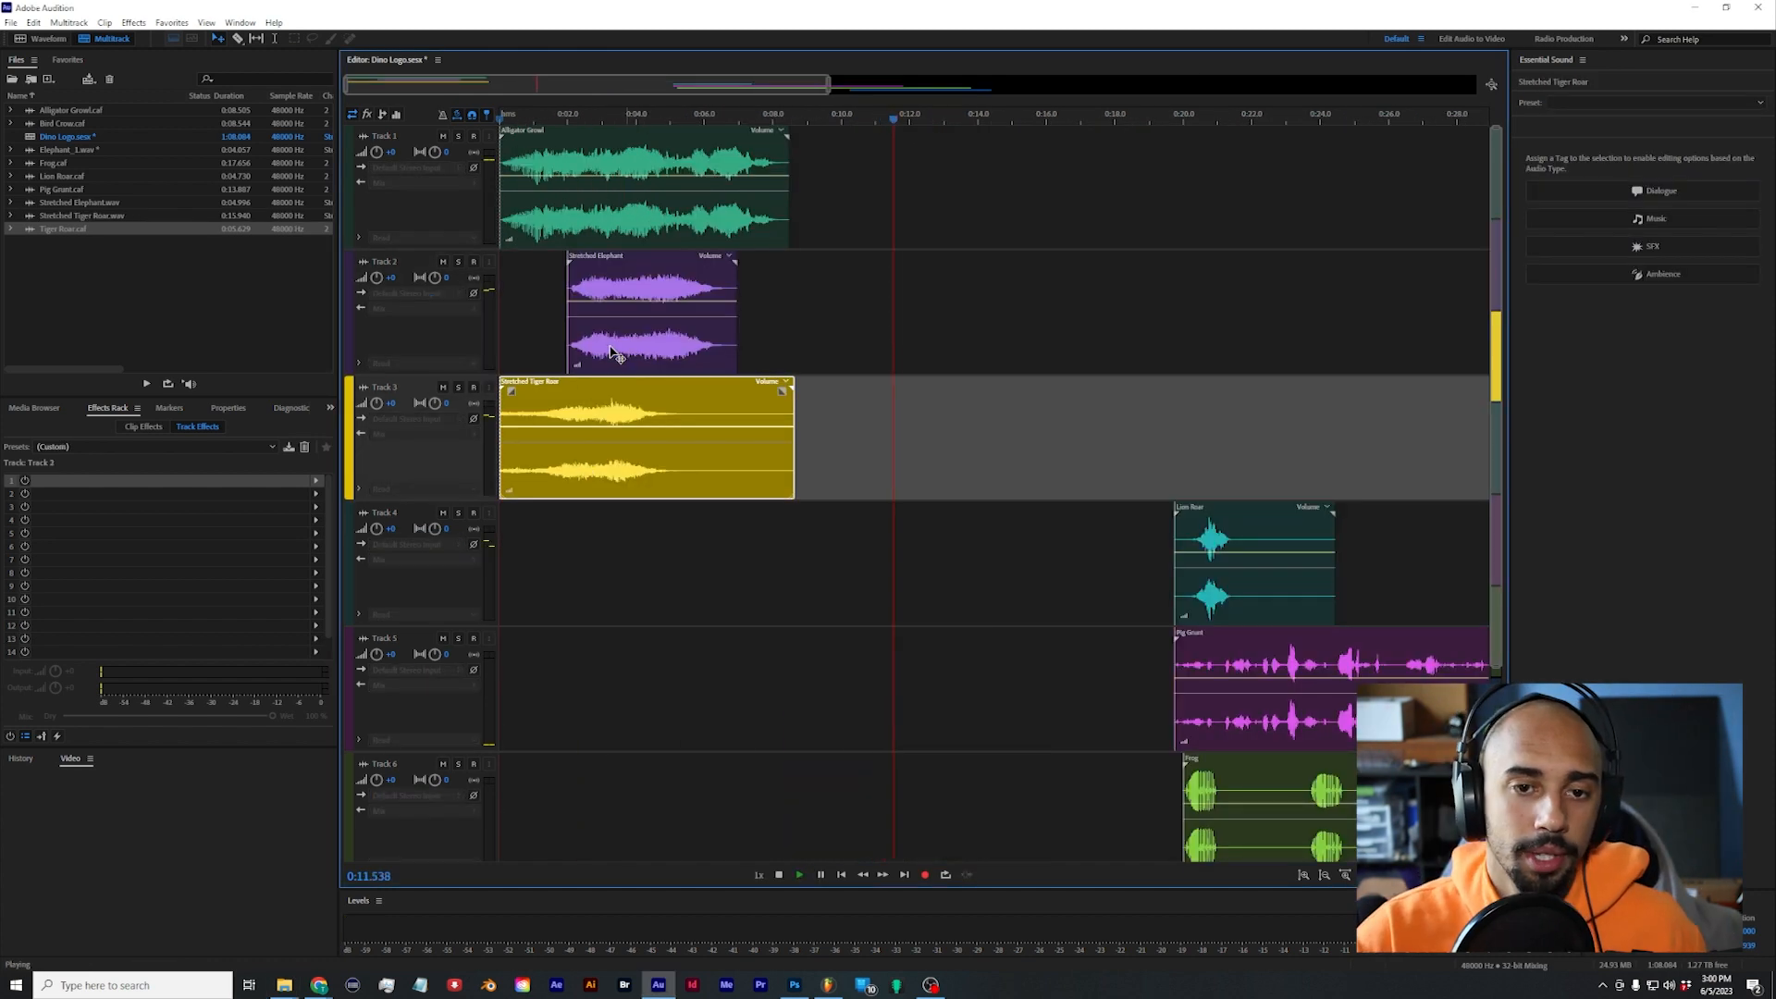
# Step: Move the Stretched Elephant clip to the session start and trim the Stretched Tiger Roar clip to end with it
pyautogui.moveTo(611, 351); pyautogui.dragTo(543, 351)
pyautogui.press('space')
pyautogui.press('space')
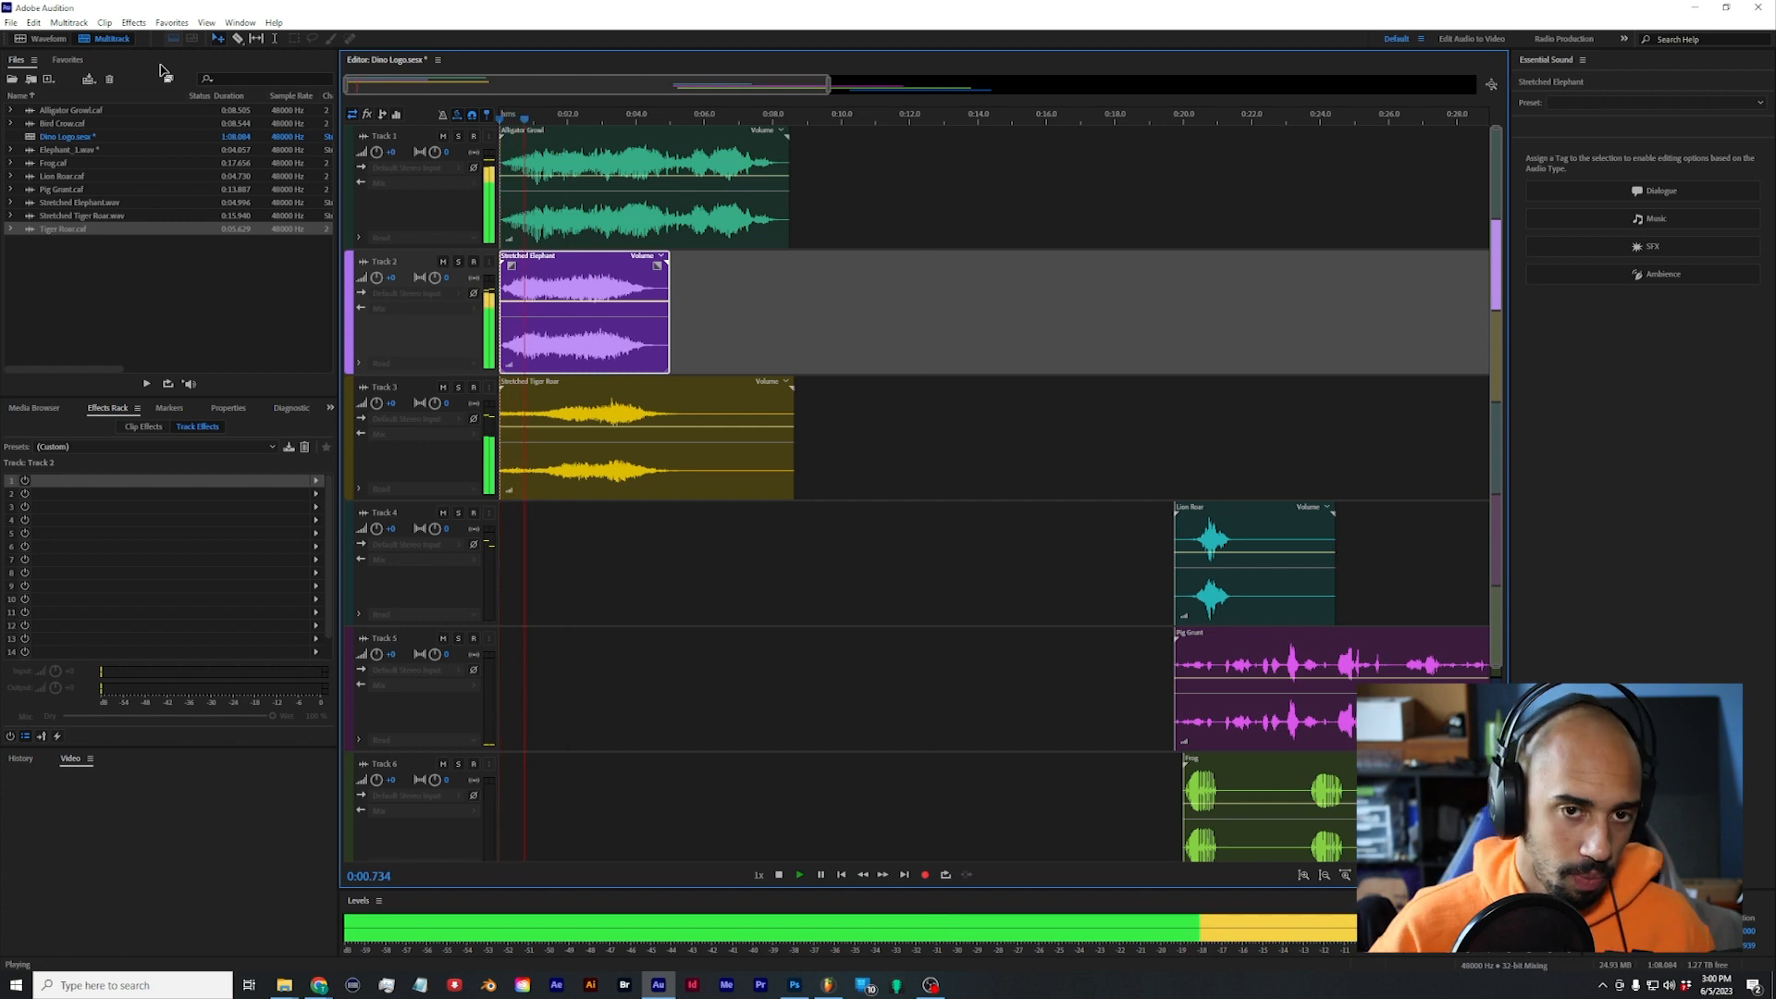
pyautogui.press('space')
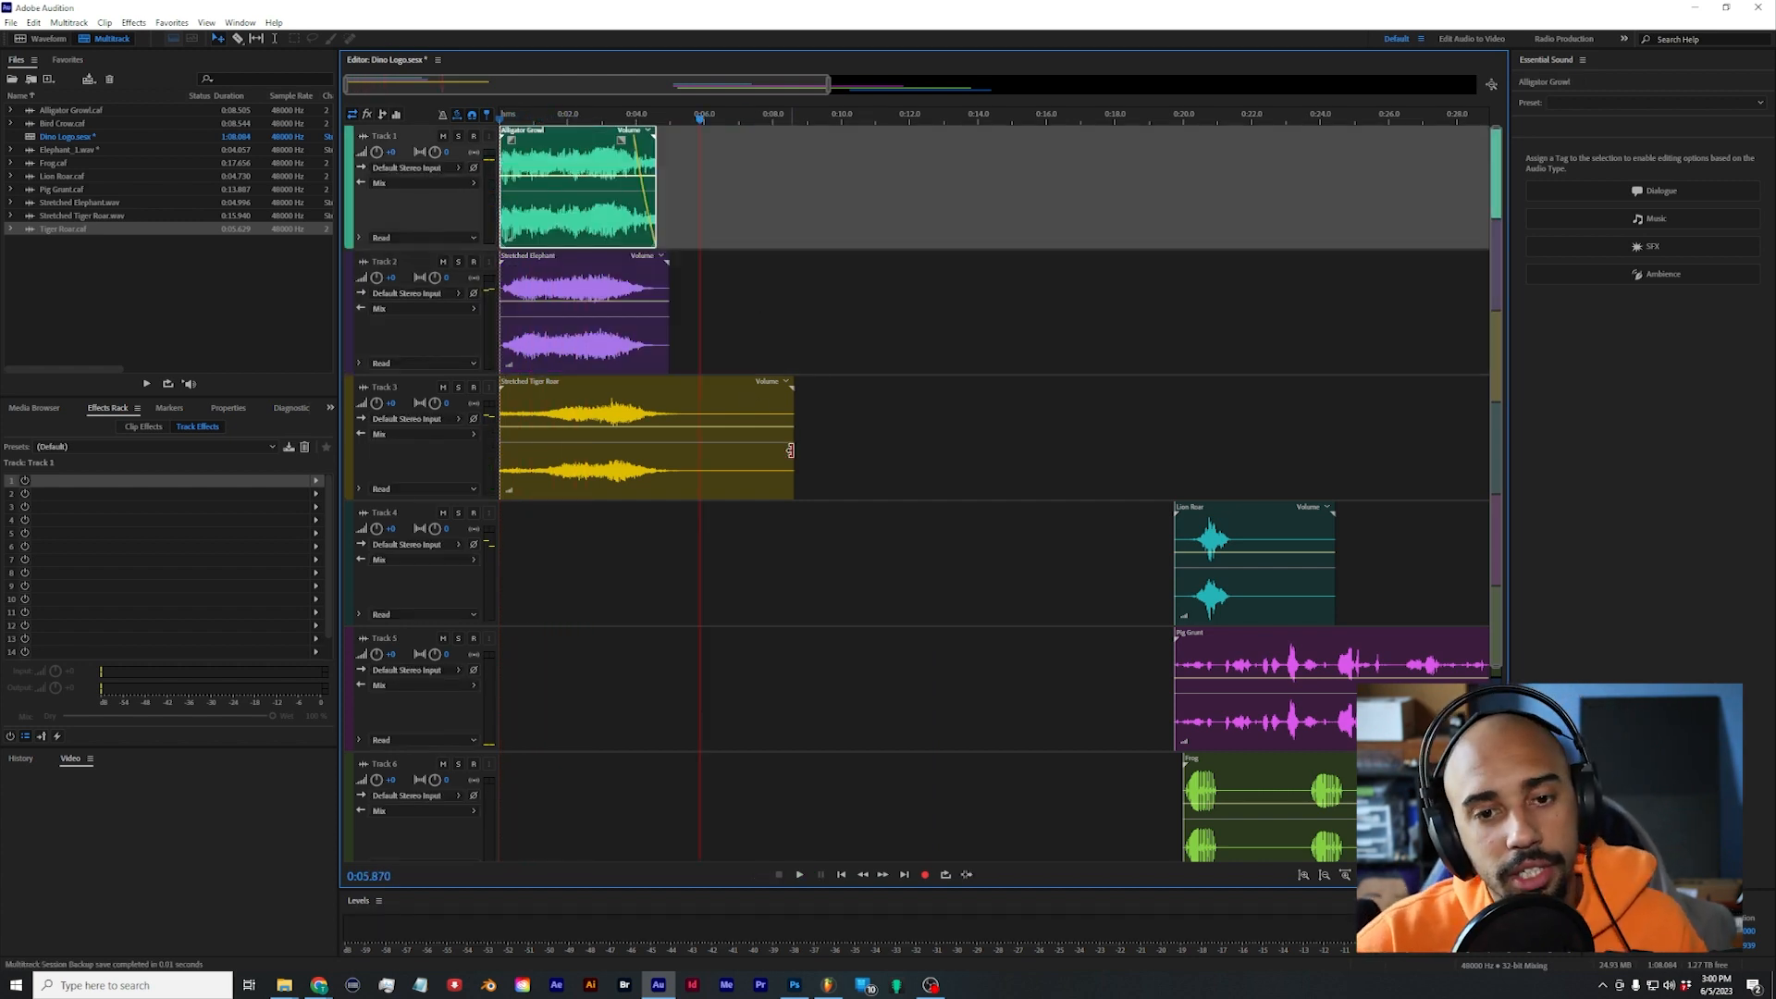
pyautogui.moveTo(790, 450); pyautogui.dragTo(671, 442)
pyautogui.scroll(2, 961, 482)
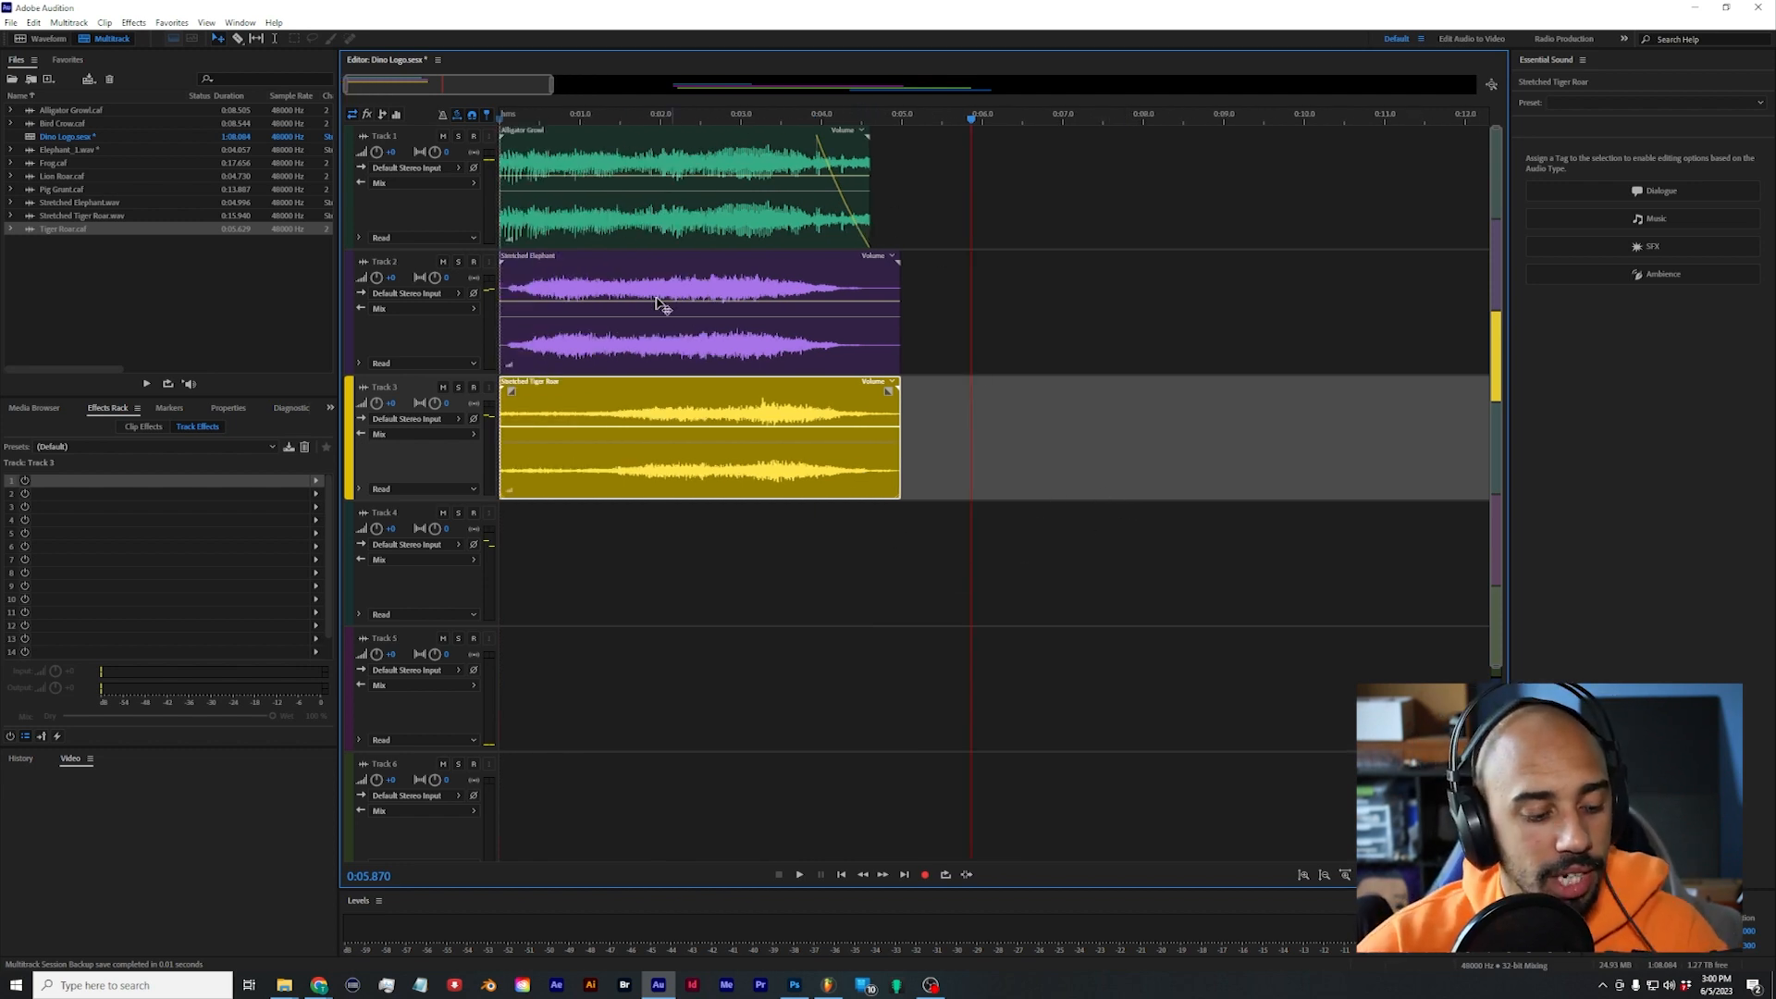
# Step: Apply a high-precision Pitch Shifter of 1 semitone to the Stretched Elephant clip and close the effect window
pyautogui.click(316, 480)
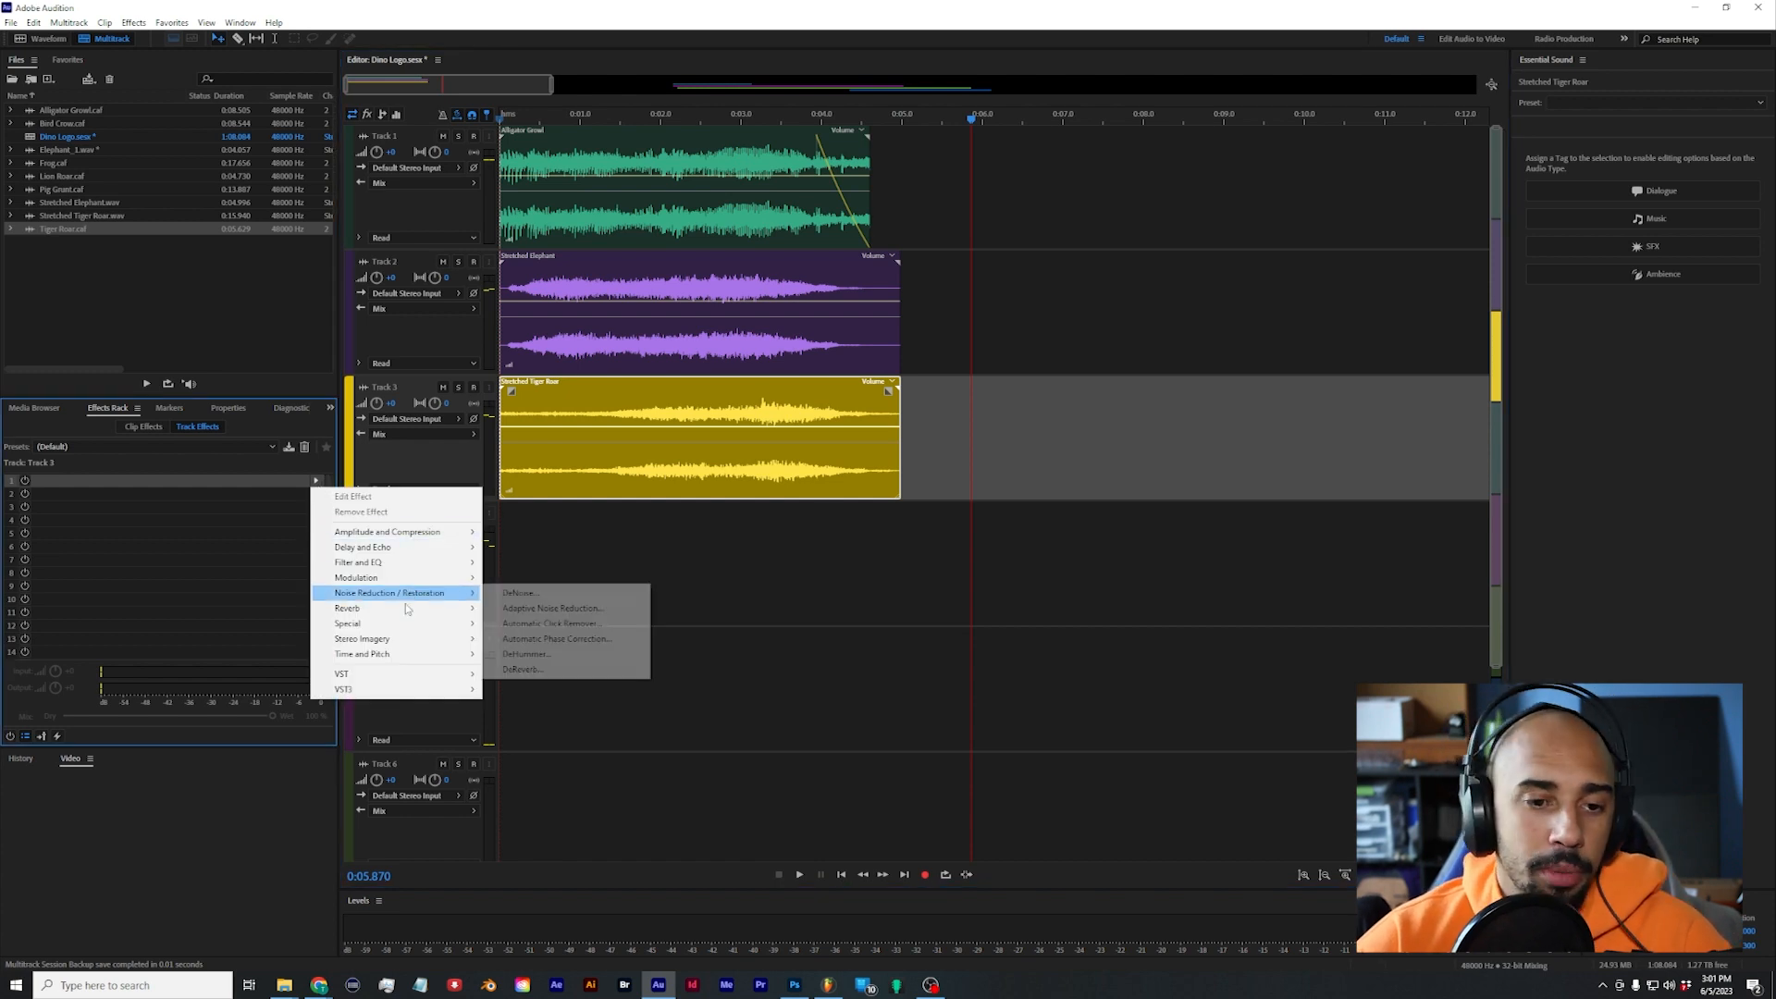
pyautogui.moveTo(380, 654)
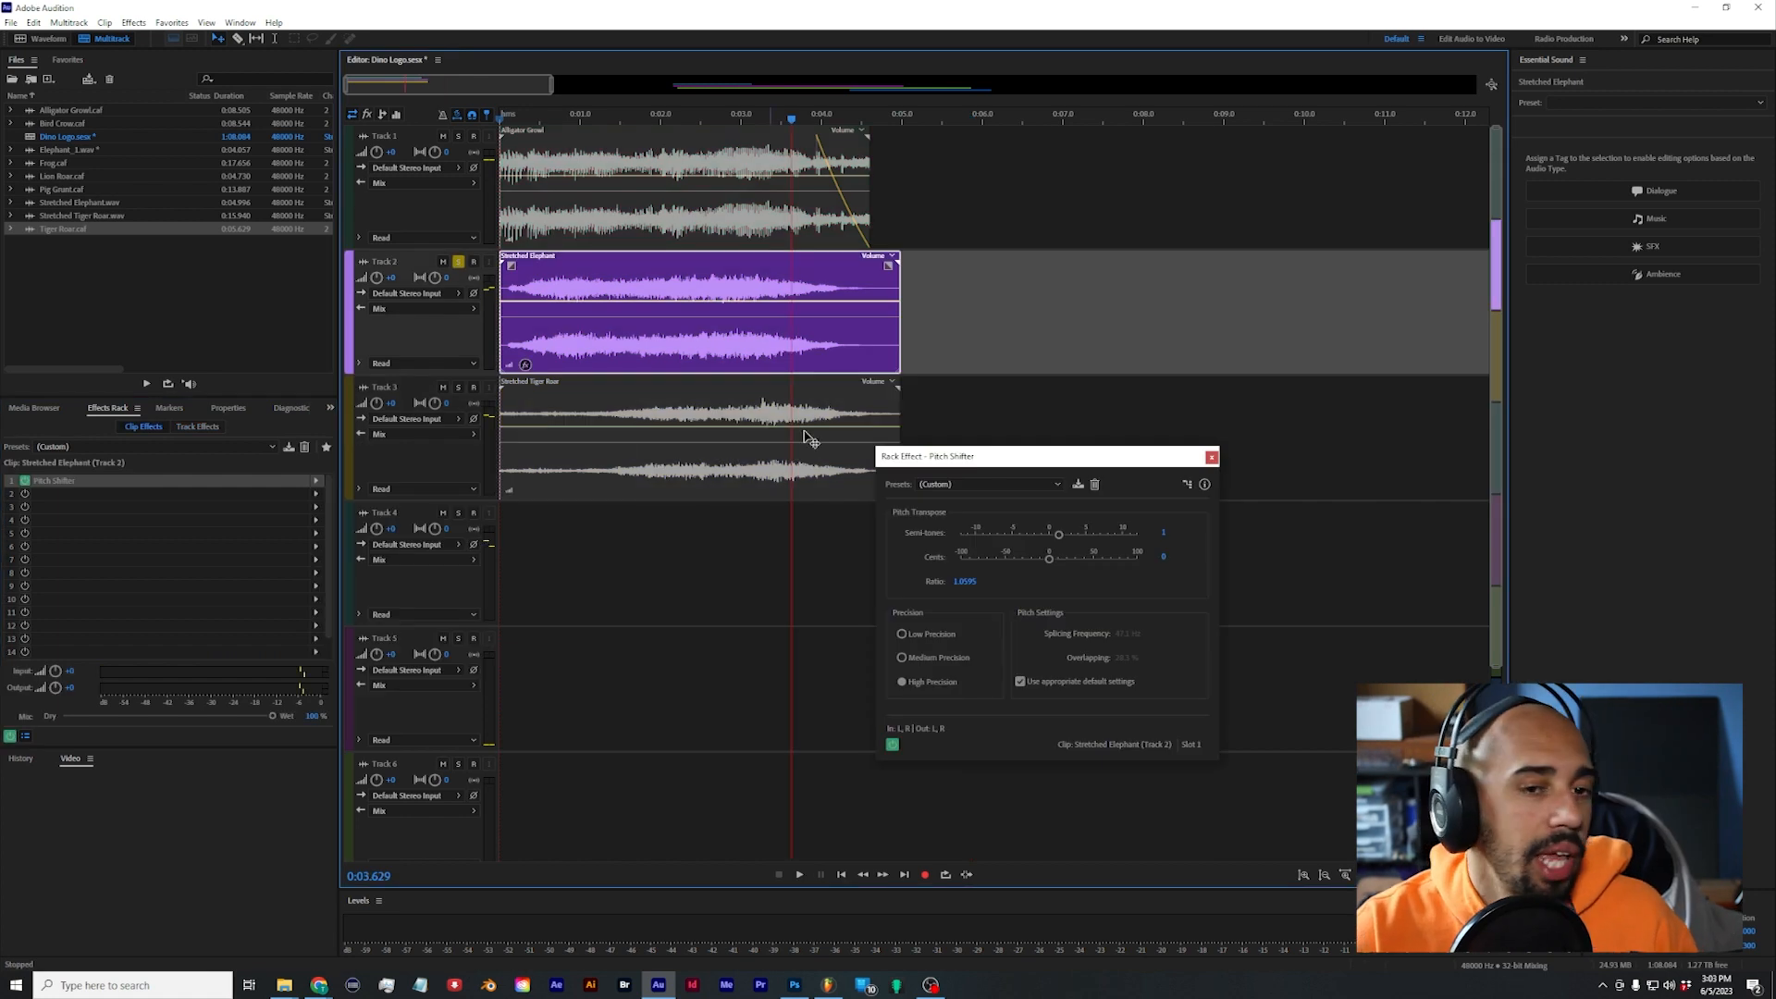
pyautogui.click(1211, 456)
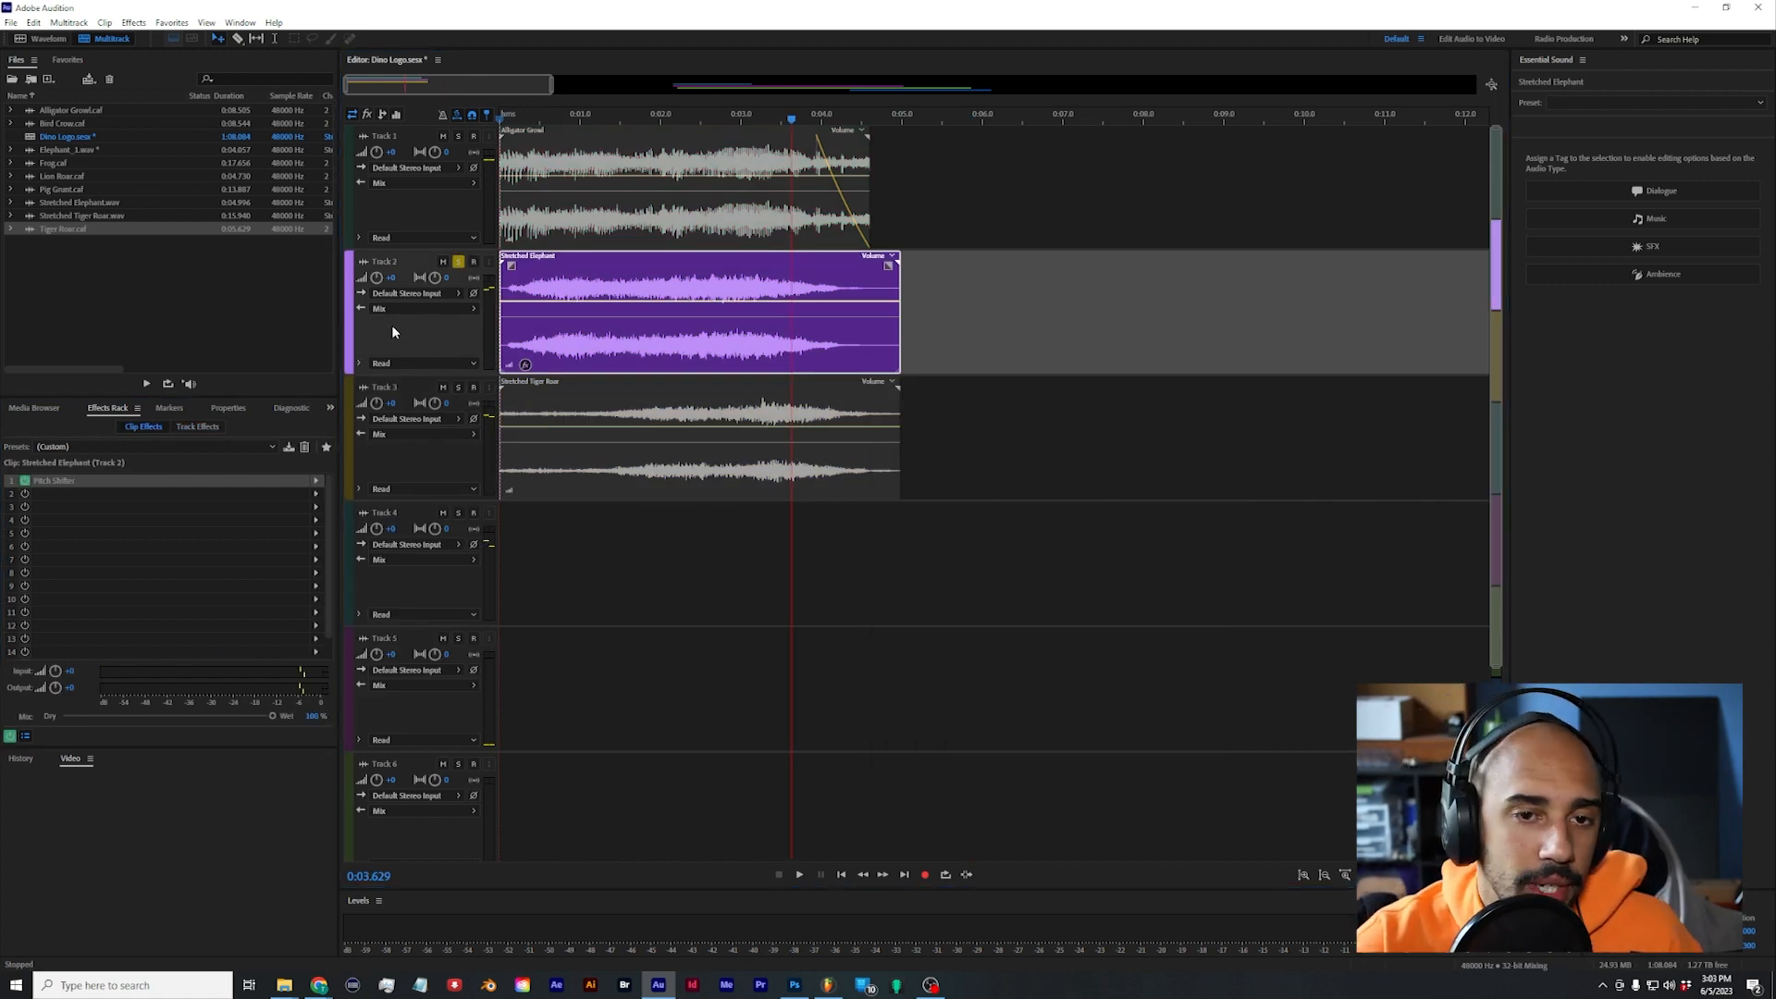
# Step: Switch the solo from Track 2 to Track 3 and play the Stretched Tiger Roar clip from the session start
pyautogui.click(458, 262)
pyautogui.click(458, 387)
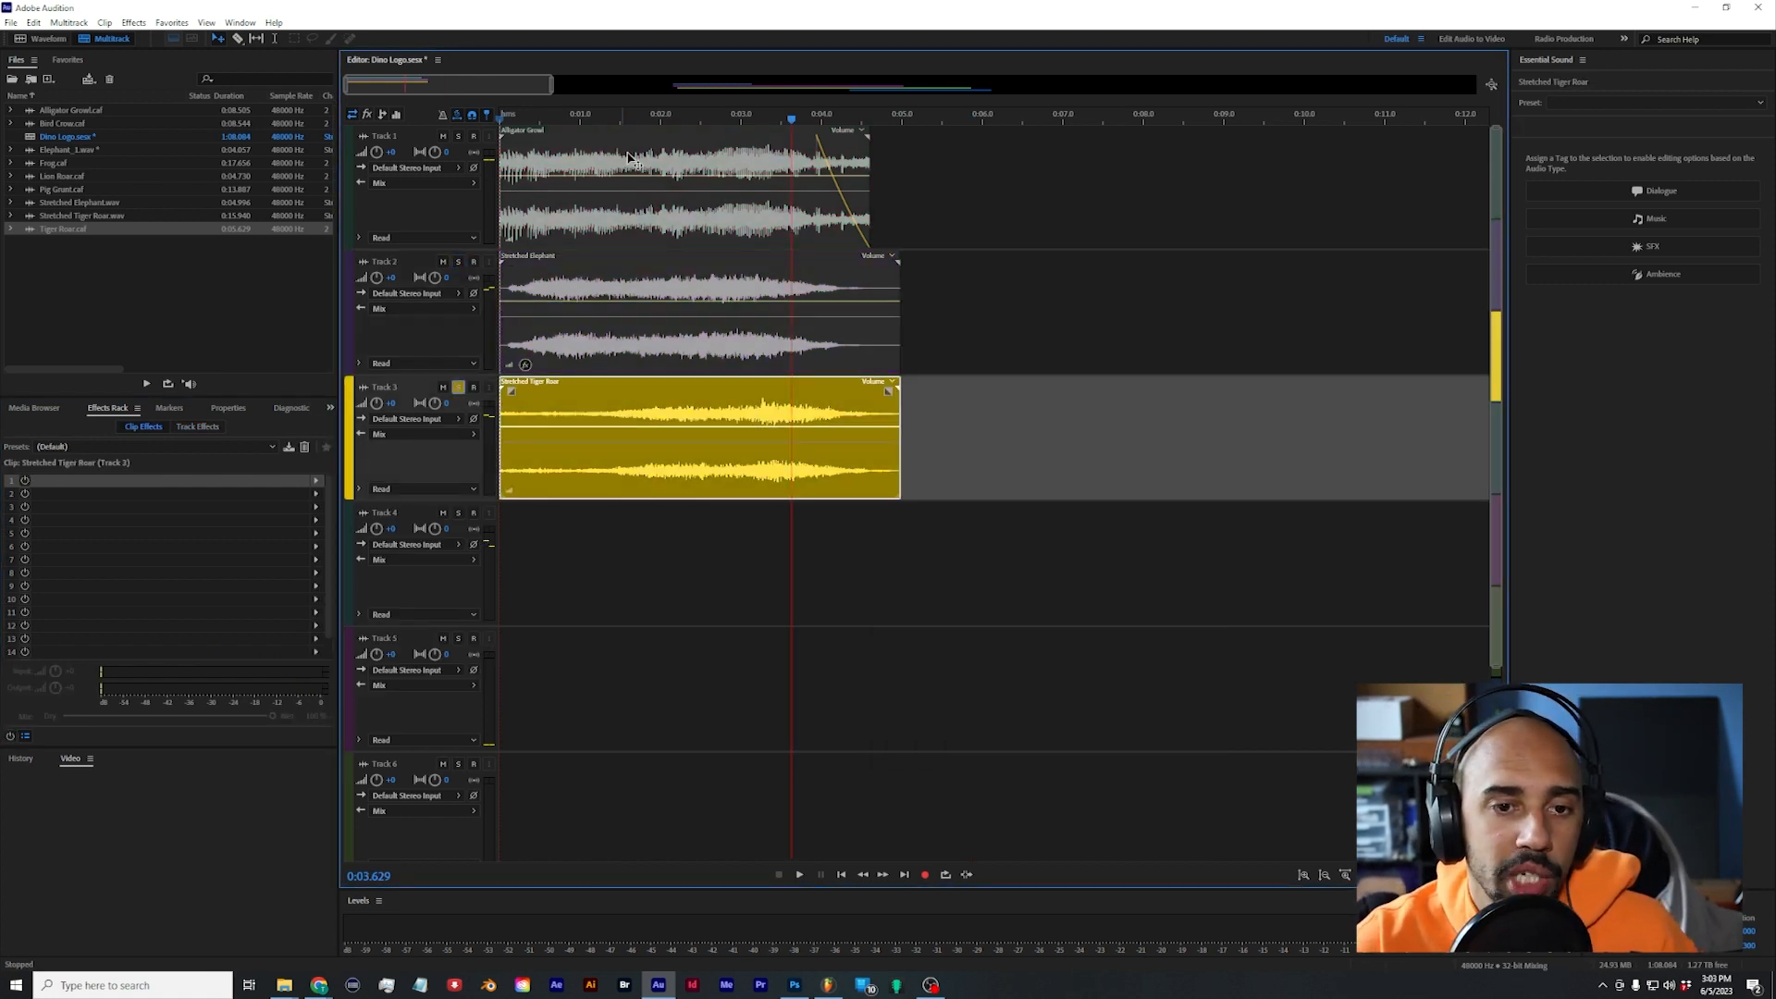
pyautogui.click(500, 118)
pyautogui.press('space')
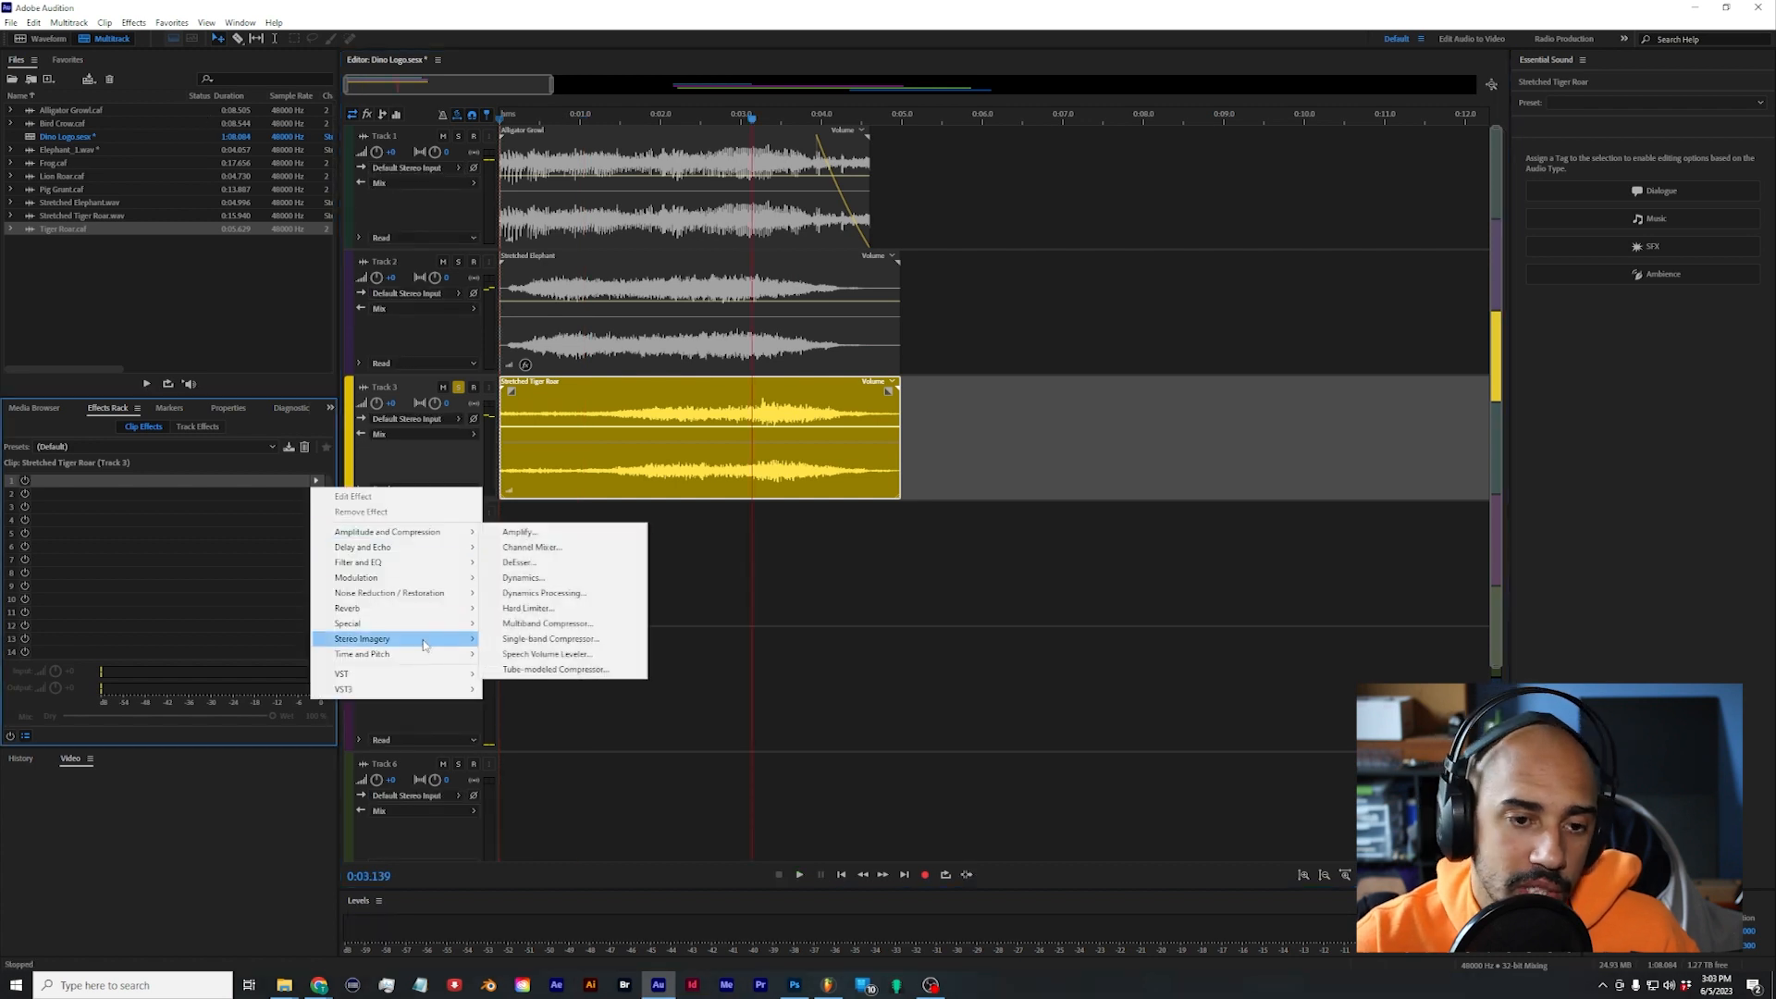
# Step: Add a high-precision Pitch Shifter of 3 semitones to the Stretched Tiger Roar clip and play the result
pyautogui.moveTo(407, 654)
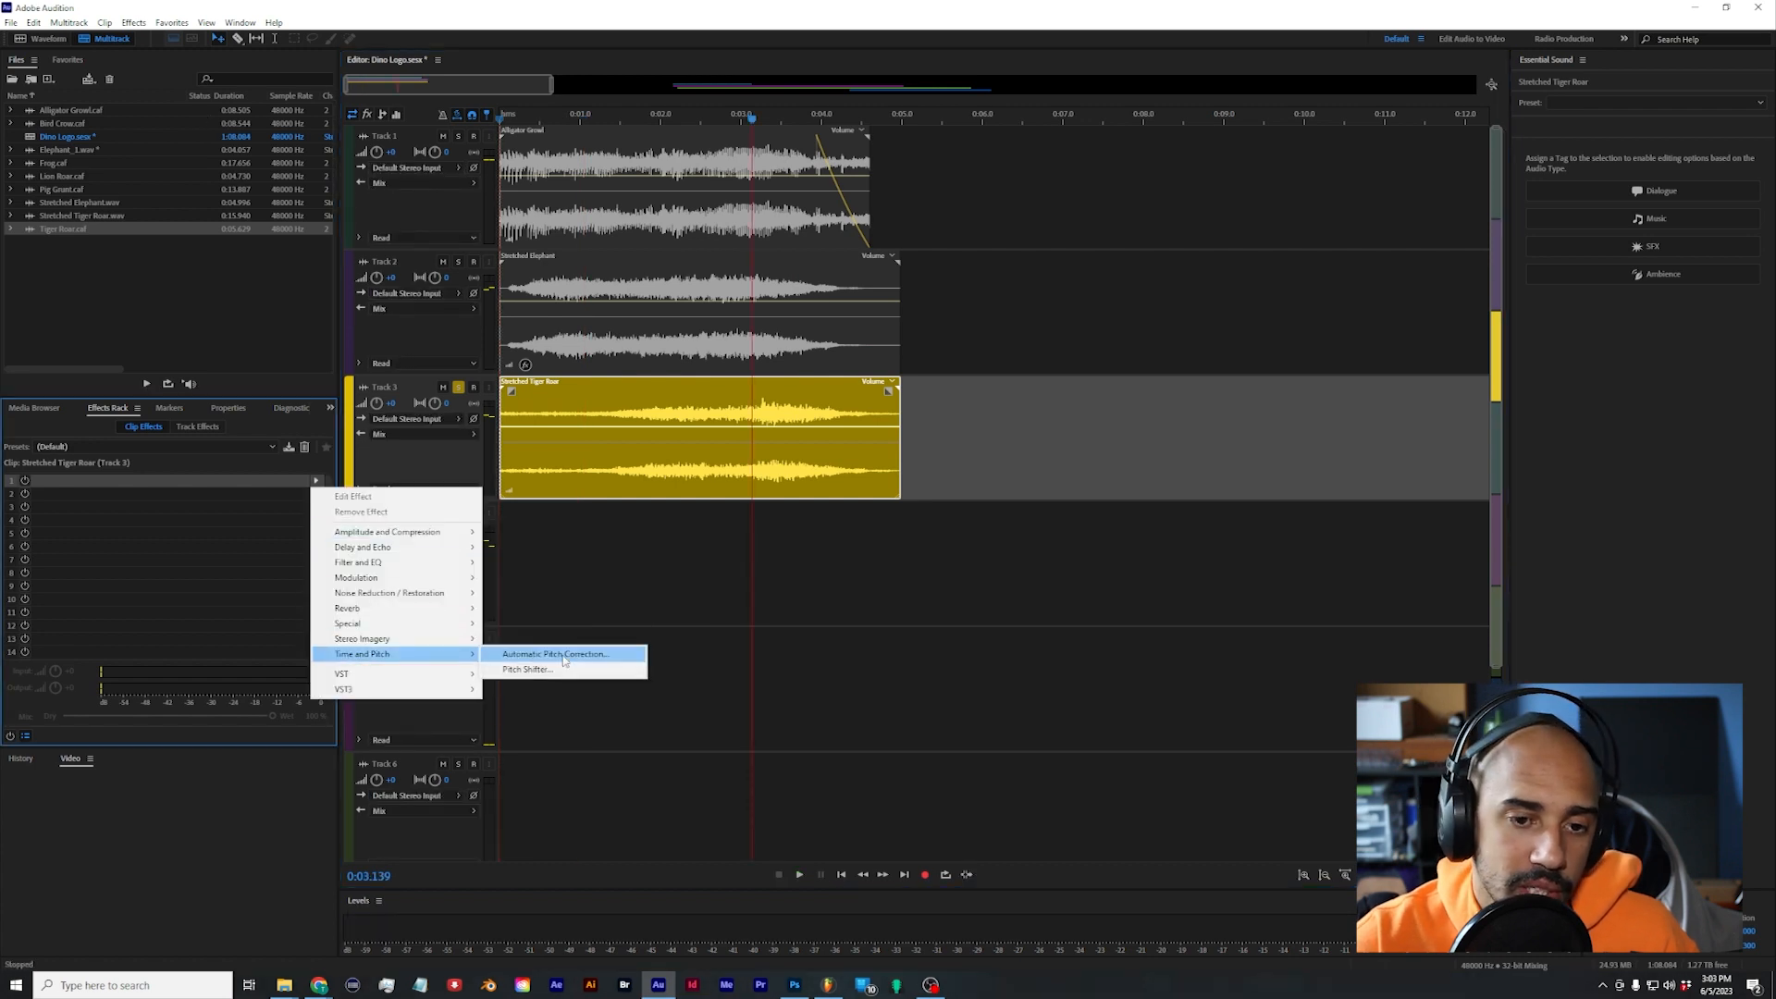
pyautogui.click(588, 669)
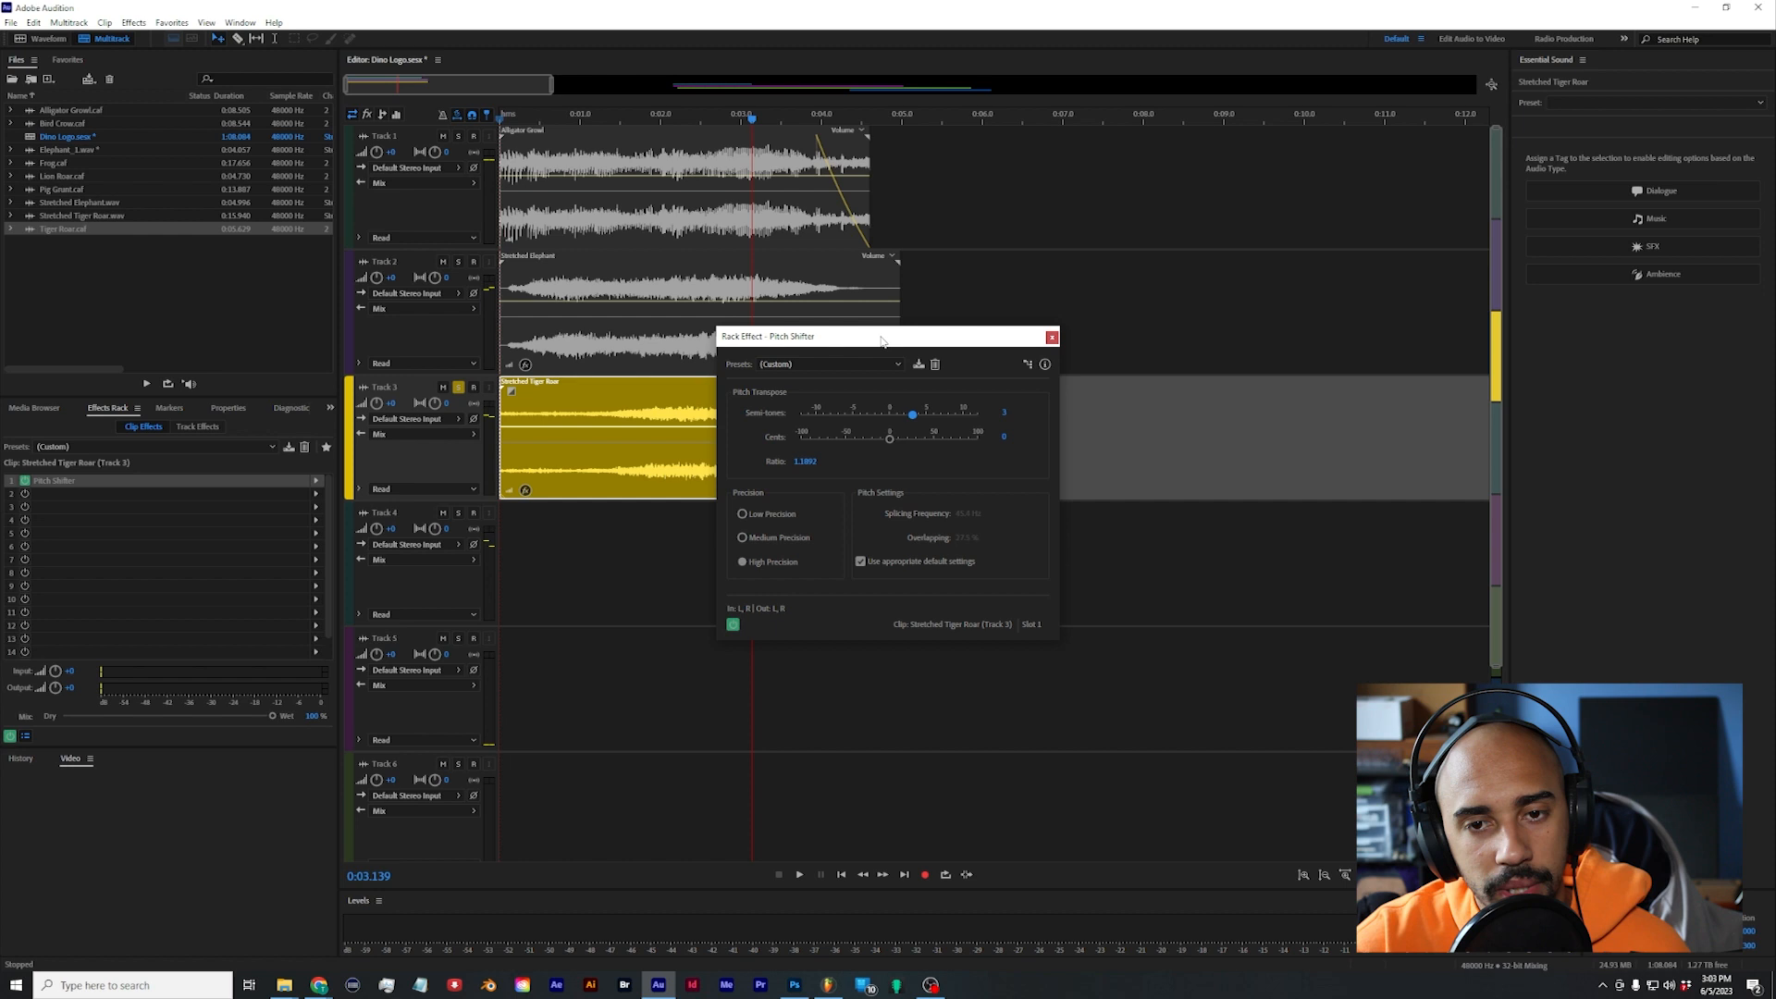
pyautogui.moveTo(886, 339); pyautogui.dragTo(1074, 393)
pyautogui.press('space')
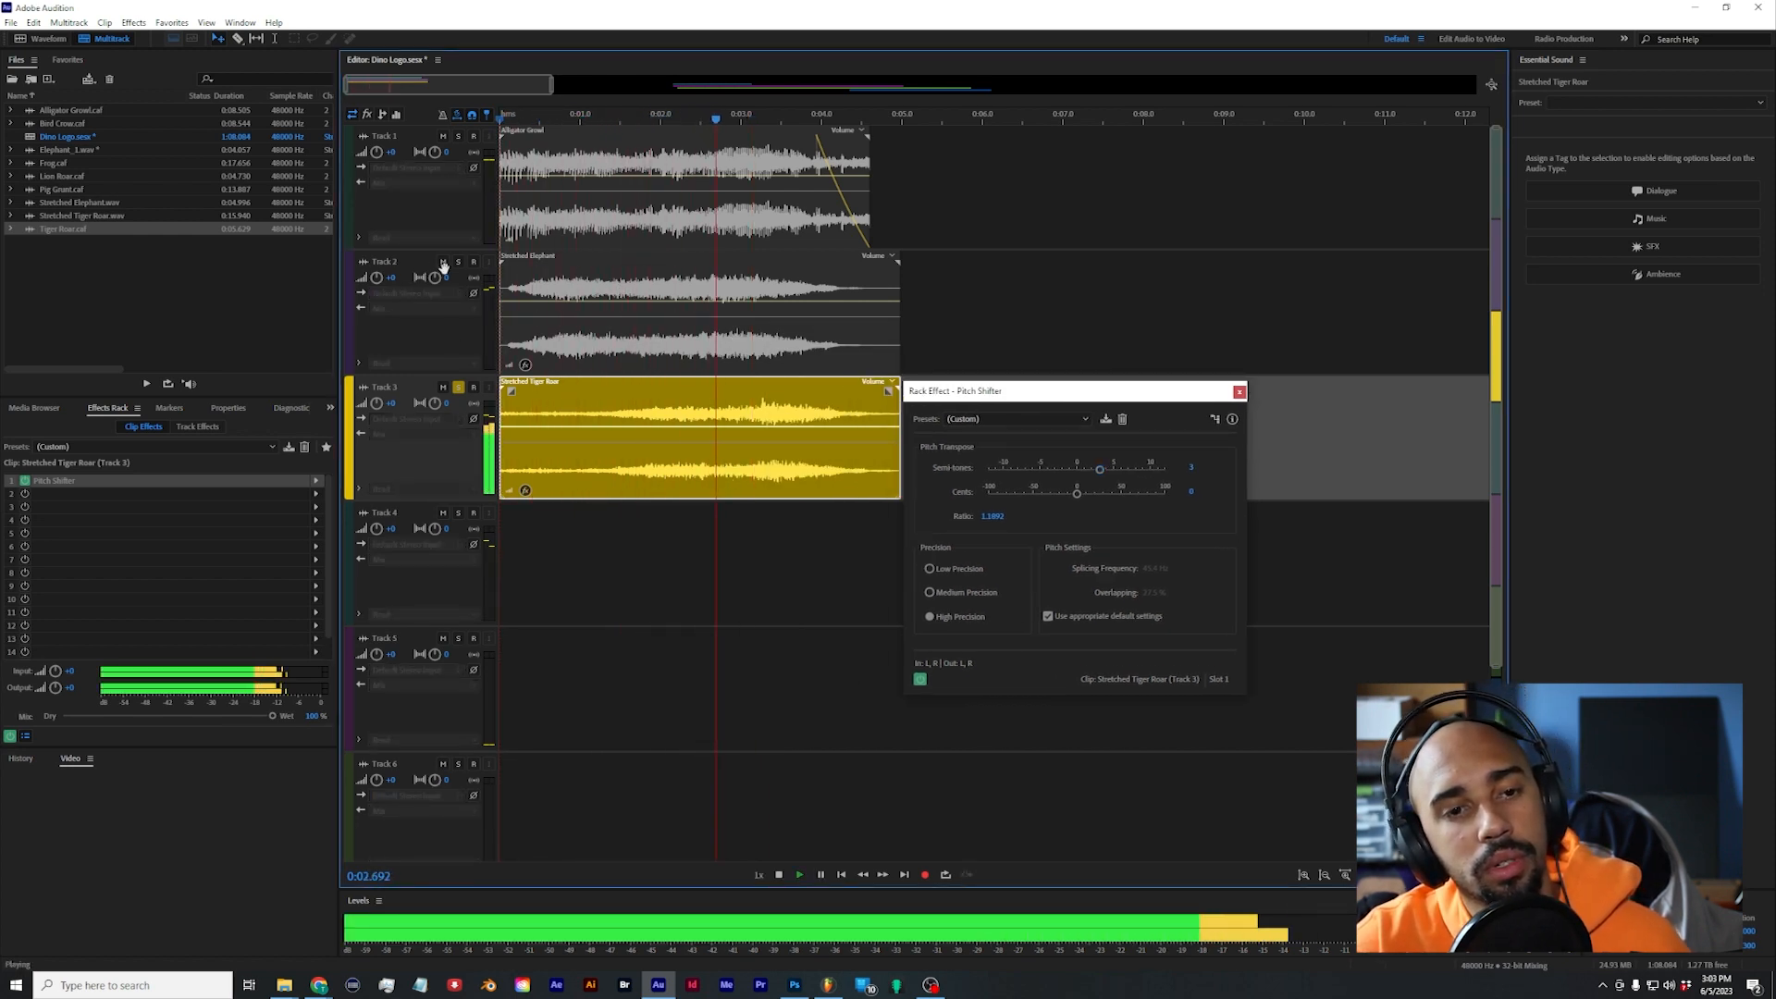
pyautogui.press('space')
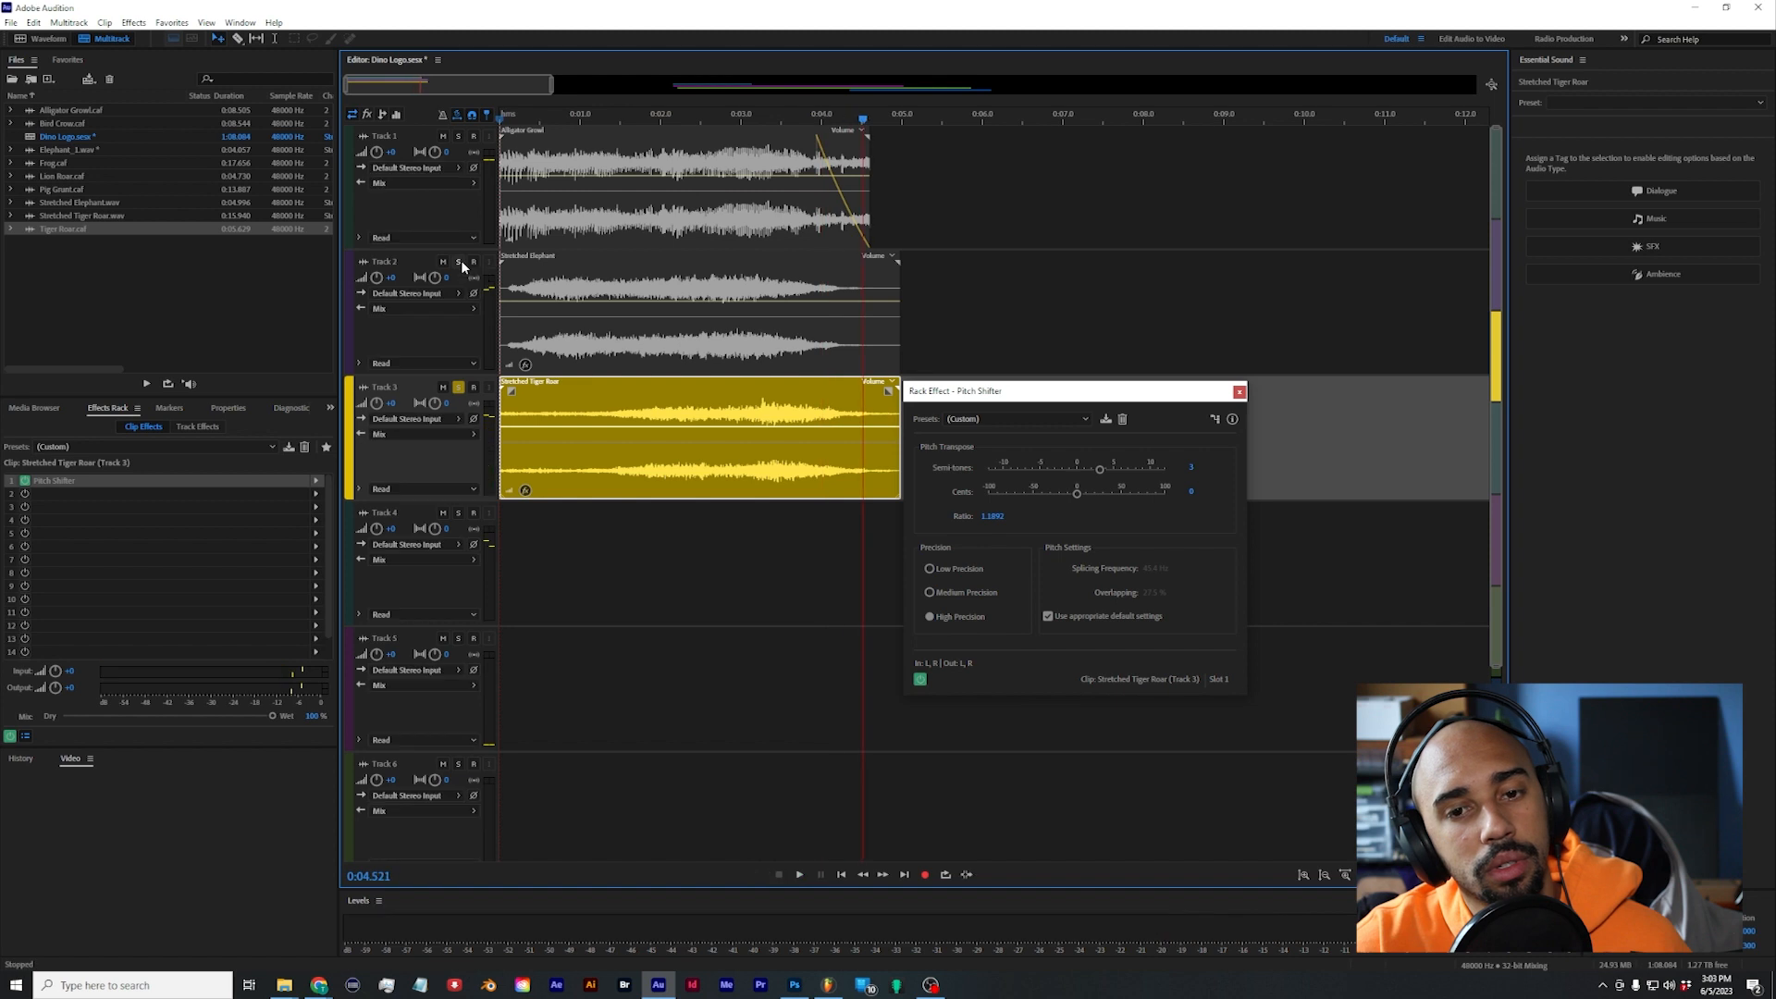
# Step: Solo Track 2 together with Track 3 and listen to the elephant and tiger layers combined
pyautogui.click(458, 262)
pyautogui.press('space')
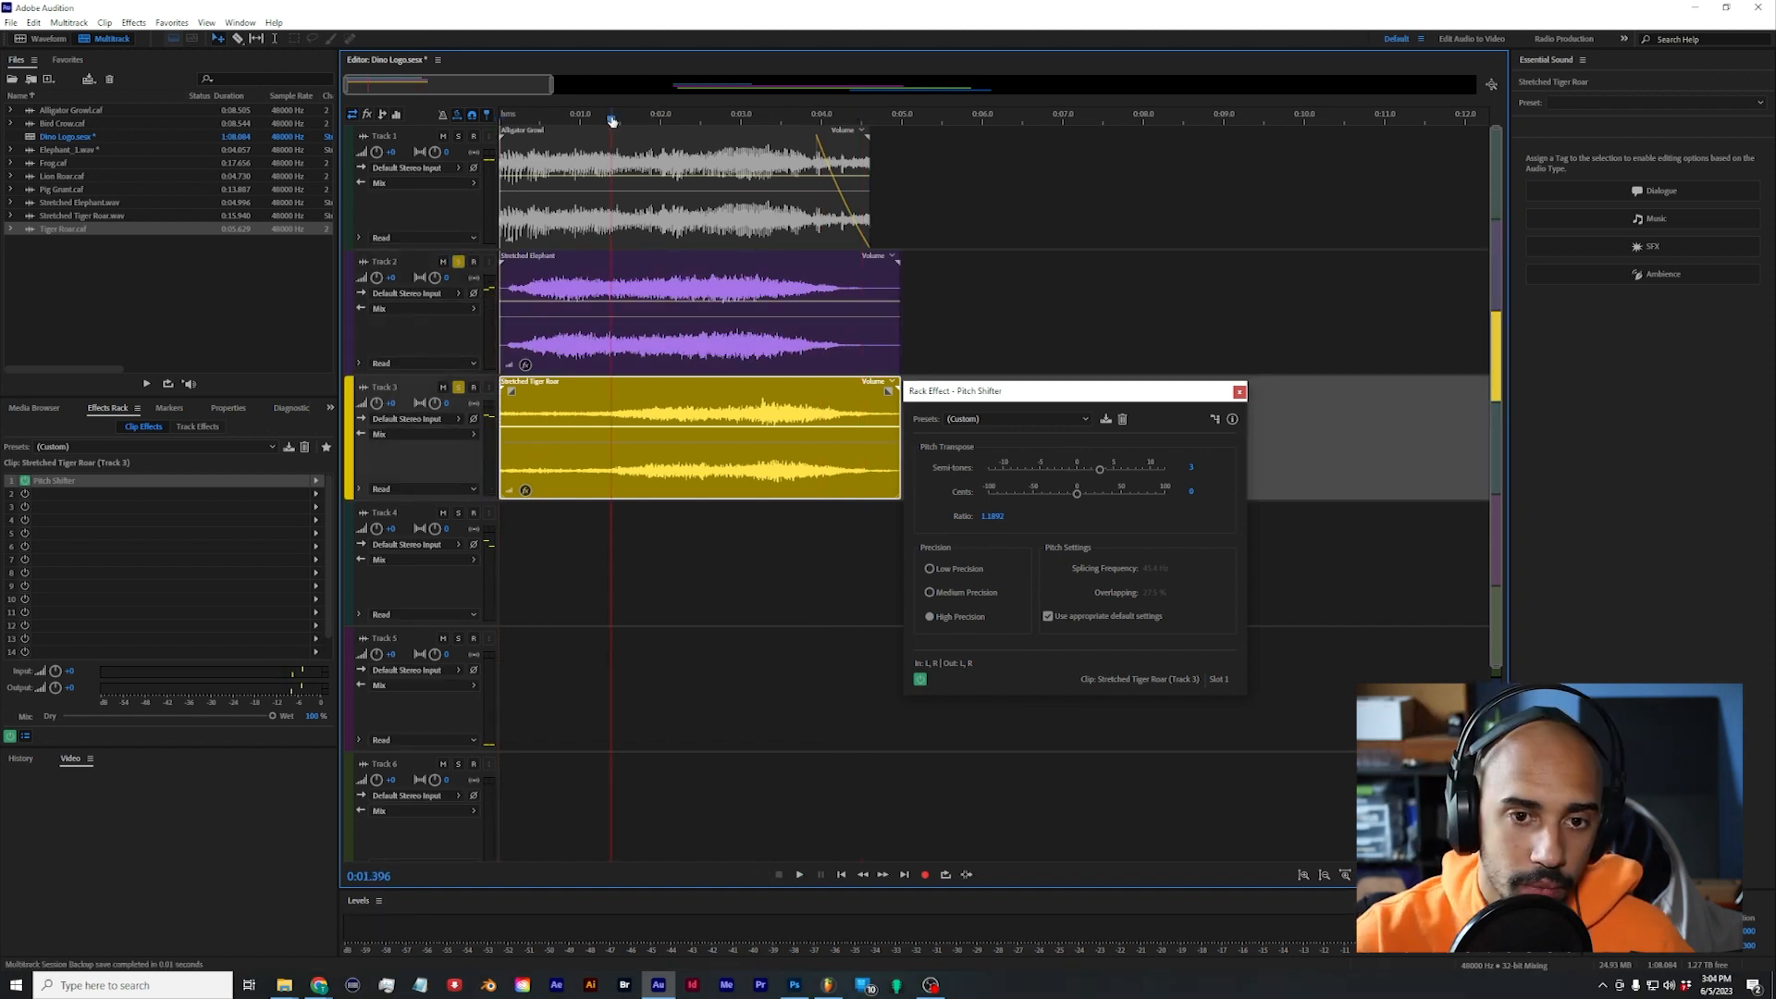
pyautogui.press('space')
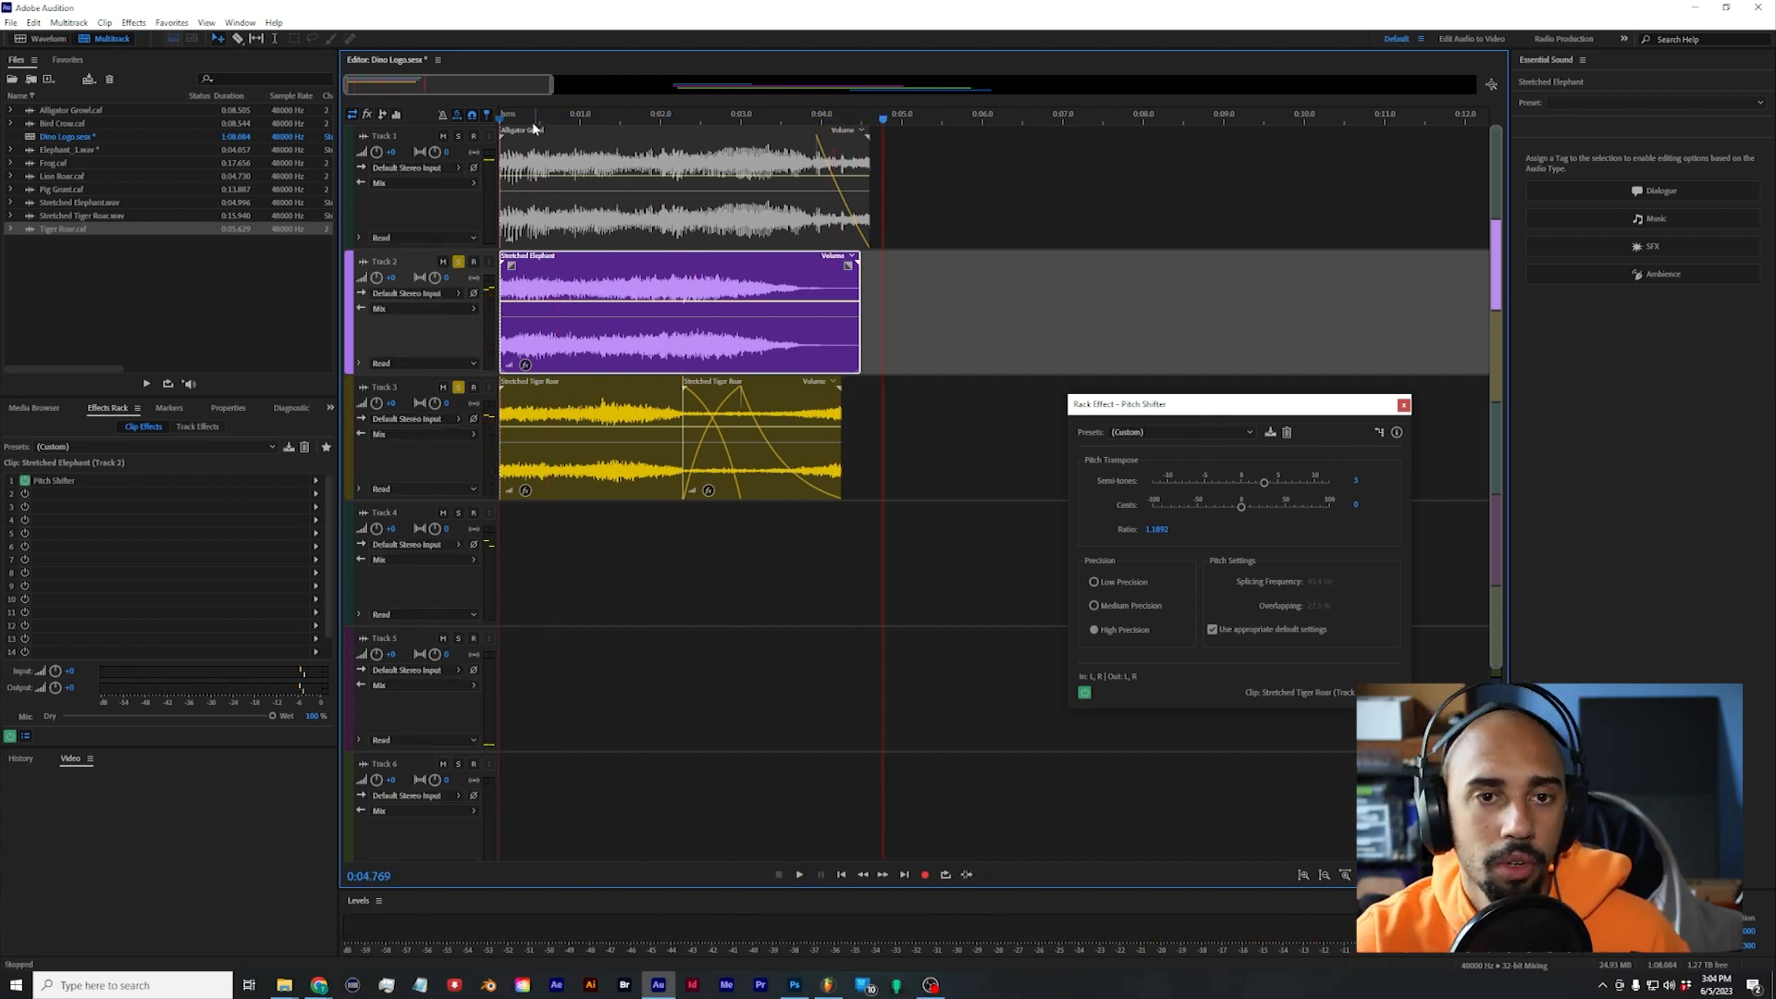
pyautogui.press('space')
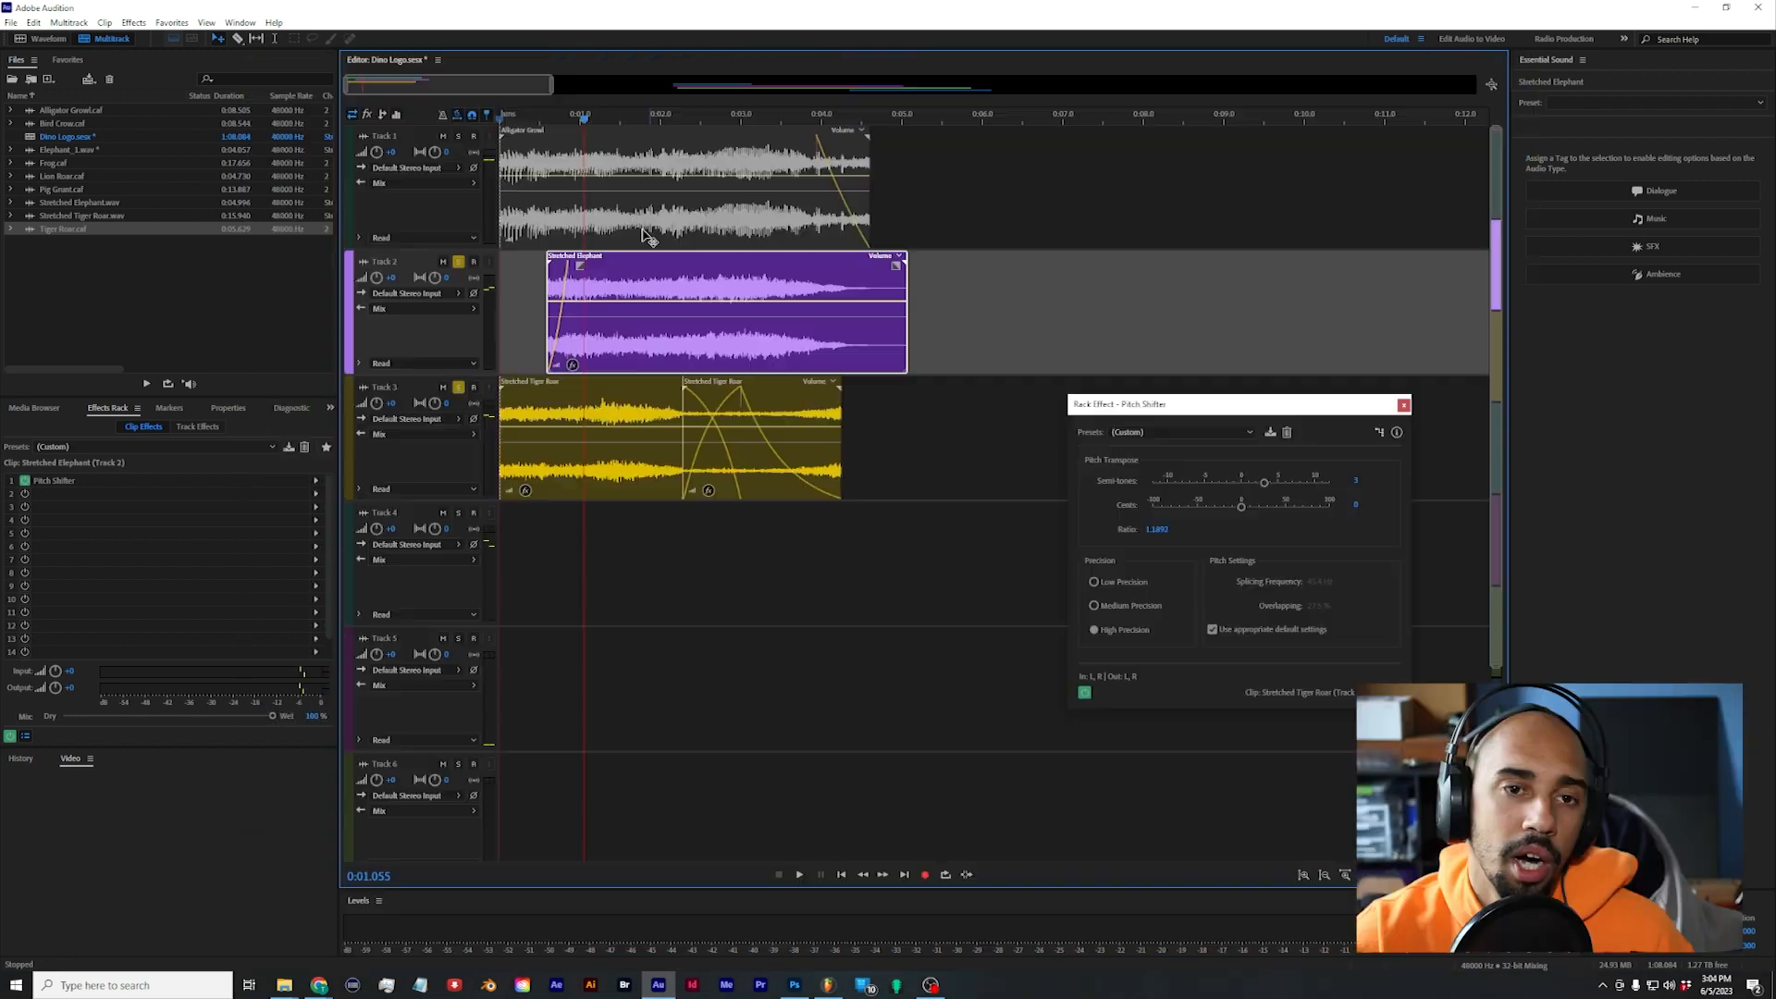
# Step: Turn off solo on Tracks 2 and 3 and play all the layers from the session start
pyautogui.click(442, 136)
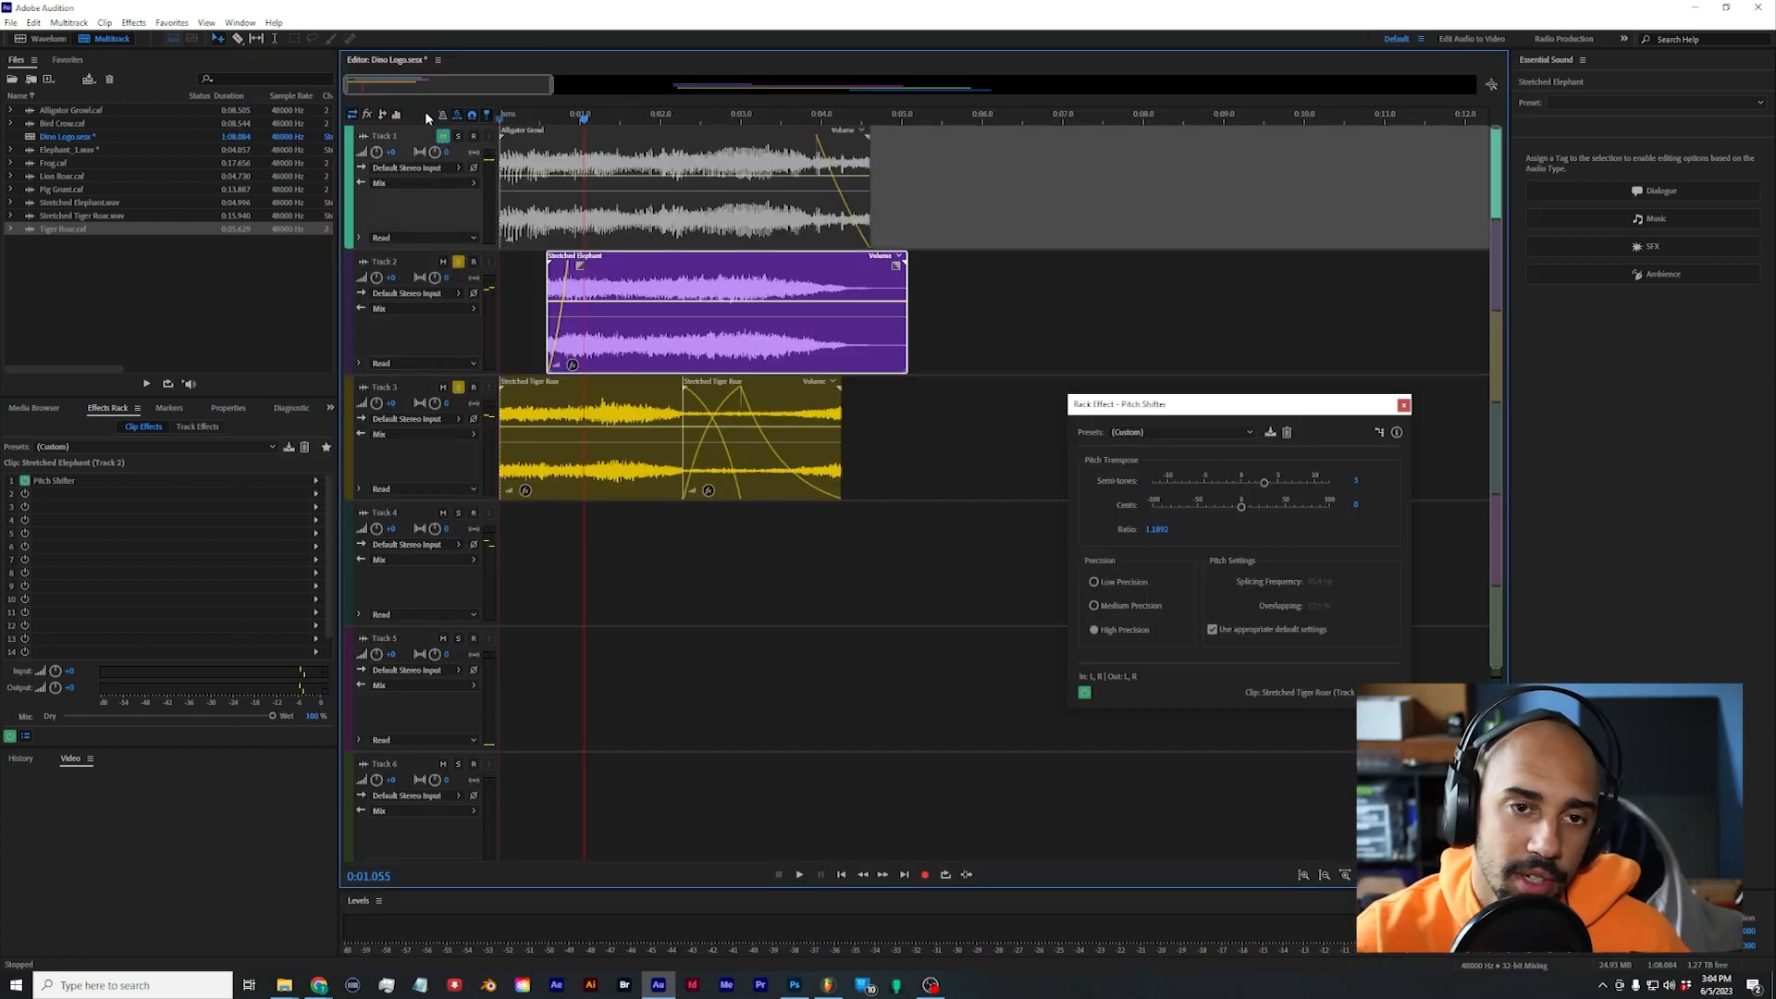
pyautogui.click(583, 220)
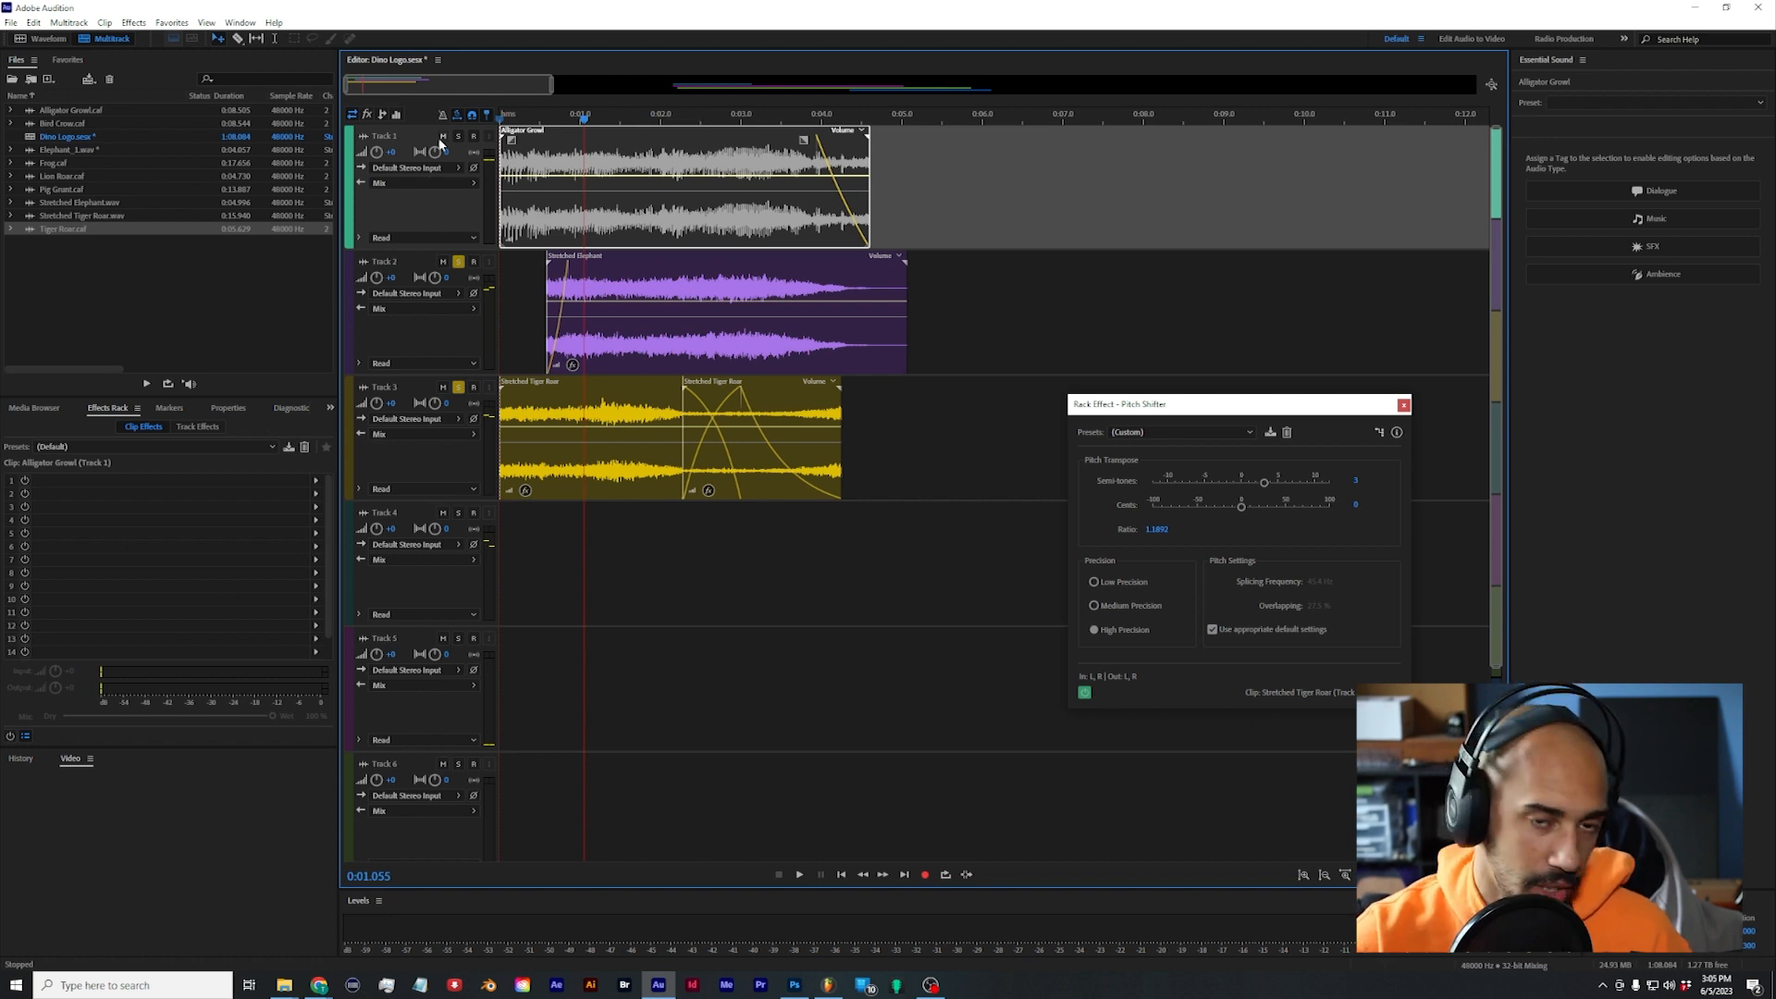
pyautogui.click(459, 263)
pyautogui.click(459, 387)
pyautogui.moveTo(586, 114); pyautogui.dragTo(463, 103)
pyautogui.press('space')
pyautogui.press('space')
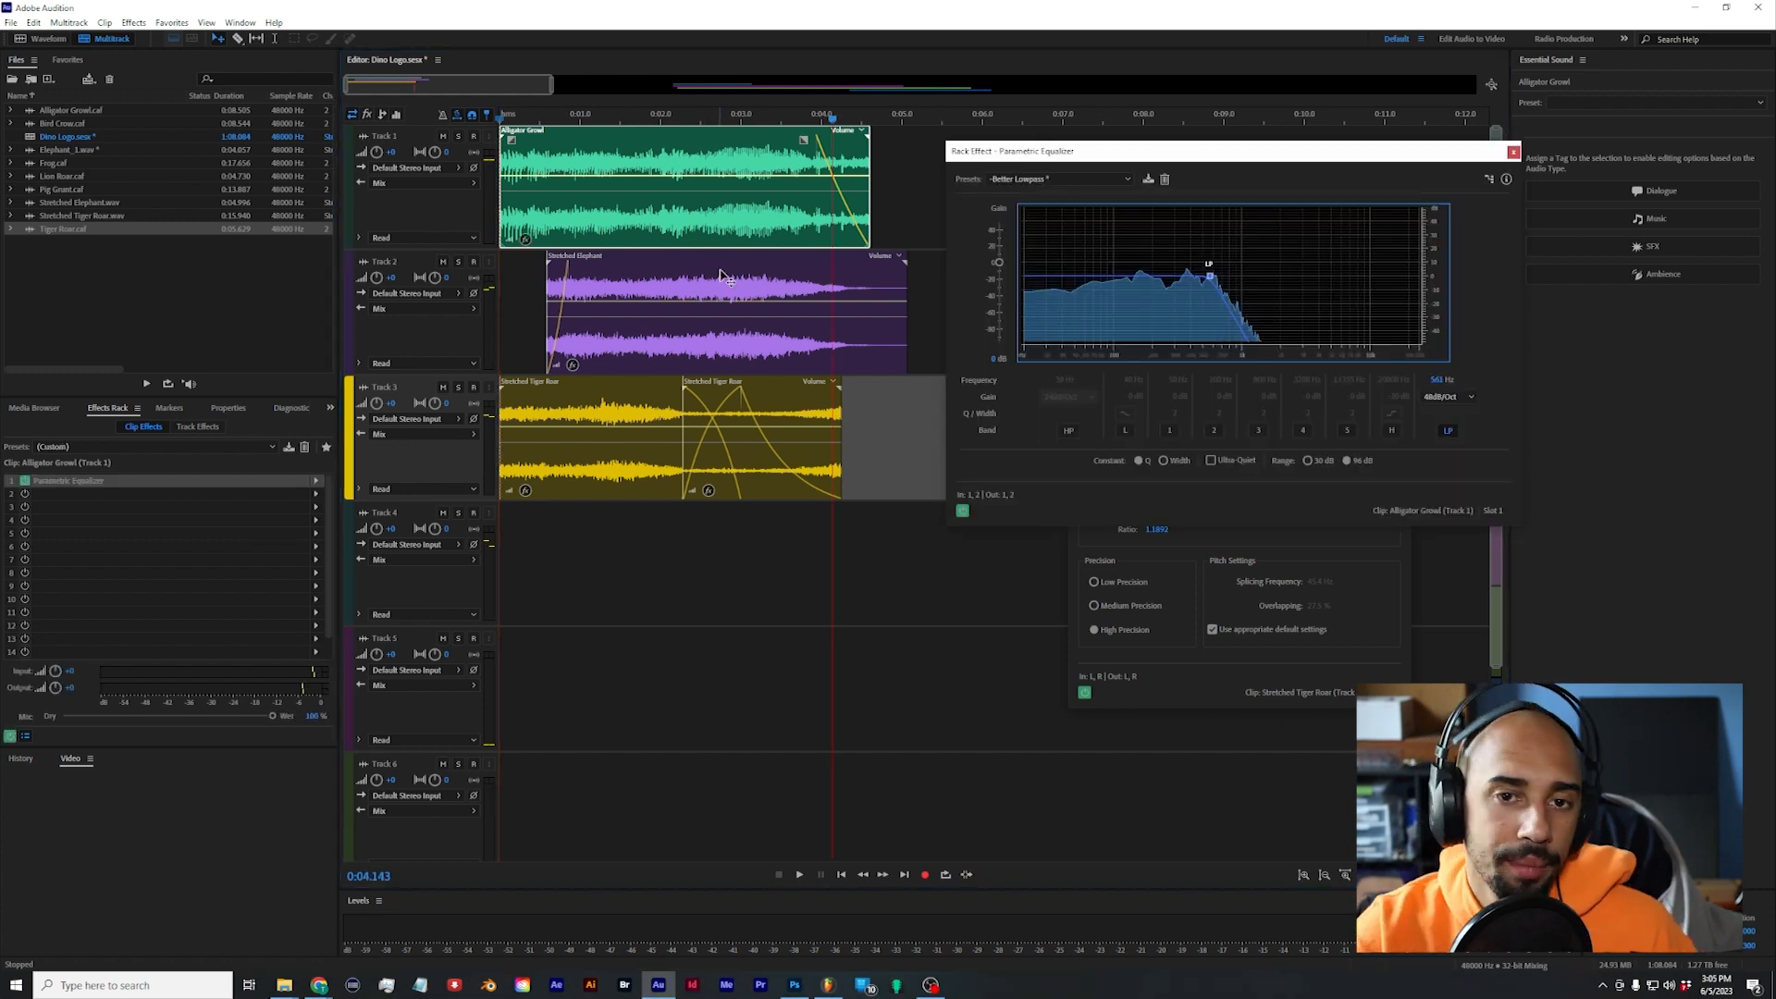
# Step: Add a Parametric Equalizer with the Better Lowpass preset to the Stretched Elephant clip and set the low-pass cutoff to about 4764 Hz
pyautogui.click(720, 273)
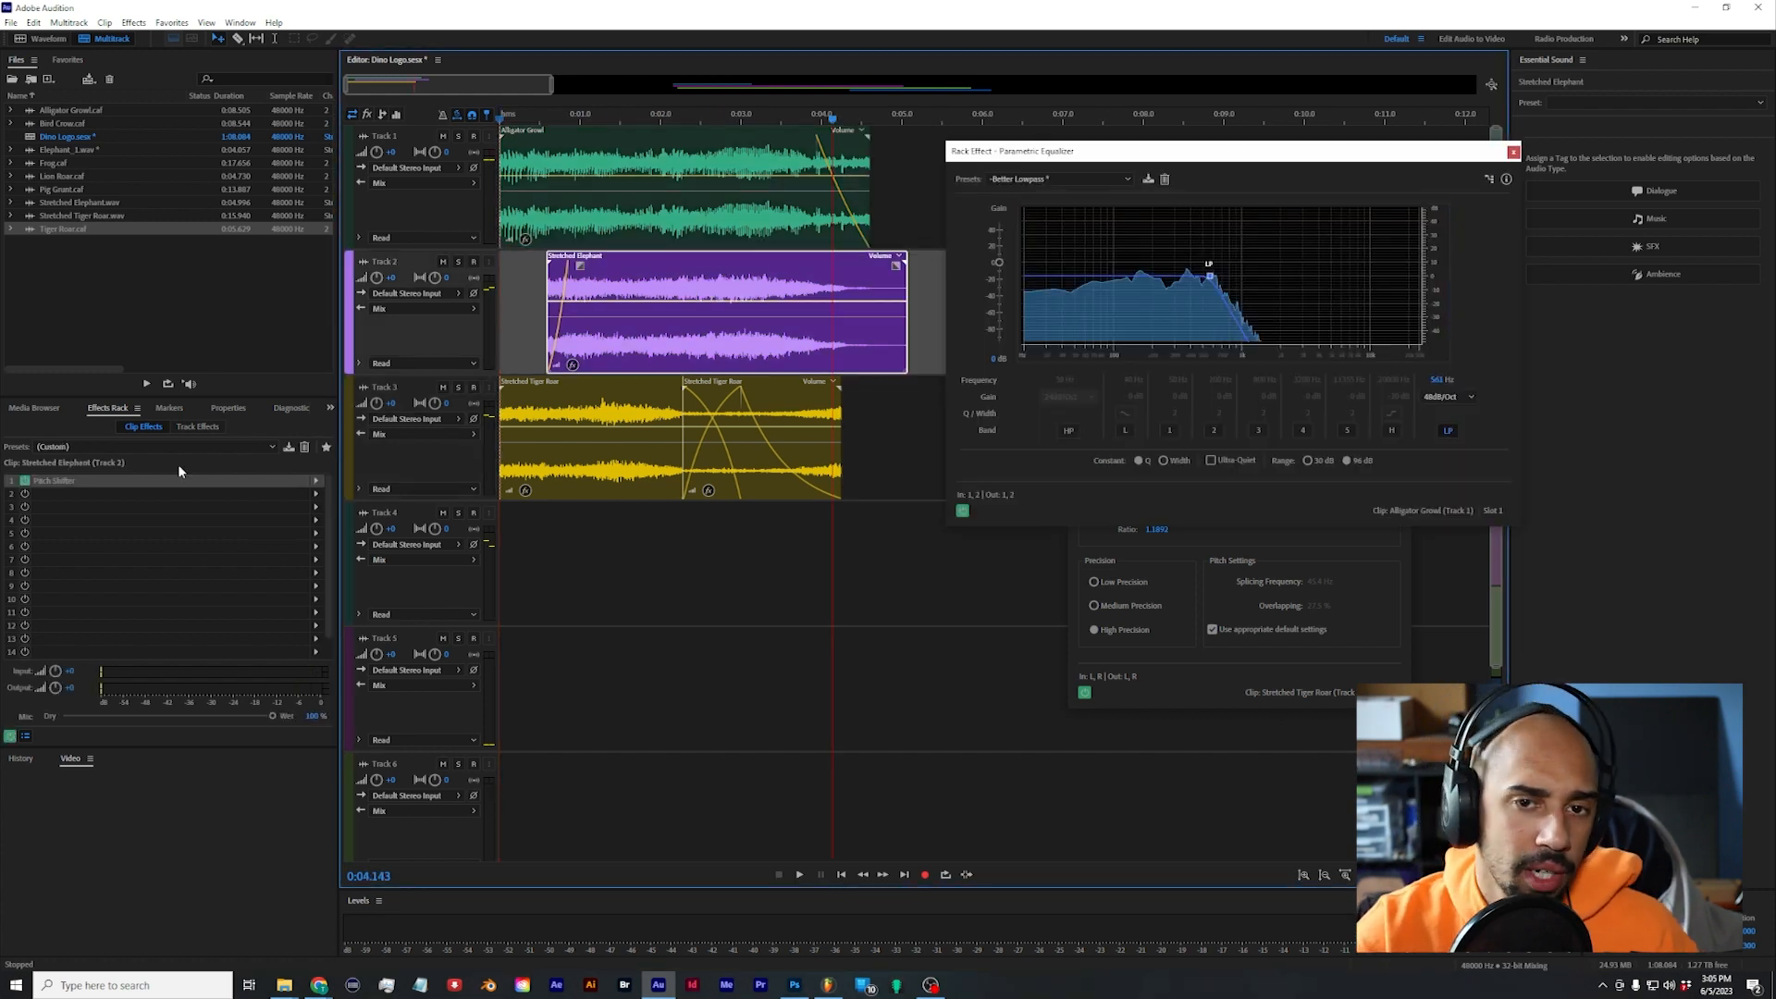
pyautogui.click(315, 496)
pyautogui.moveTo(377, 687)
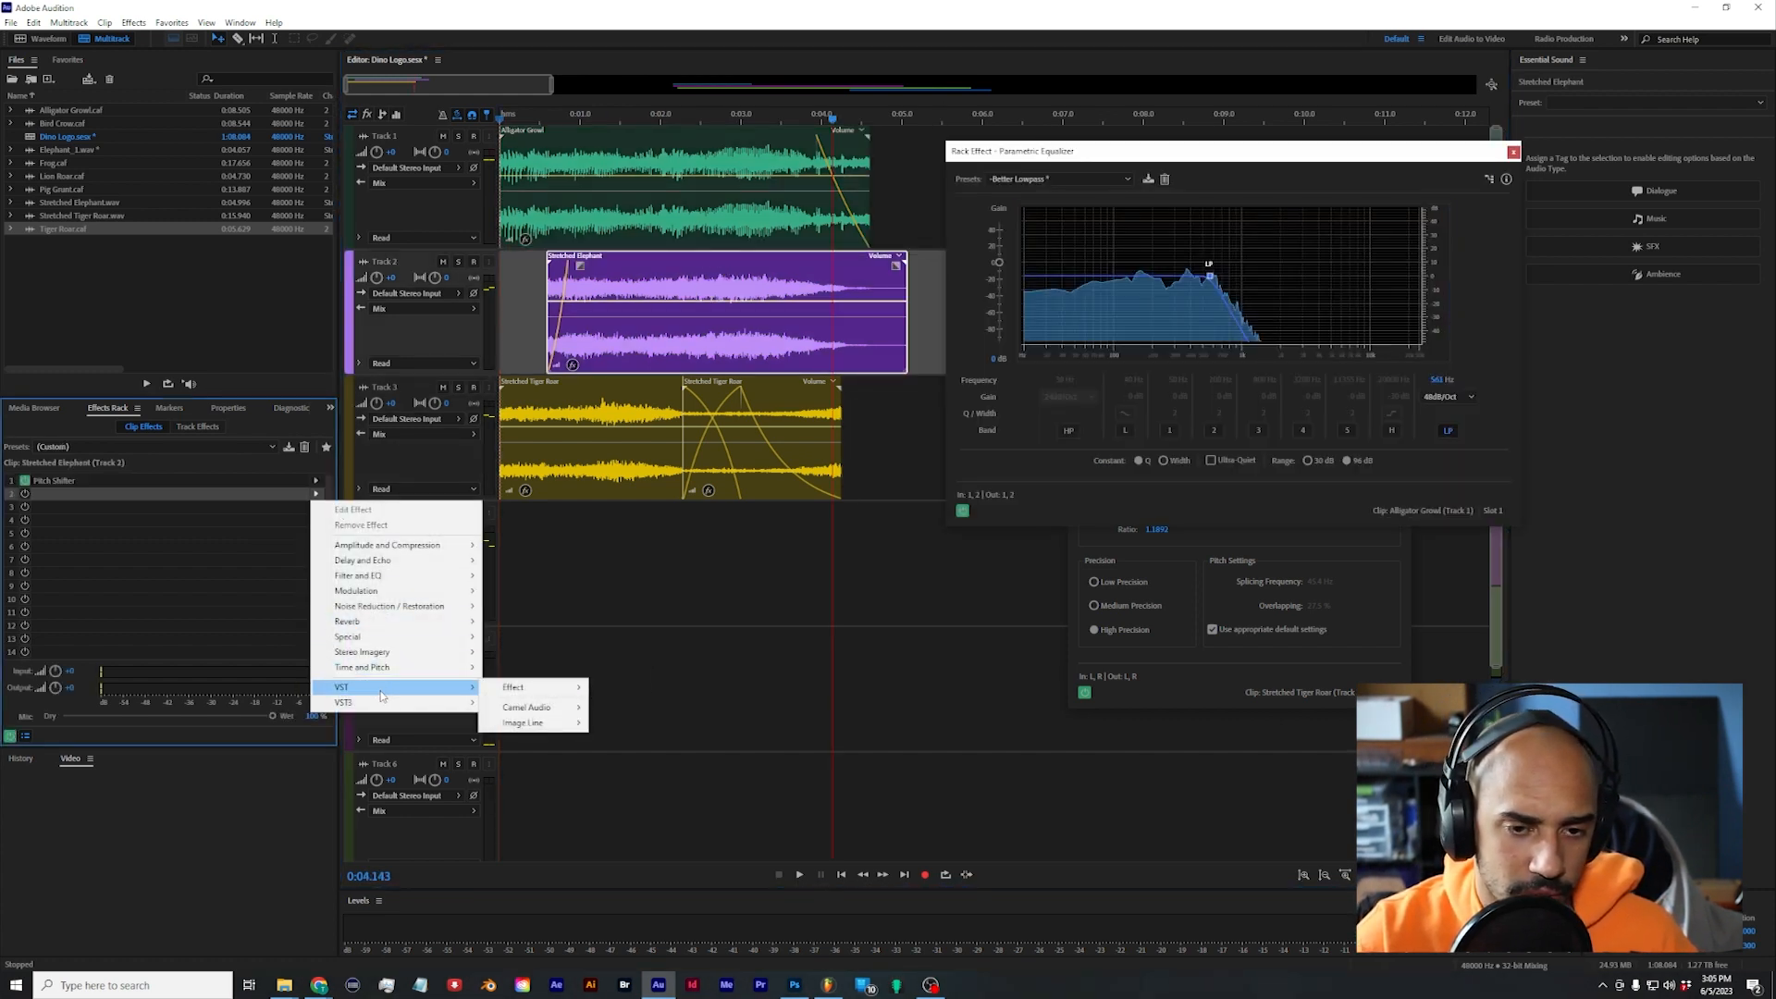
pyautogui.moveTo(386, 576)
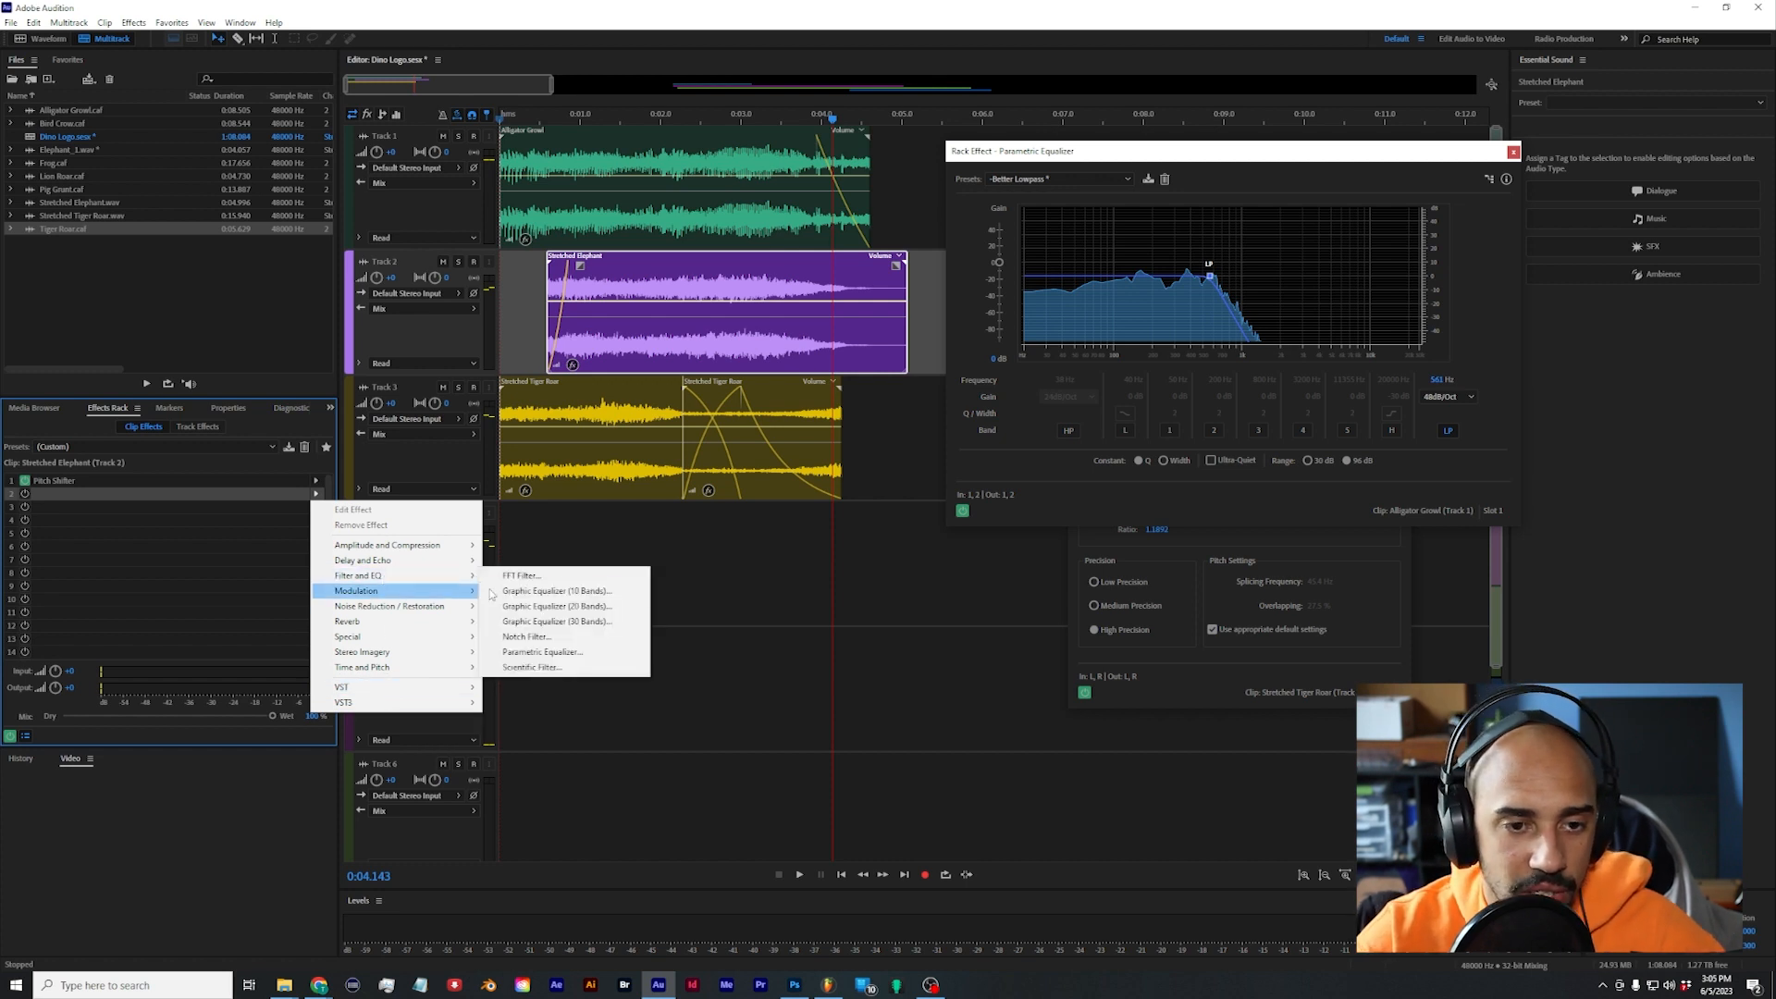
pyautogui.click(542, 652)
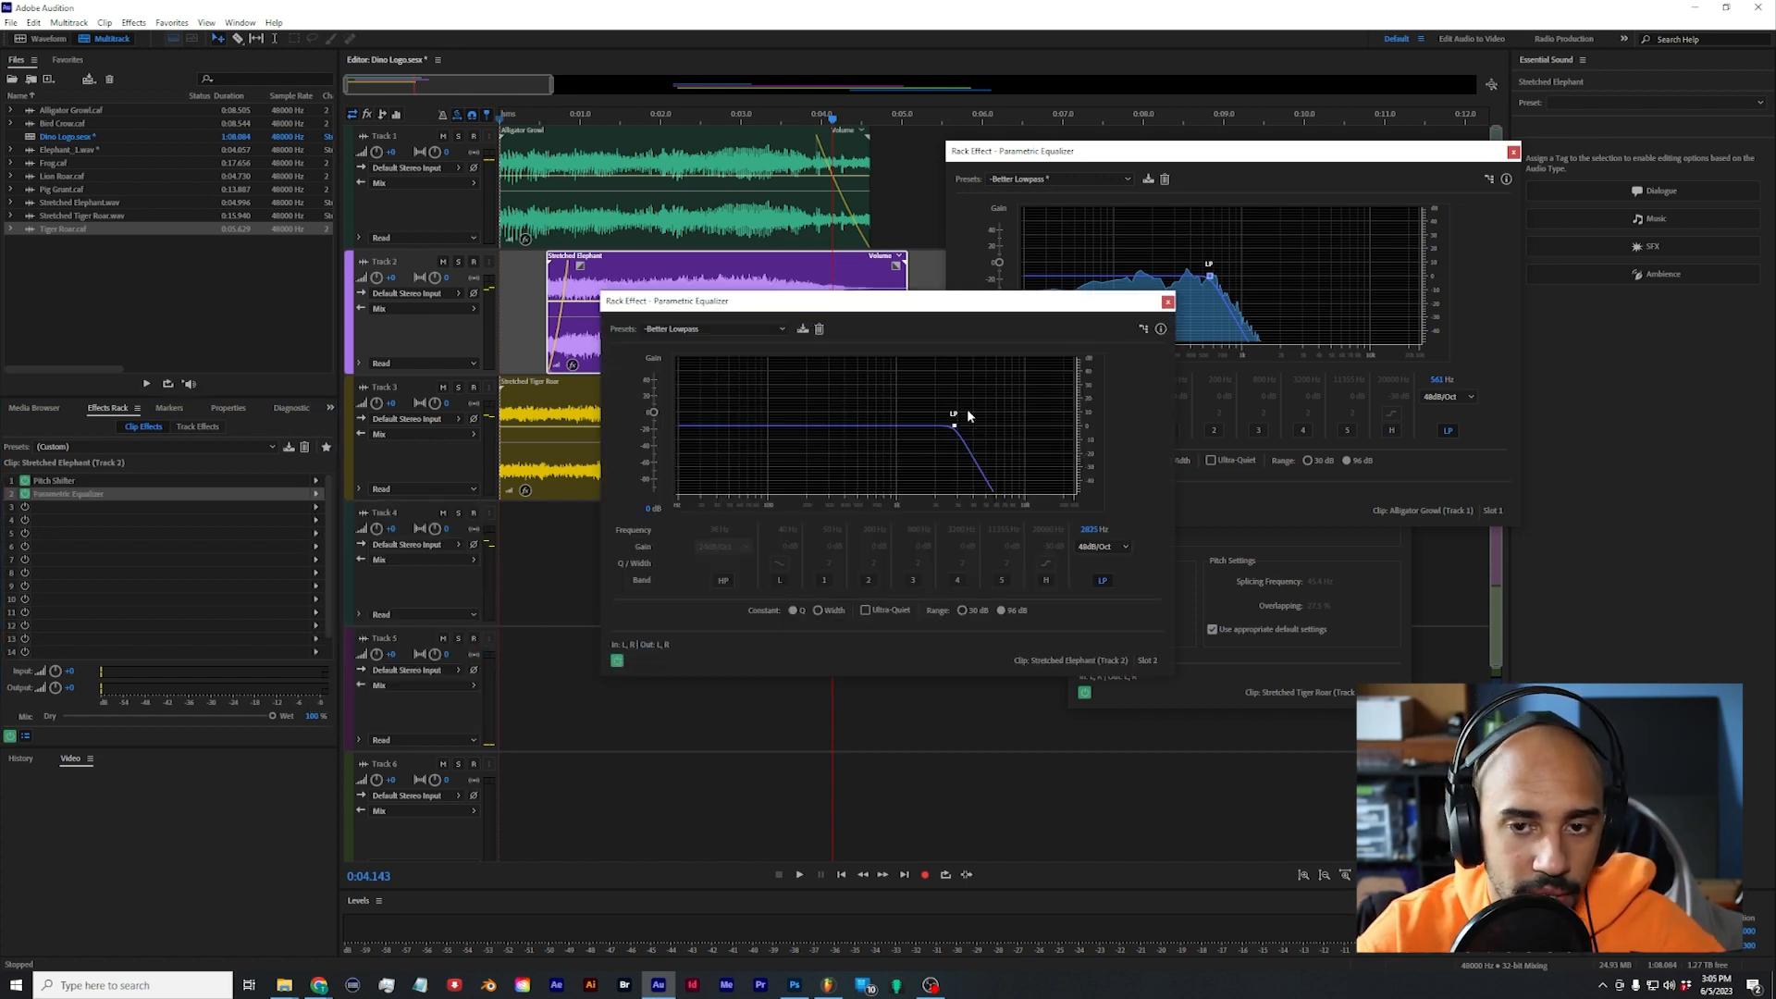
pyautogui.moveTo(962, 430); pyautogui.dragTo(976, 427)
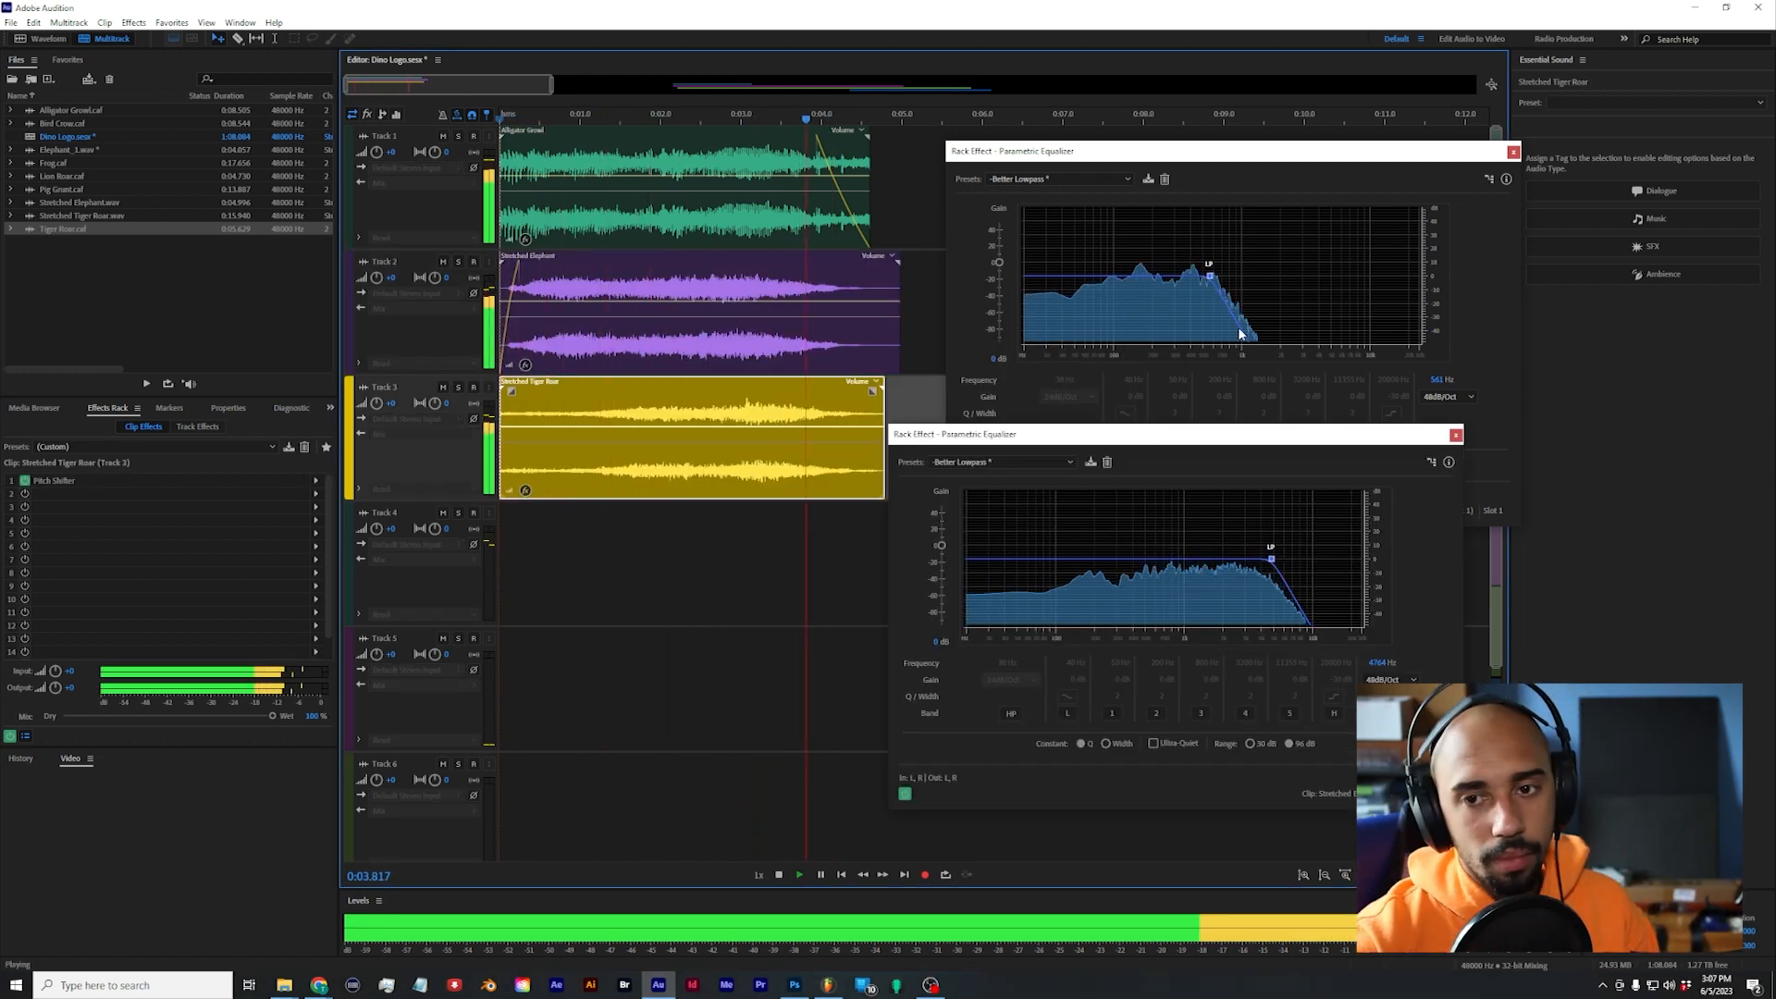
# Step: Stop playback and close the Parametric Equalizer windows of the alligator and elephant clips
pyautogui.press('space')
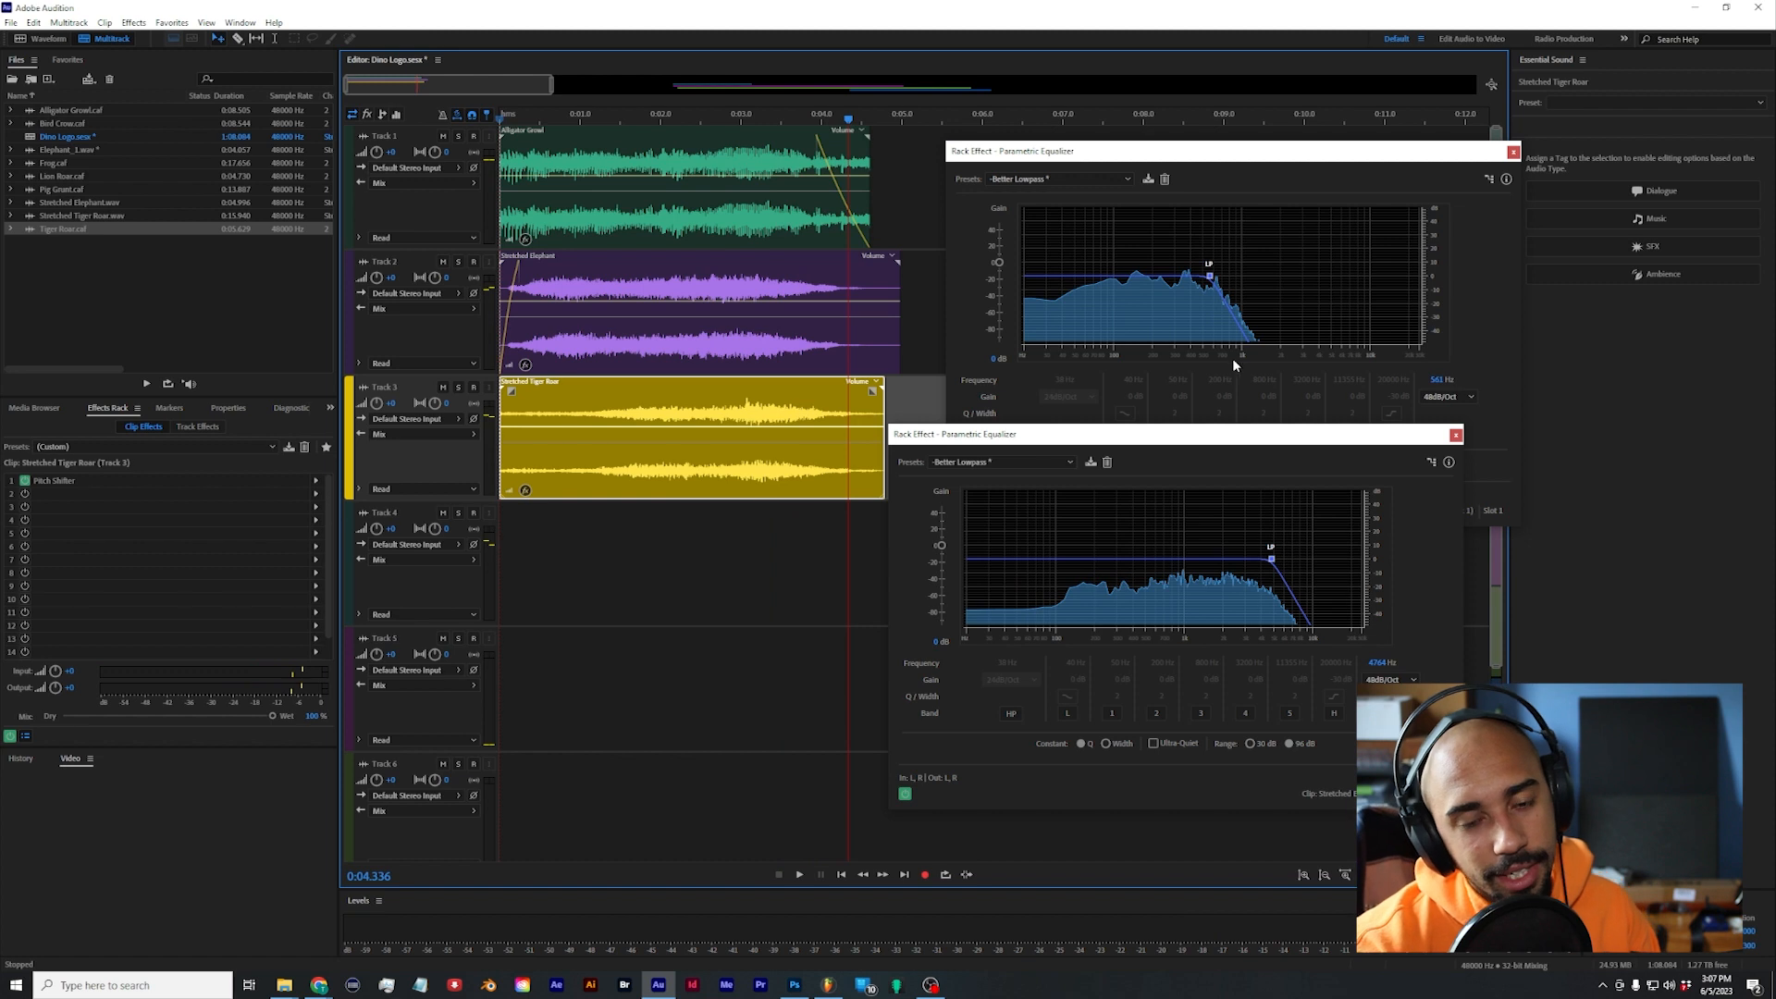
pyautogui.click(1514, 163)
pyautogui.click(1513, 152)
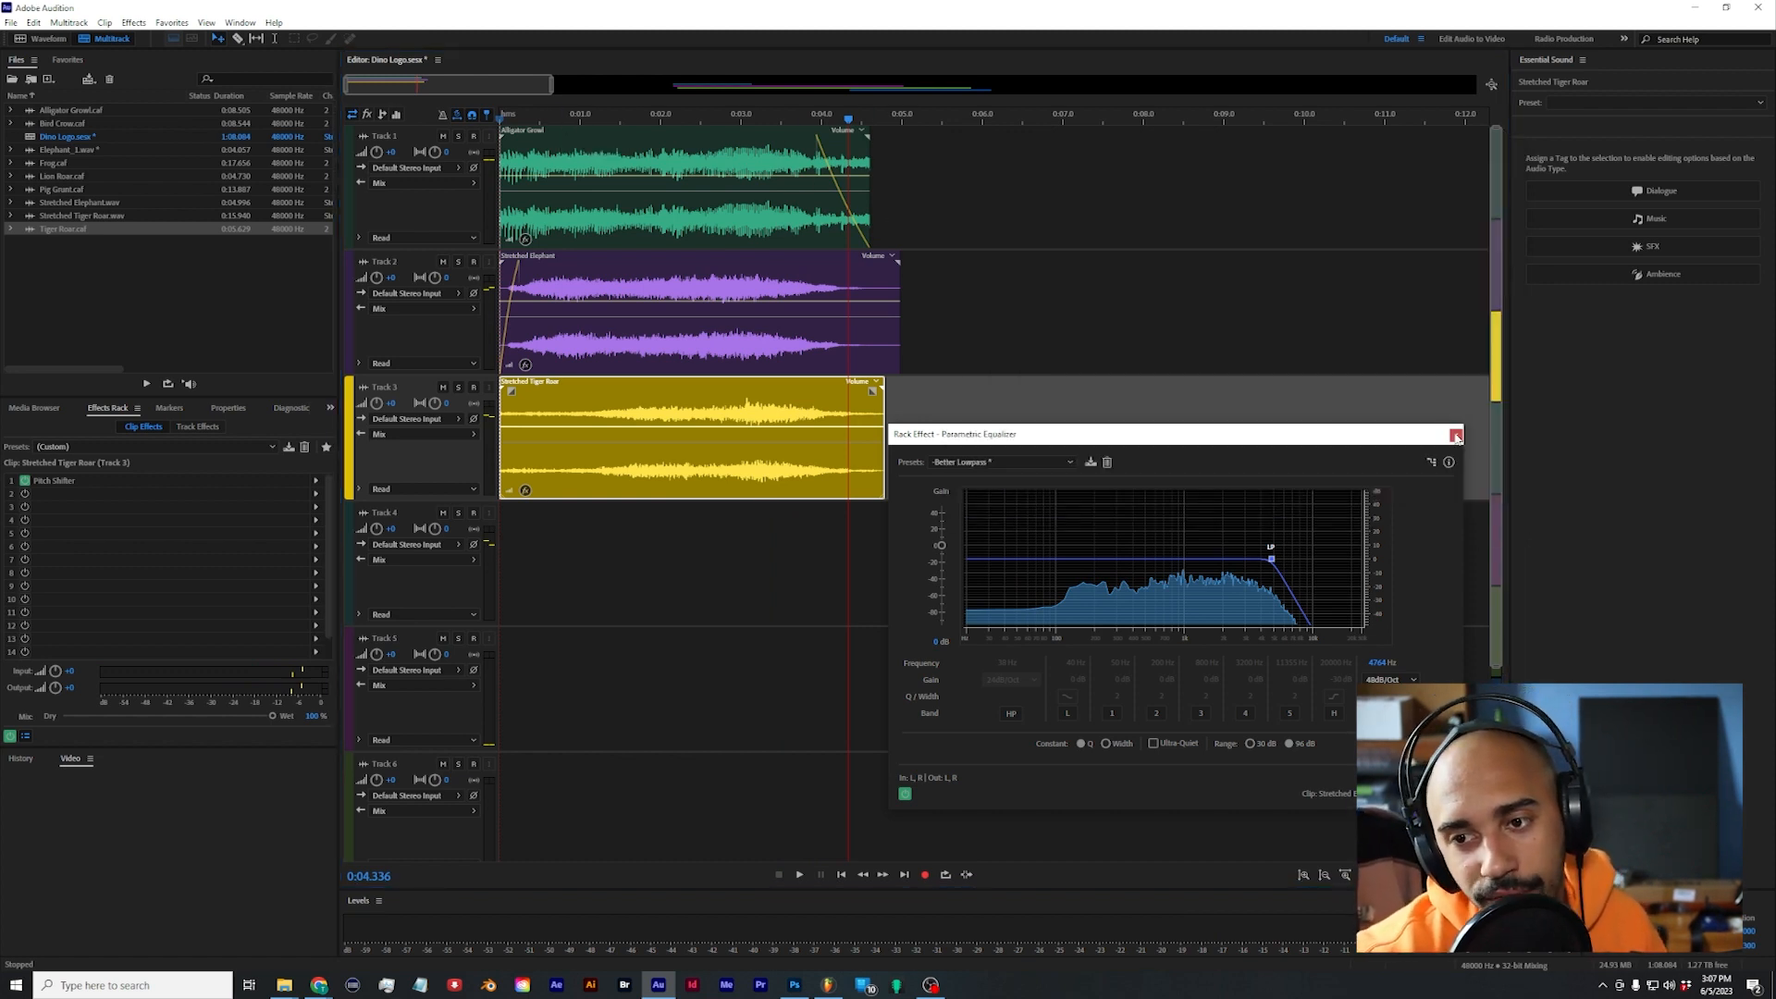
pyautogui.click(1455, 435)
# Step: Move the Frog clip from Track 6 to the start of Track 4, and delete it from the session
pyautogui.scroll(-5, 1332, 385)
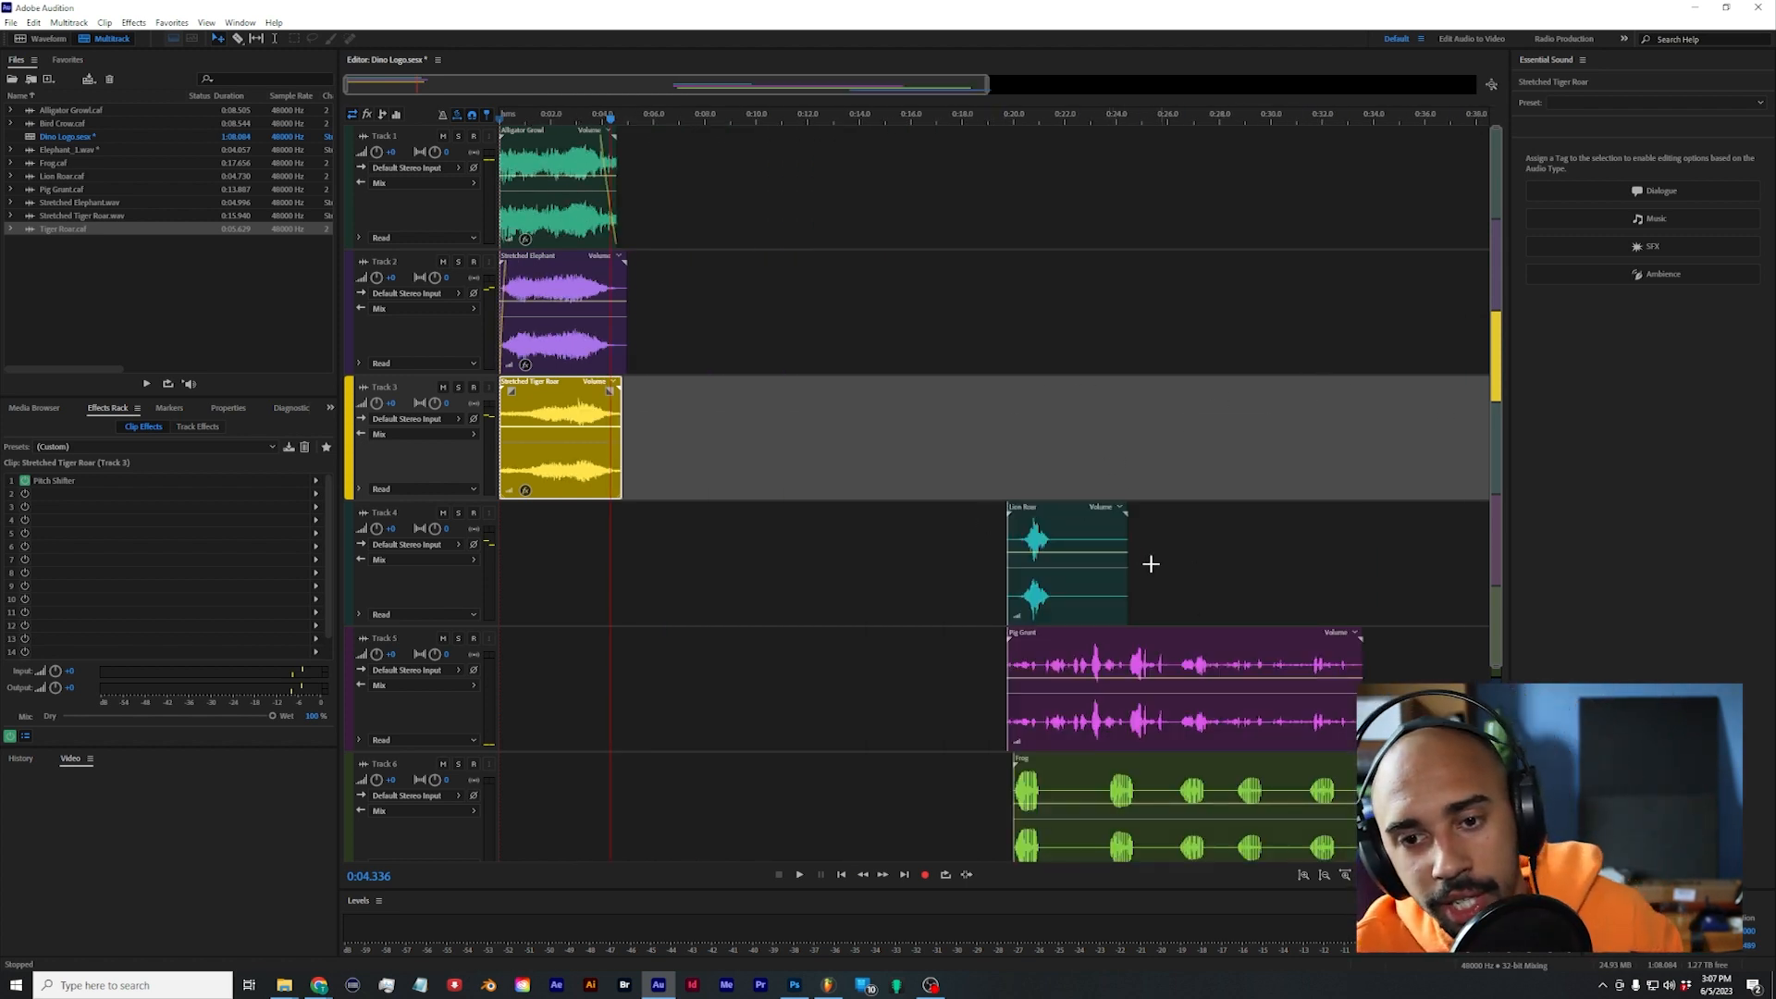
pyautogui.moveTo(1112, 748); pyautogui.dragTo(599, 509)
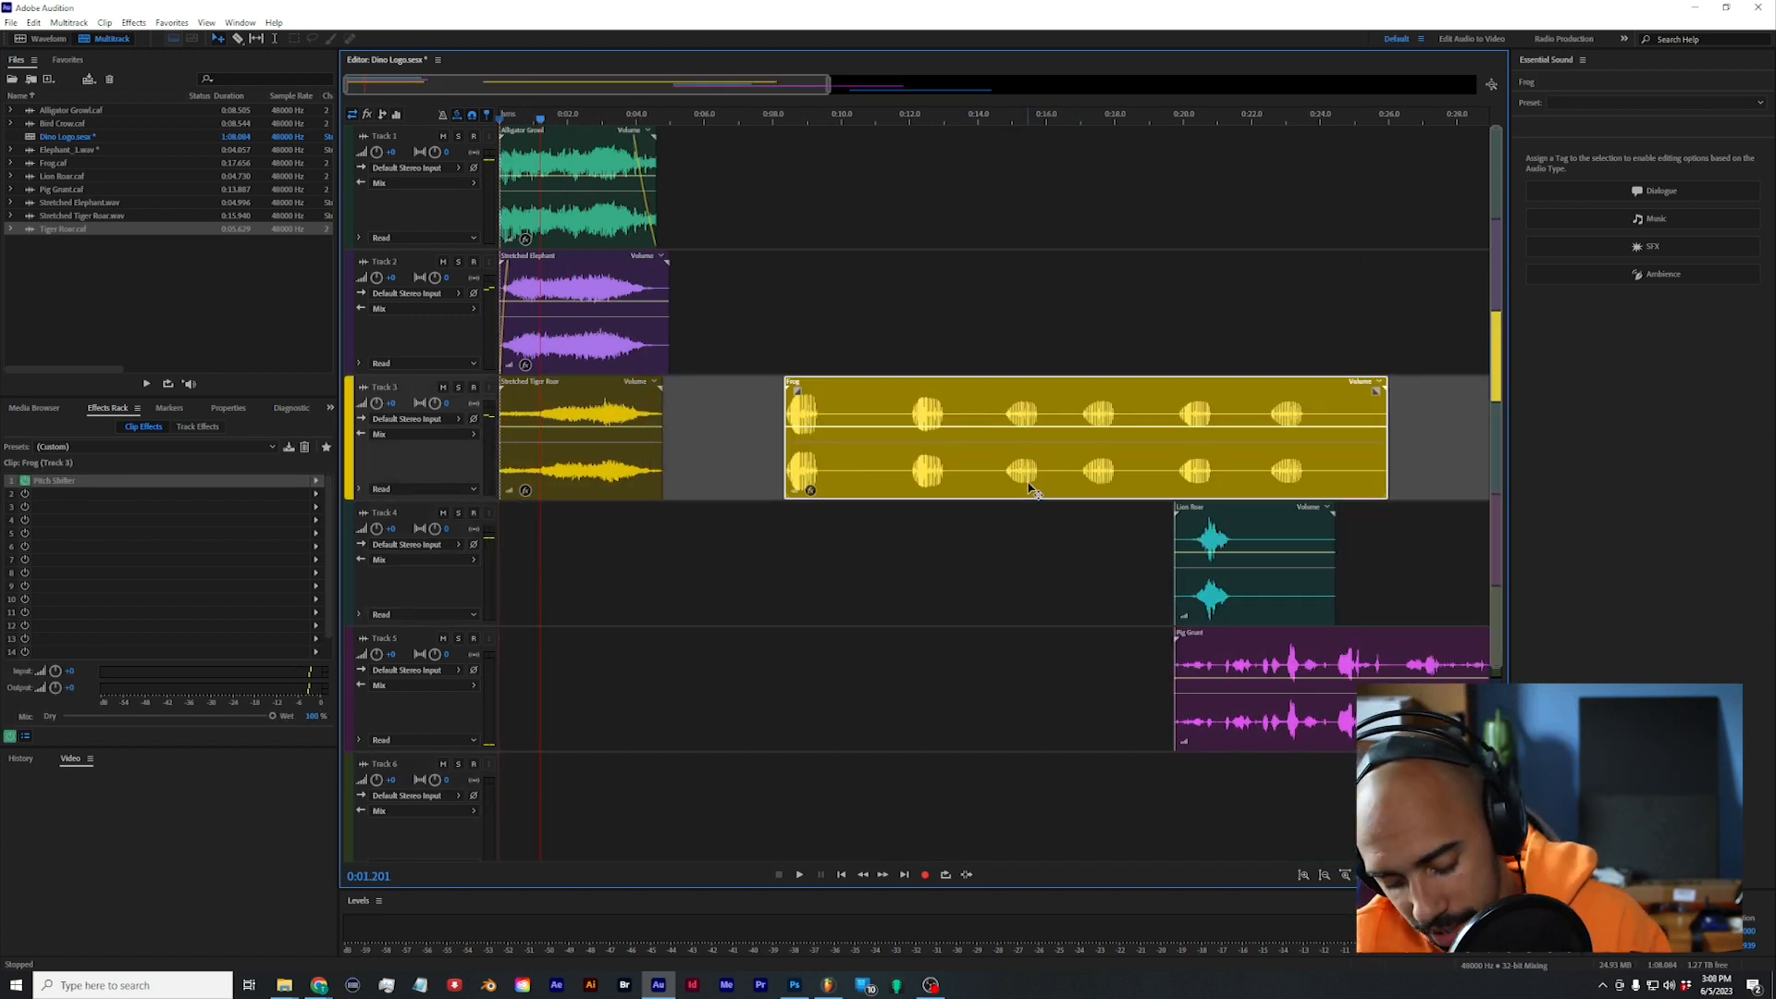
pyautogui.press('Delete')
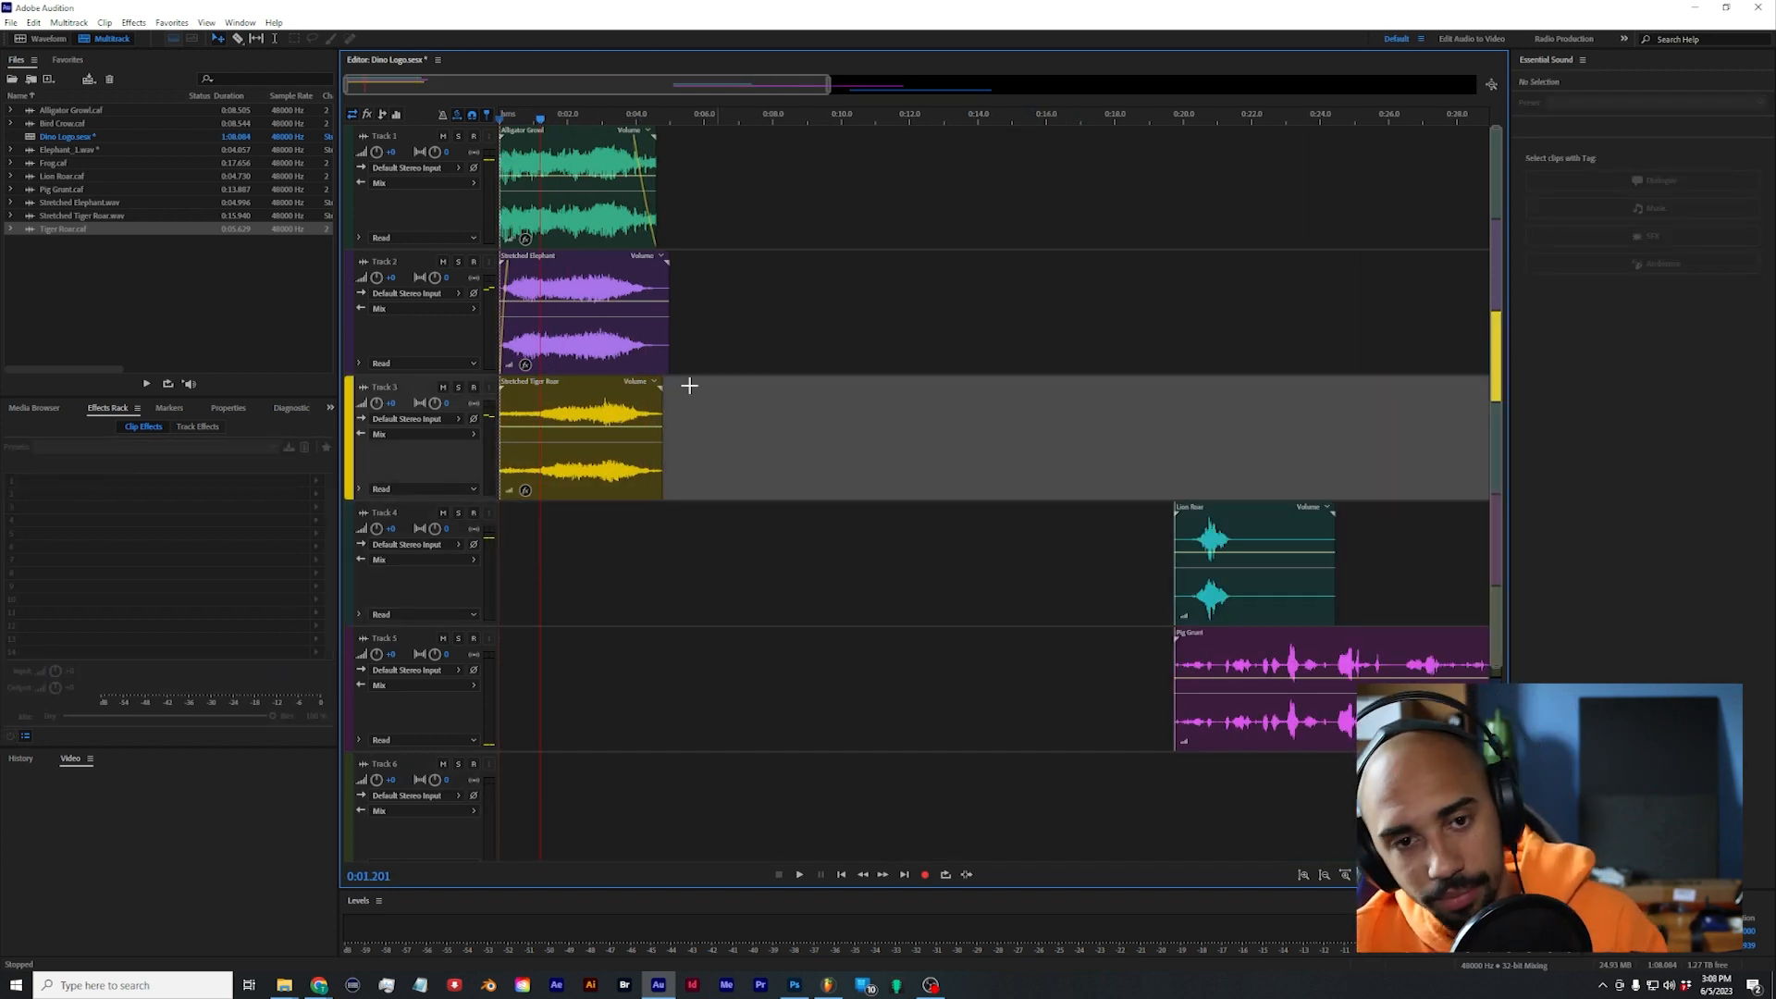
# Step: Move the Stretched Tiger Roar clip from Track 3 down to the start of Track 4
pyautogui.click(566, 326)
pyautogui.moveTo(579, 494); pyautogui.dragTo(595, 543)
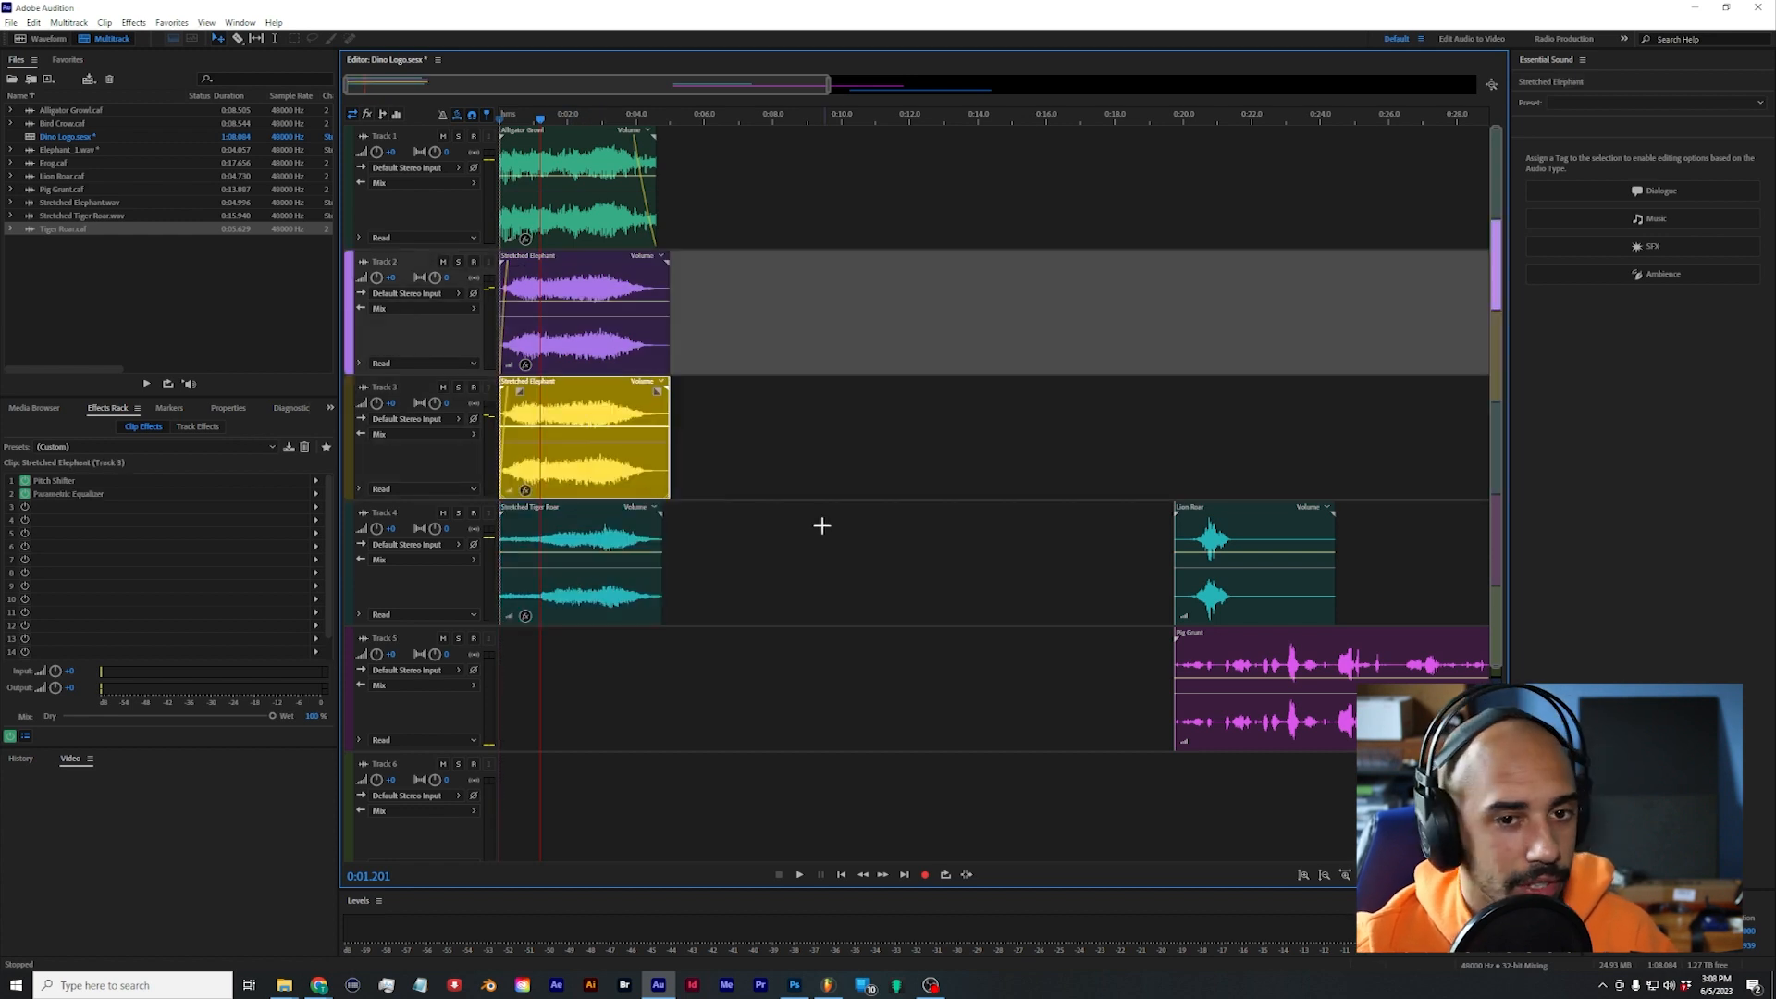
# Step: Place a copy of the Stretched Elephant clip on Track 3 and lower its Pitch Shifter to 12 semitones down
pyautogui.click(582, 477)
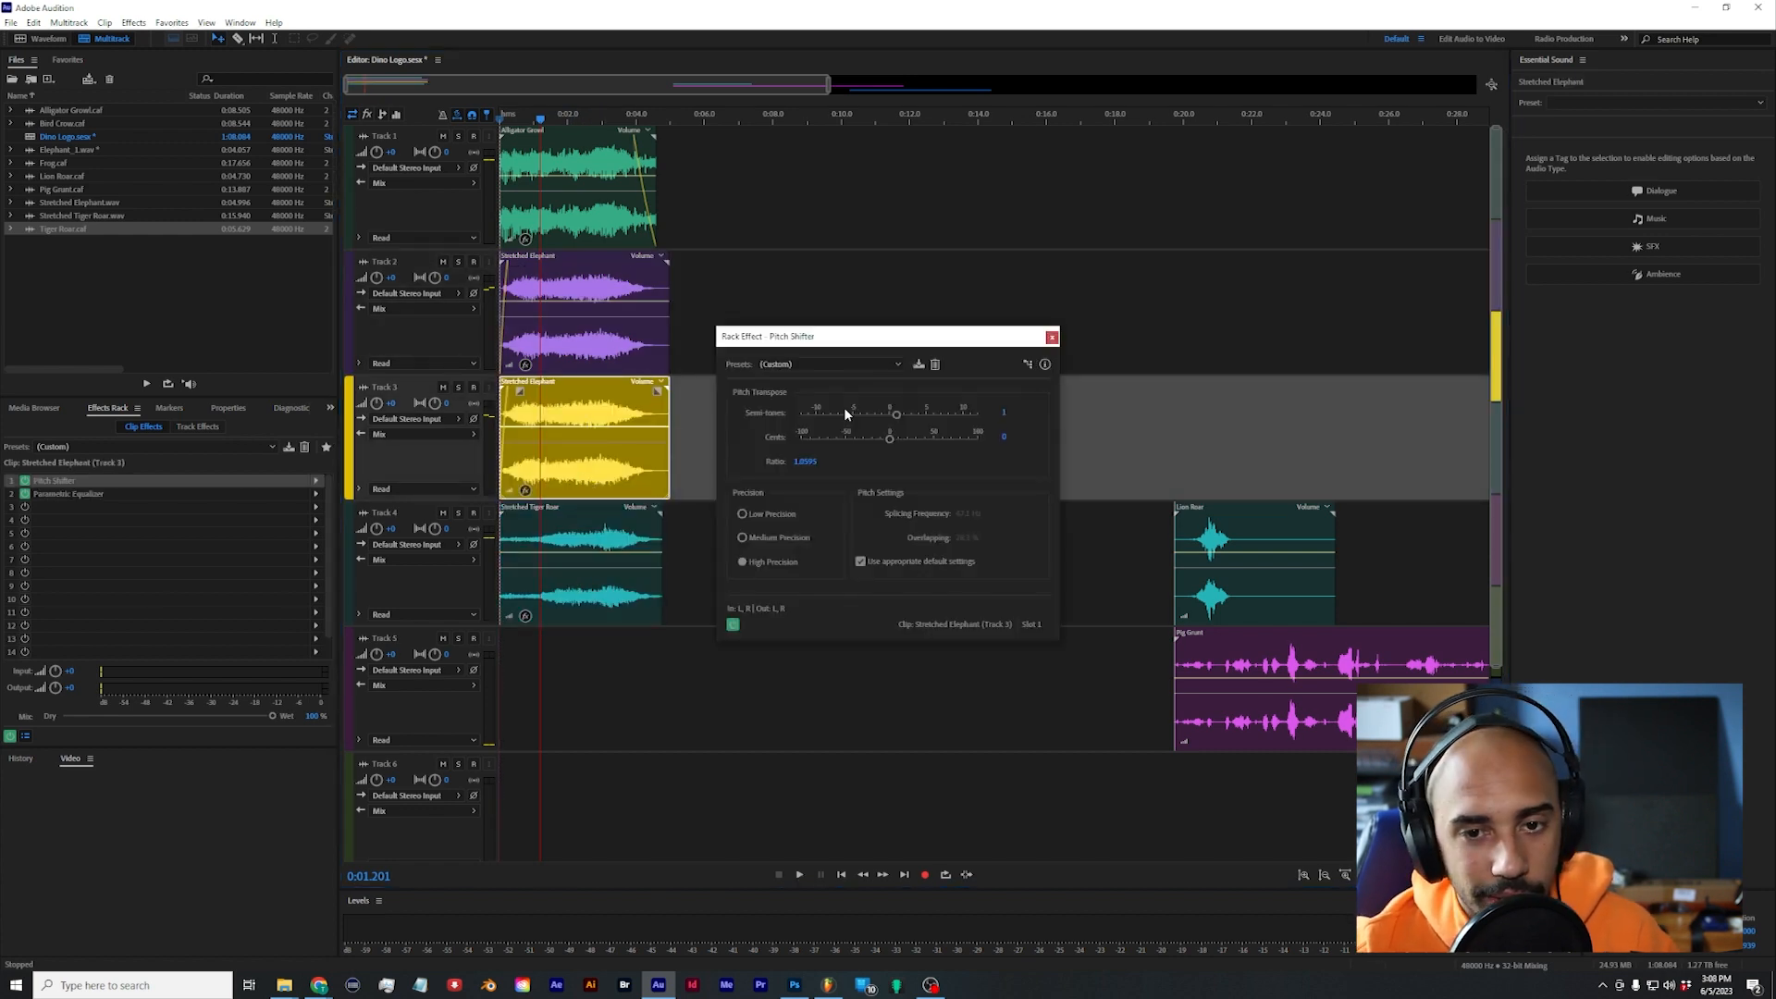
pyautogui.moveTo(843, 411); pyautogui.dragTo(779, 414)
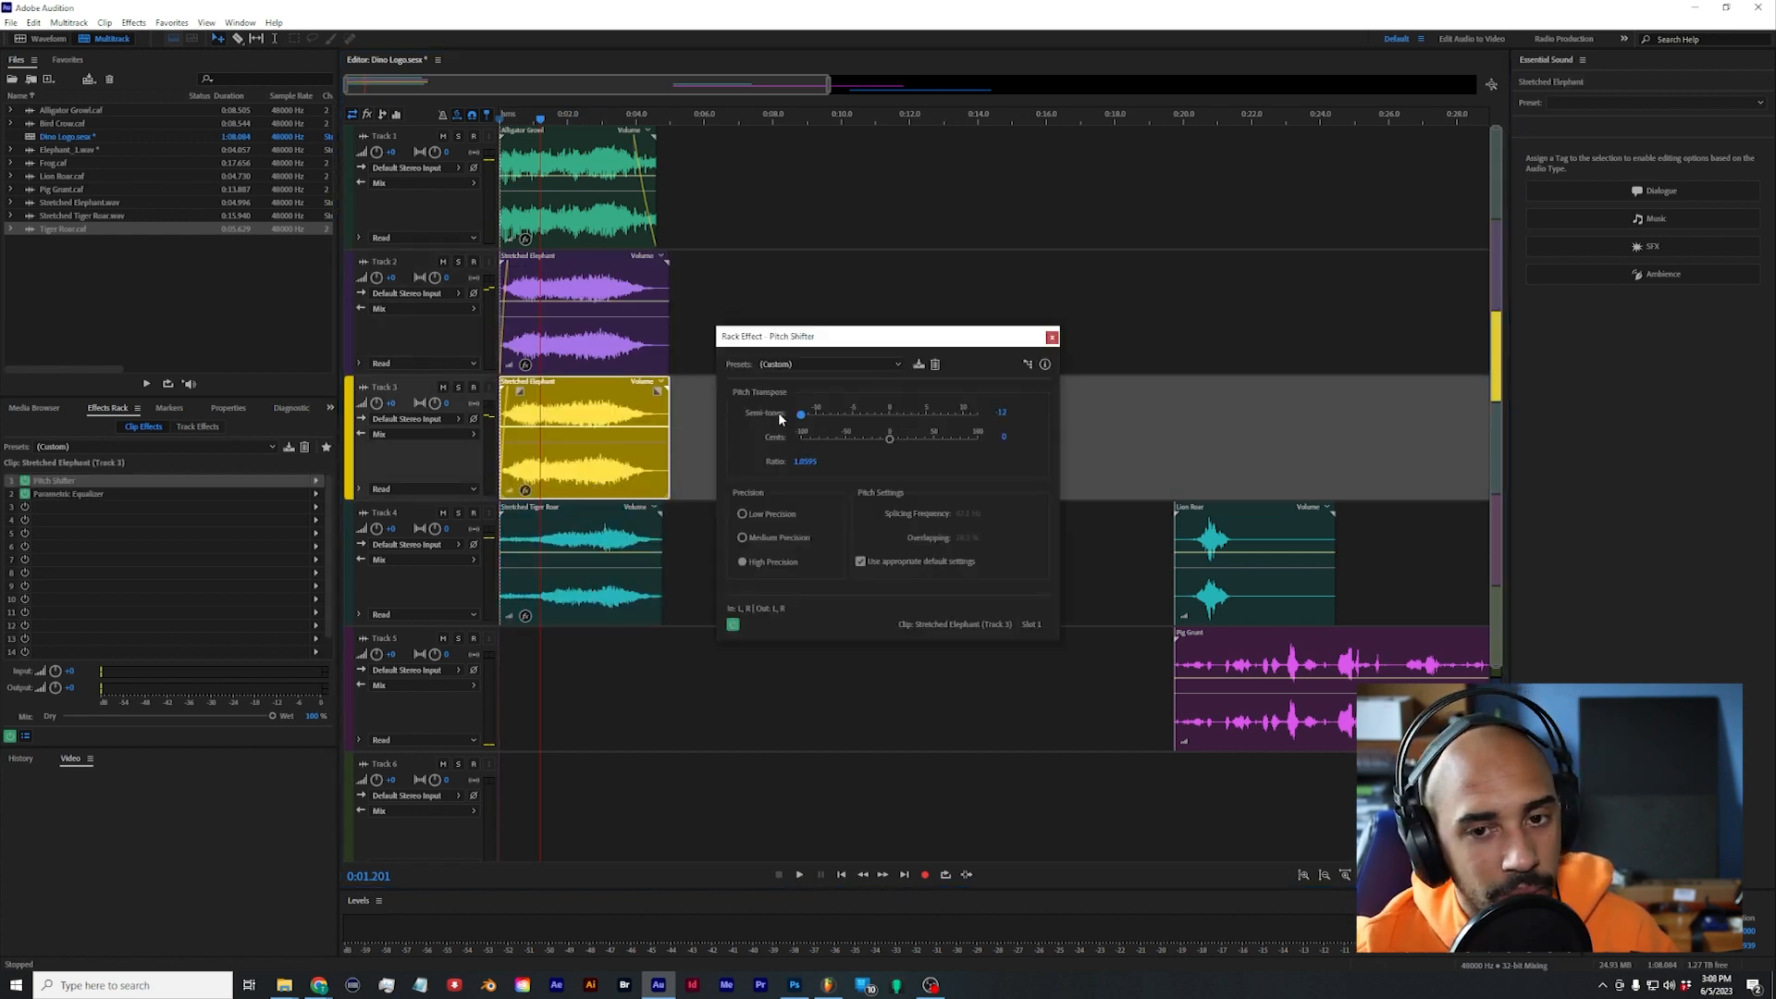
# Step: Lower the low-pass cutoff of the Stretched Elephant clip on Track 3 to about 120 Hz and audition it
pyautogui.click(1052, 337)
pyautogui.press('space')
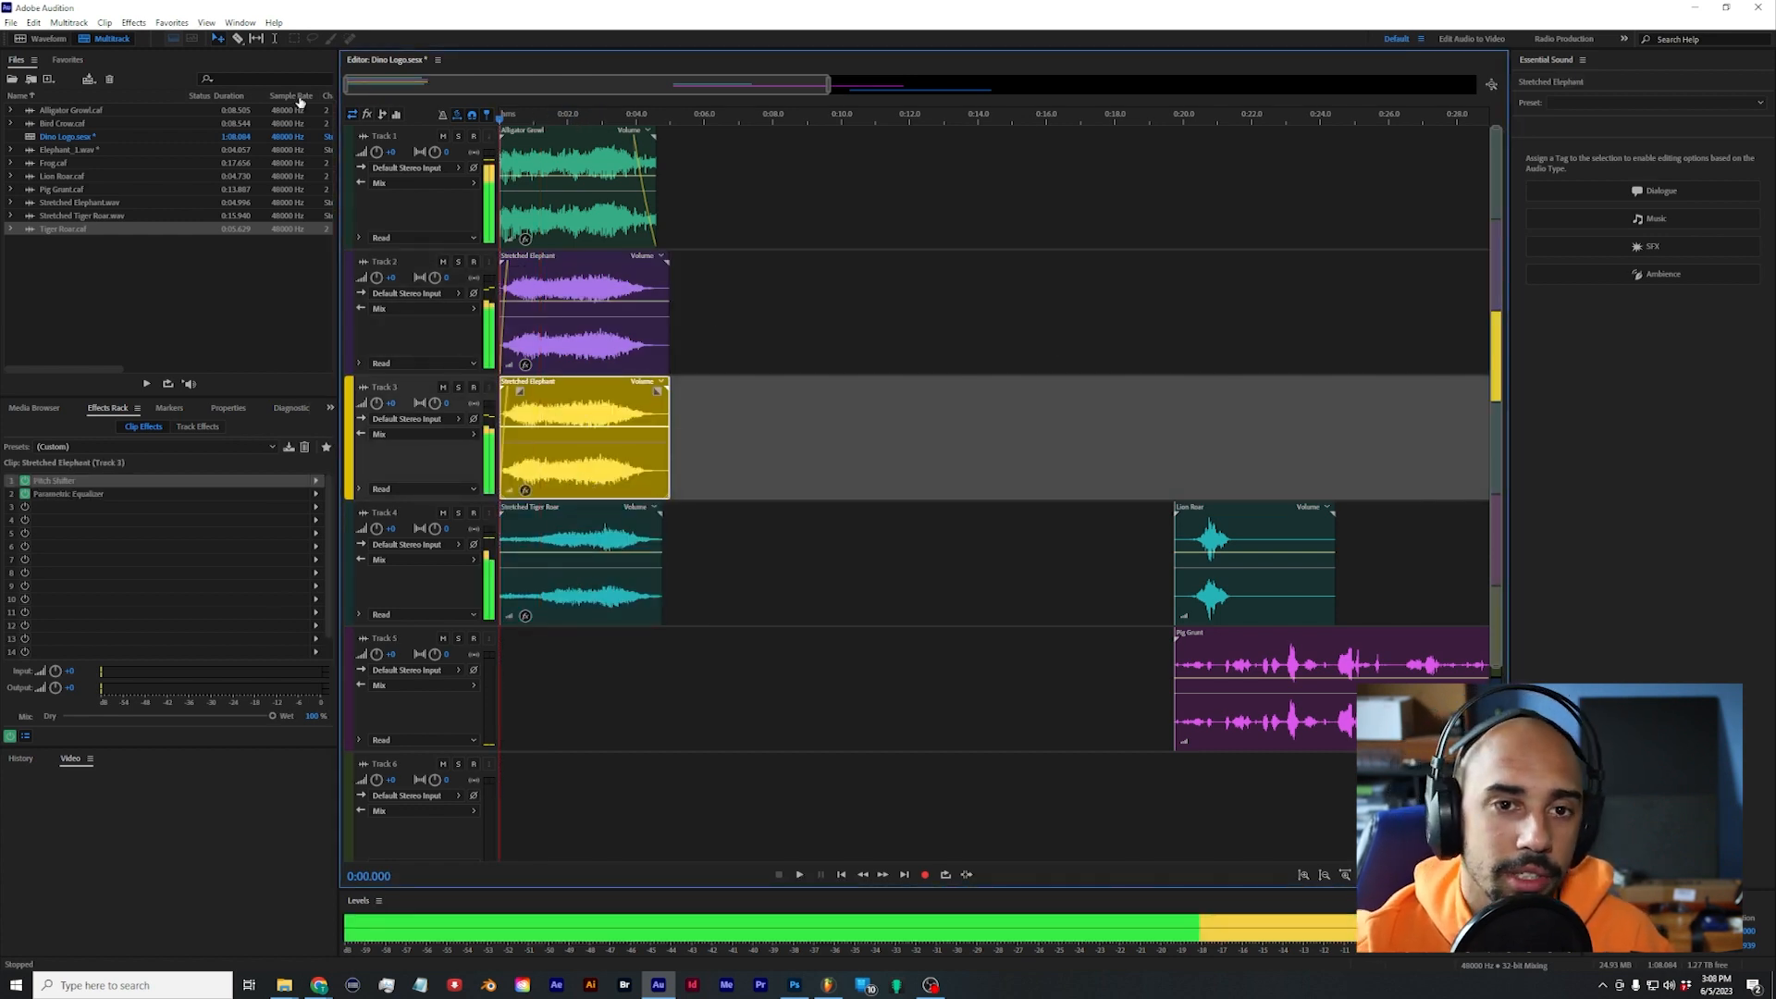
pyautogui.doubleClick(91, 495)
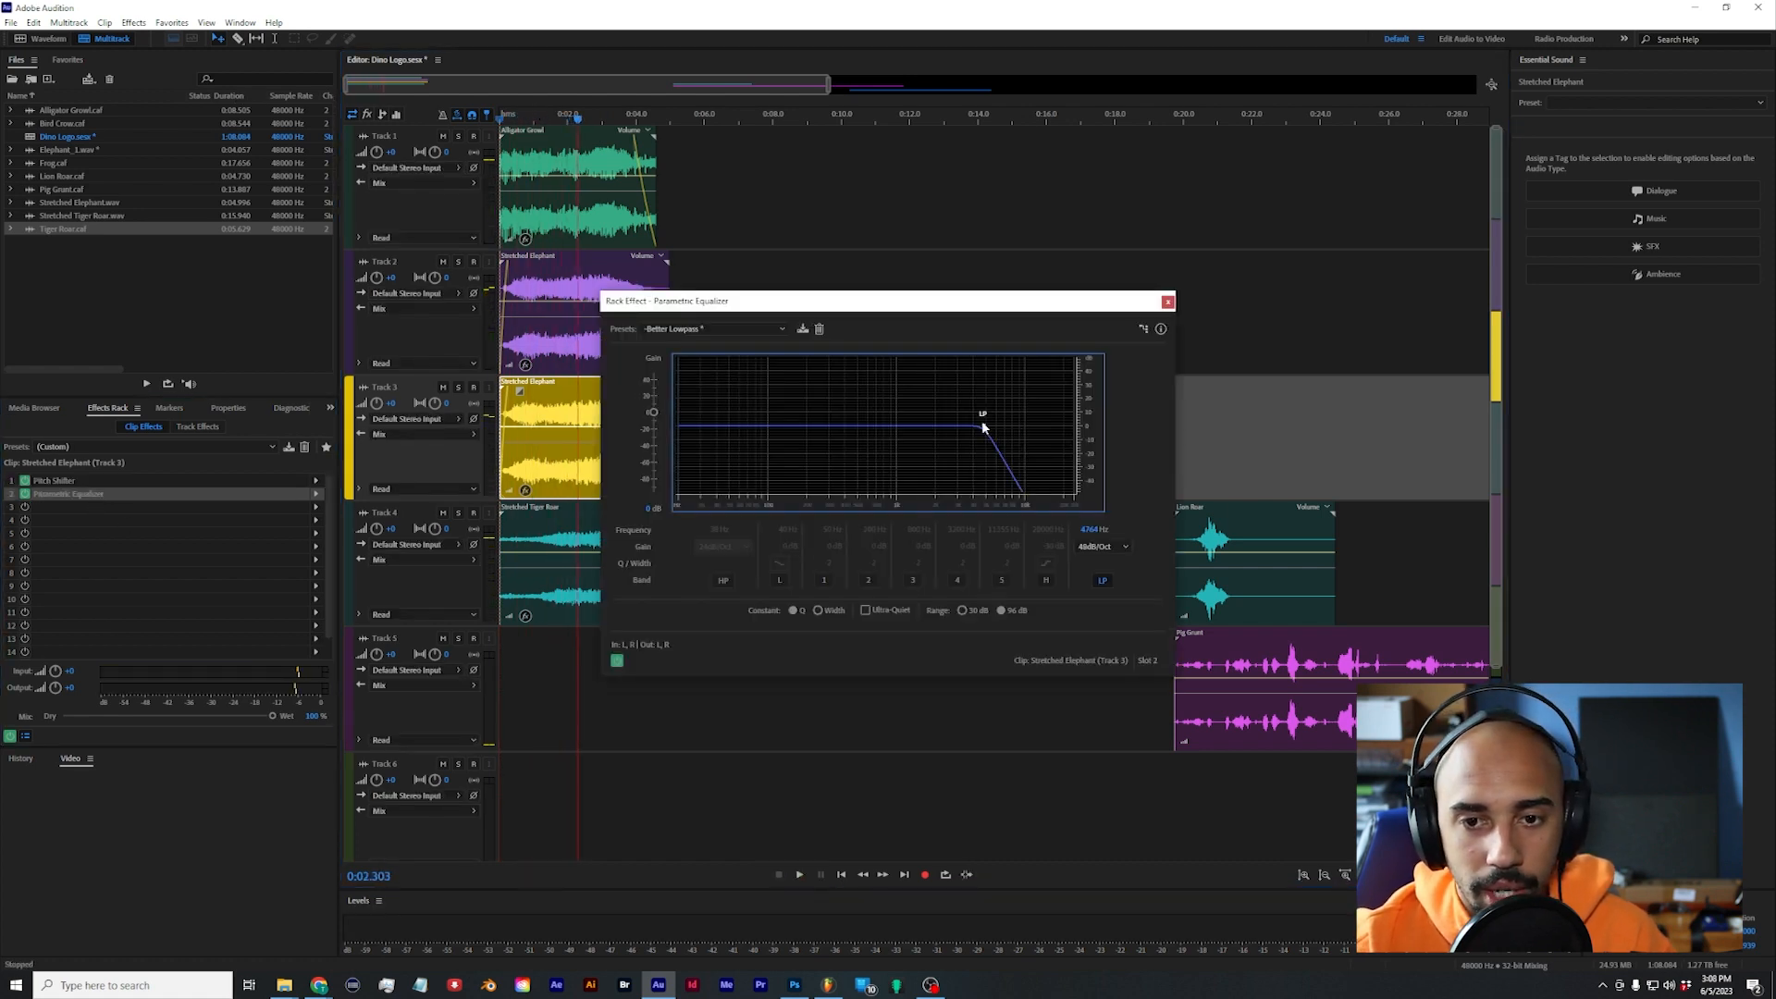
pyautogui.moveTo(985, 428)
pyautogui.moveTo(985, 429); pyautogui.dragTo(780, 476)
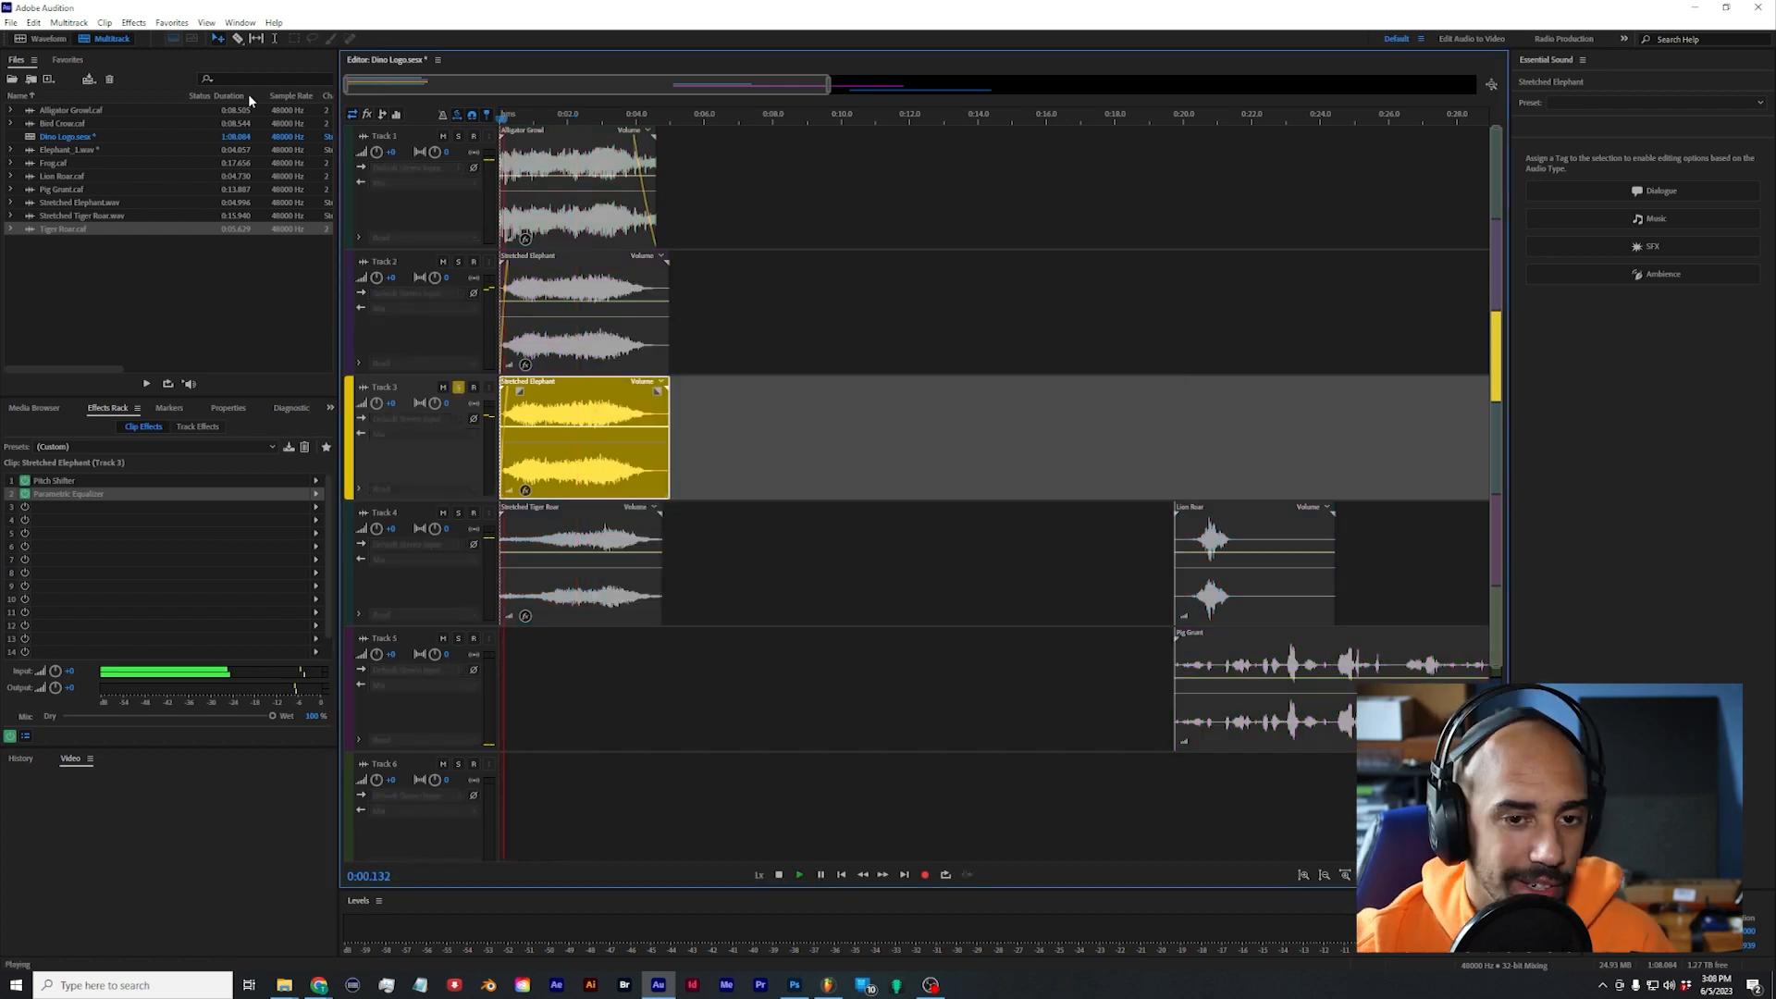
pyautogui.press('space')
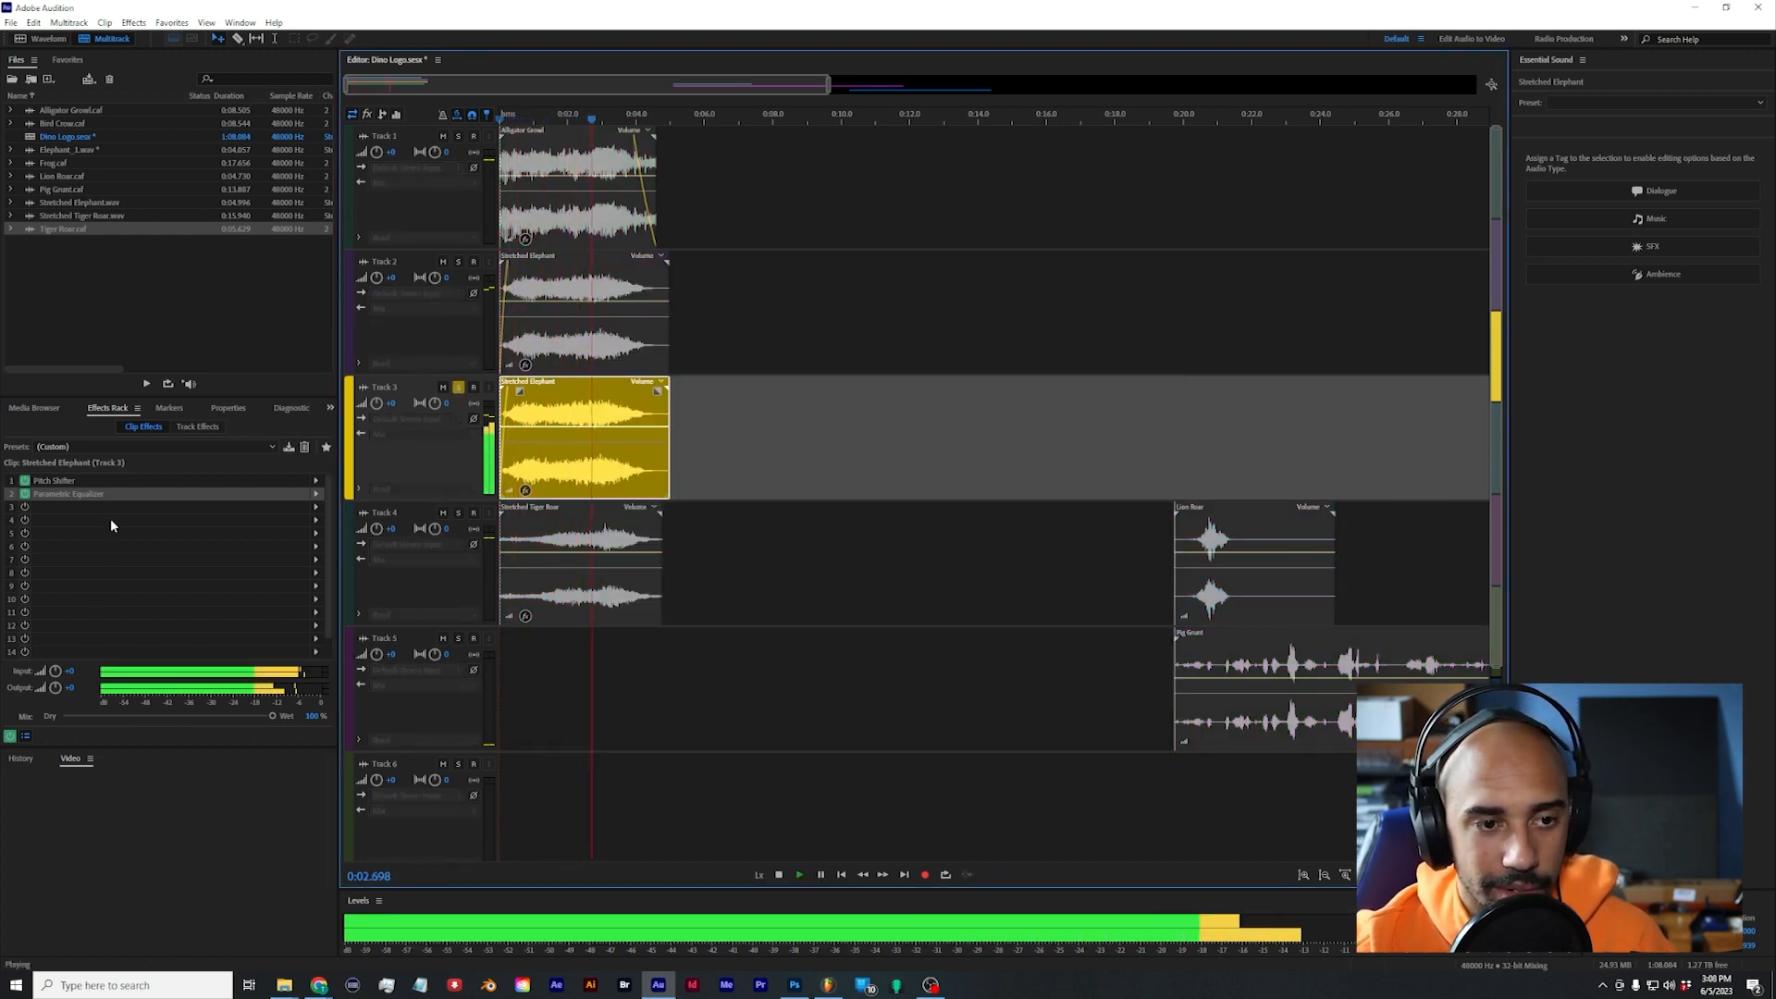
pyautogui.press('space')
# Step: Insert Pitchwheel ahead of the Parametric Equalizer on Track 3's elephant clip, set it to -16, and play it from the start
pyautogui.moveTo(76, 497); pyautogui.dragTo(88, 509)
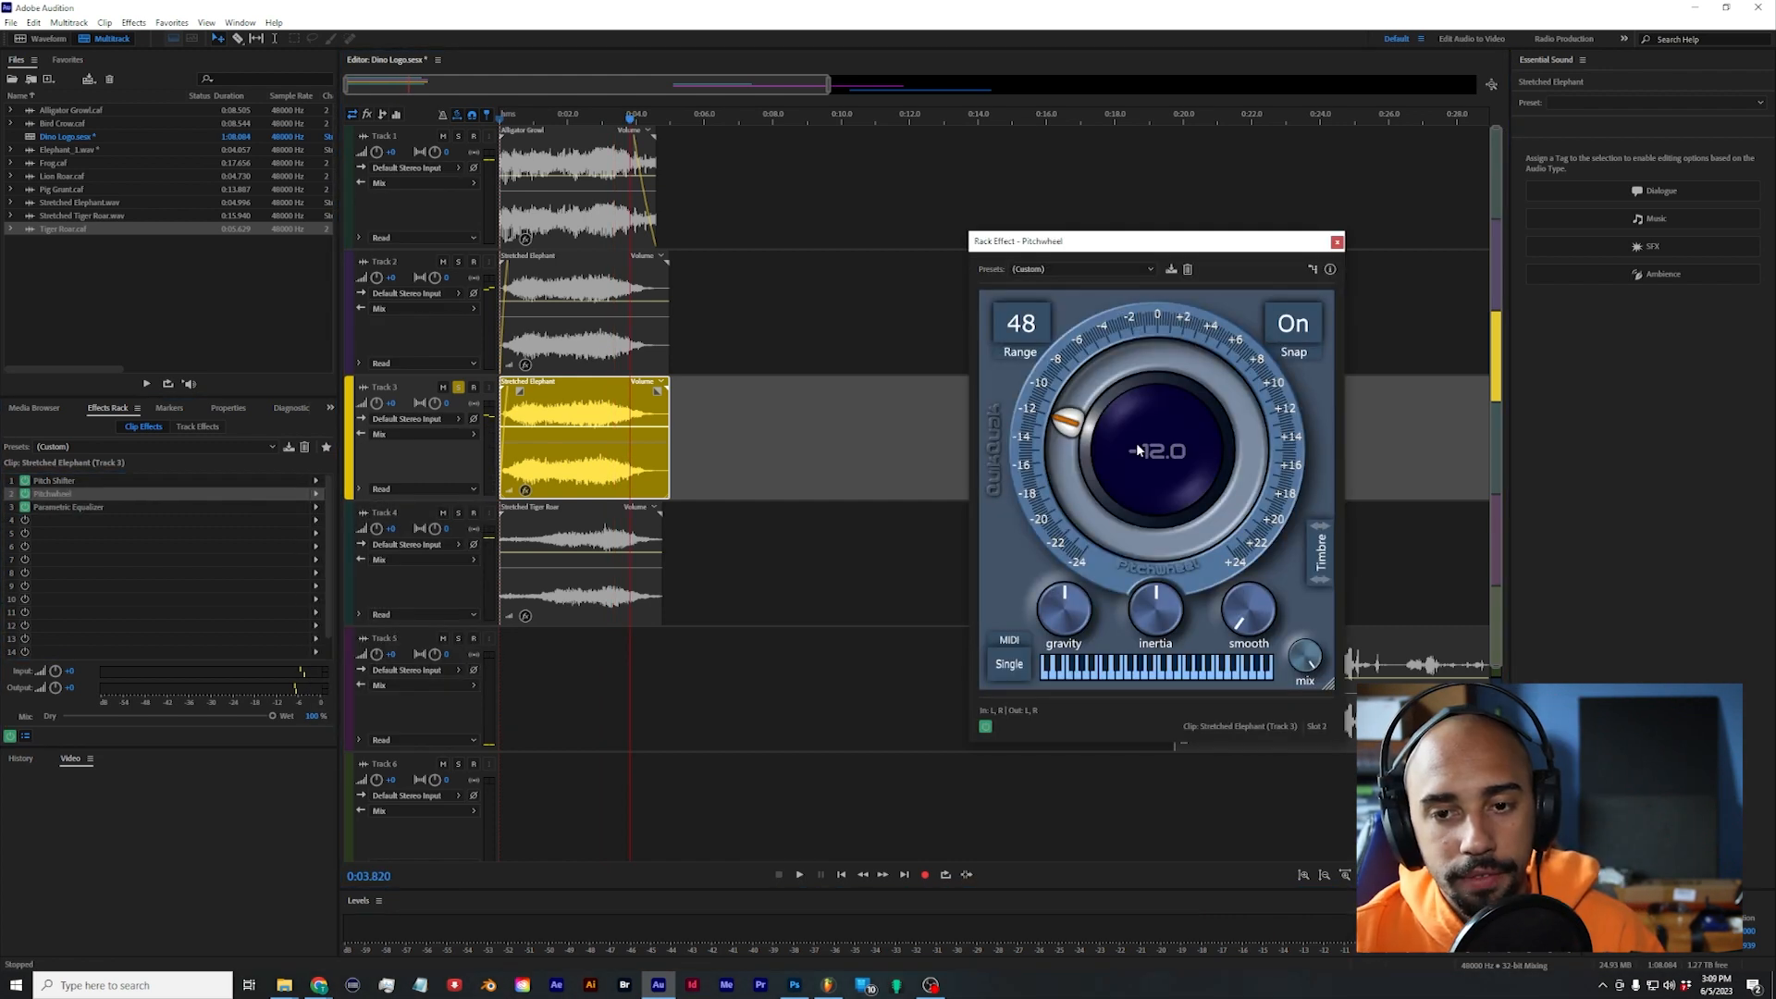
pyautogui.moveTo(1136, 442); pyautogui.dragTo(1130, 454)
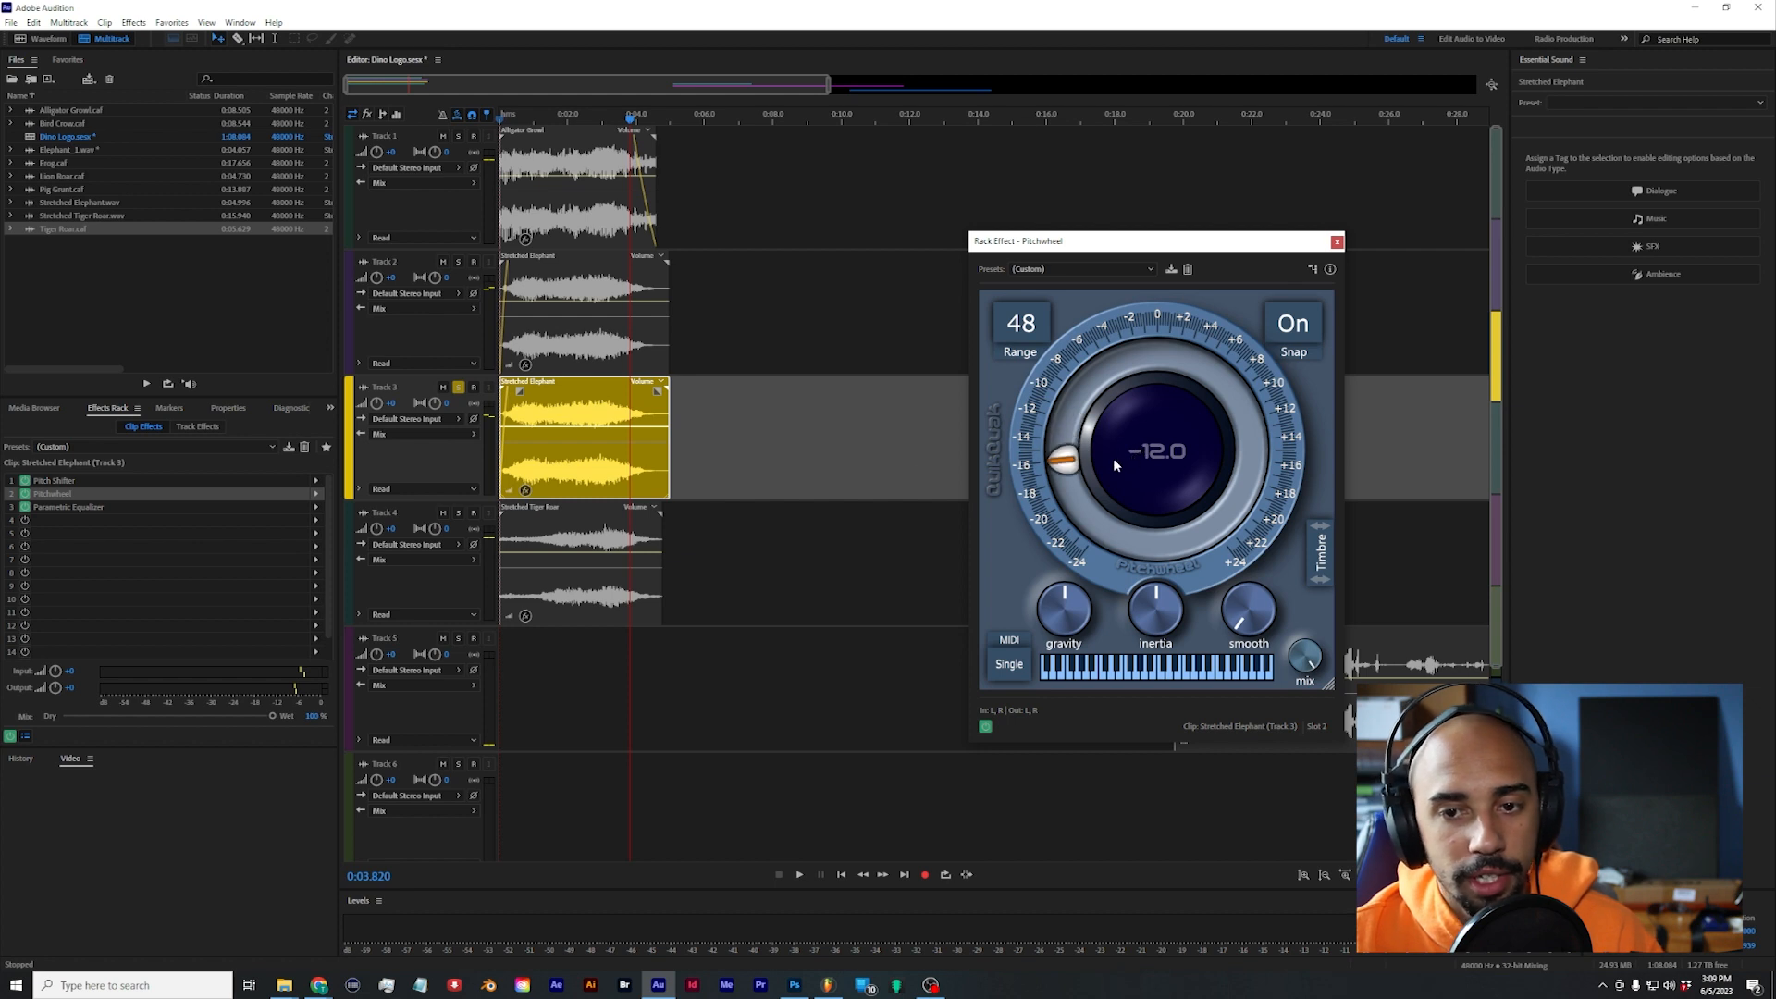
pyautogui.moveTo(571, 120); pyautogui.dragTo(317, 127)
pyautogui.press('space')
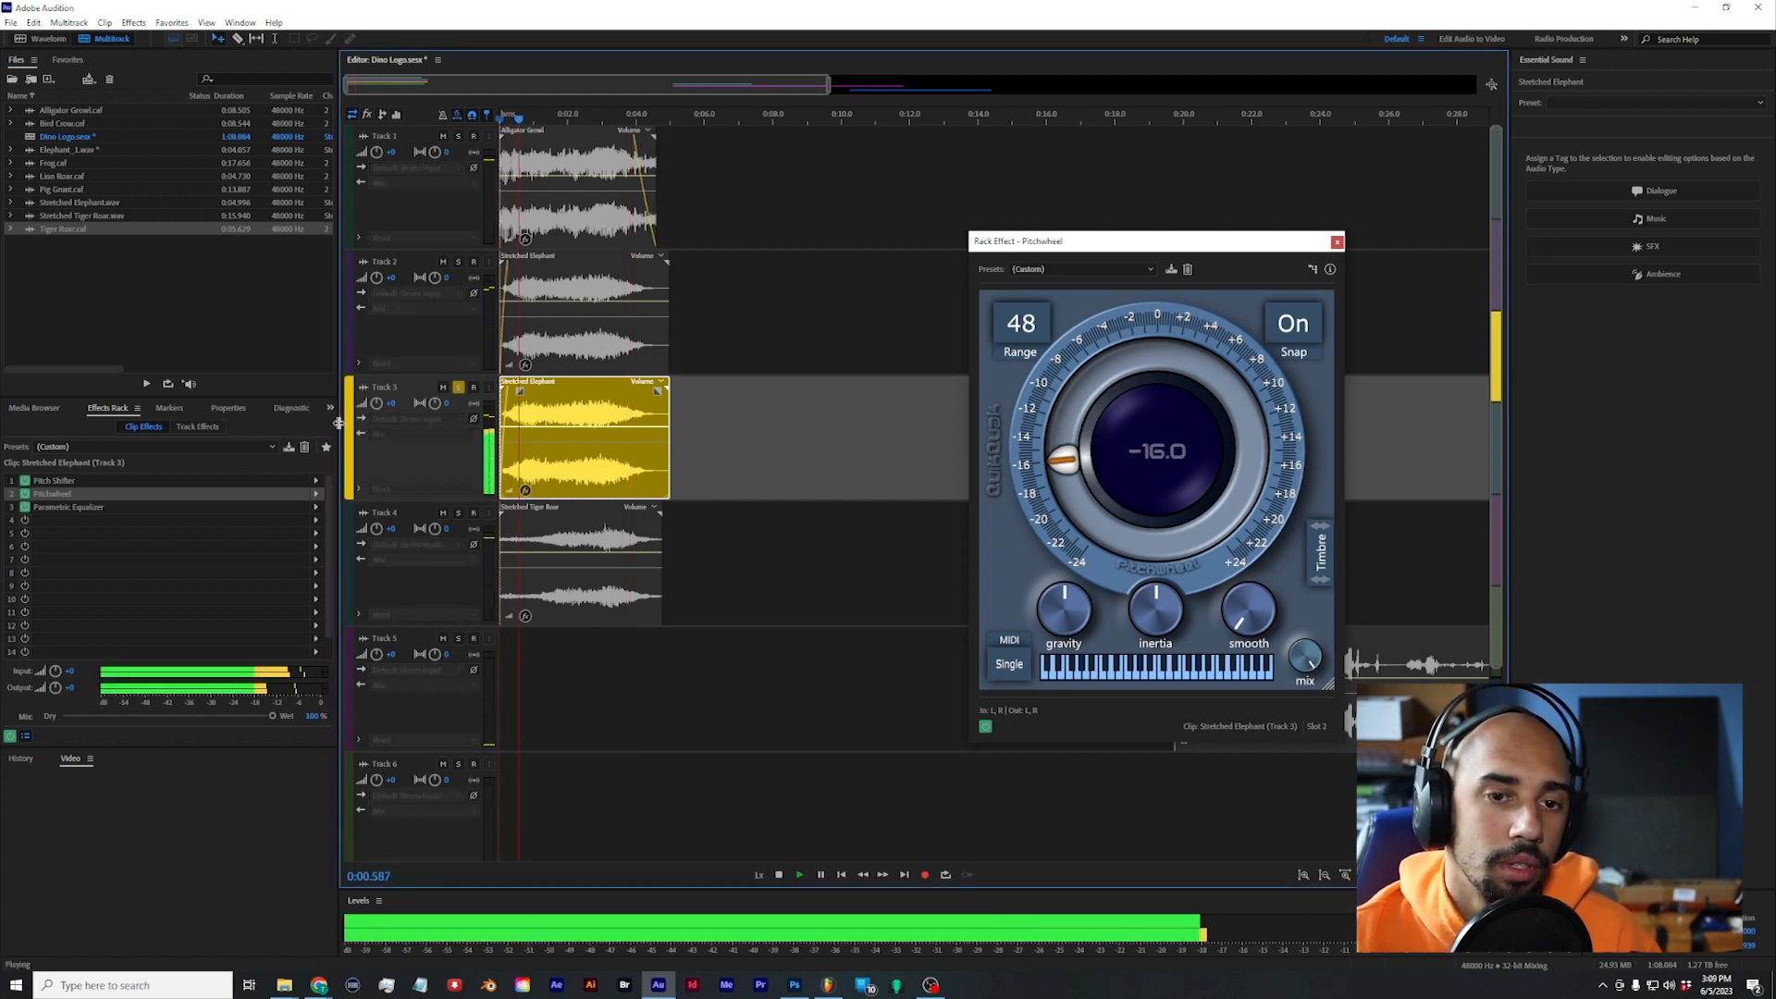
pyautogui.press('space')
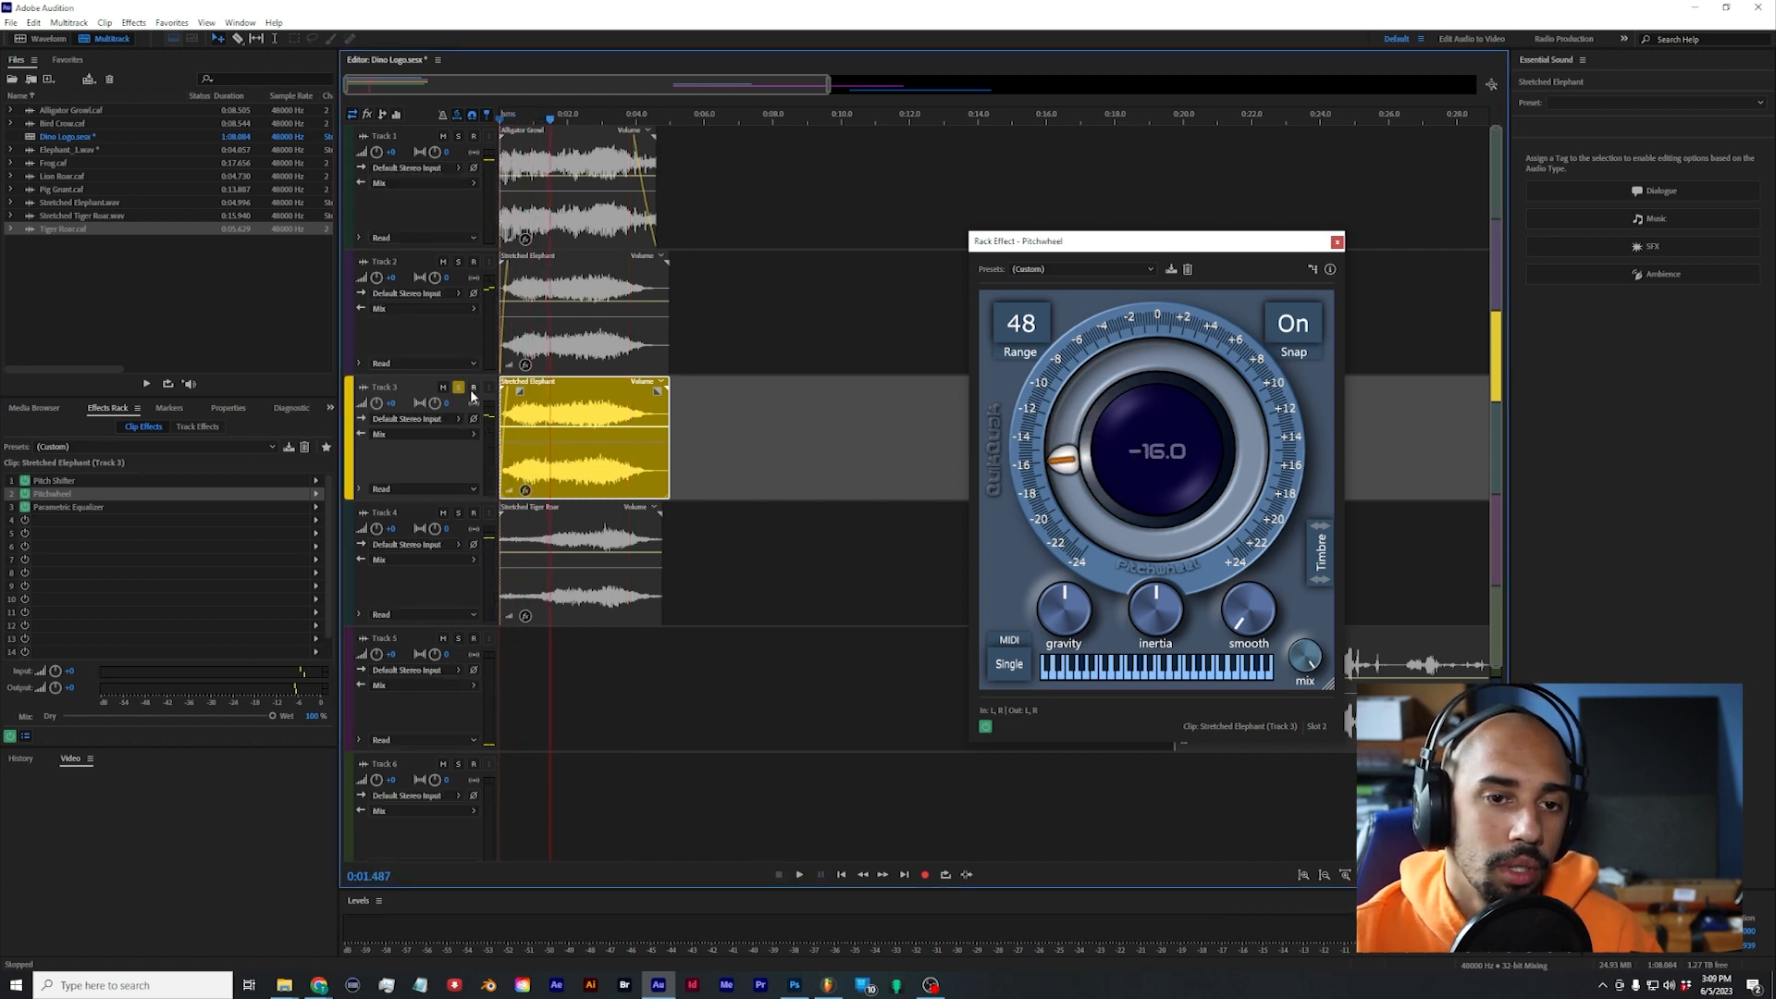
# Step: Solo Track 2 alongside Track 3 and listen to both elephant layers together
pyautogui.click(442, 265)
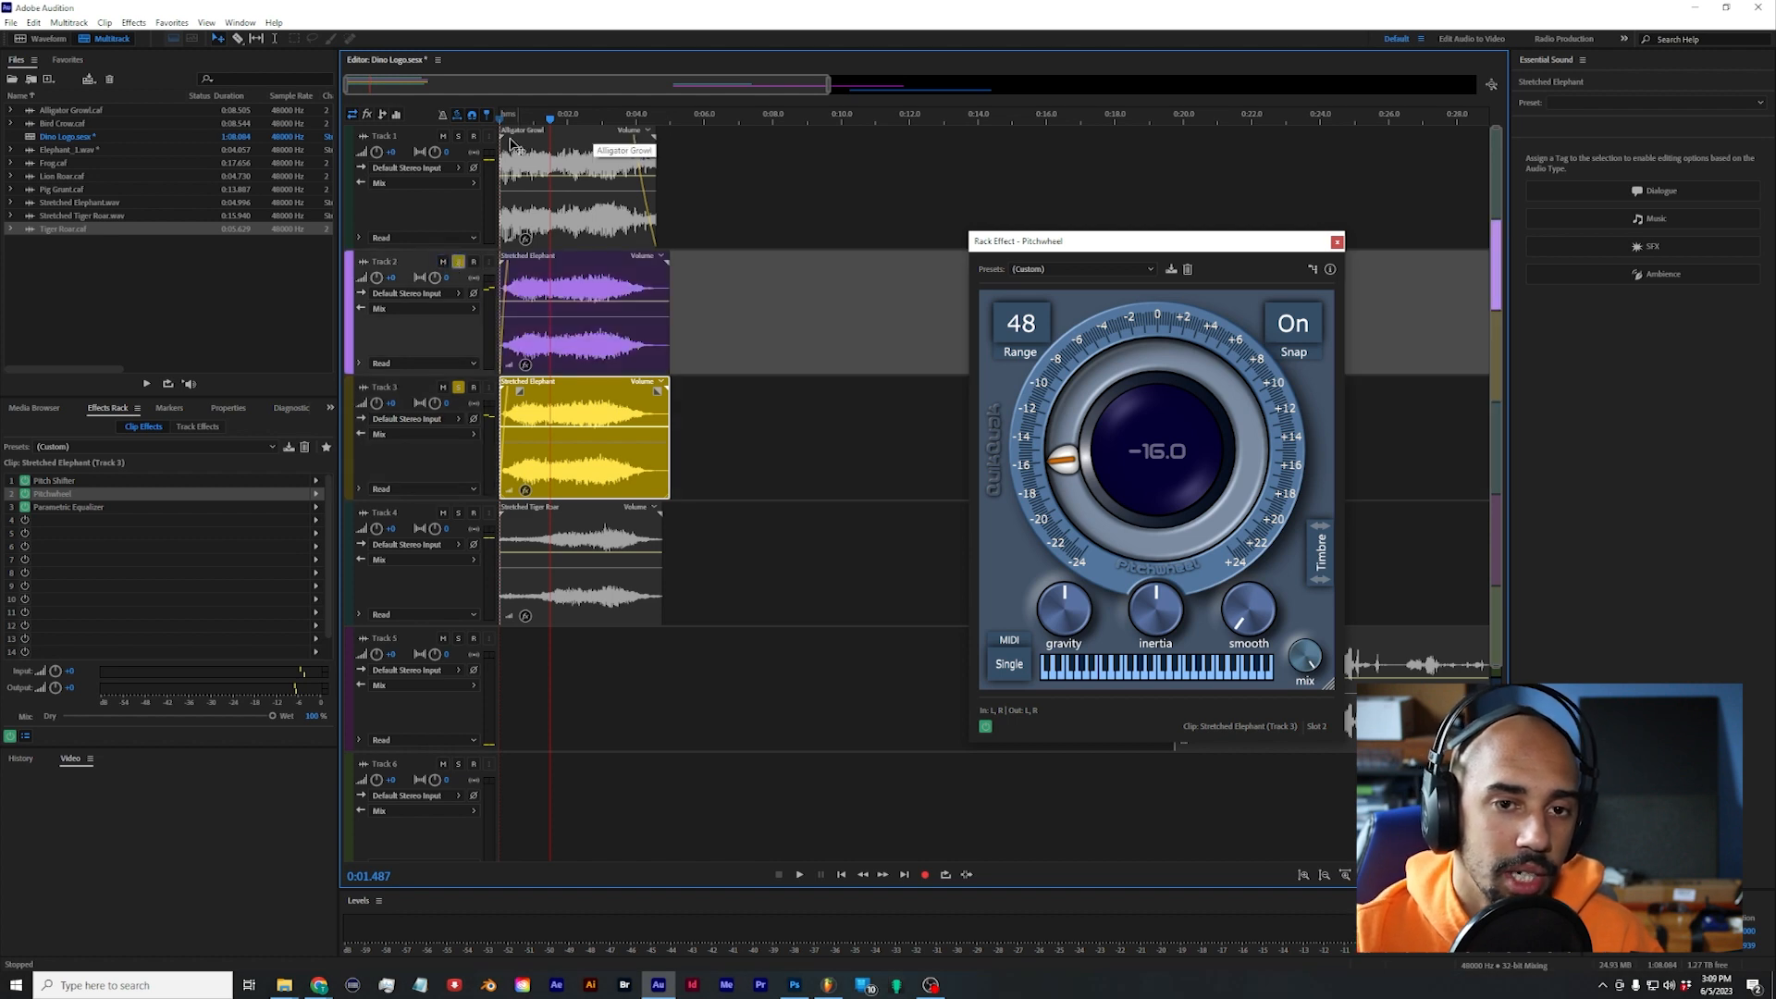
pyautogui.press('space')
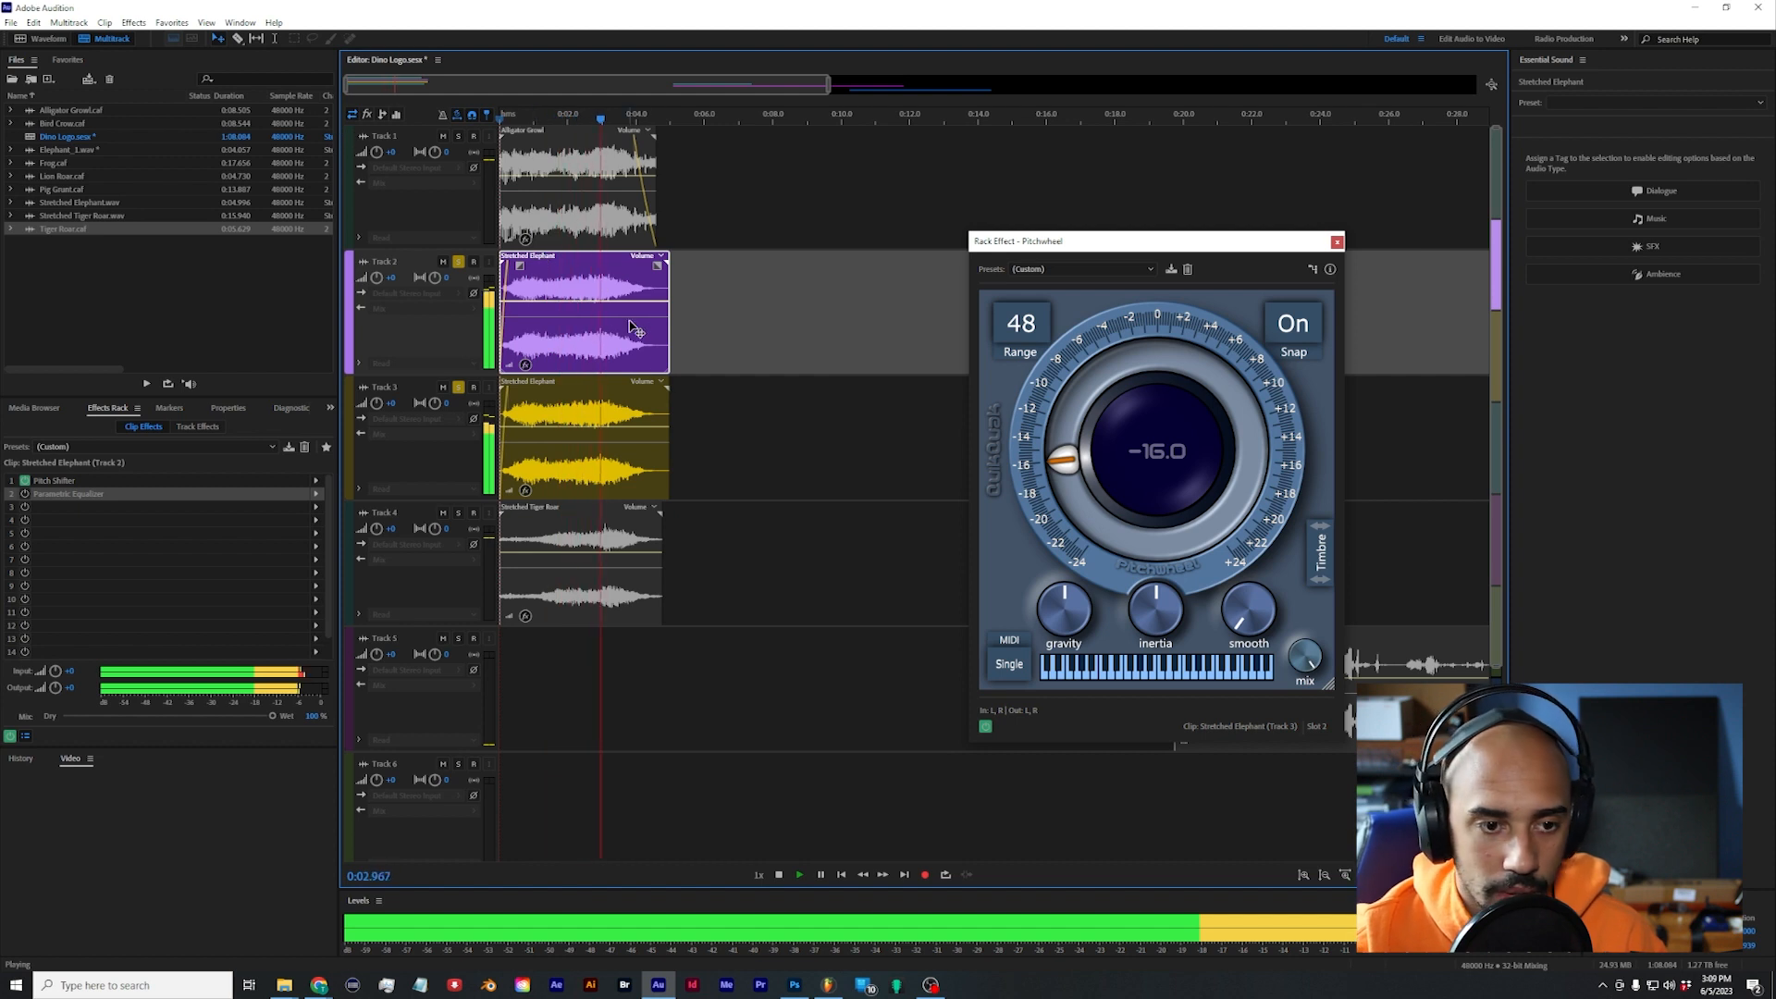
pyautogui.press('space')
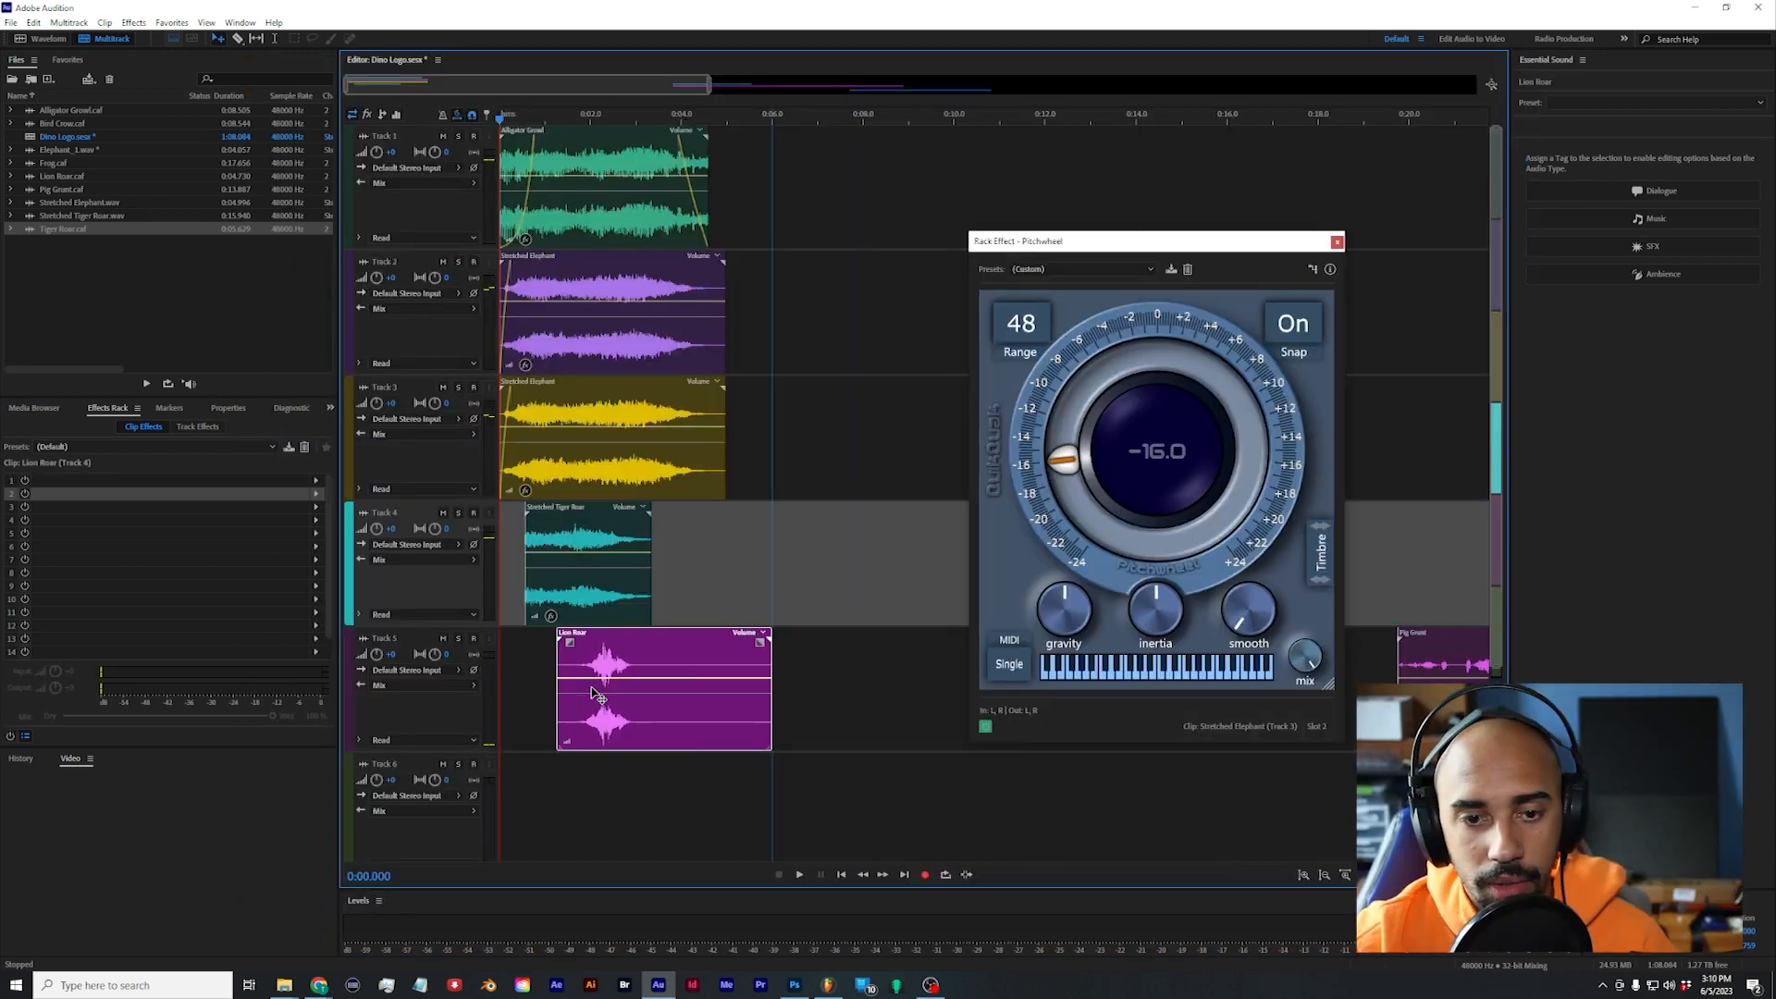
# Step: Move the Lion Roar clip to the start of Track 5 and play it with the other layers
pyautogui.moveTo(593, 692); pyautogui.dragTo(512, 691)
pyautogui.press('space')
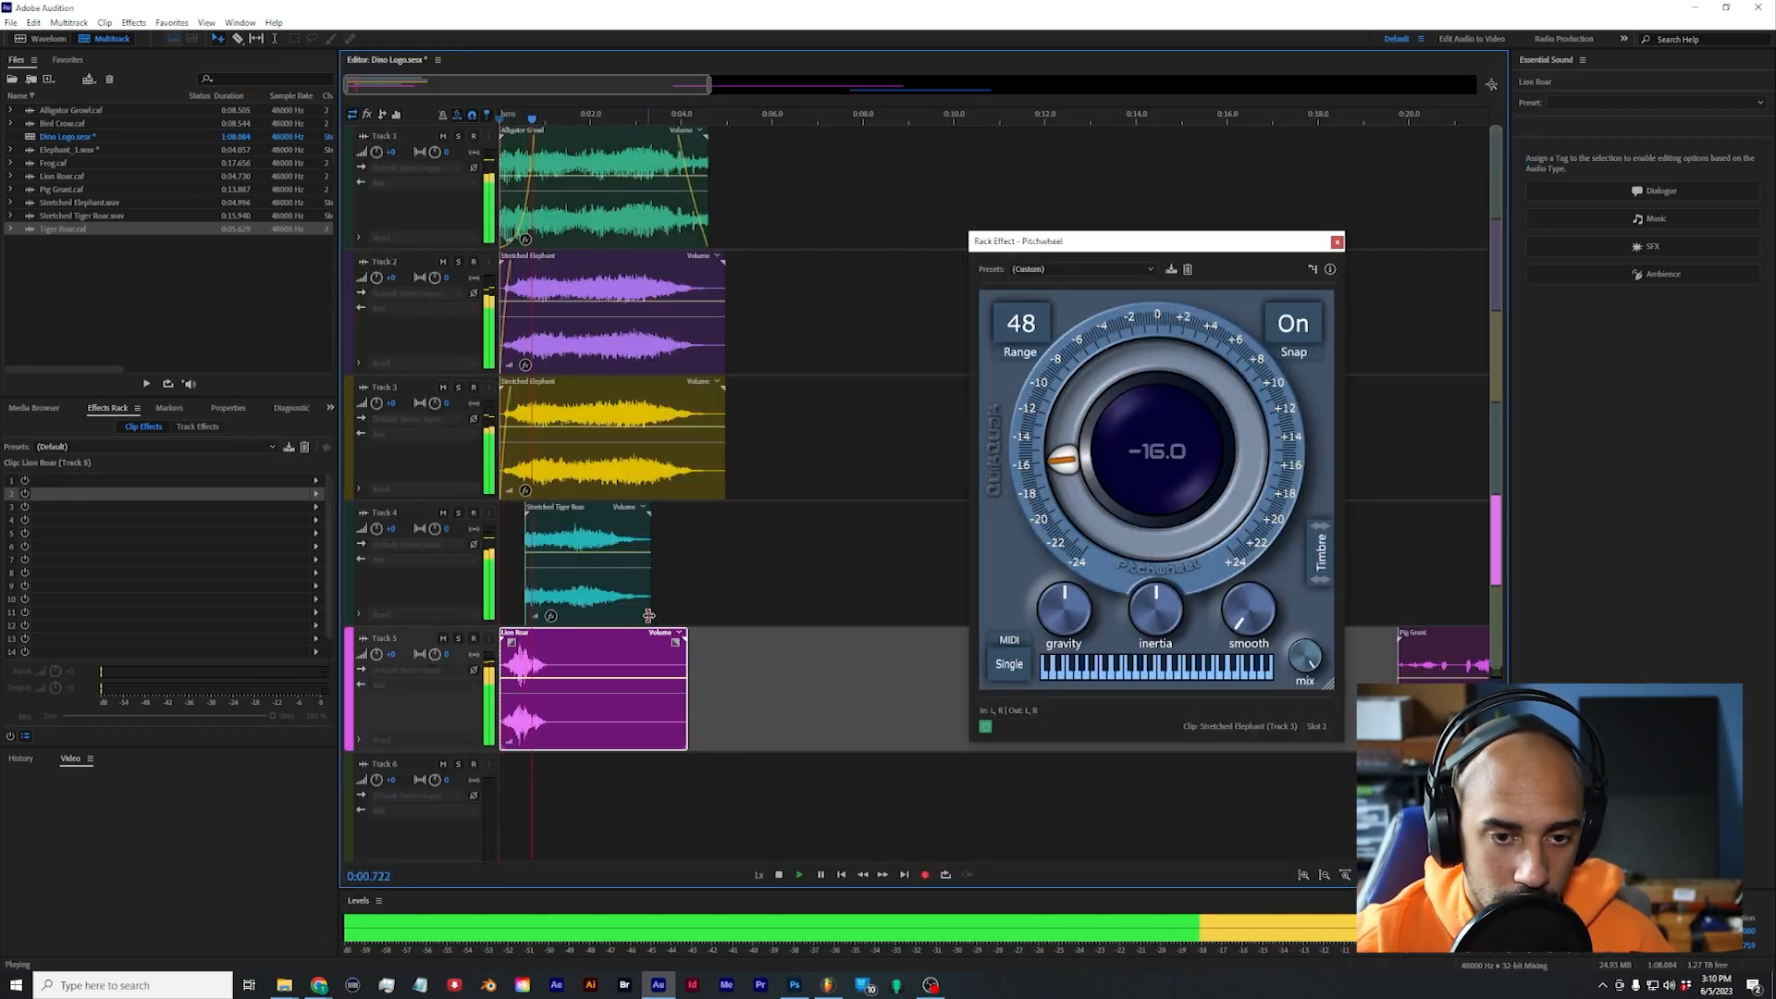
pyautogui.press('space')
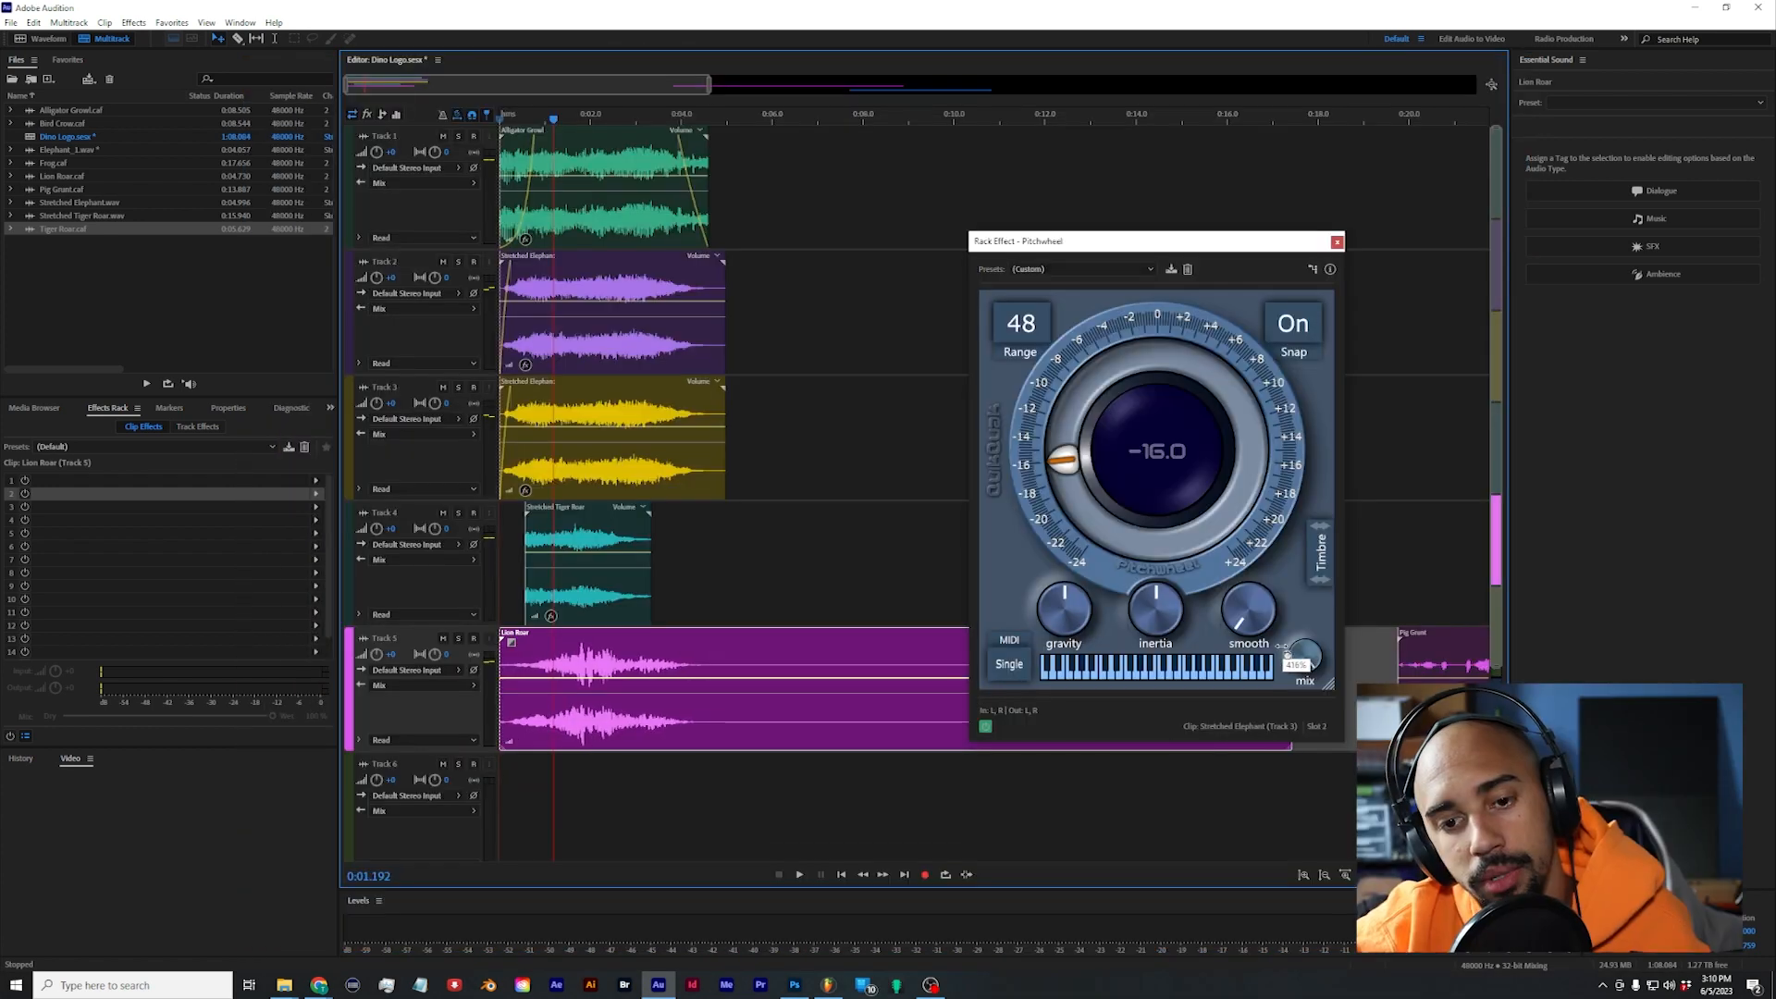
# Step: Time-stretch the Lion Roar clip to about 440%, move the Pitchwheel window aside, and audition the stretched clip
pyautogui.moveTo(1340, 652); pyautogui.dragTo(1341, 647)
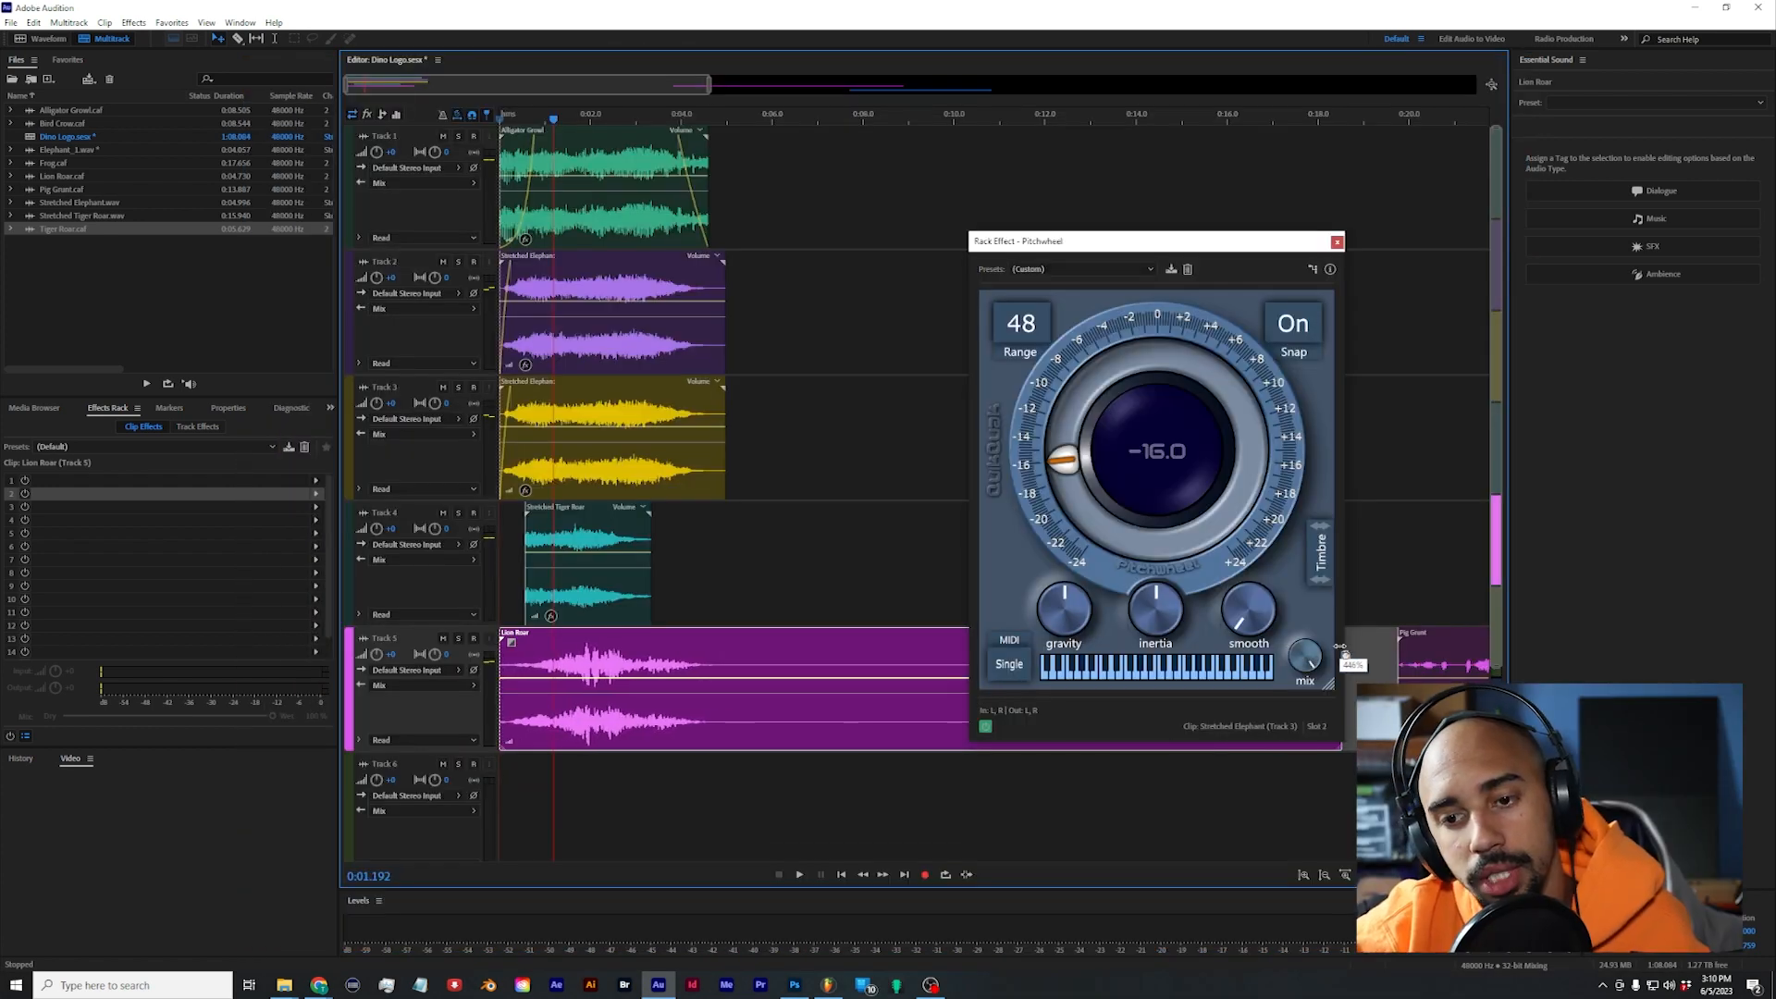
pyautogui.moveTo(1110, 241); pyautogui.dragTo(1369, 203)
pyautogui.moveTo(1369, 203); pyautogui.dragTo(1311, 84)
pyautogui.press('space')
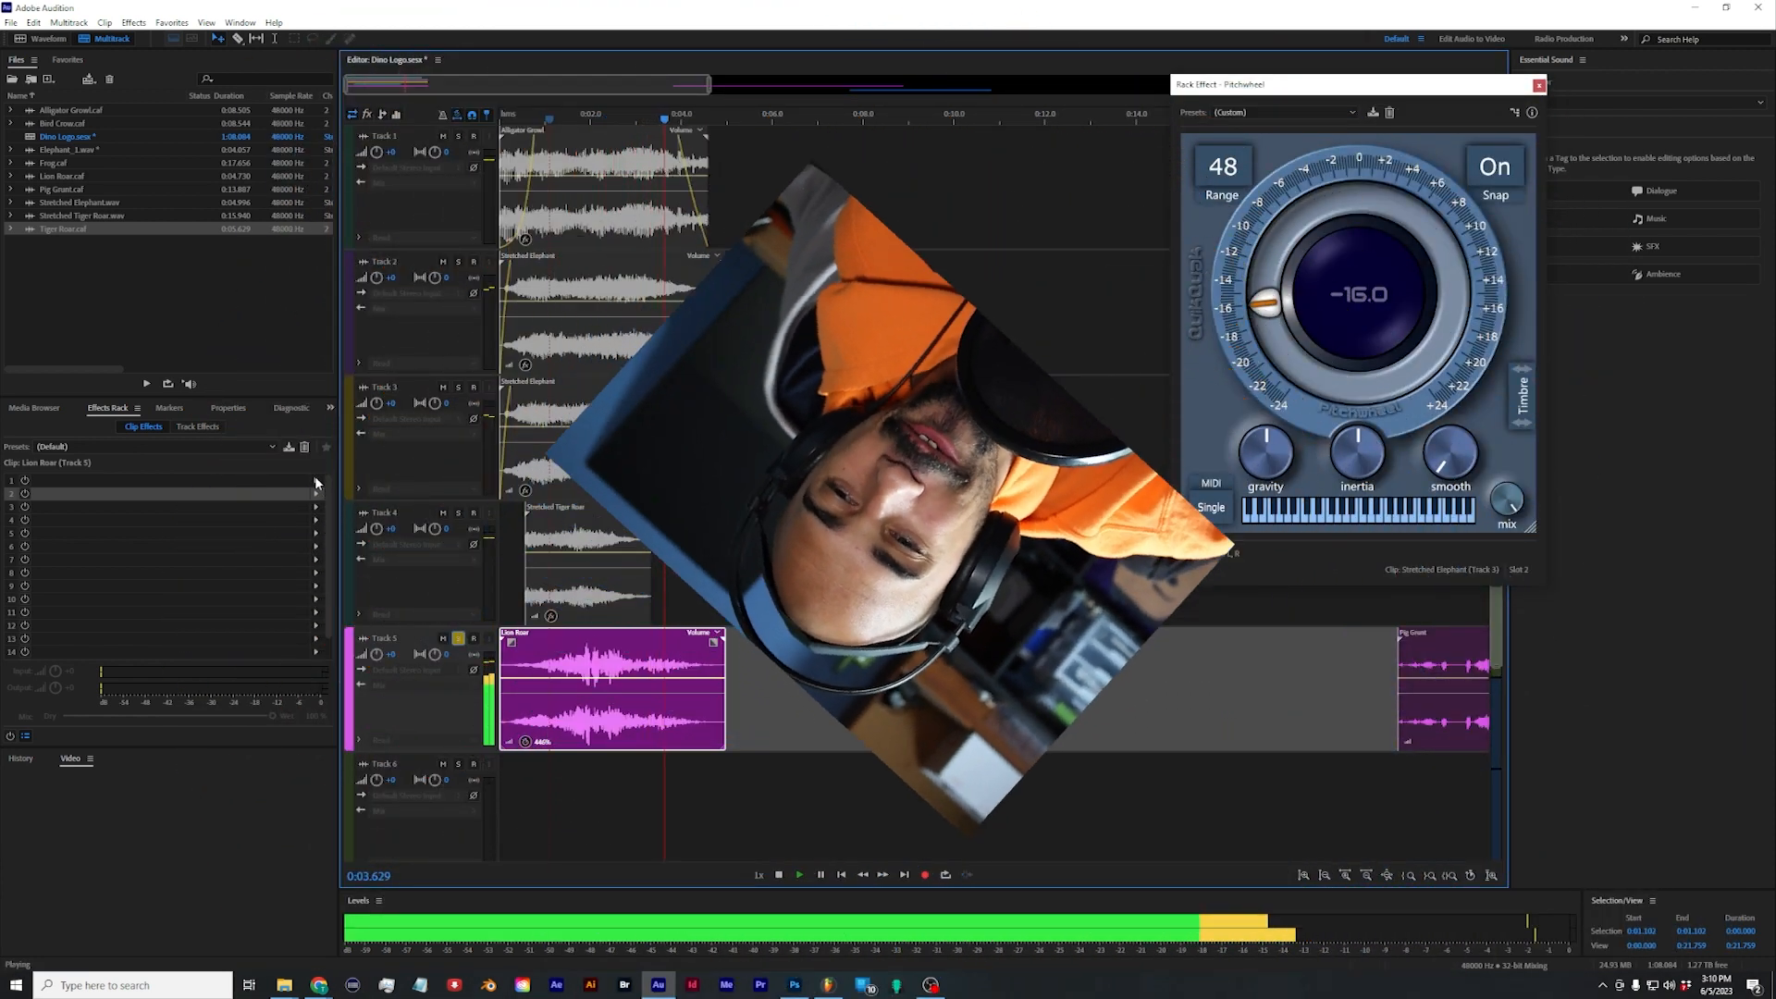
# Step: Add a Parametric Equalizer to the Lion Roar clip and audition it soloed
pyautogui.click(315, 480)
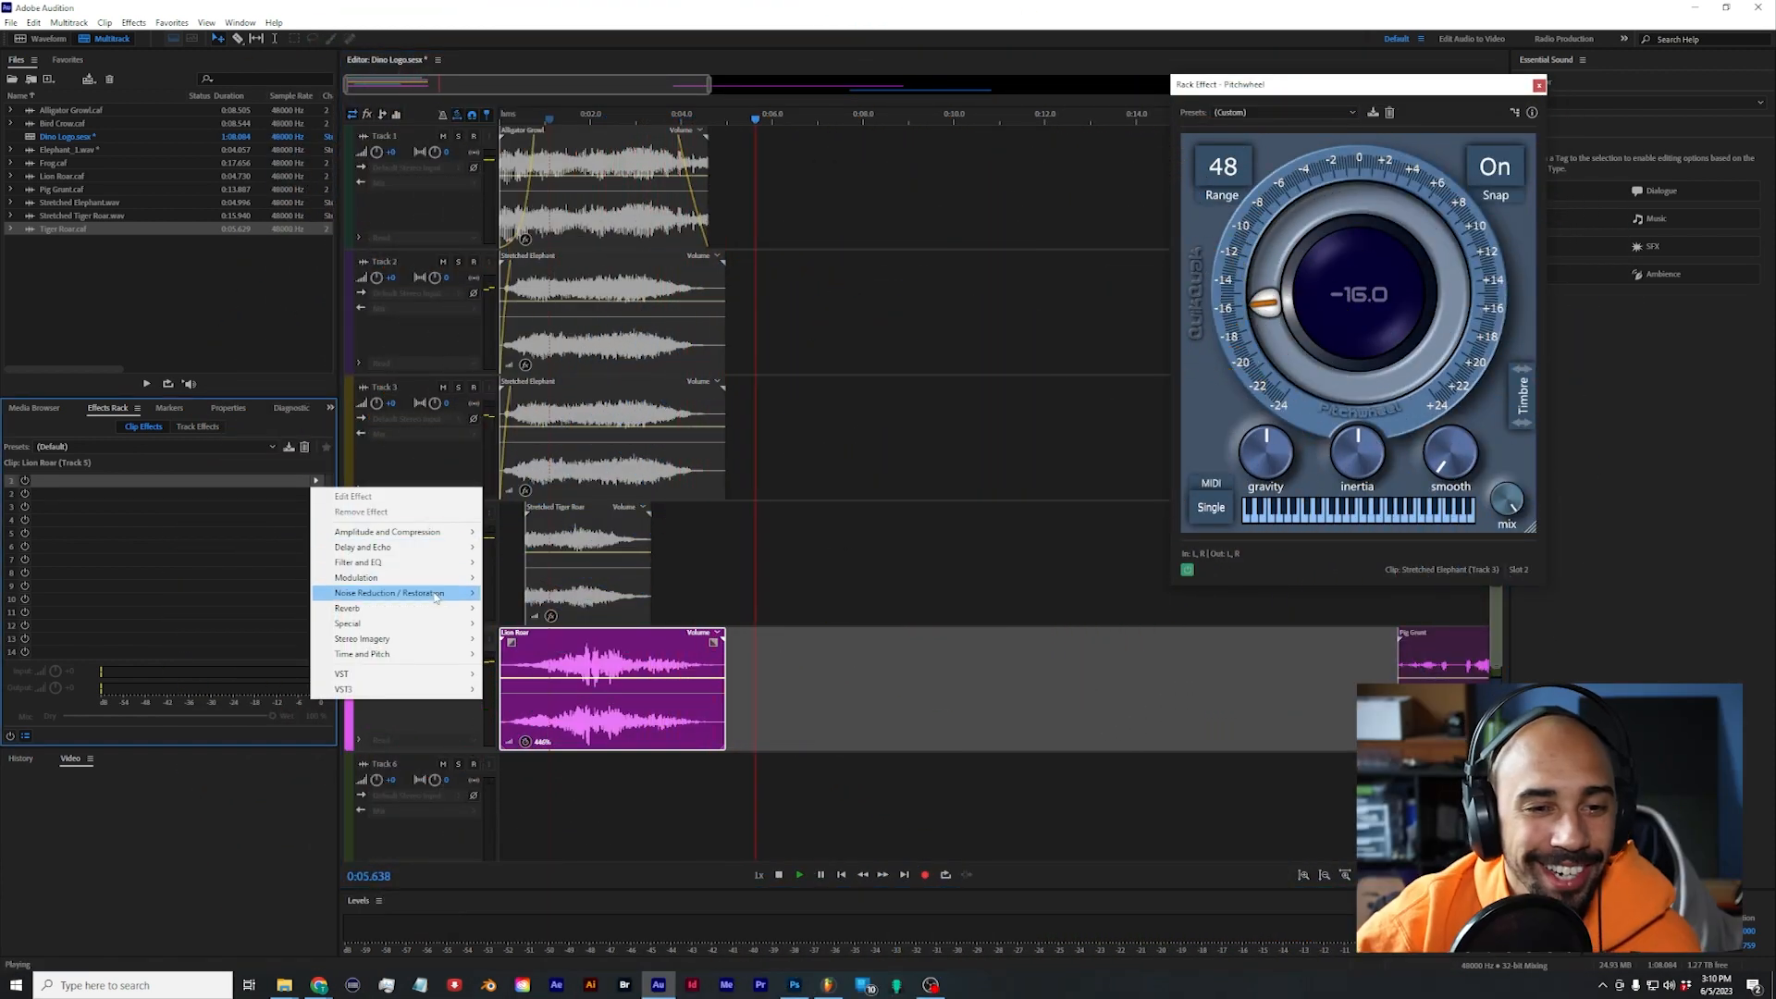
pyautogui.moveTo(389, 561)
pyautogui.click(541, 639)
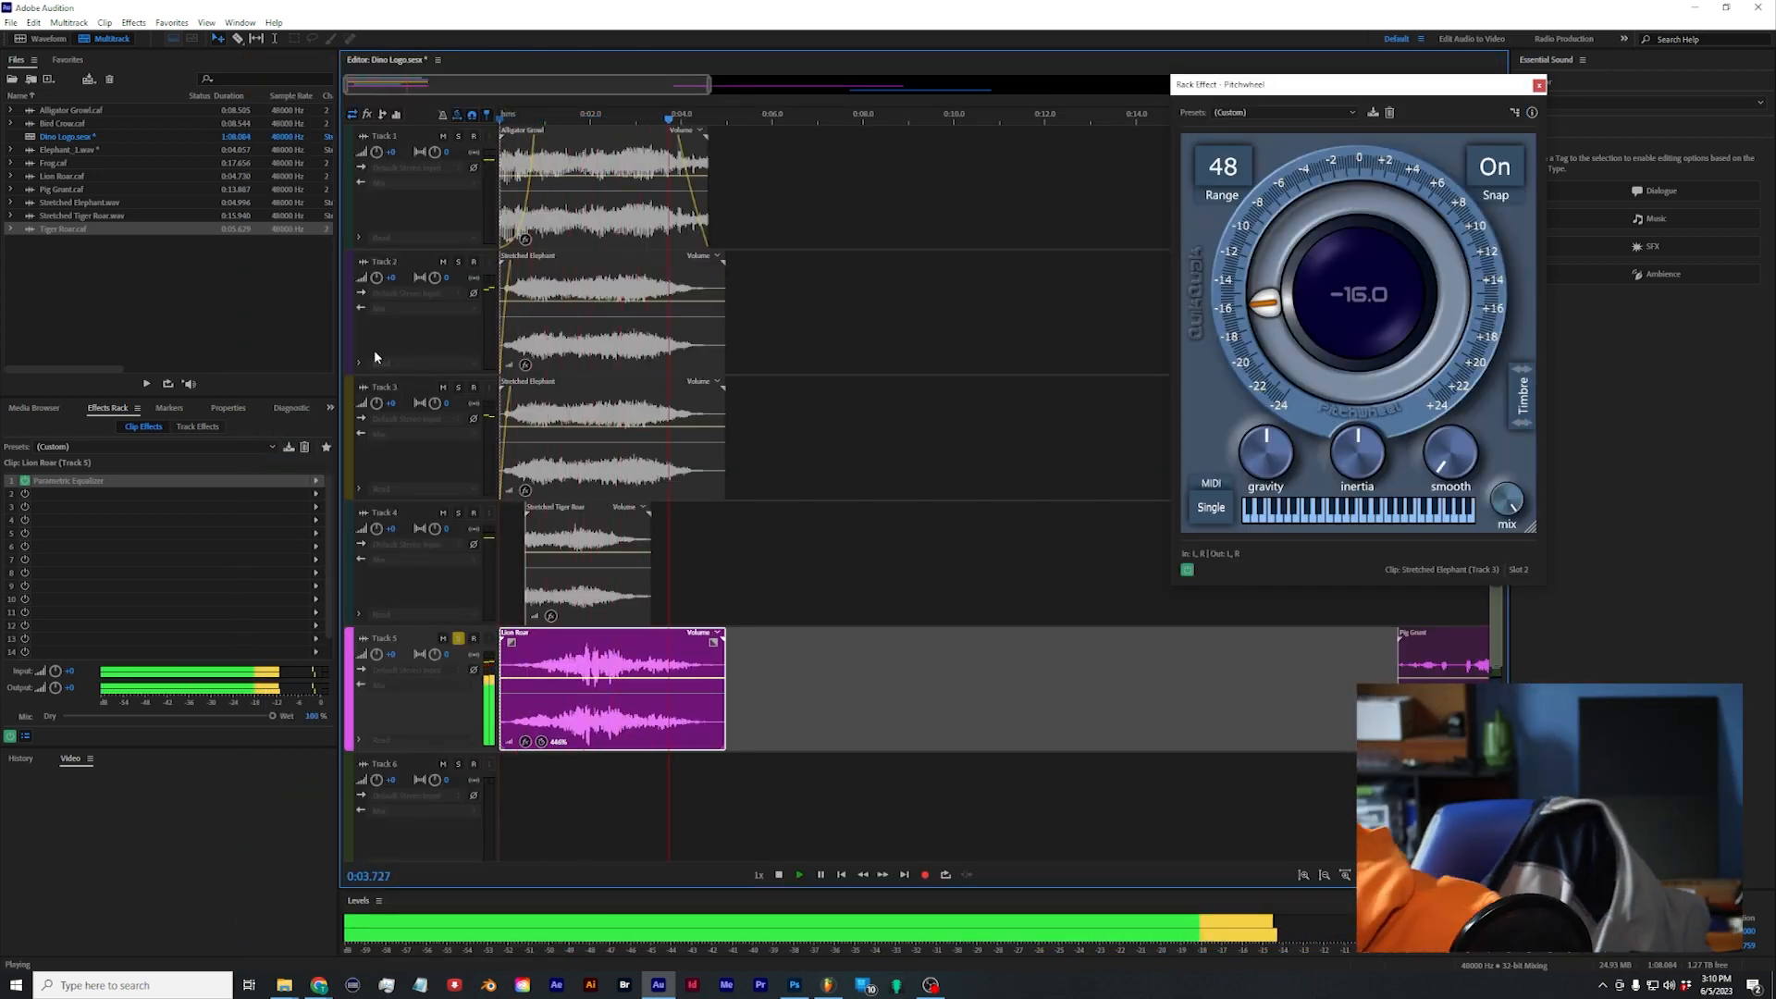
pyautogui.press('space')
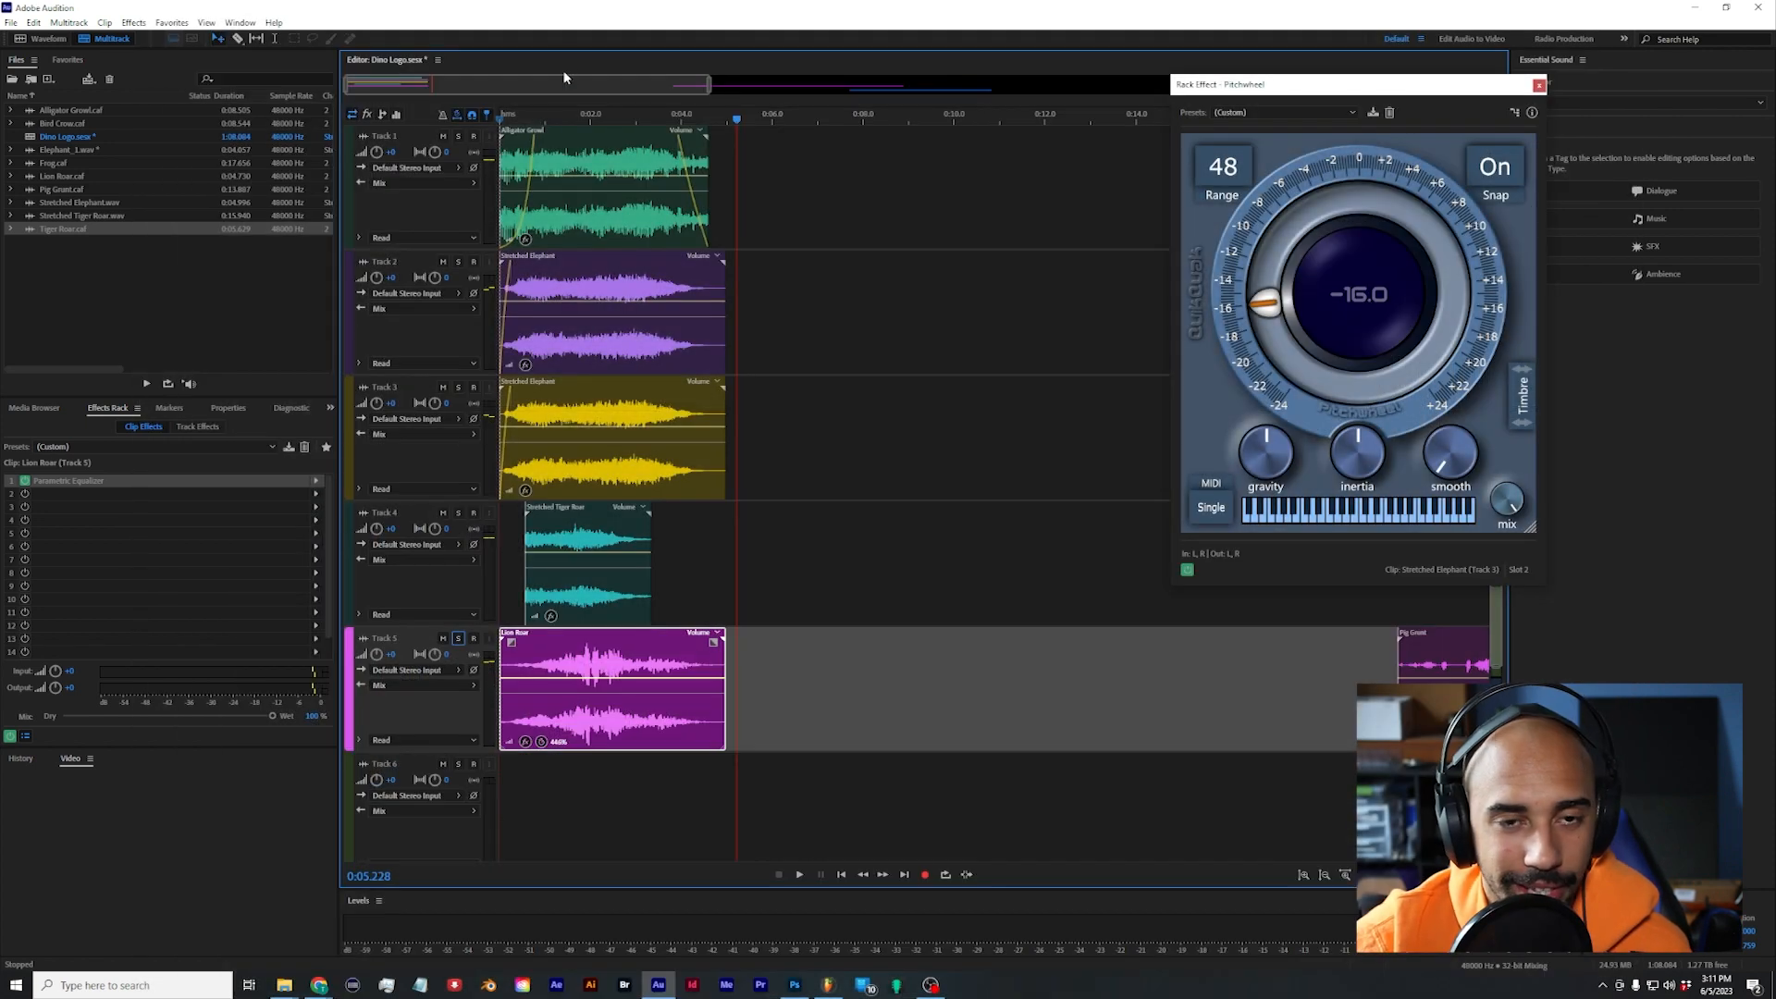
# Step: Play the full mix to check how the lion layer sits with the other tracks
pyautogui.click(552, 119)
pyautogui.press('space')
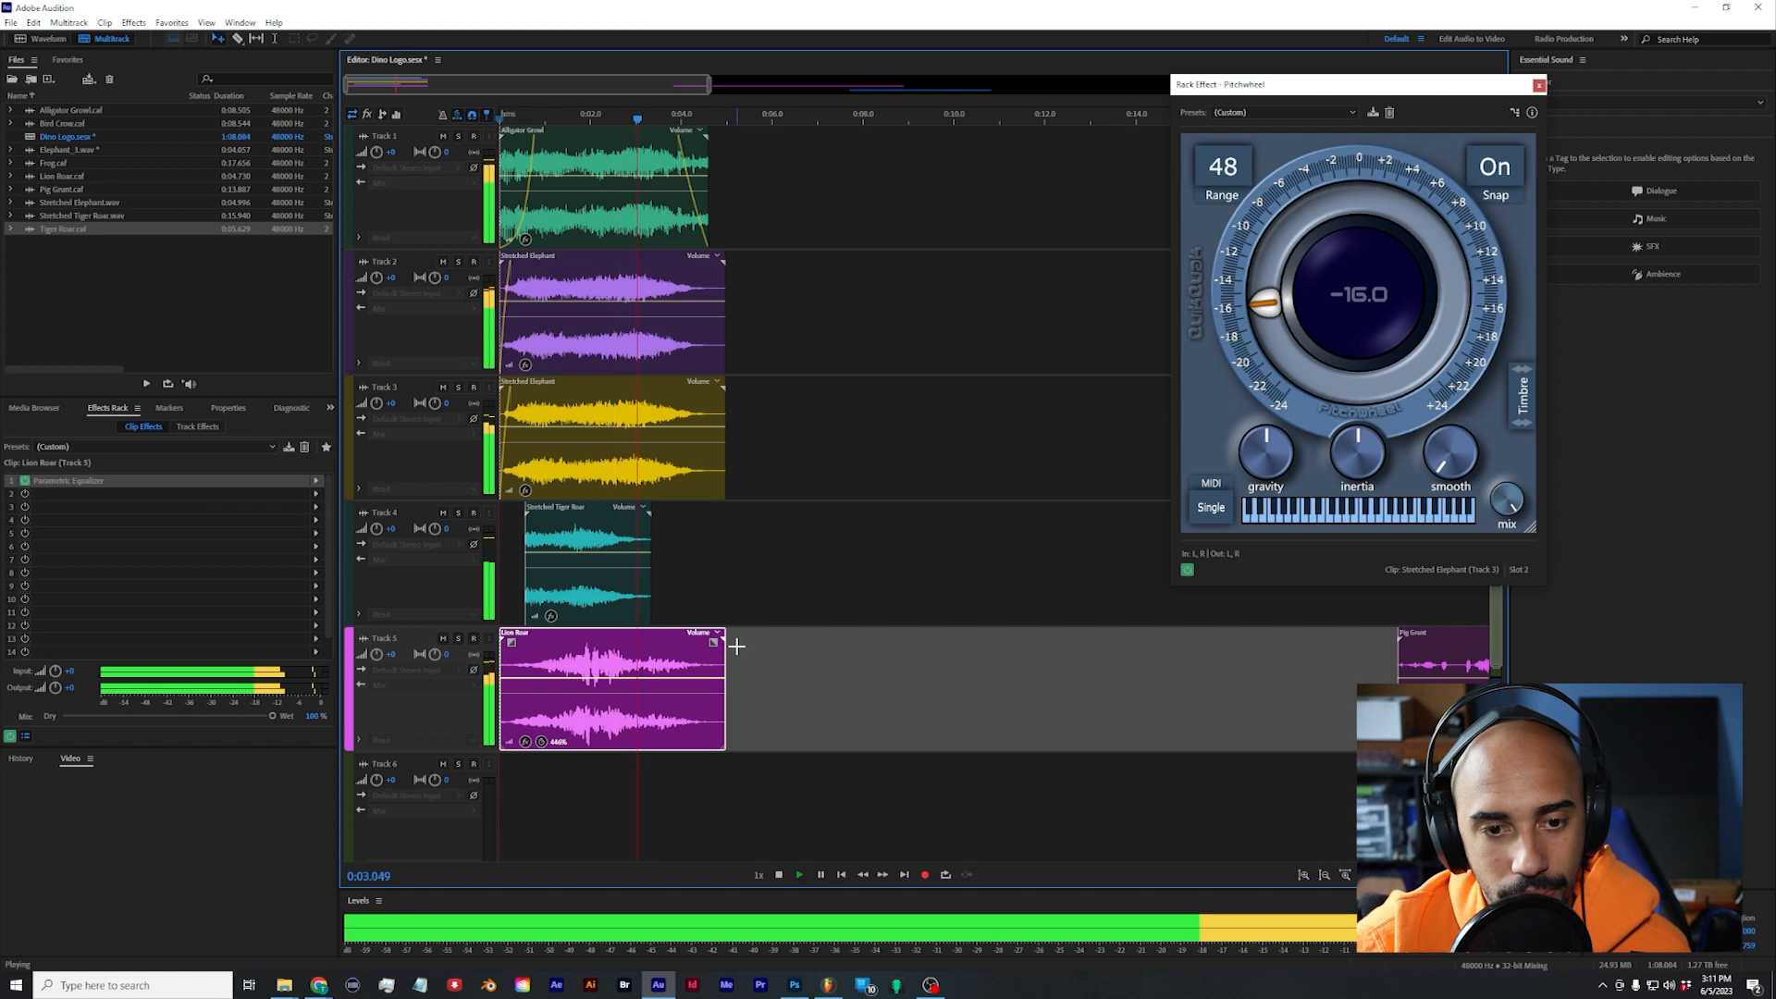
pyautogui.press('space')
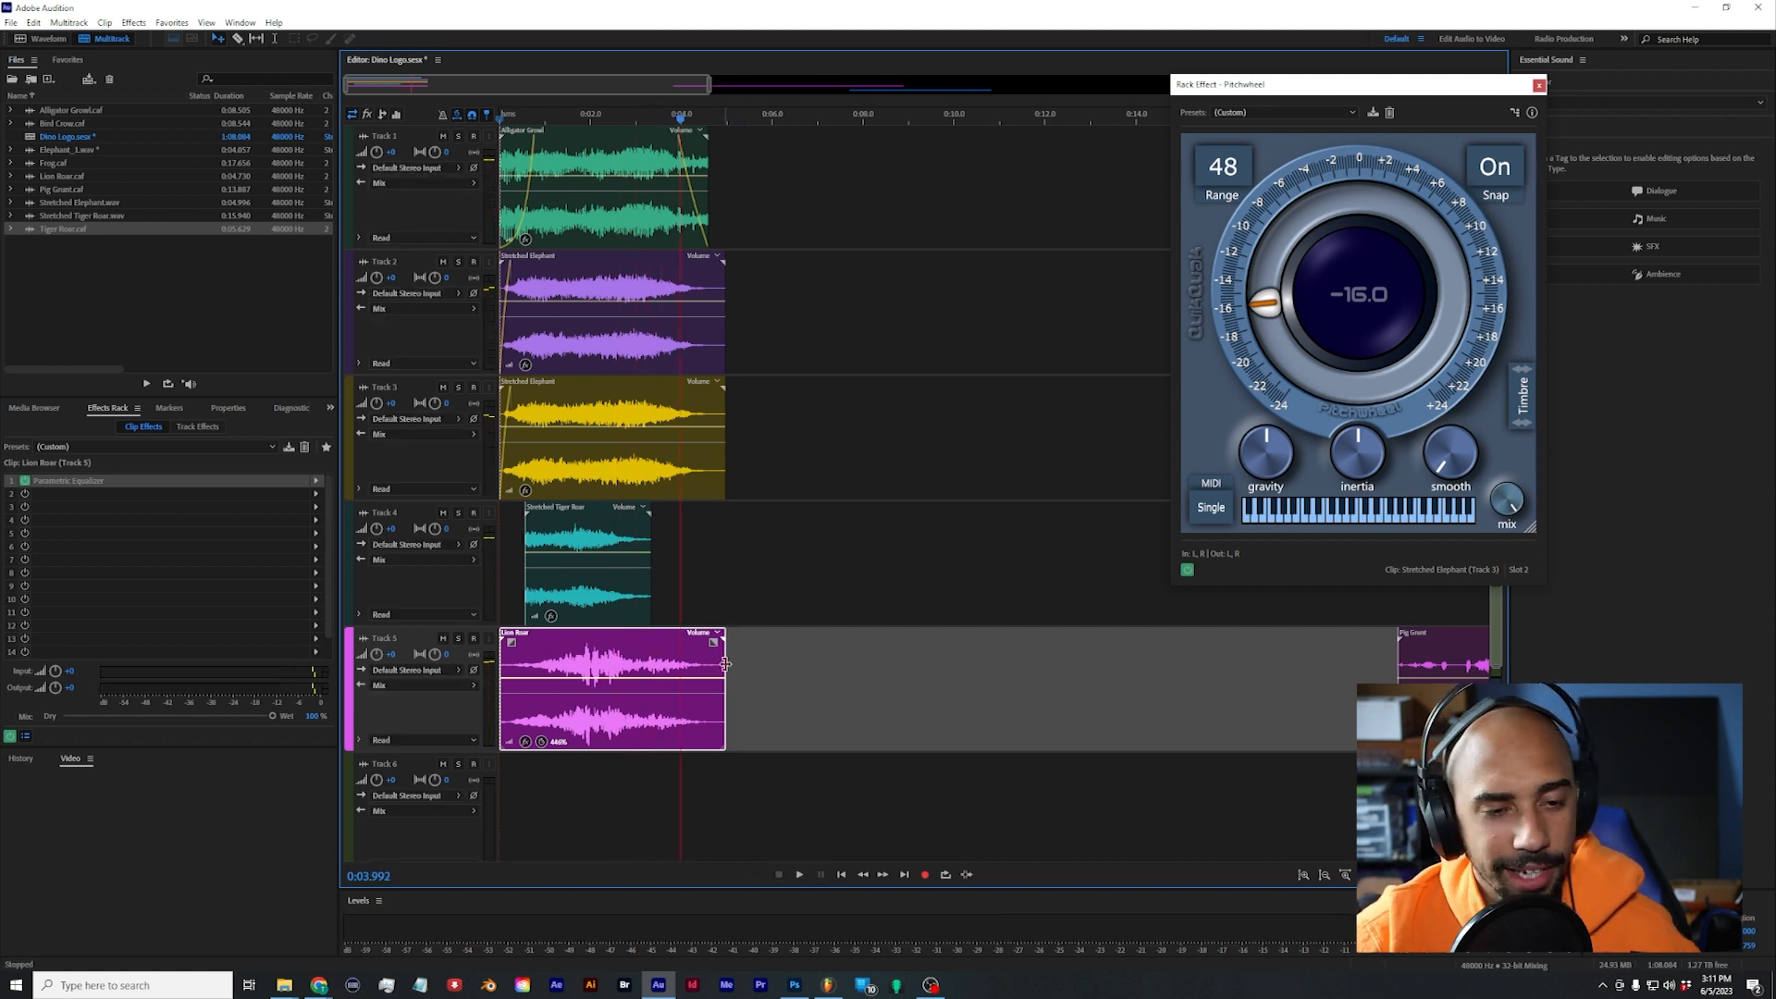
# Step: Shift the clips of Tracks 2 to 5 down one track and paste a copy of Alligator Growl at the start of Track 2
pyautogui.click(555, 172)
pyautogui.press('Home')
pyautogui.moveTo(807, 719); pyautogui.dragTo(589, 453)
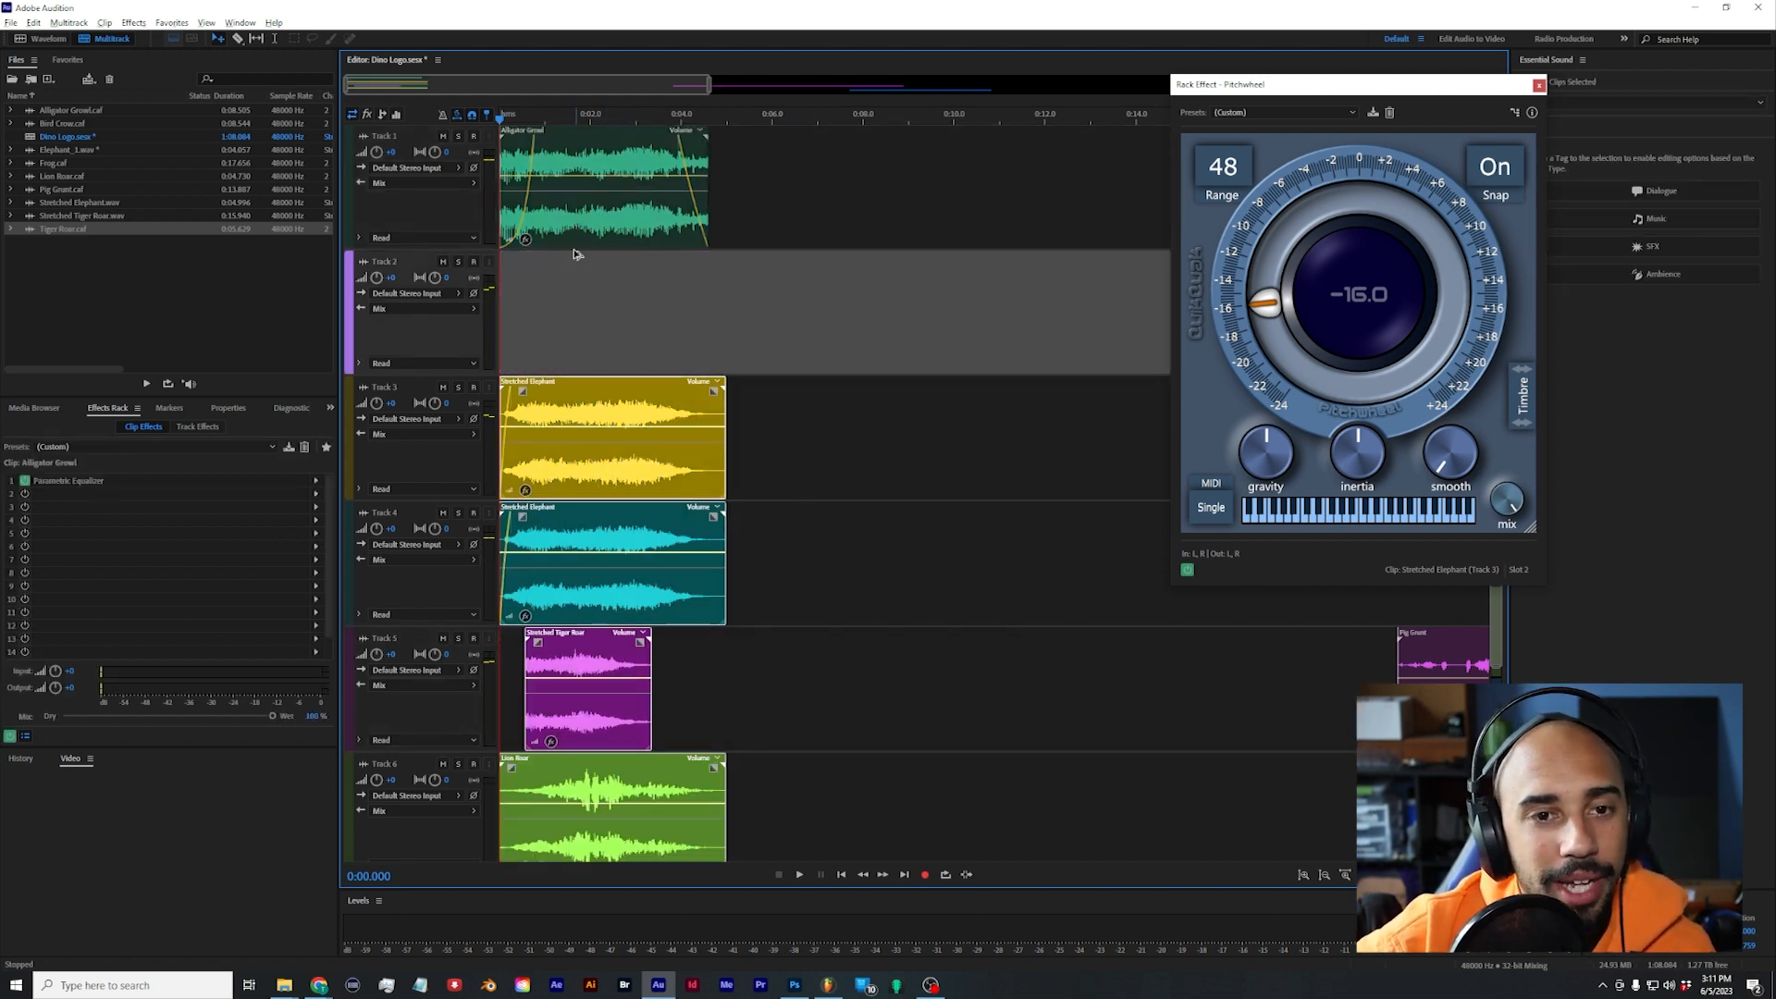
pyautogui.click(573, 253)
pyautogui.hotkey('ctrl', 'v')
# Step: Move the Alligator Growl copy's Parametric Equalizer to slot 2 and insert QuikQuak's Pitchwheel in slot 1
pyautogui.moveTo(275, 483); pyautogui.dragTo(275, 496)
pyautogui.click(317, 482)
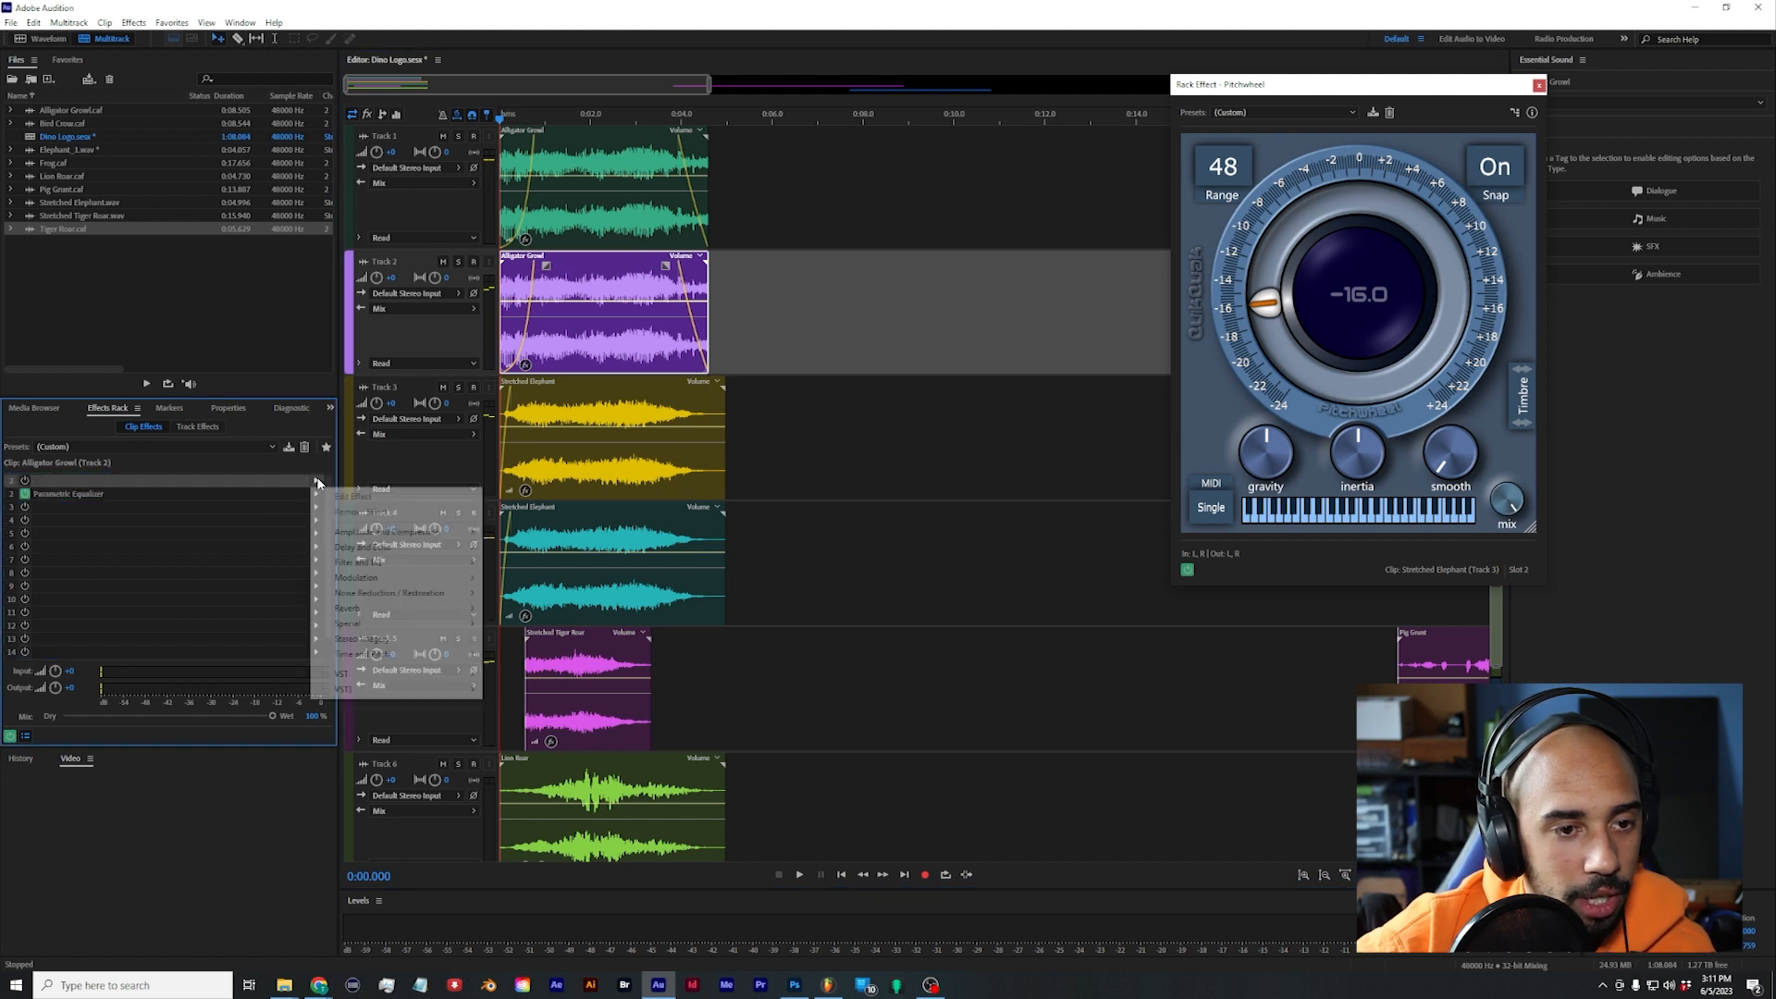
pyautogui.moveTo(412, 659)
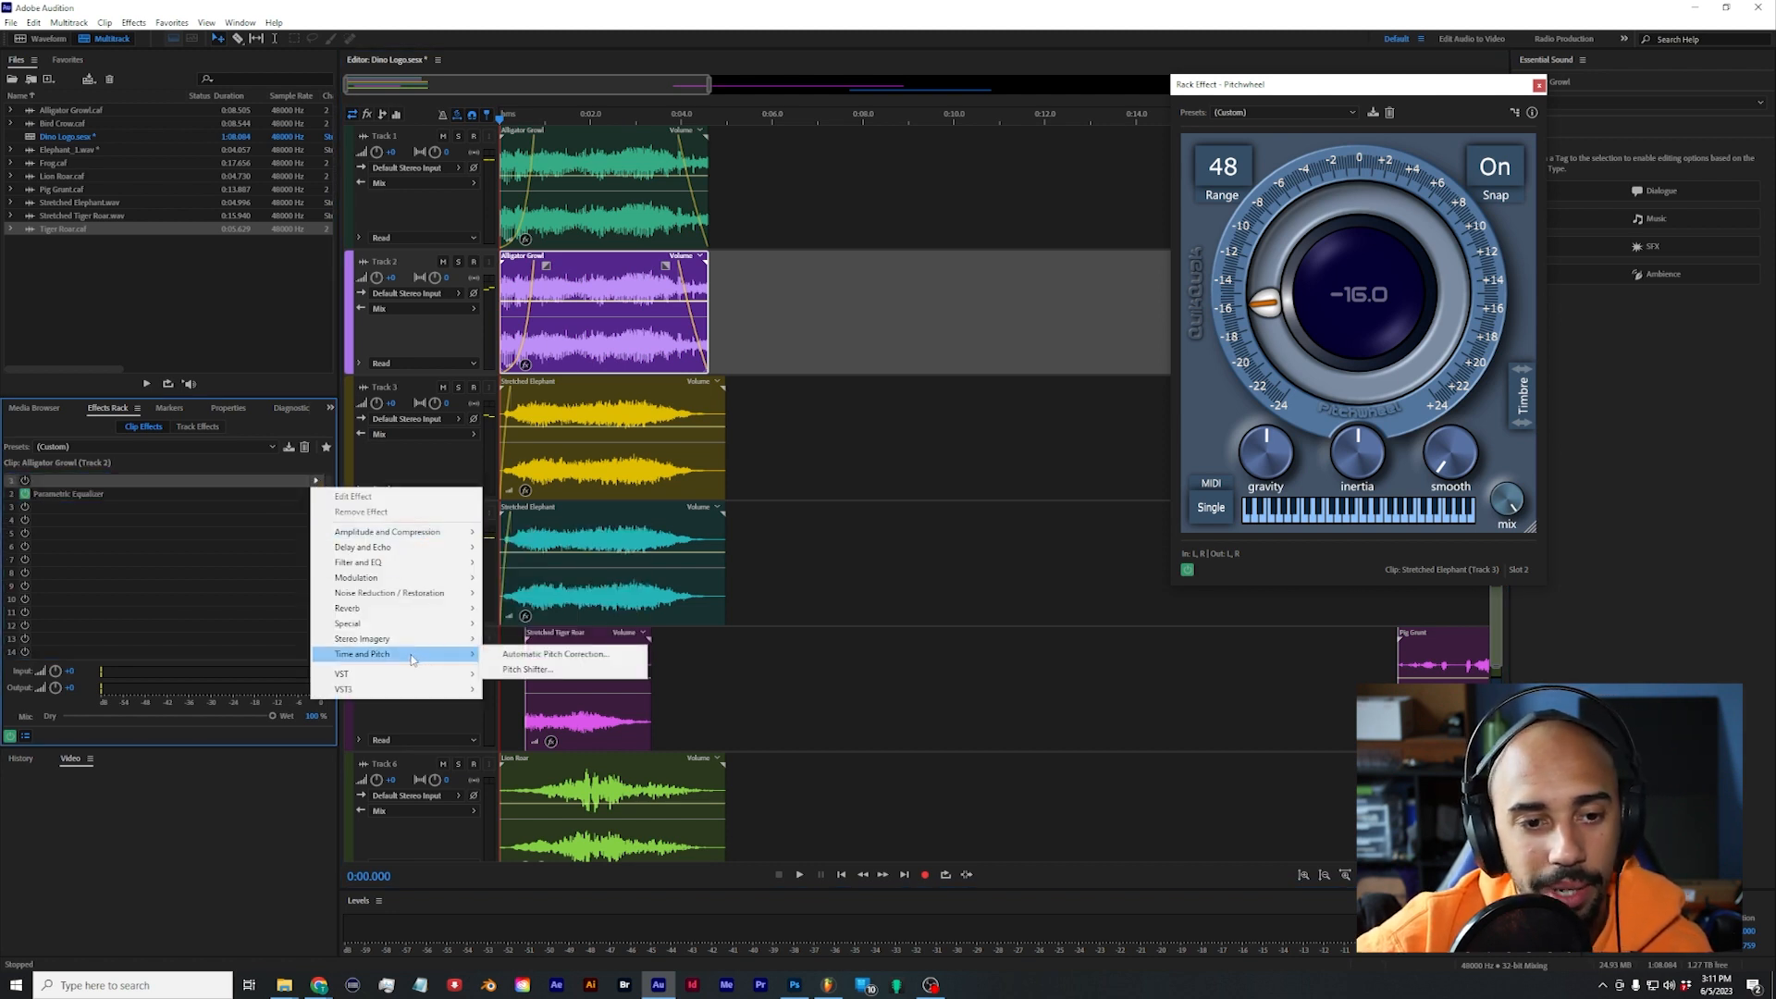
pyautogui.moveTo(562, 683)
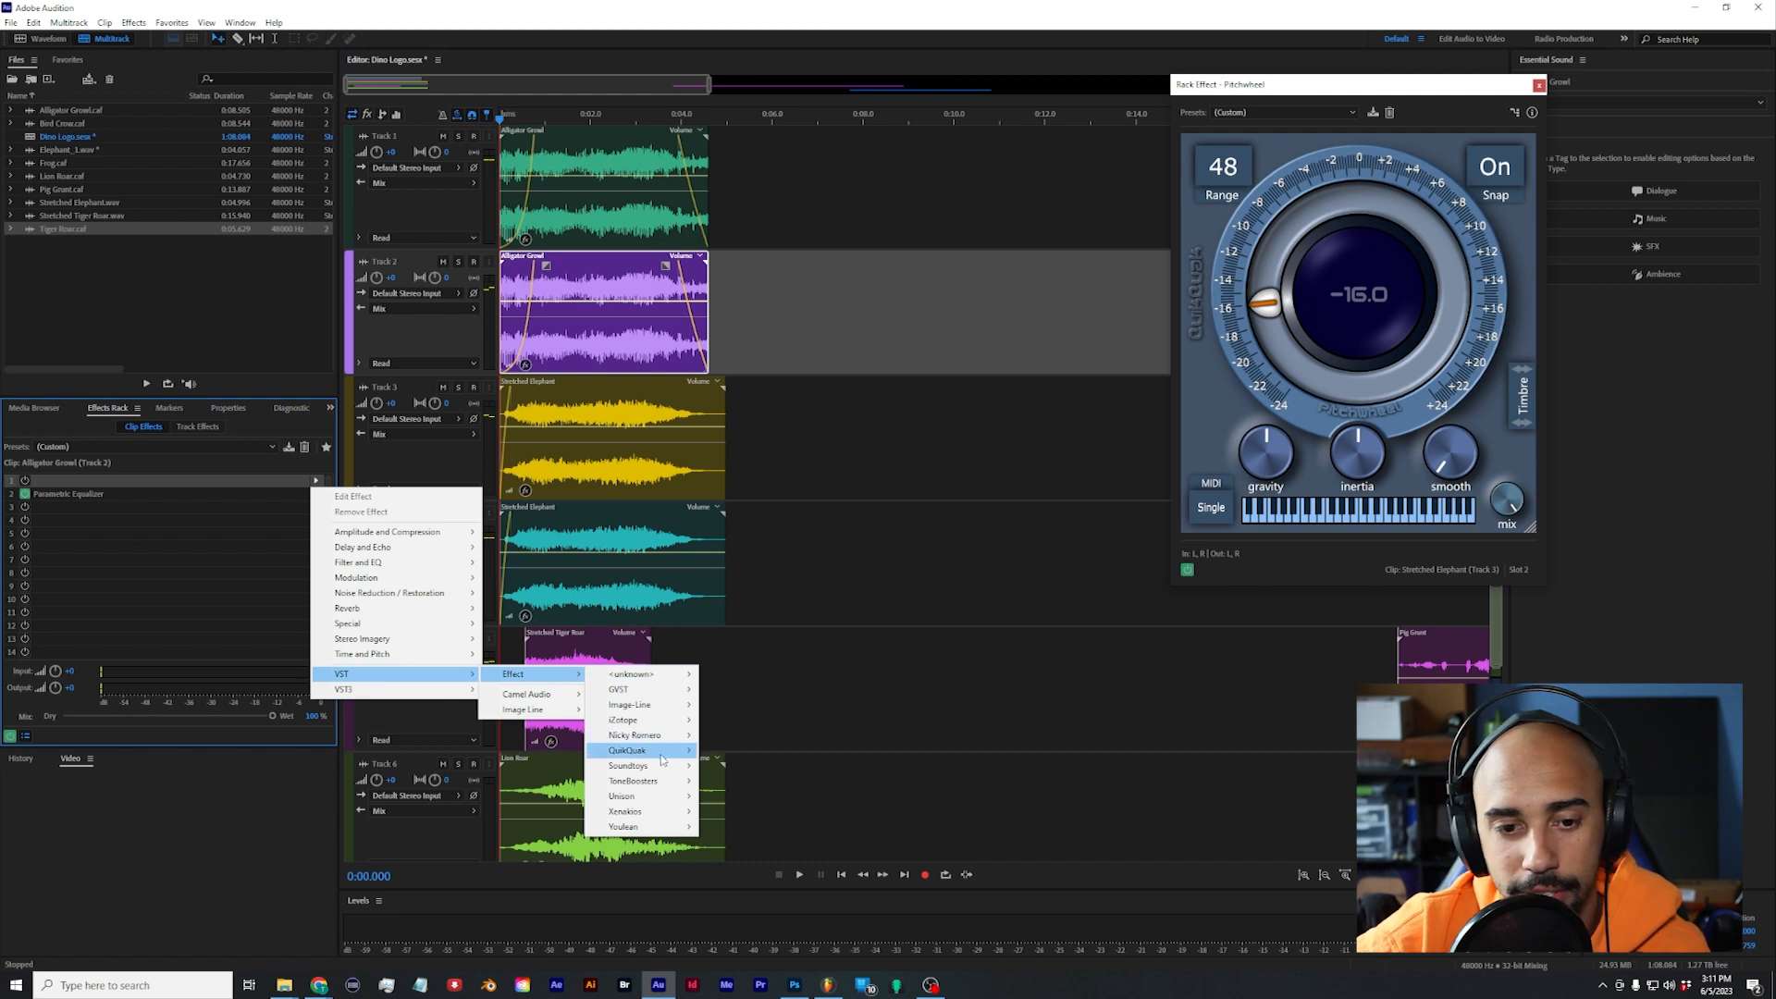
pyautogui.moveTo(663, 757)
pyautogui.click(739, 750)
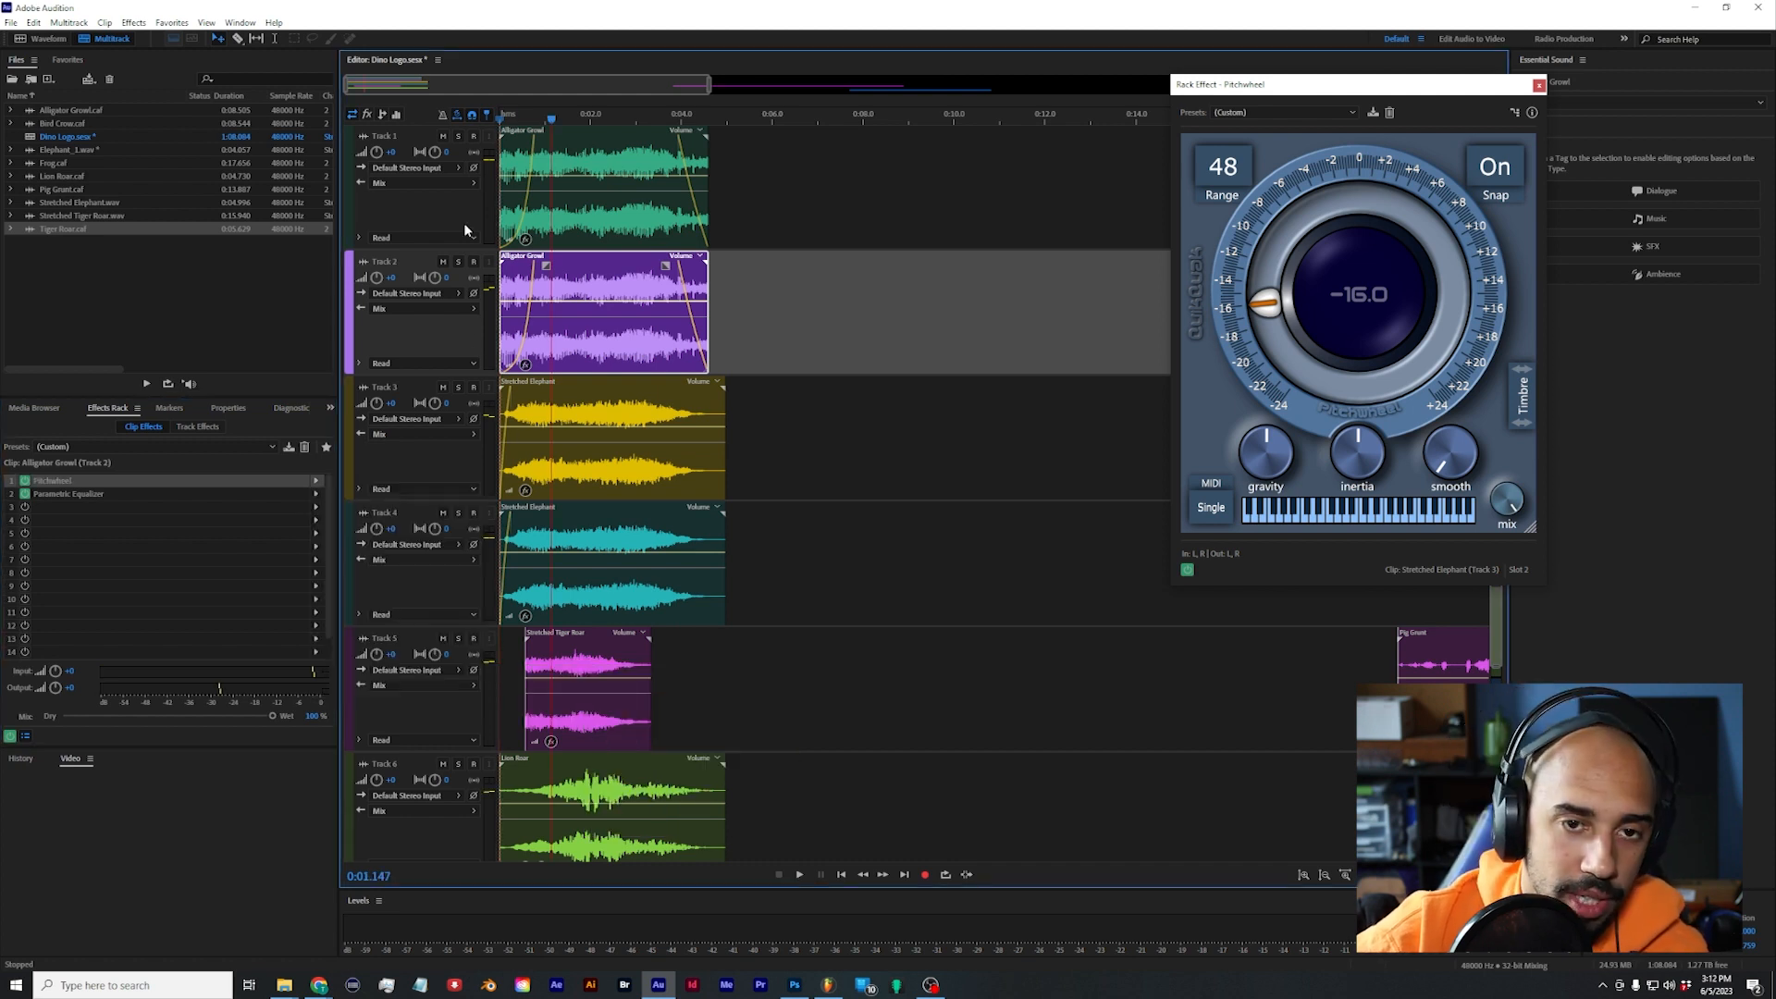
# Step: Audition the Alligator Growl copy soloed and in the full mix, and reduce Track 2's volume slightly
pyautogui.click(459, 264)
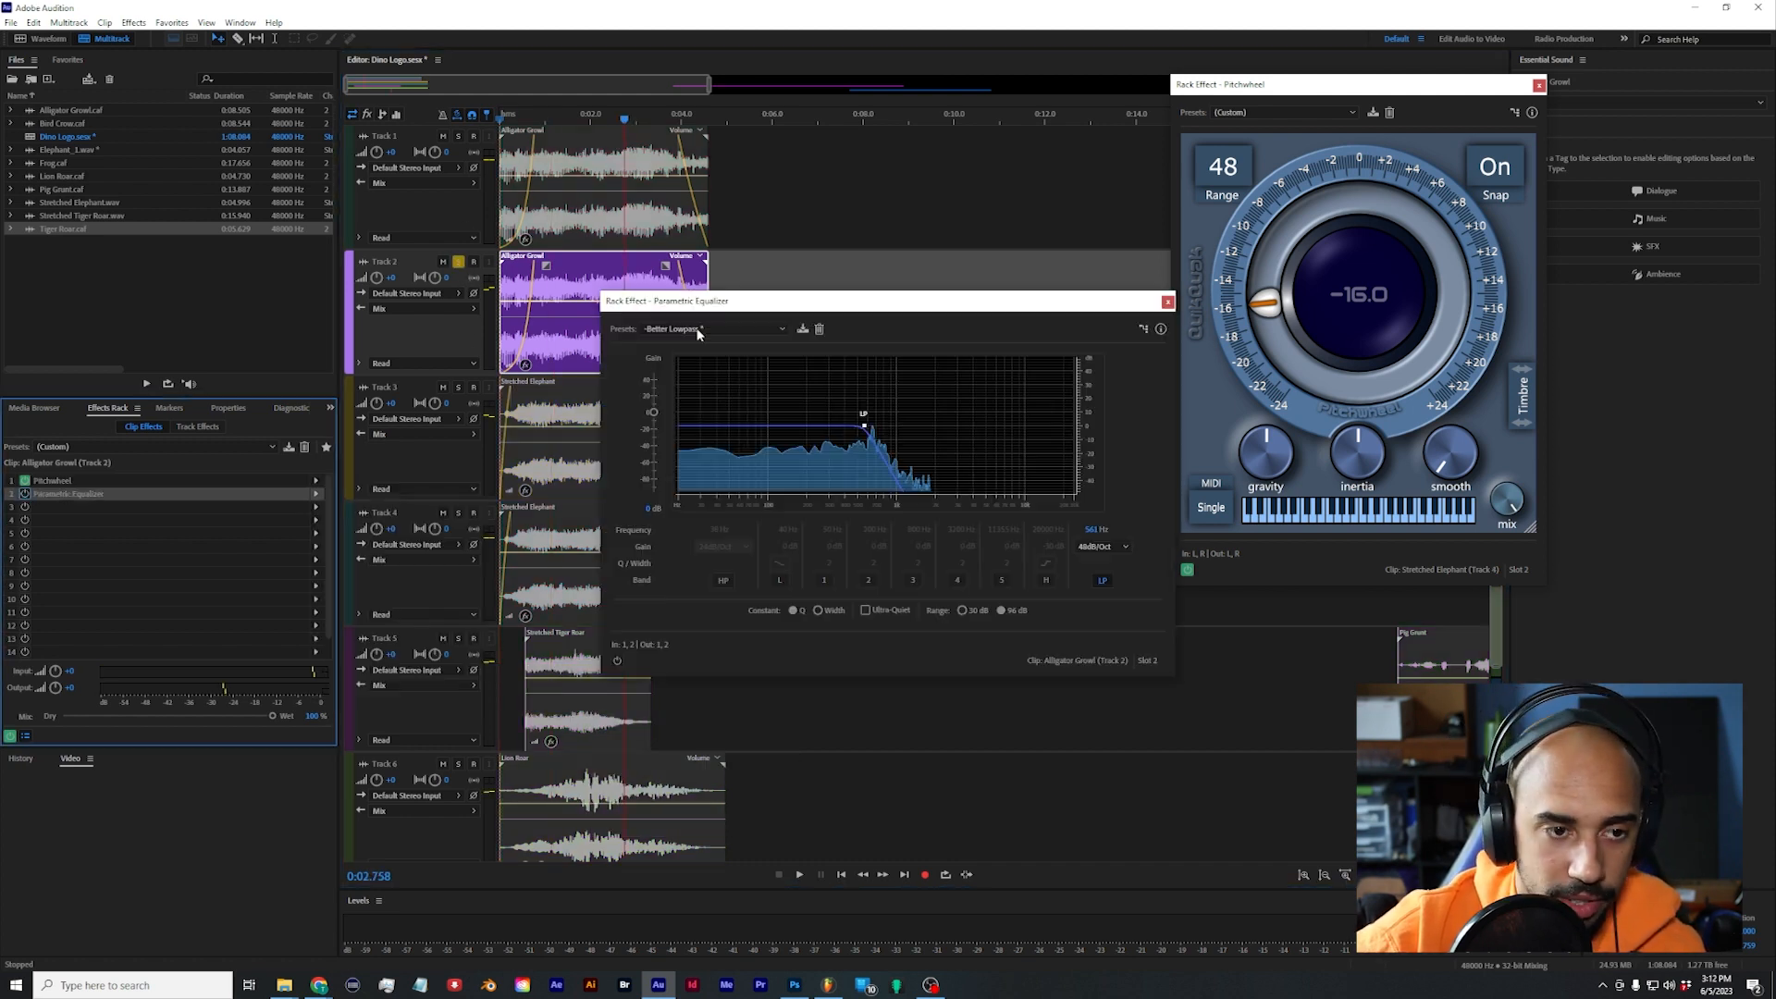
pyautogui.press('space')
pyautogui.moveTo(810, 308); pyautogui.dragTo(997, 442)
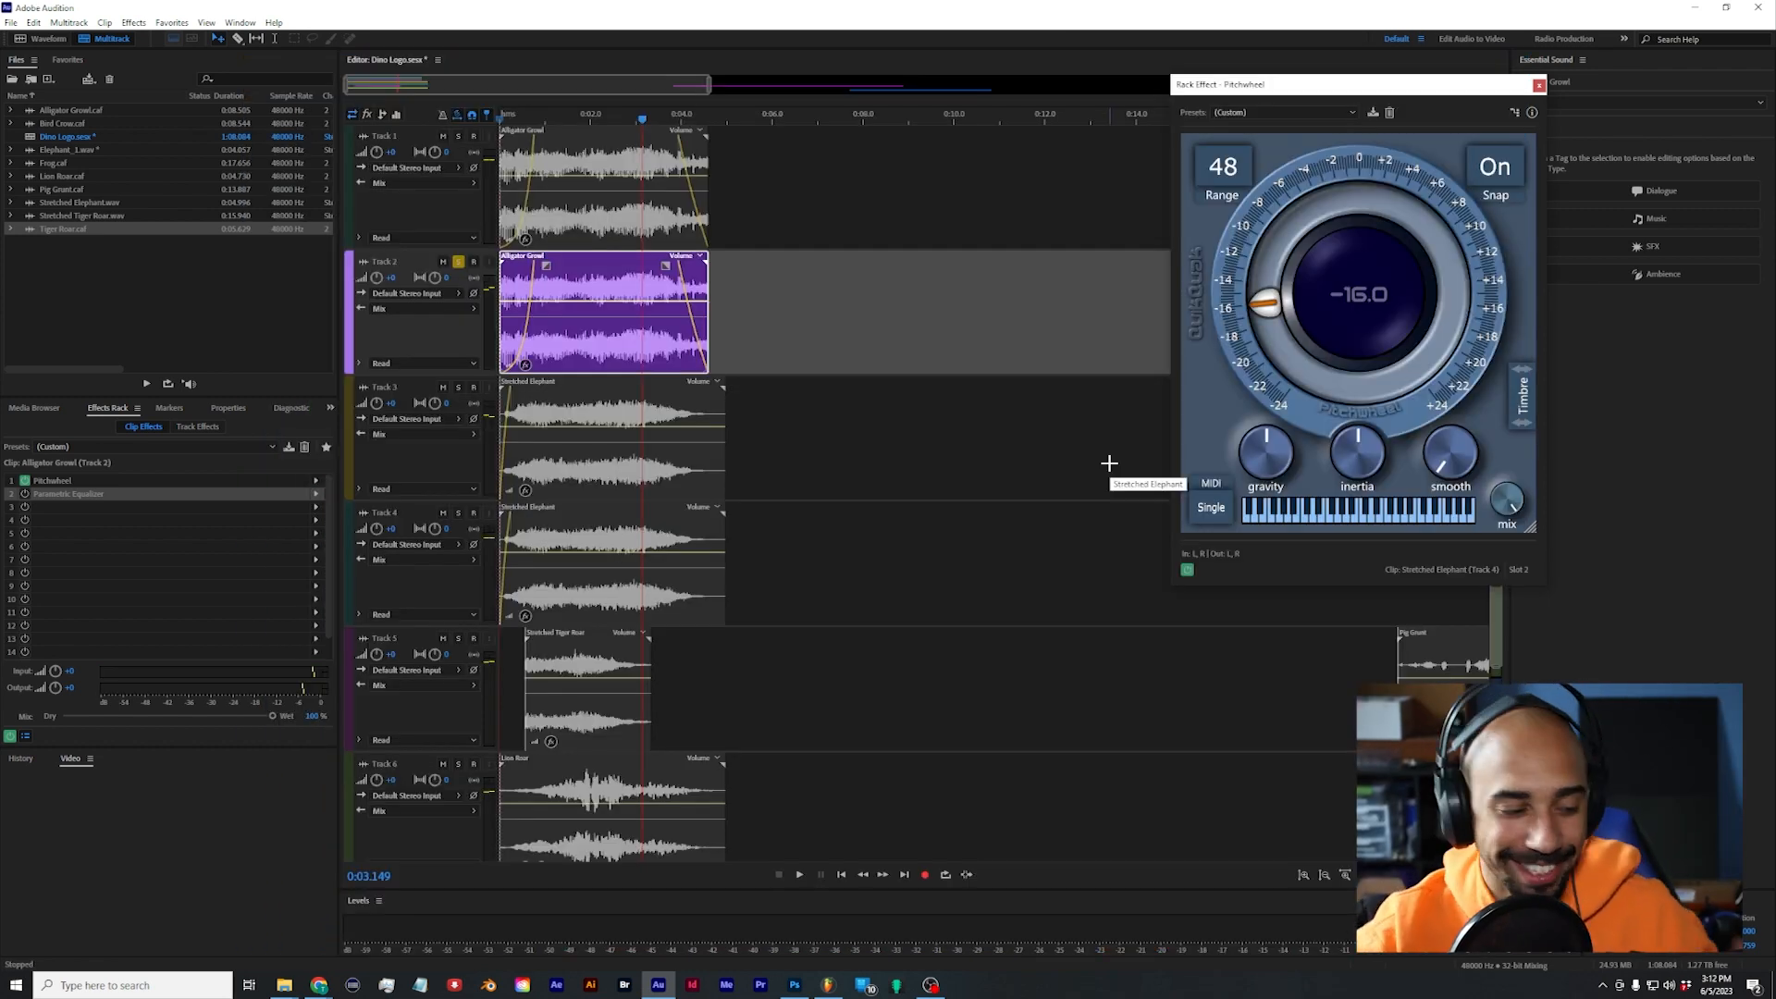
pyautogui.press('space')
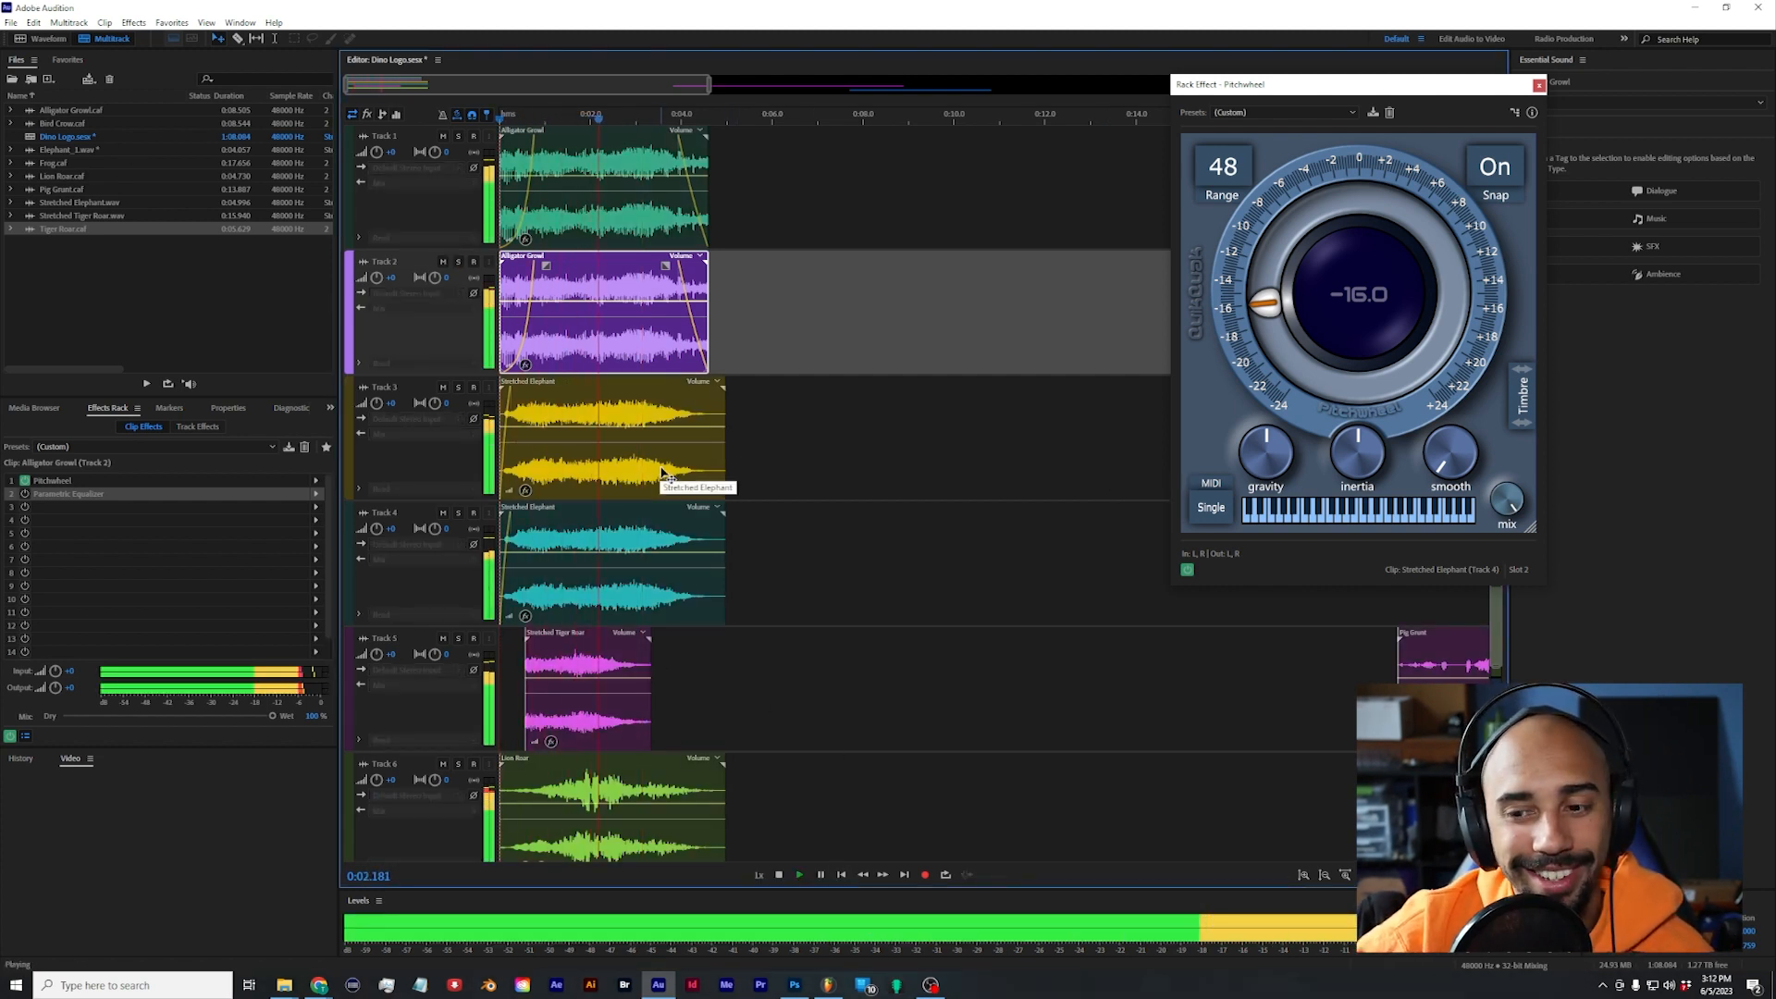
pyautogui.press('space')
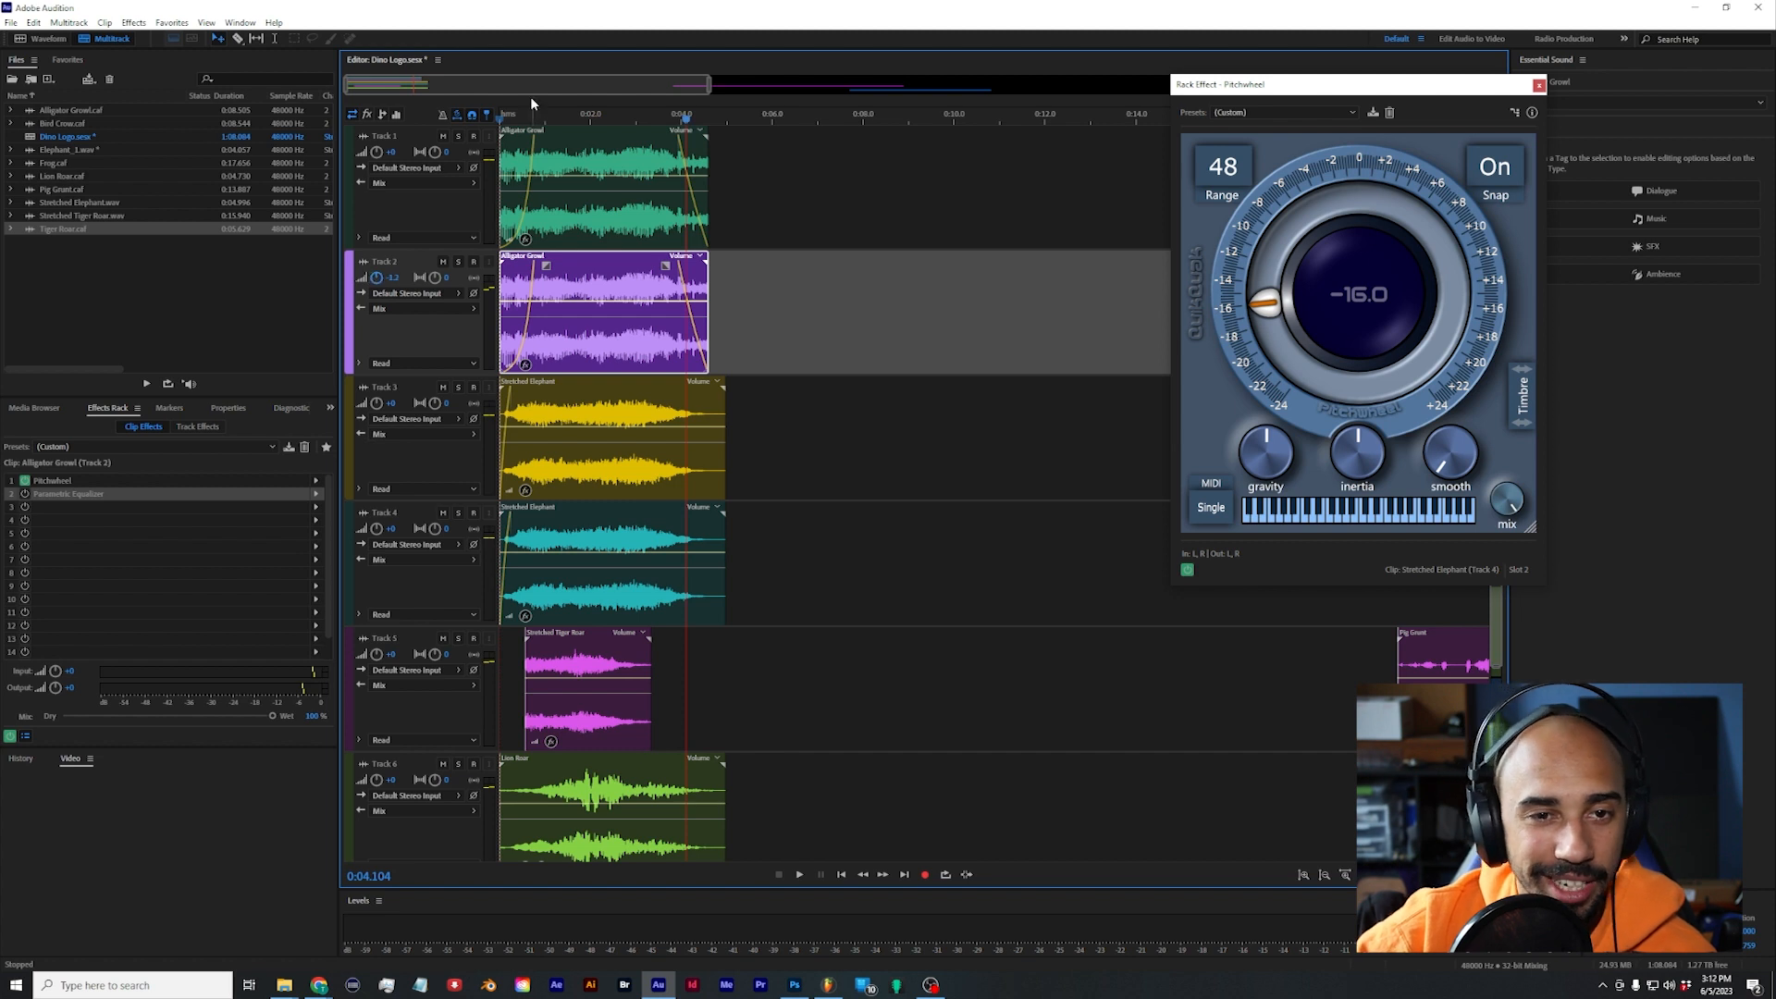
# Step: Insert LittleAlterBoy ahead of the Parametric Equalizer on the Lion Roar clip in Track 6, and fade out the clip's end
pyautogui.press('space')
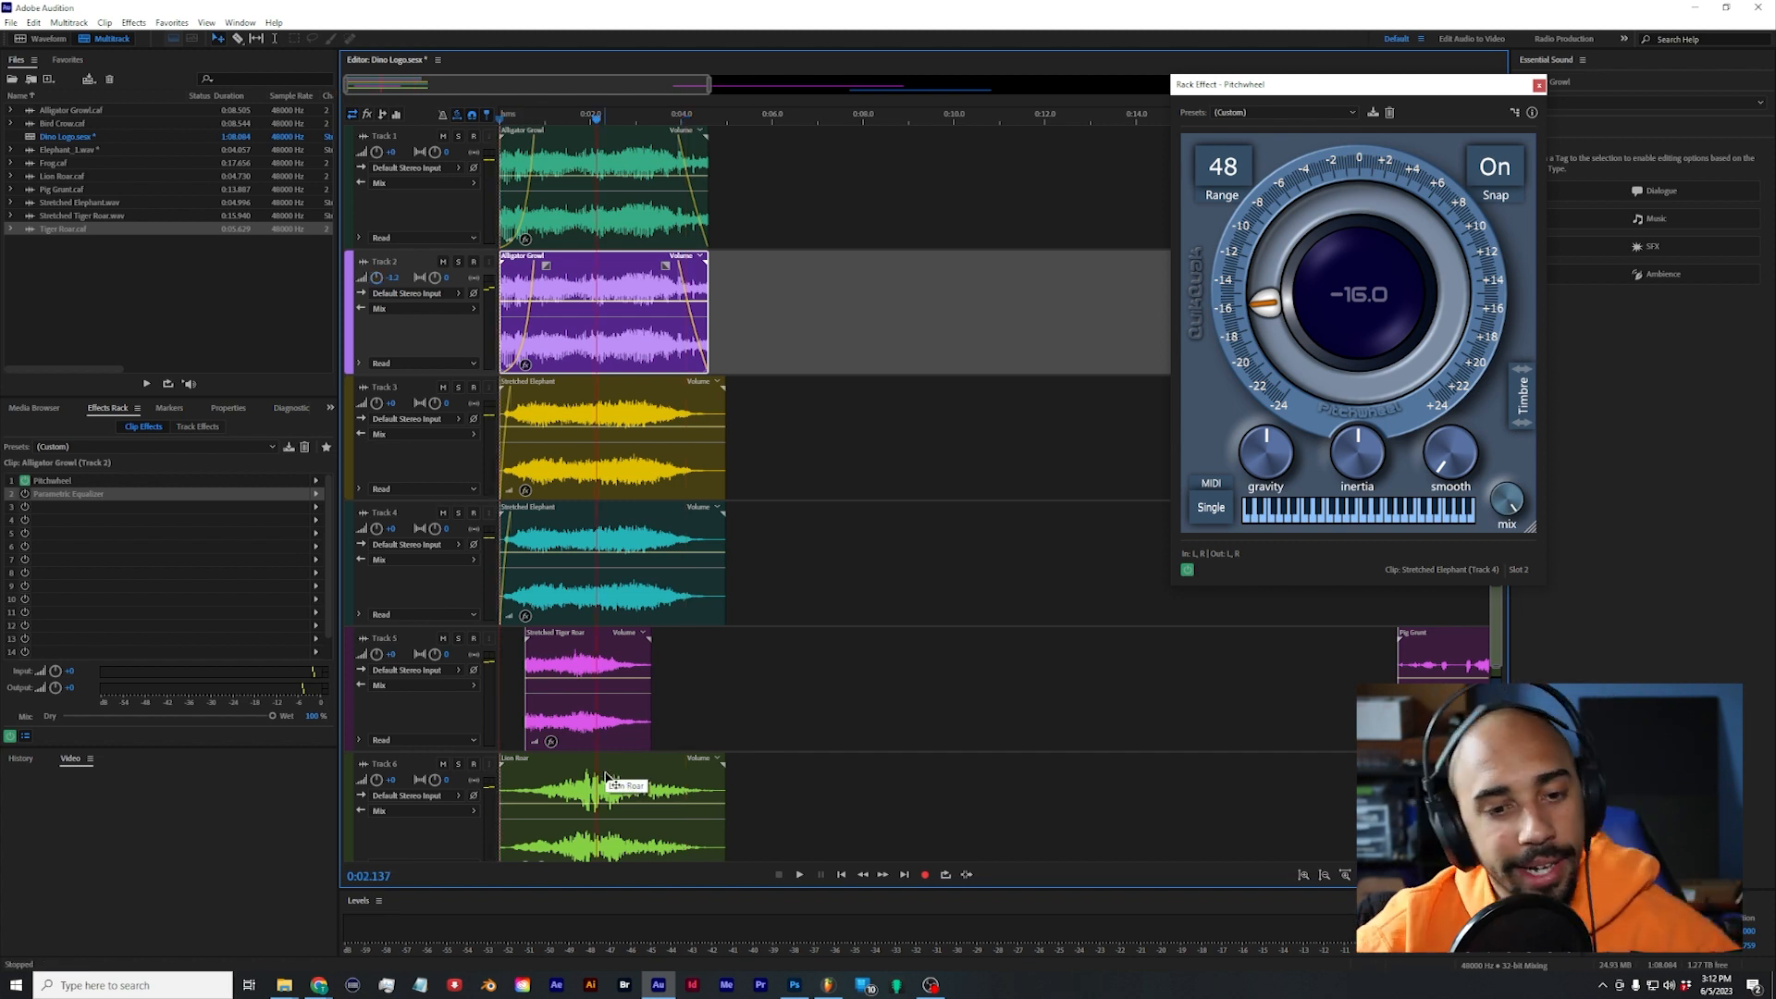
pyautogui.click(608, 780)
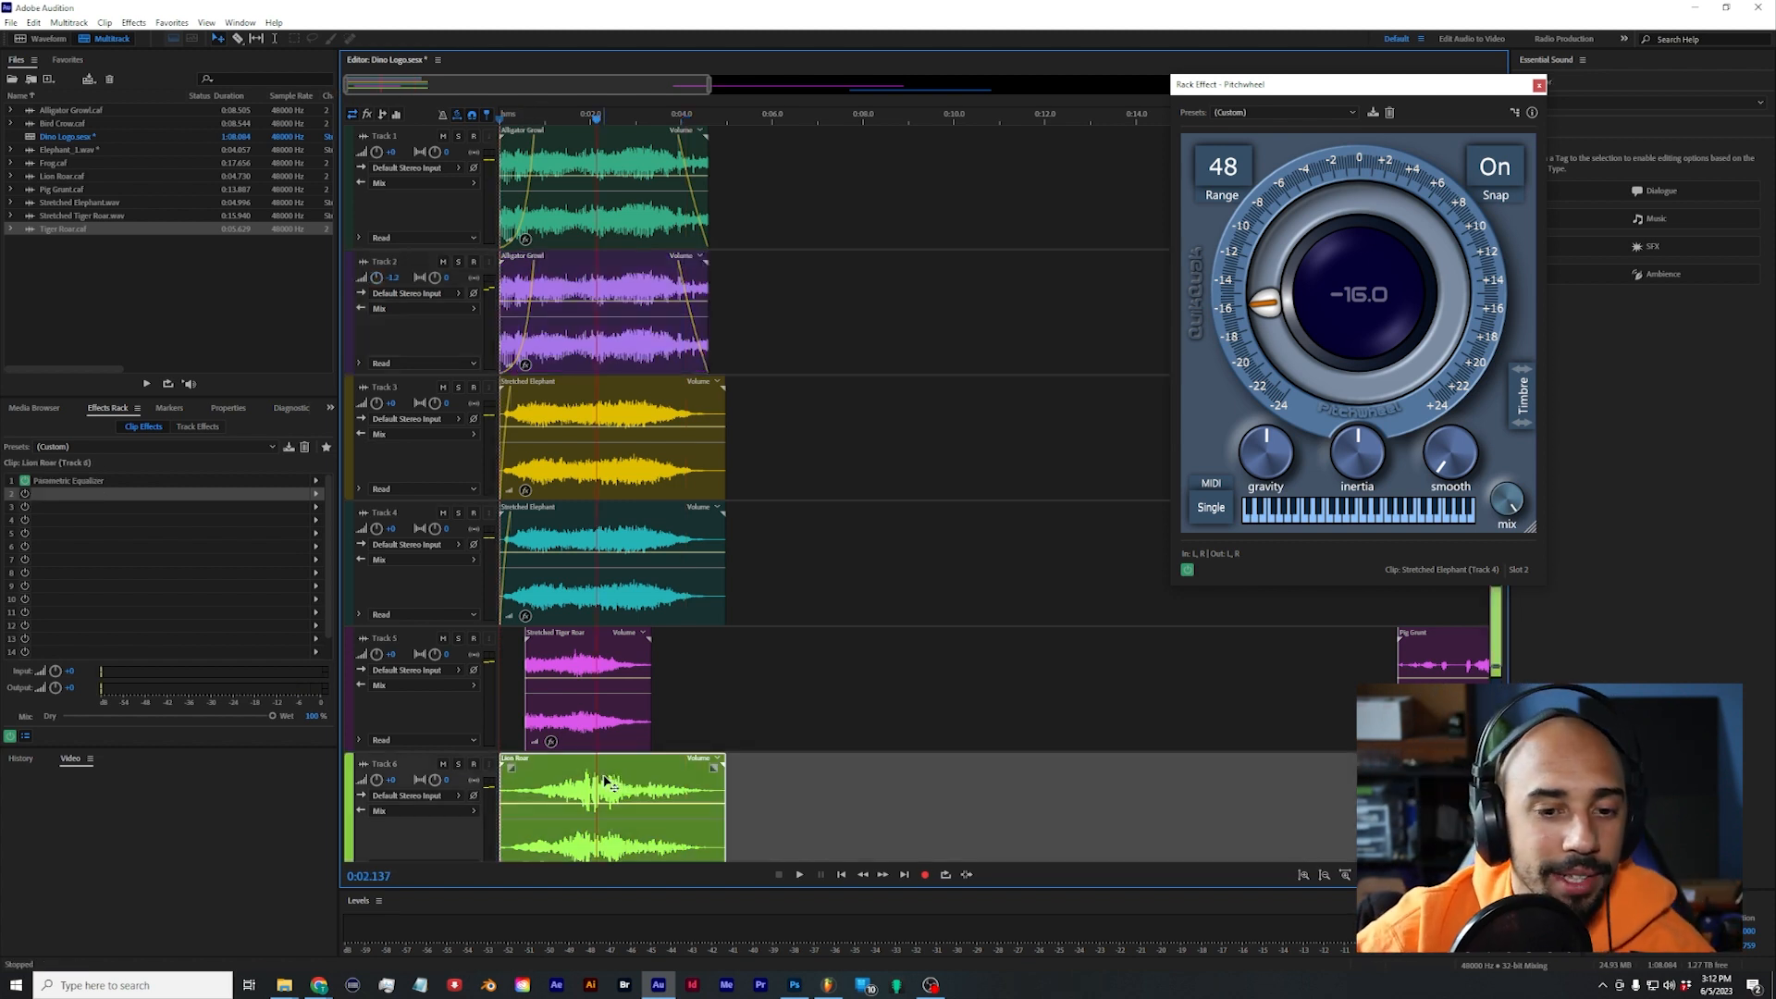
pyautogui.moveTo(143, 481); pyautogui.dragTo(146, 505)
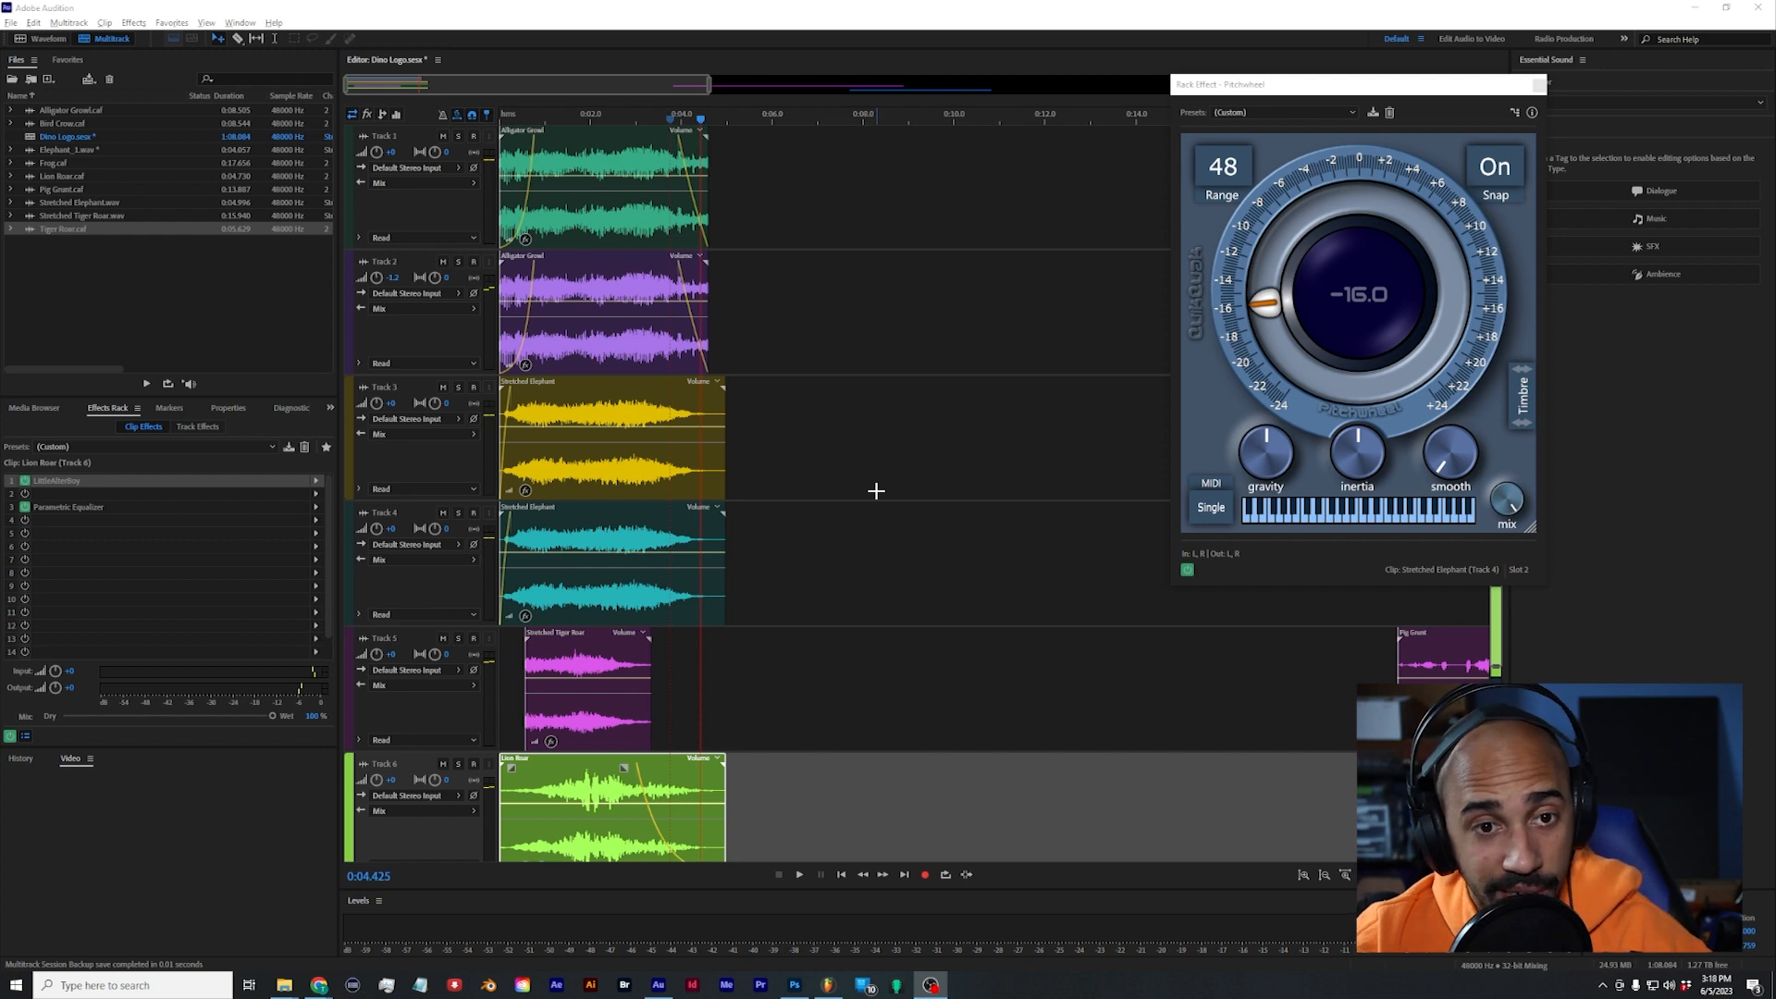
# Step: Insert Studio Reverb in slot 1 of the Mix track, choose the Vocal Reverb (medium) preset and audition the layered roar
pyautogui.scroll(-5, 854, 417)
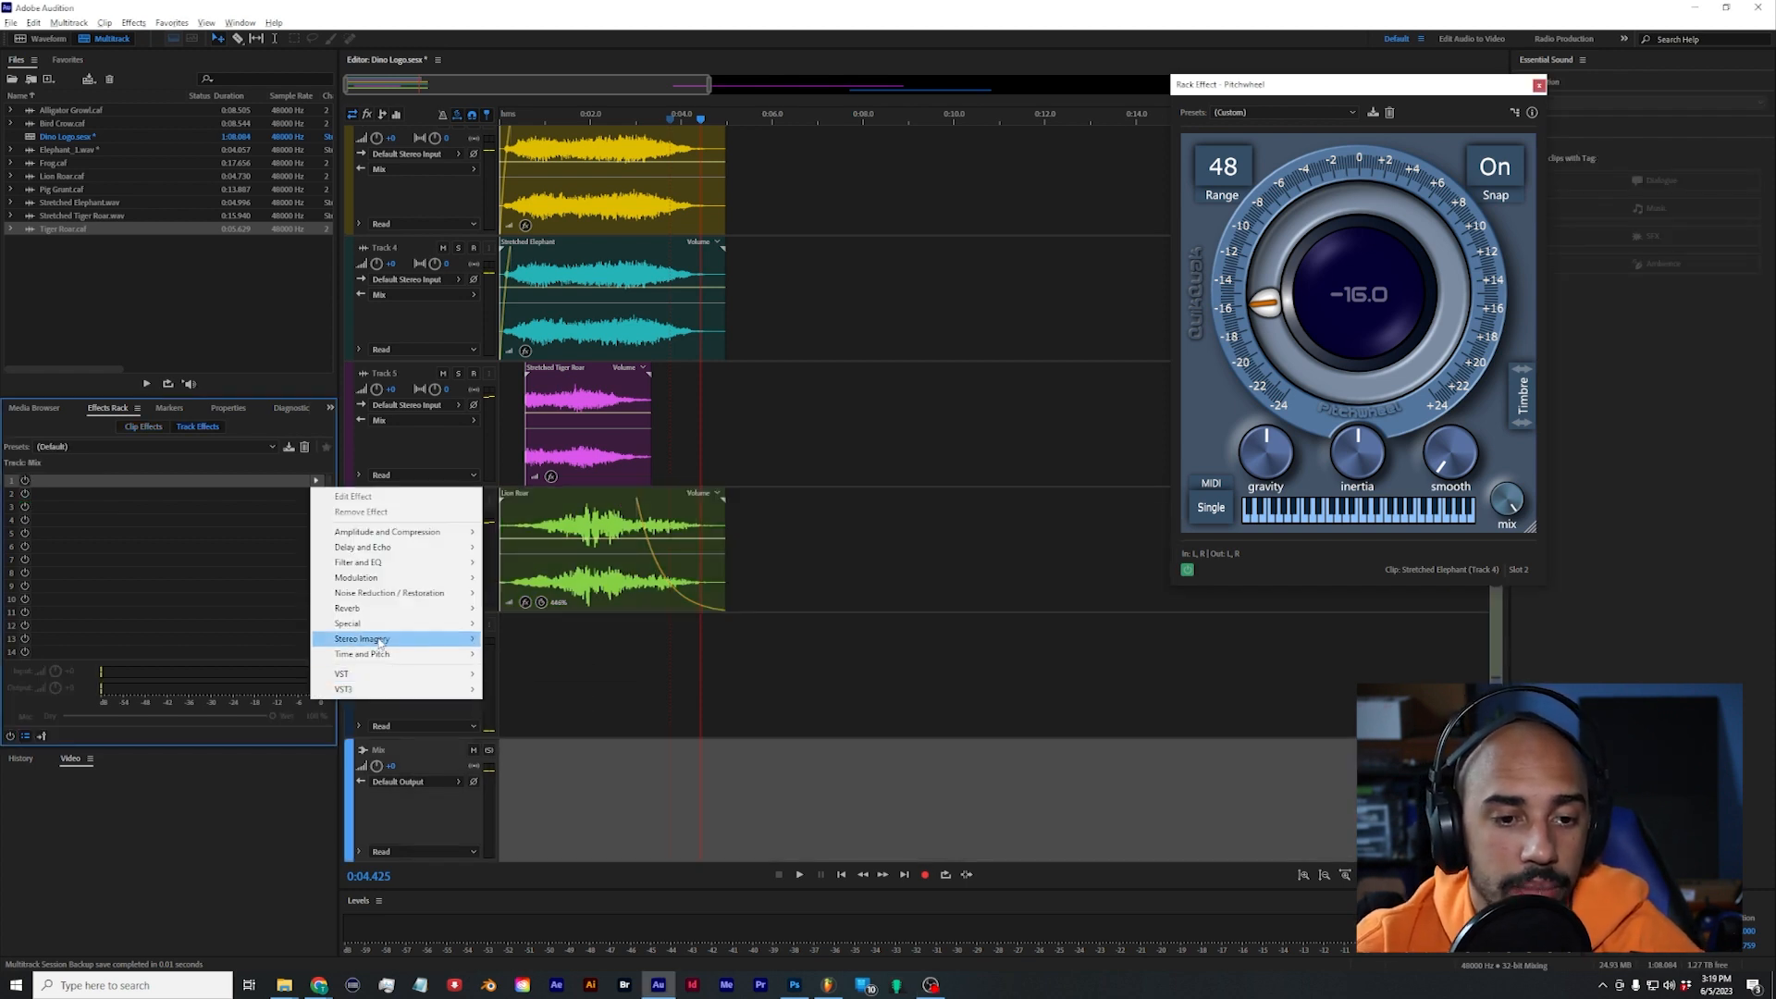
pyautogui.moveTo(387, 678)
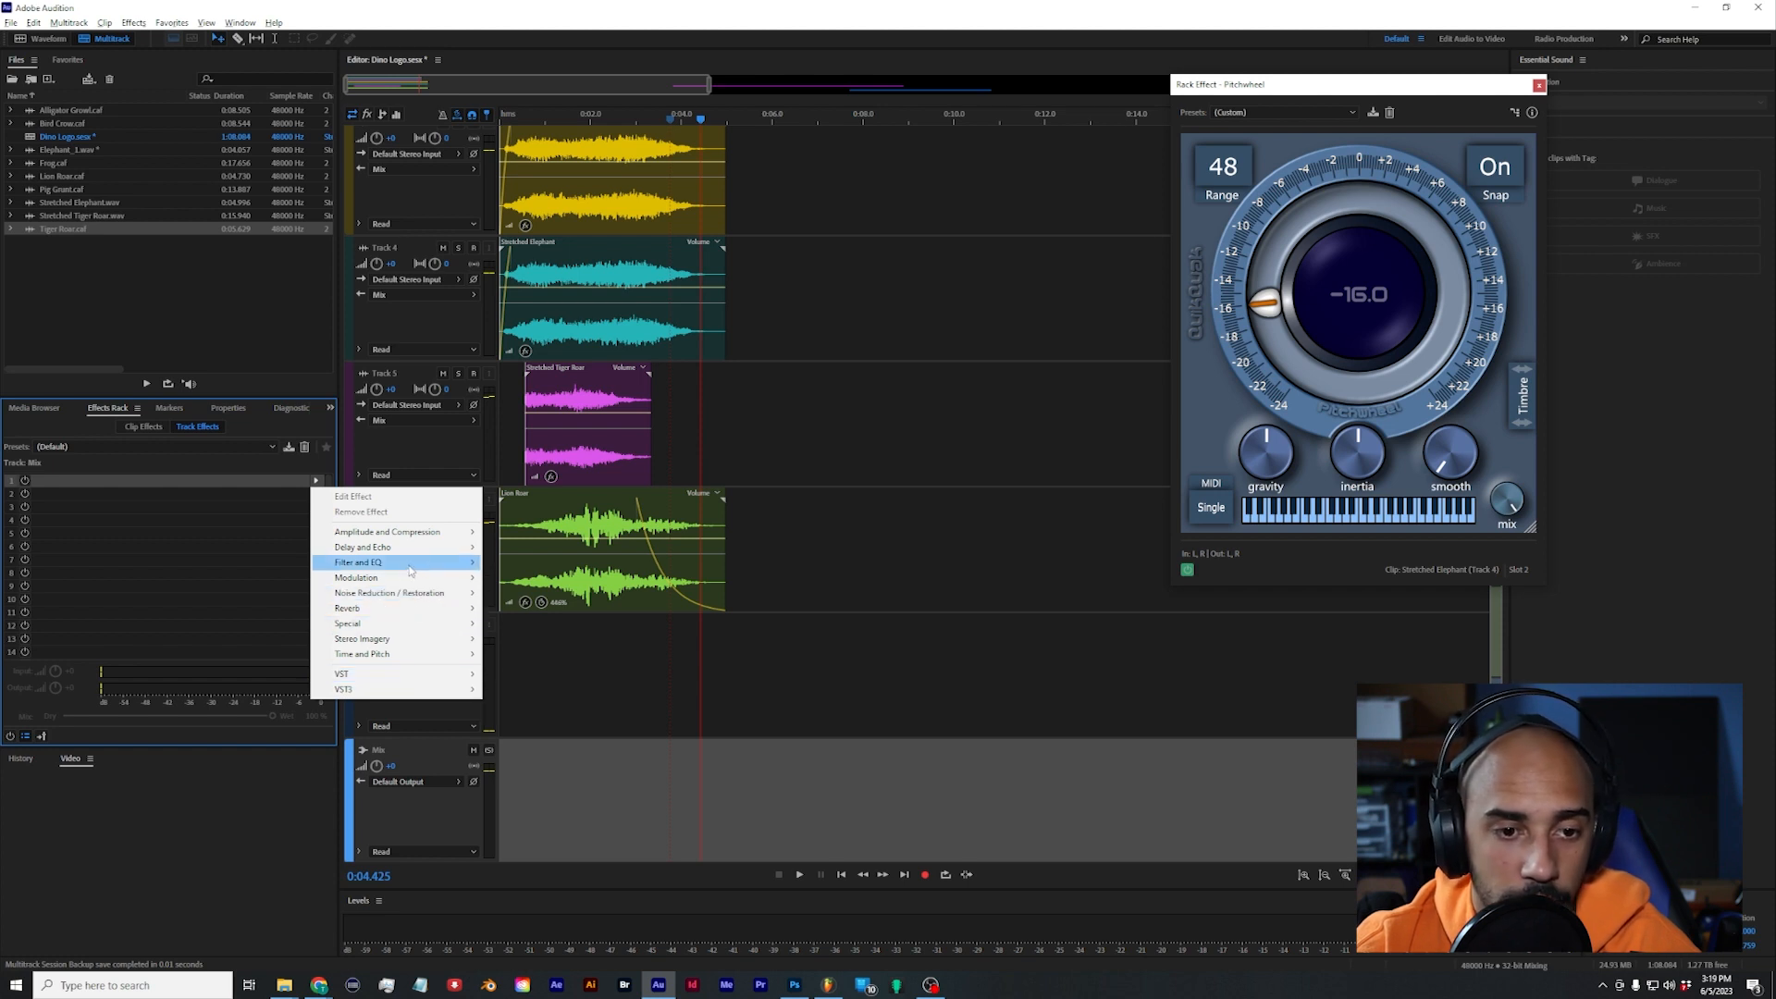
pyautogui.moveTo(411, 568)
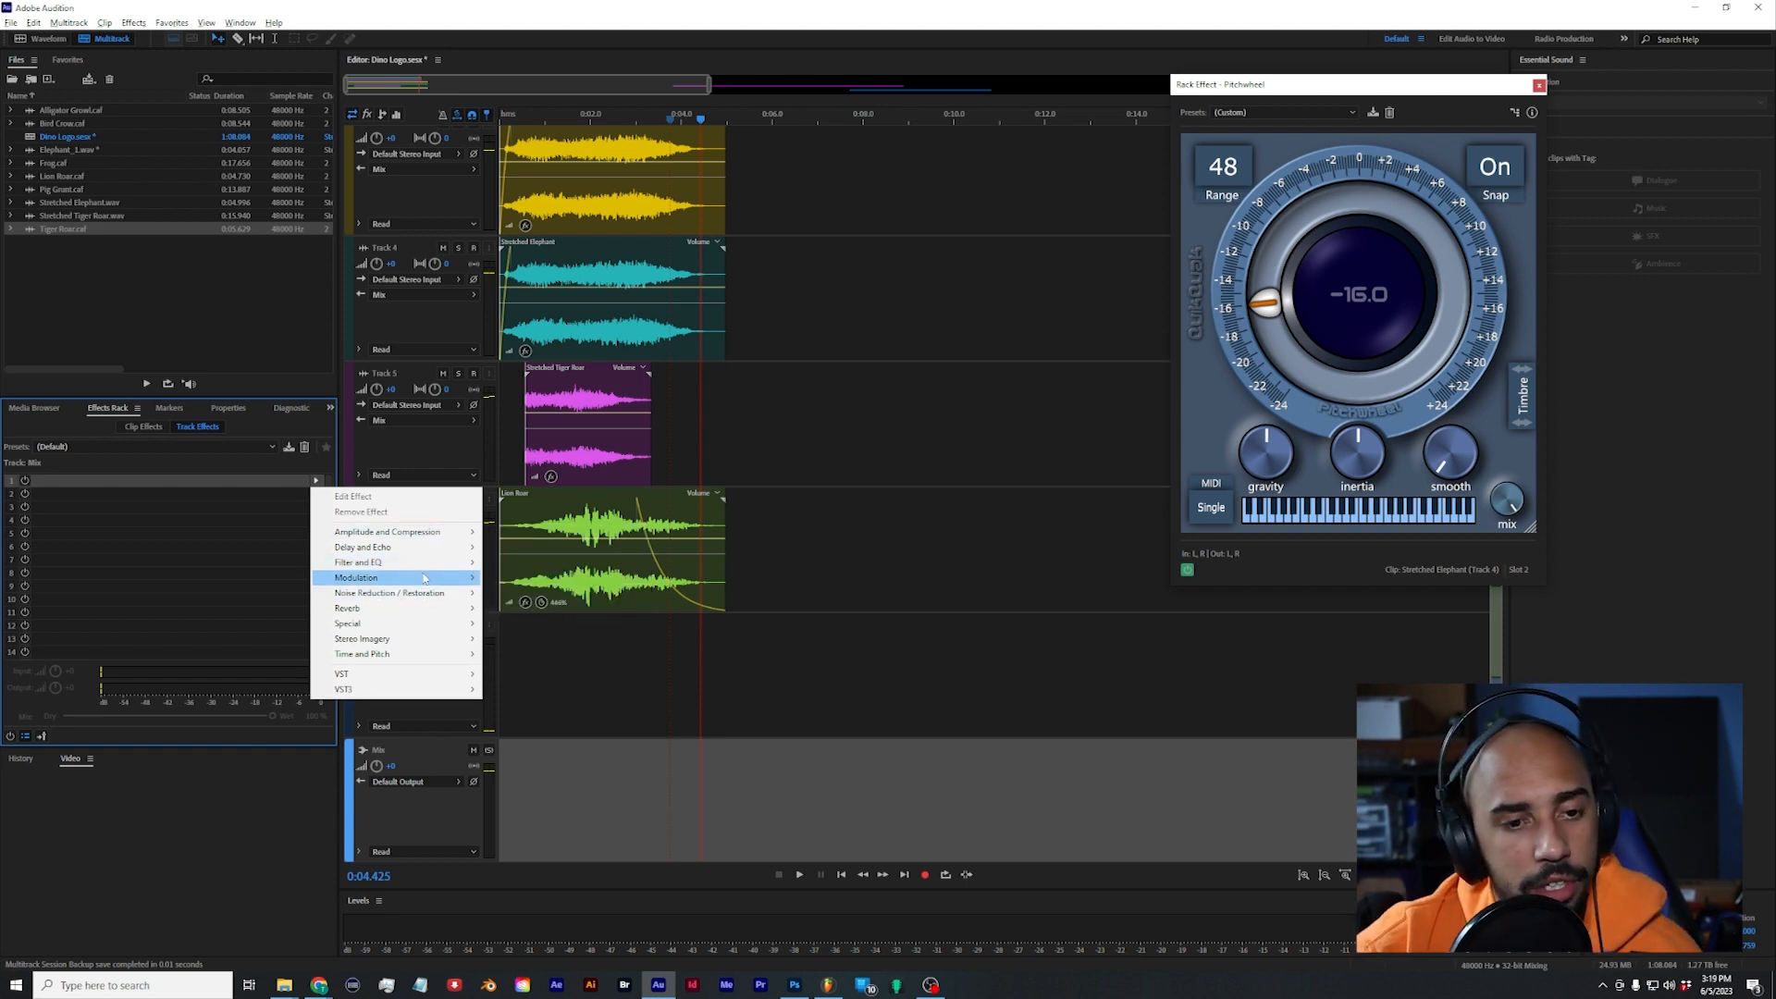
pyautogui.moveTo(407, 608)
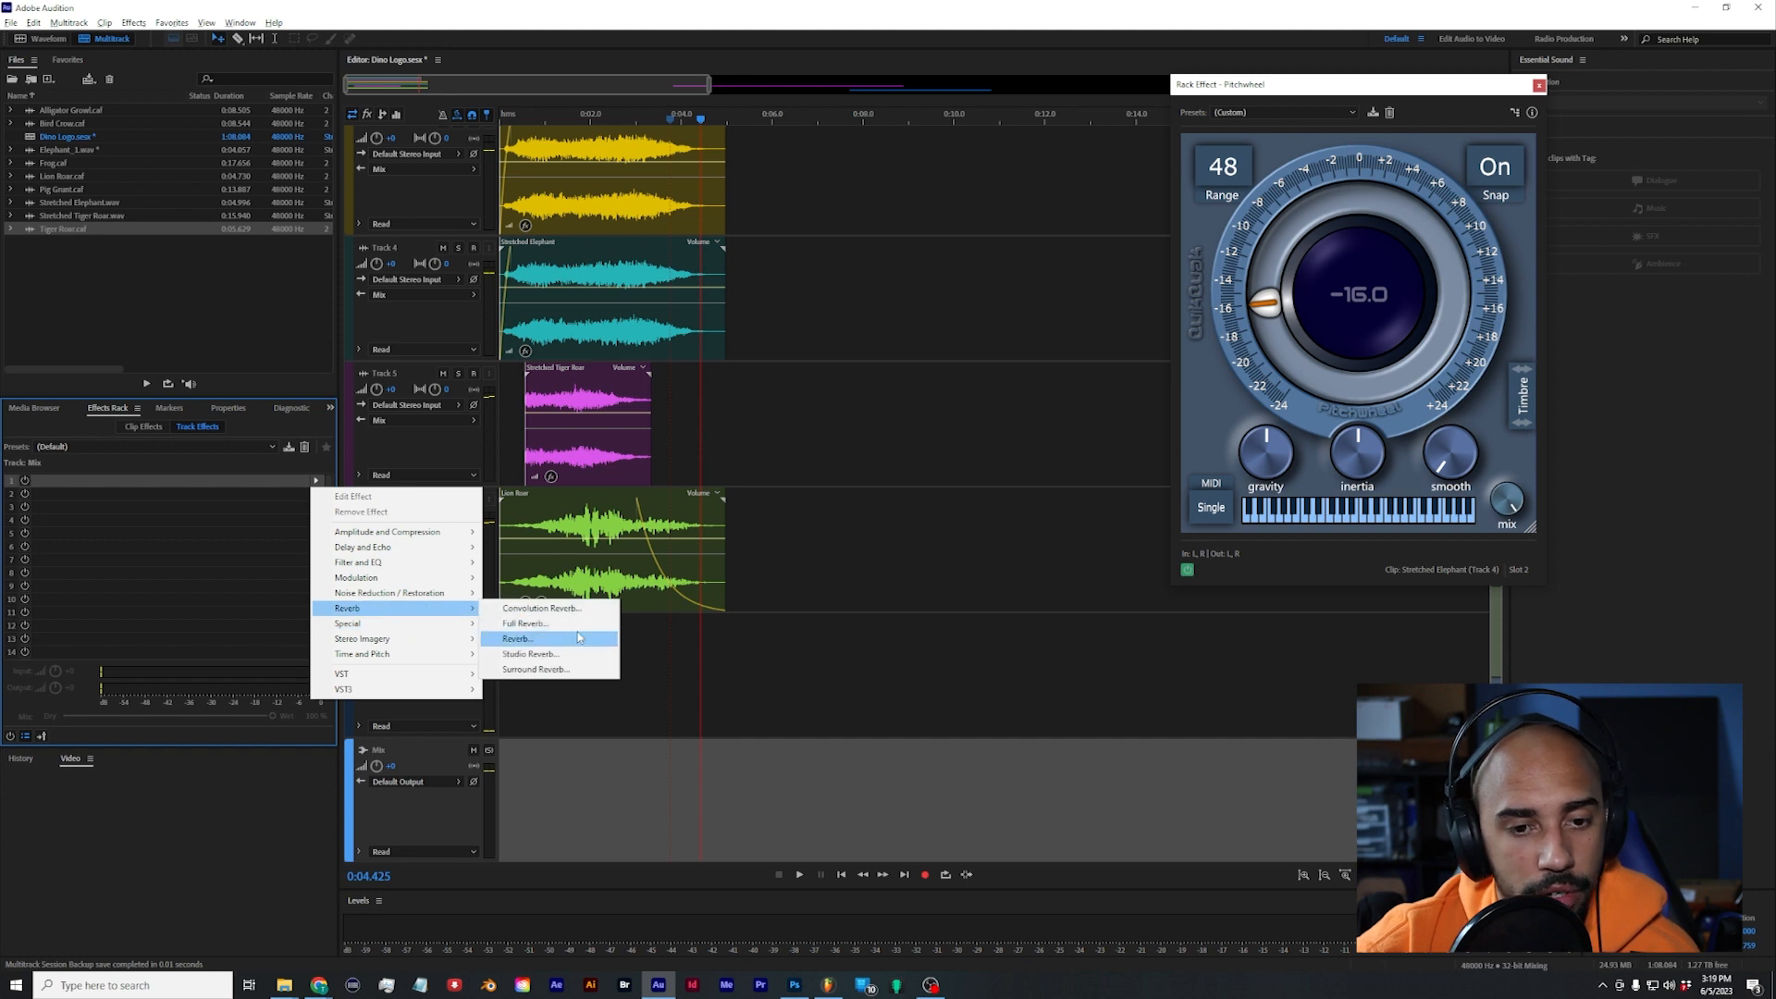
pyautogui.click(530, 654)
pyautogui.click(818, 342)
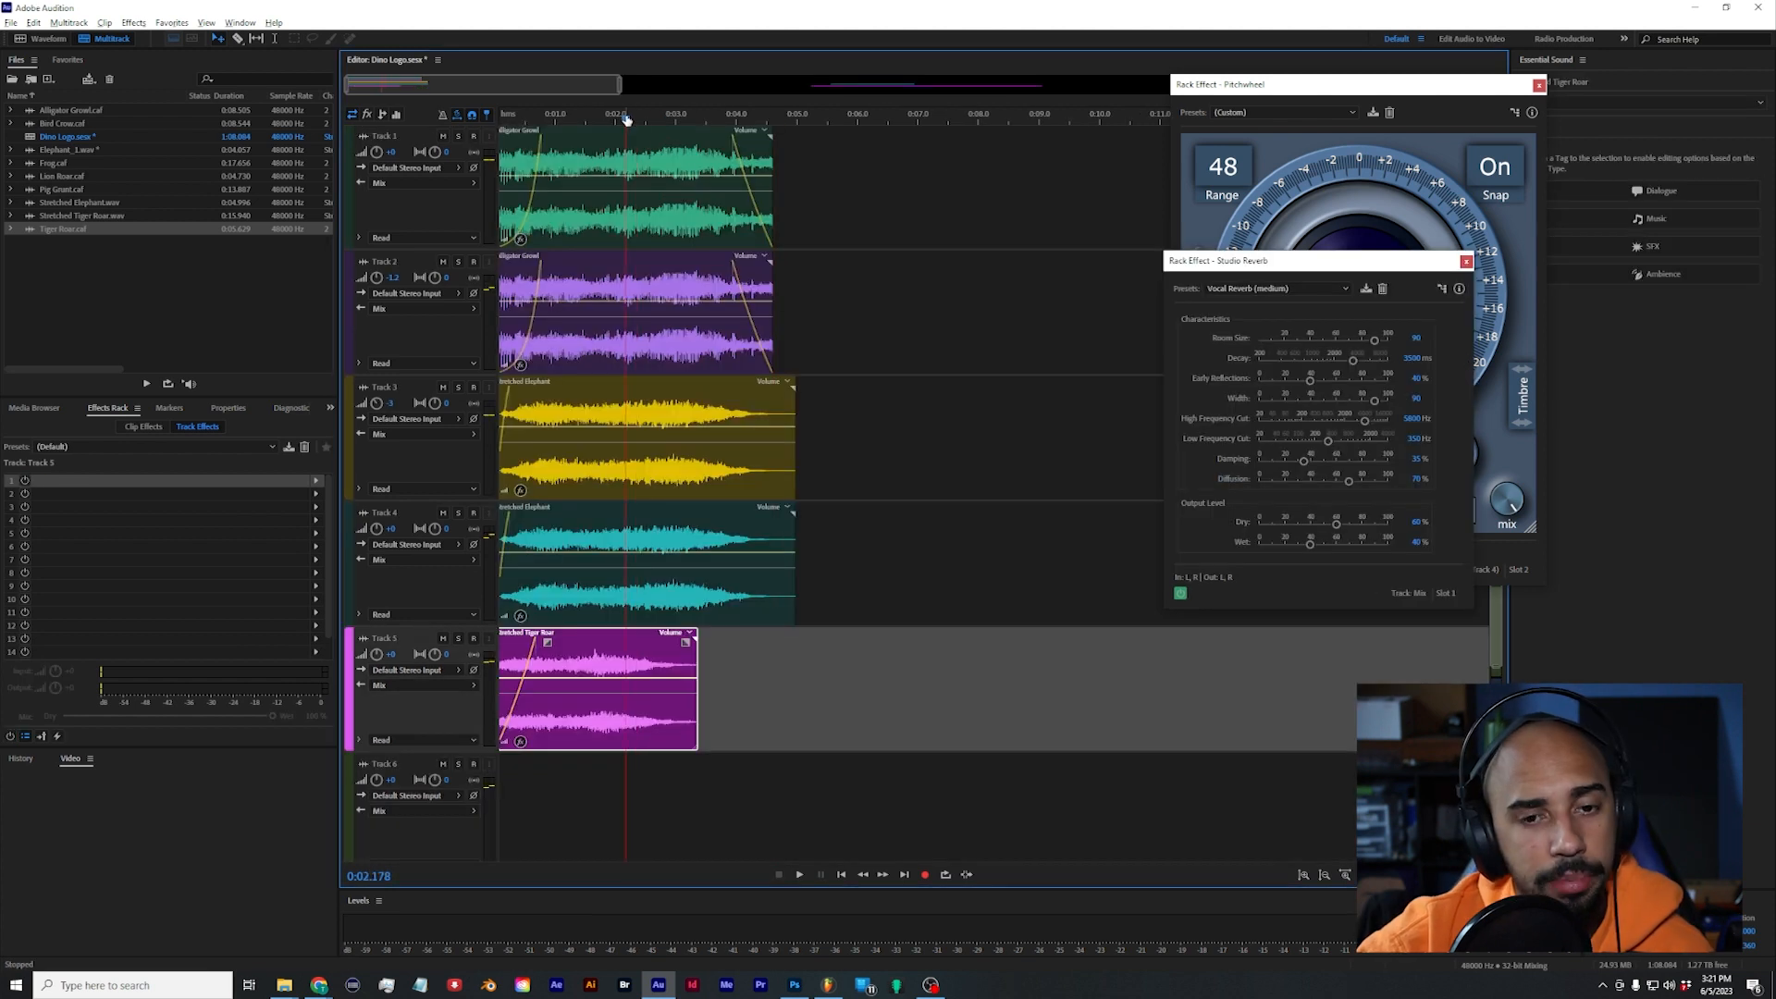
pyautogui.press('space')
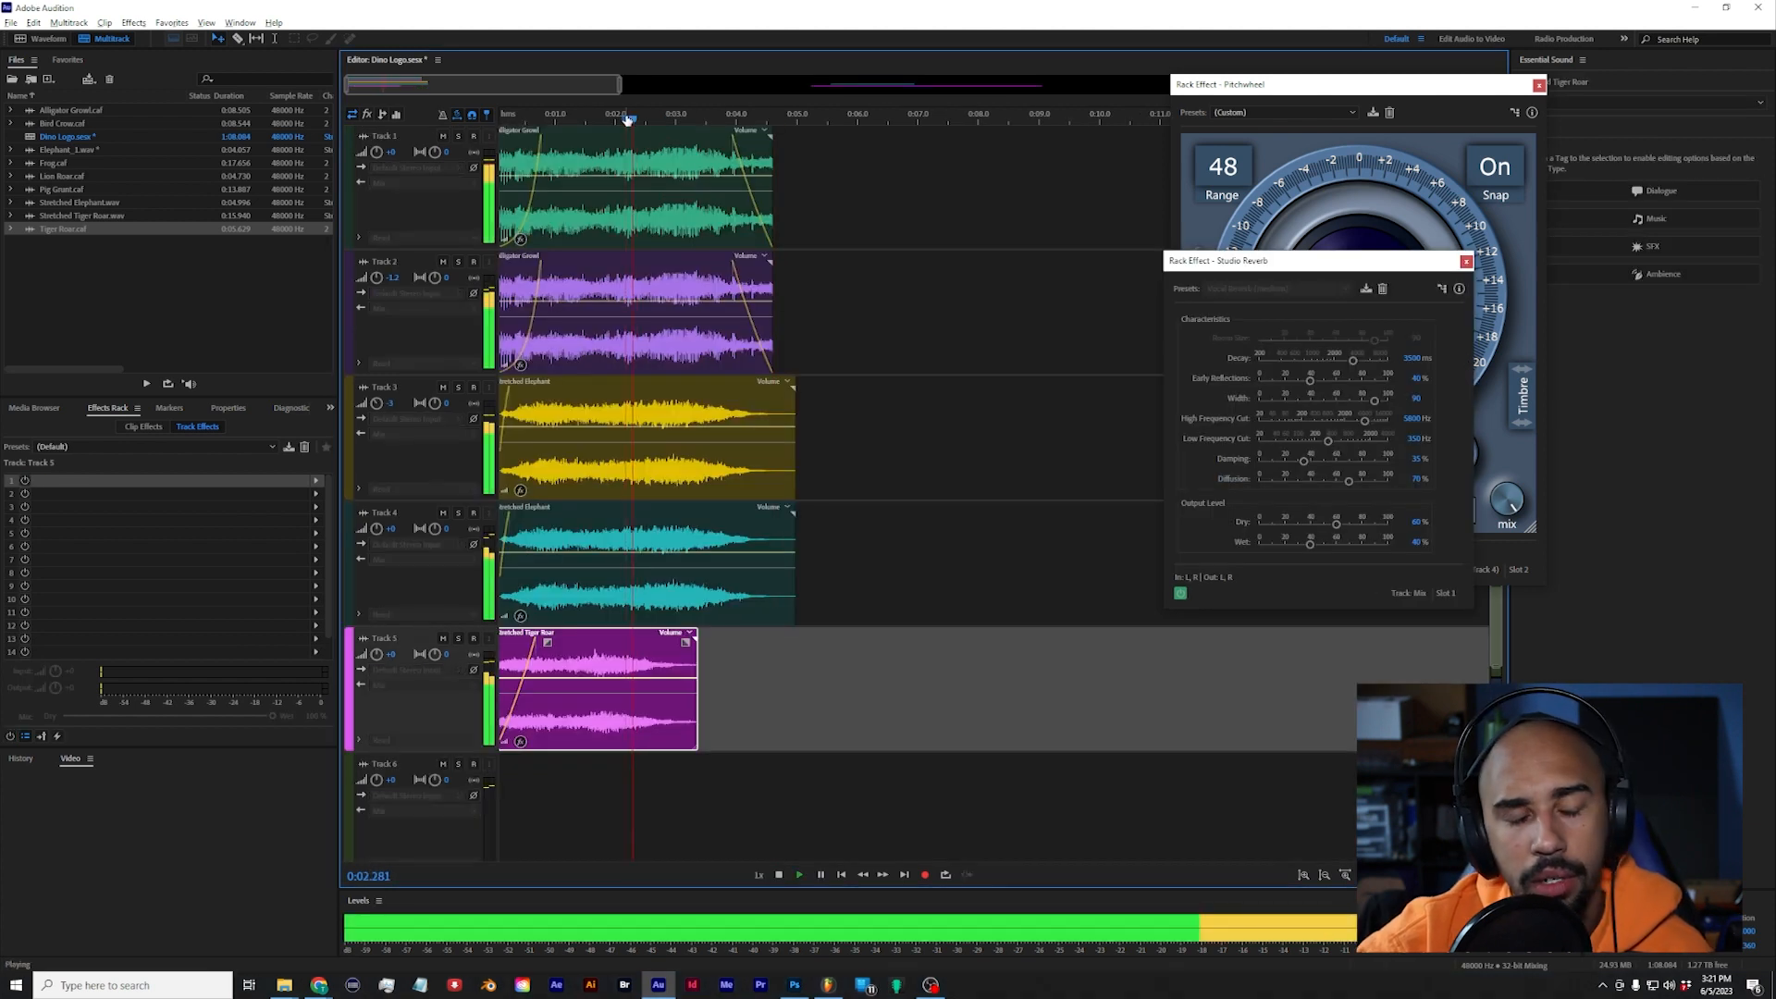
pyautogui.press('space')
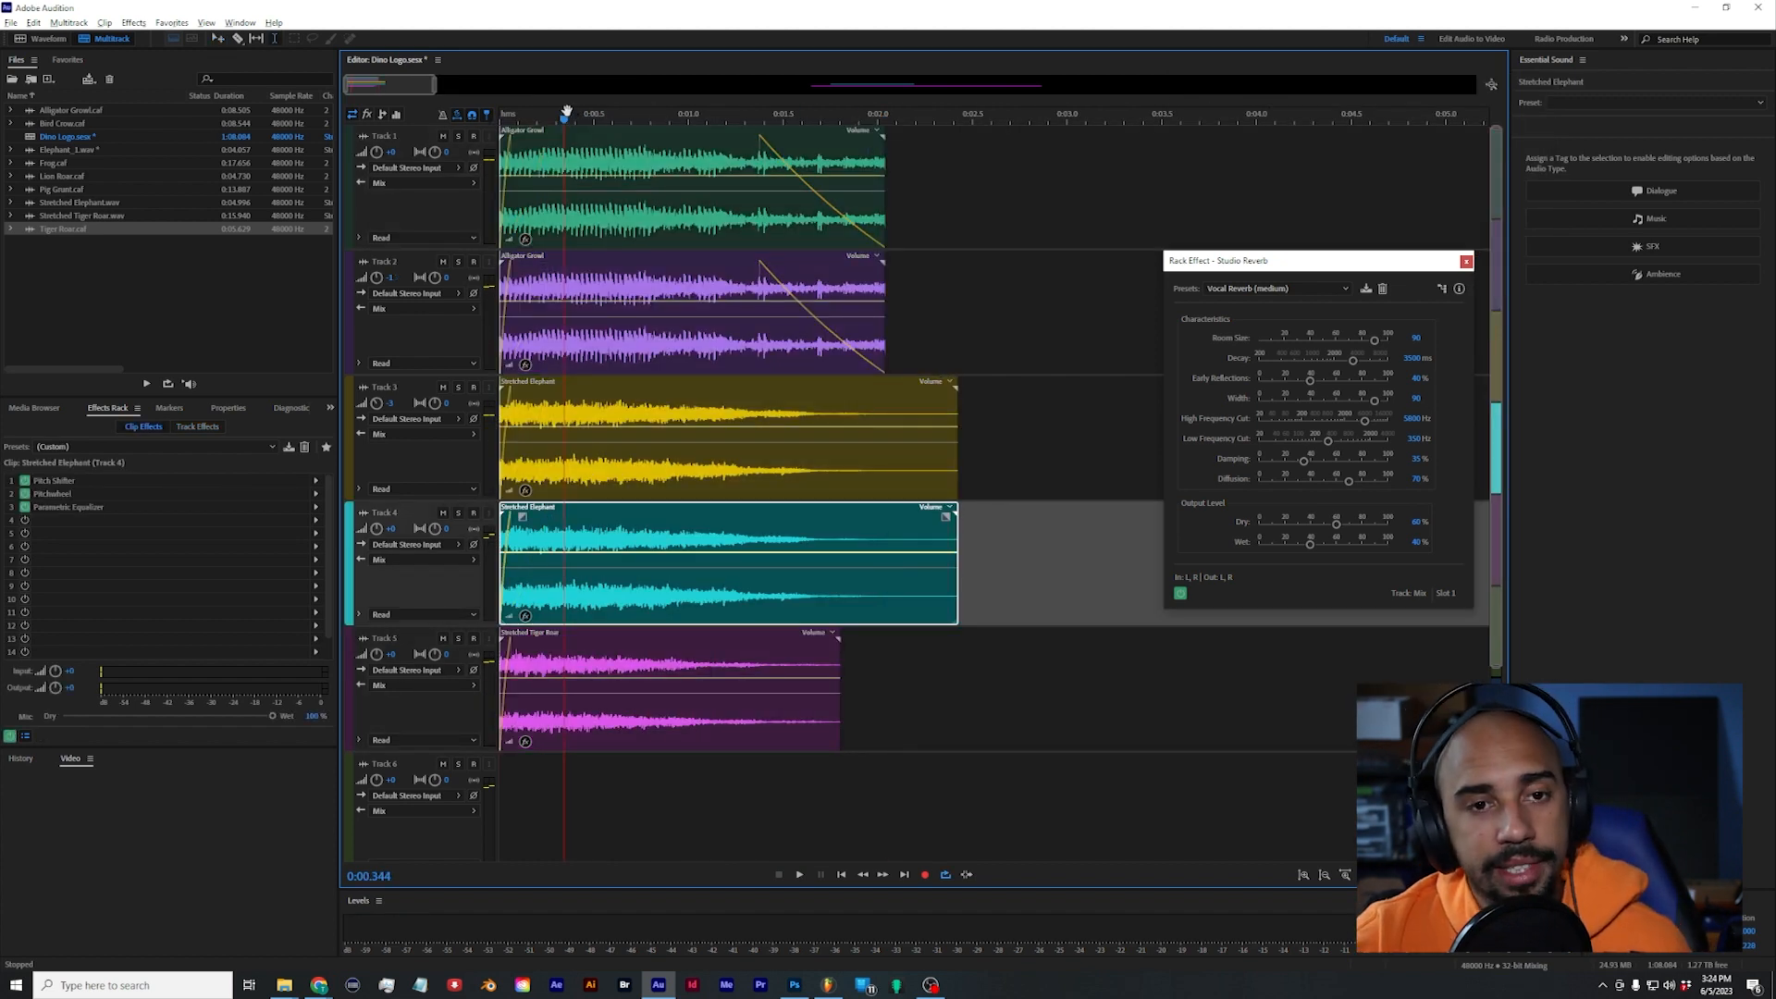
# Step: Compare the two Stretched Elephant clips, raise Track 4's volume and play the mix from the start
pyautogui.press('Home')
pyautogui.click(594, 472)
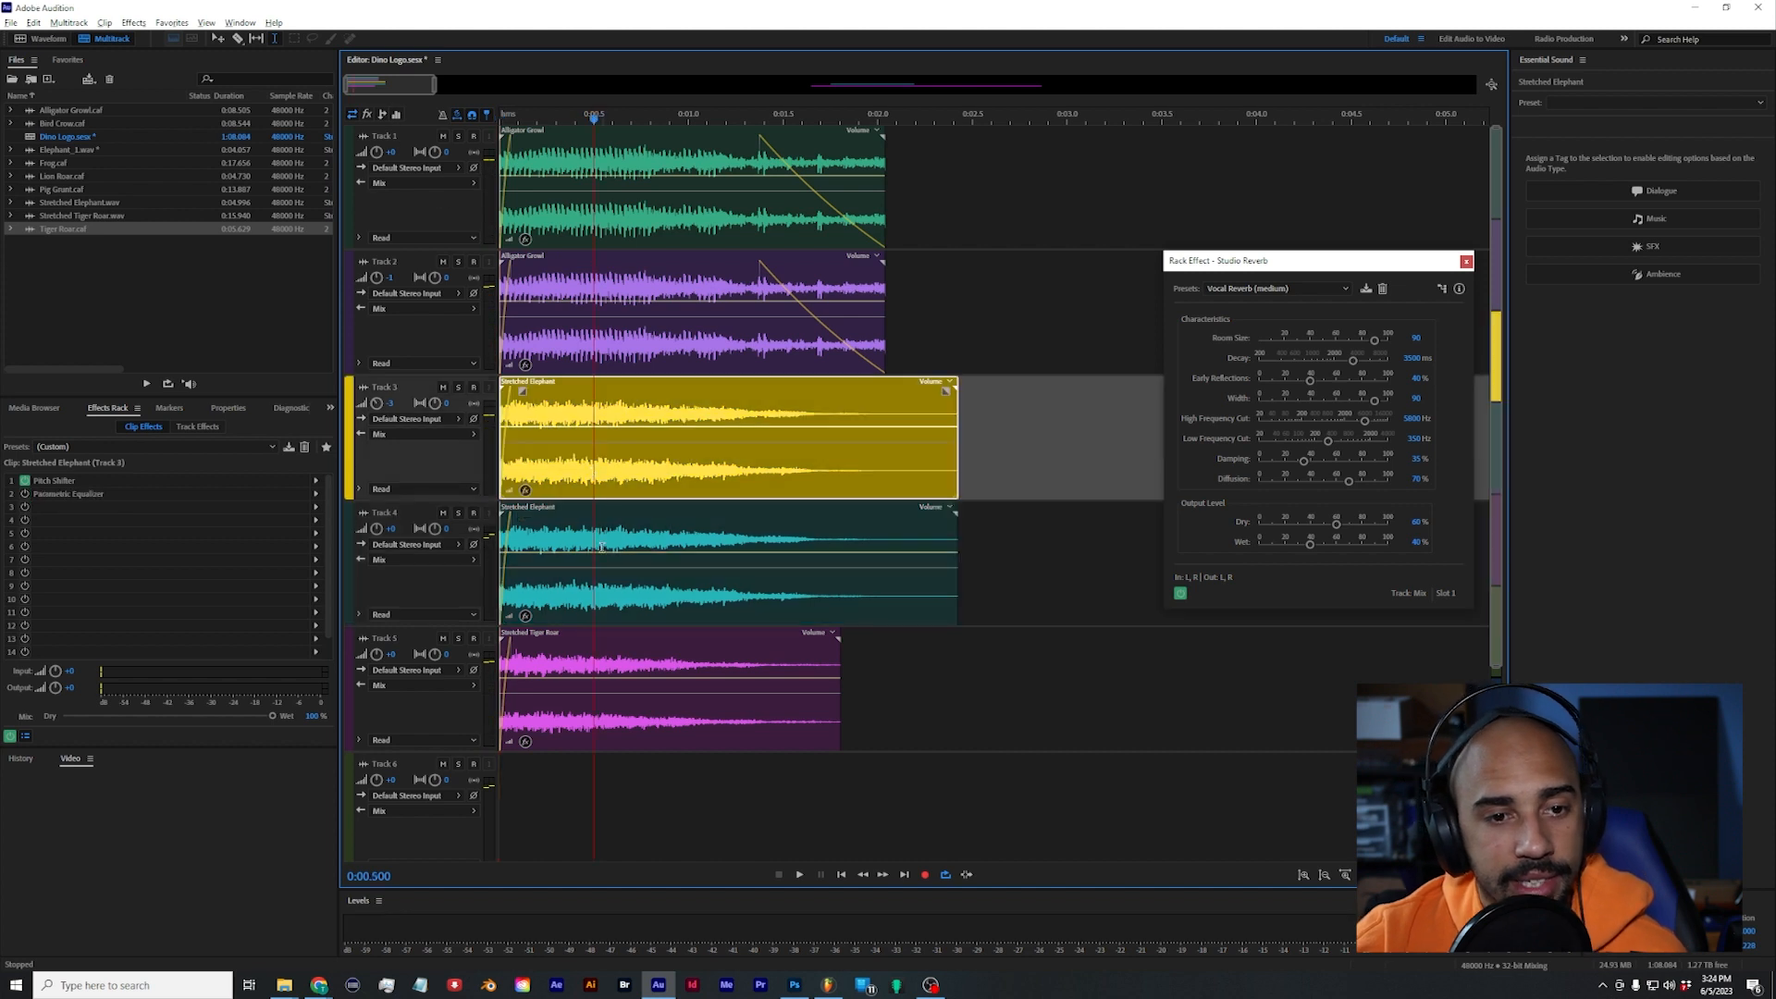
pyautogui.click(589, 611)
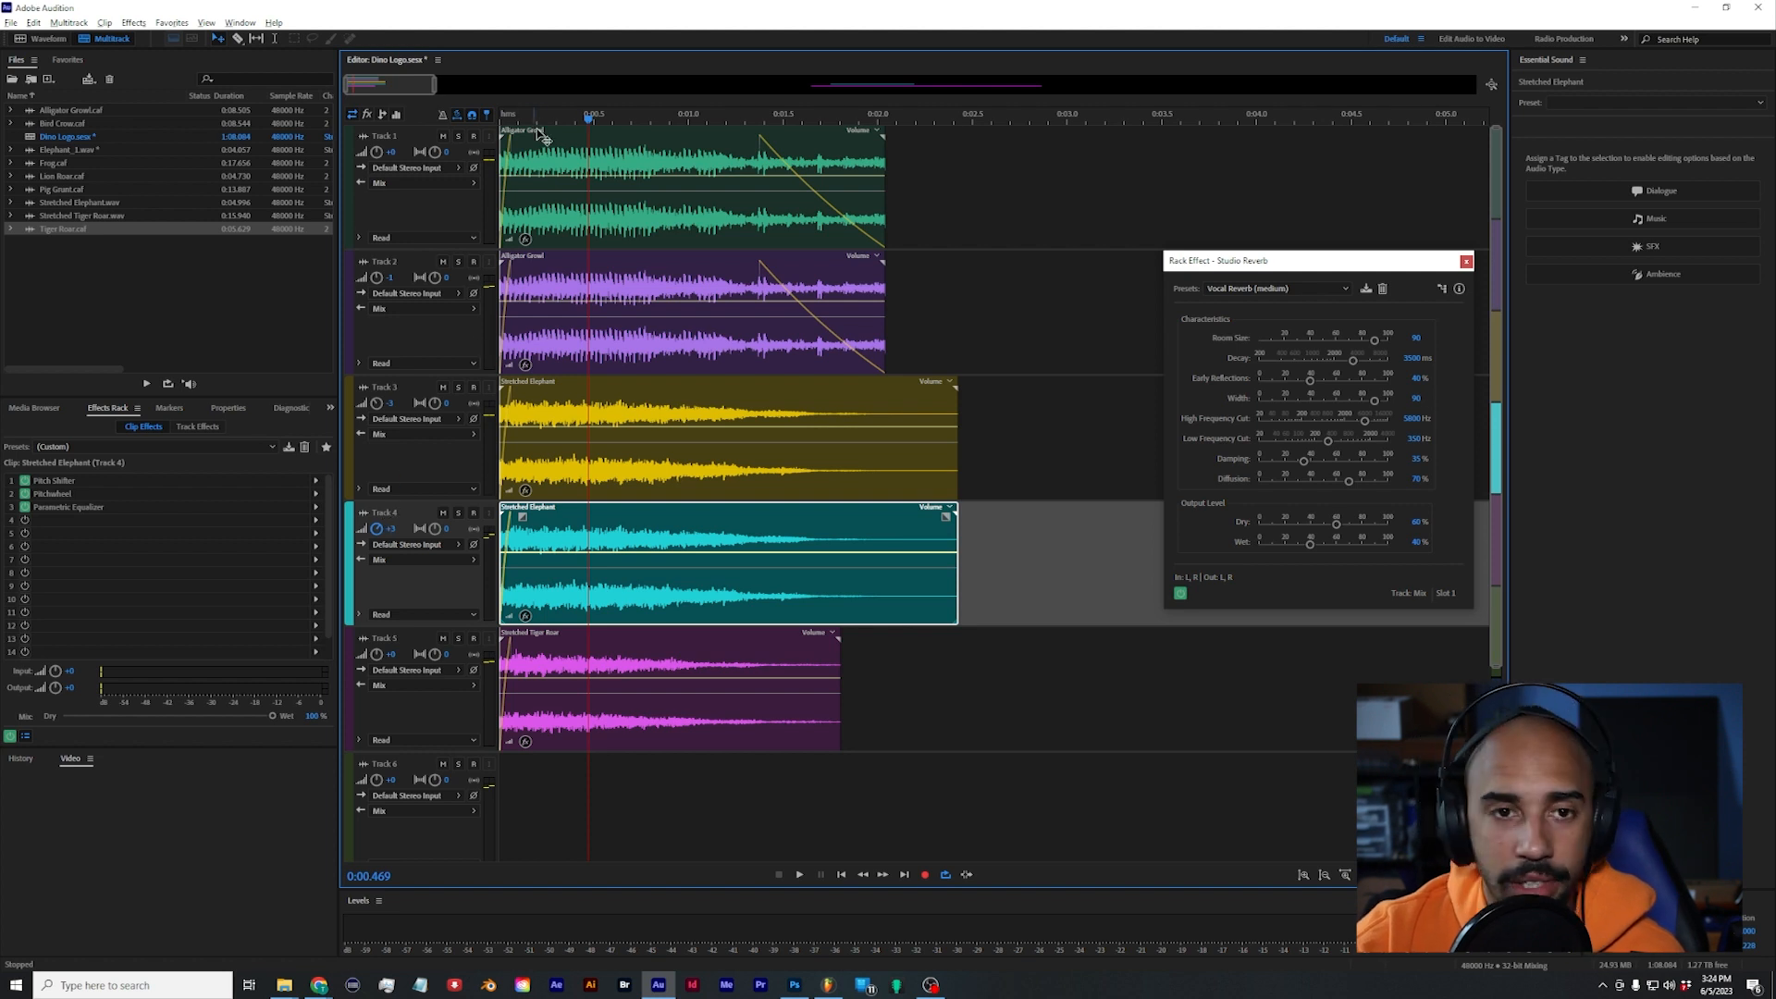
pyautogui.press('Home')
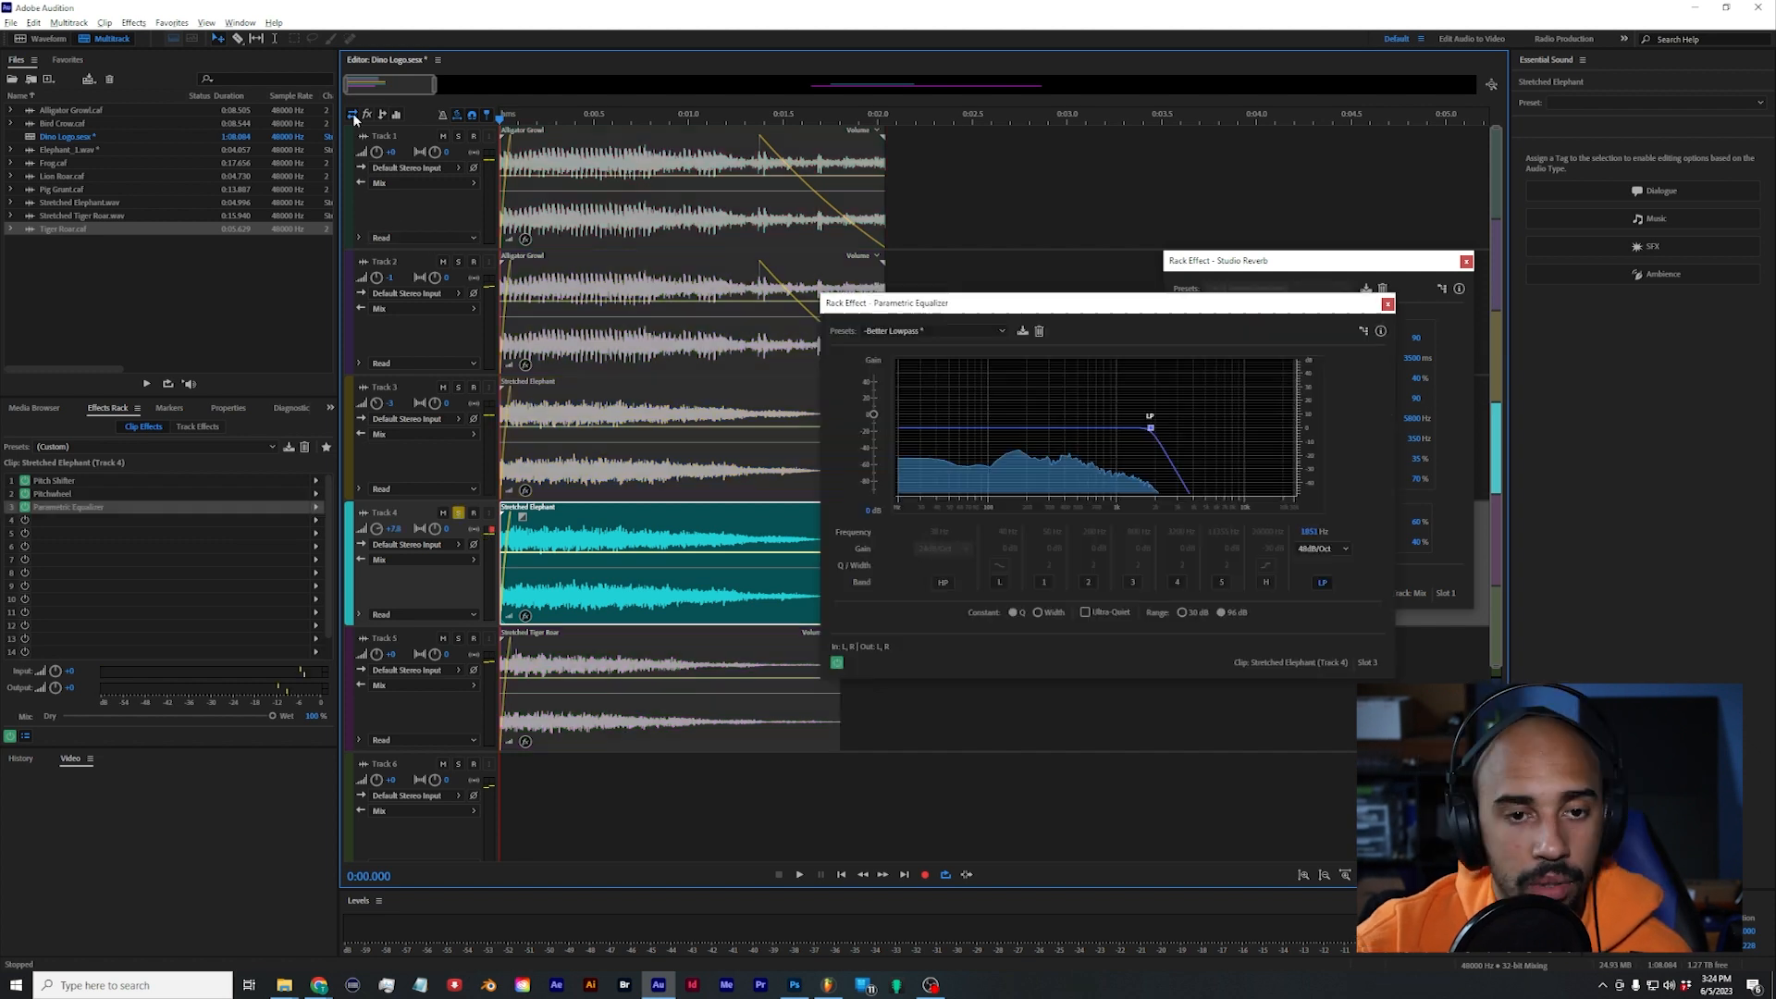
pyautogui.press('space')
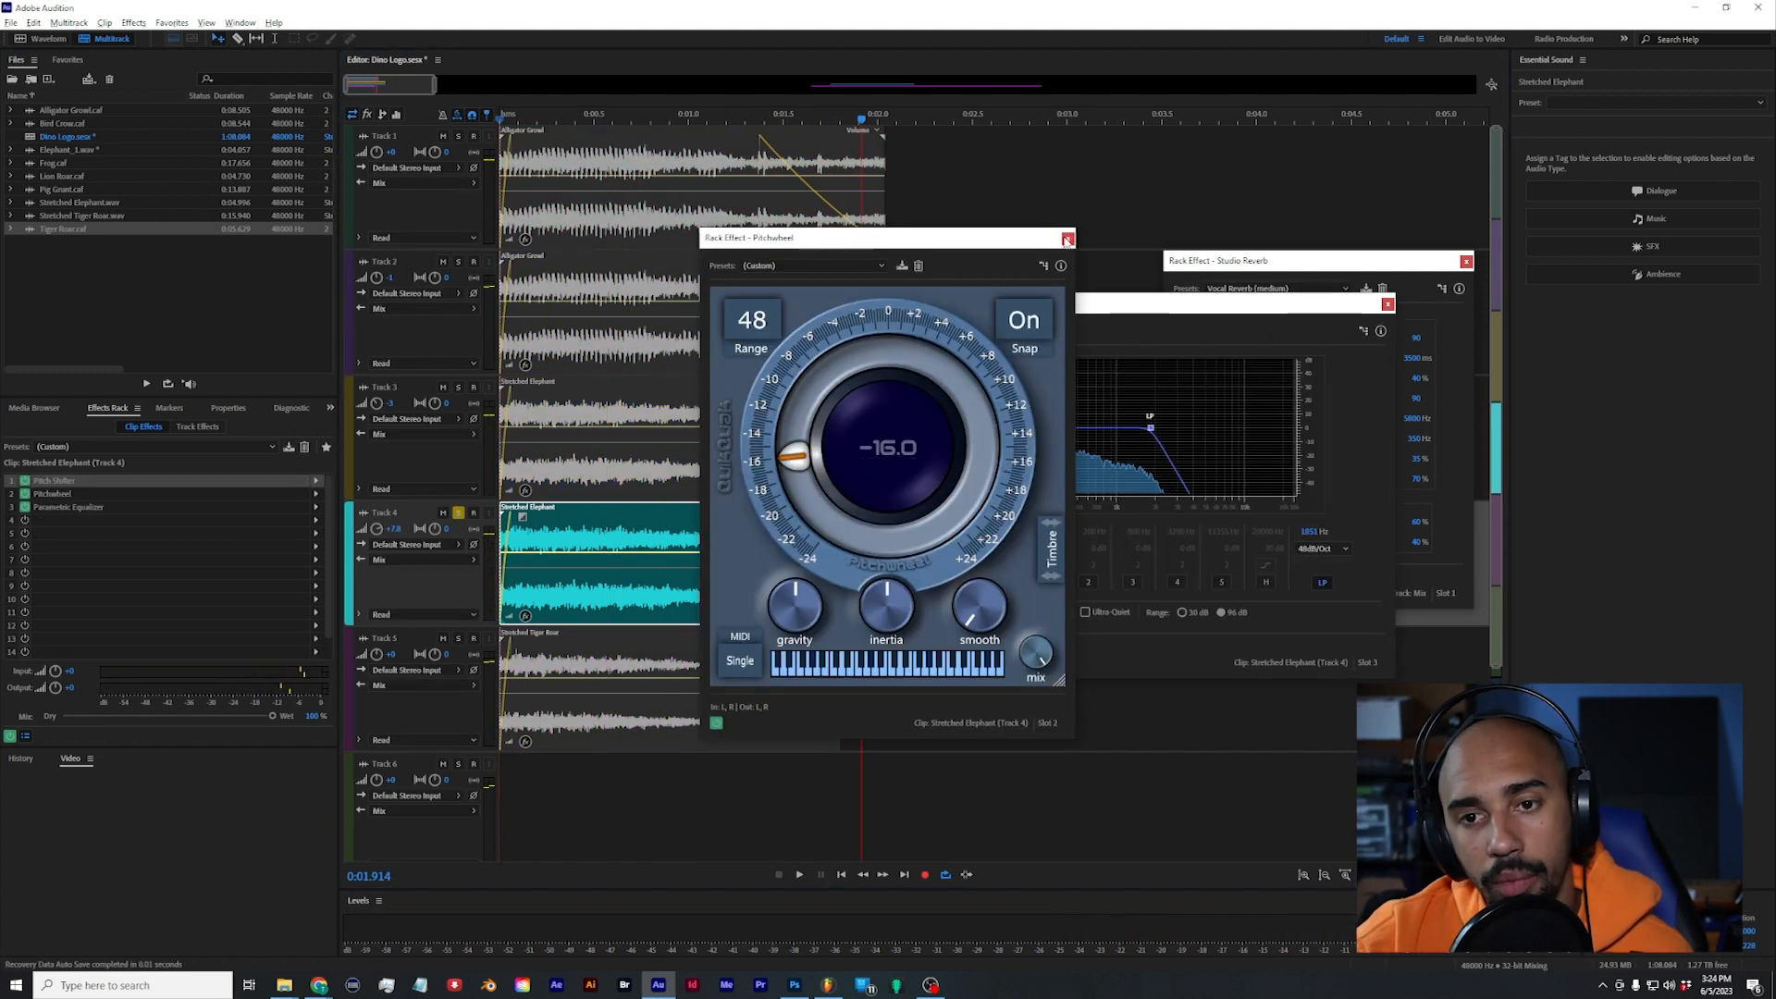
# Step: Move the Stretched Tiger Roar clip down to Track 6, copy Stretched Elephant into Track 5 and audition the copy soloed
pyautogui.click(1067, 240)
pyautogui.click(1387, 304)
pyautogui.click(1466, 261)
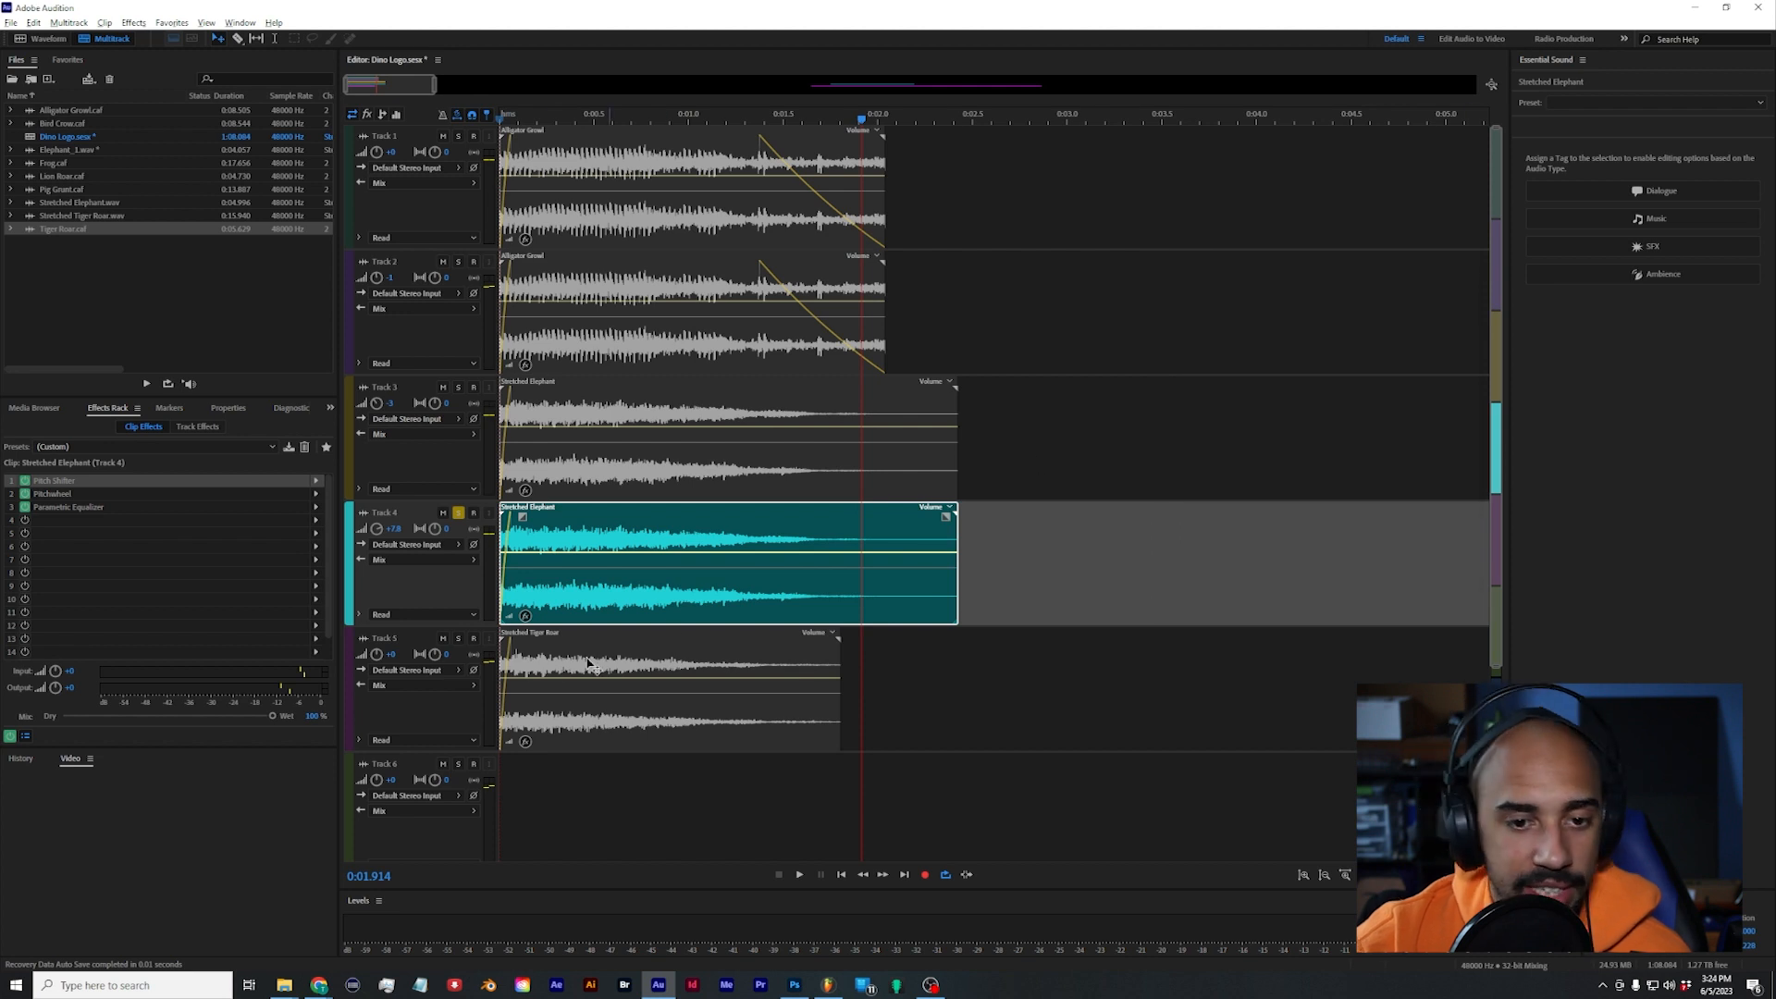
pyautogui.moveTo(658, 667); pyautogui.dragTo(596, 794)
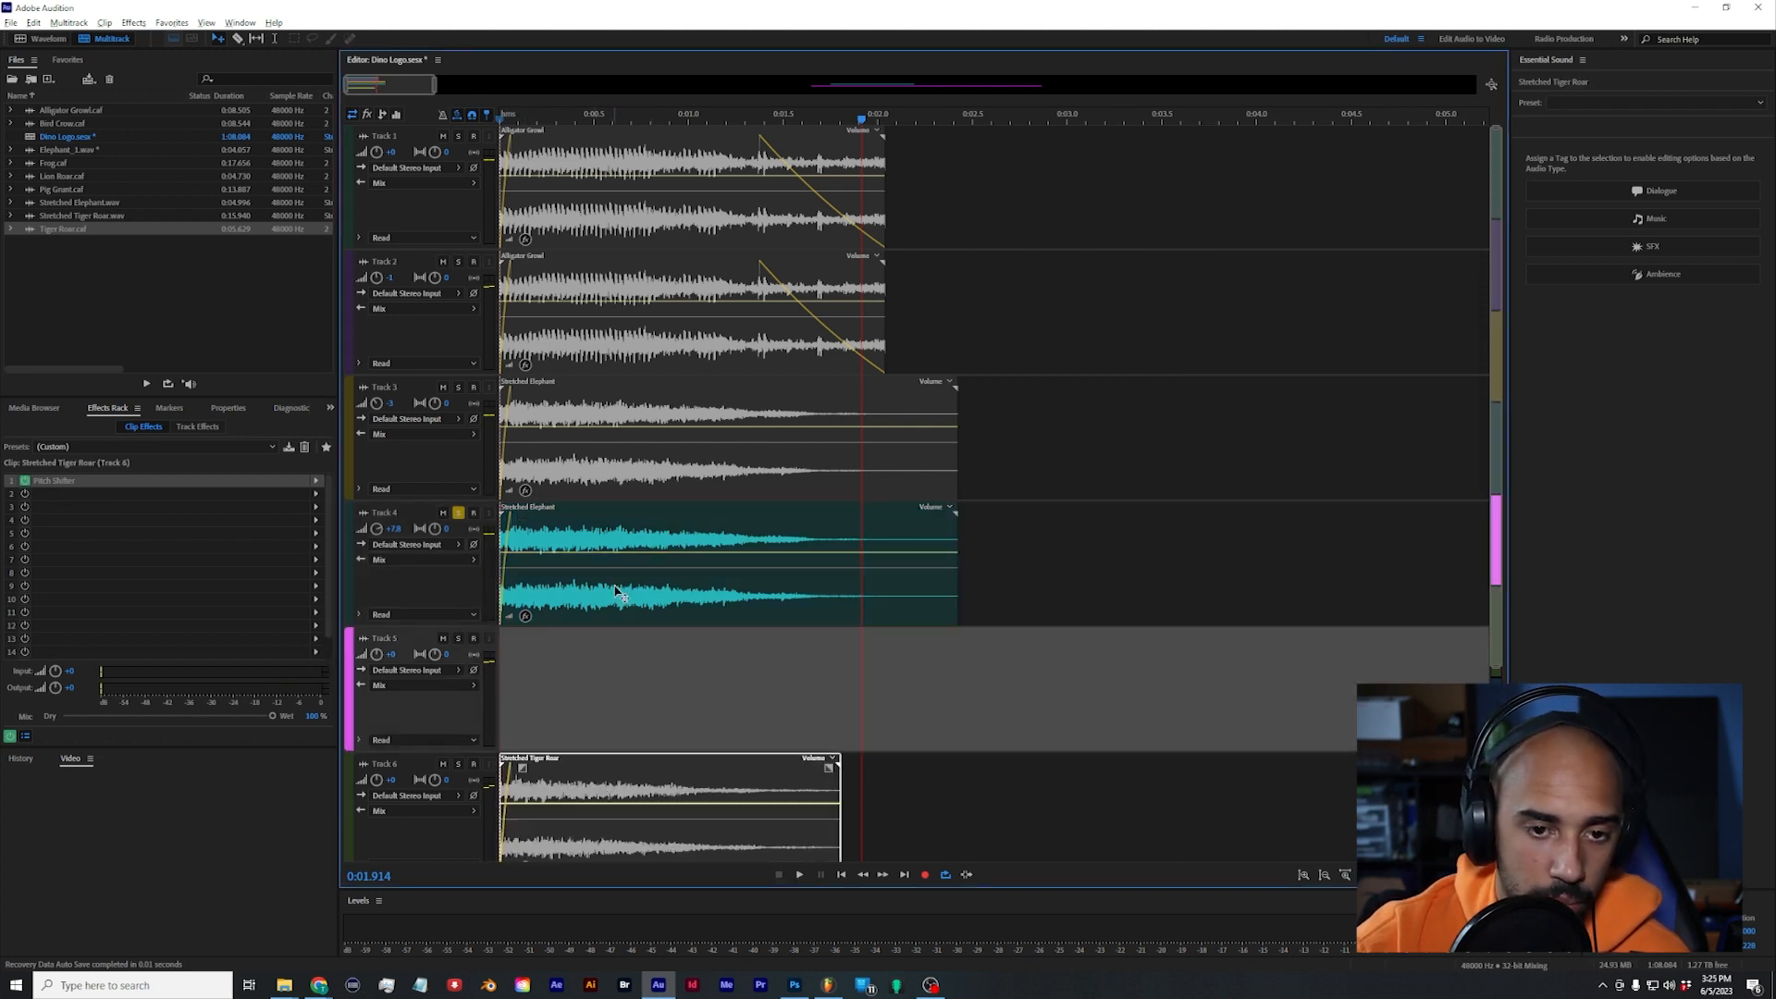
pyautogui.click(458, 513)
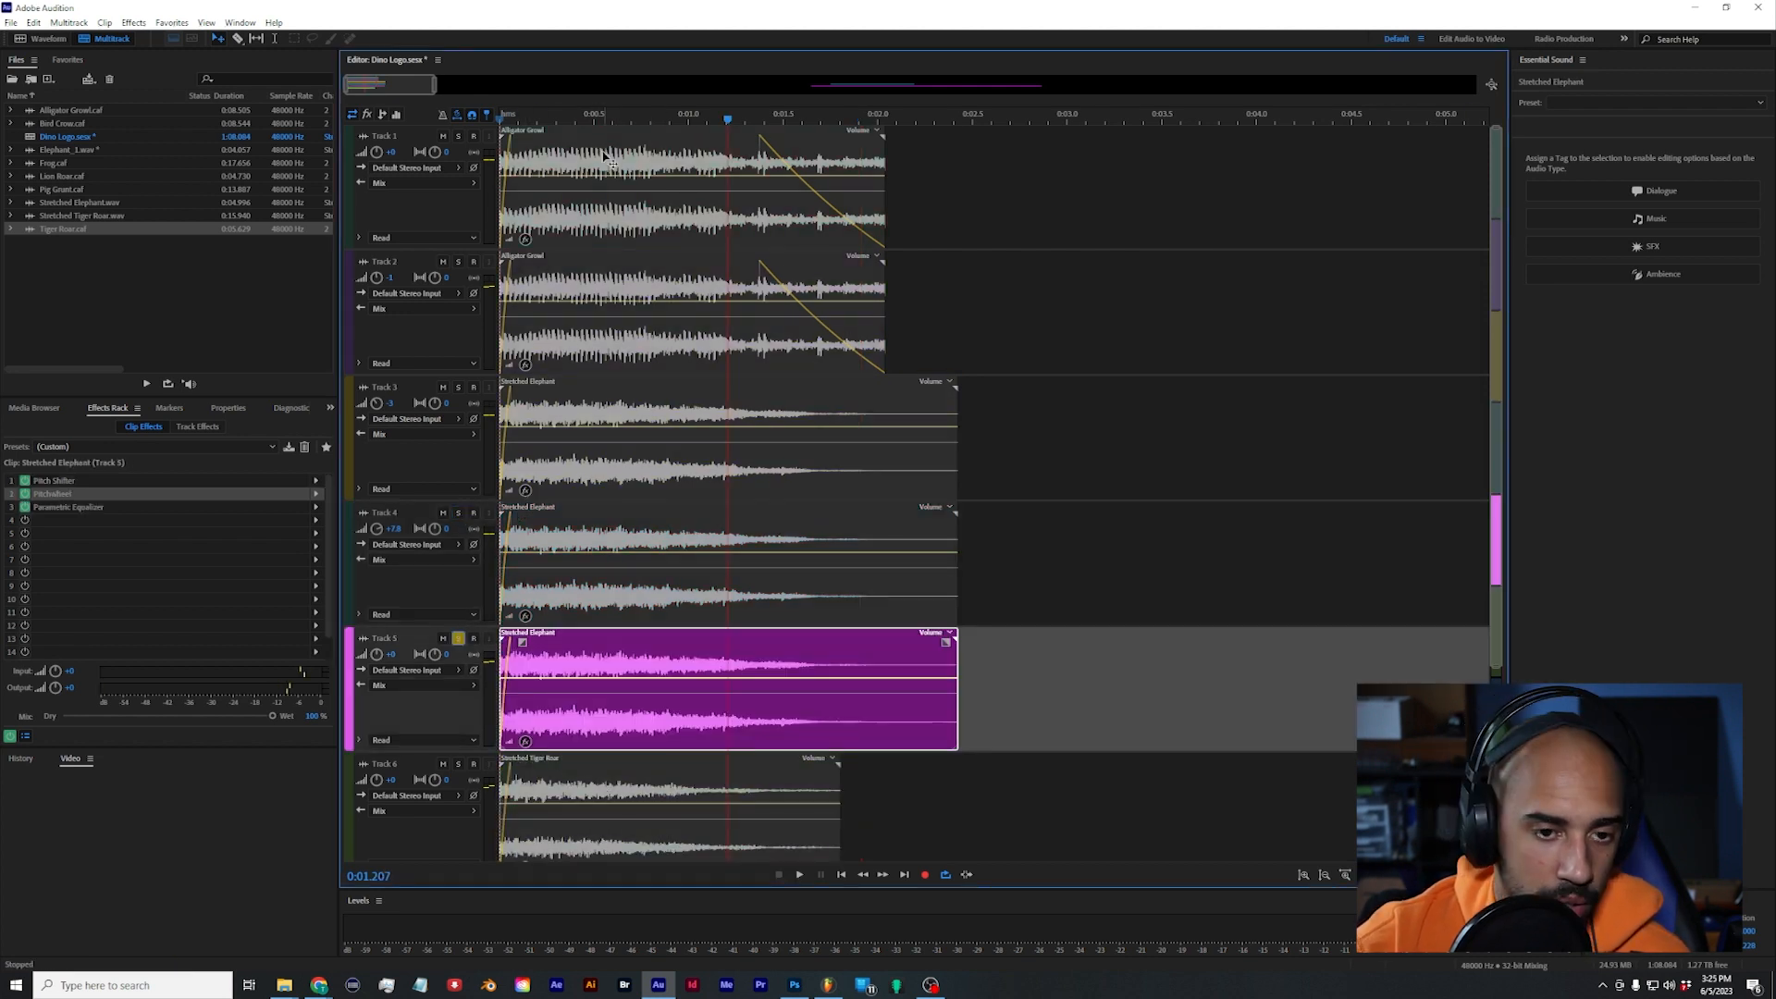
pyautogui.press('space')
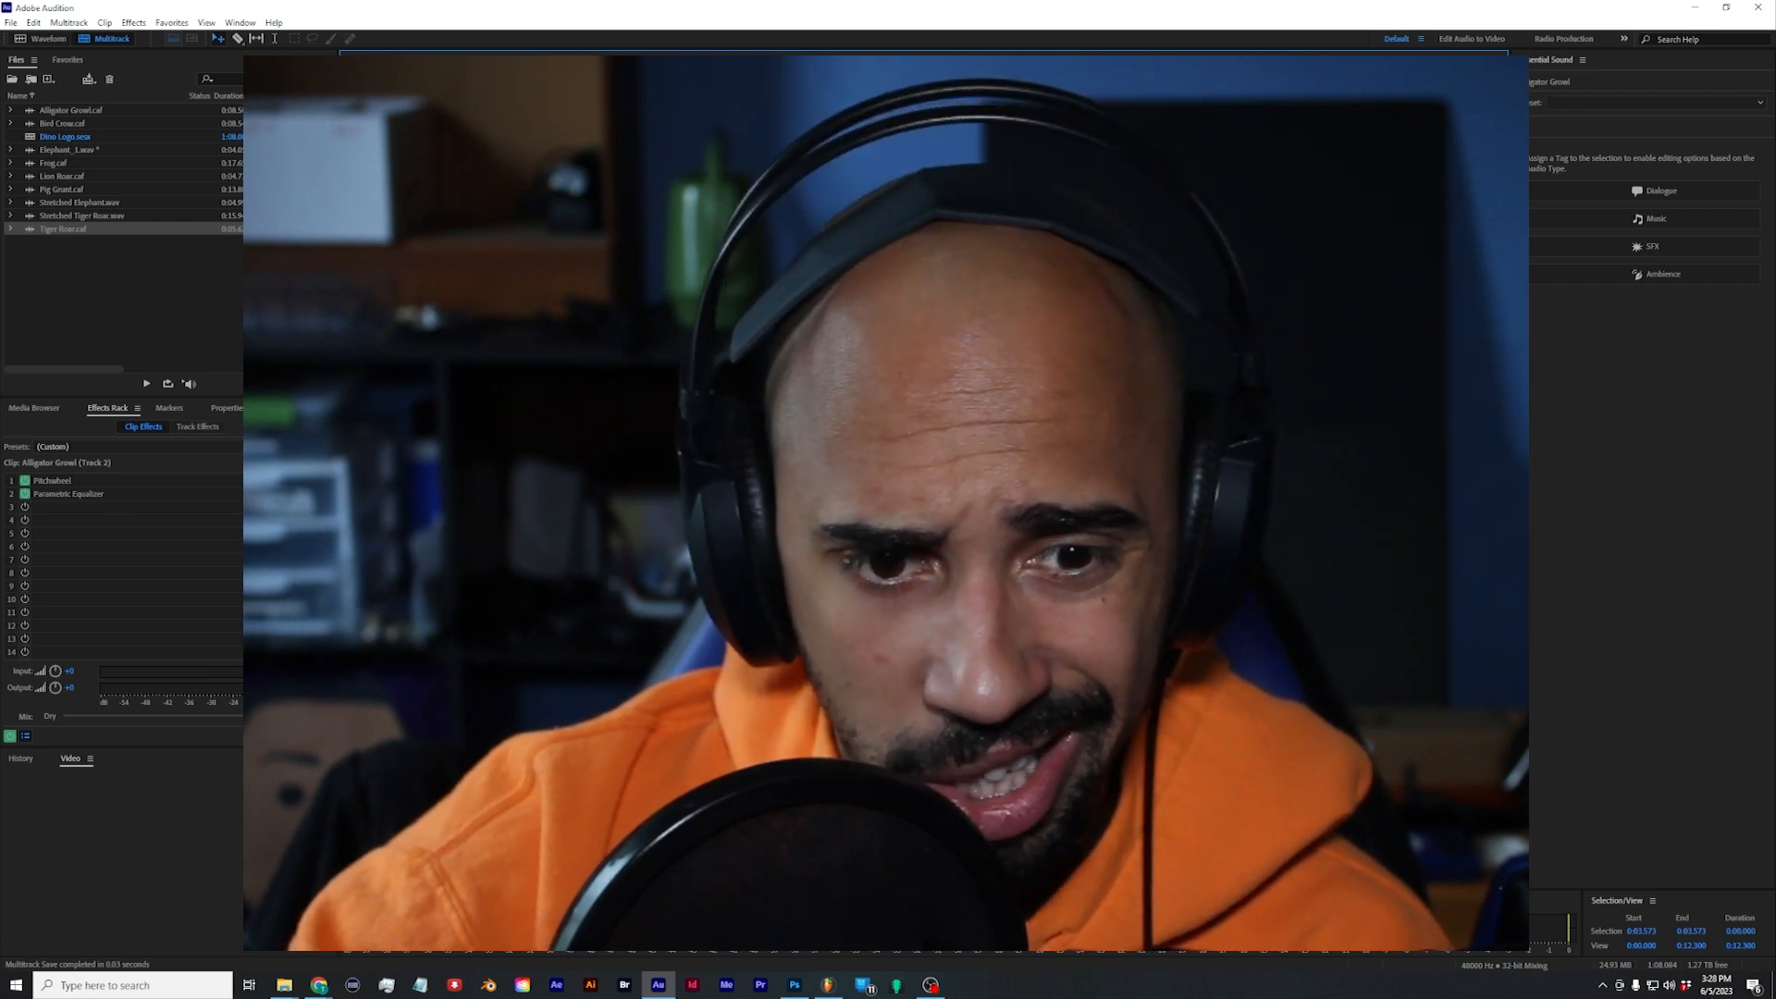
# Step: Replace the Mix track's Studio Reverb with Chorus and apply the 10 Voices preset
pyautogui.click(888, 555)
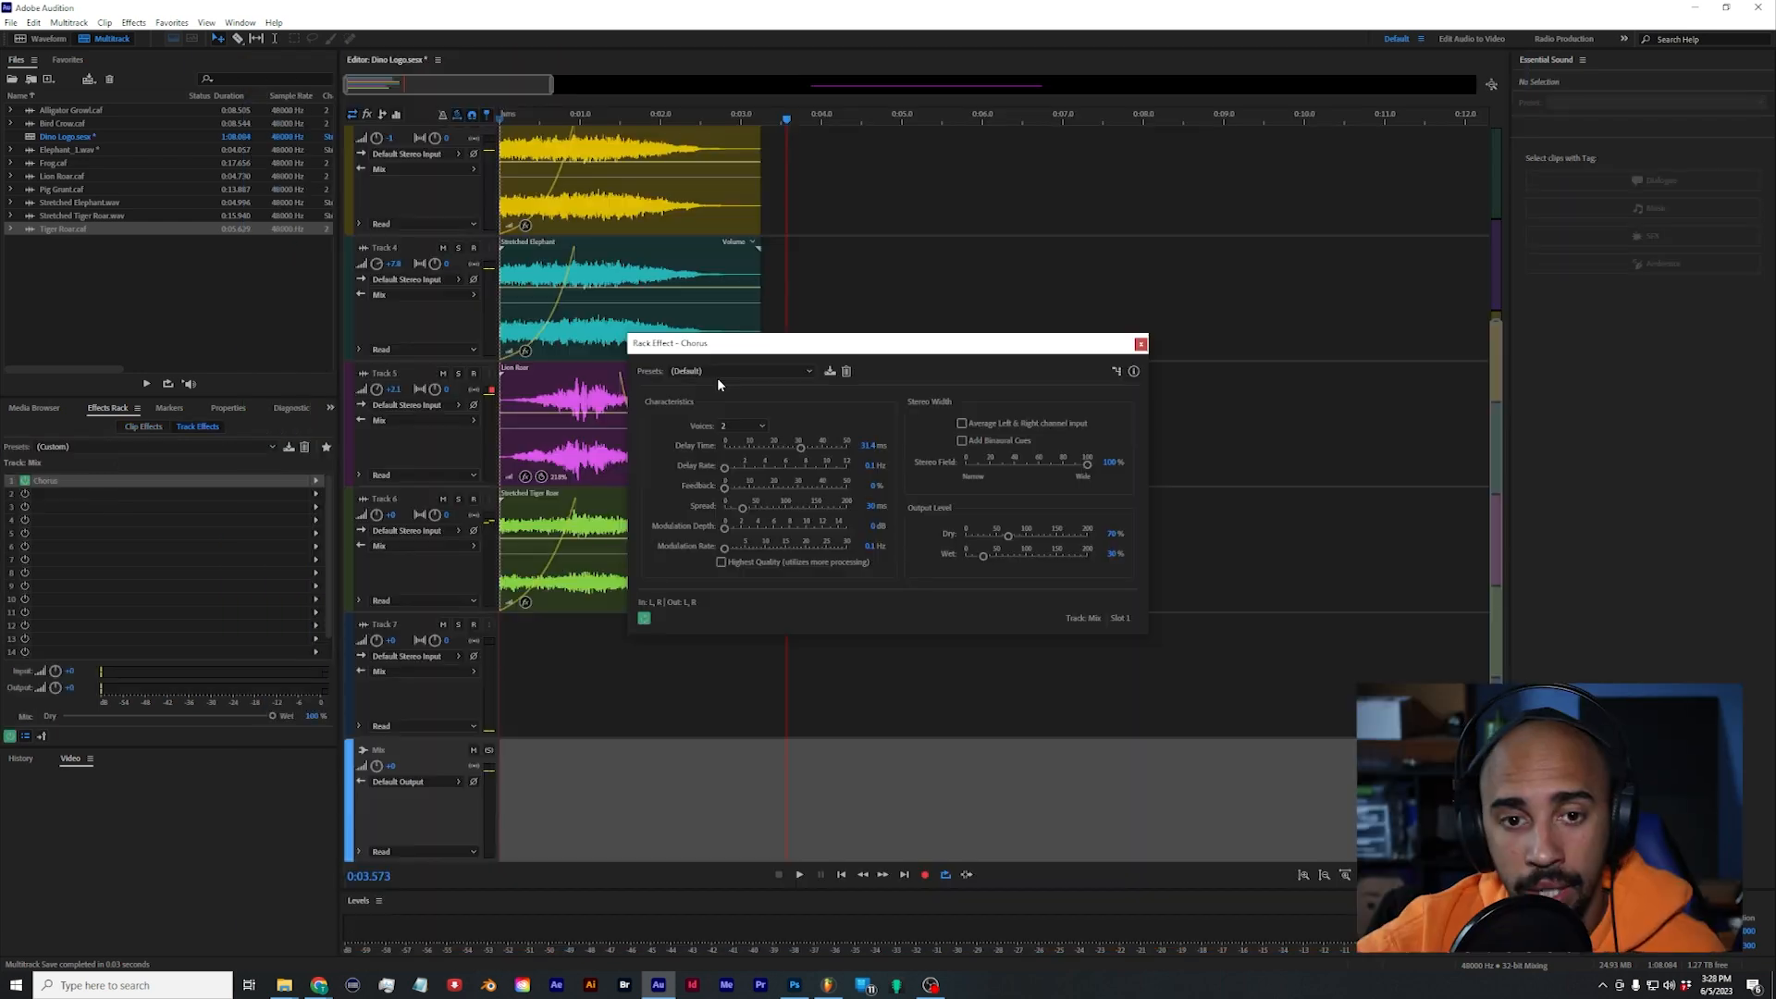
pyautogui.click(718, 374)
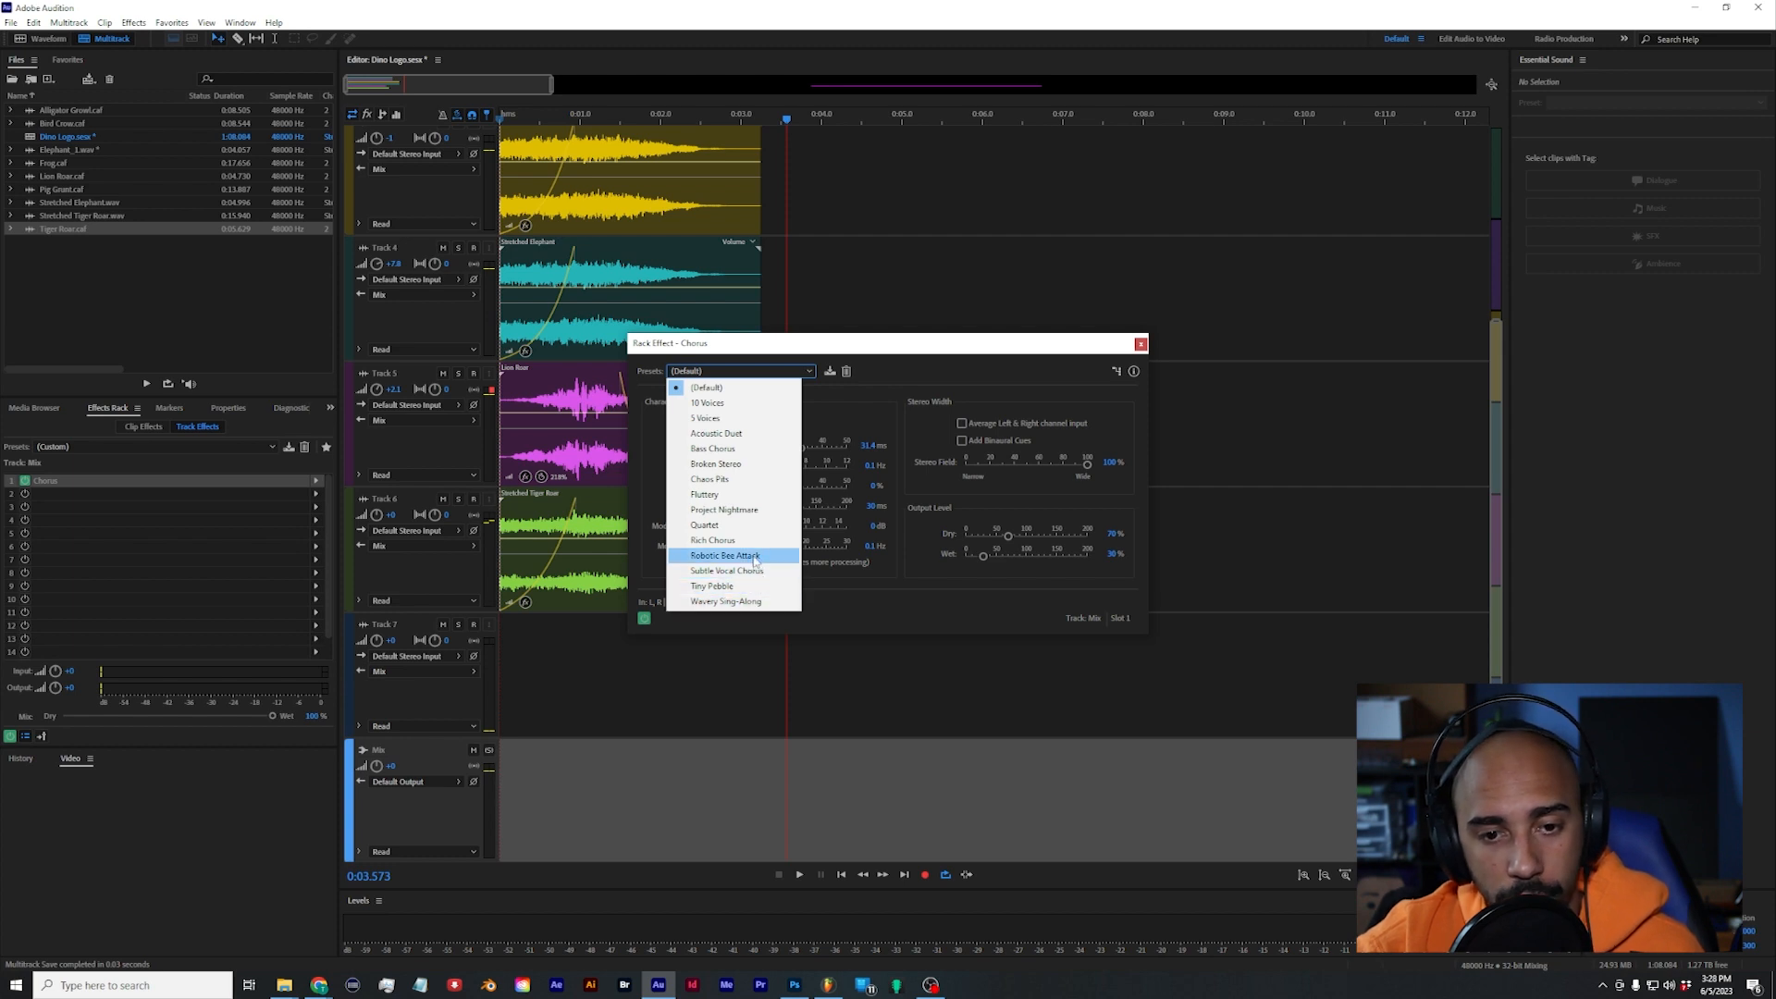
pyautogui.click(712, 557)
pyautogui.press('space')
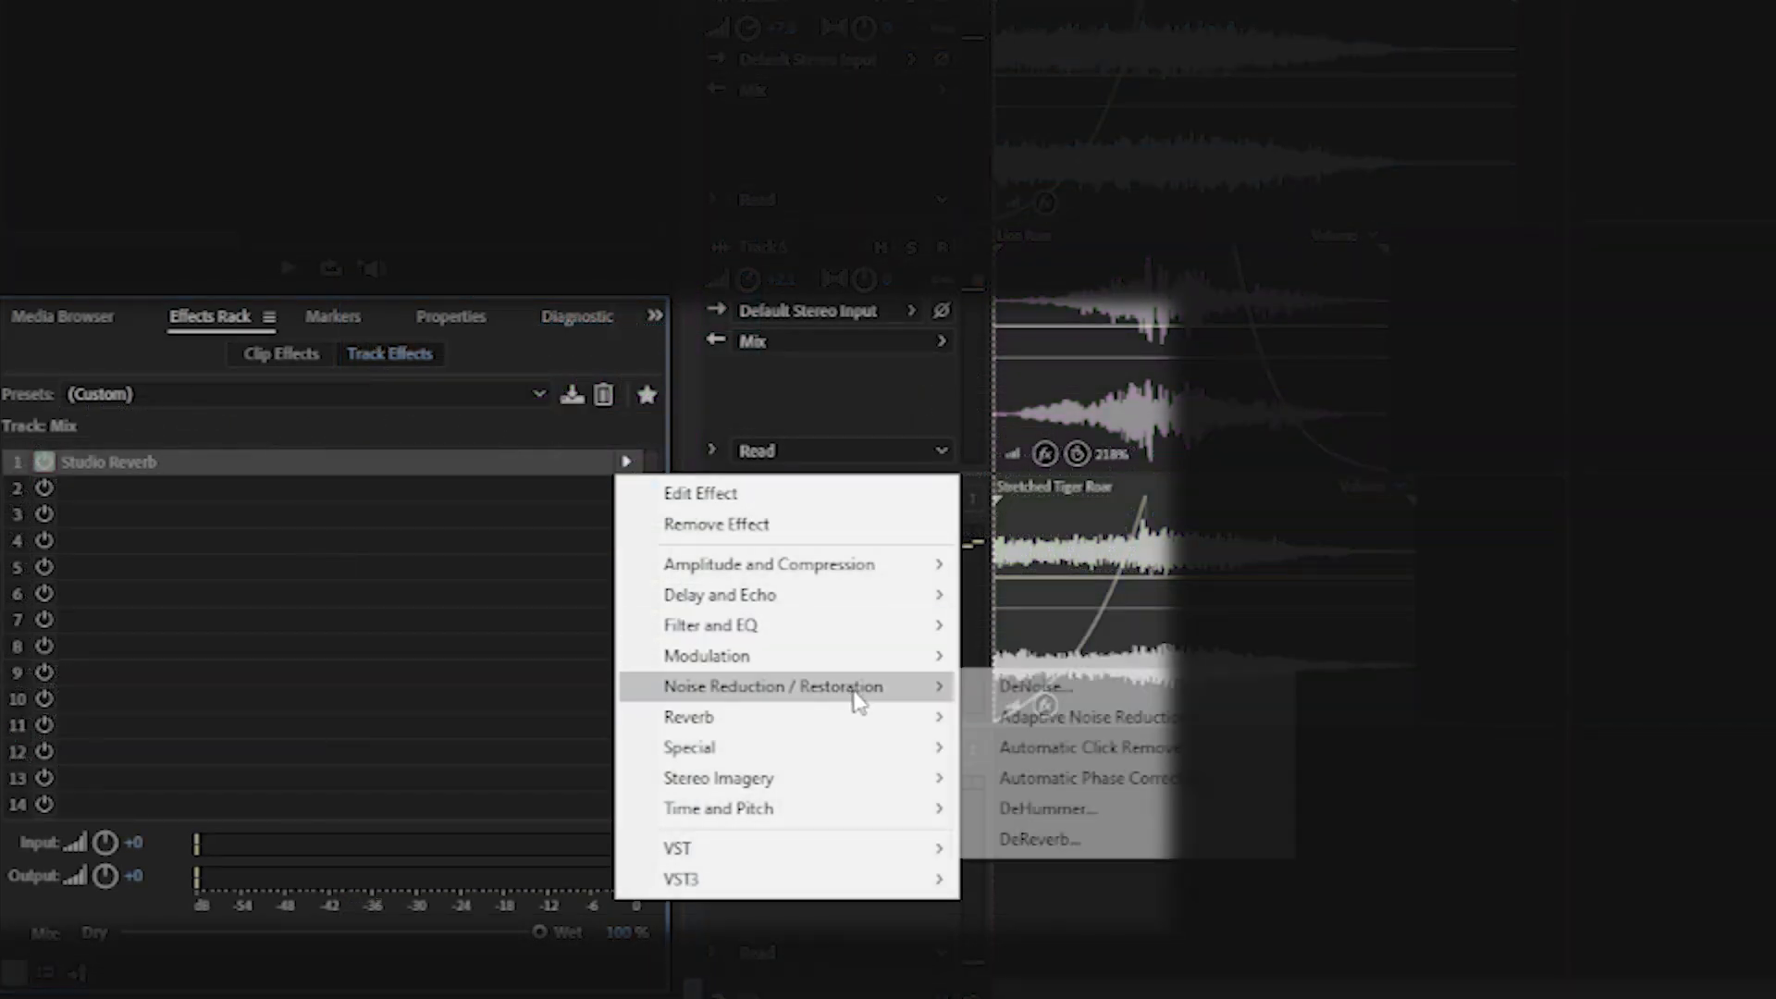
pyautogui.moveTo(832, 667)
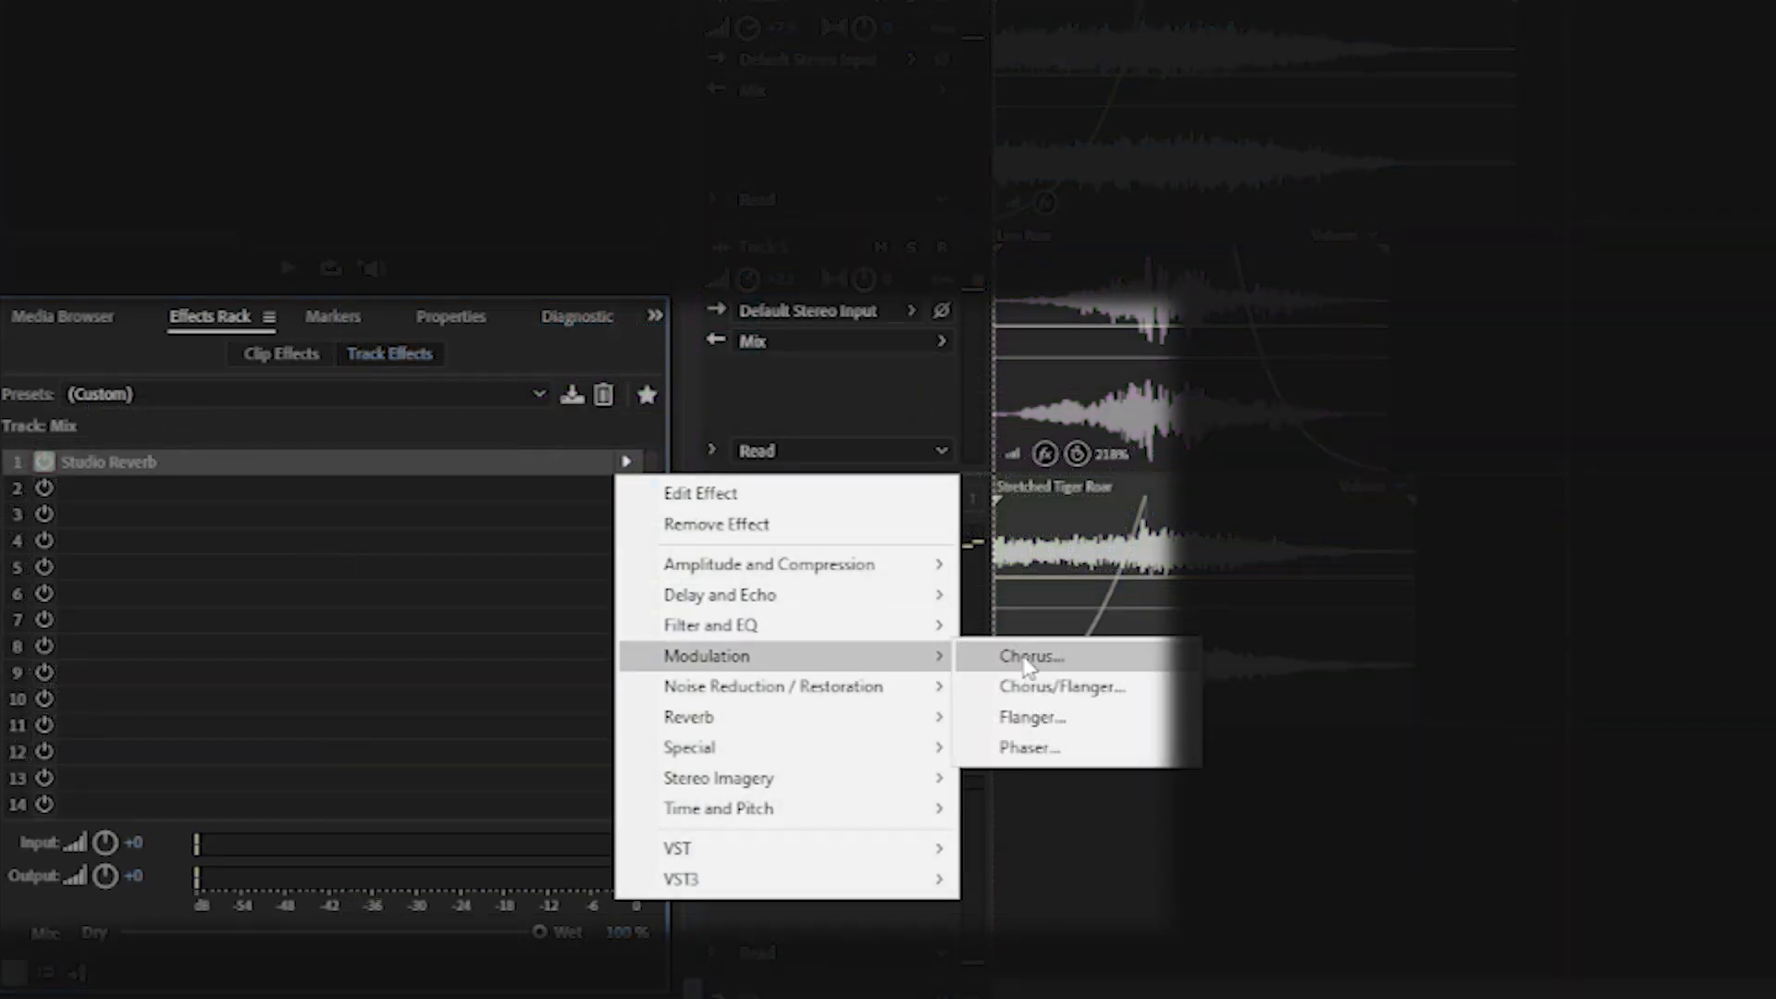
pyautogui.click(1029, 657)
# Step: Insert a Hard Limiter in slot 14 of the Mix track and open its list of presets
pyautogui.click(626, 804)
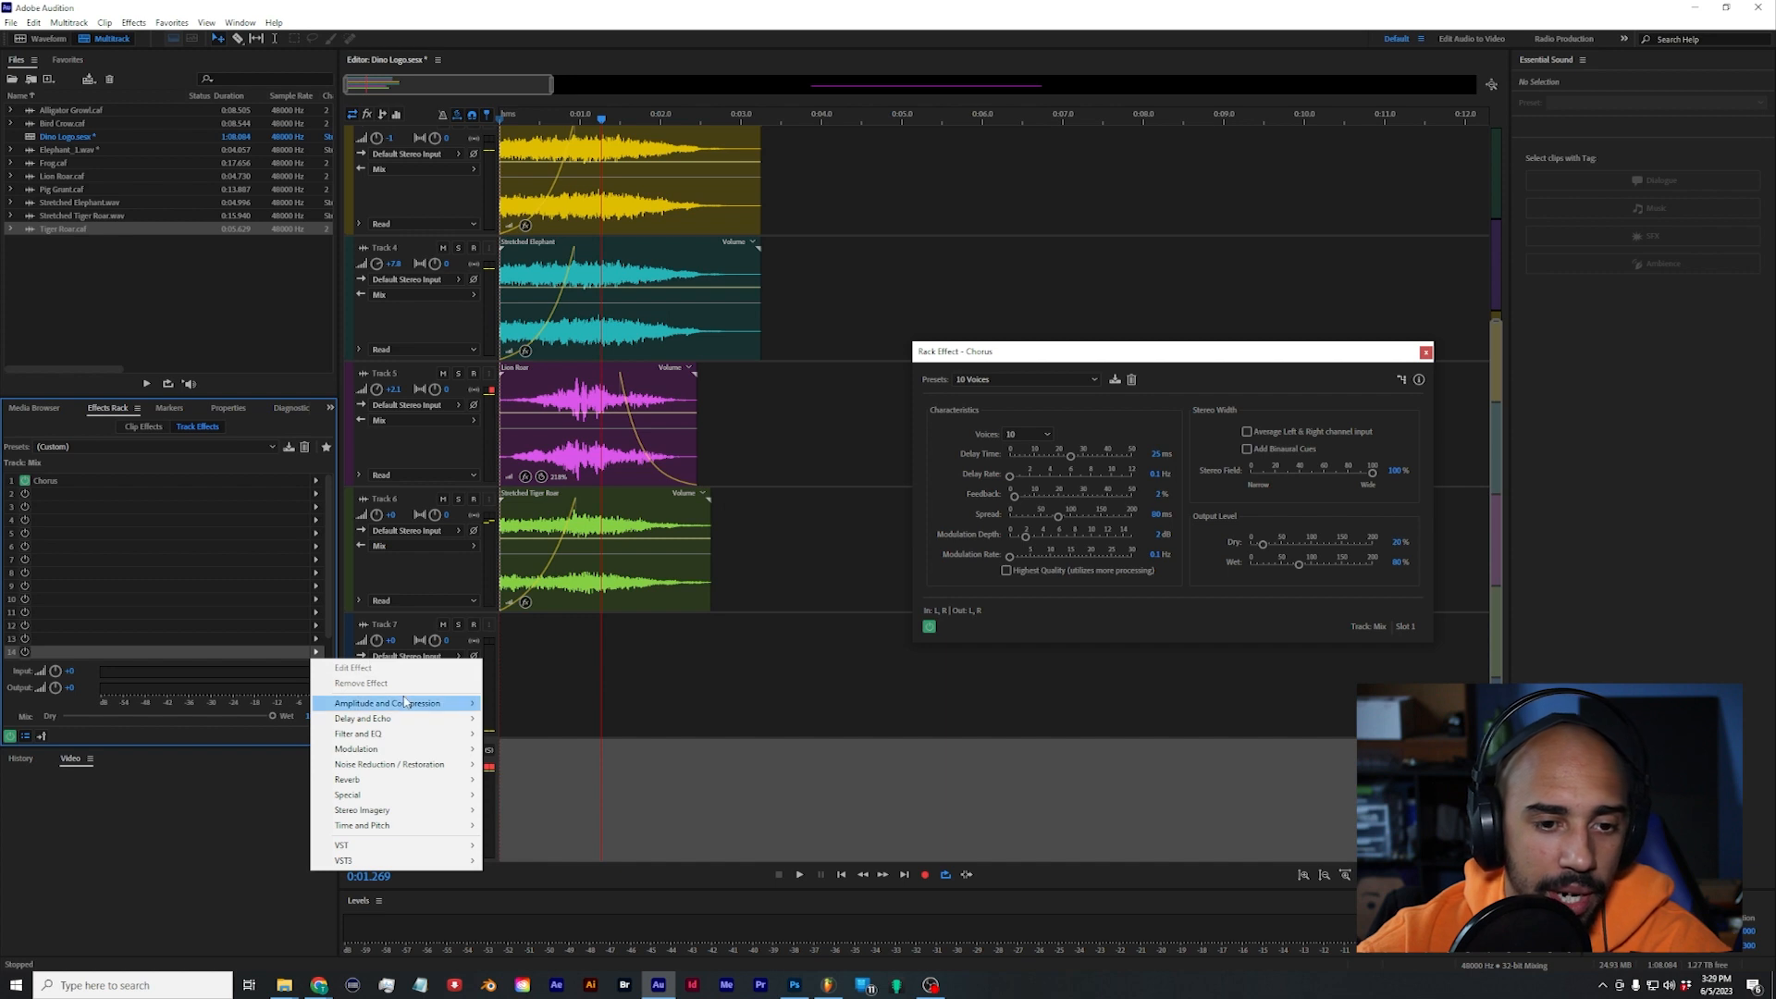
pyautogui.moveTo(767, 906)
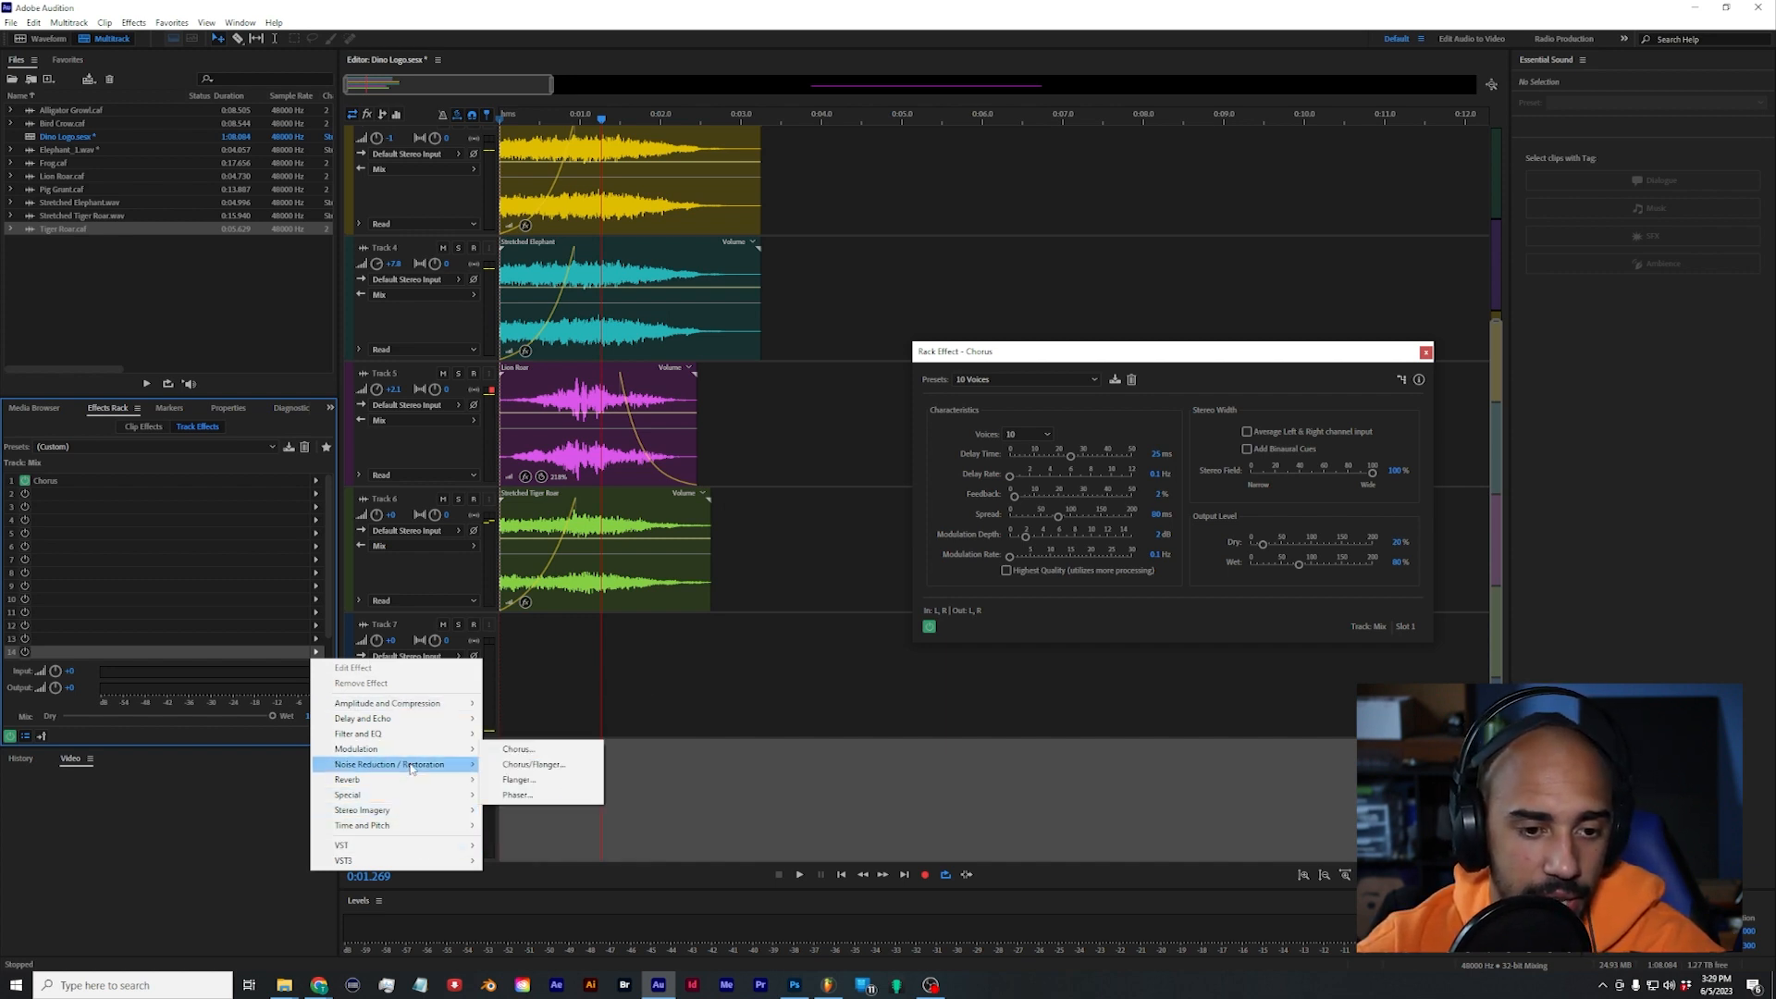
pyautogui.moveTo(418, 708)
pyautogui.click(585, 782)
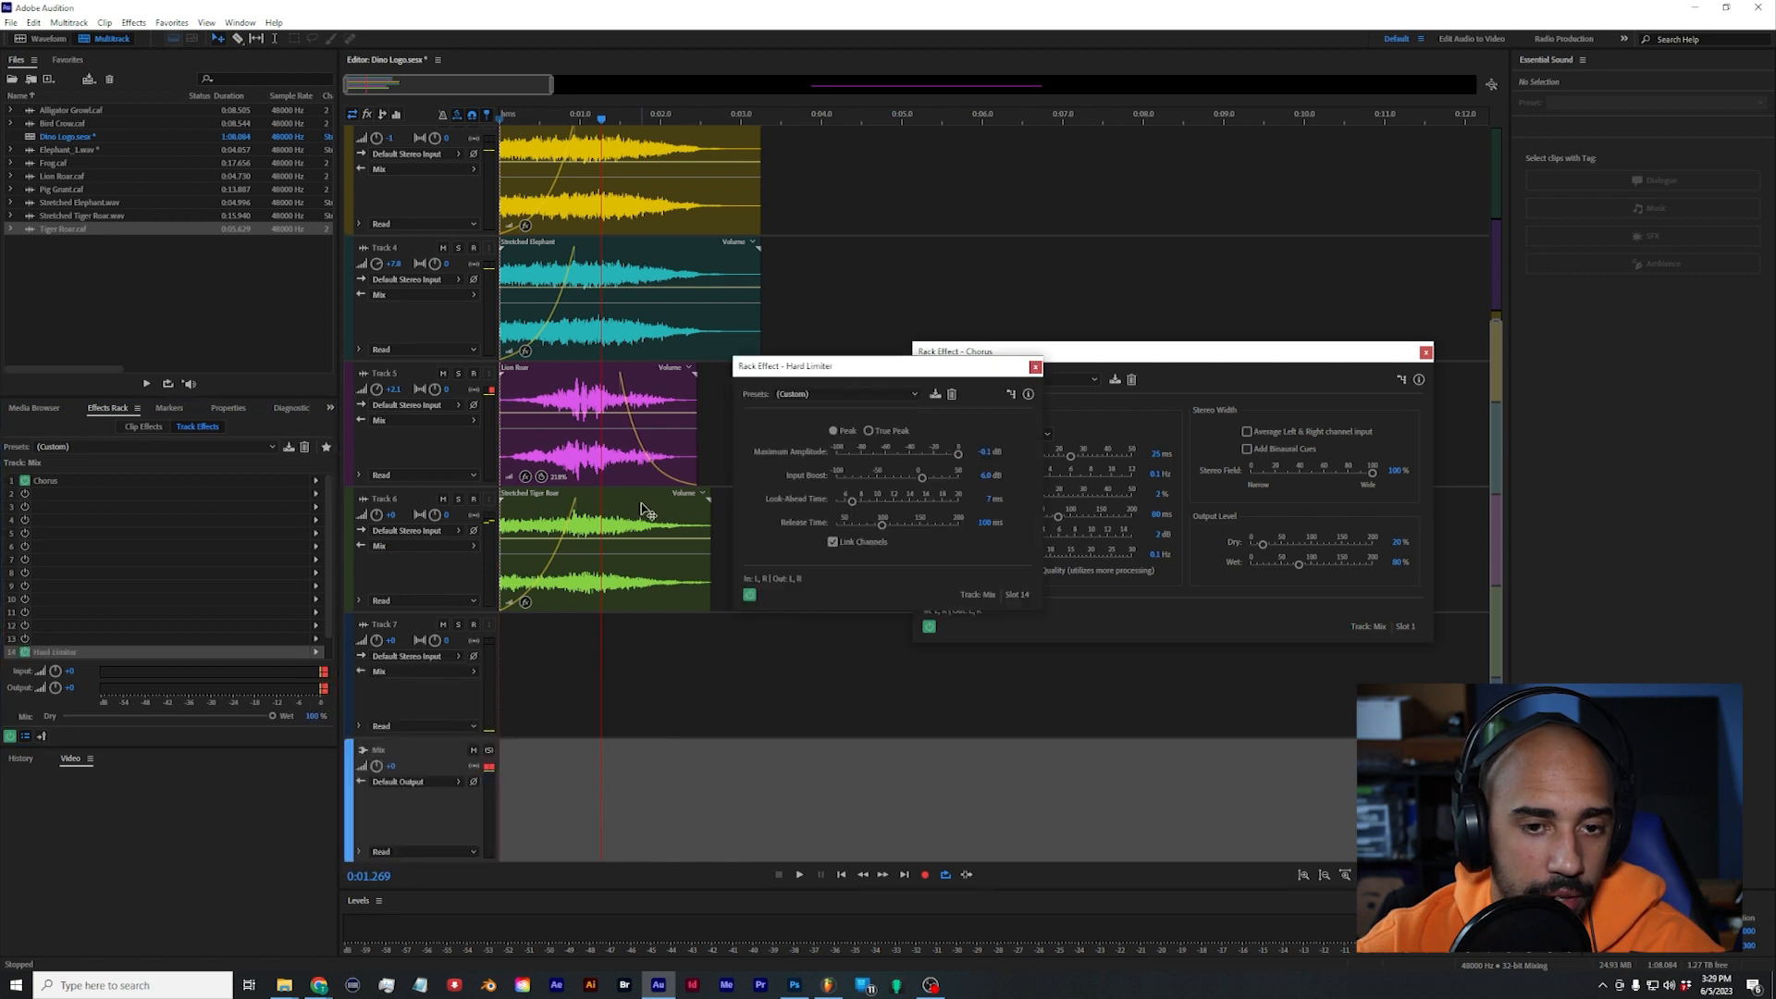
pyautogui.click(873, 394)
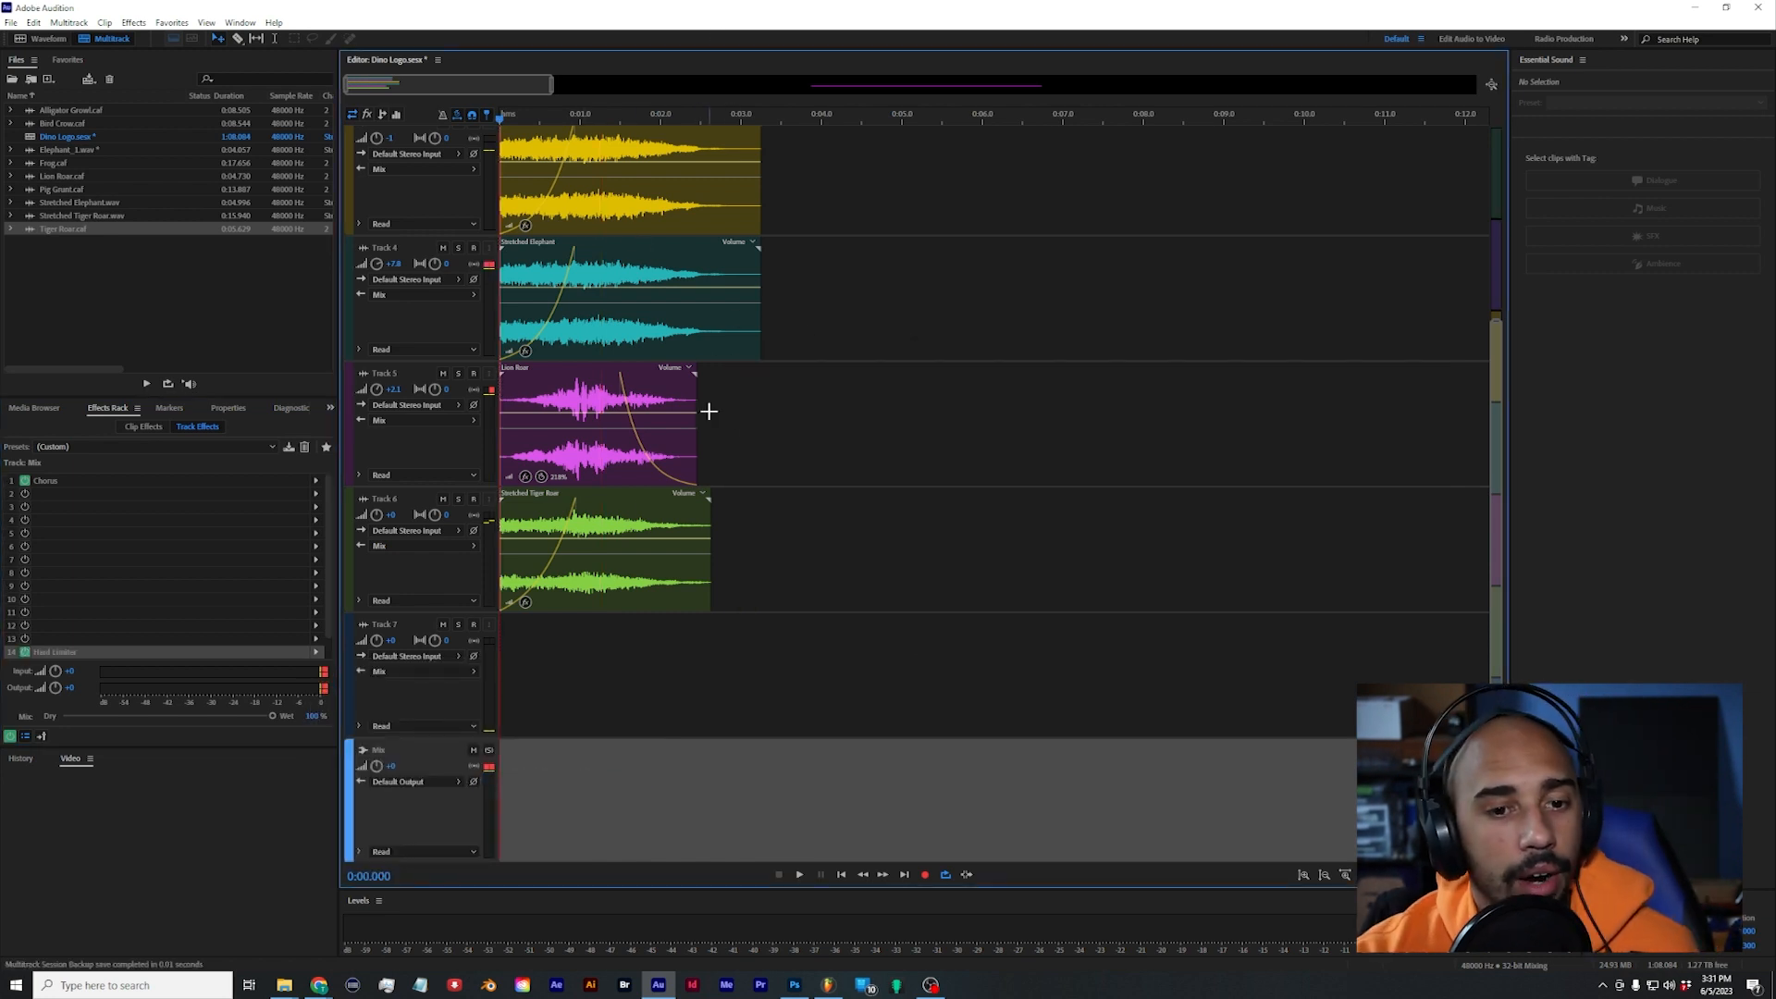
# Step: Clear the Mix track's effects and output level clipping indicators and play the full layered roar from the start
pyautogui.scroll(3, 906, 529)
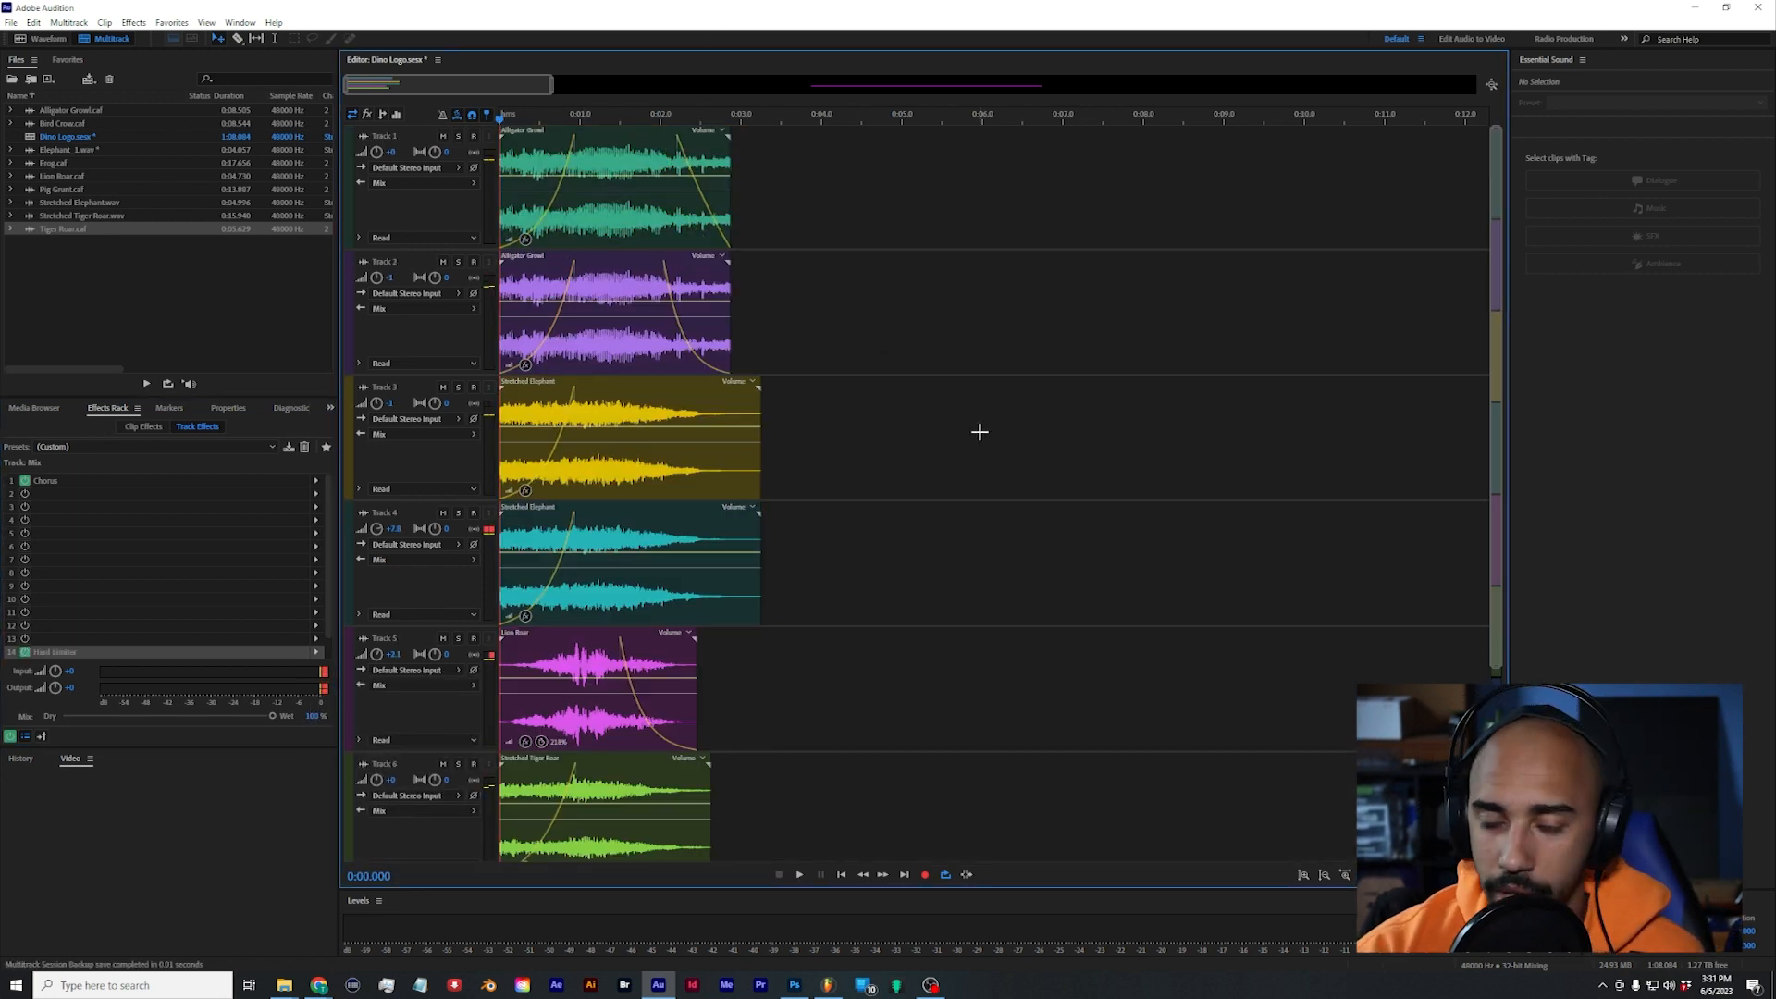
pyautogui.scroll(-3, 980, 432)
pyautogui.click(308, 692)
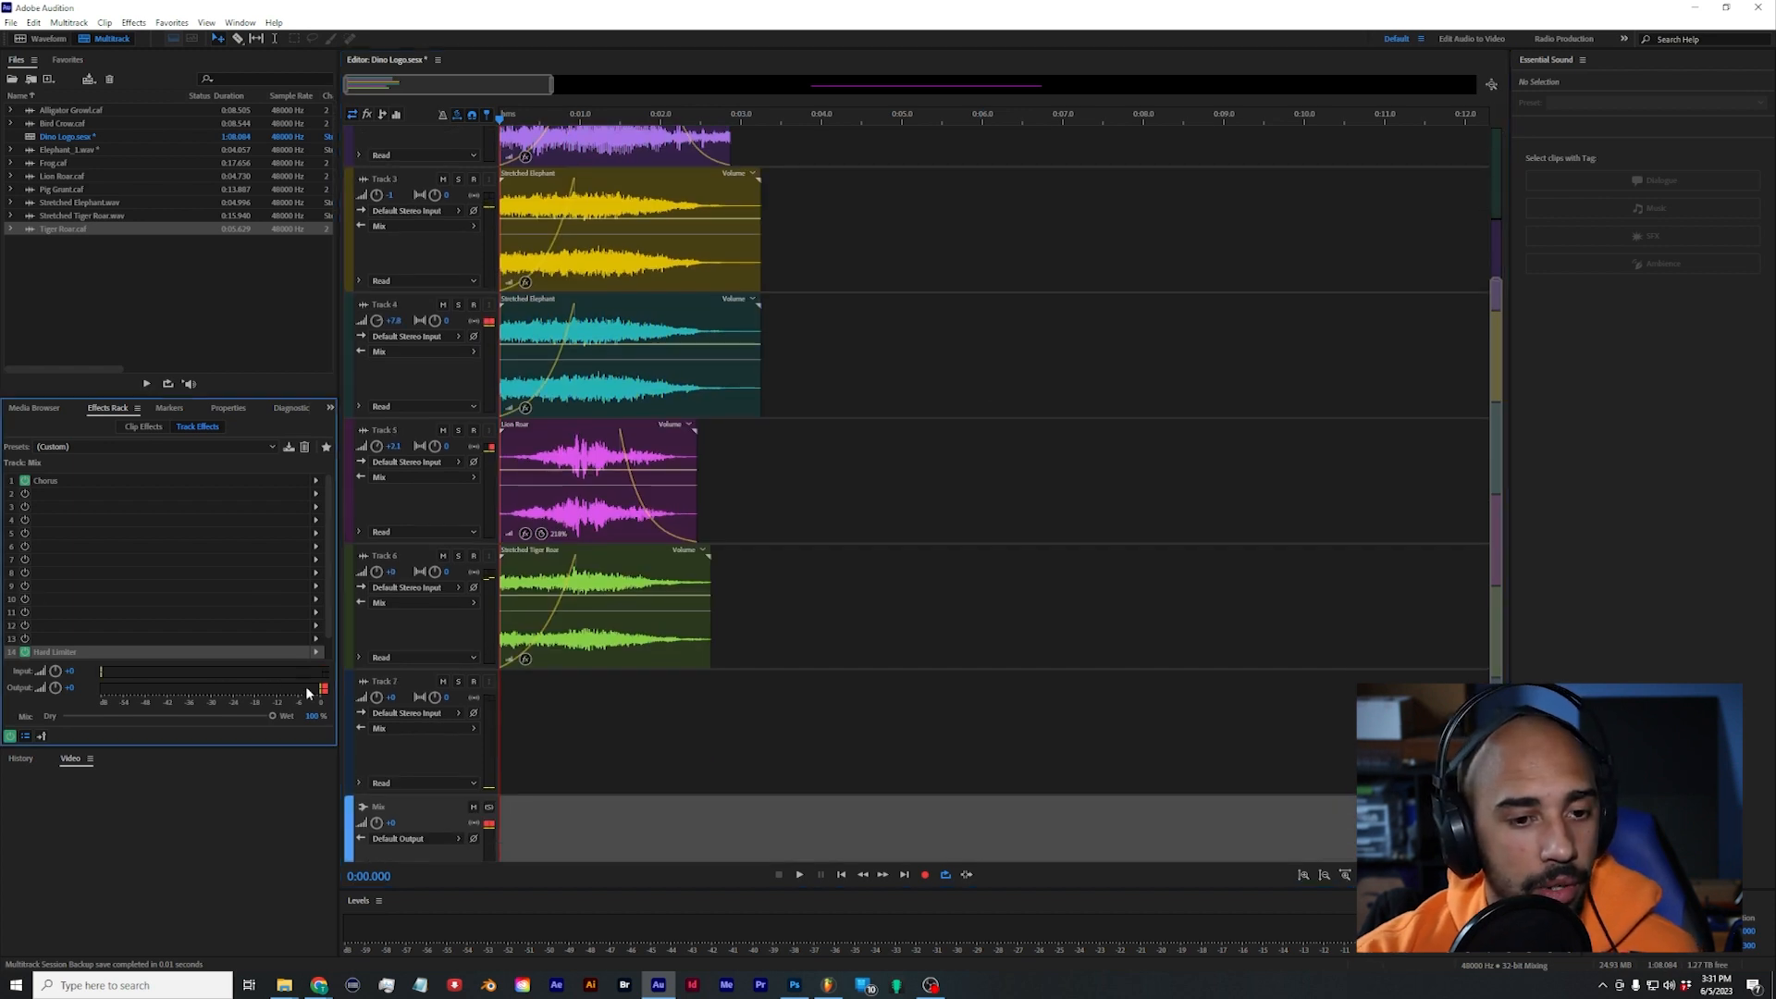
pyautogui.click(498, 837)
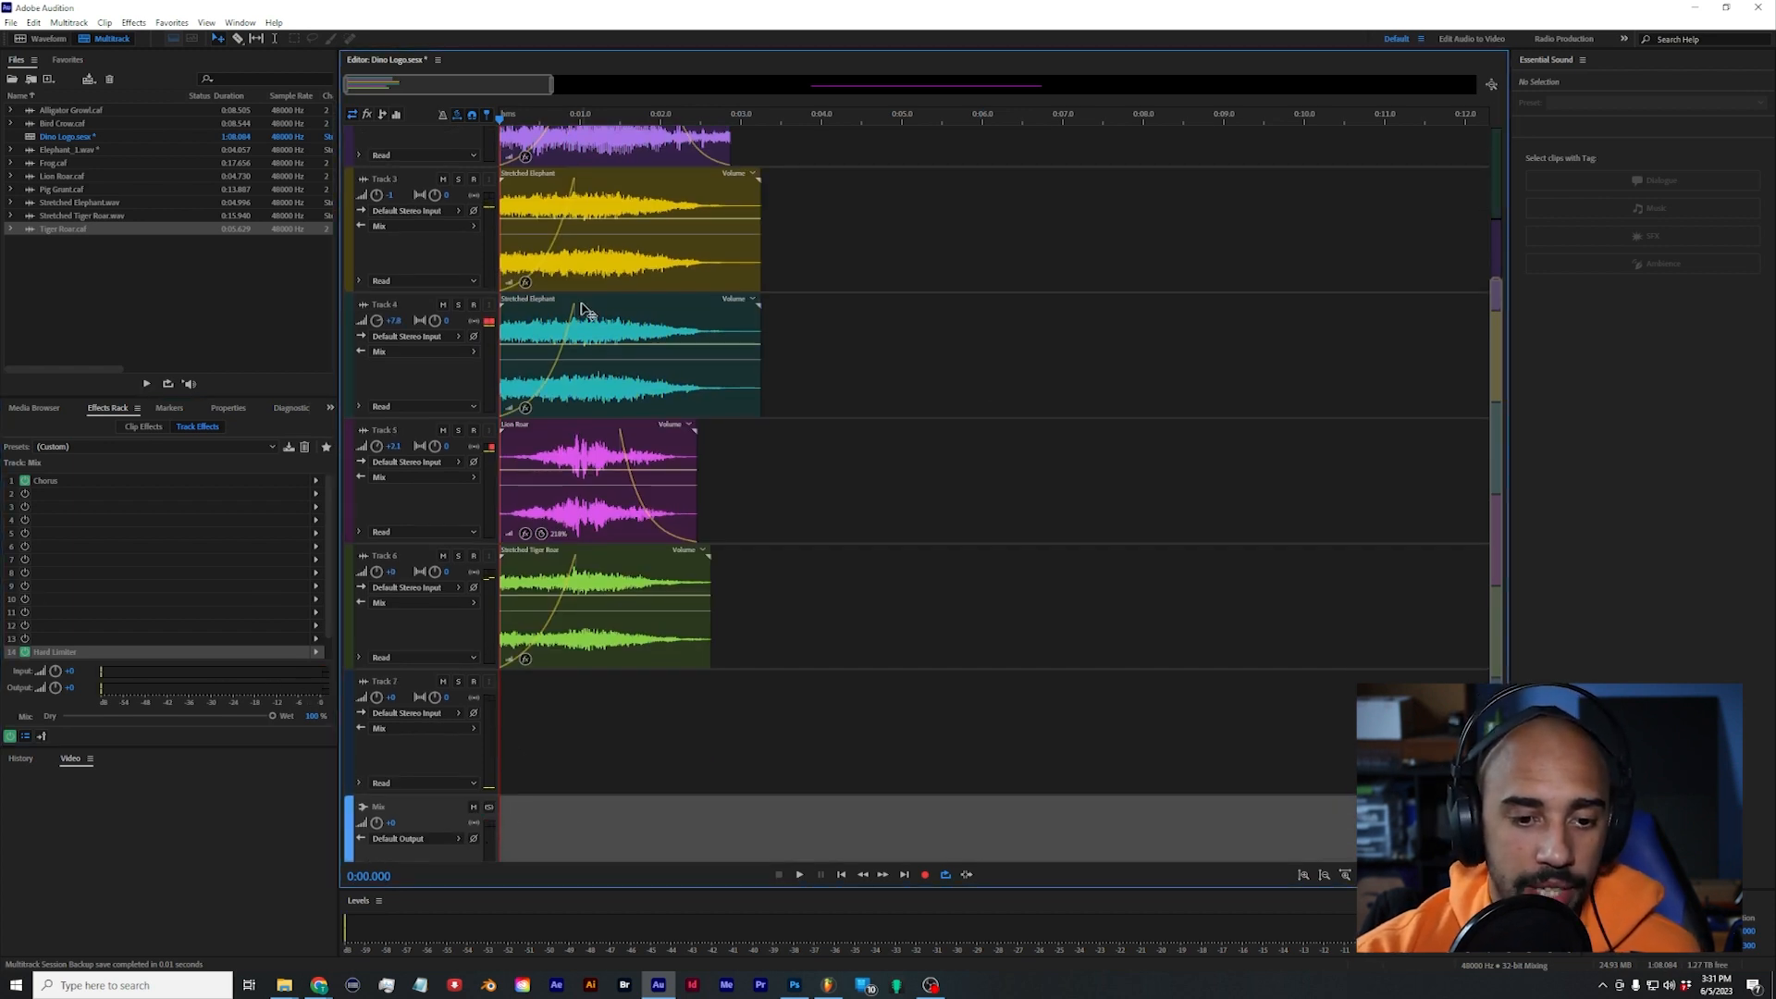
pyautogui.scroll(3, 621, 388)
pyautogui.scroll(1, 533, 99)
pyautogui.scroll(-2, 495, 98)
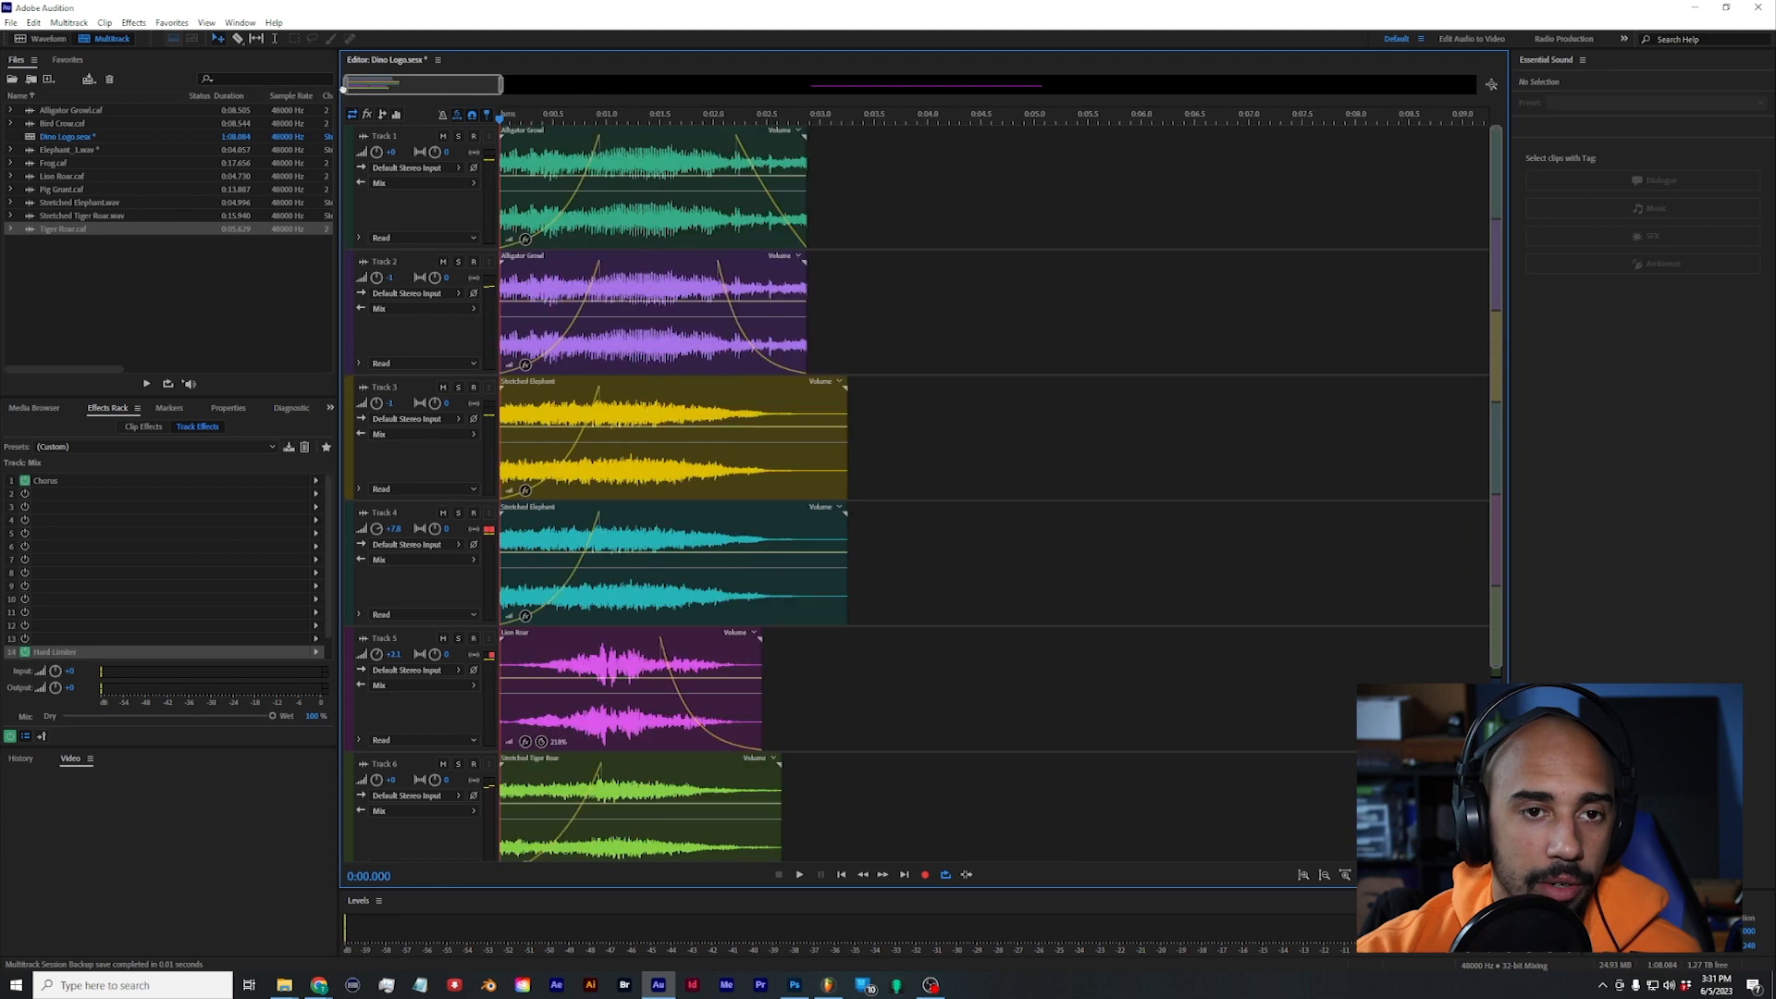
pyautogui.press('space')
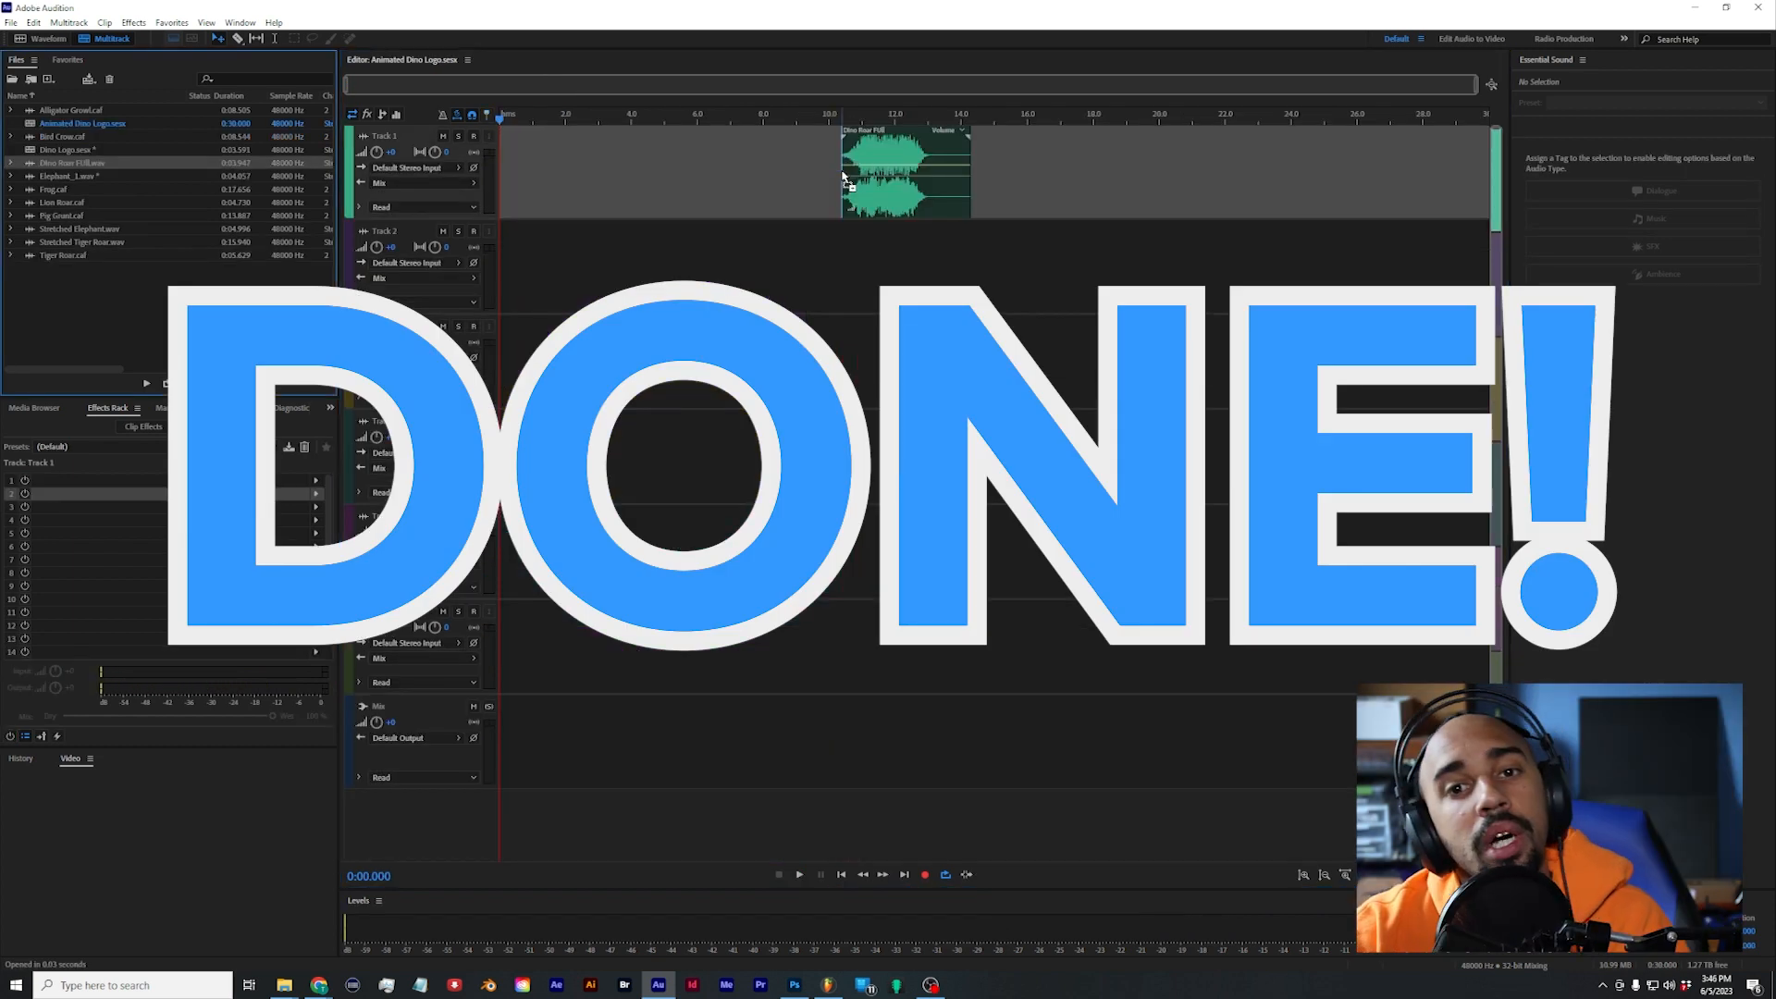
# Step: Place the finished dino roar file at about 10.4 seconds on the timeline and add Forest 04 ambience at the start of Track 2
pyautogui.moveTo(843, 176); pyautogui.dragTo(843, 176)
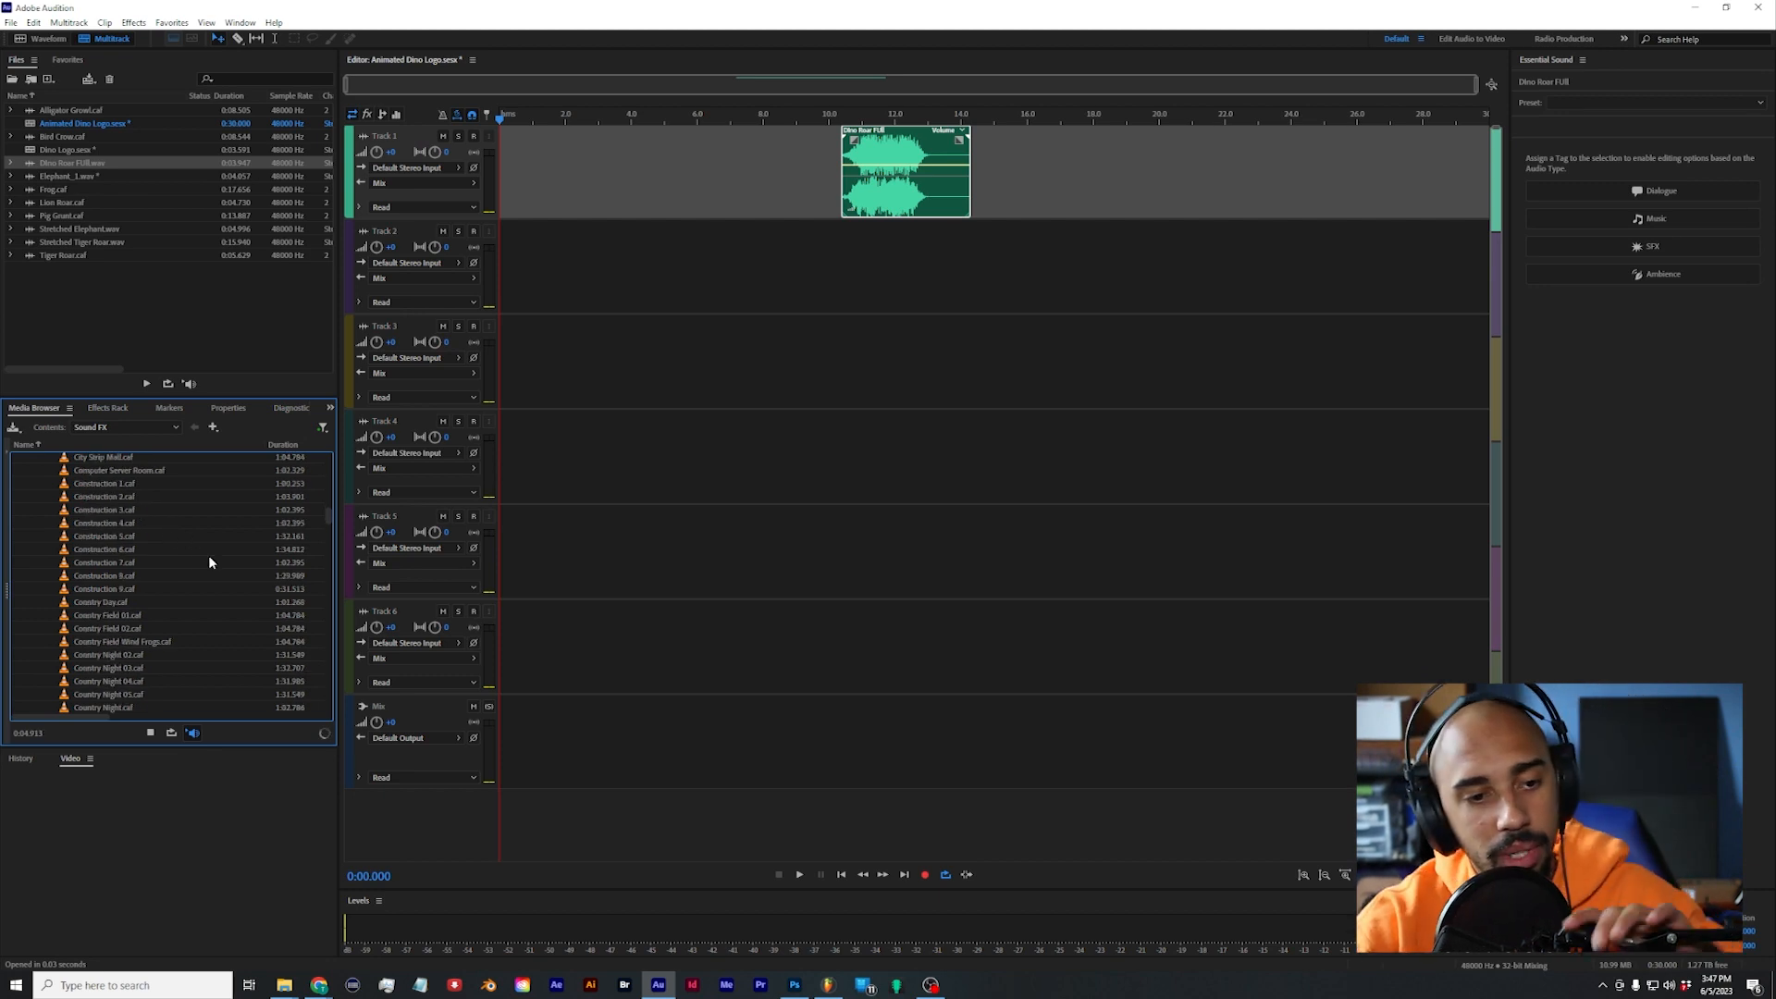
pyautogui.scroll(10, 210, 562)
pyautogui.scroll(-7, 152, 589)
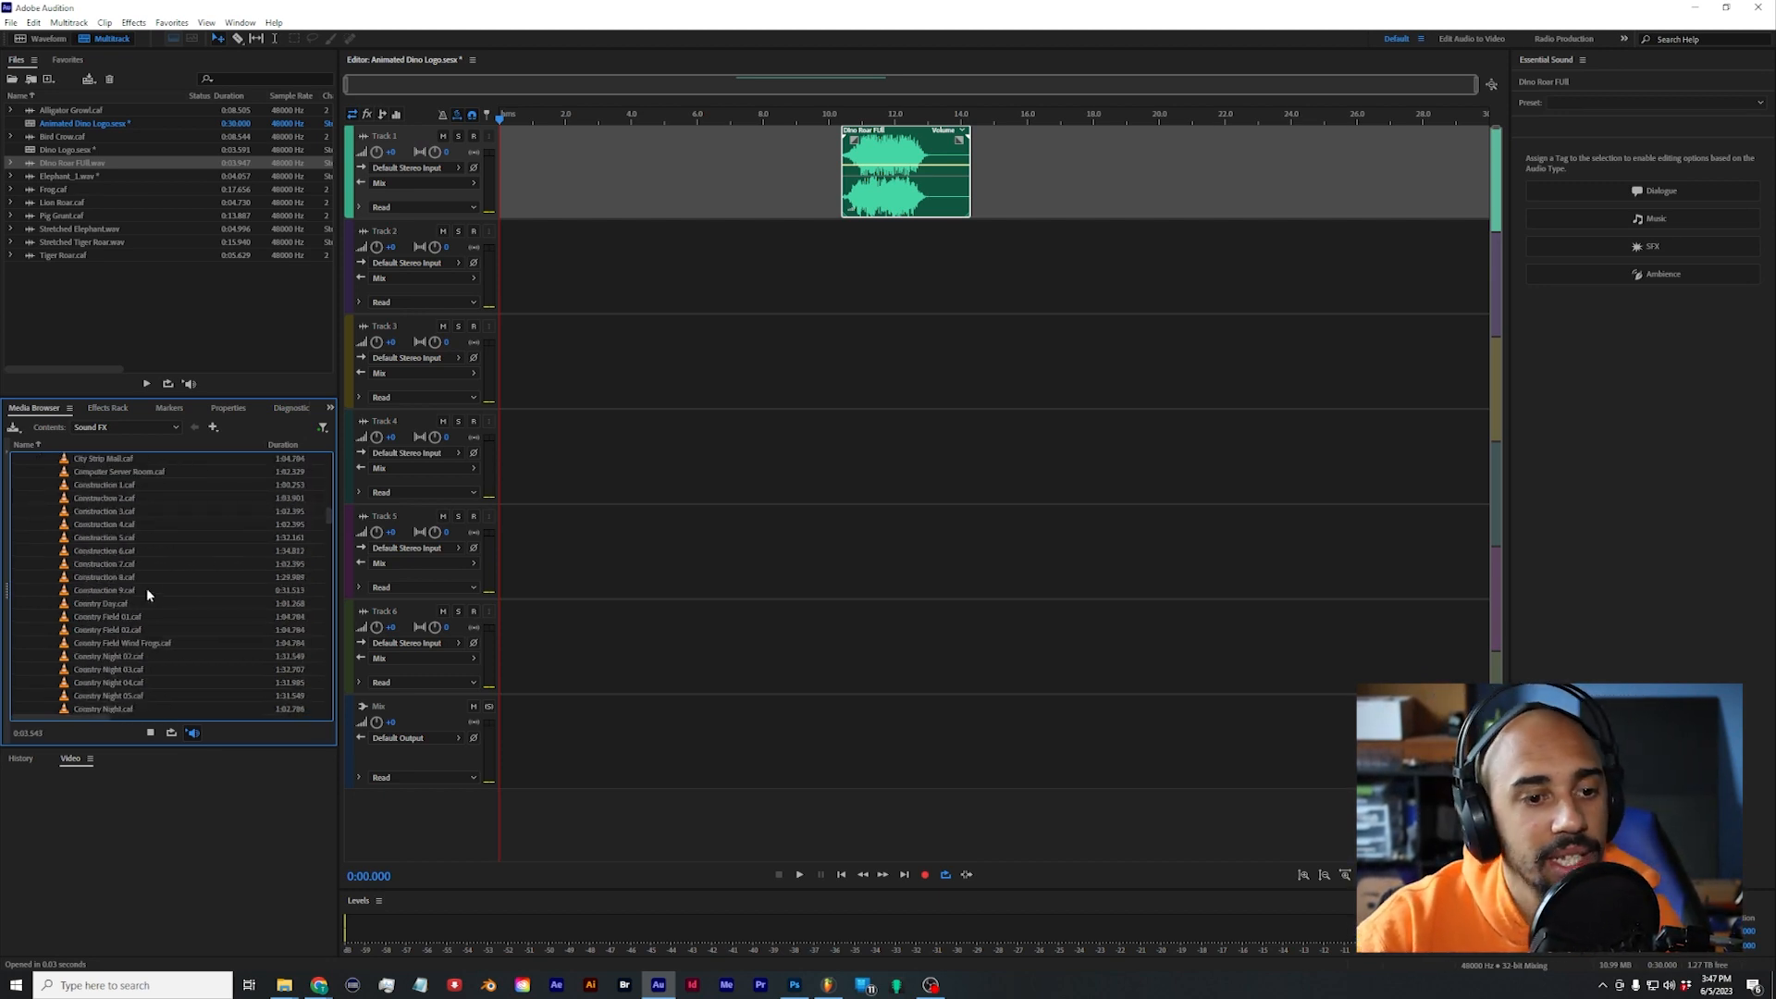
pyautogui.scroll(-5, 148, 594)
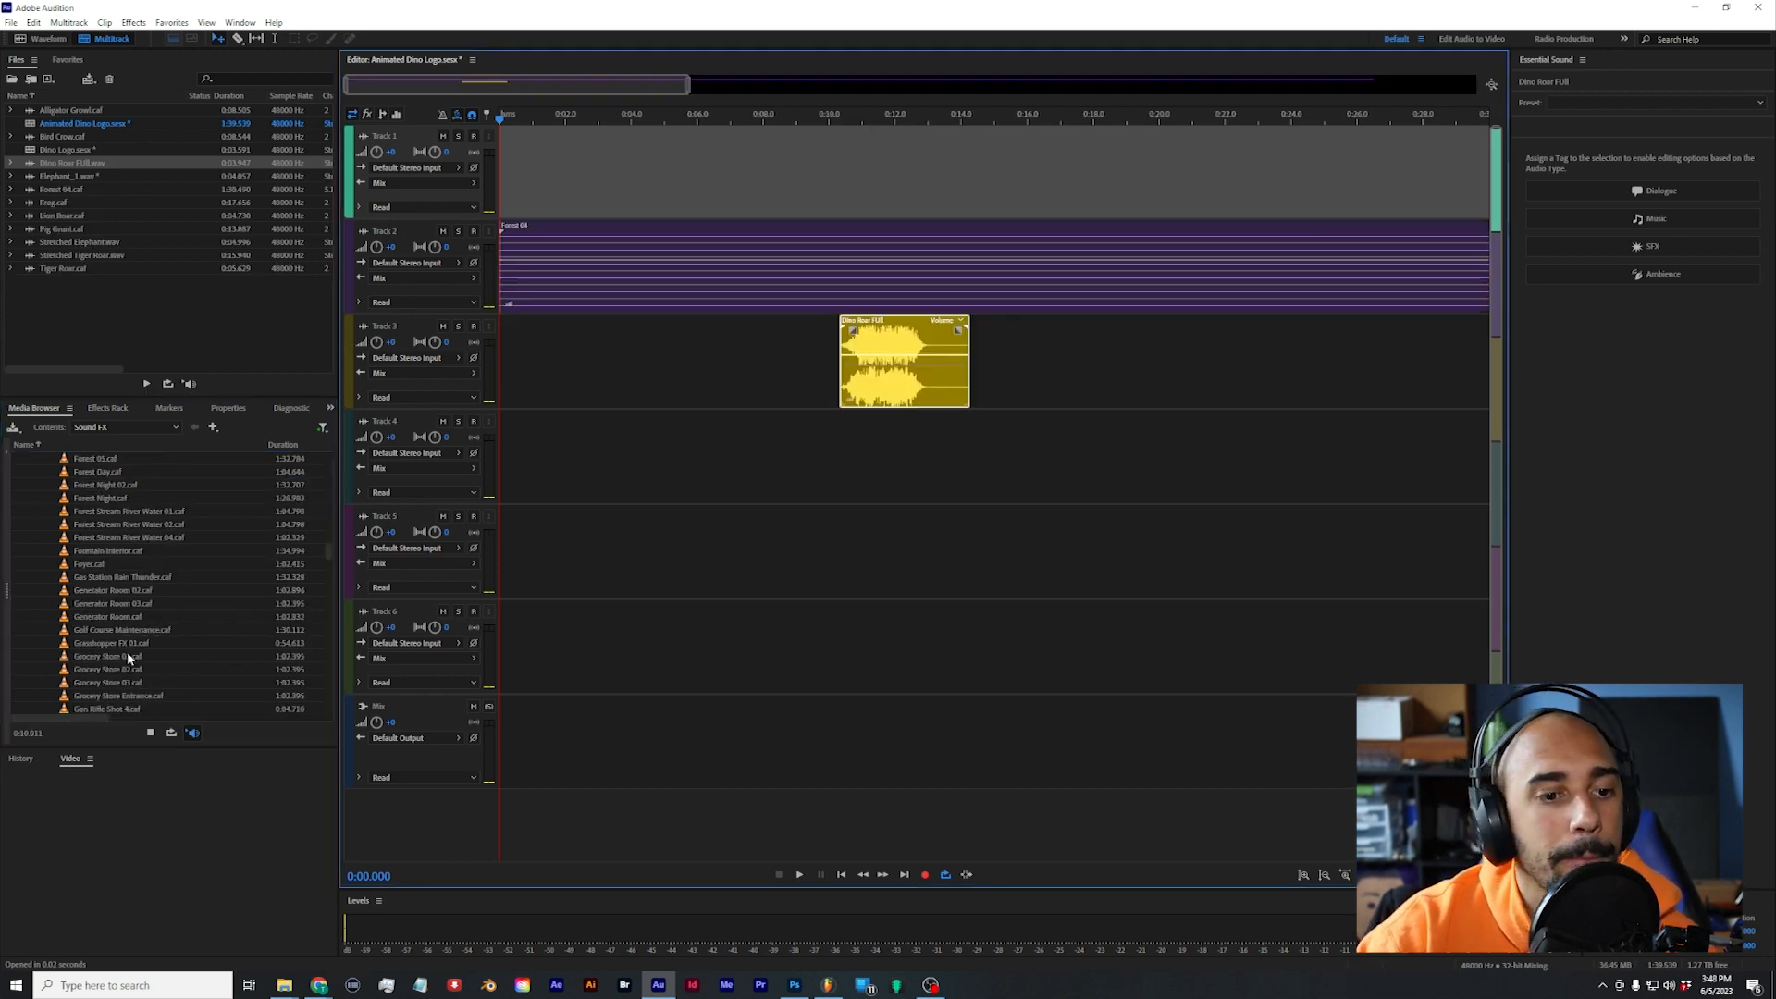
pyautogui.click(125, 655)
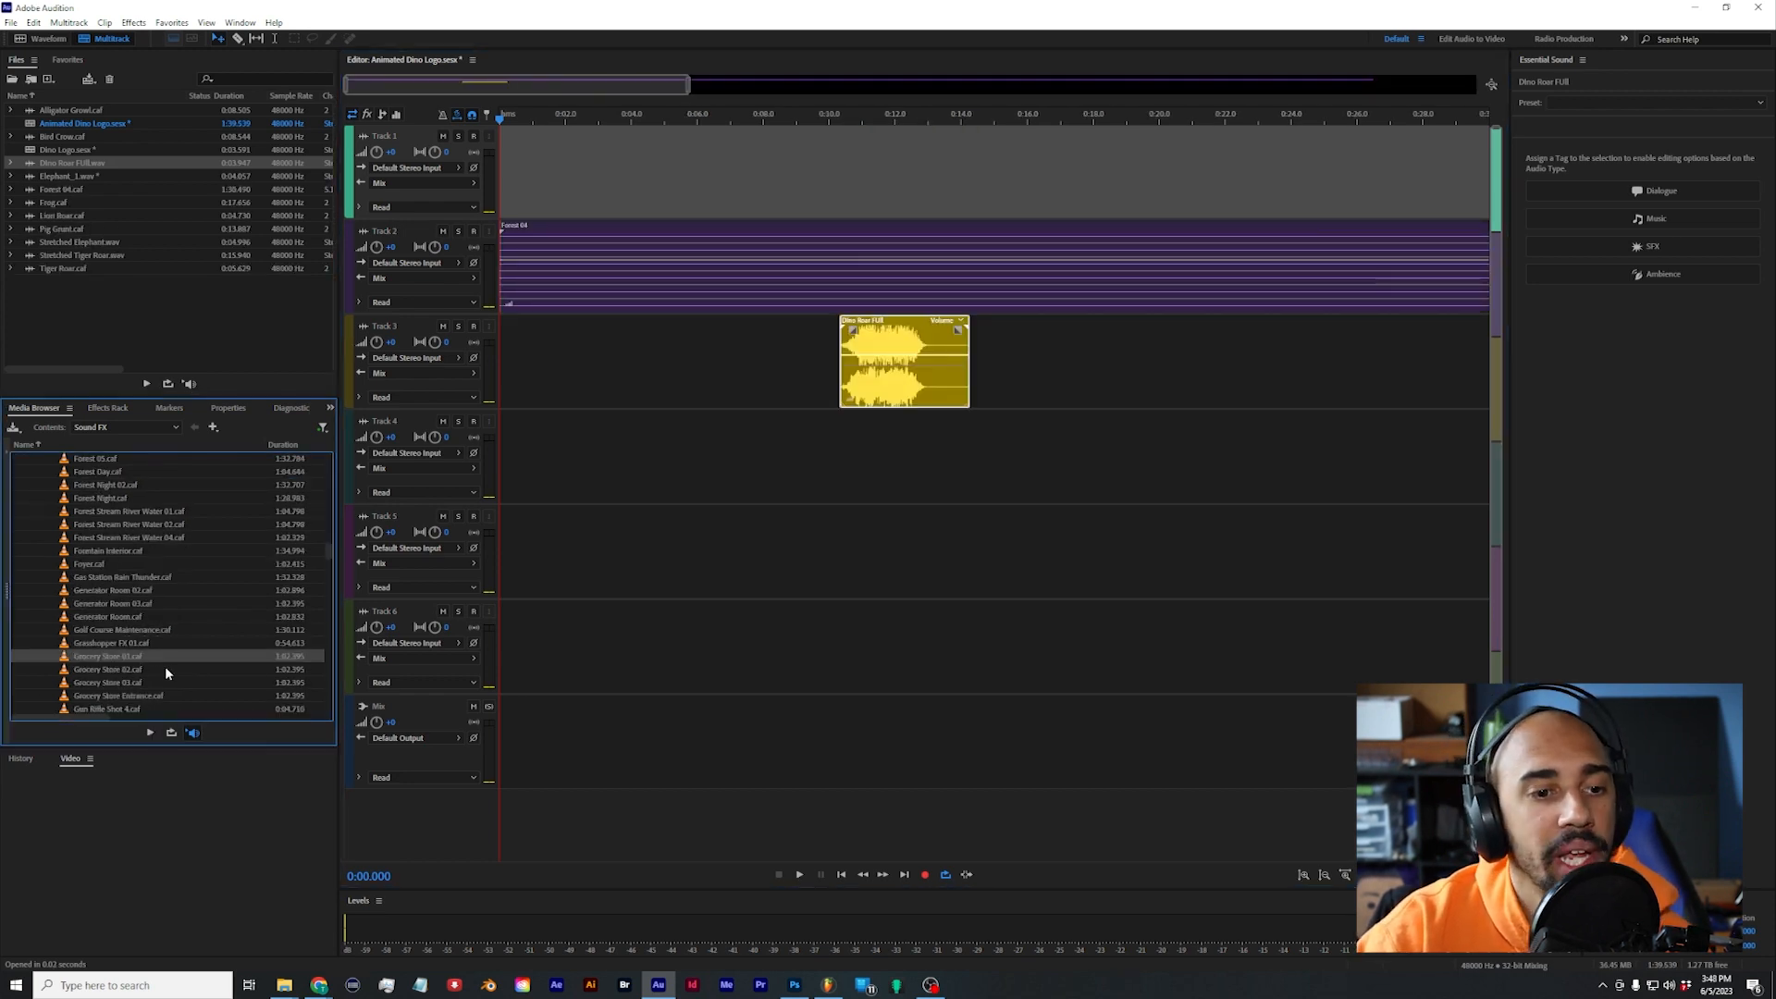
# Step: Add Crash Rock 01 to Track 4, a Debris Dirt and Earth sound to Track 5 and Drop Object 1 to Track 6
pyautogui.click(181, 603)
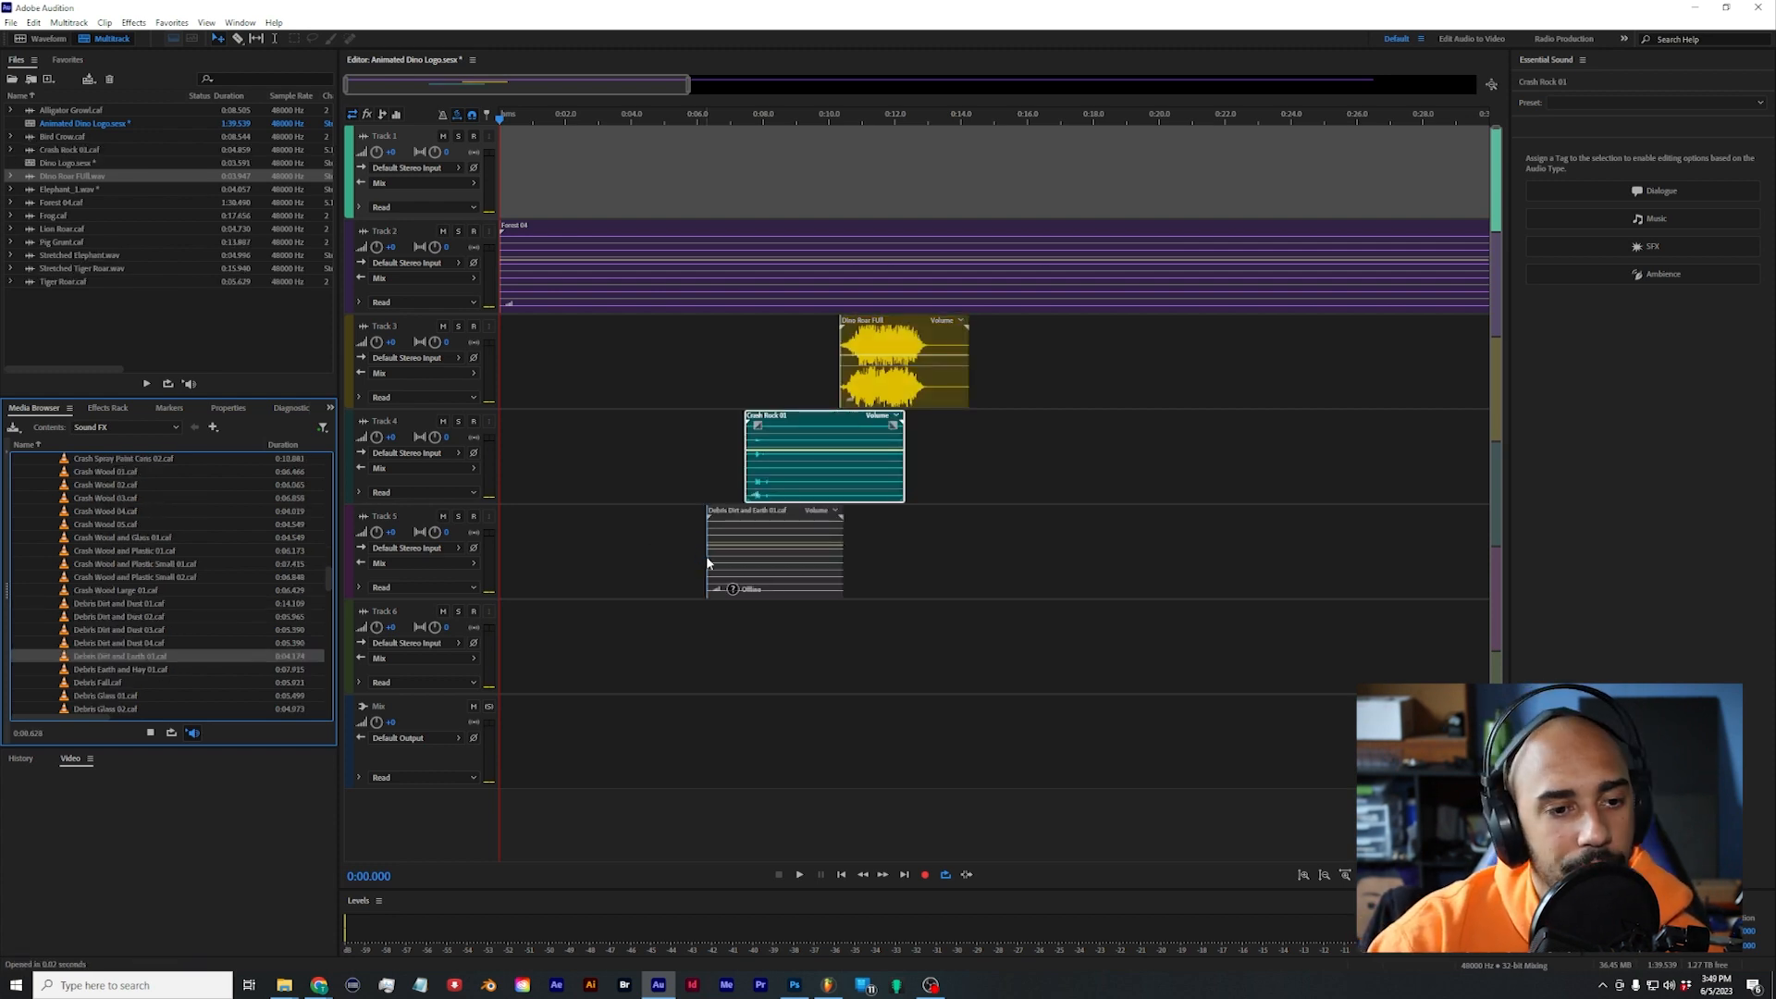
pyautogui.moveTo(707, 557); pyautogui.dragTo(708, 555)
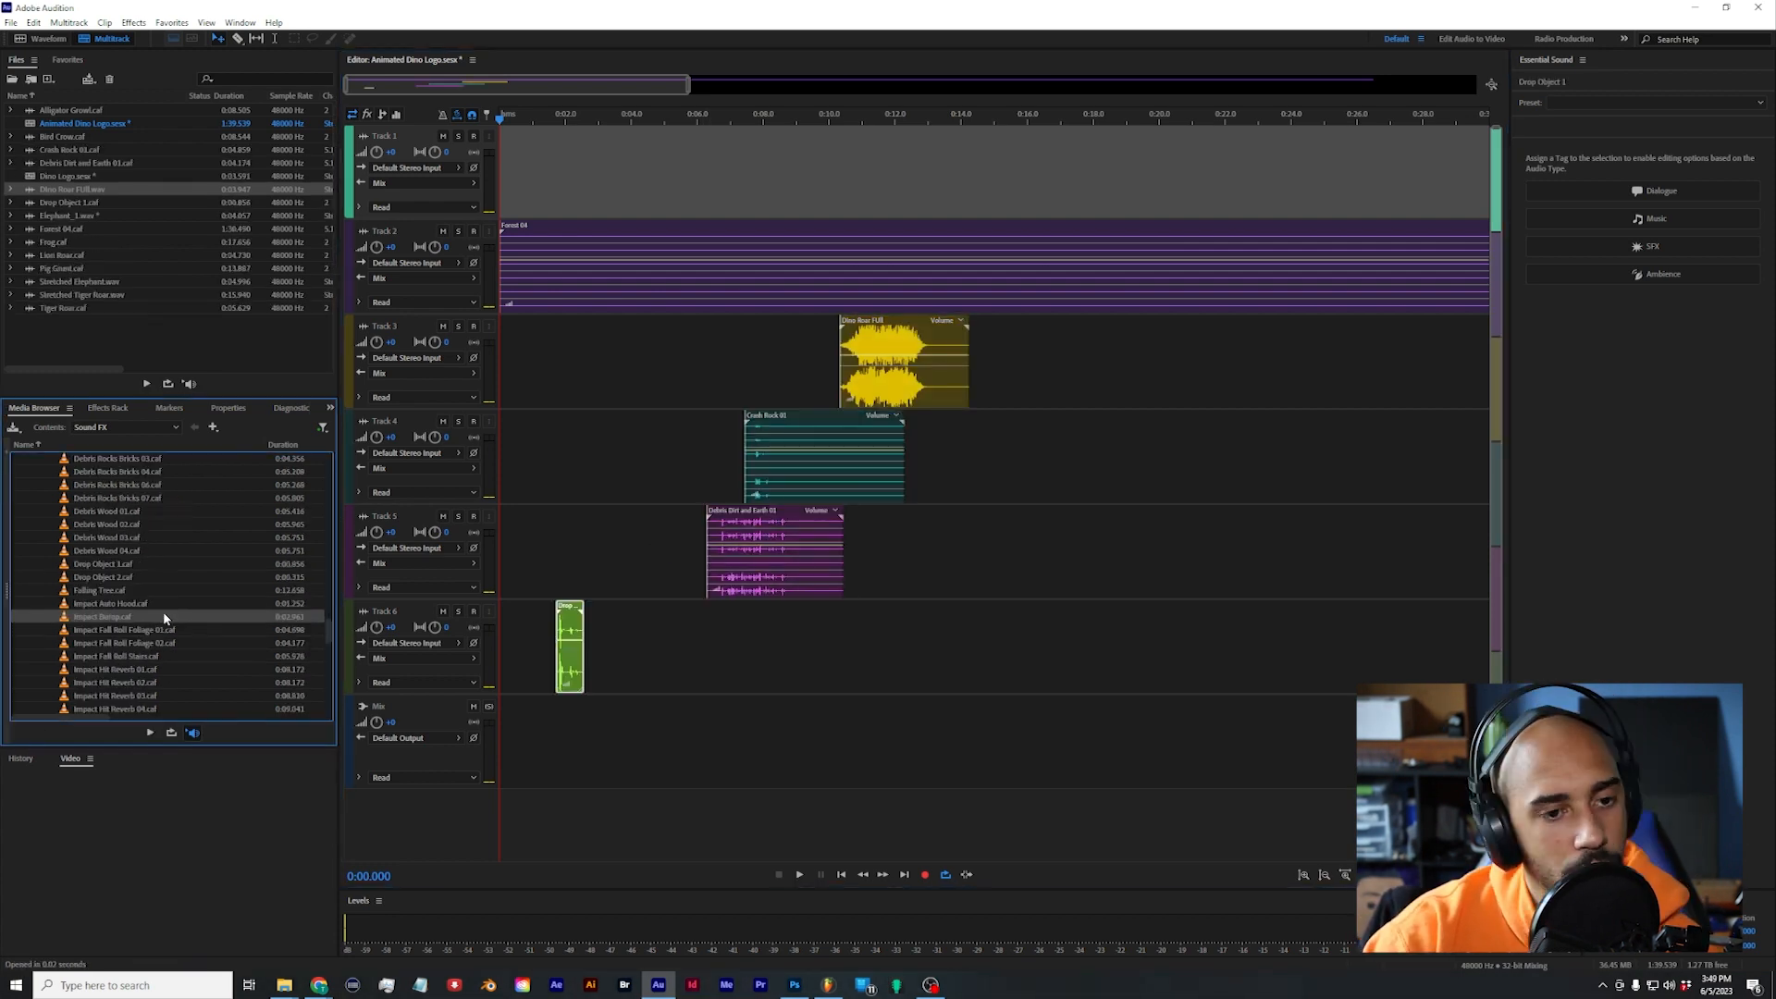
# Step: Add Impact Bump to Track 4, Impact Tree Fall to Track 5, and Impact Rock 01 and LFE Hit Impact 04 to Track 6
pyautogui.moveTo(150, 616); pyautogui.dragTo(520, 432)
pyautogui.scroll(-1, 143, 603)
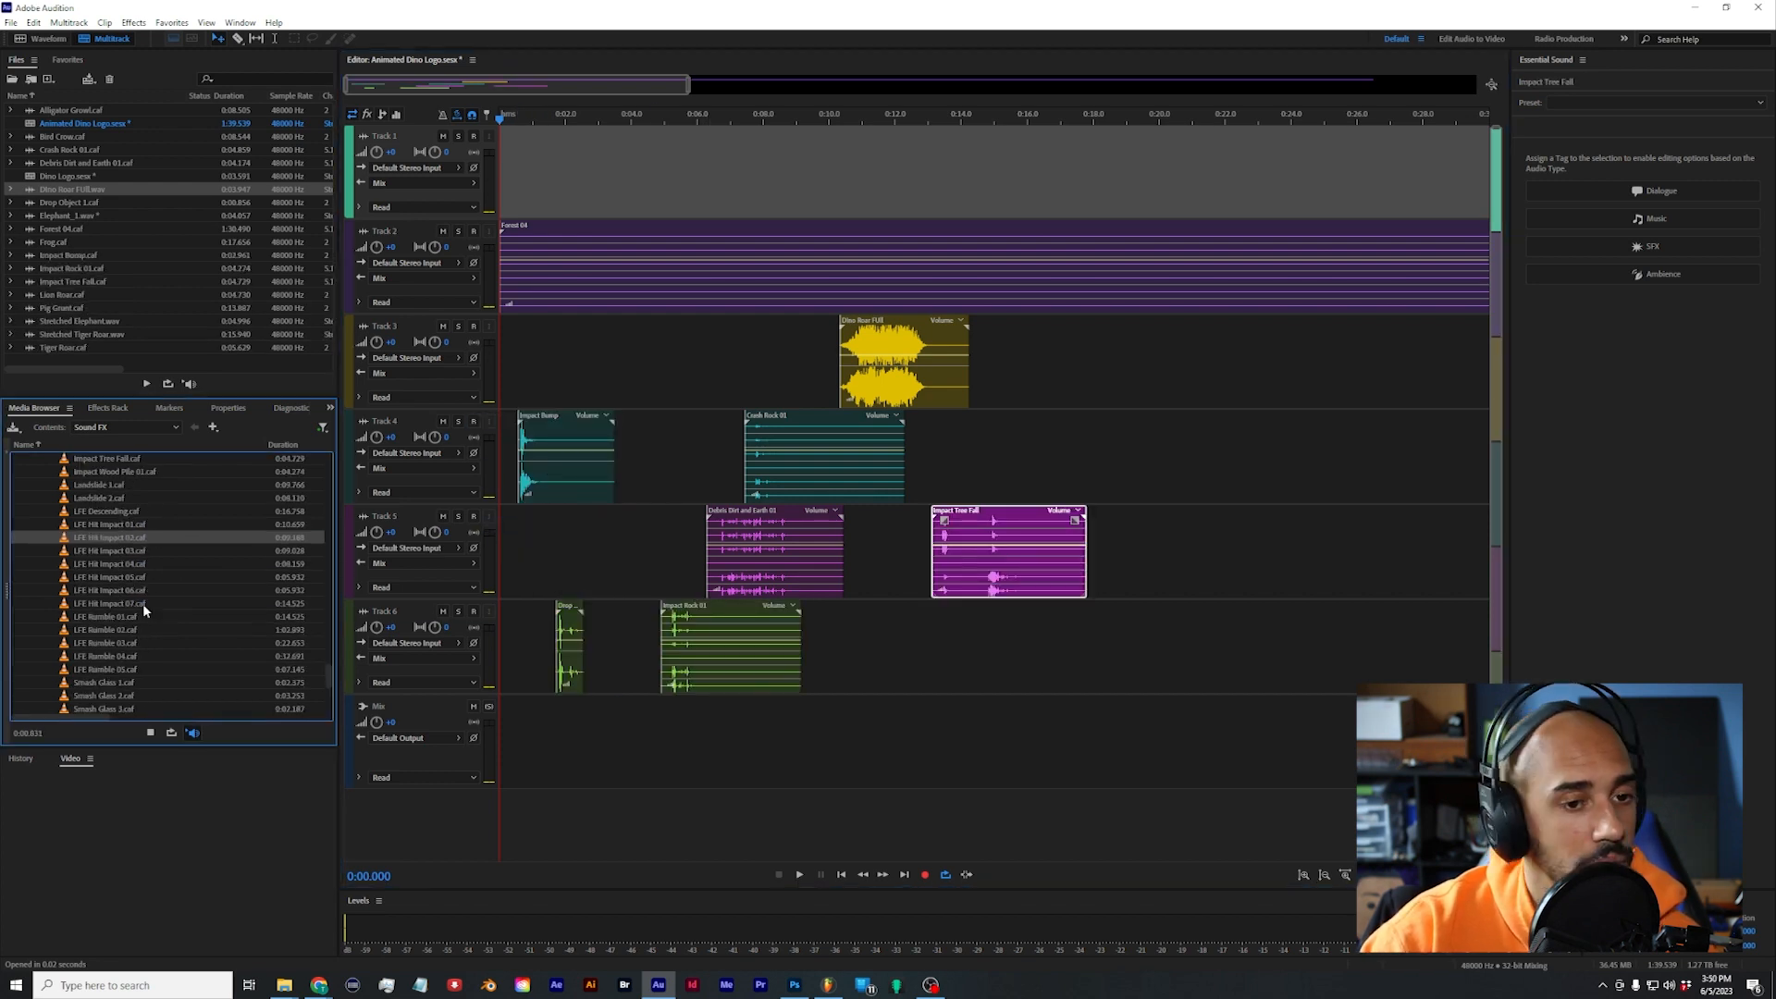
pyautogui.click(139, 559)
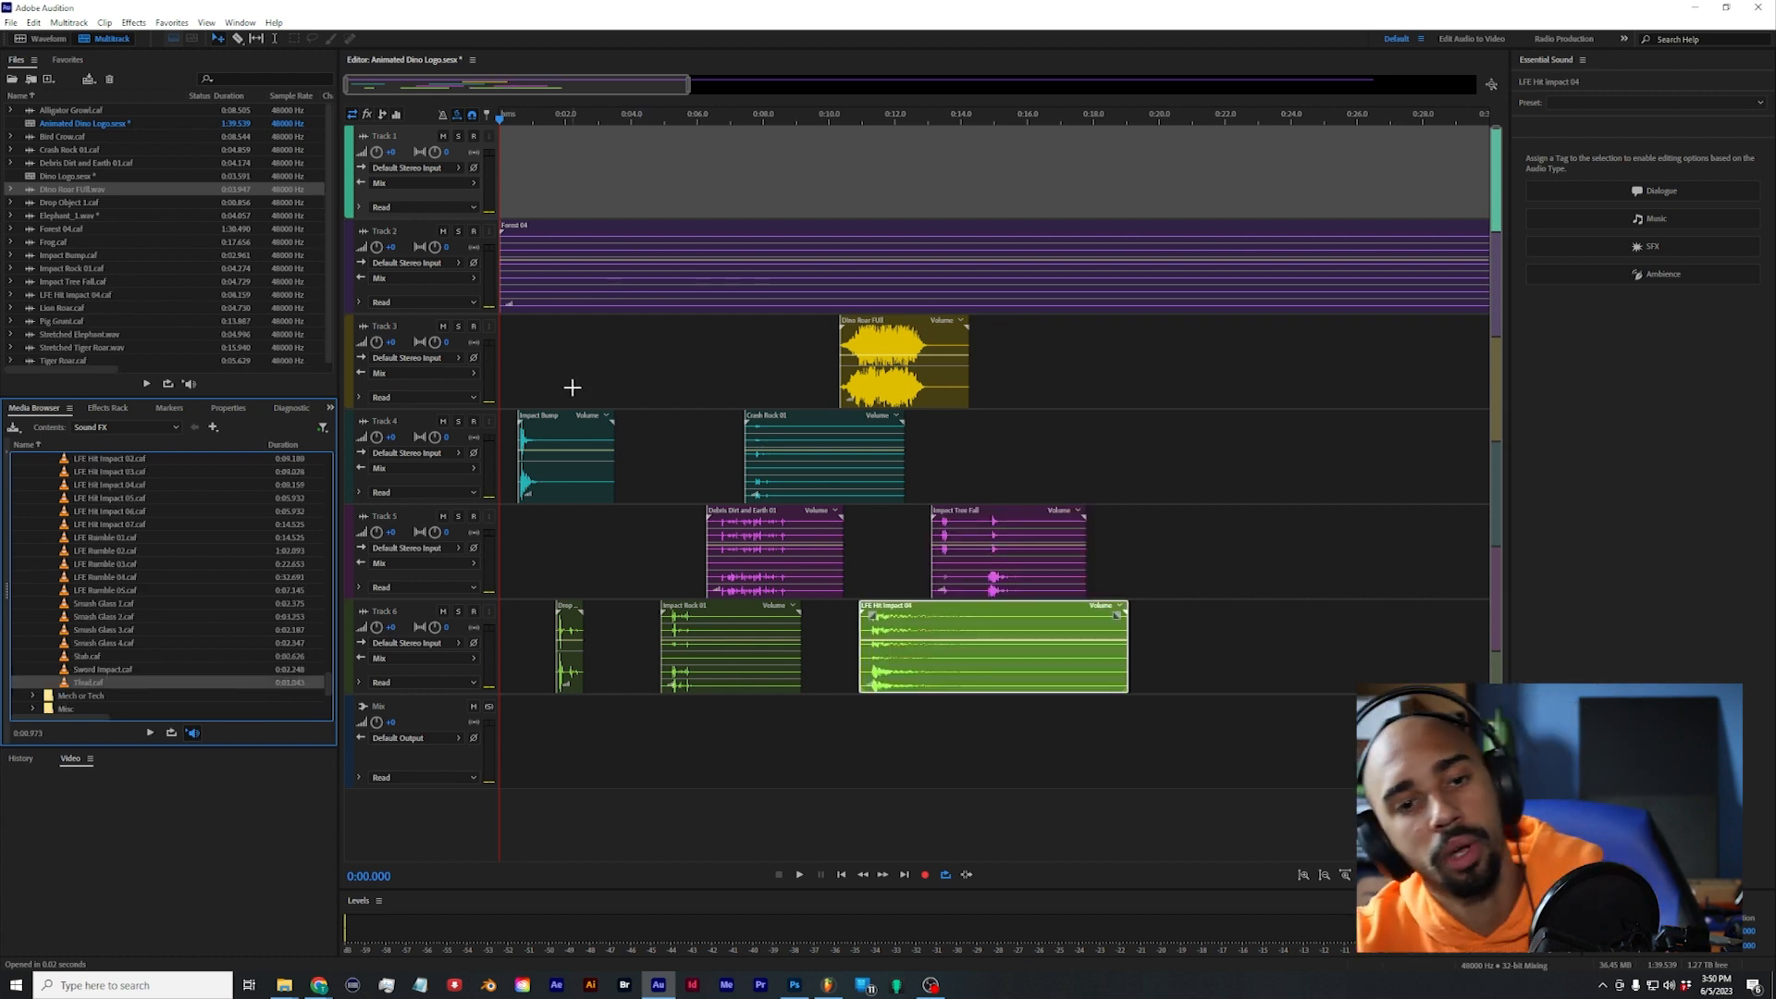
pyautogui.click(614, 364)
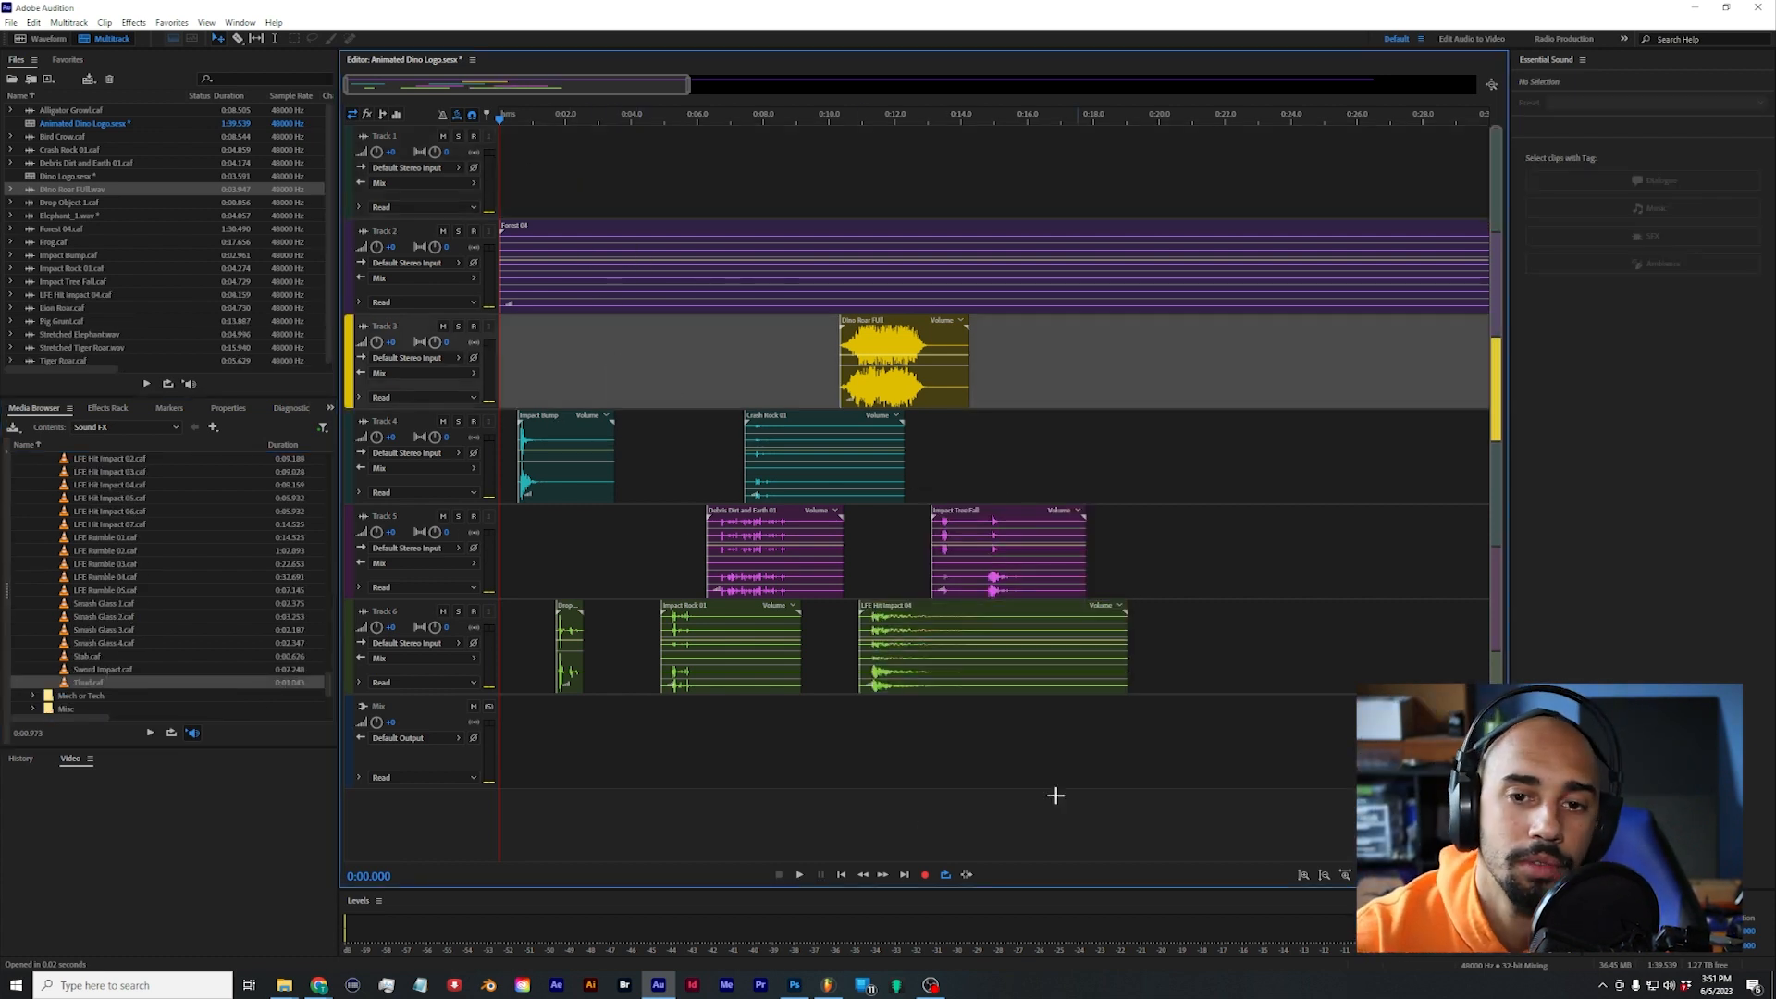
# Step: Trim the starts of Impact Bump on Track 3 to about 1.1 s and LFE Hit Impact 04 on Track 6 to its first hit
pyautogui.scroll(-4, 775, 392)
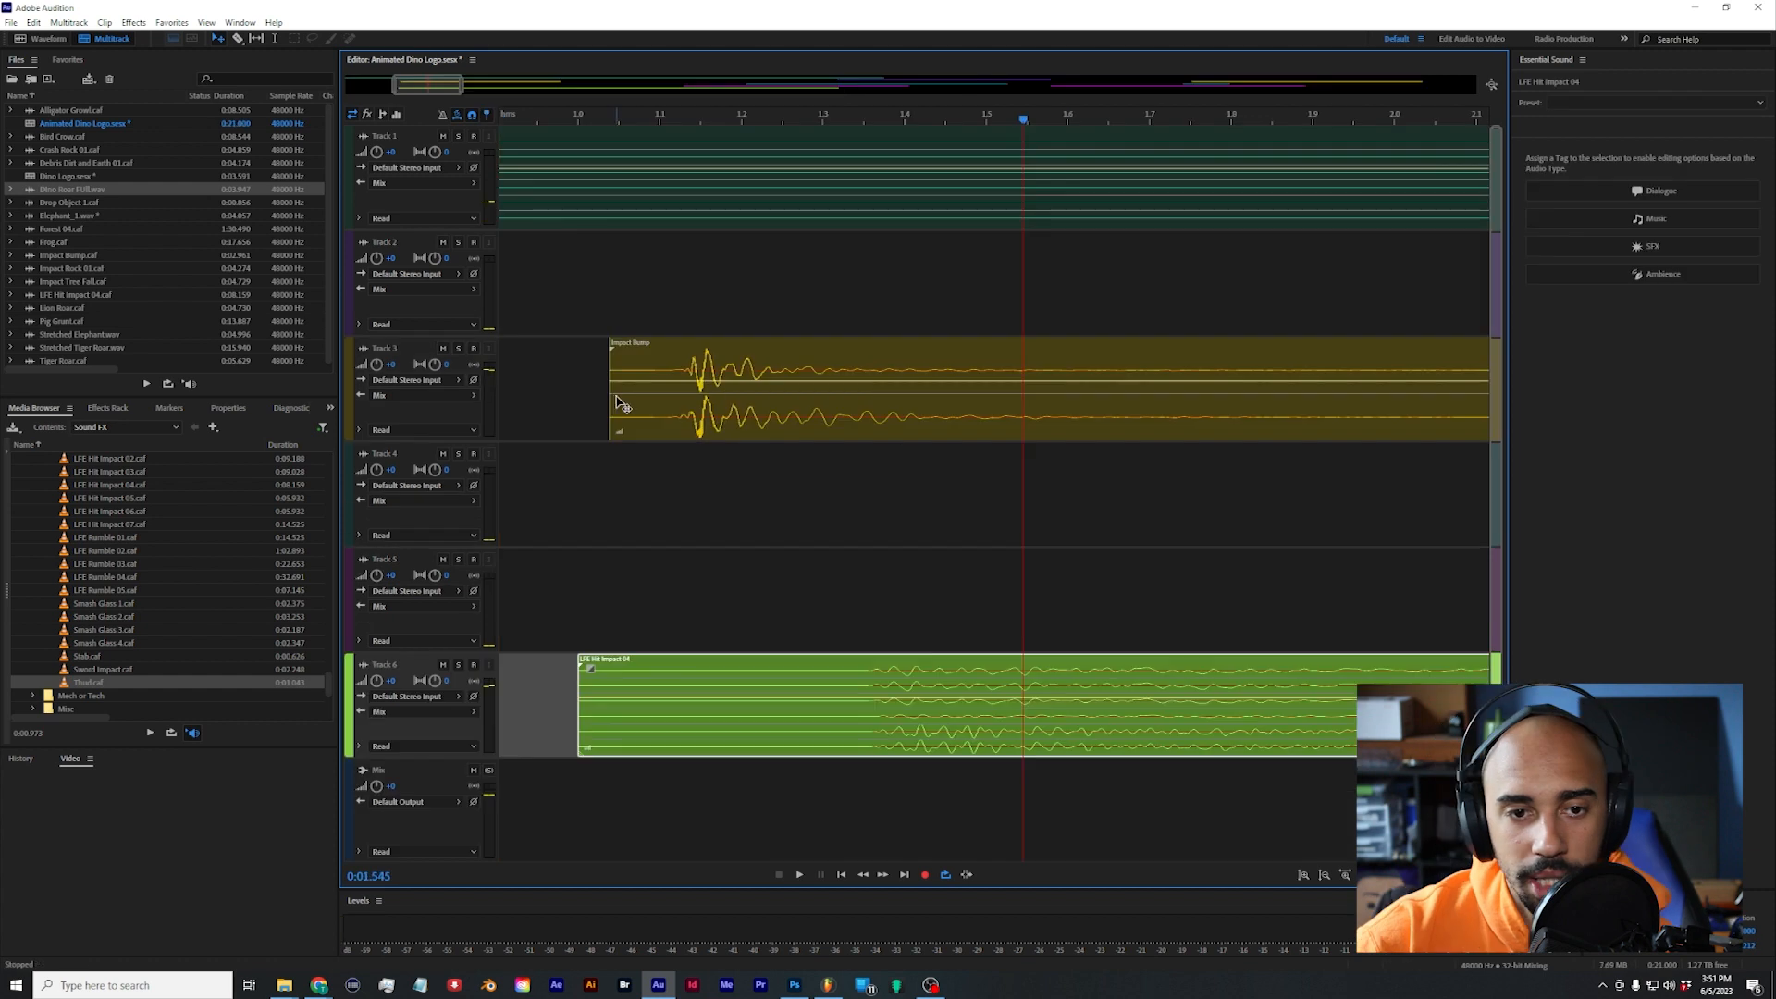
pyautogui.moveTo(611, 399); pyautogui.dragTo(675, 398)
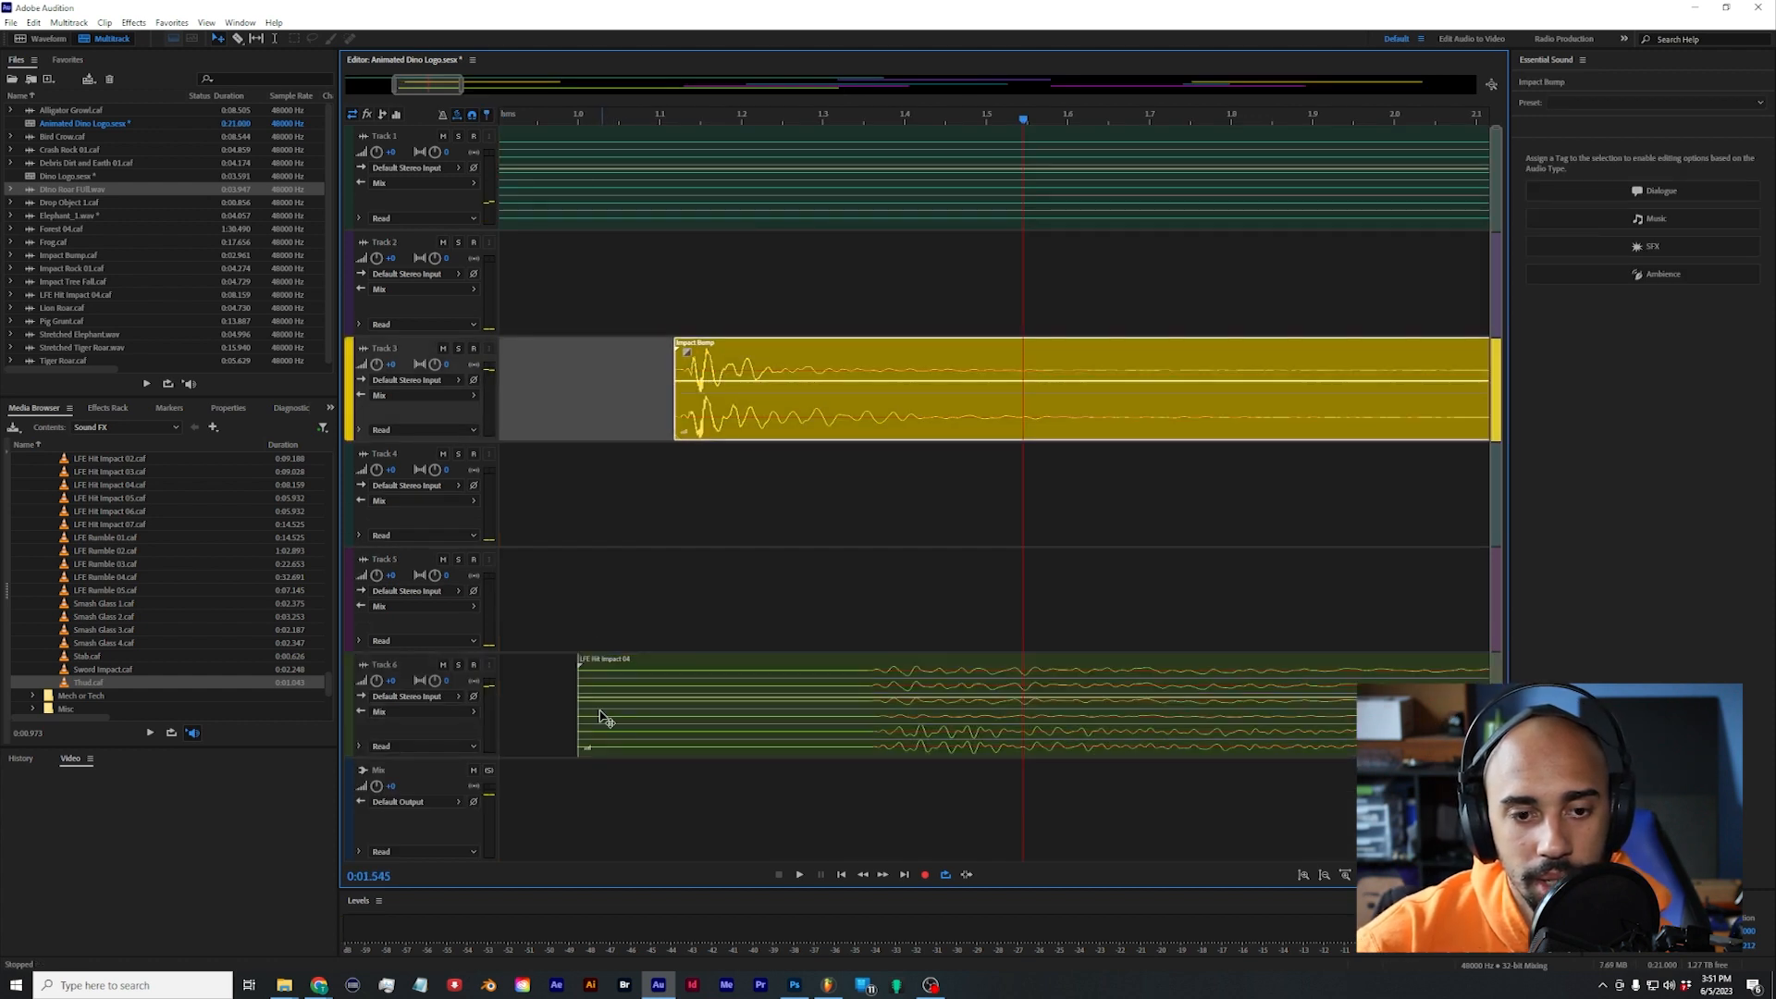
pyautogui.moveTo(574, 719); pyautogui.dragTo(829, 719)
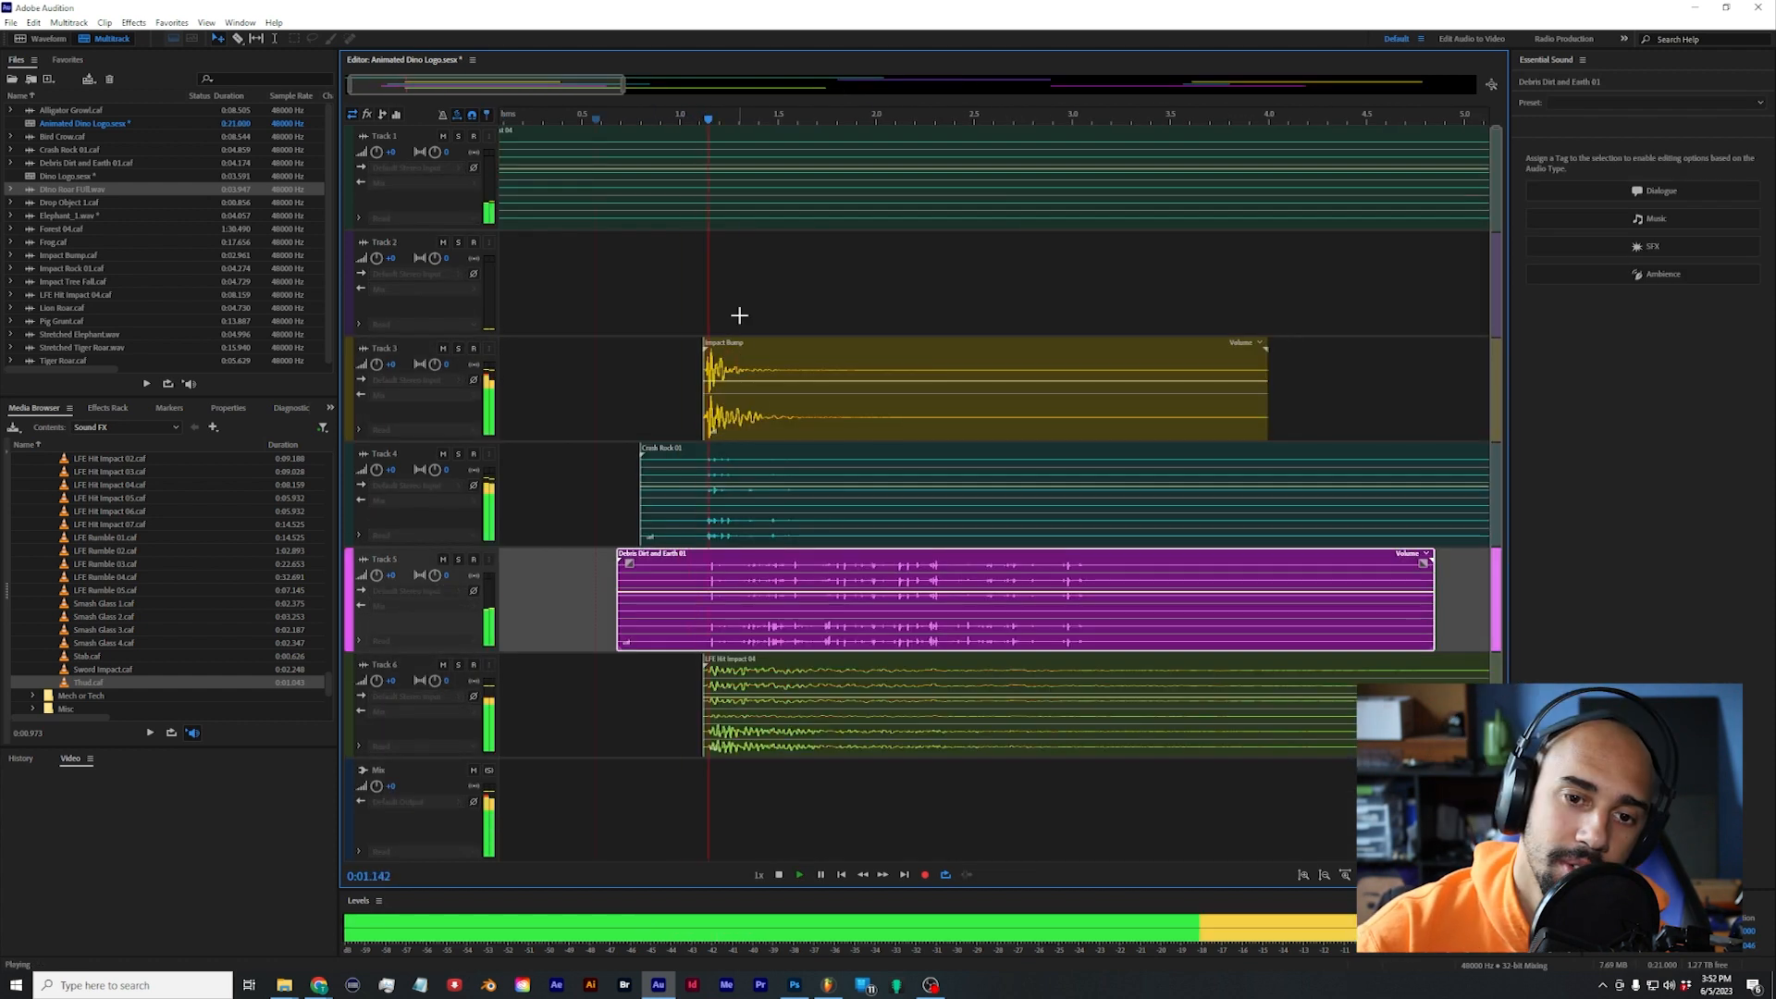
pyautogui.scroll(-5, 739, 315)
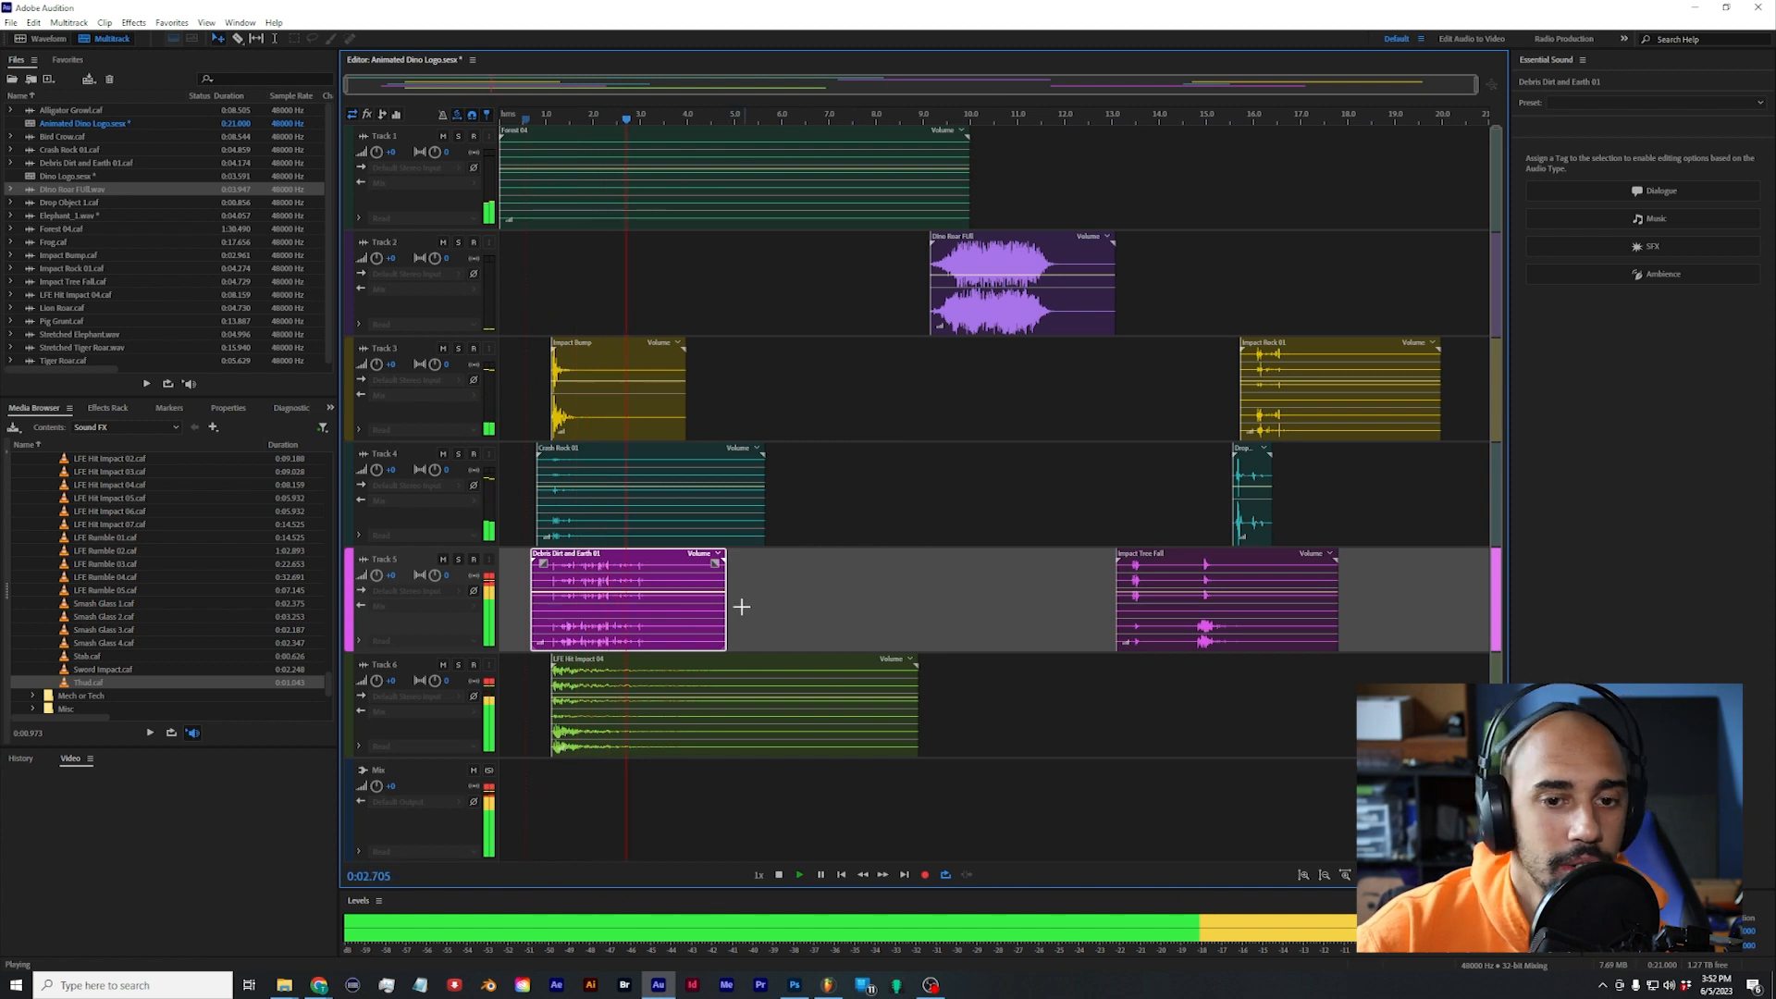
# Step: Move Impact Tree Fall from Track 5 to about 0.8 s on Track 2 and play the layered first footstep
pyautogui.press('space')
pyautogui.moveTo(1266, 606); pyautogui.dragTo(571, 342)
pyautogui.scroll(5, 640, 113)
pyautogui.press('space')
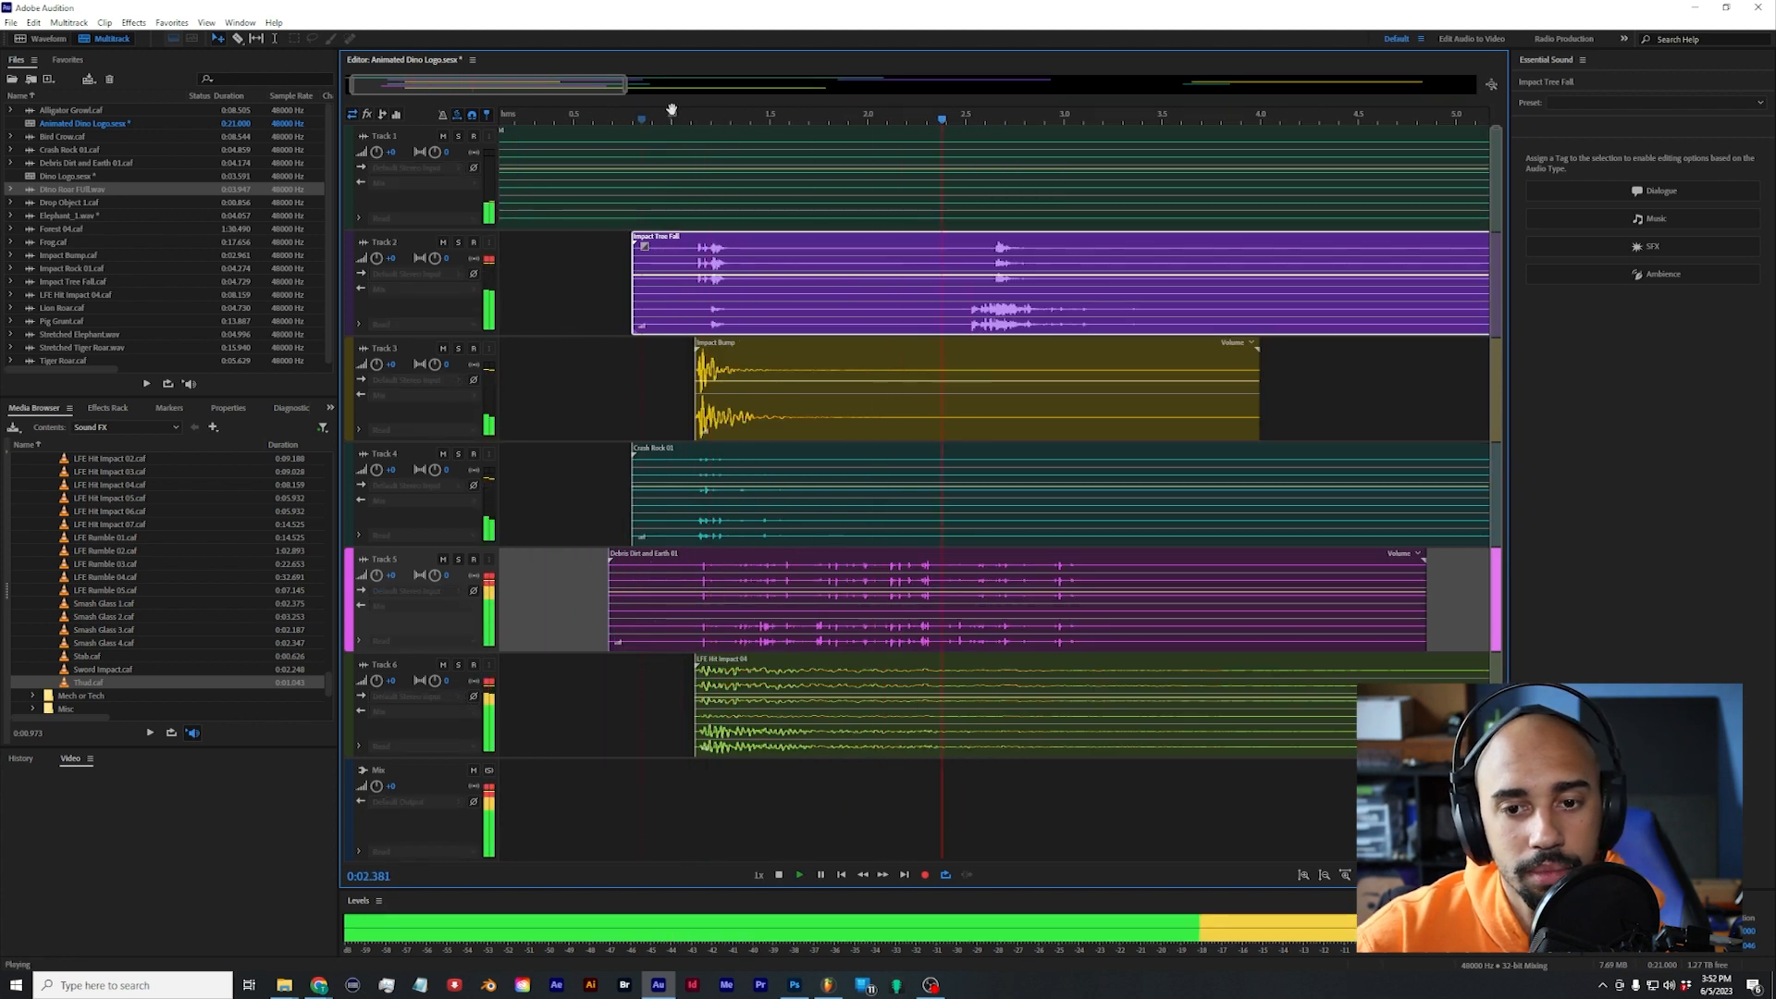
pyautogui.press('space')
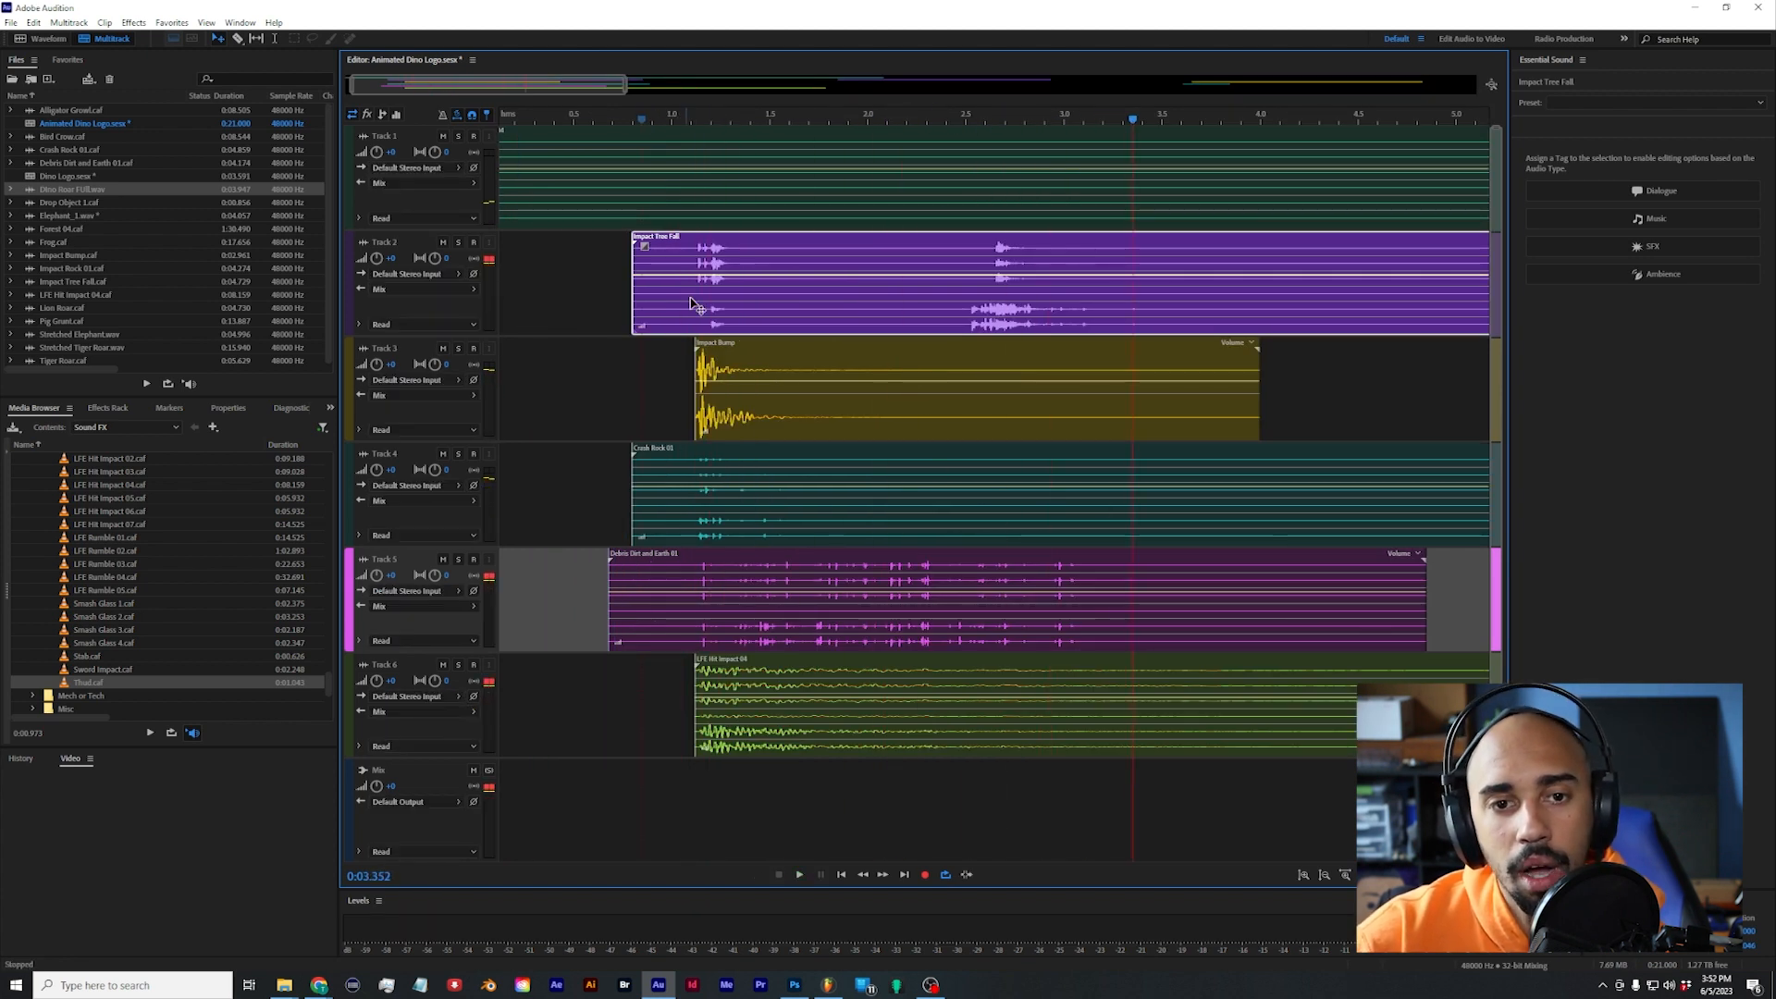
# Step: Split Debris Dirt and Earth 01 at about 2.2 s, moving its second part to about 3.9 s and fading out the first part
pyautogui.scroll(-5, 900, 385)
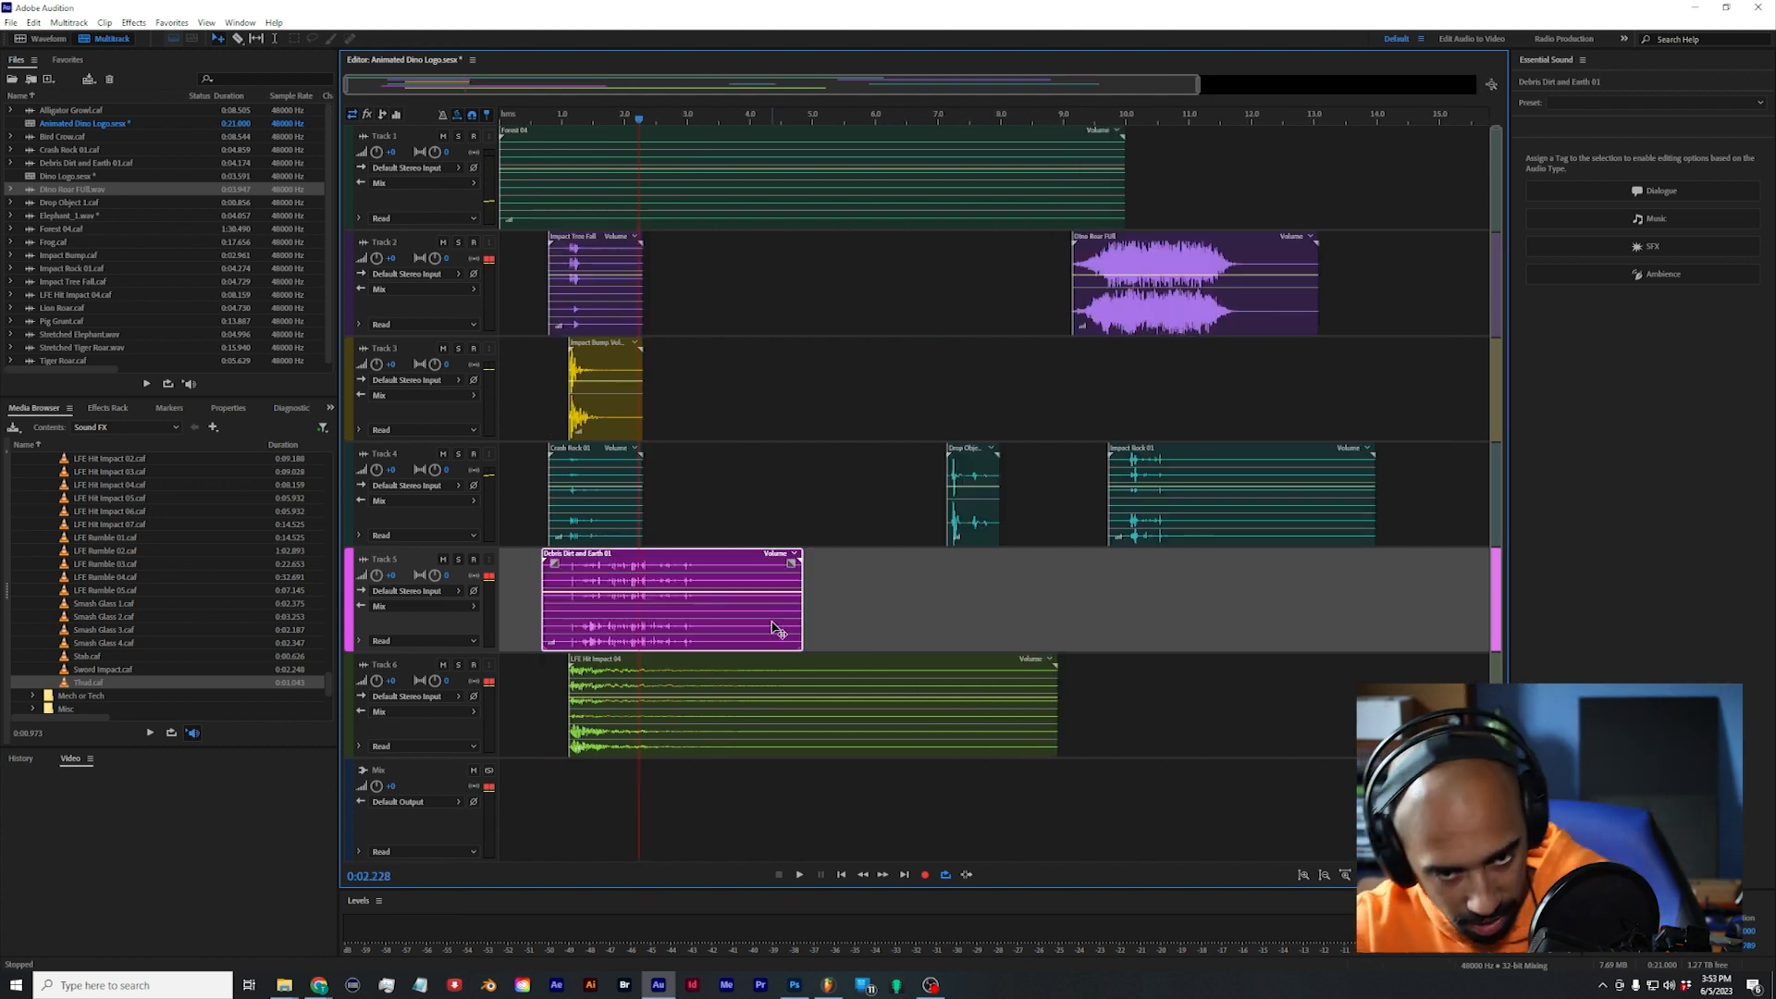
pyautogui.hotkey('ctrl', 'k')
pyautogui.moveTo(736, 638); pyautogui.dragTo(841, 639)
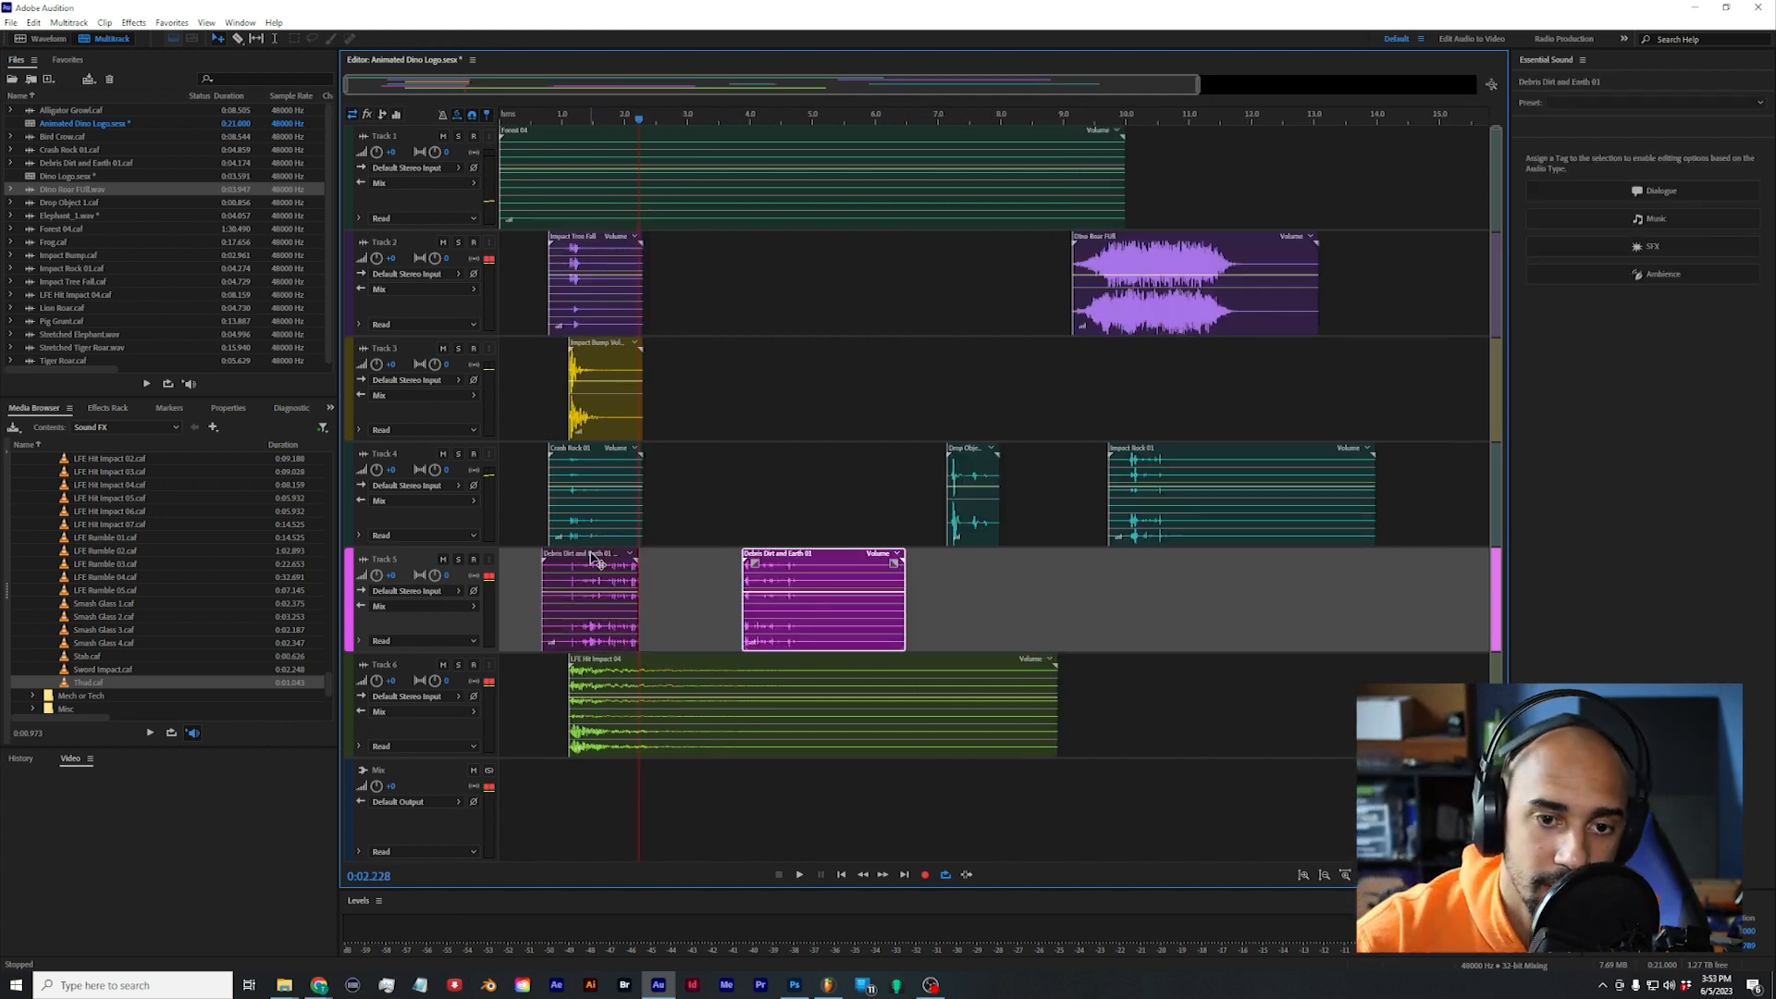
pyautogui.moveTo(635, 553); pyautogui.dragTo(599, 592)
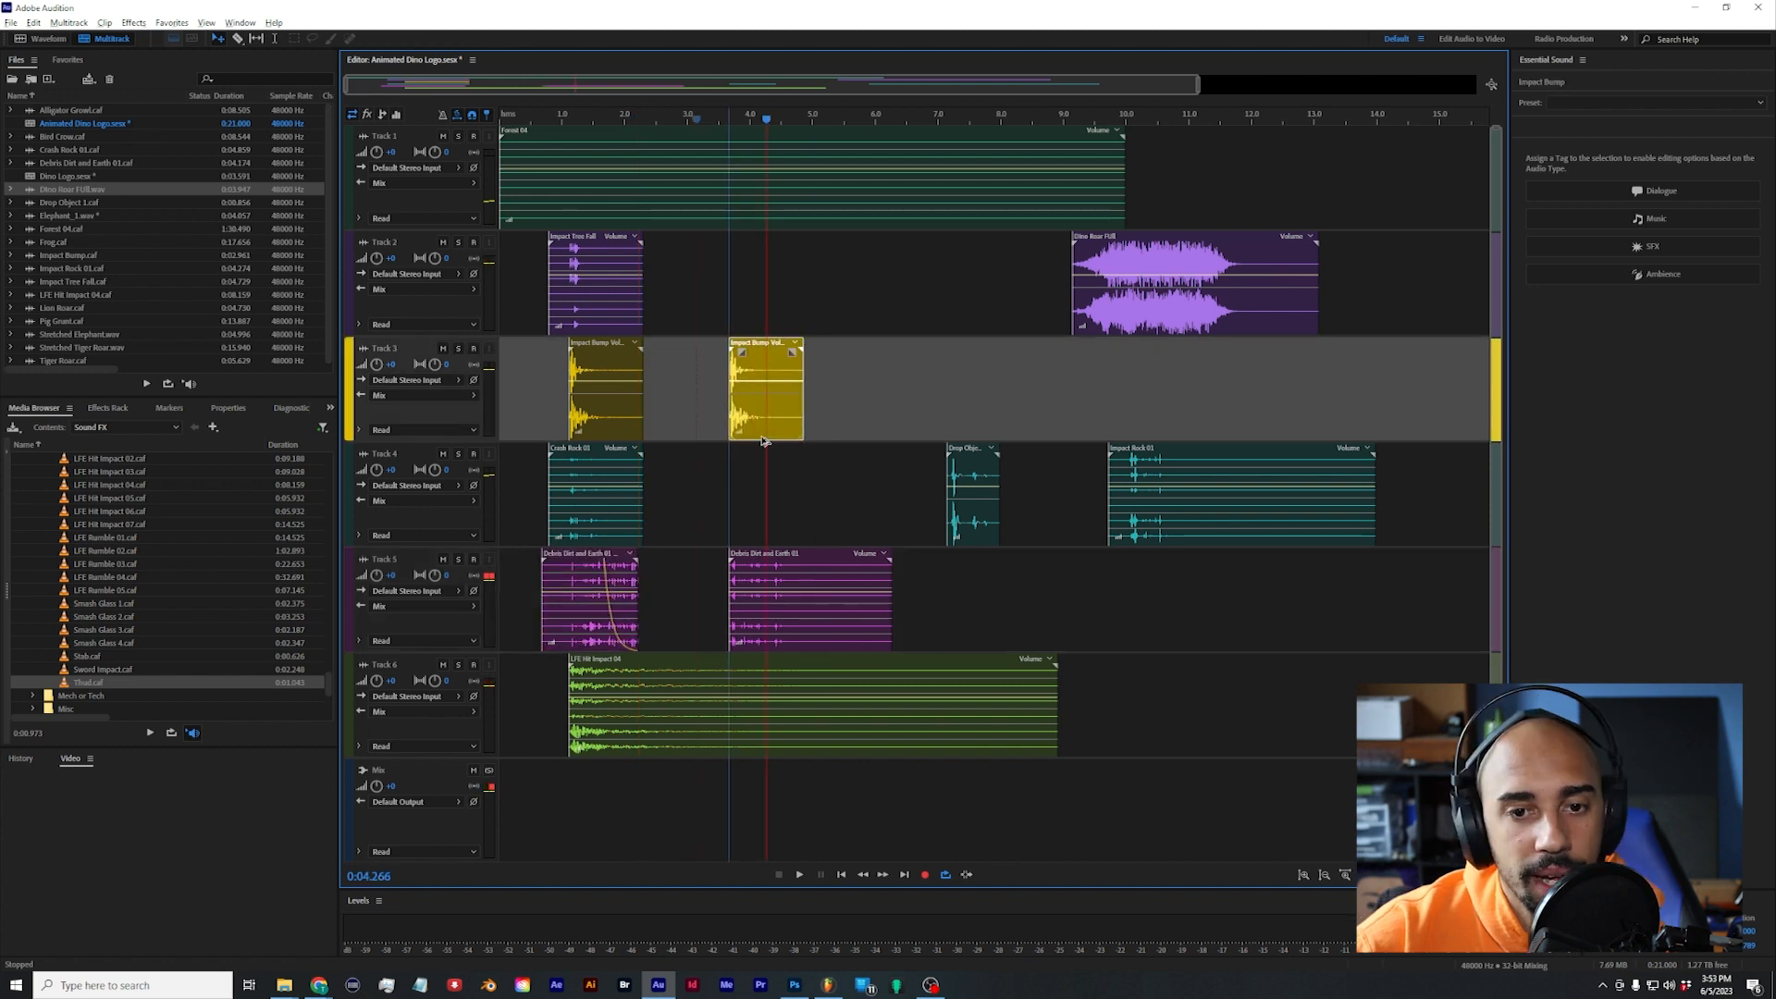
# Step: Play the footsteps from about 0.5 s and move Drop Object 1 from Track 4 to about 2.8 s on Track 2
pyautogui.click(532, 116)
pyautogui.press('space')
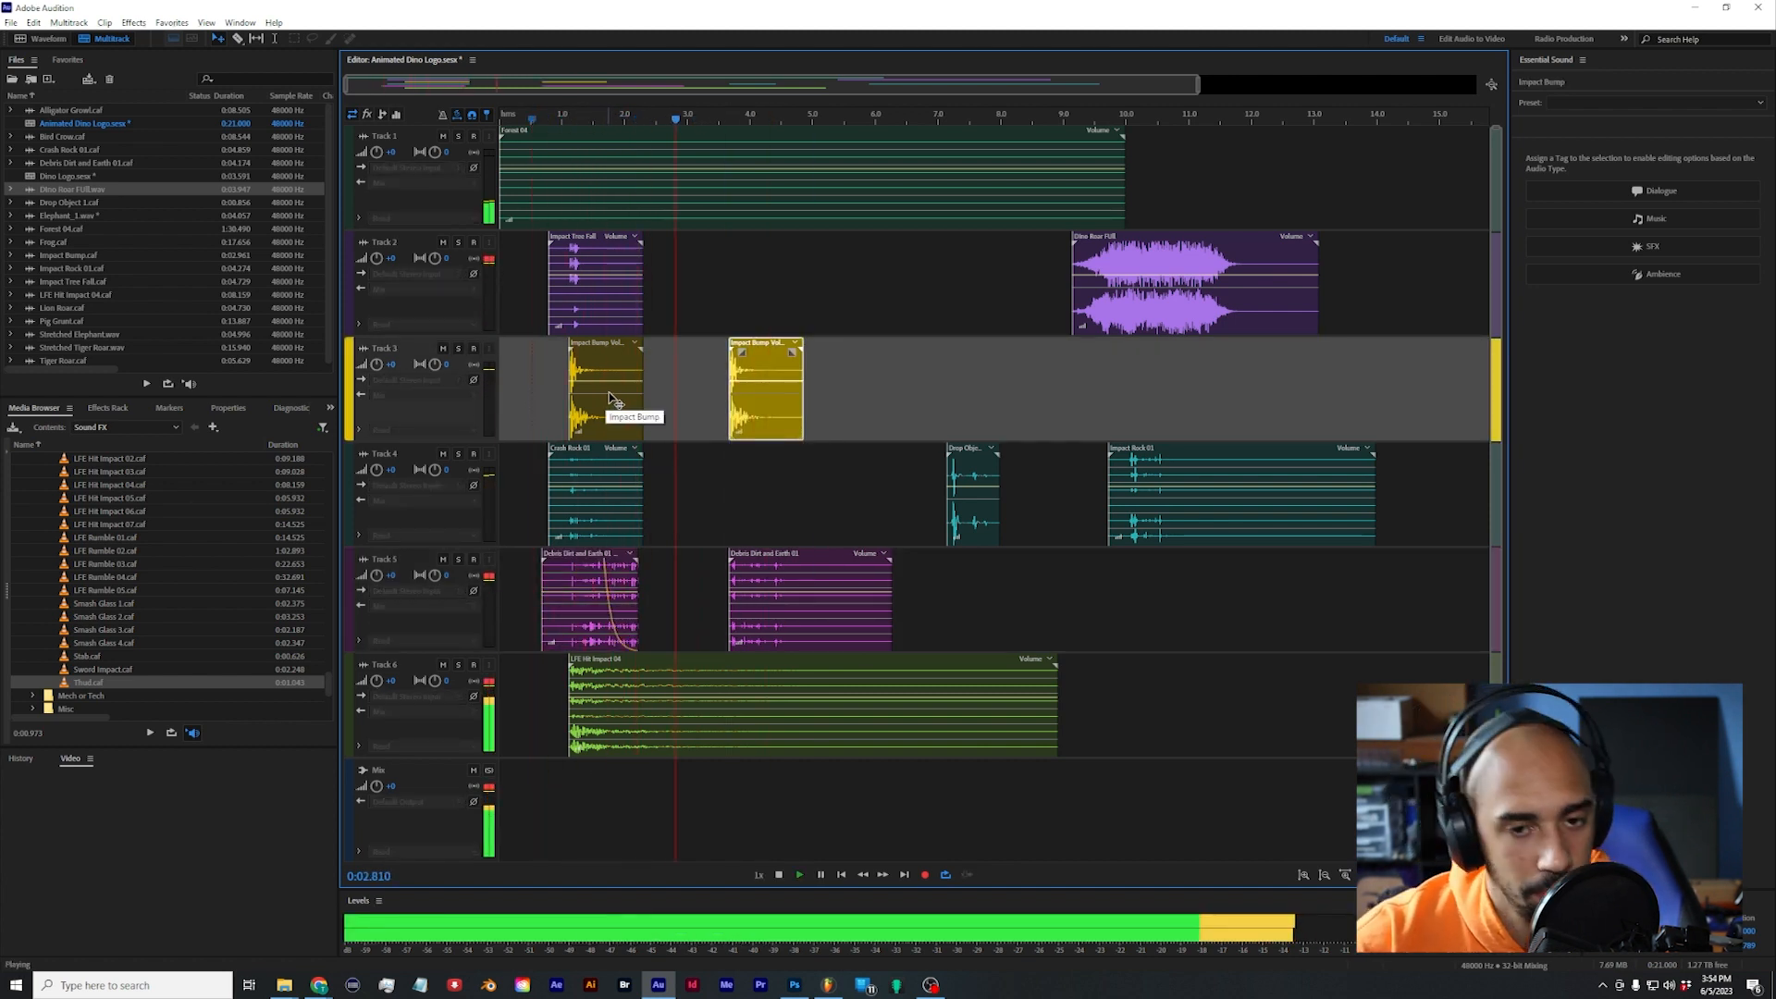
pyautogui.press('space')
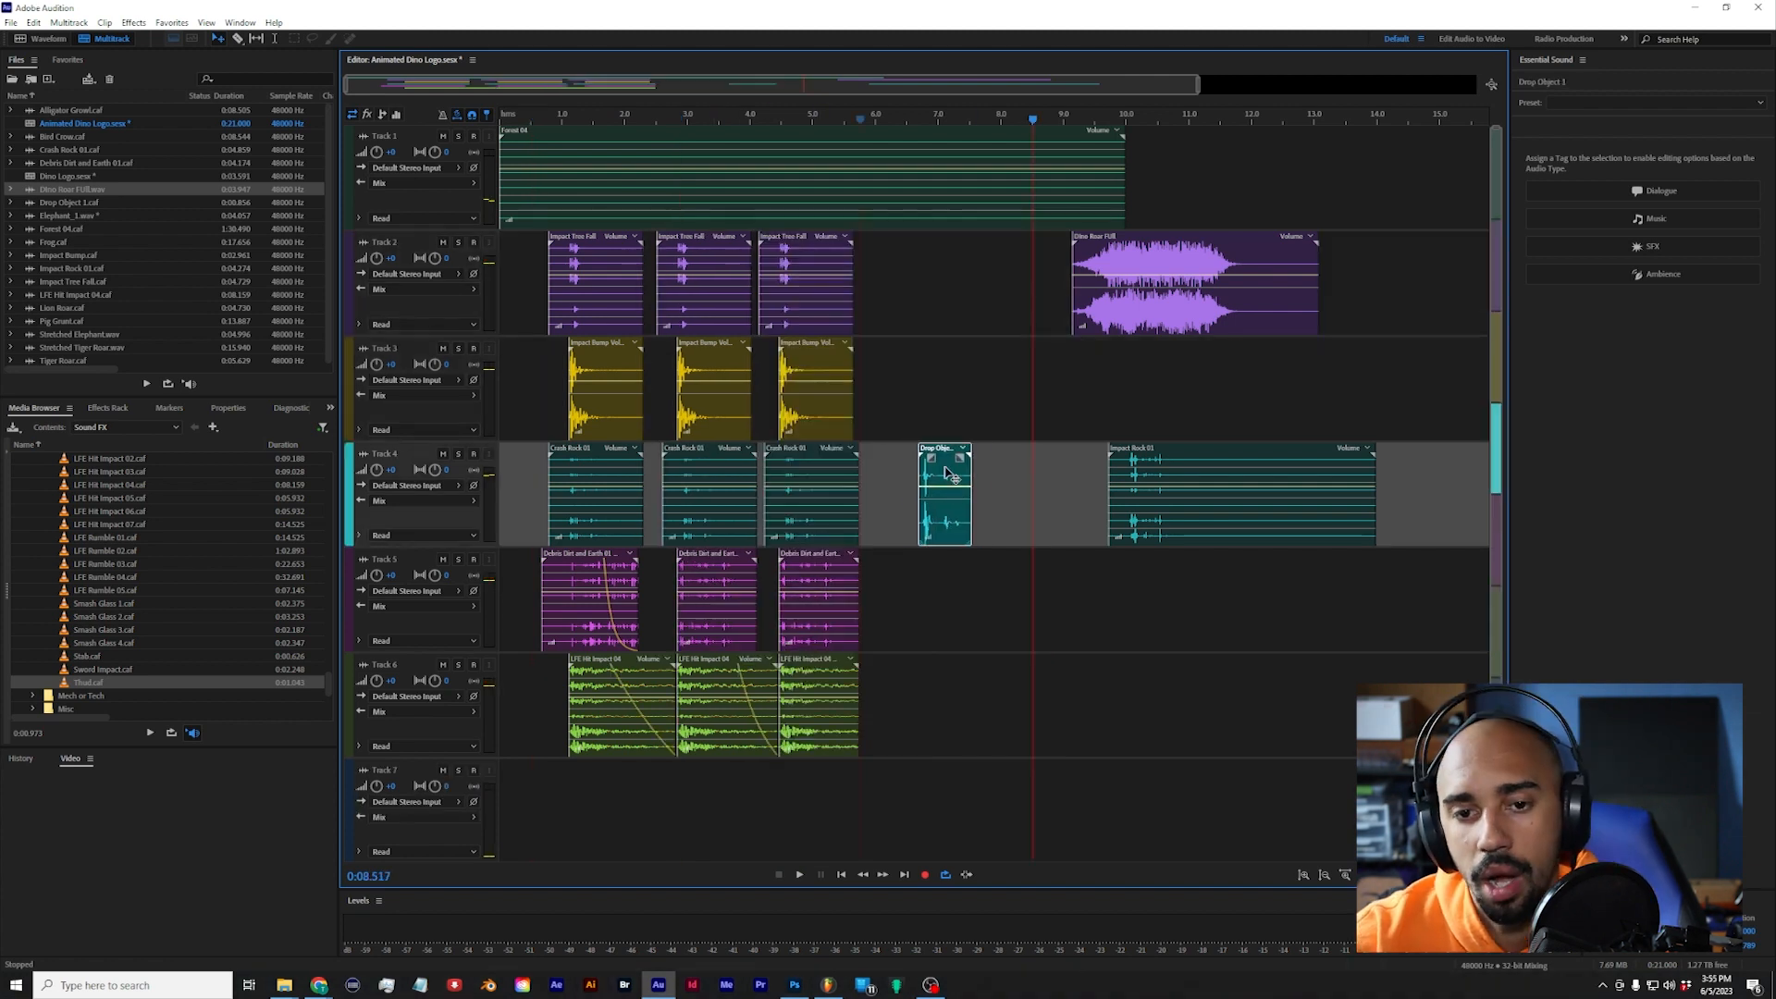
pyautogui.moveTo(948, 517); pyautogui.dragTo(713, 315)
pyautogui.press('Delete')
# Step: Add a stereo bus track below Track 6 for the footsteps
pyautogui.rightClick(524, 704)
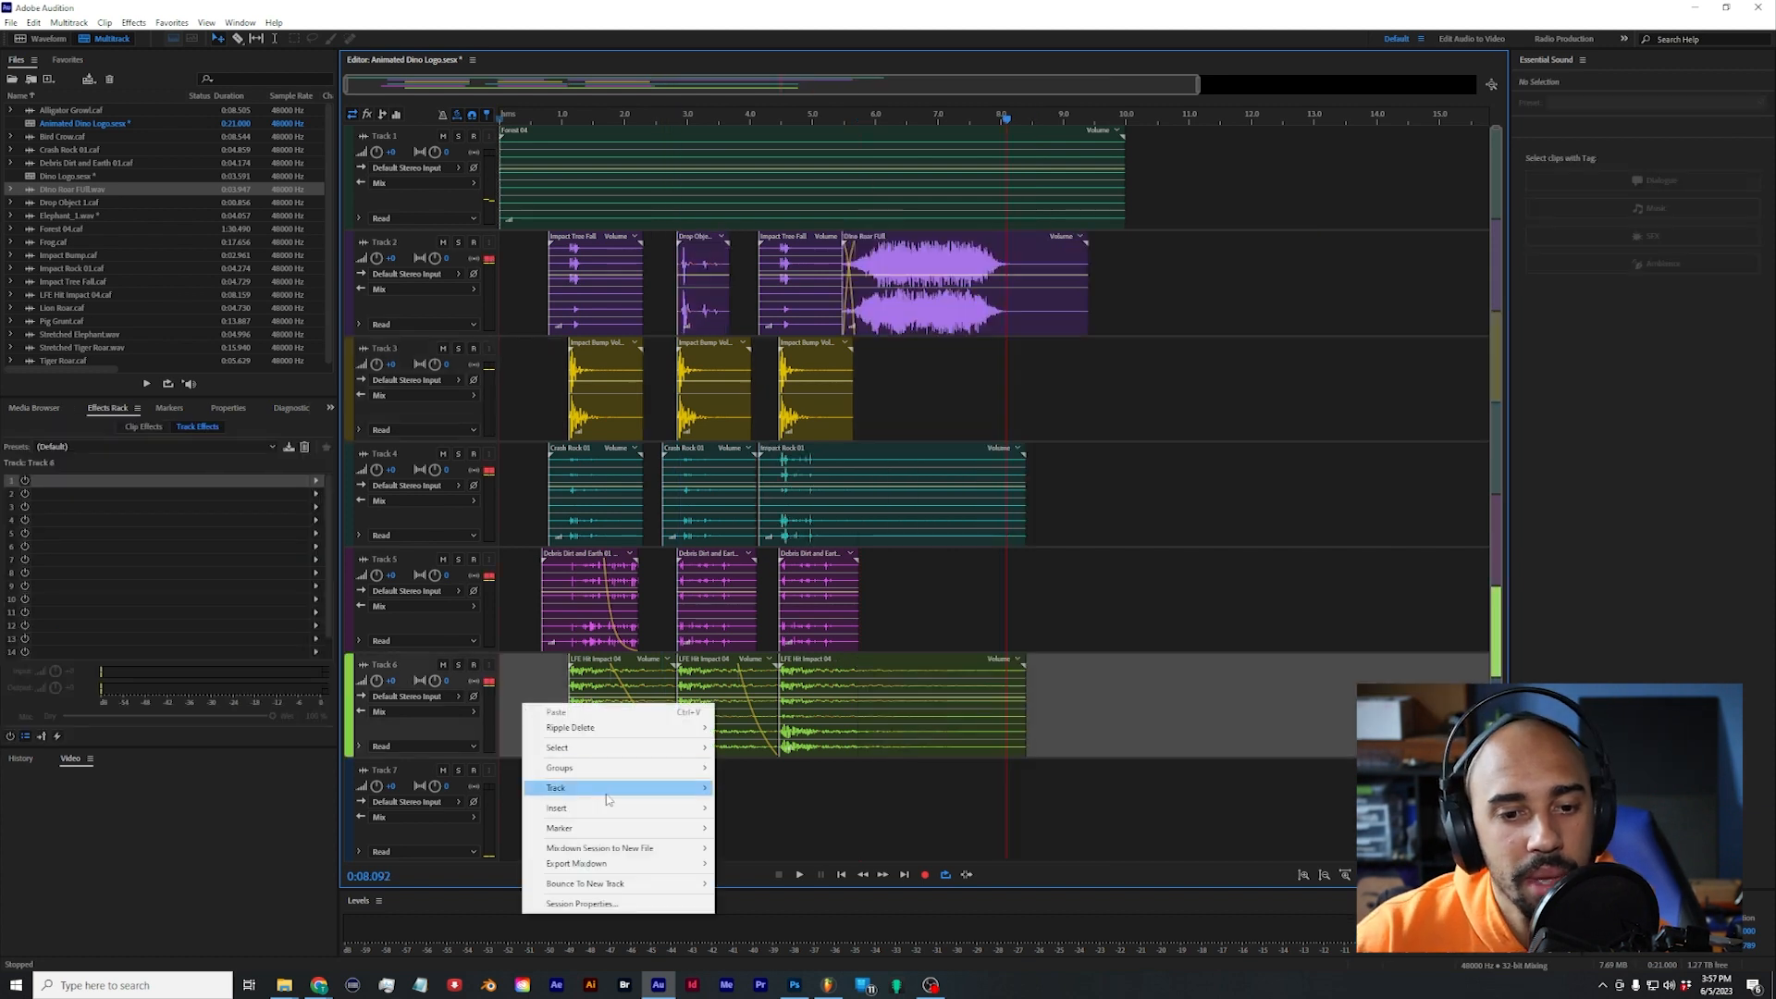
pyautogui.moveTo(647, 787)
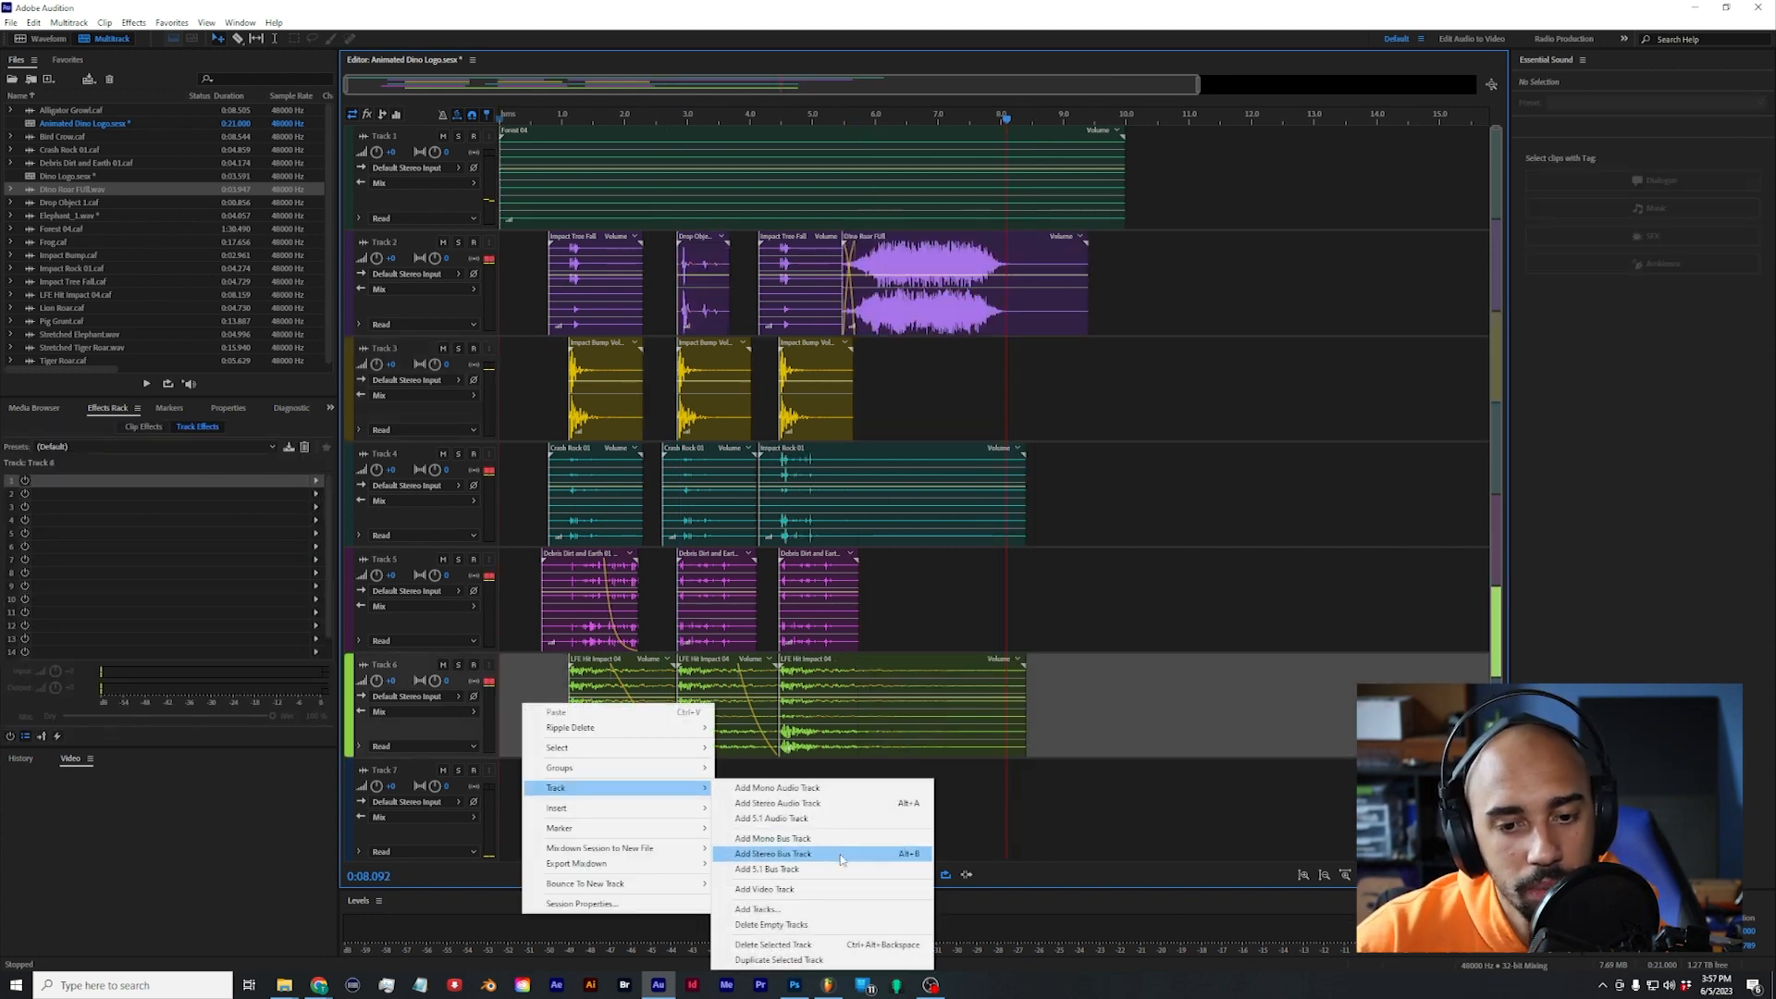
pyautogui.click(840, 859)
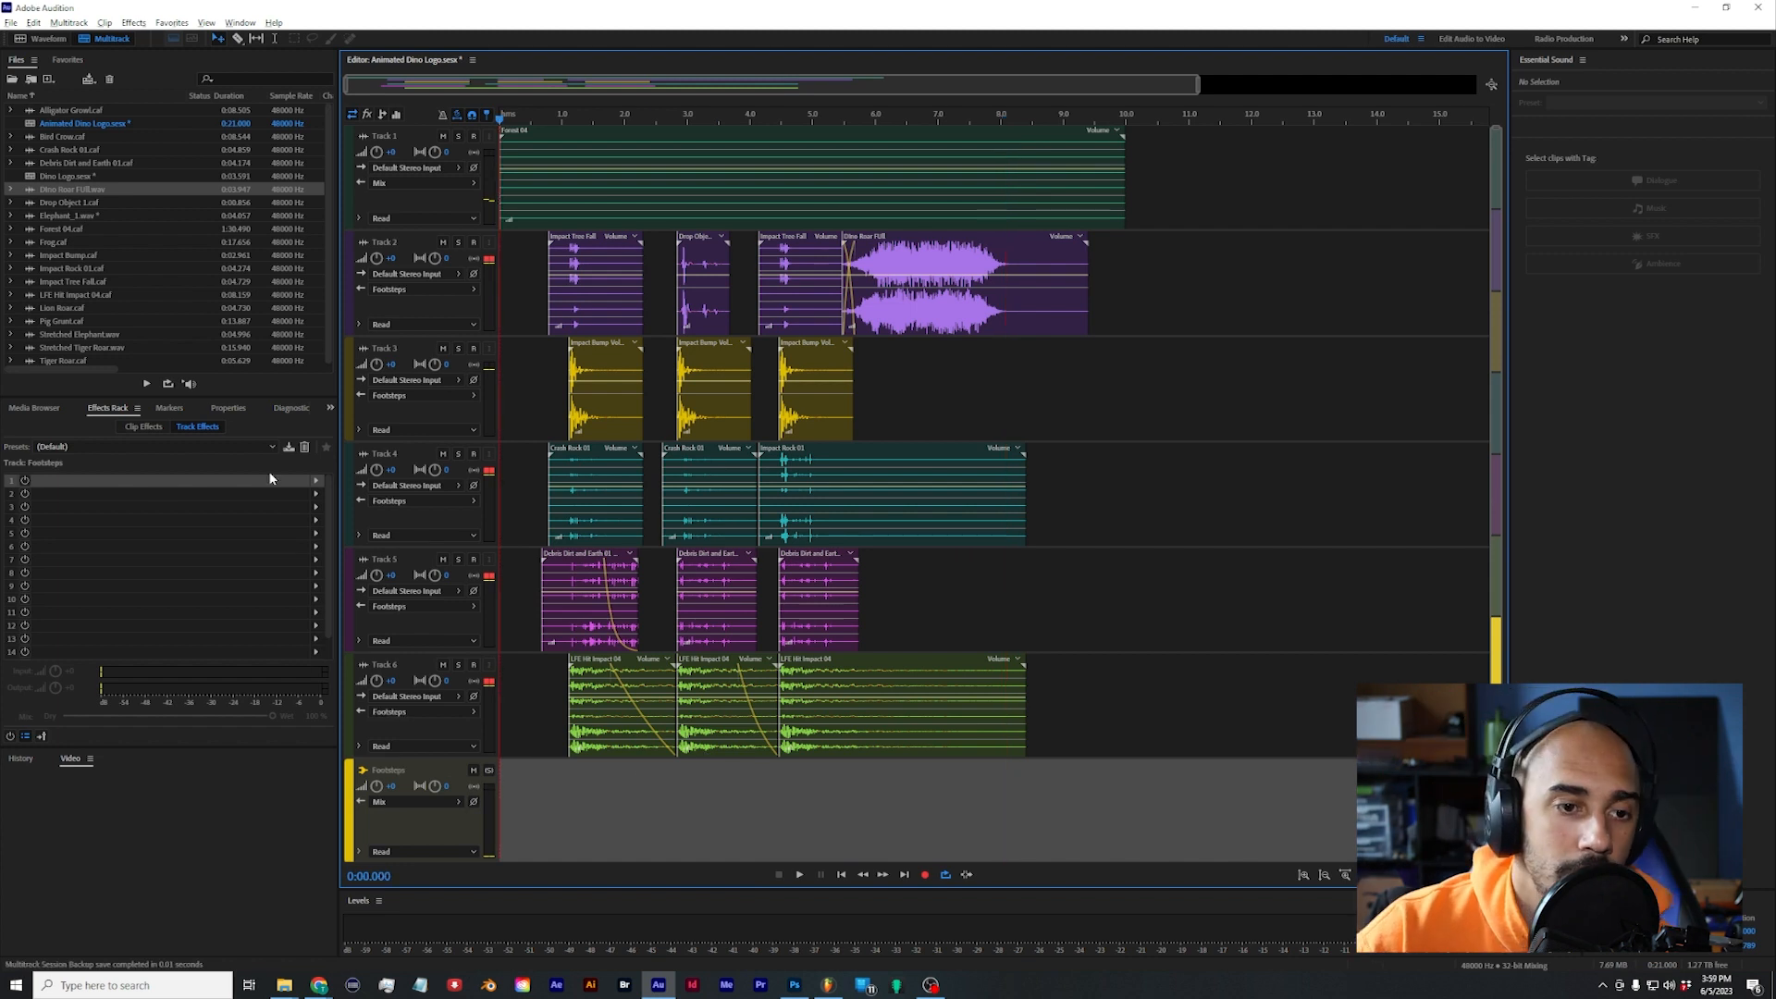
# Step: Add a Studio Reverb with the Great Hall preset to the Footsteps bus and move its window clear of the clips
pyautogui.click(313, 483)
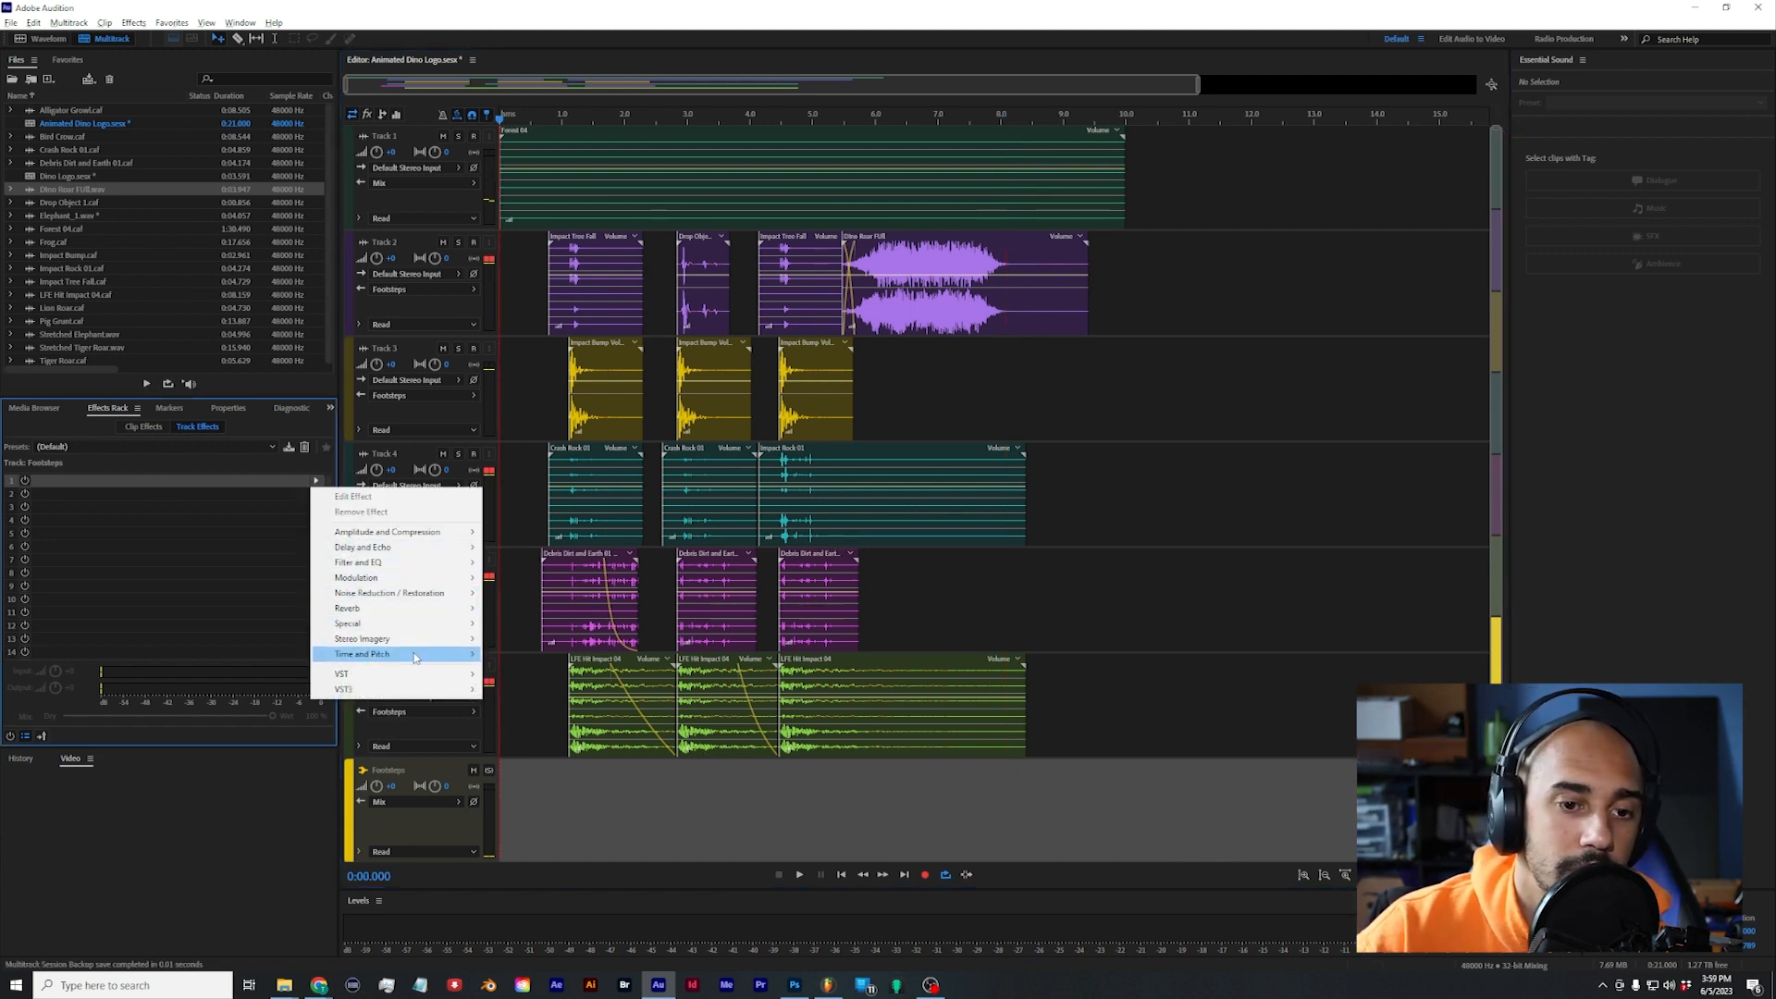
pyautogui.moveTo(408, 615)
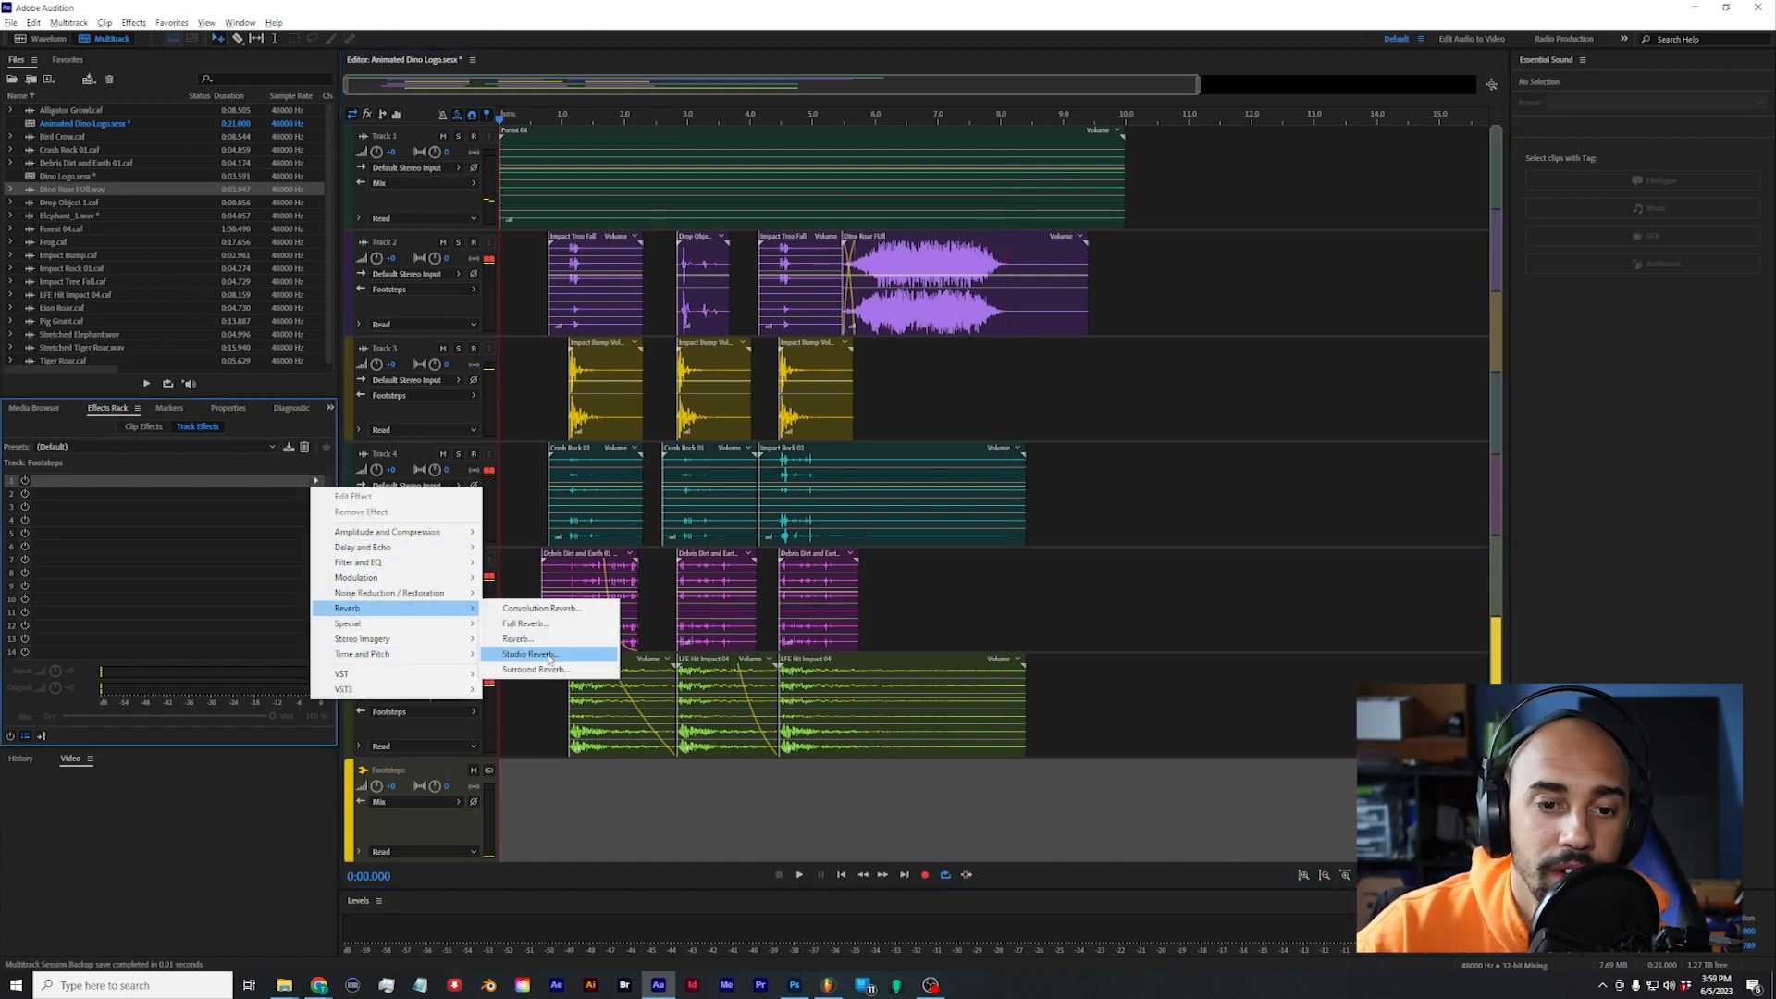
pyautogui.click(550, 658)
pyautogui.click(842, 348)
pyautogui.click(927, 320)
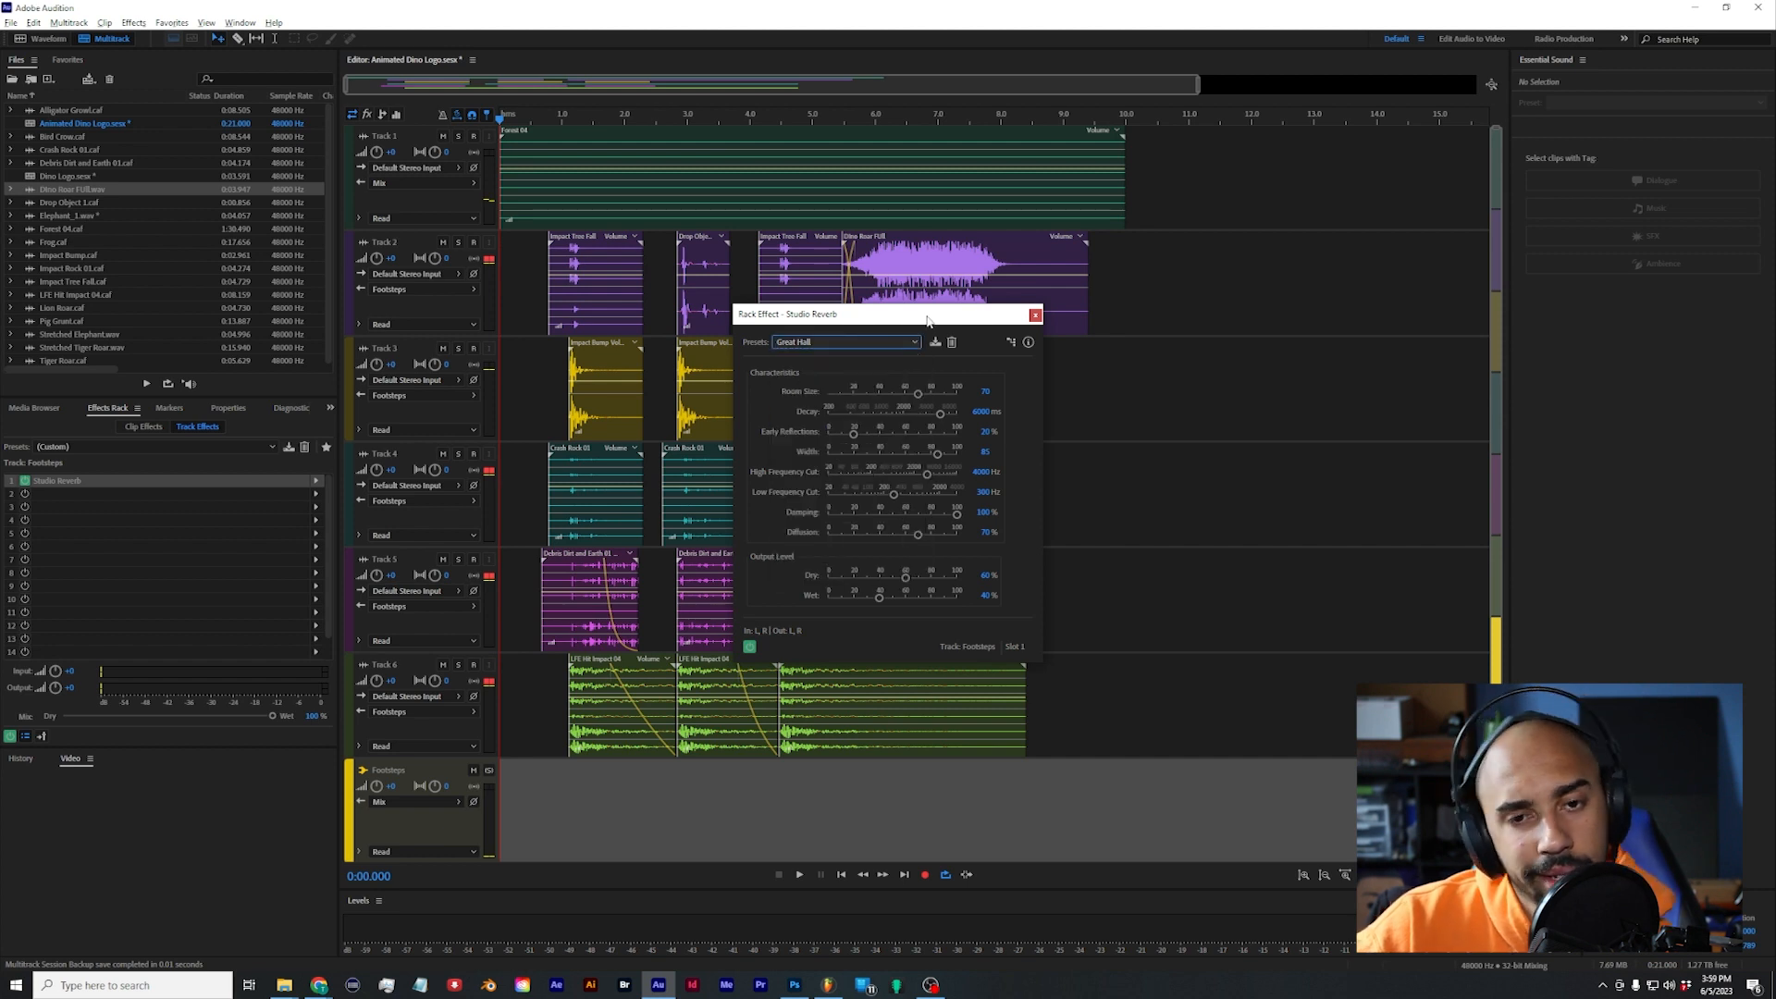
pyautogui.moveTo(927, 320); pyautogui.dragTo(1309, 323)
# Step: Preview the reverb on the footsteps and set its High Frequency Cut to 247 Hz and Low Frequency Cut to 434 Hz
pyautogui.press('space')
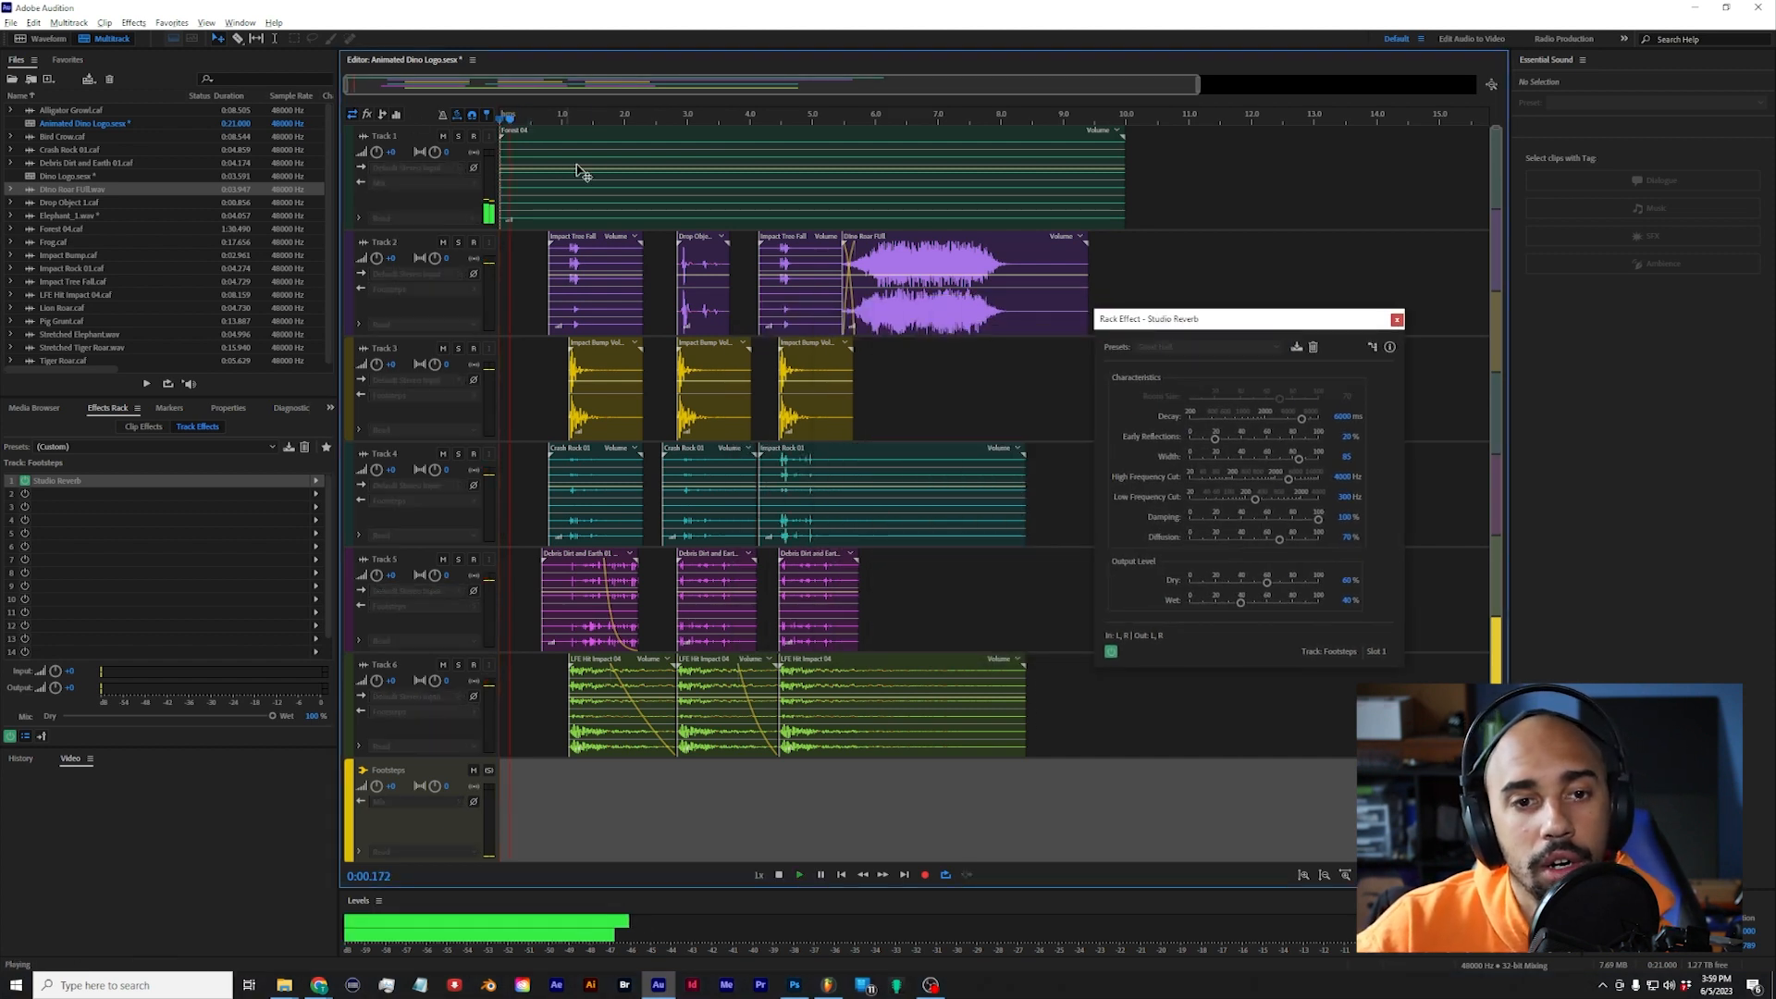
pyautogui.press('space')
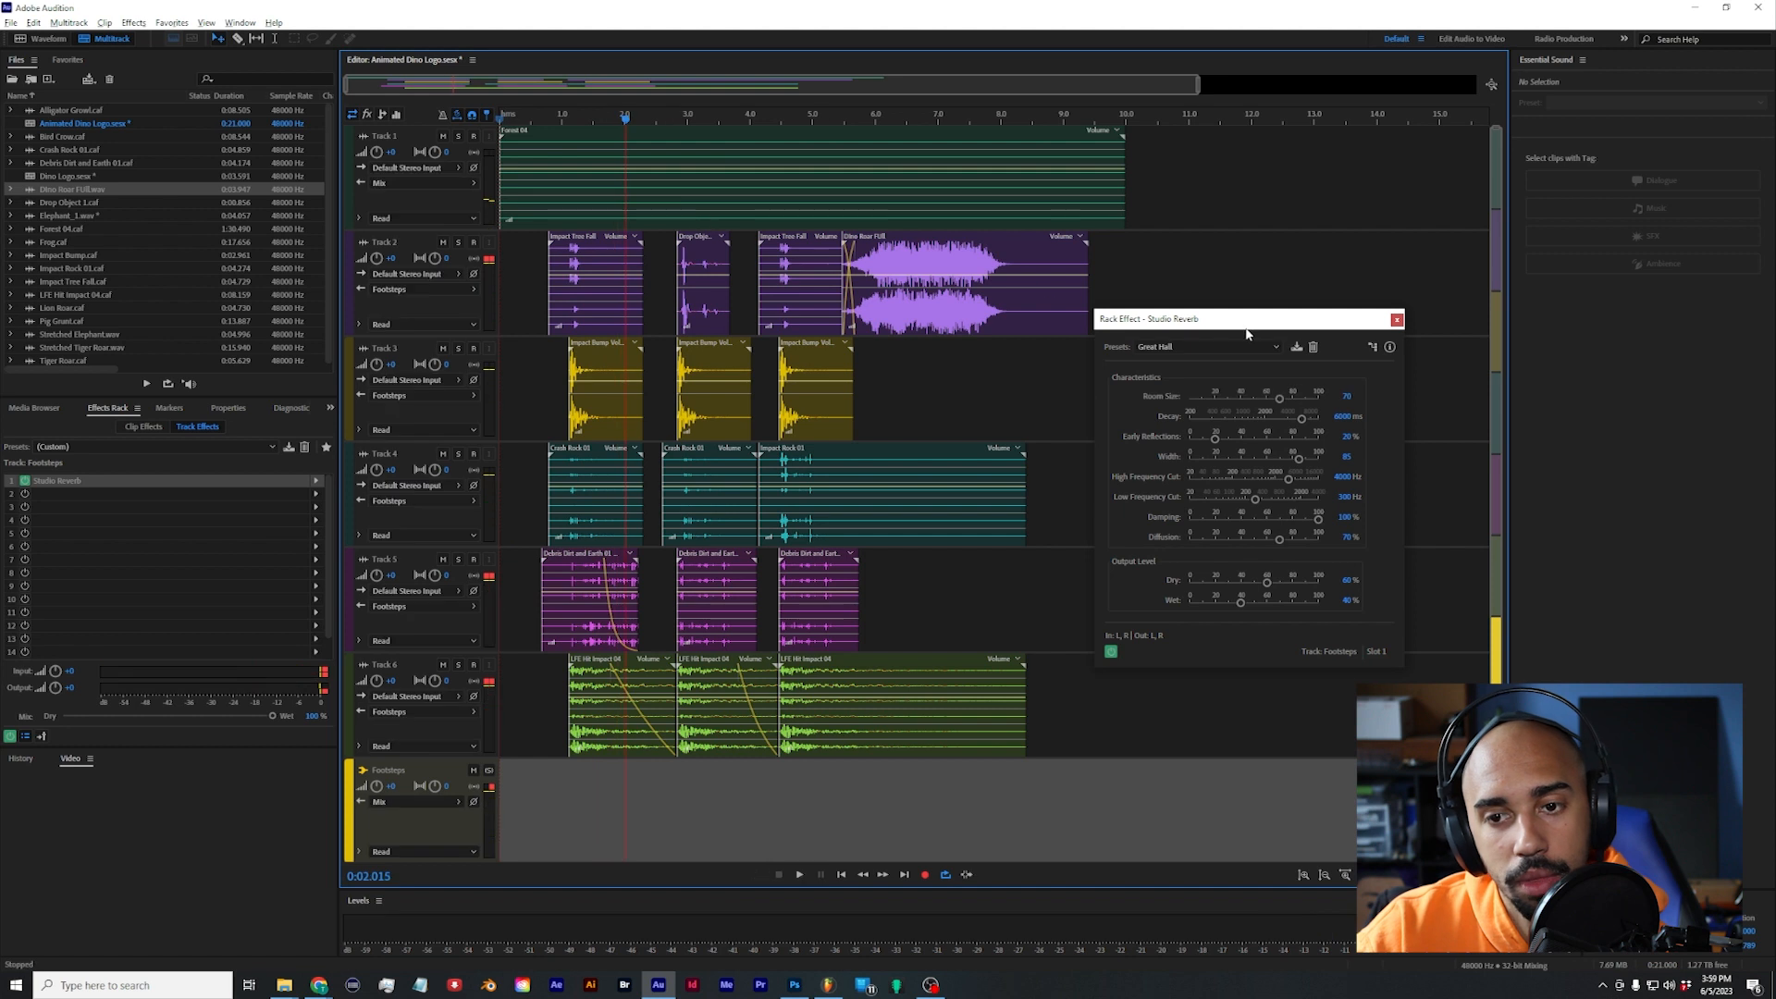
pyautogui.moveTo(1255, 499); pyautogui.dragTo(1264, 498)
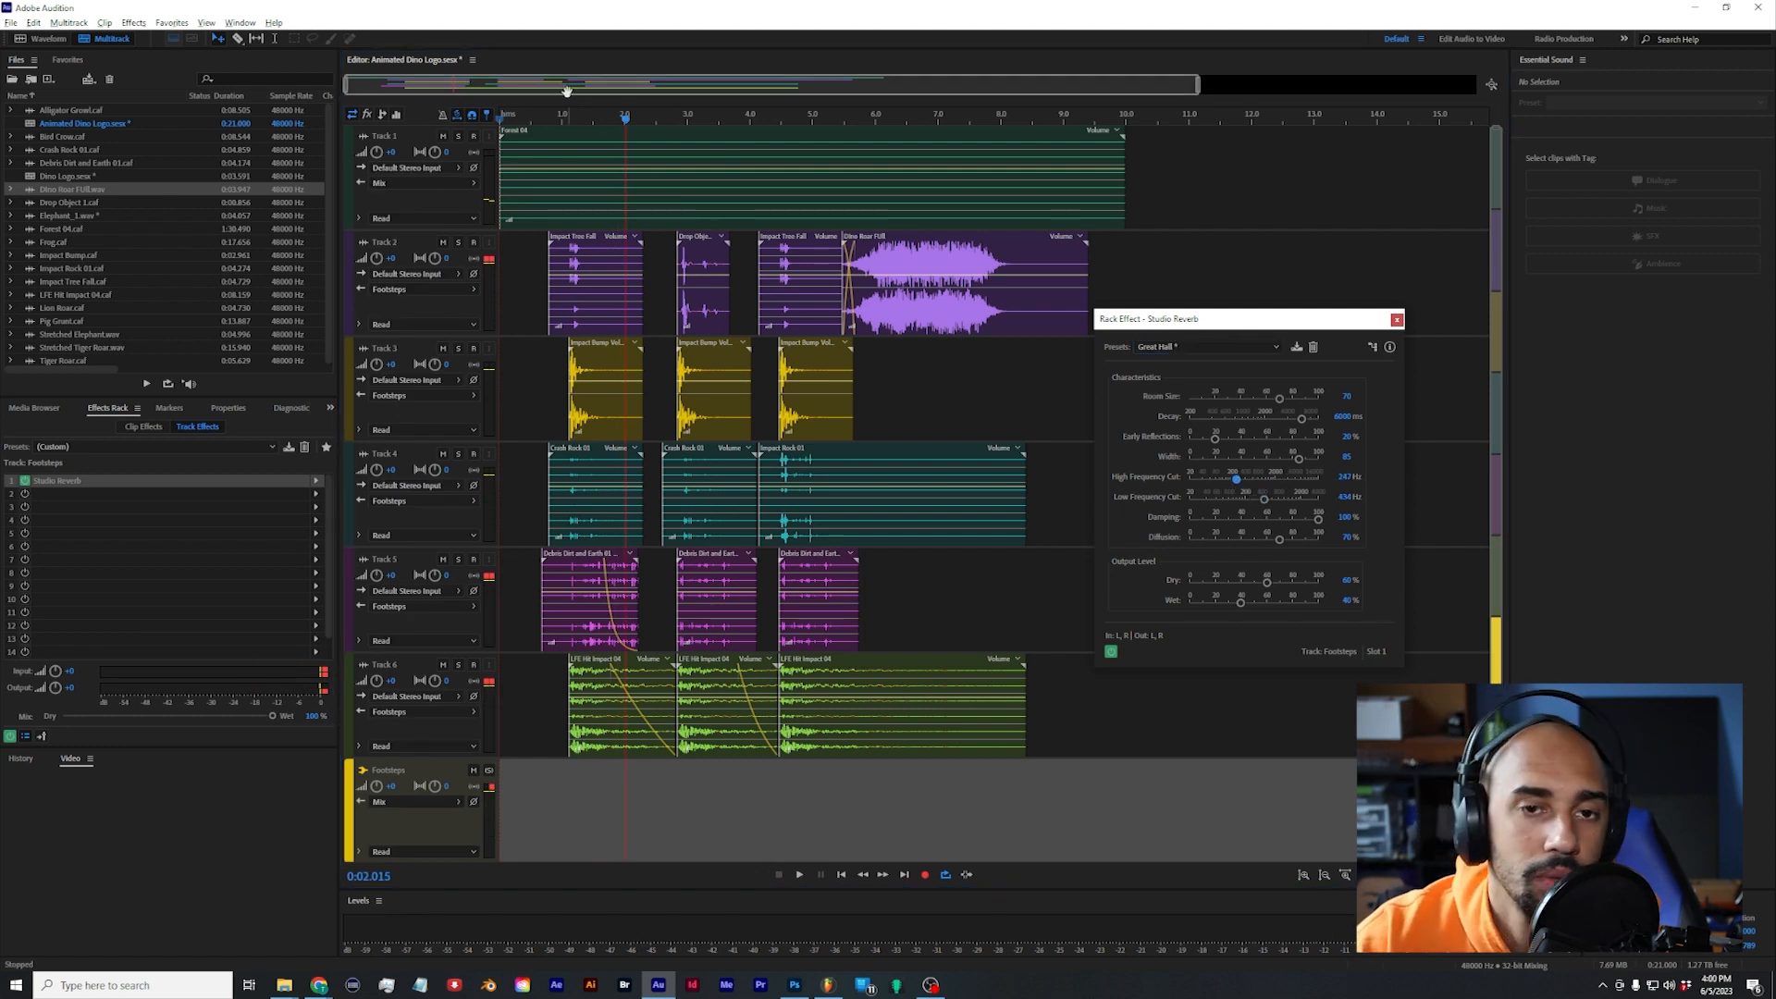
# Step: Play the footsteps with the reverb and the Debris Fall layer on Track 8 to check the mix
pyautogui.moveTo(576, 114); pyautogui.dragTo(460, 87)
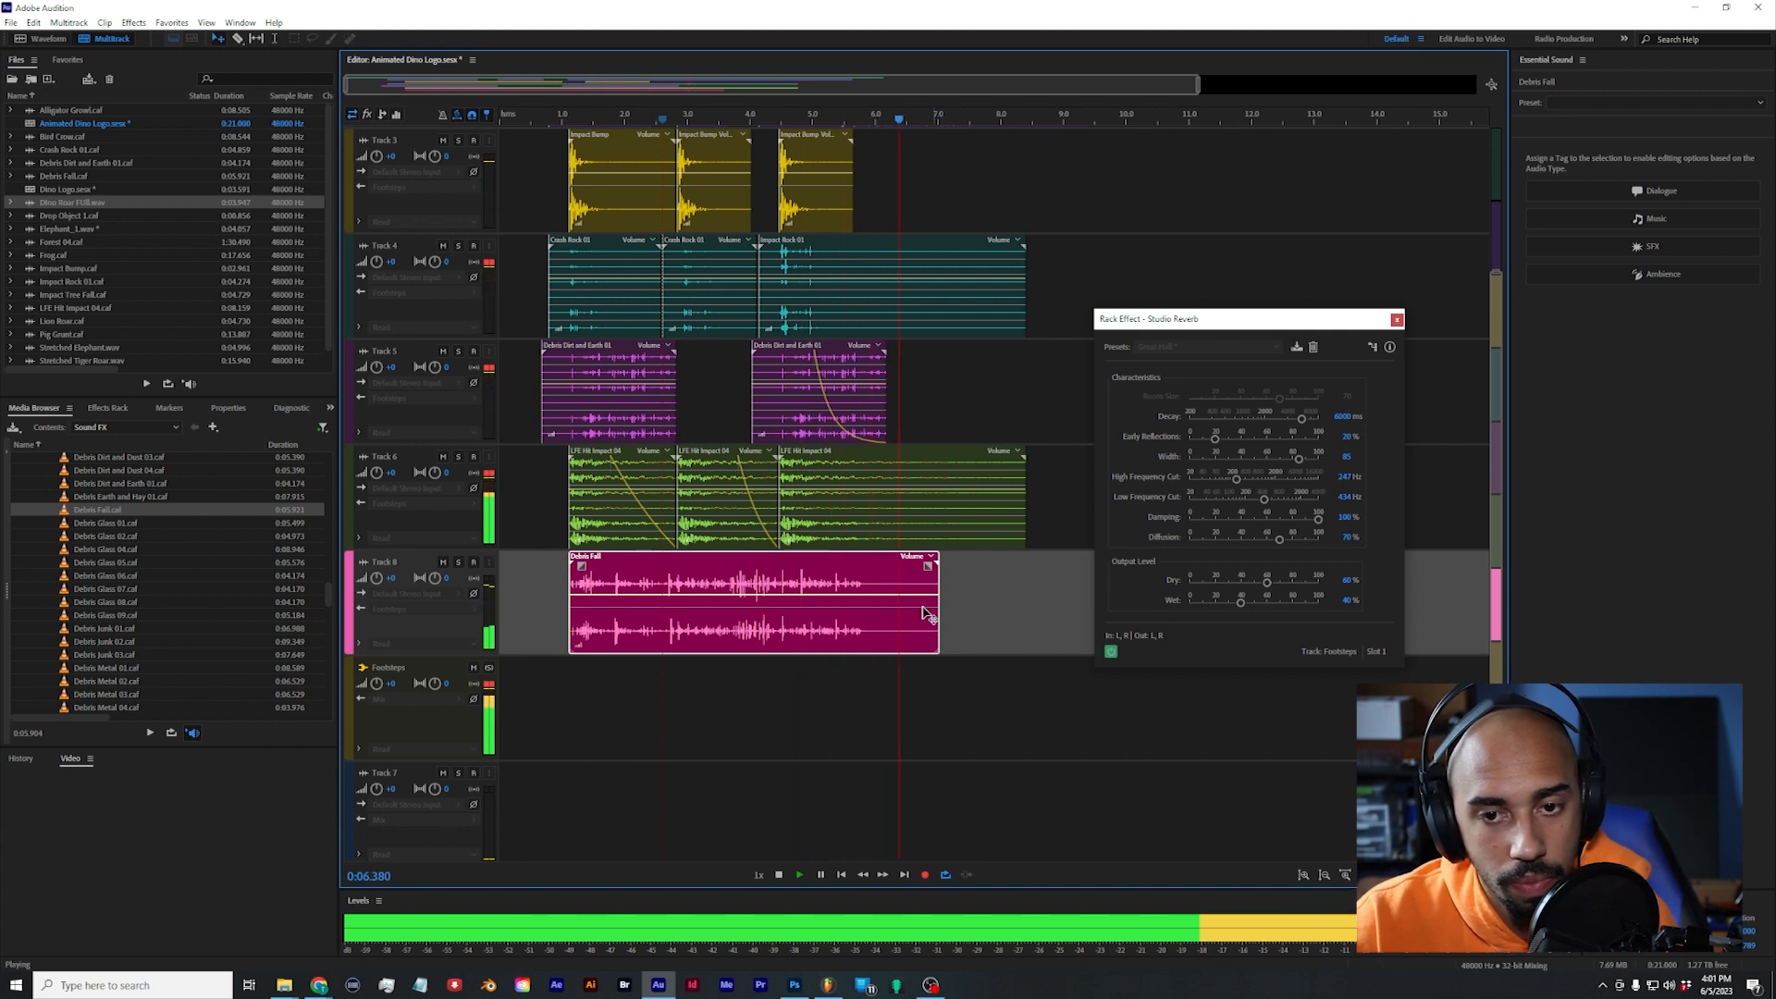
pyautogui.press('space')
pyautogui.press('space')
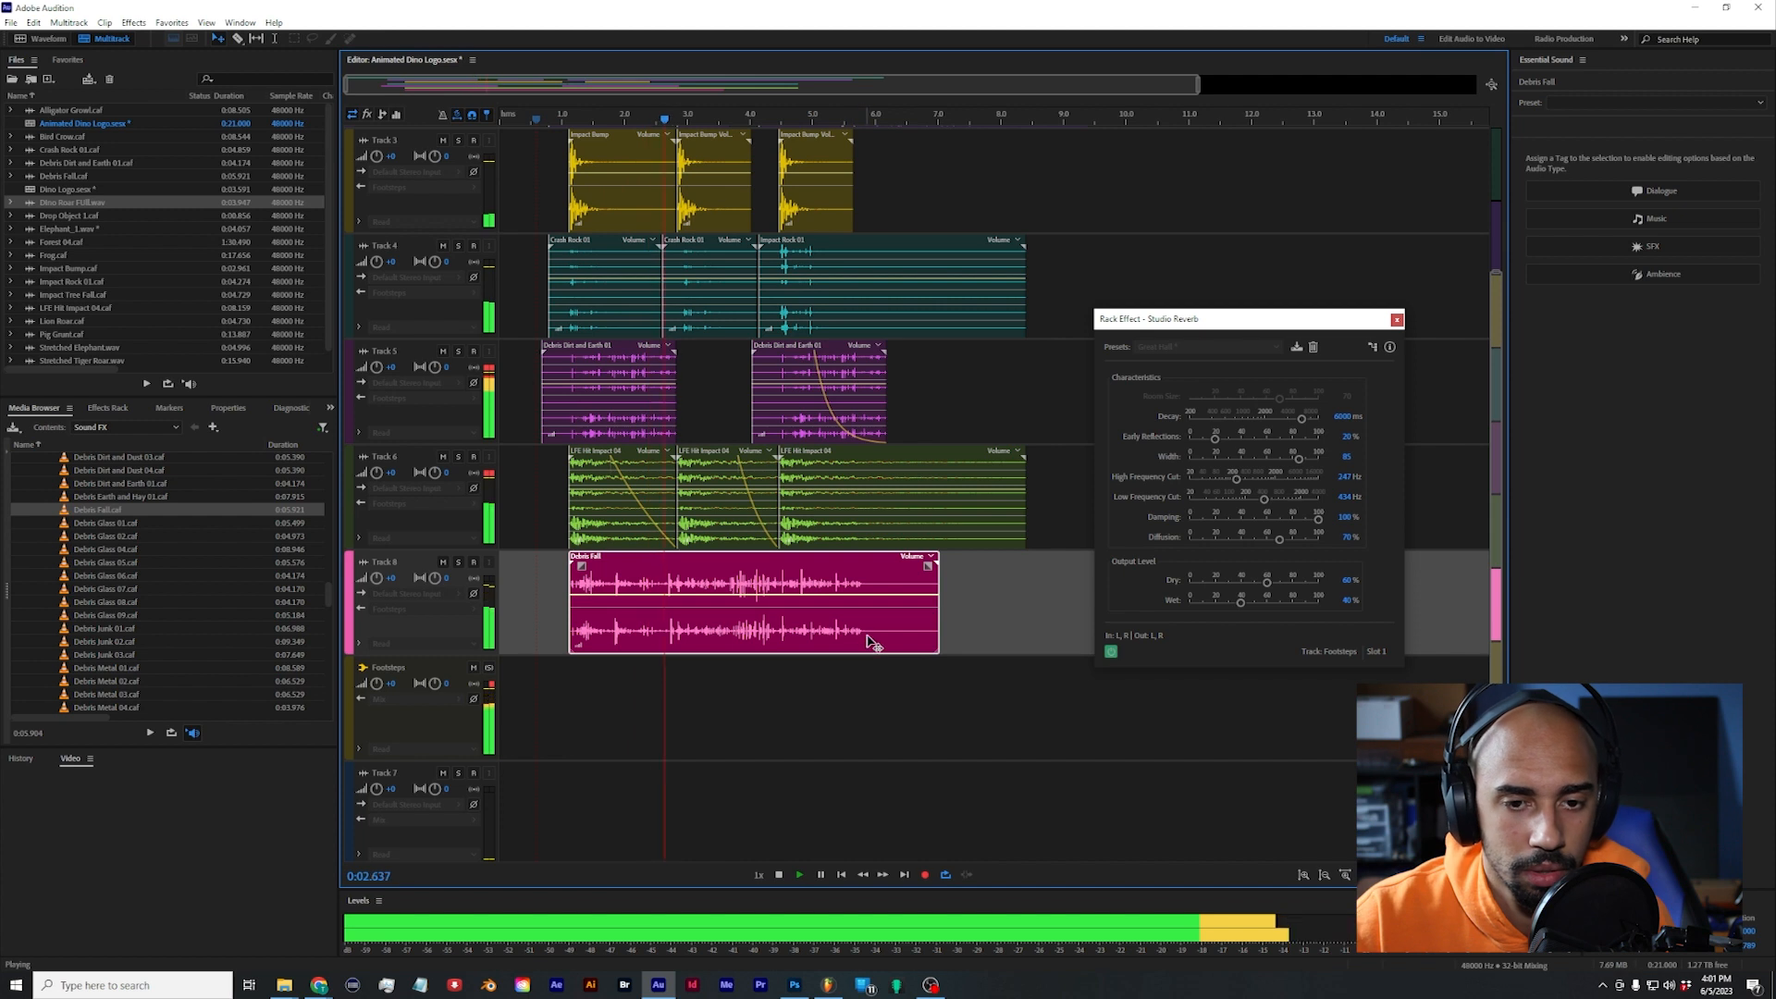
pyautogui.press('space')
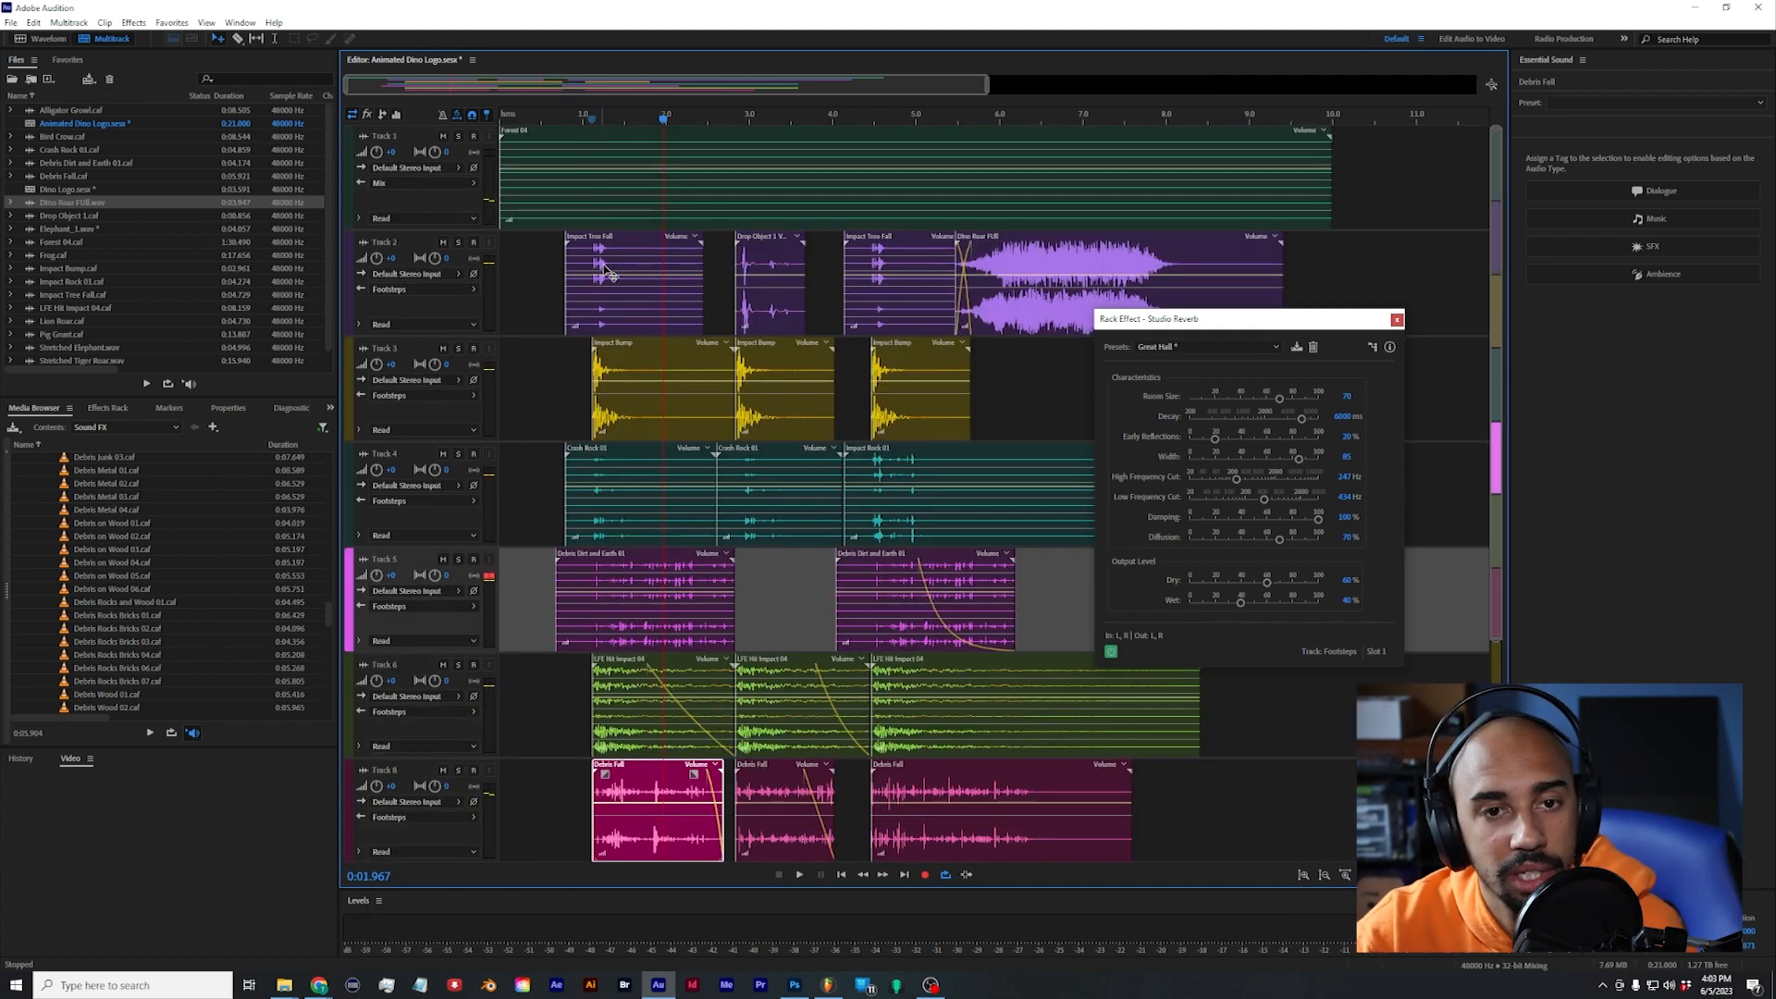
# Step: Audition Track 2's footstep clips and move Drop Object 1 to Track 5 at about 2.8 s
pyautogui.click(627, 300)
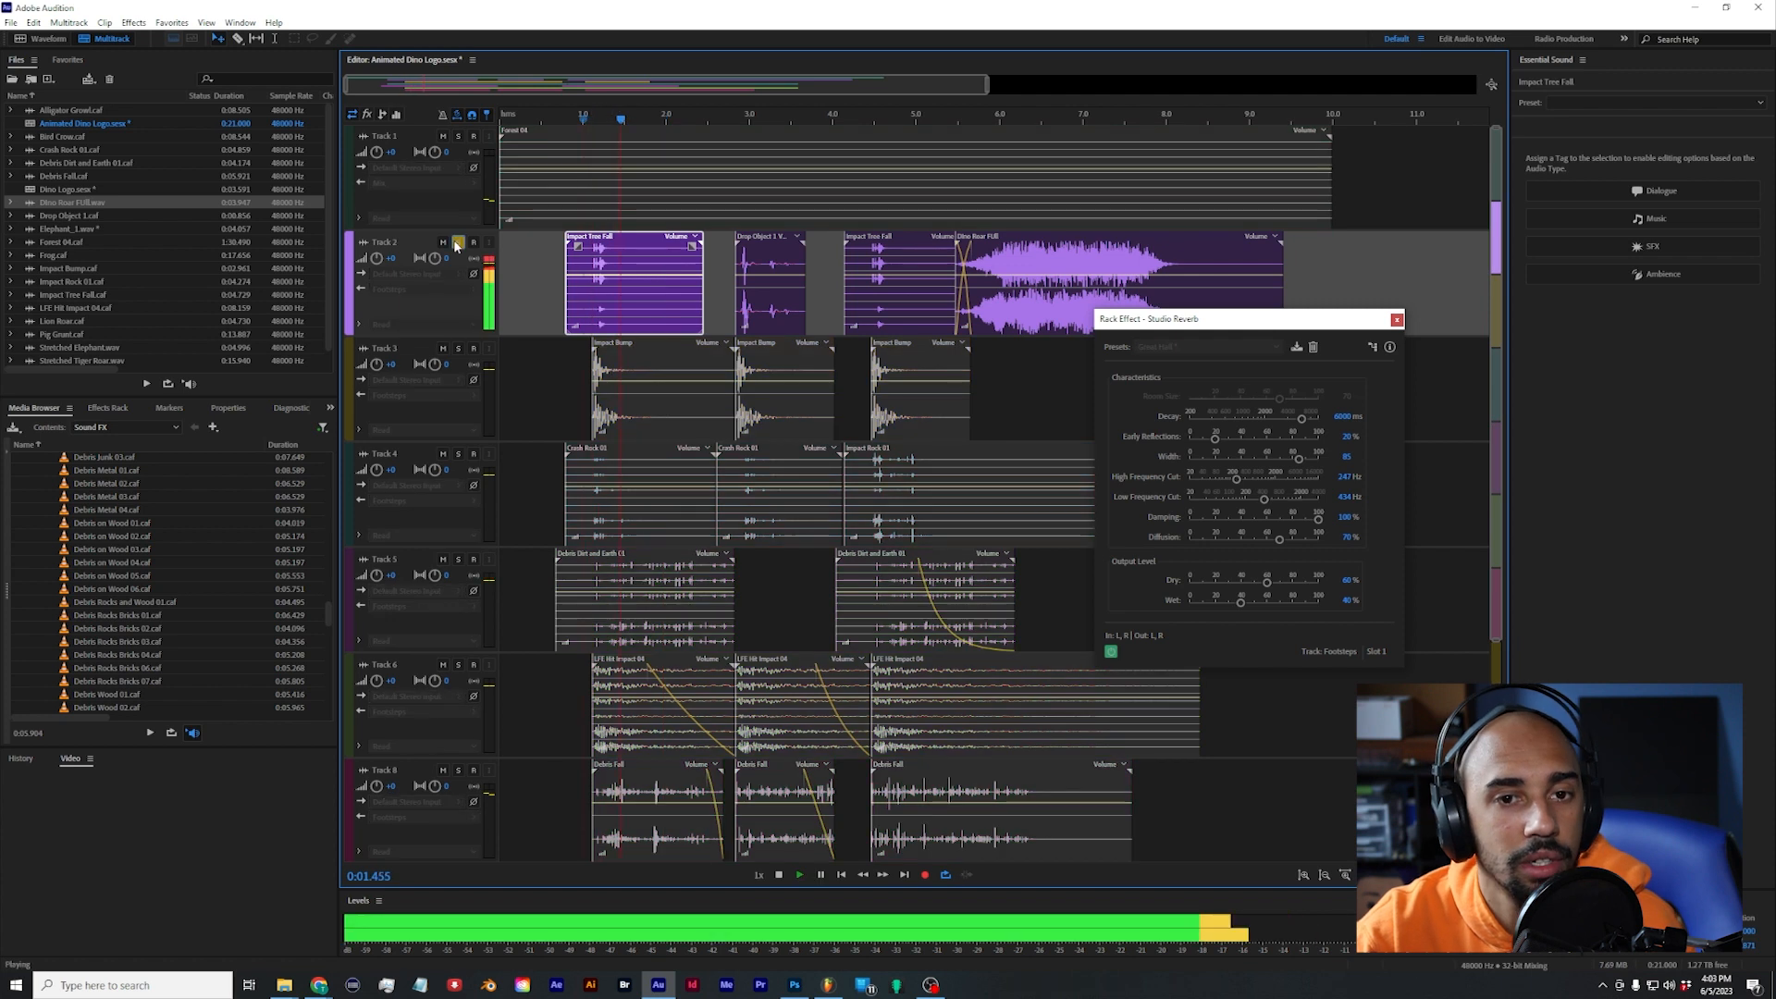
pyautogui.press('space')
pyautogui.click(458, 242)
pyautogui.click(773, 319)
pyautogui.press('space')
pyautogui.press('space')
pyautogui.moveTo(777, 326); pyautogui.dragTo(777, 641)
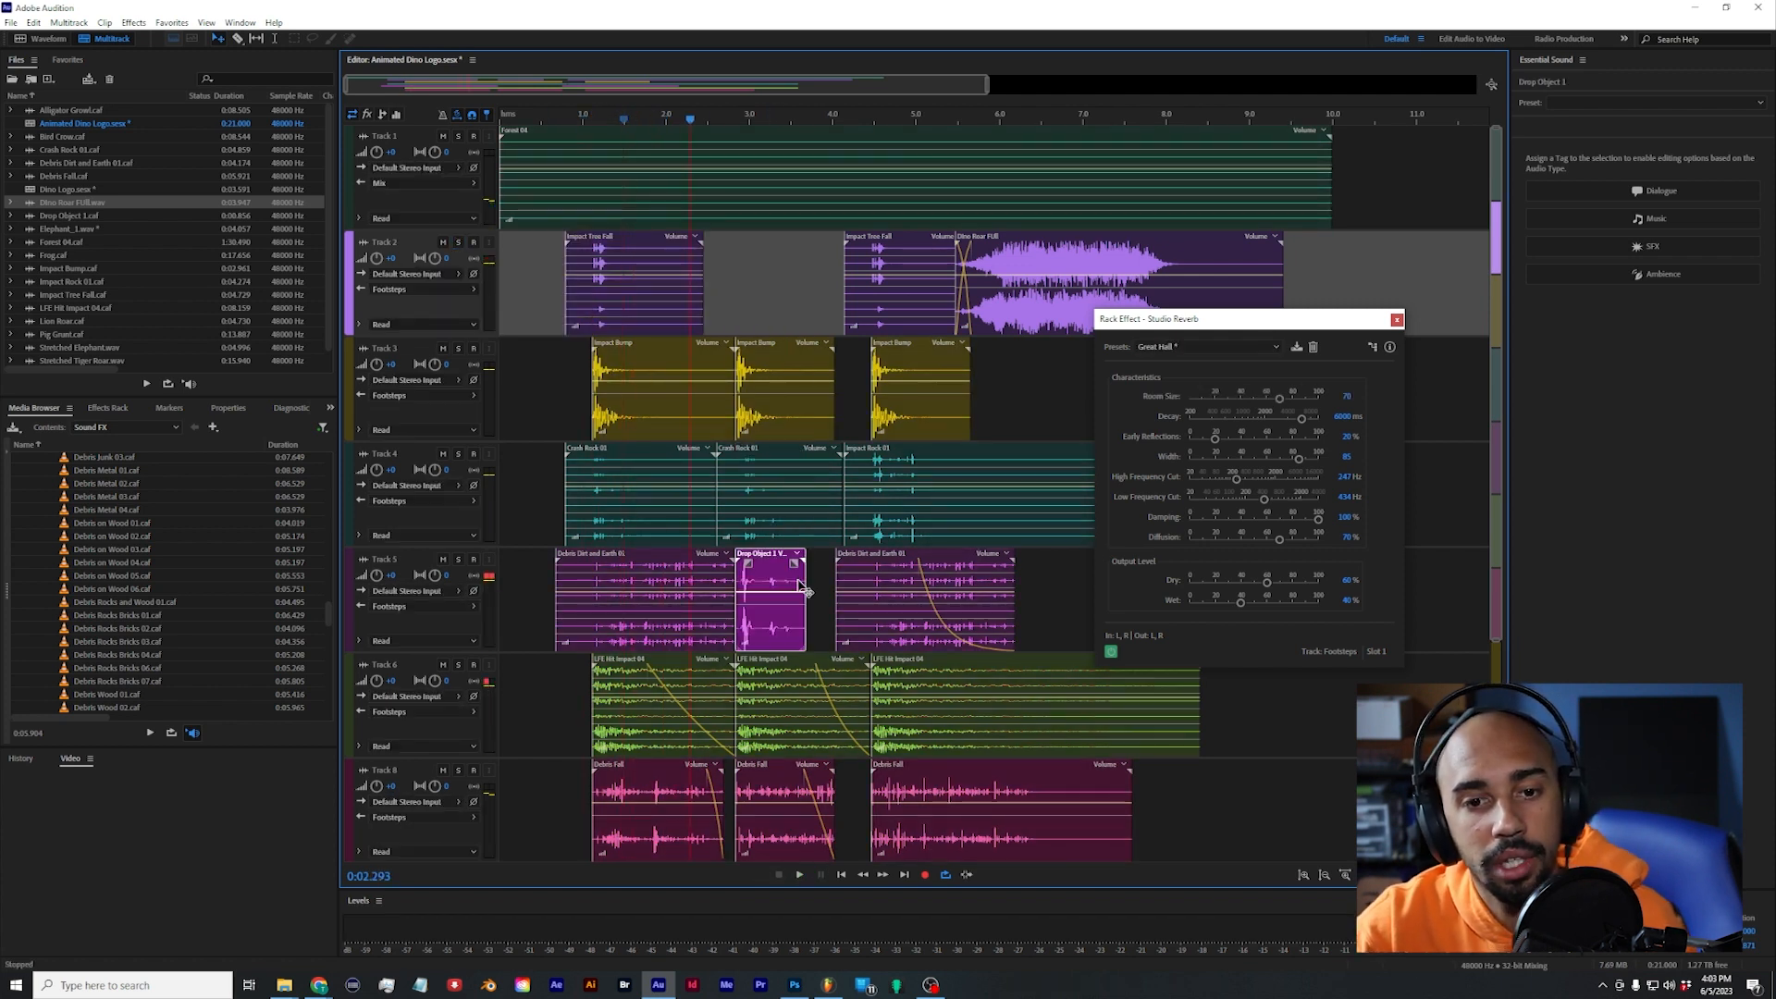
# Step: Copy the first Impact Tree Fall clip to about 2.5 s on Track 2 and play the second footstep
pyautogui.moveTo(629, 309); pyautogui.dragTo(772, 321)
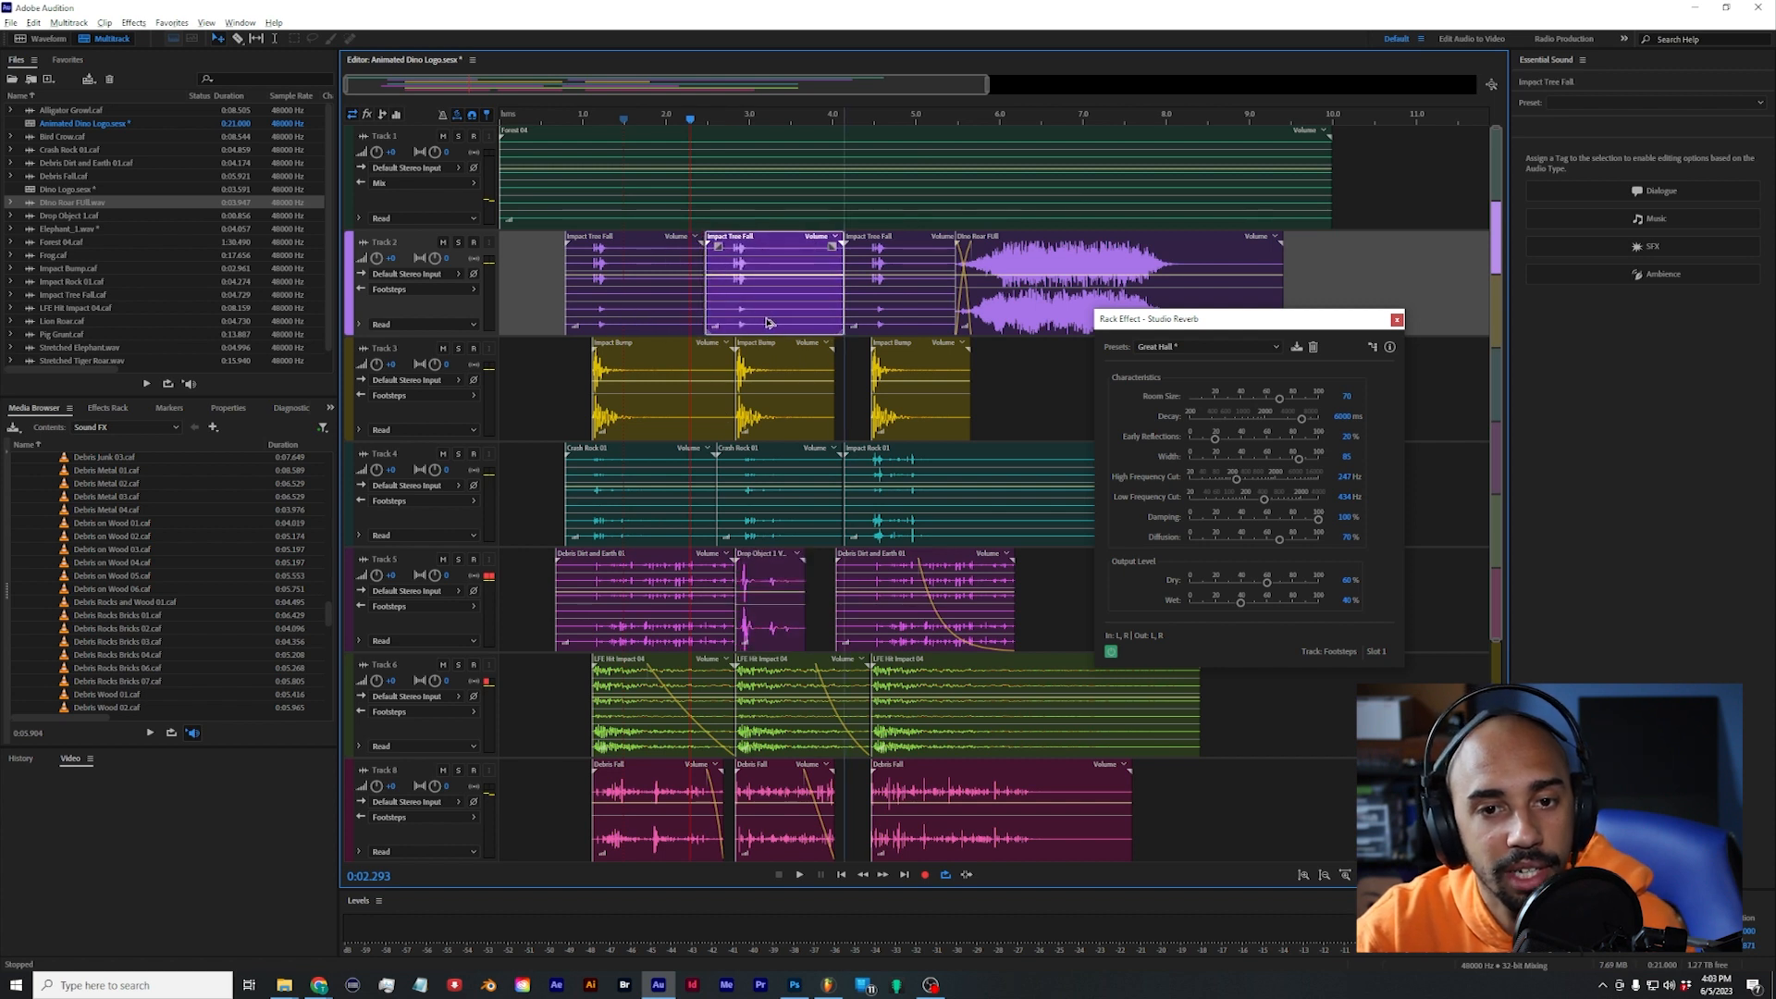
pyautogui.press('space')
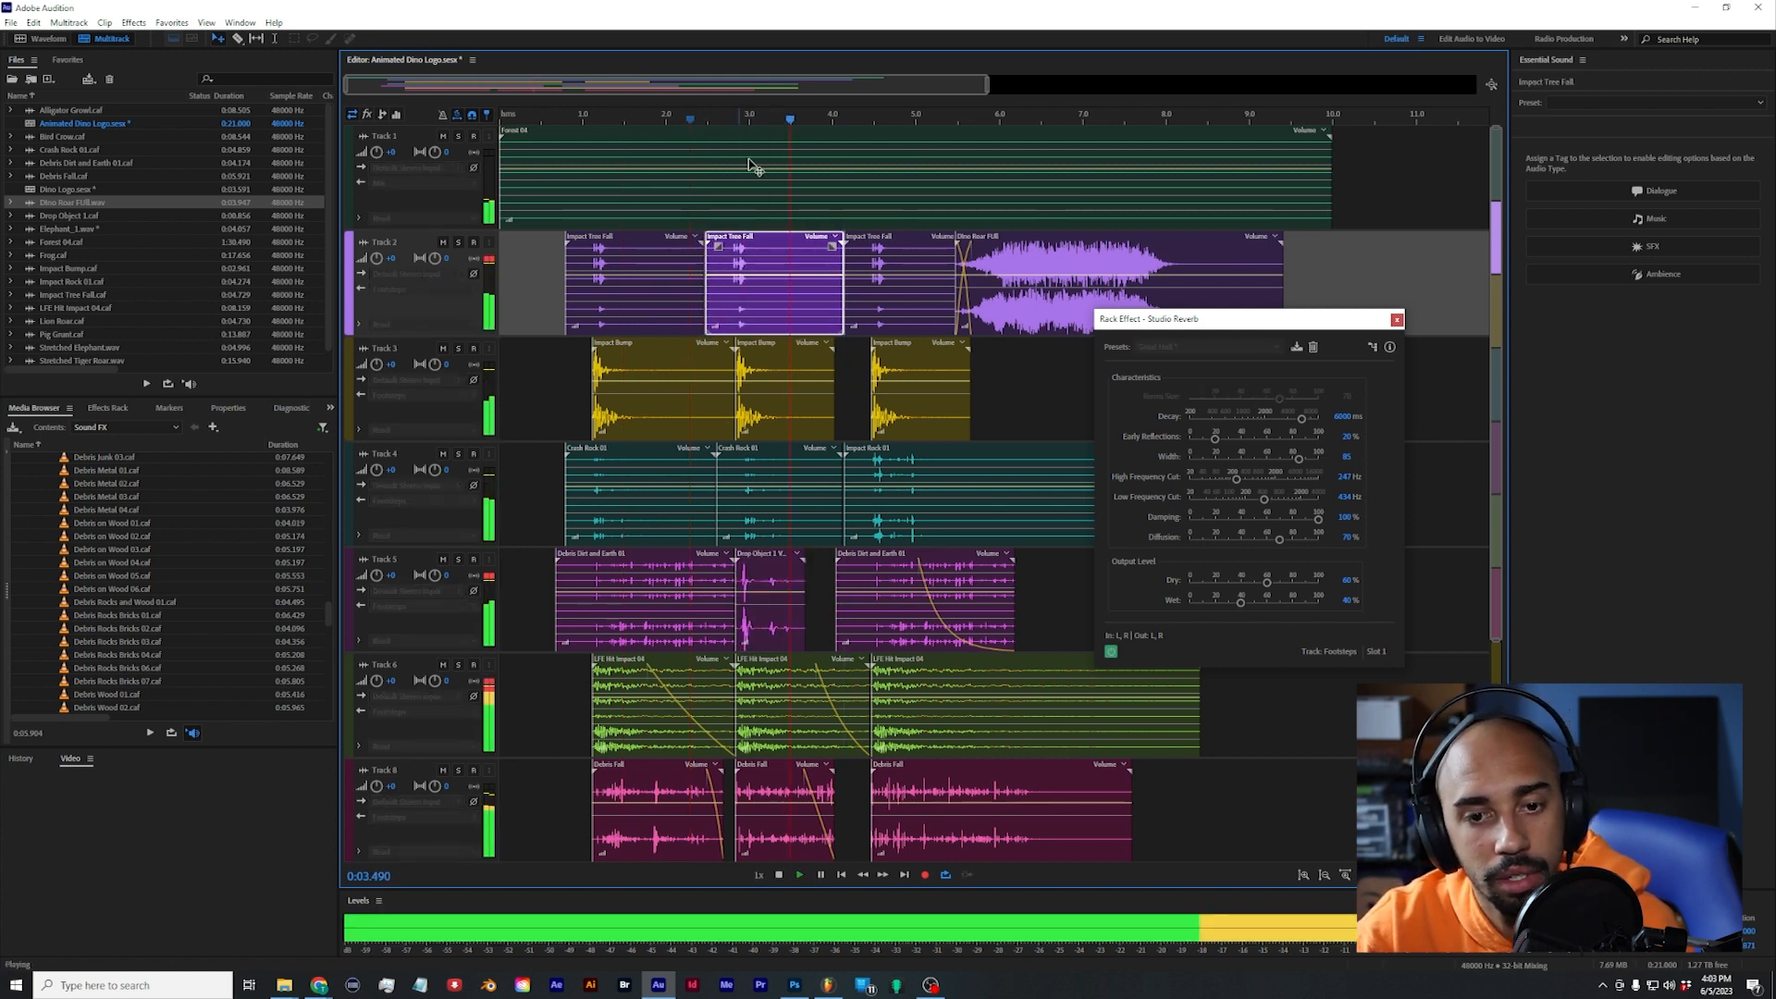
pyautogui.press('space')
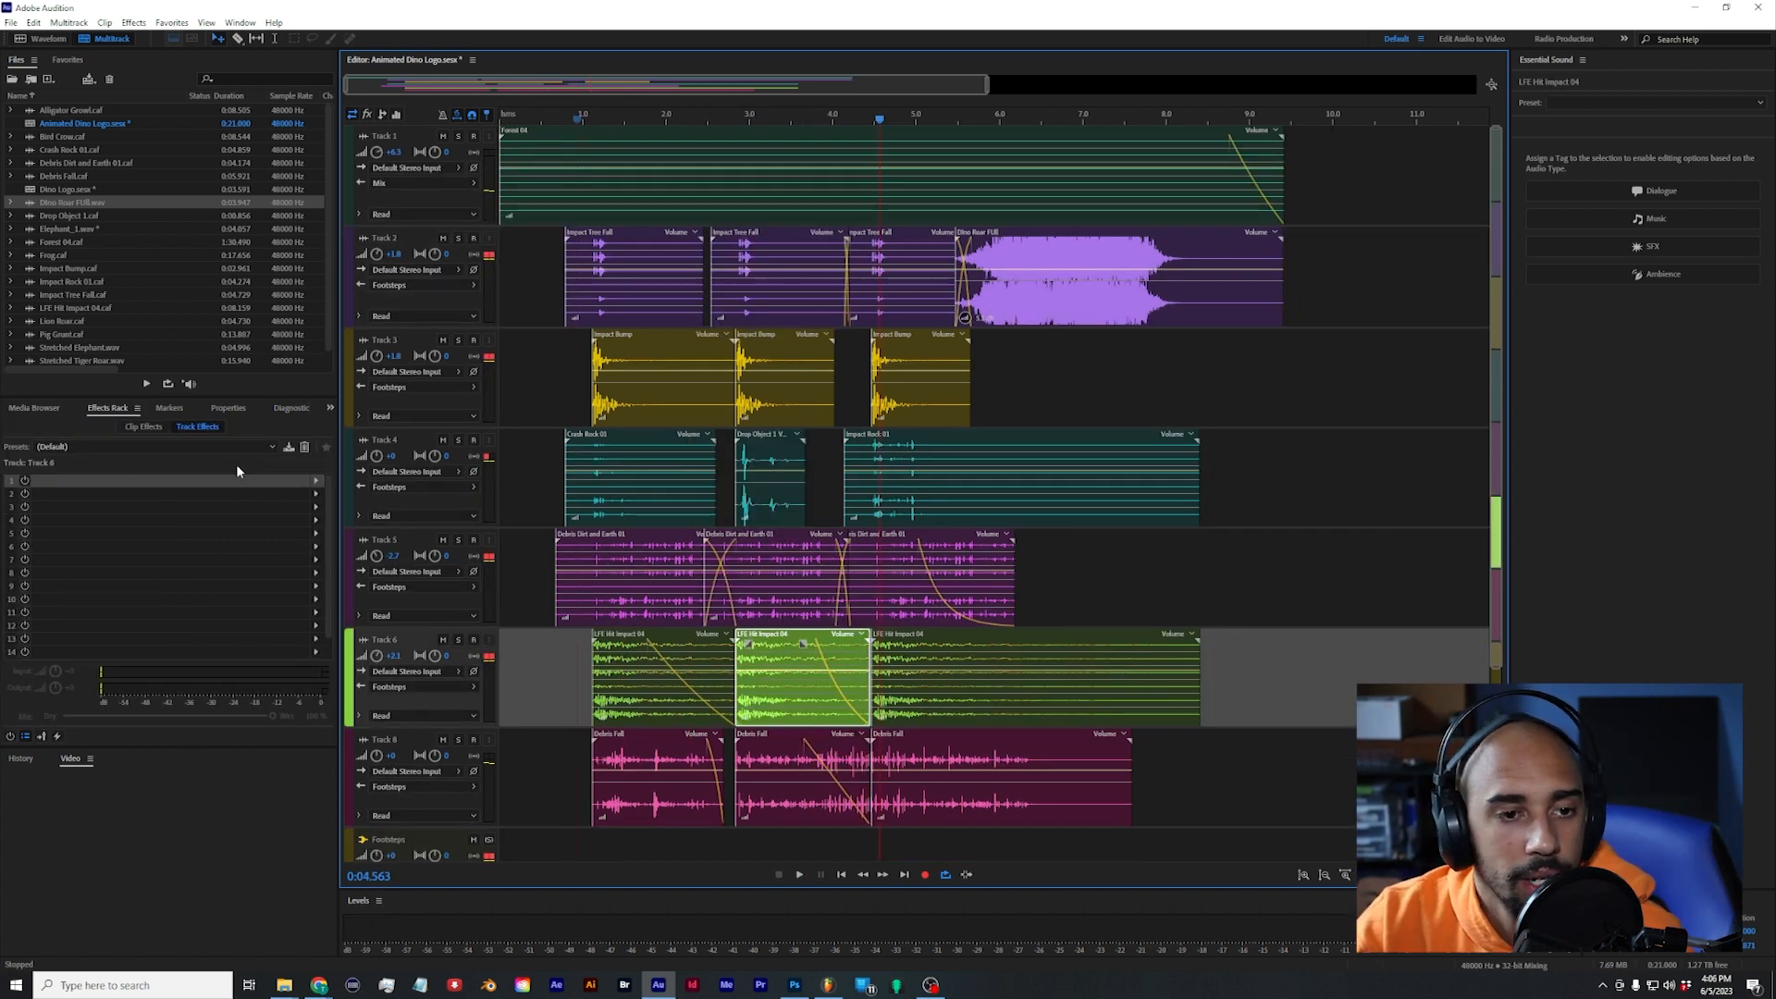
# Step: Add a Pitch Shifter clip effect at -4 semitones to the second LFE Hit Impact 04 clip on Track 6
pyautogui.click(143, 426)
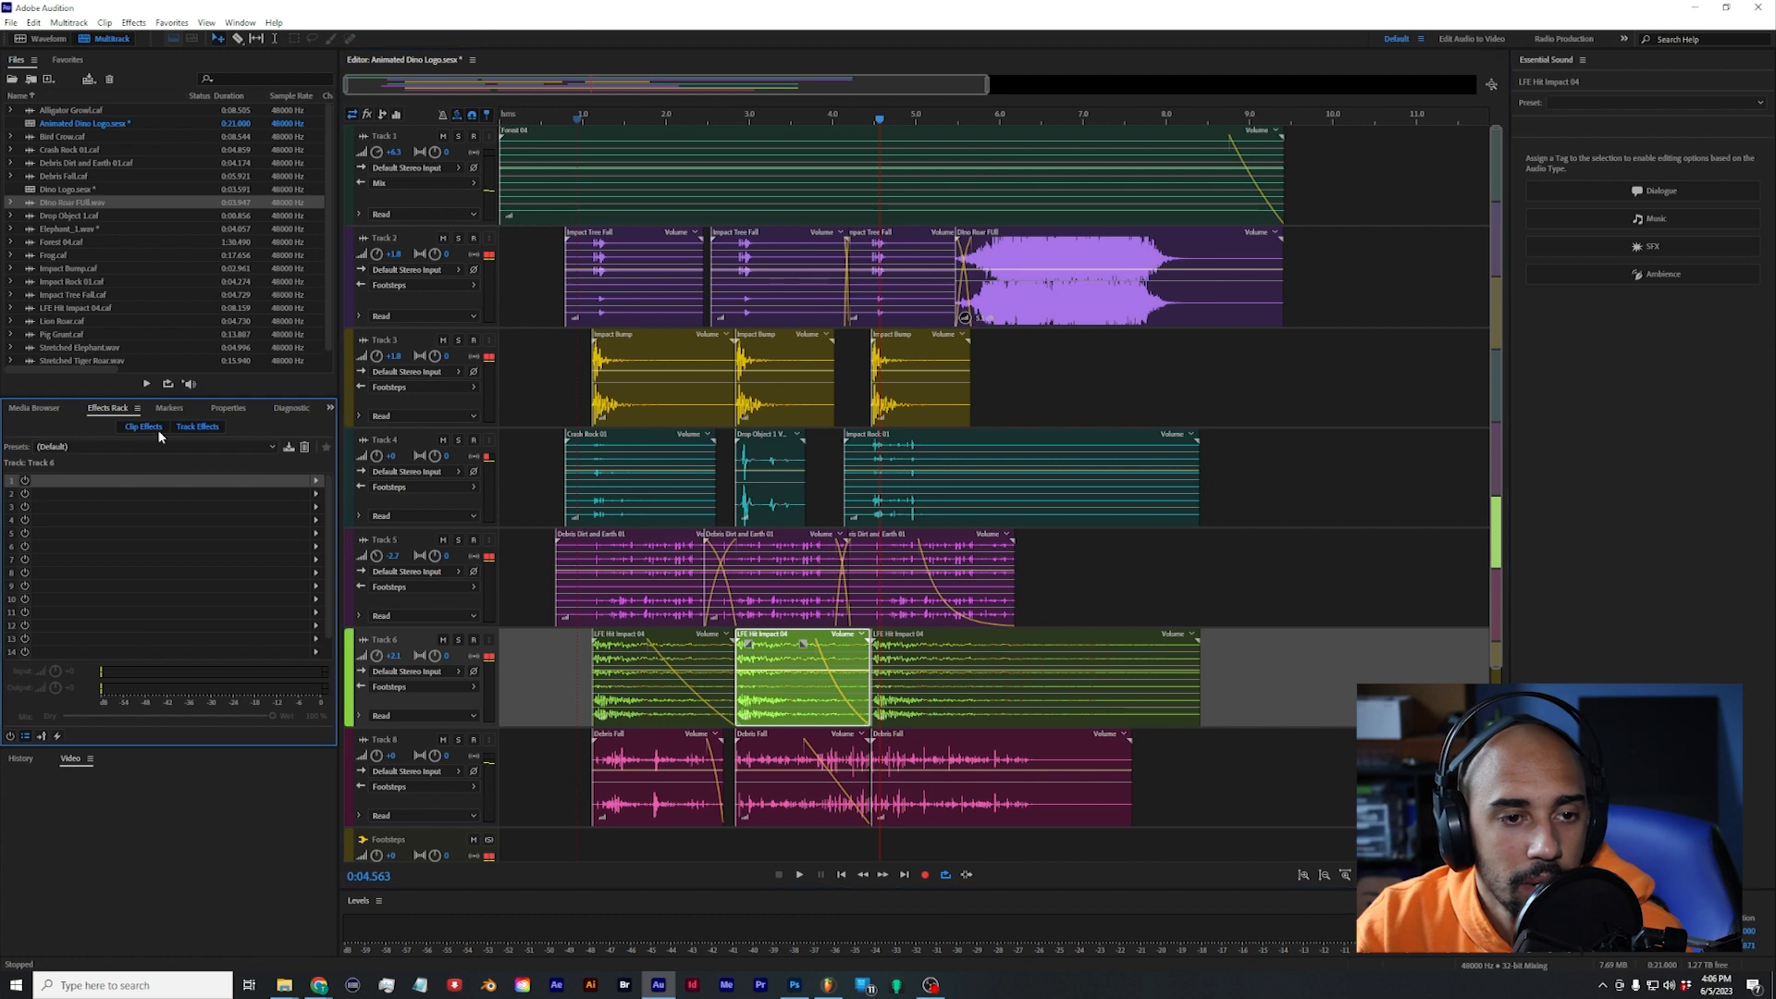
pyautogui.click(316, 481)
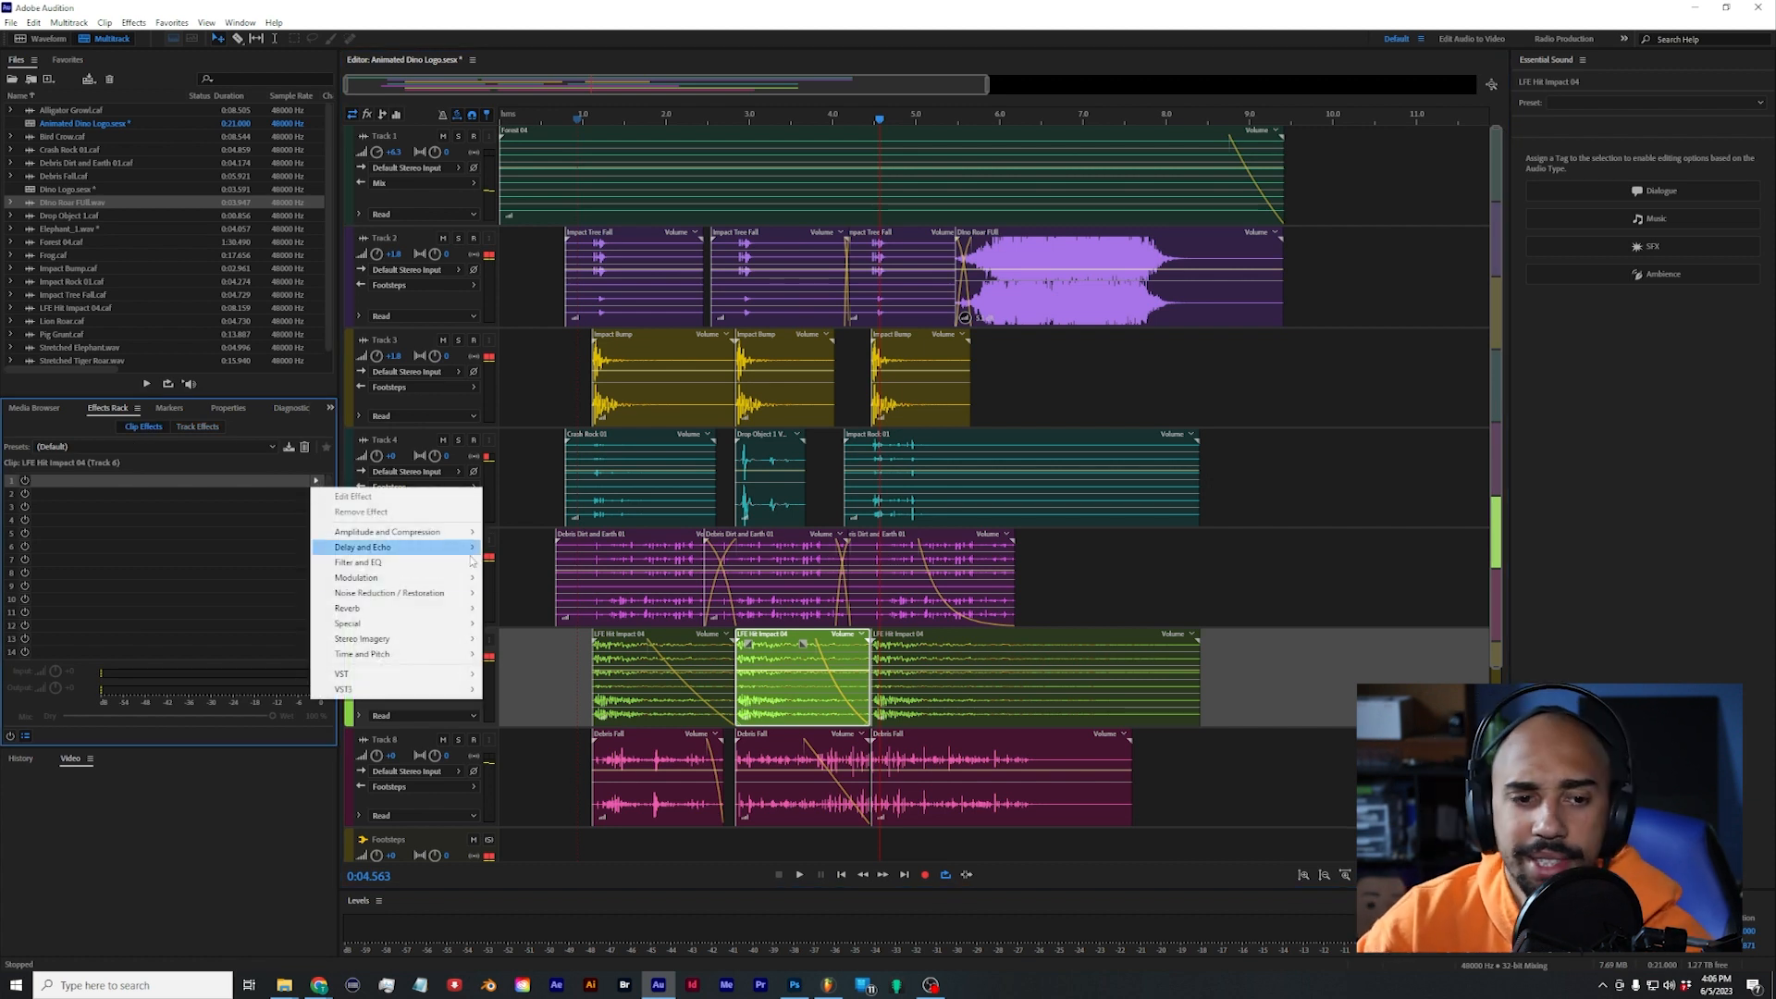
pyautogui.moveTo(428, 595)
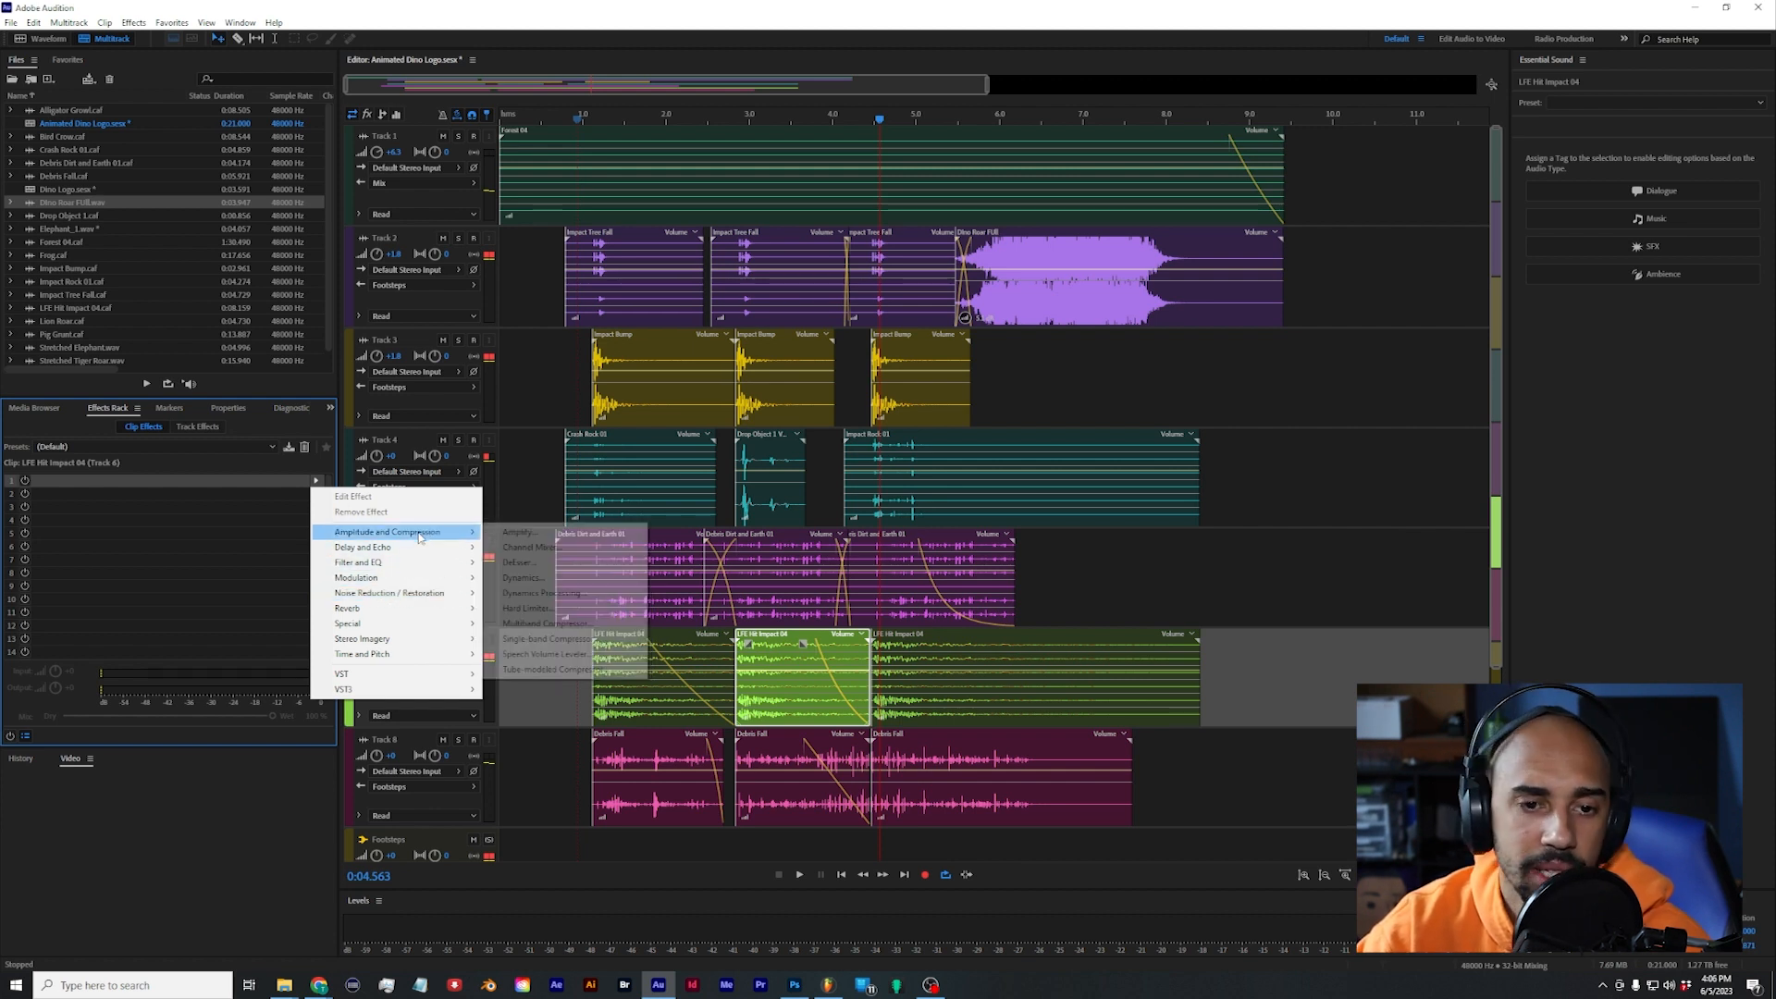
pyautogui.moveTo(429, 659)
pyautogui.click(528, 668)
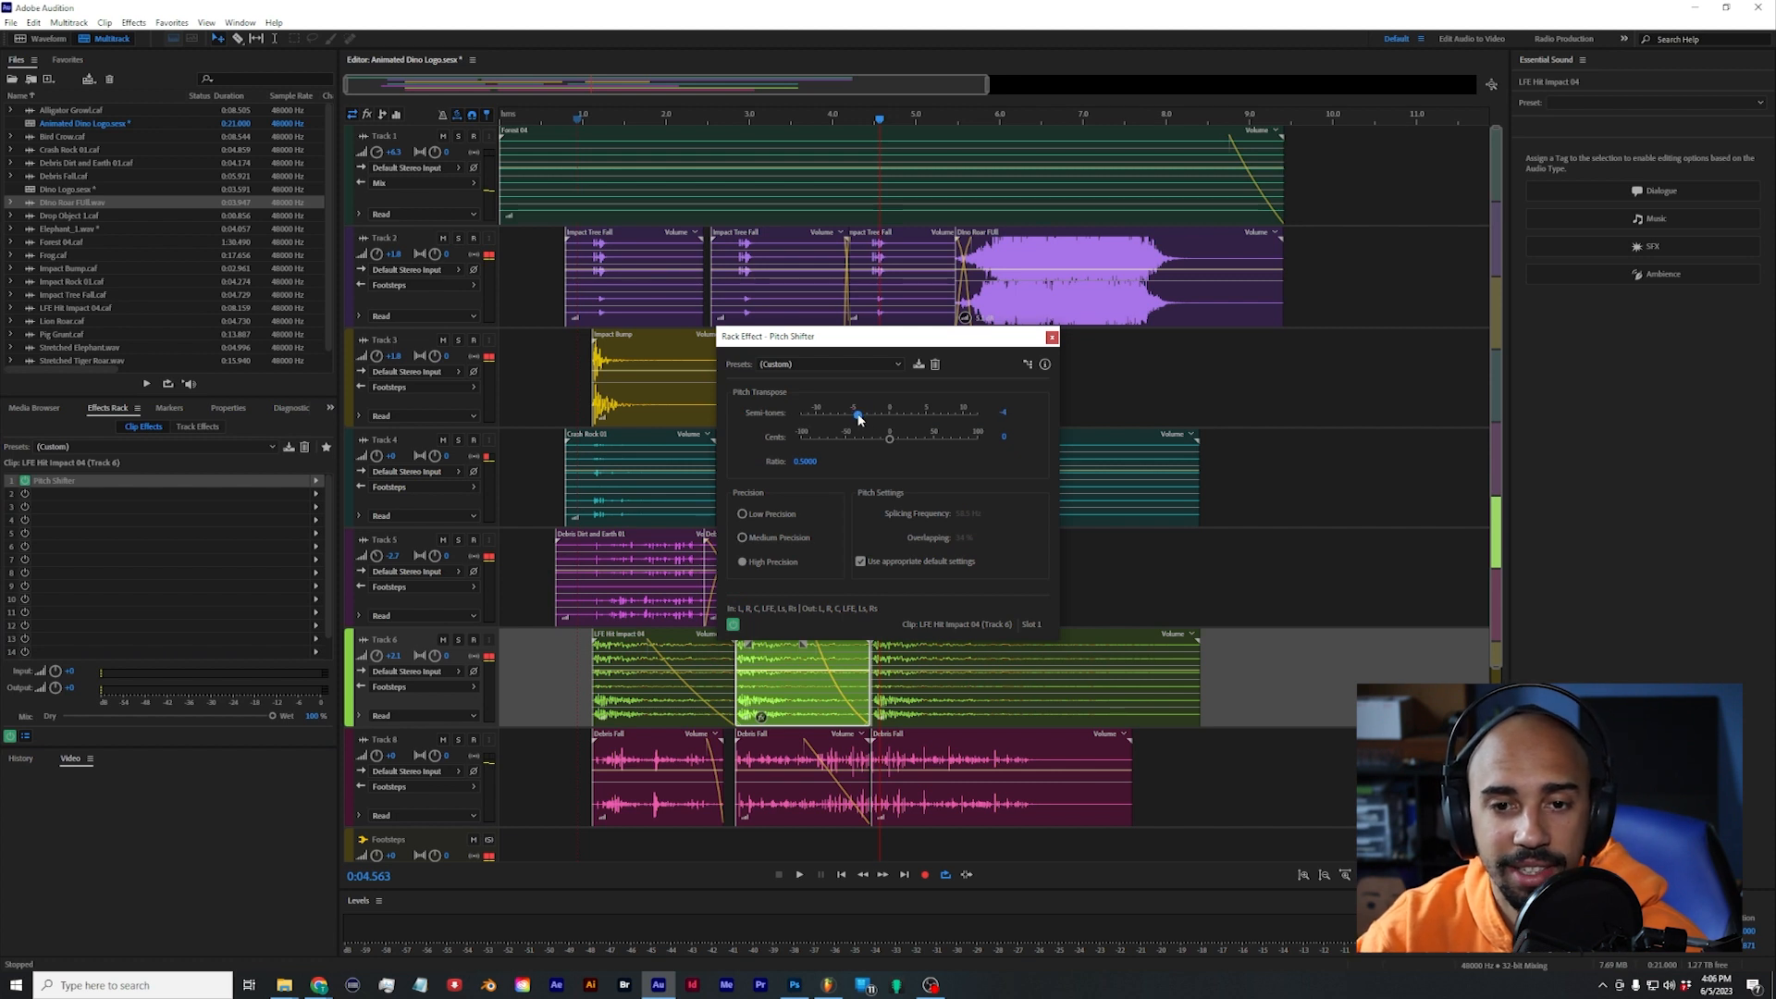
pyautogui.click(1052, 336)
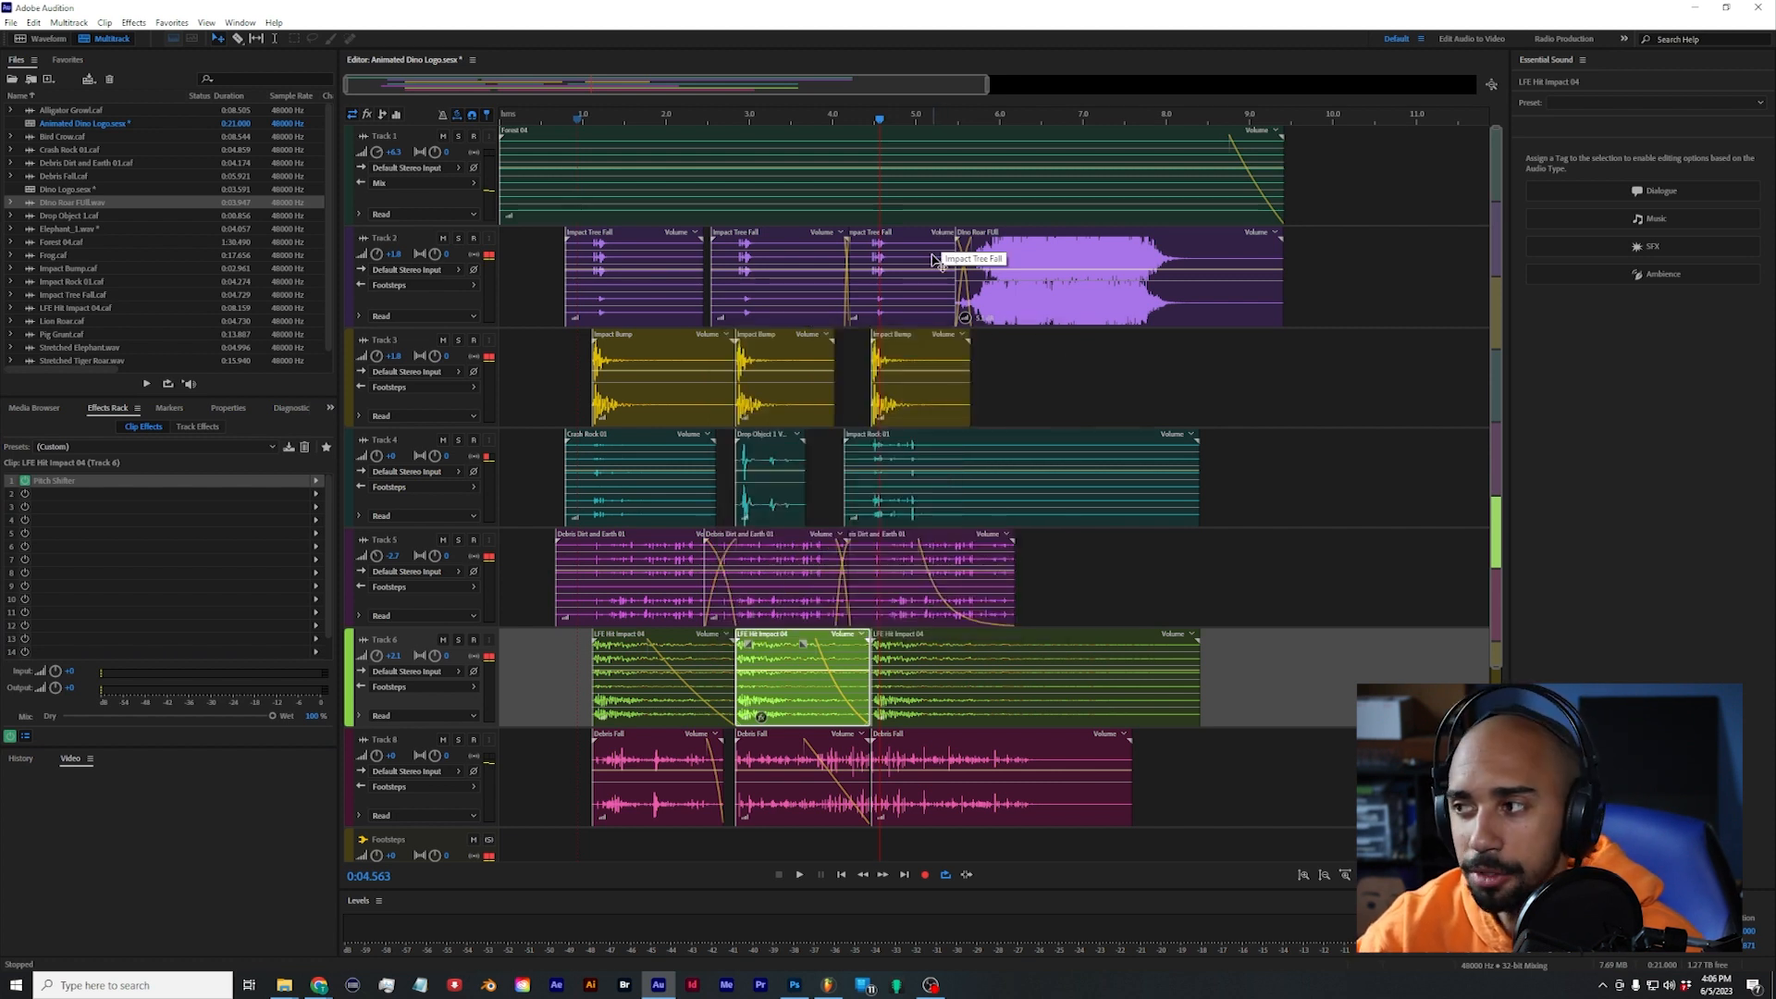
# Step: Play the footsteps from near the start and add a Pitch Shifter at -2 semitones to the third LFE Hit Impact 04 clip
pyautogui.click(558, 113)
pyautogui.press('space')
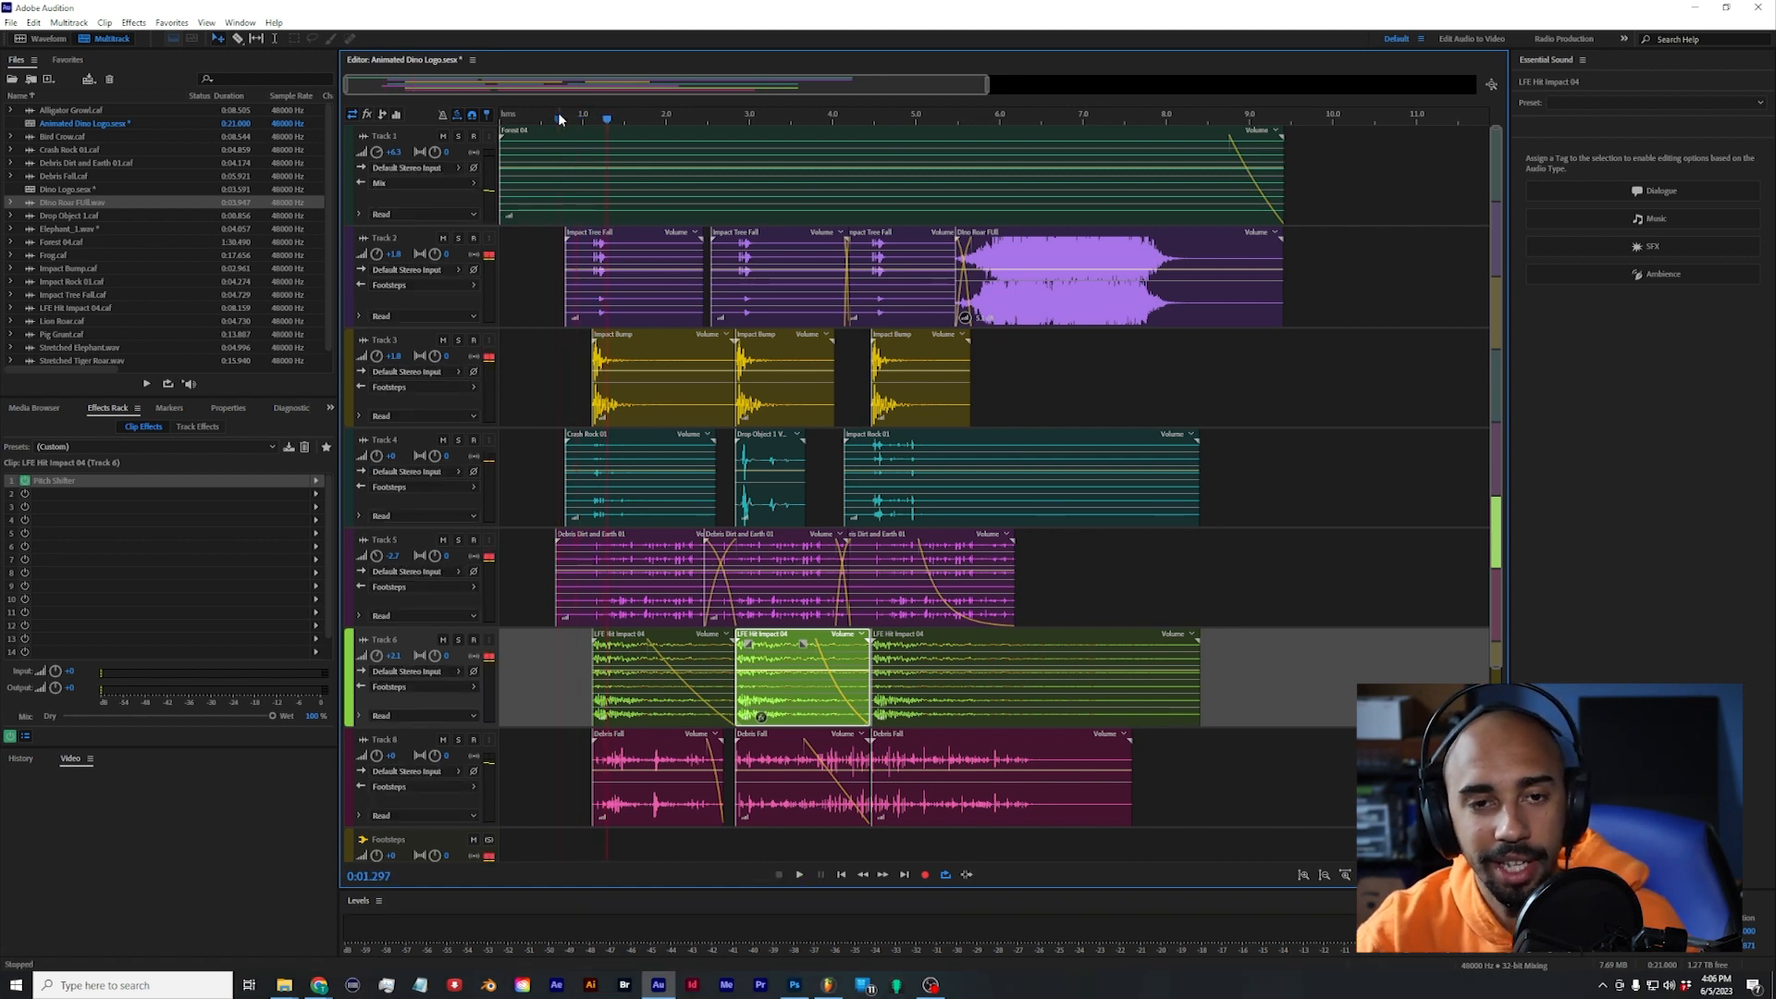
pyautogui.press('space')
pyautogui.click(541, 117)
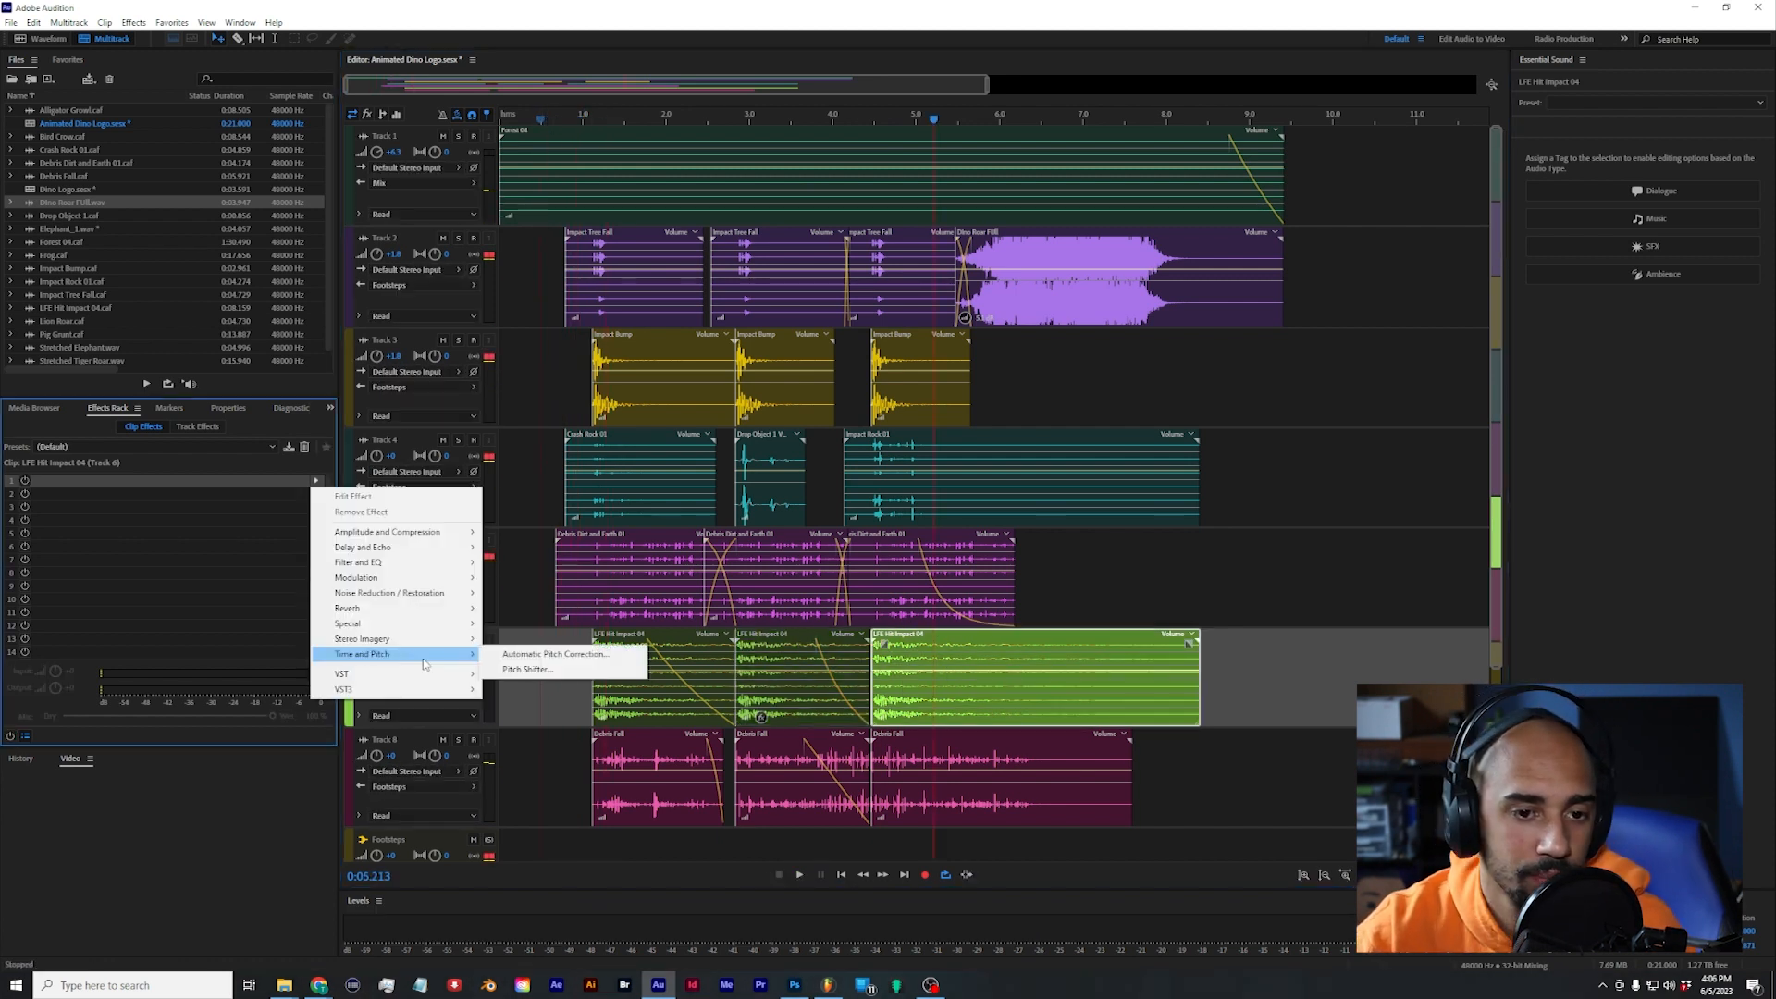
pyautogui.click(526, 668)
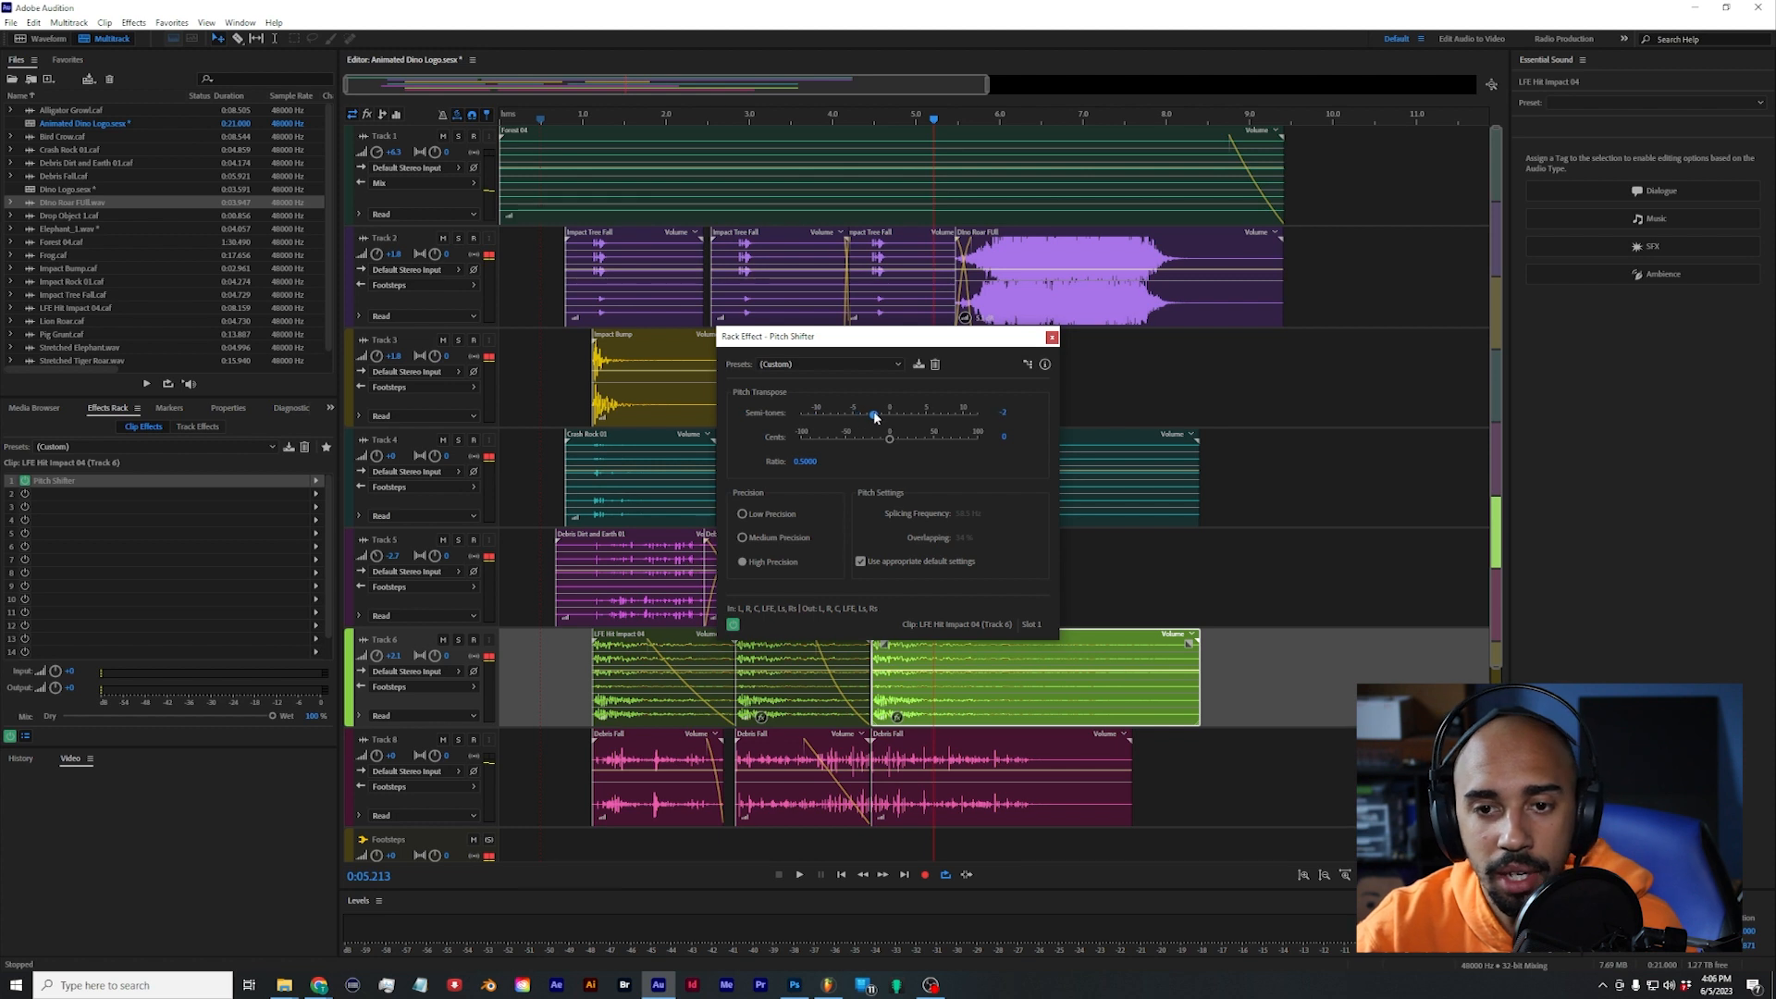
pyautogui.click(1052, 336)
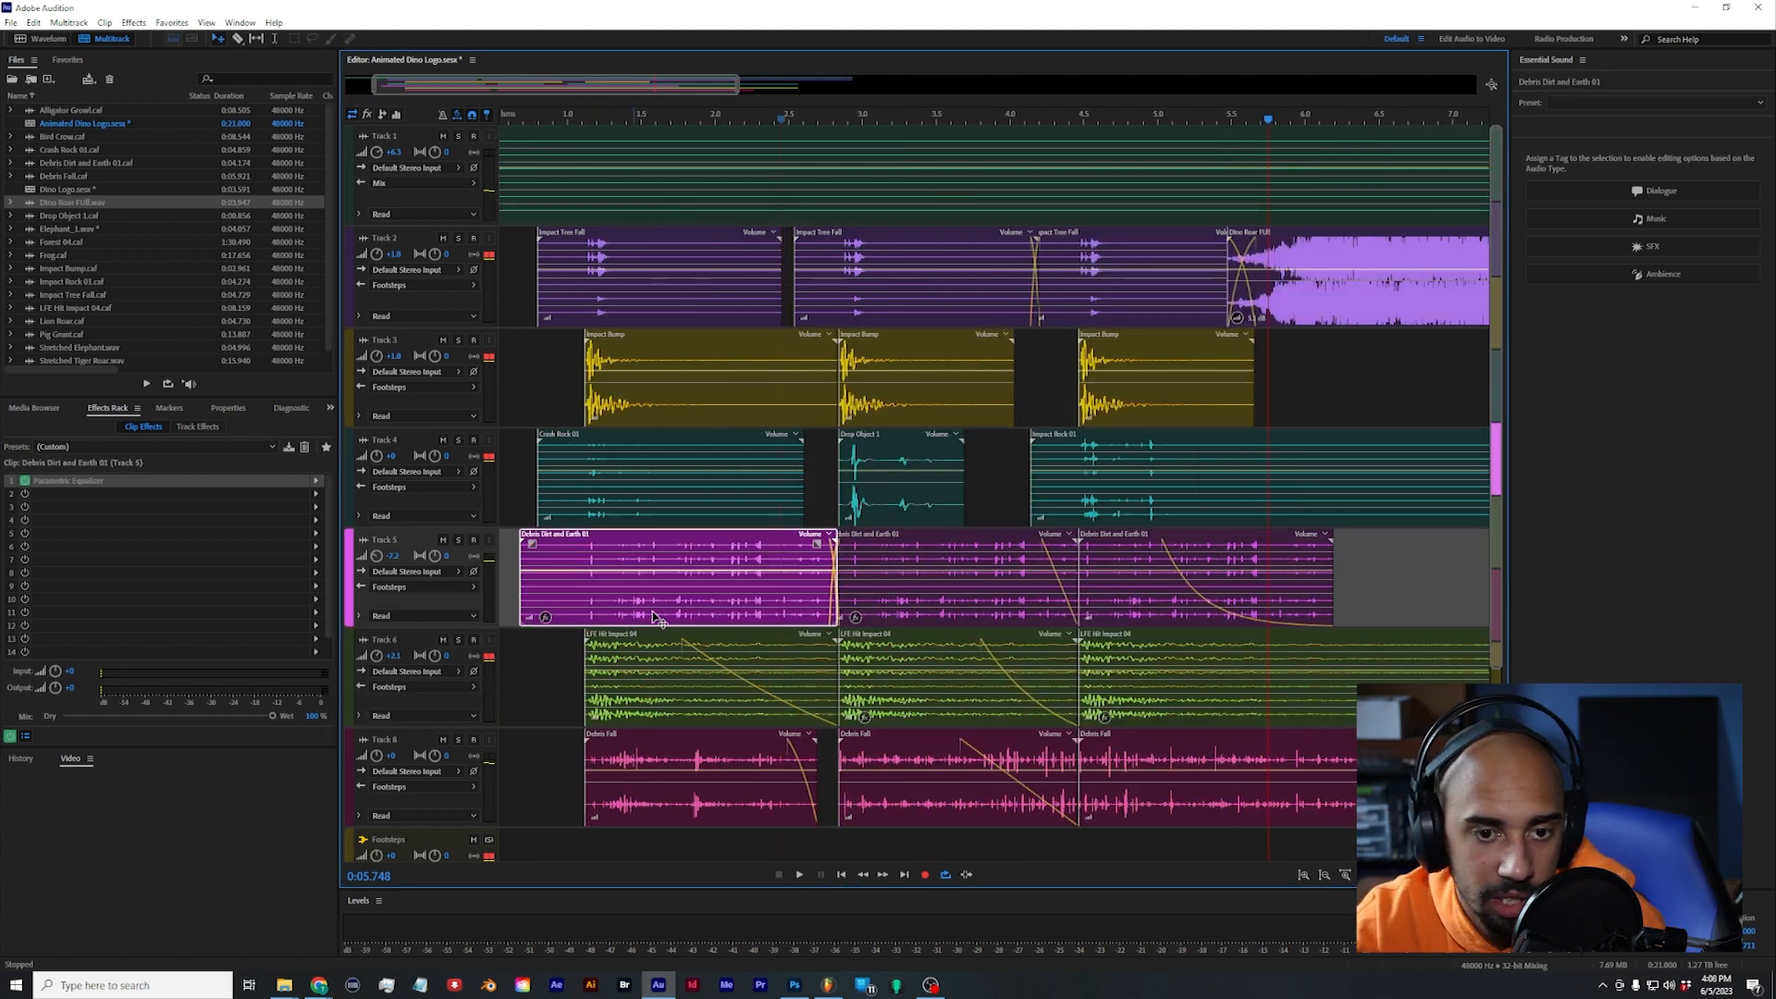
# Step: Raise the first Debris Dirt and Earth 01 clip's gain on Track 5 to 6.9 dB and play from about 0.9 s
pyautogui.moveTo(529, 622); pyautogui.dragTo(536, 618)
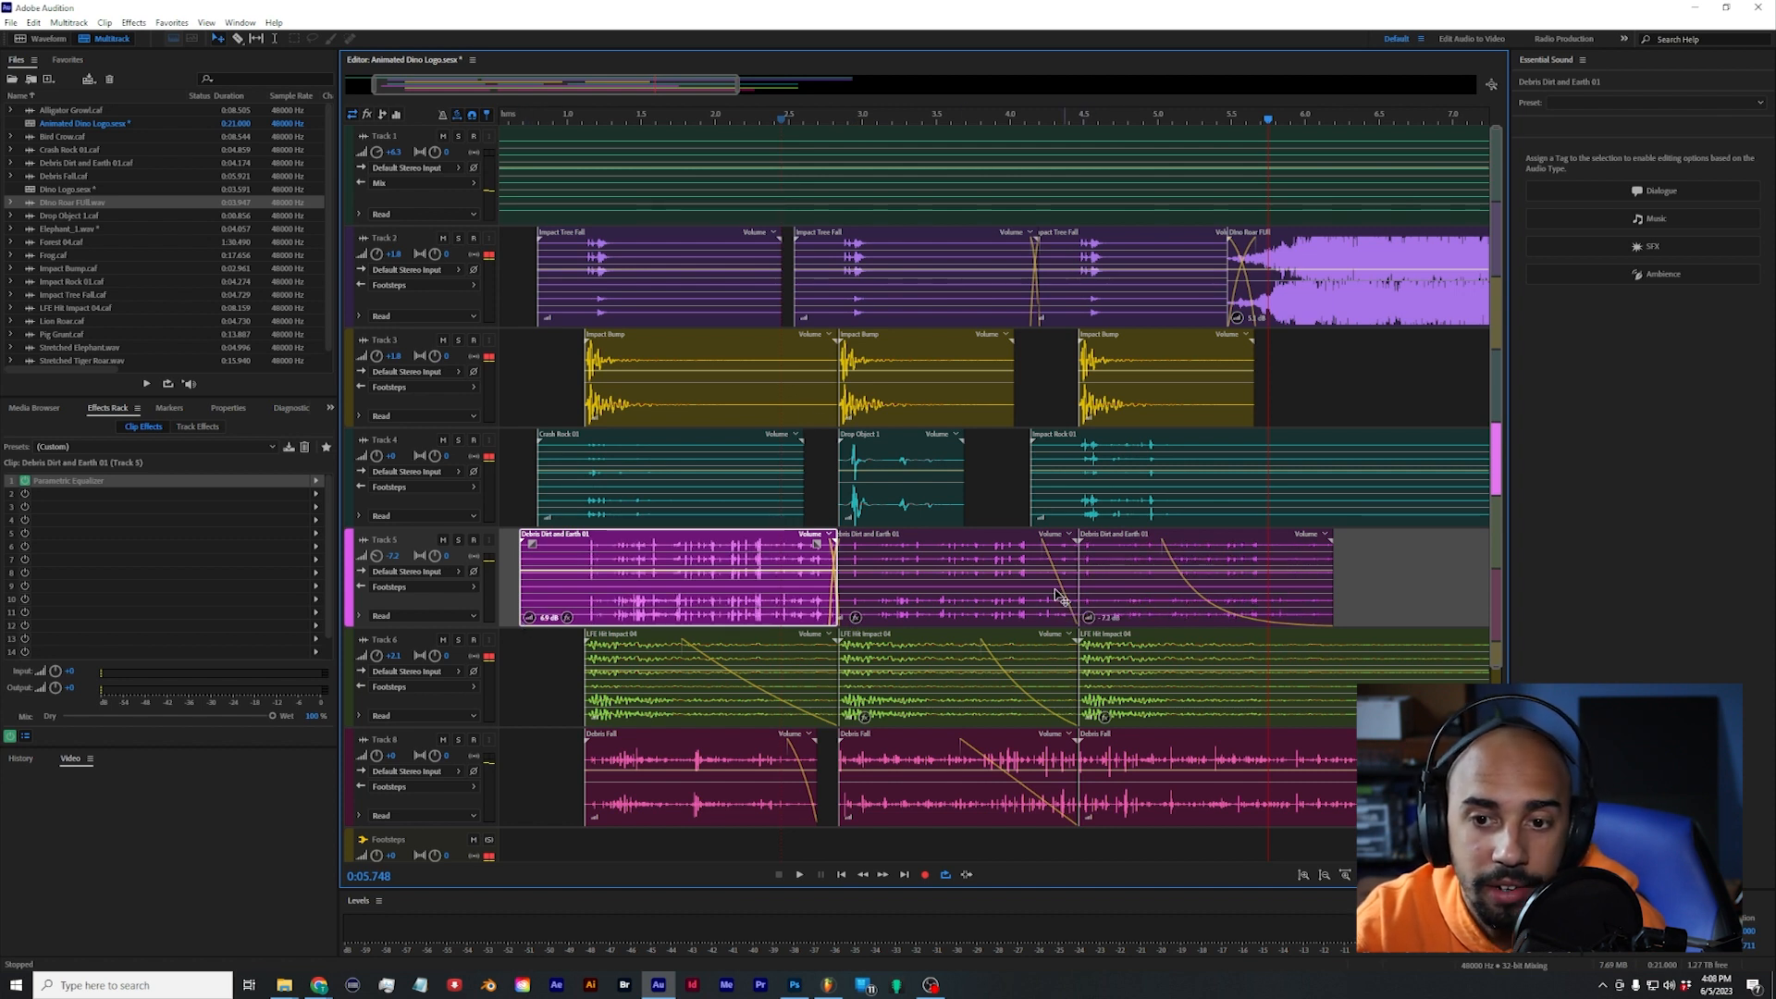
pyautogui.click(557, 178)
pyautogui.press('space')
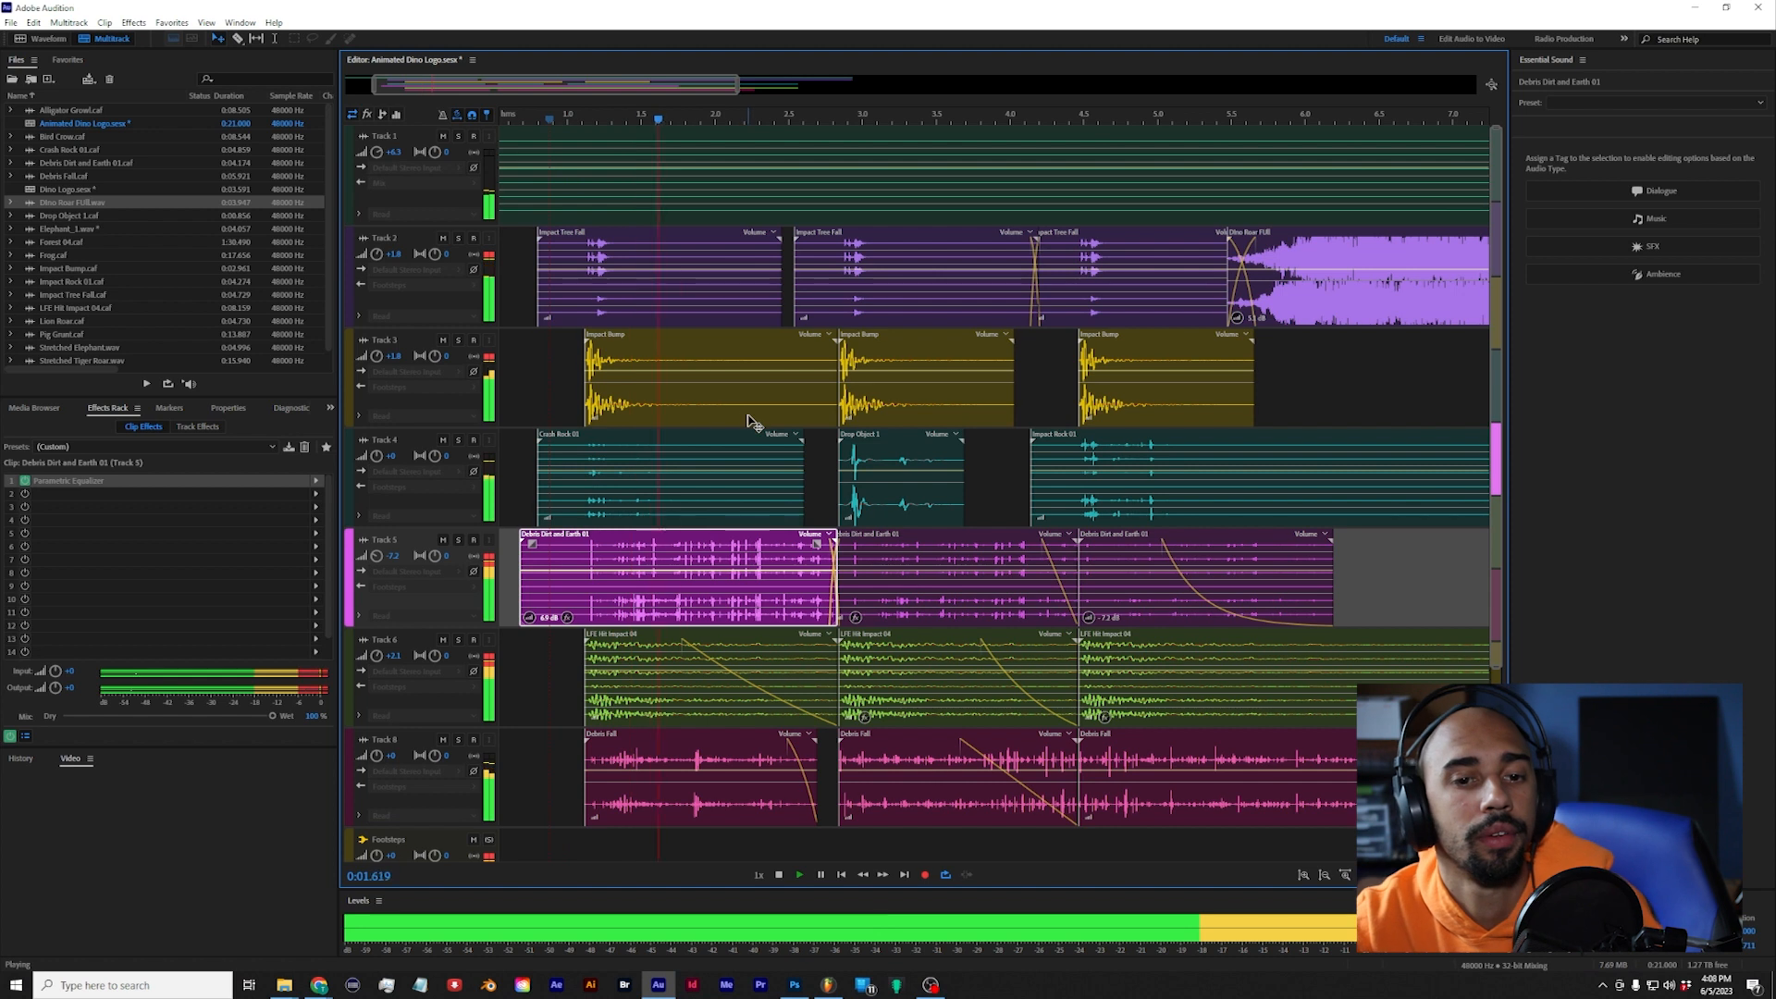
# Step: Stop playback, undo the last gain change on Track 5, and lower the first Debris Dirt and Earth 01 clip's gain
pyautogui.press('space')
pyautogui.hotkey('ctrl', 'z')
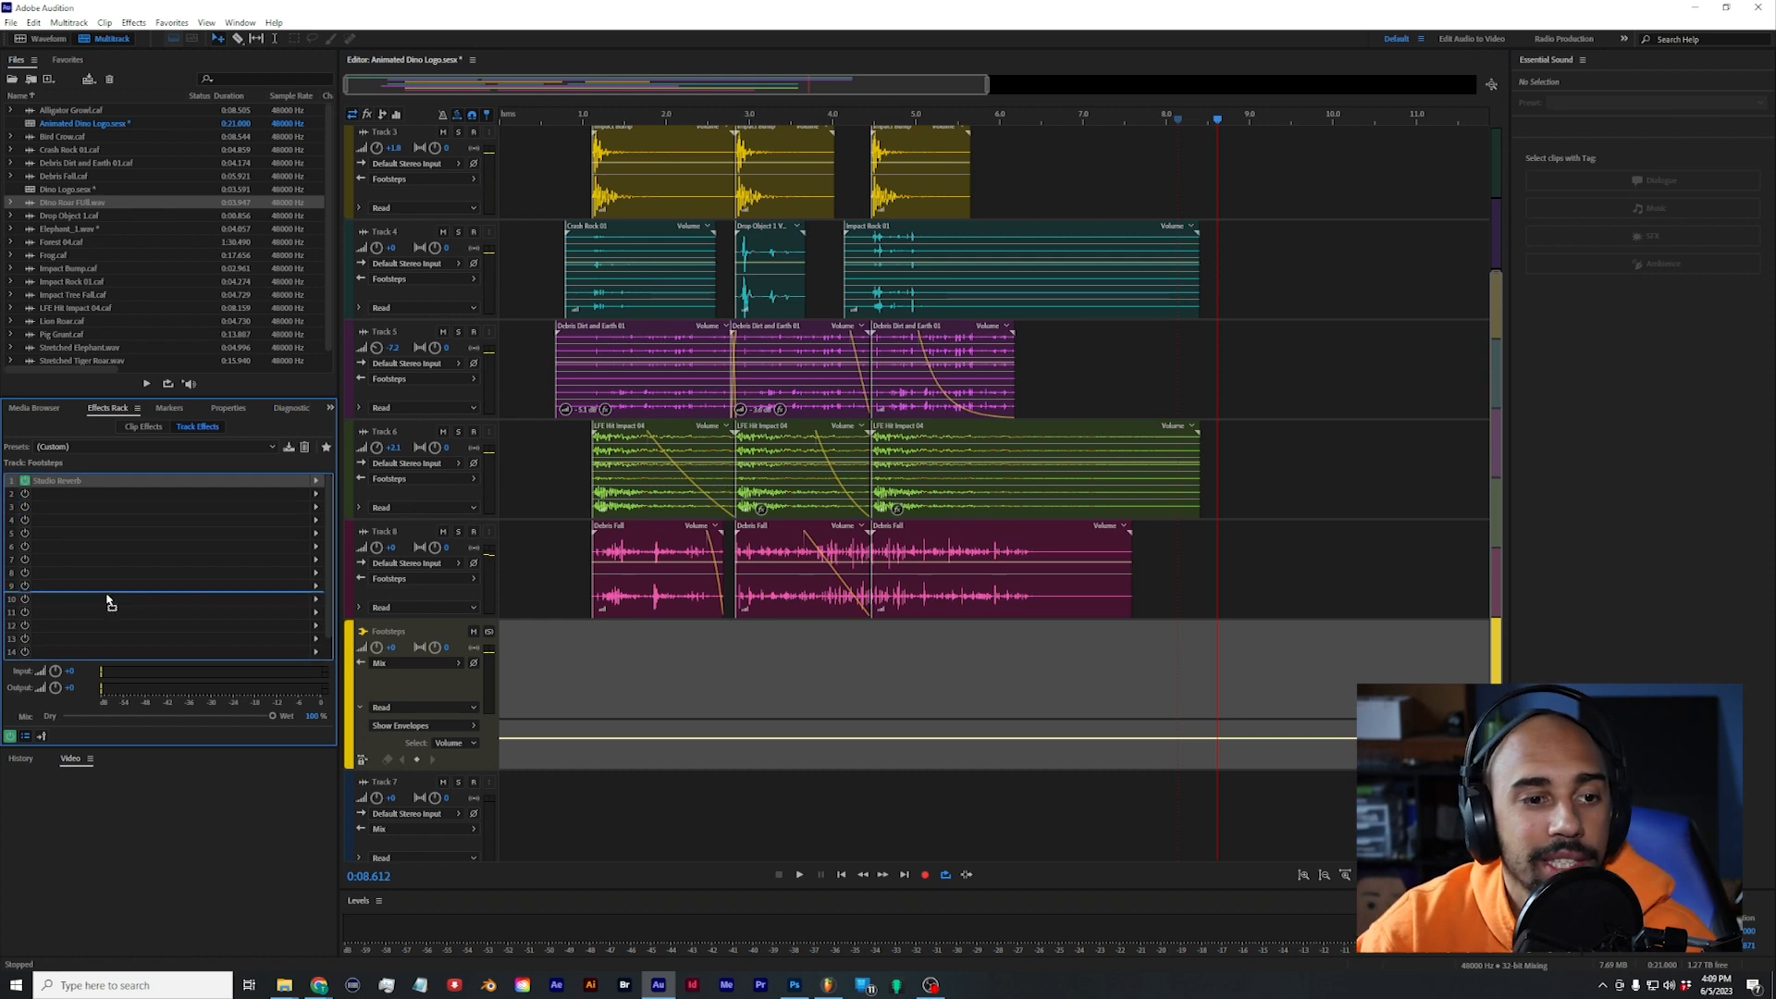
pyautogui.moveTo(108, 601); pyautogui.dragTo(102, 601)
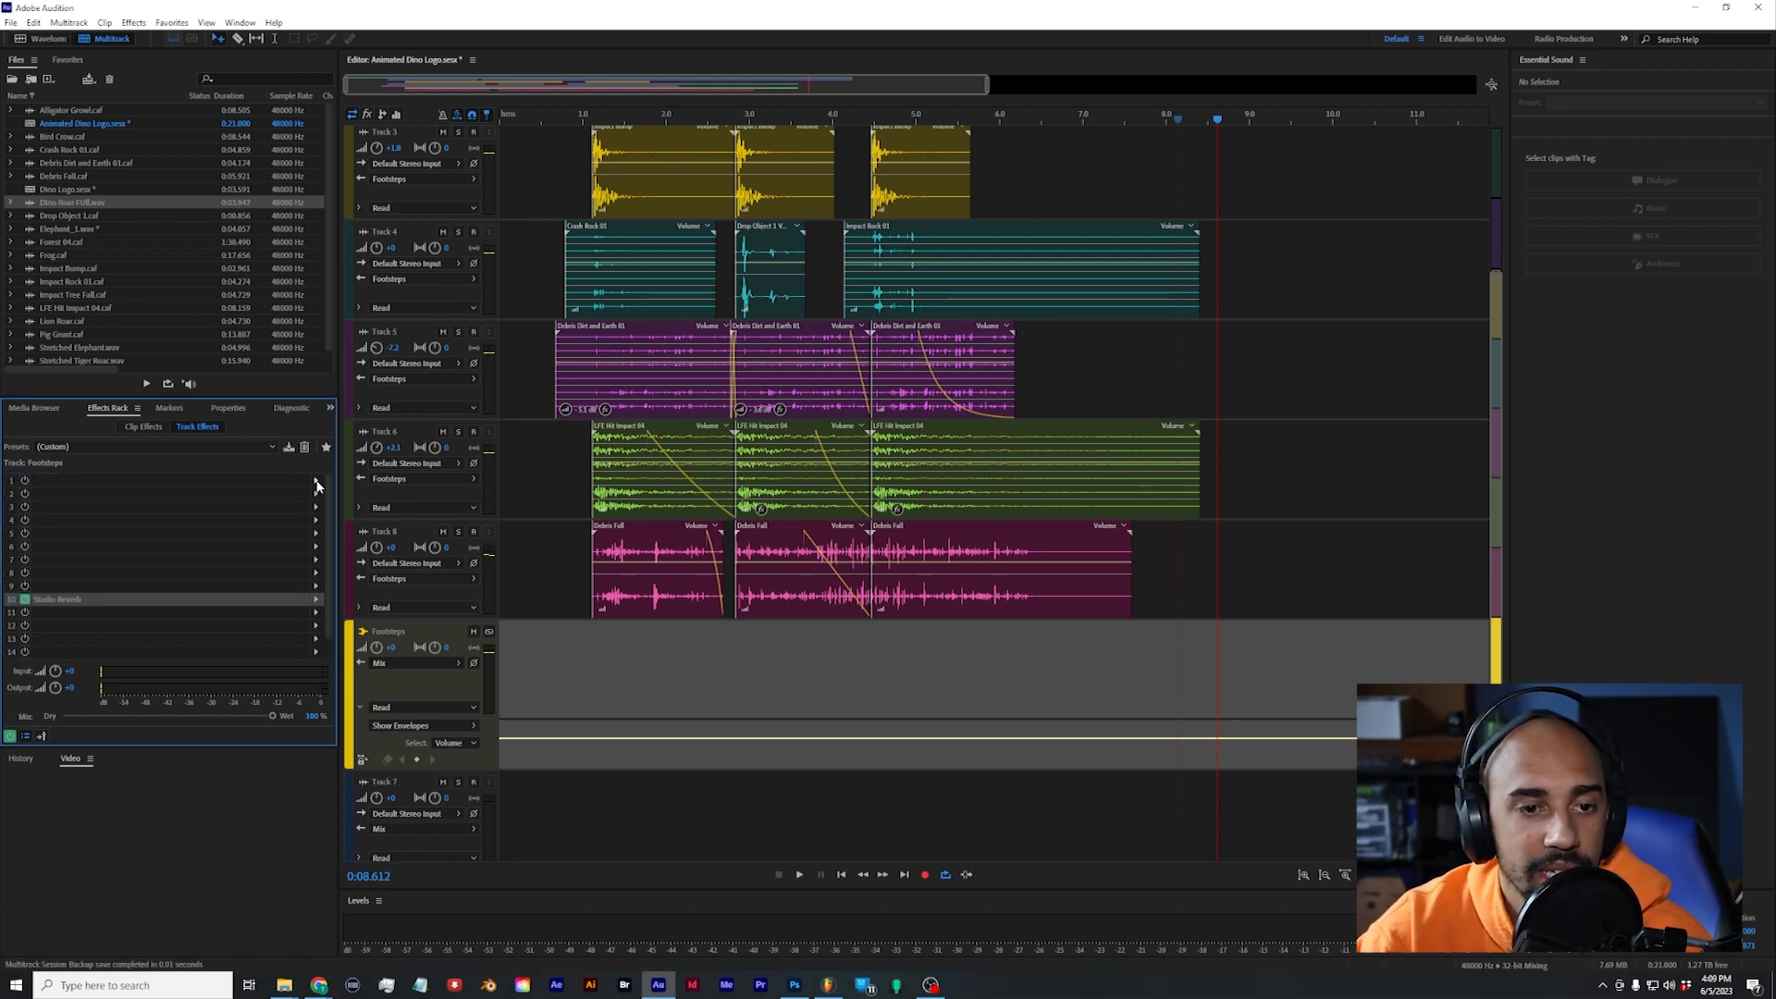
# Step: Add the MEqualizer VST3 effect to the Footsteps bus's first effect slot and pull its high-frequency band down for a low-pass filter
pyautogui.click(315, 482)
pyautogui.moveTo(430, 678)
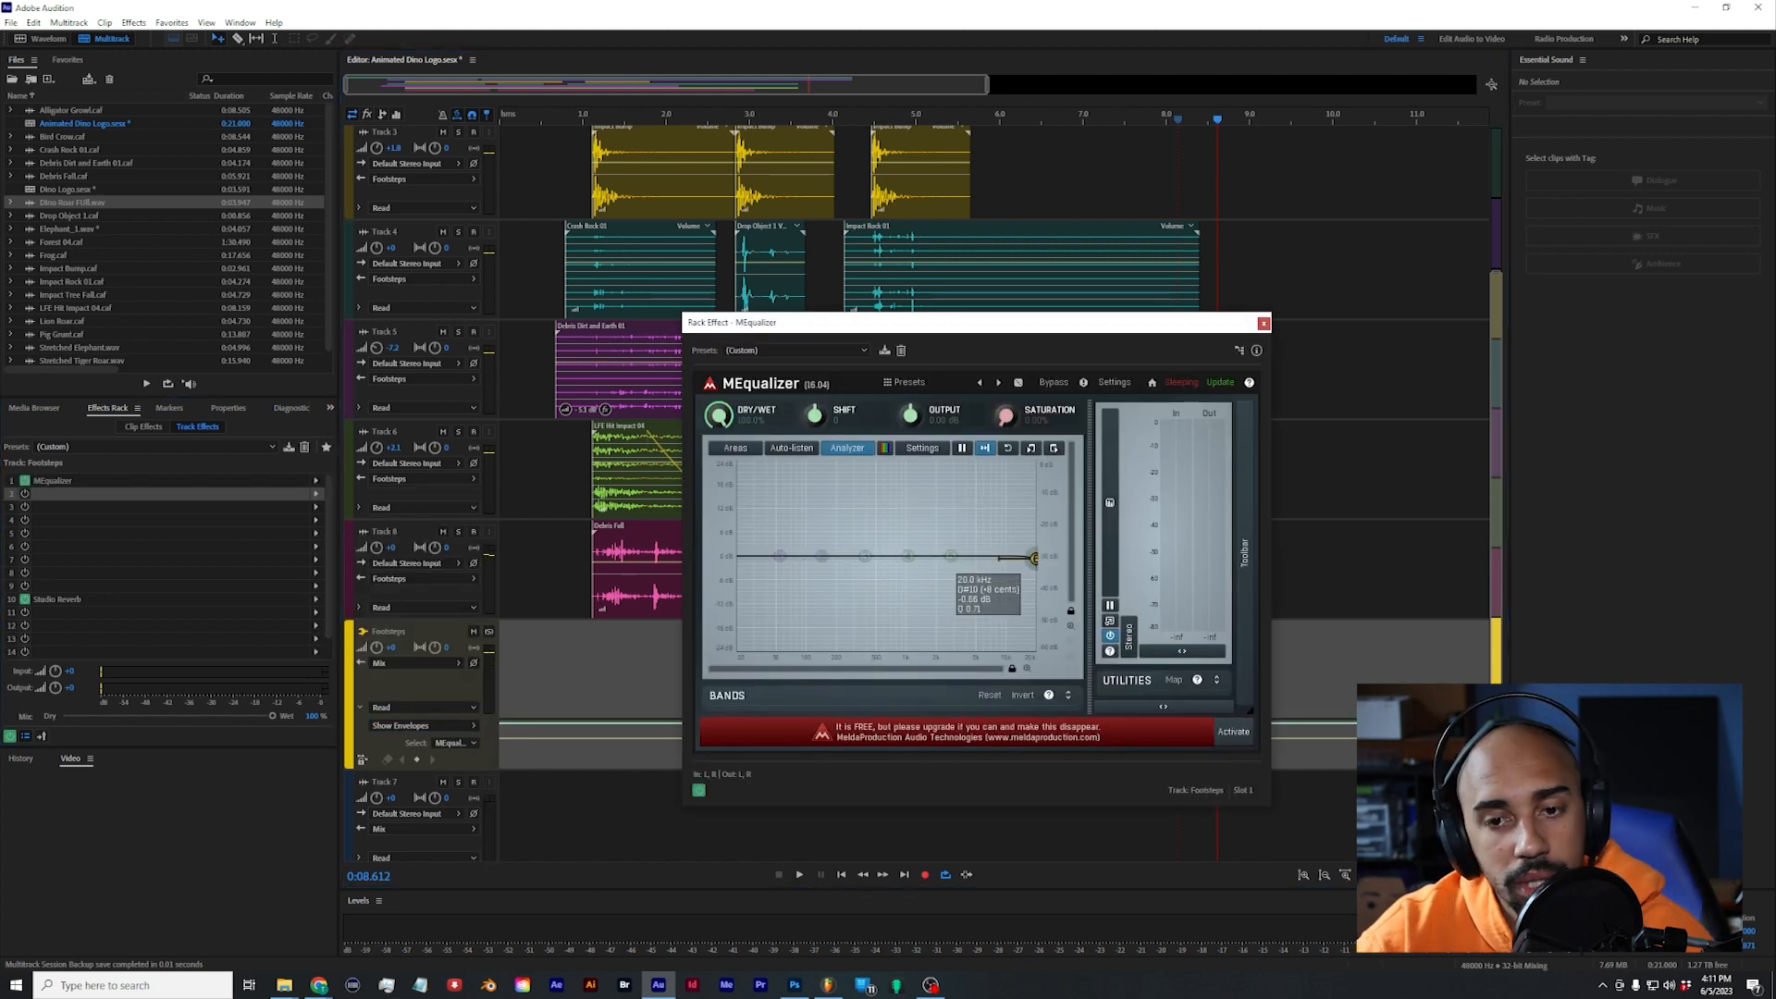
pyautogui.moveTo(1034, 557); pyautogui.dragTo(1034, 647)
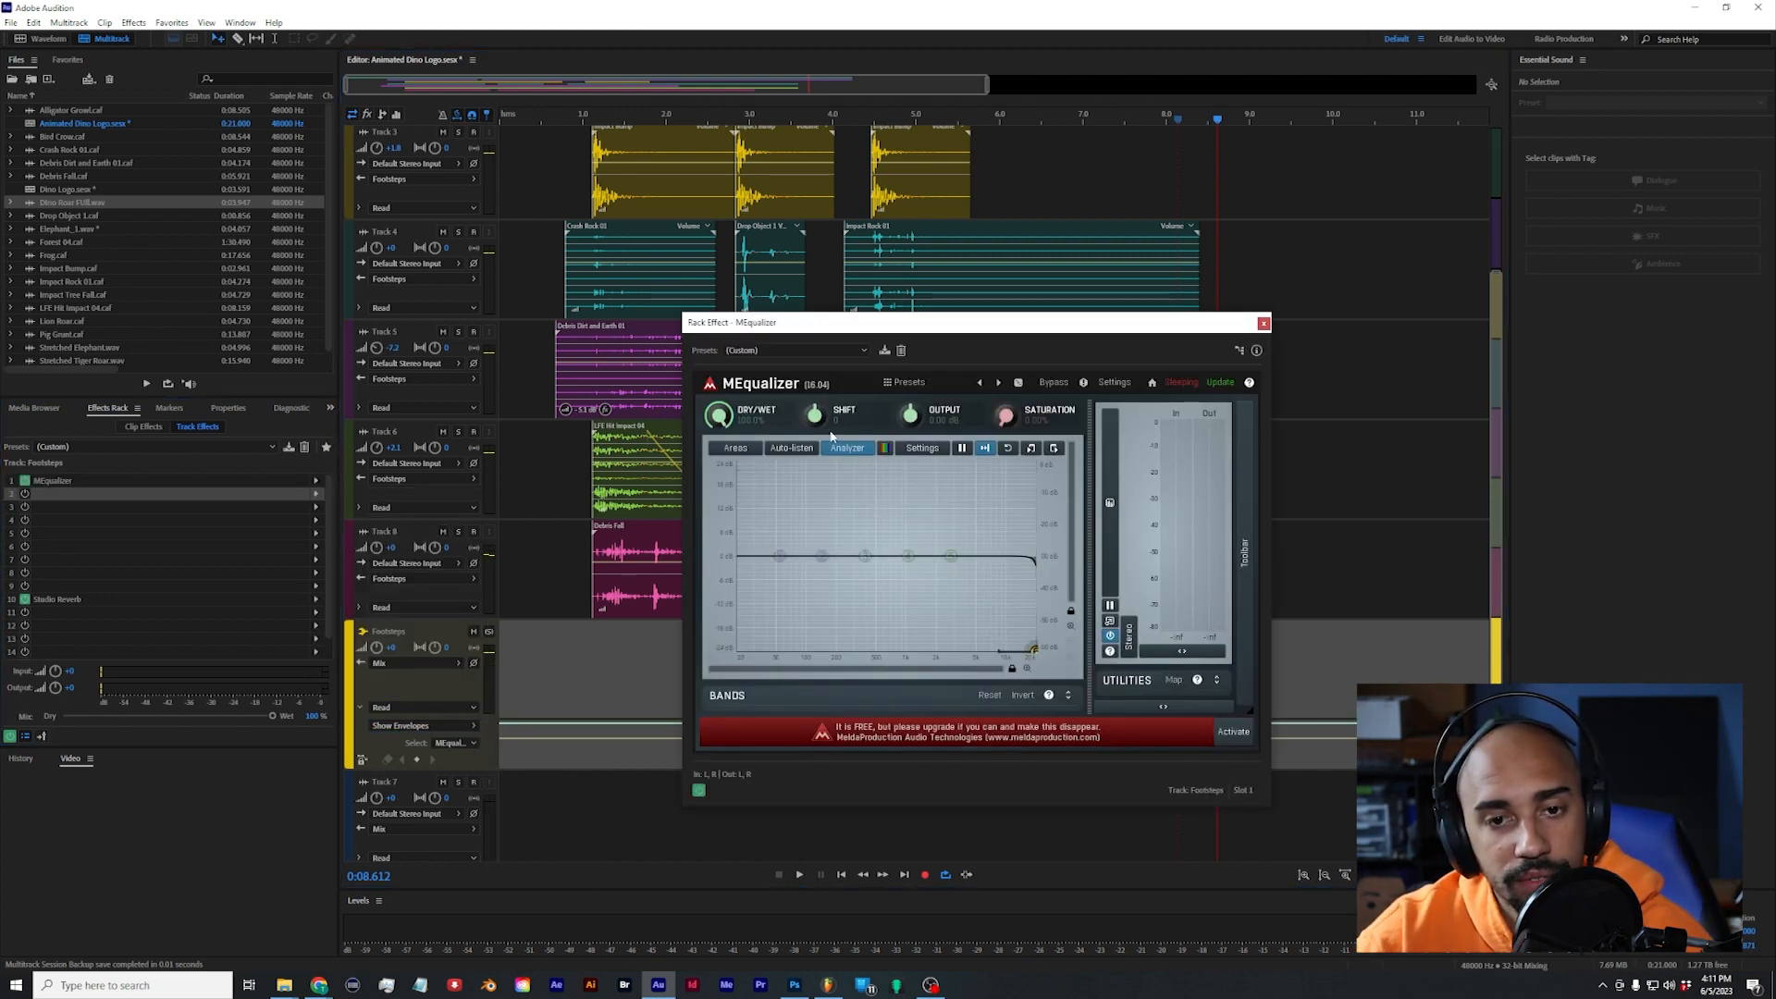
pyautogui.click(779, 351)
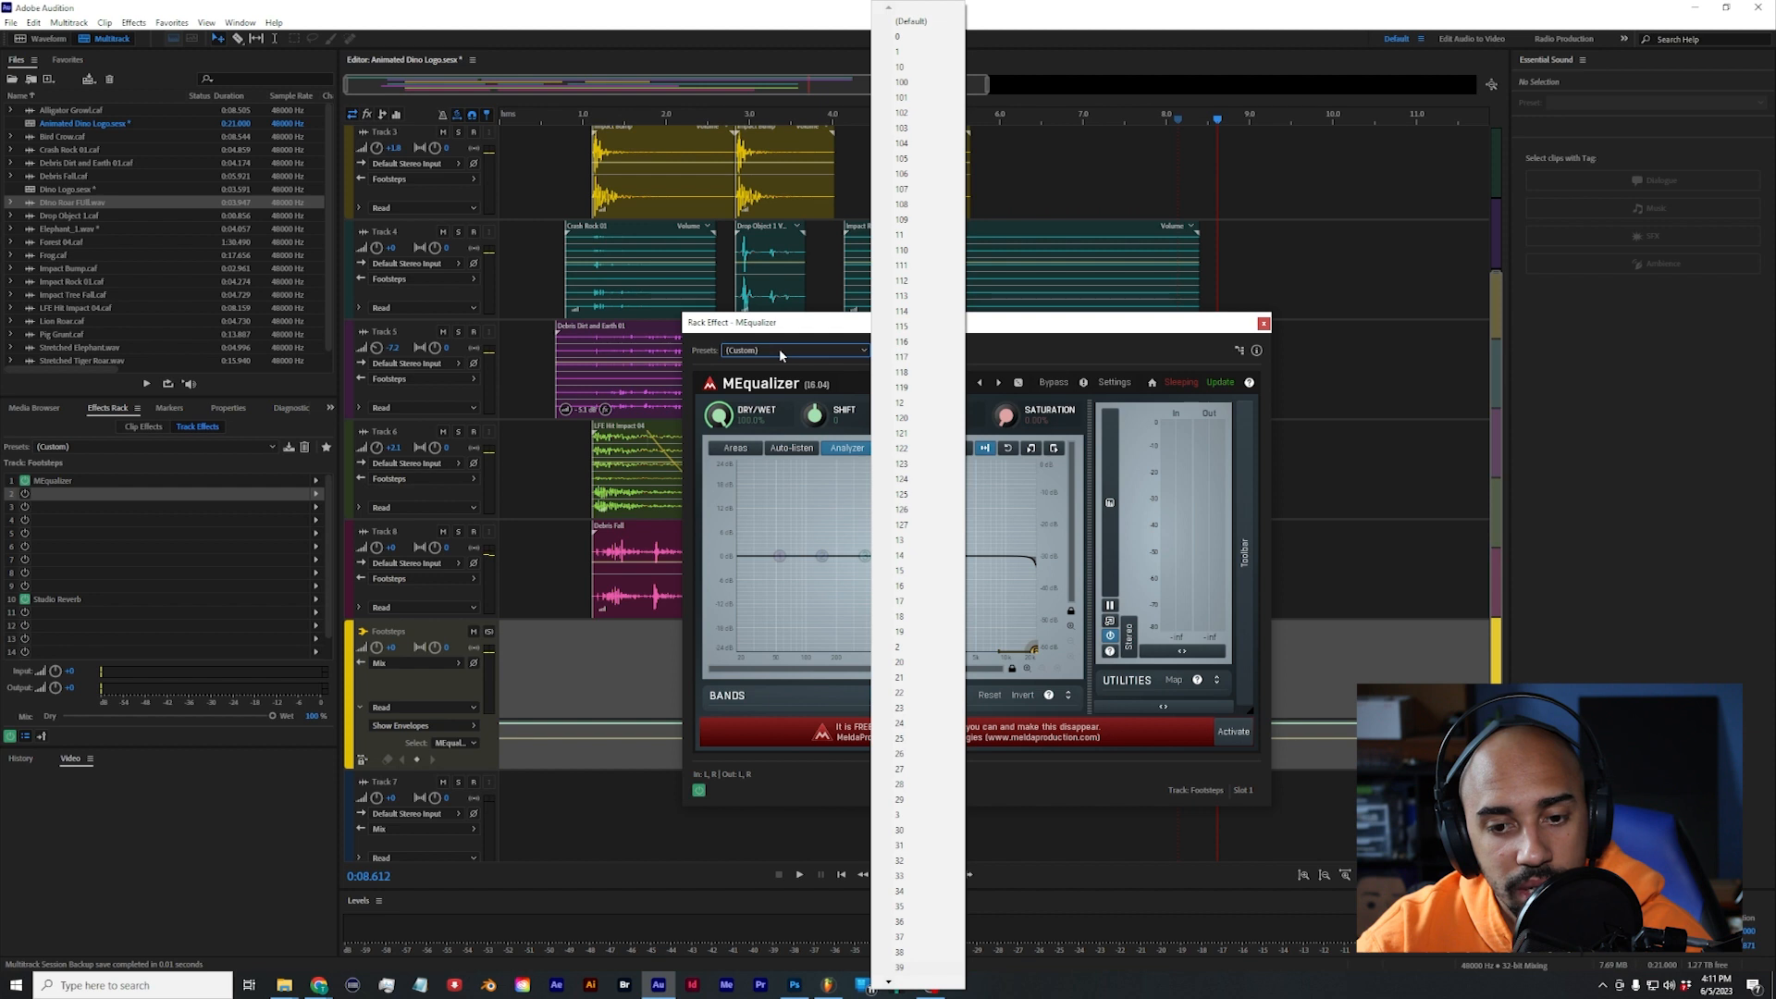
pyautogui.click(794, 355)
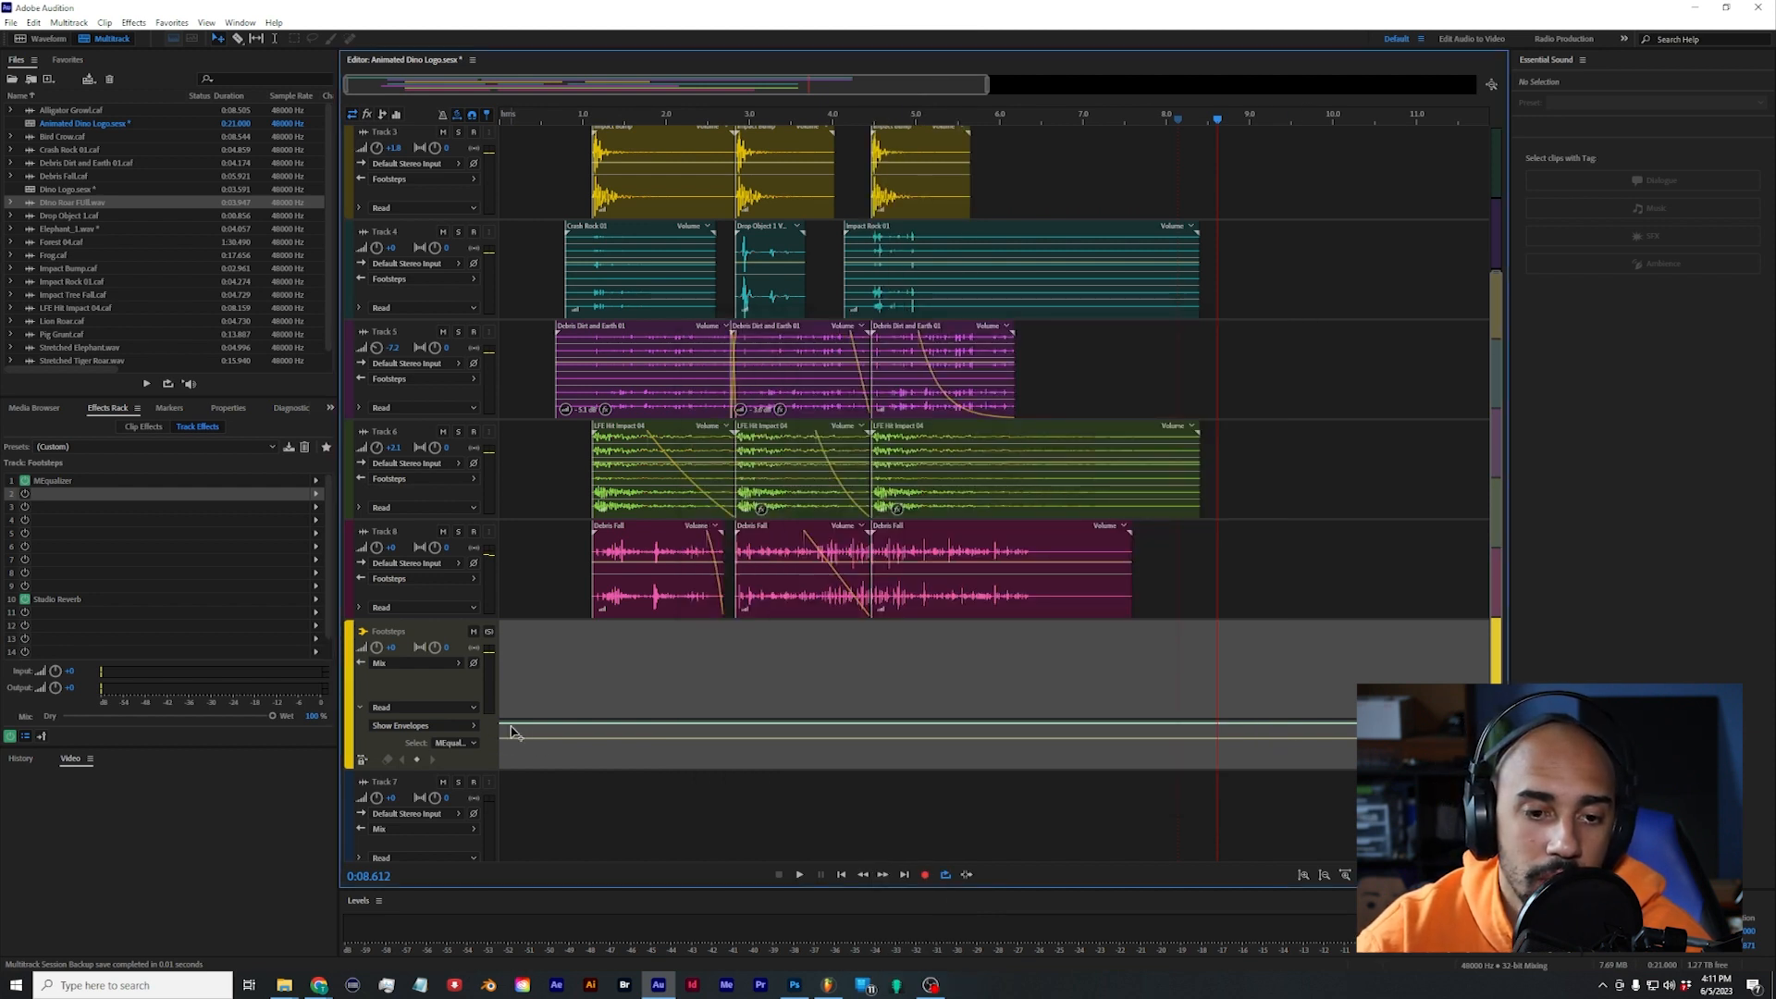
# Step: Shape the Footsteps bus's MEqualizer envelope with keyframes rising from the start to about 4.5 s, and make them hold keyframes
pyautogui.moveTo(508, 730); pyautogui.dragTo(866, 680)
pyautogui.rightClick(869, 685)
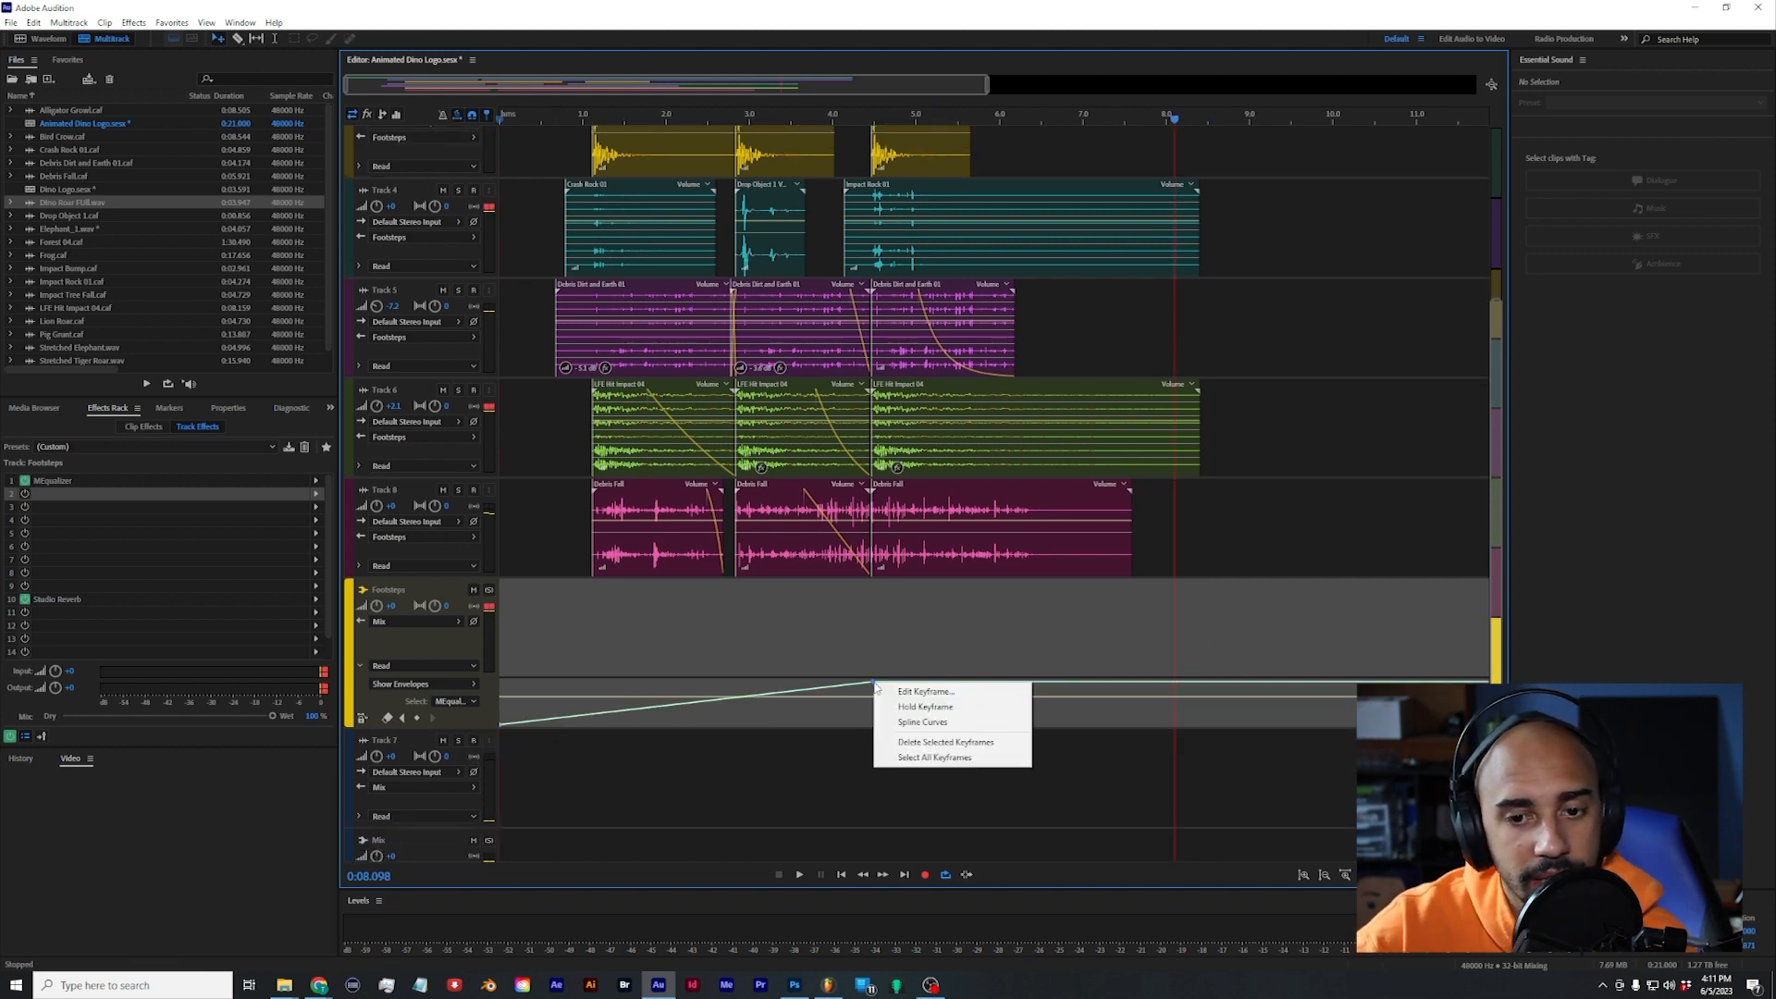
pyautogui.click(925, 705)
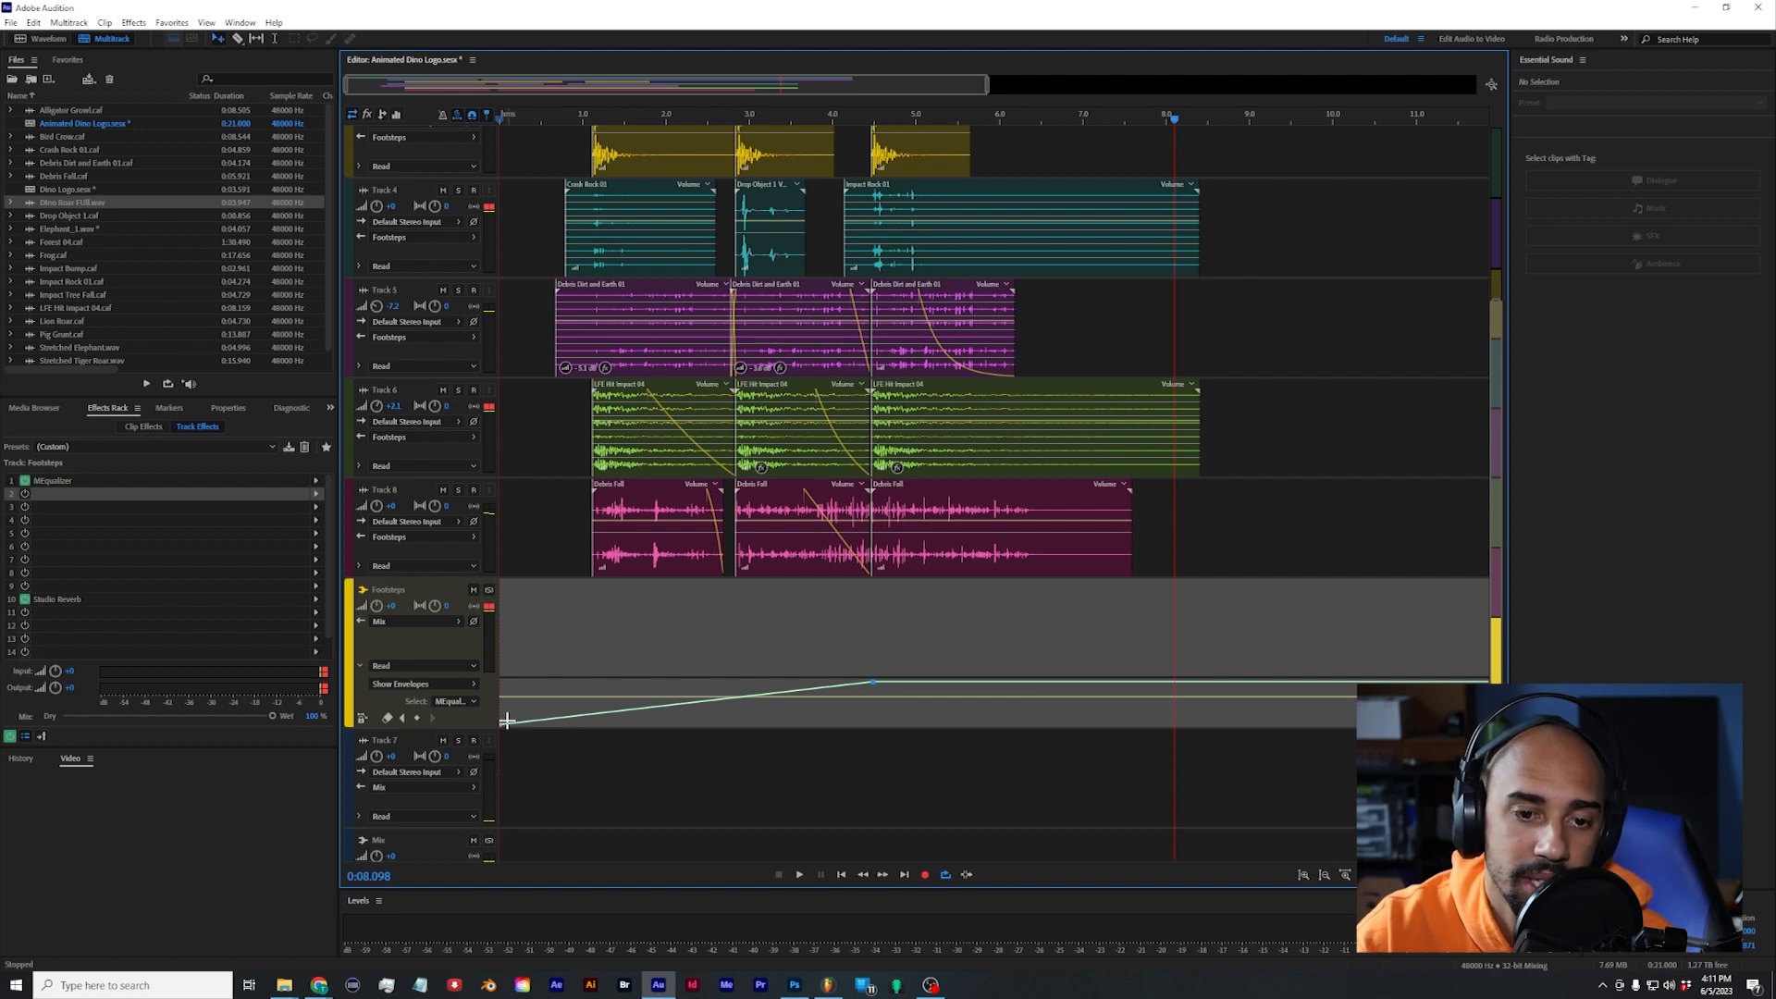
# Step: Step the MEqualizer envelope upward per footstep: raise the start keyframe, set the 4.5 s one to 20.0 kHz, and adjust the 2.7 s one
pyautogui.moveTo(503, 725); pyautogui.dragTo(501, 709)
pyautogui.moveTo(874, 682); pyautogui.dragTo(879, 658)
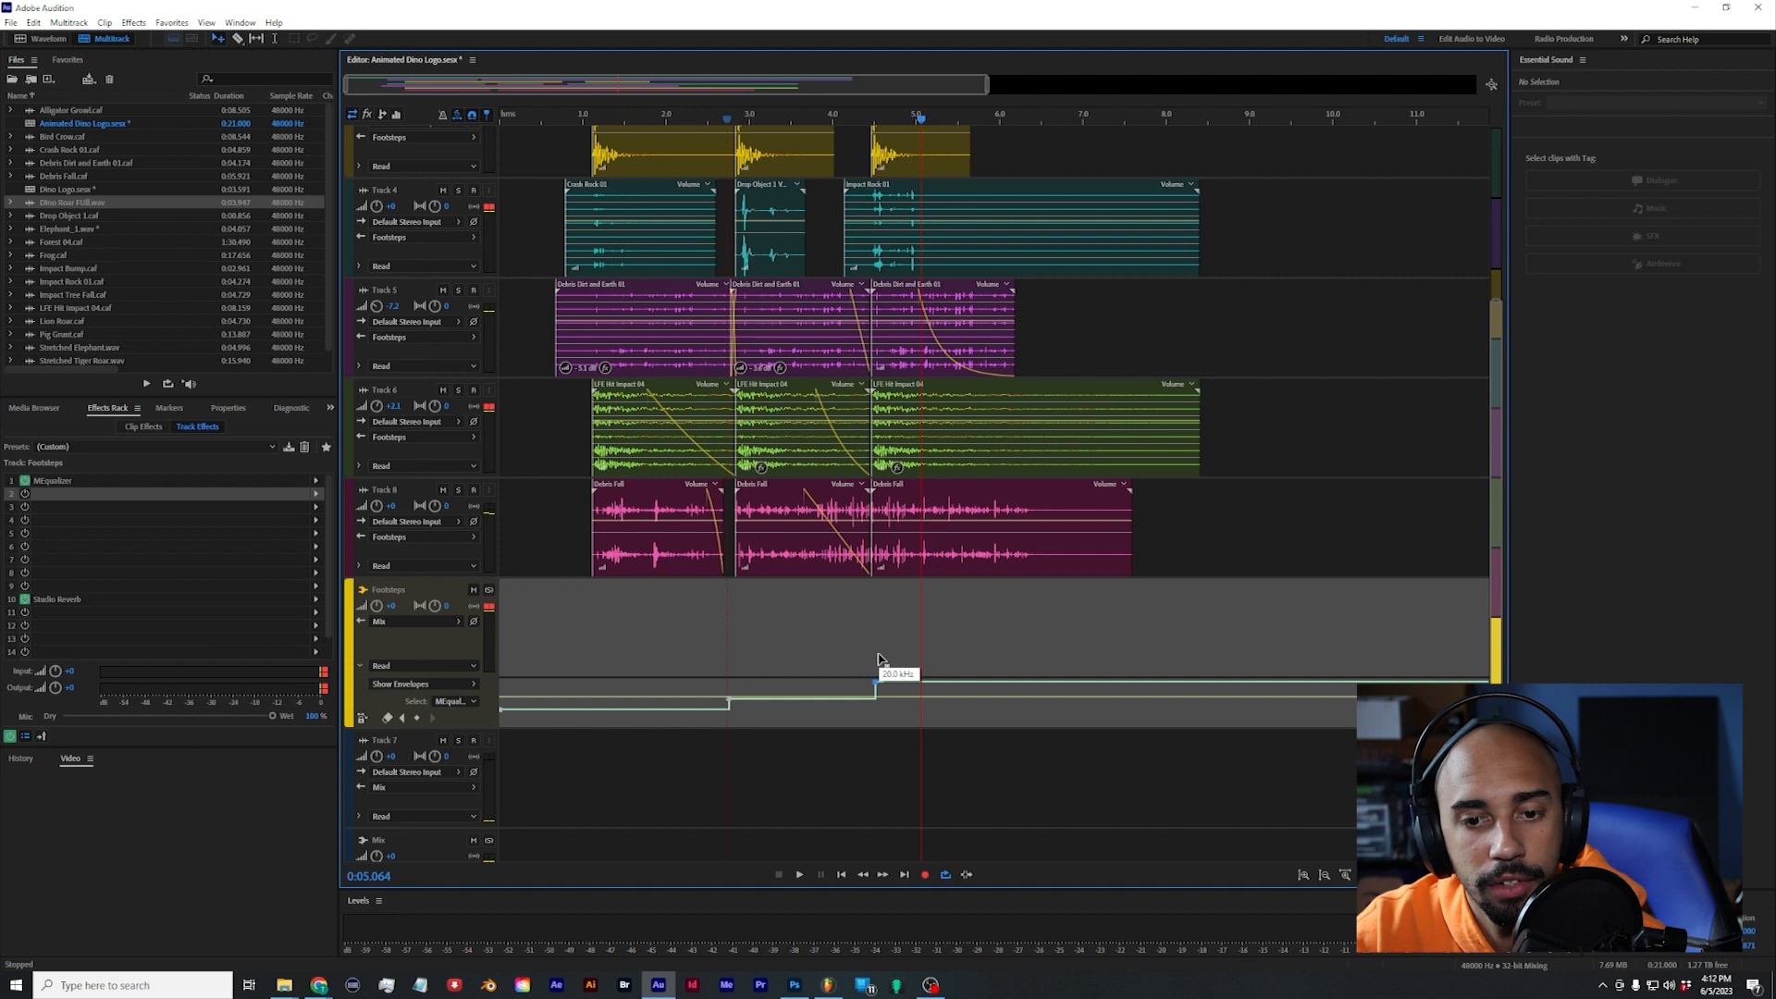
pyautogui.moveTo(730, 705); pyautogui.dragTo(729, 696)
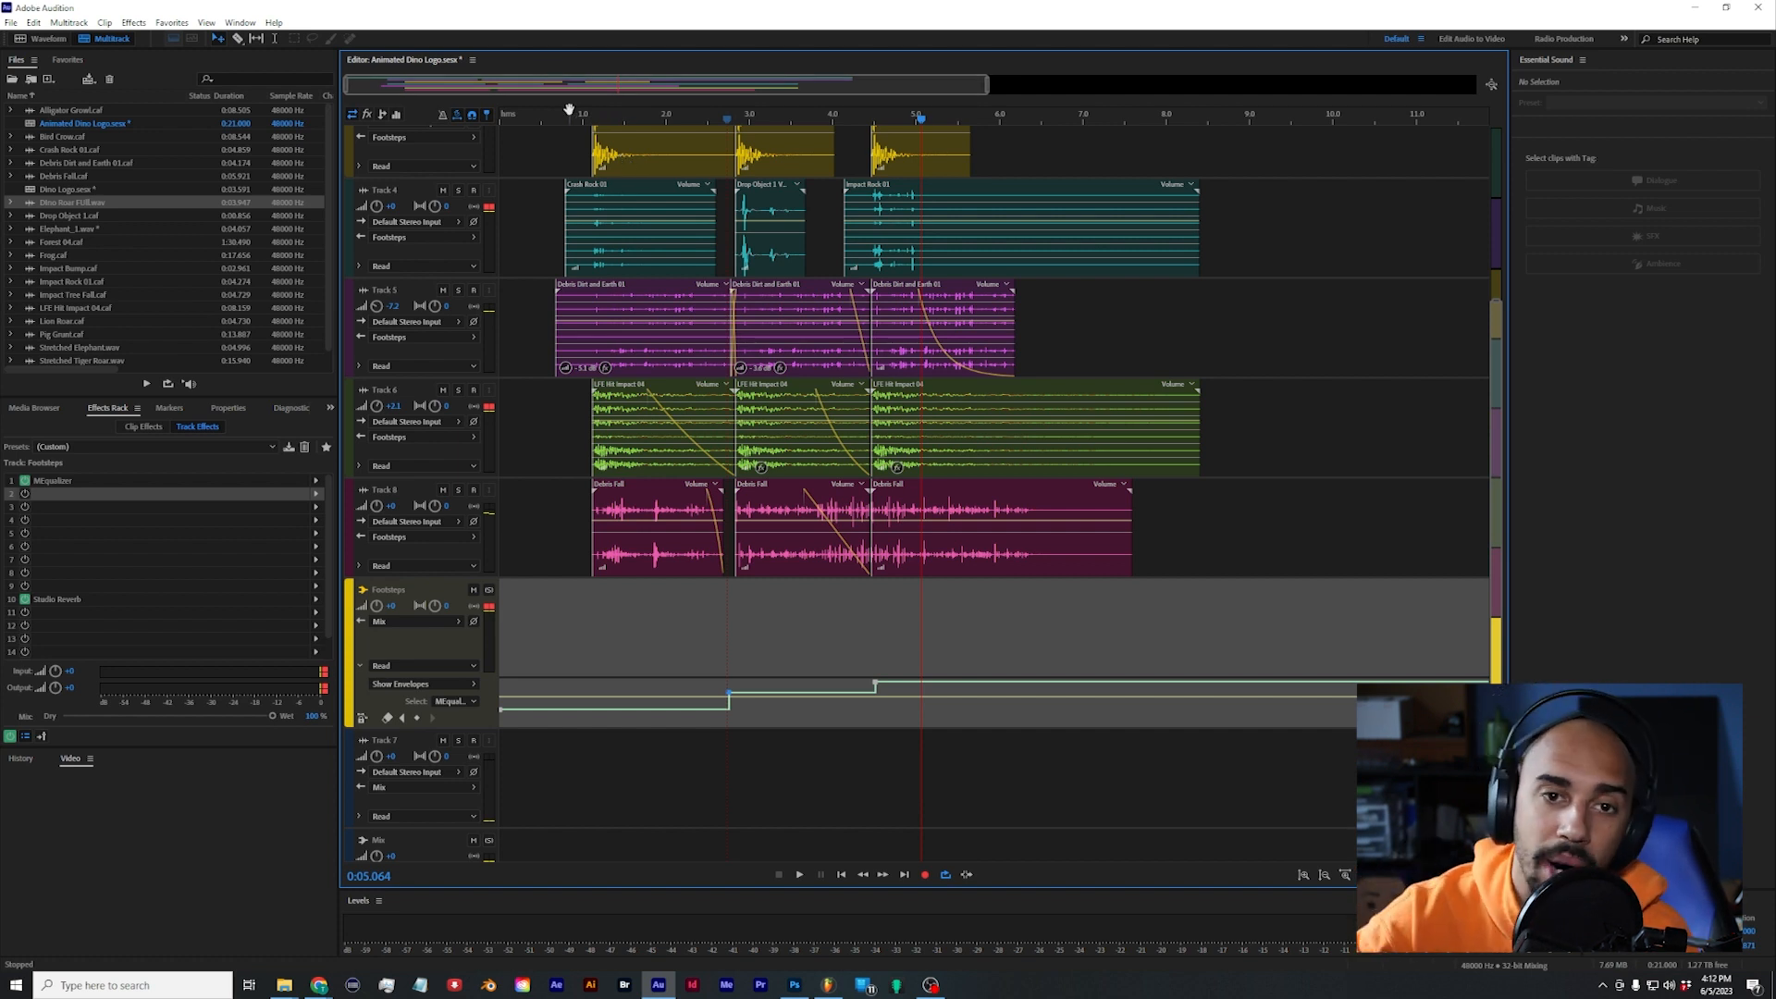
# Step: Play the full mix from the beginning through the dino roar to check the footsteps and ambience together
pyautogui.press('Home')
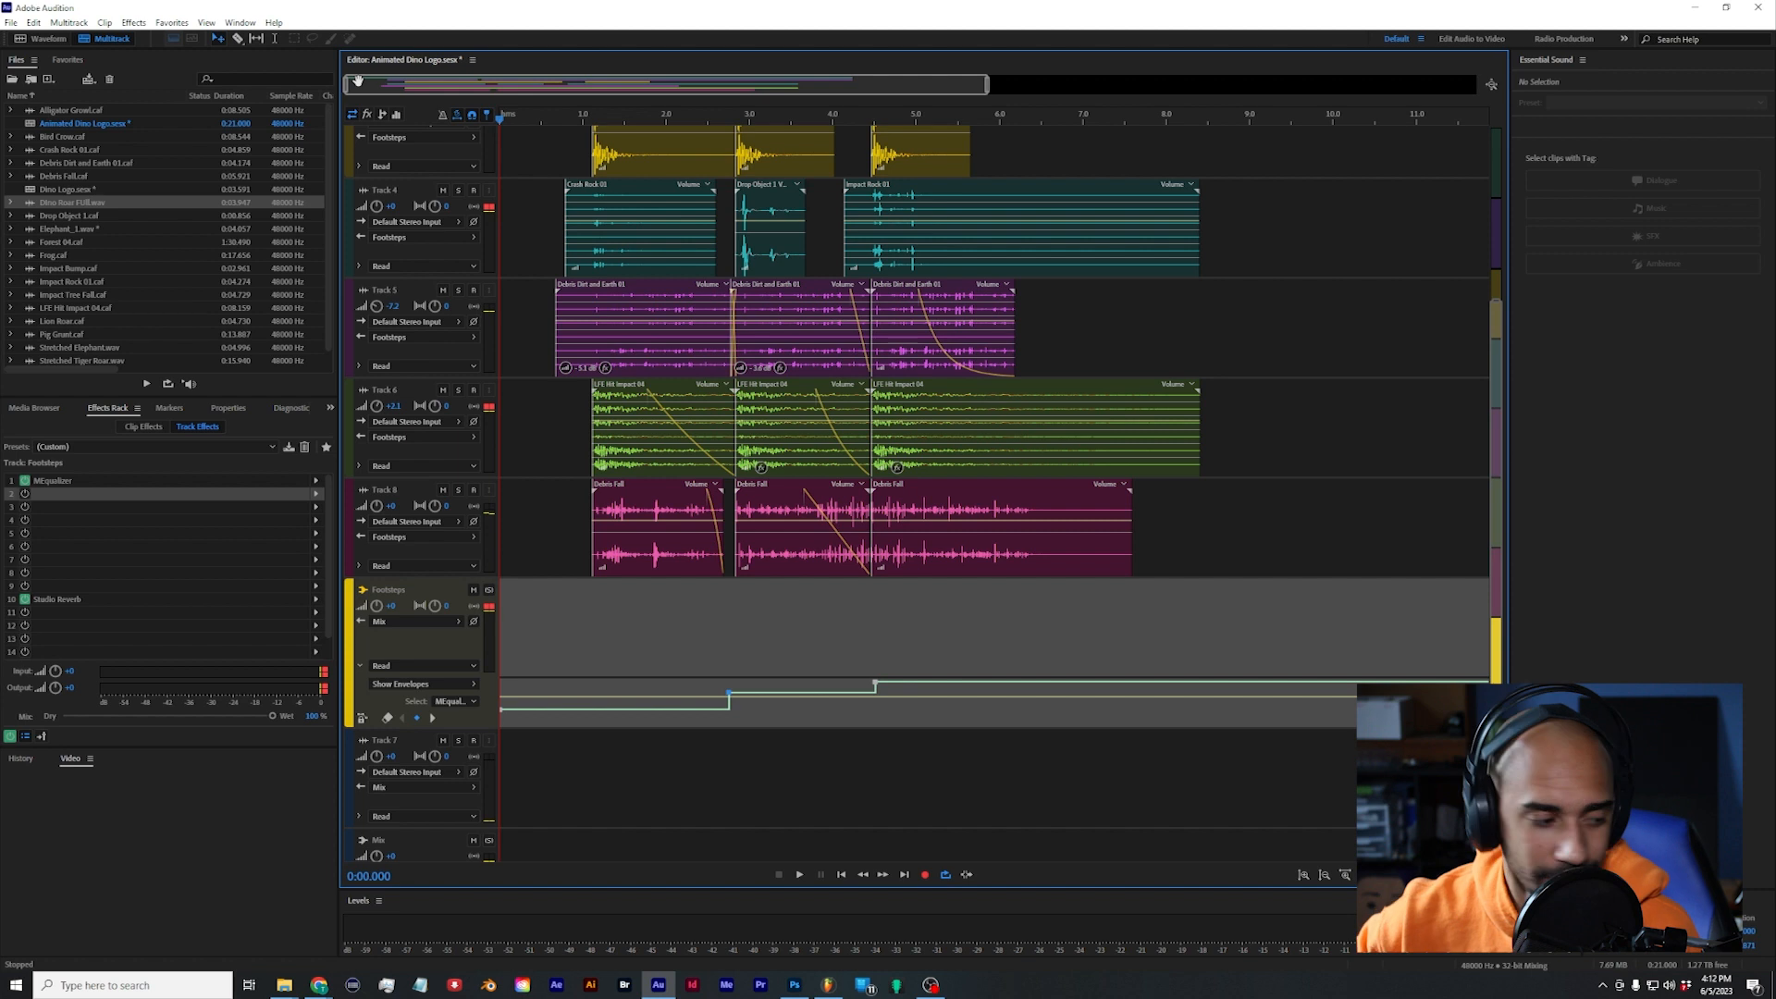
pyautogui.press('space')
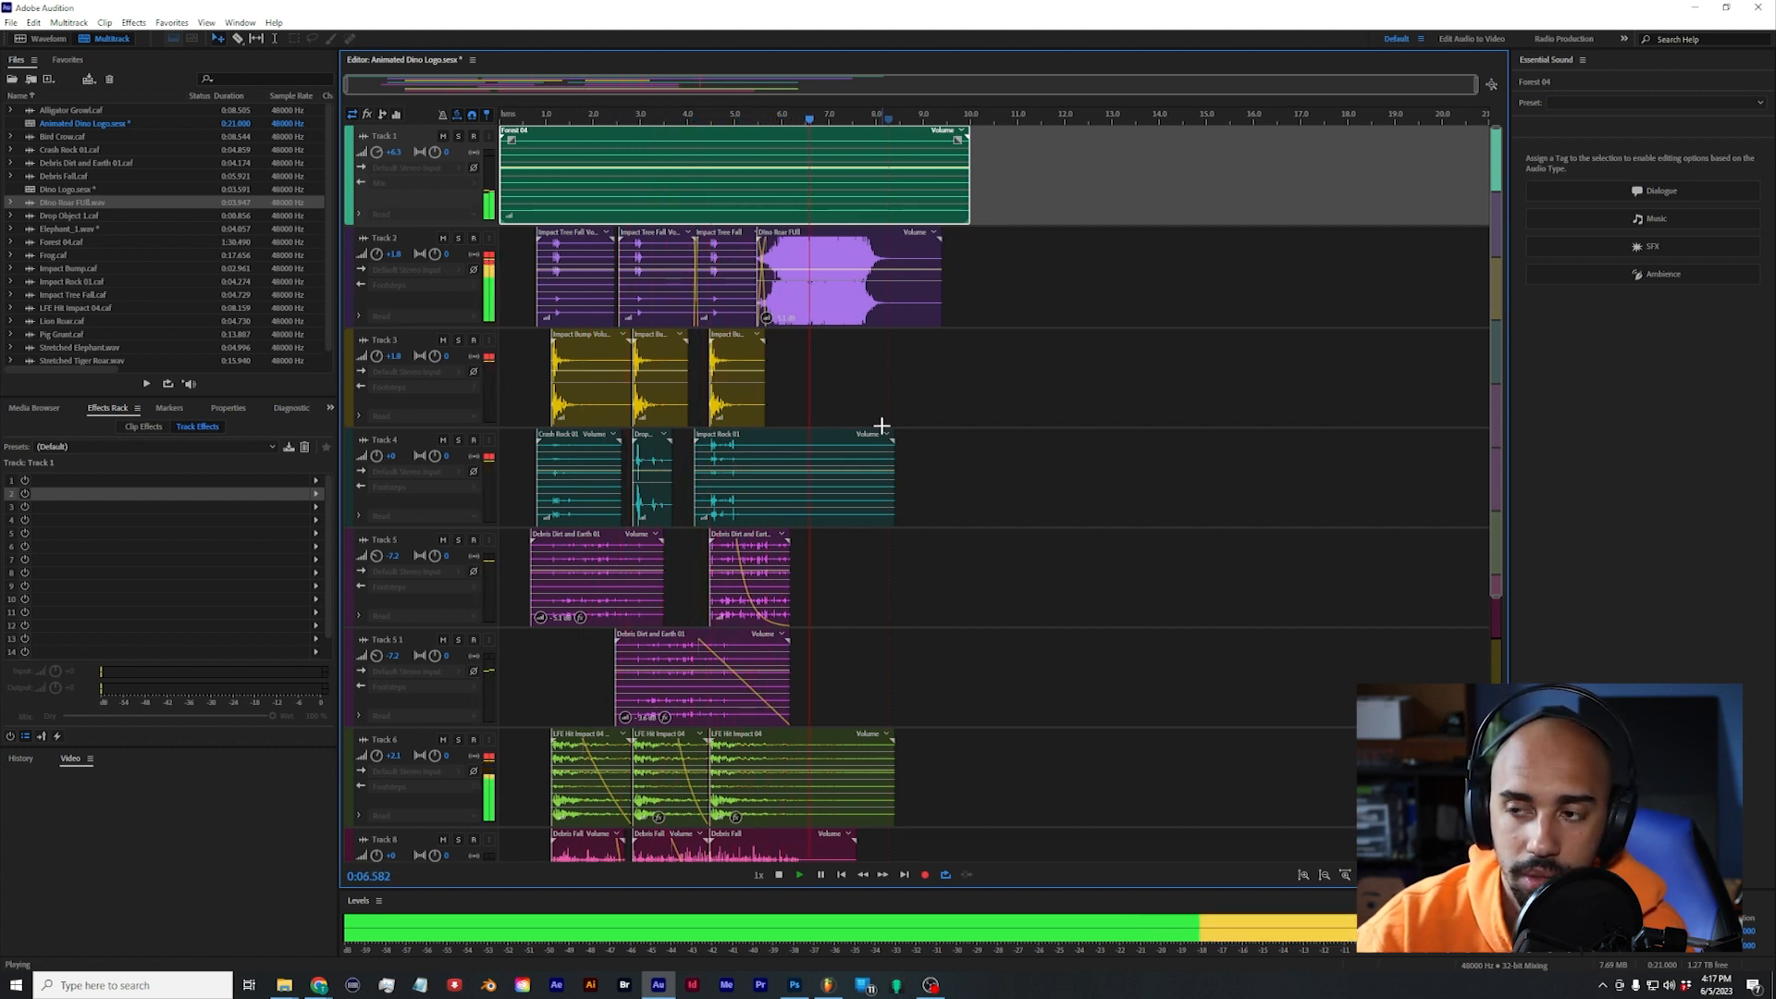
pyautogui.press('space')
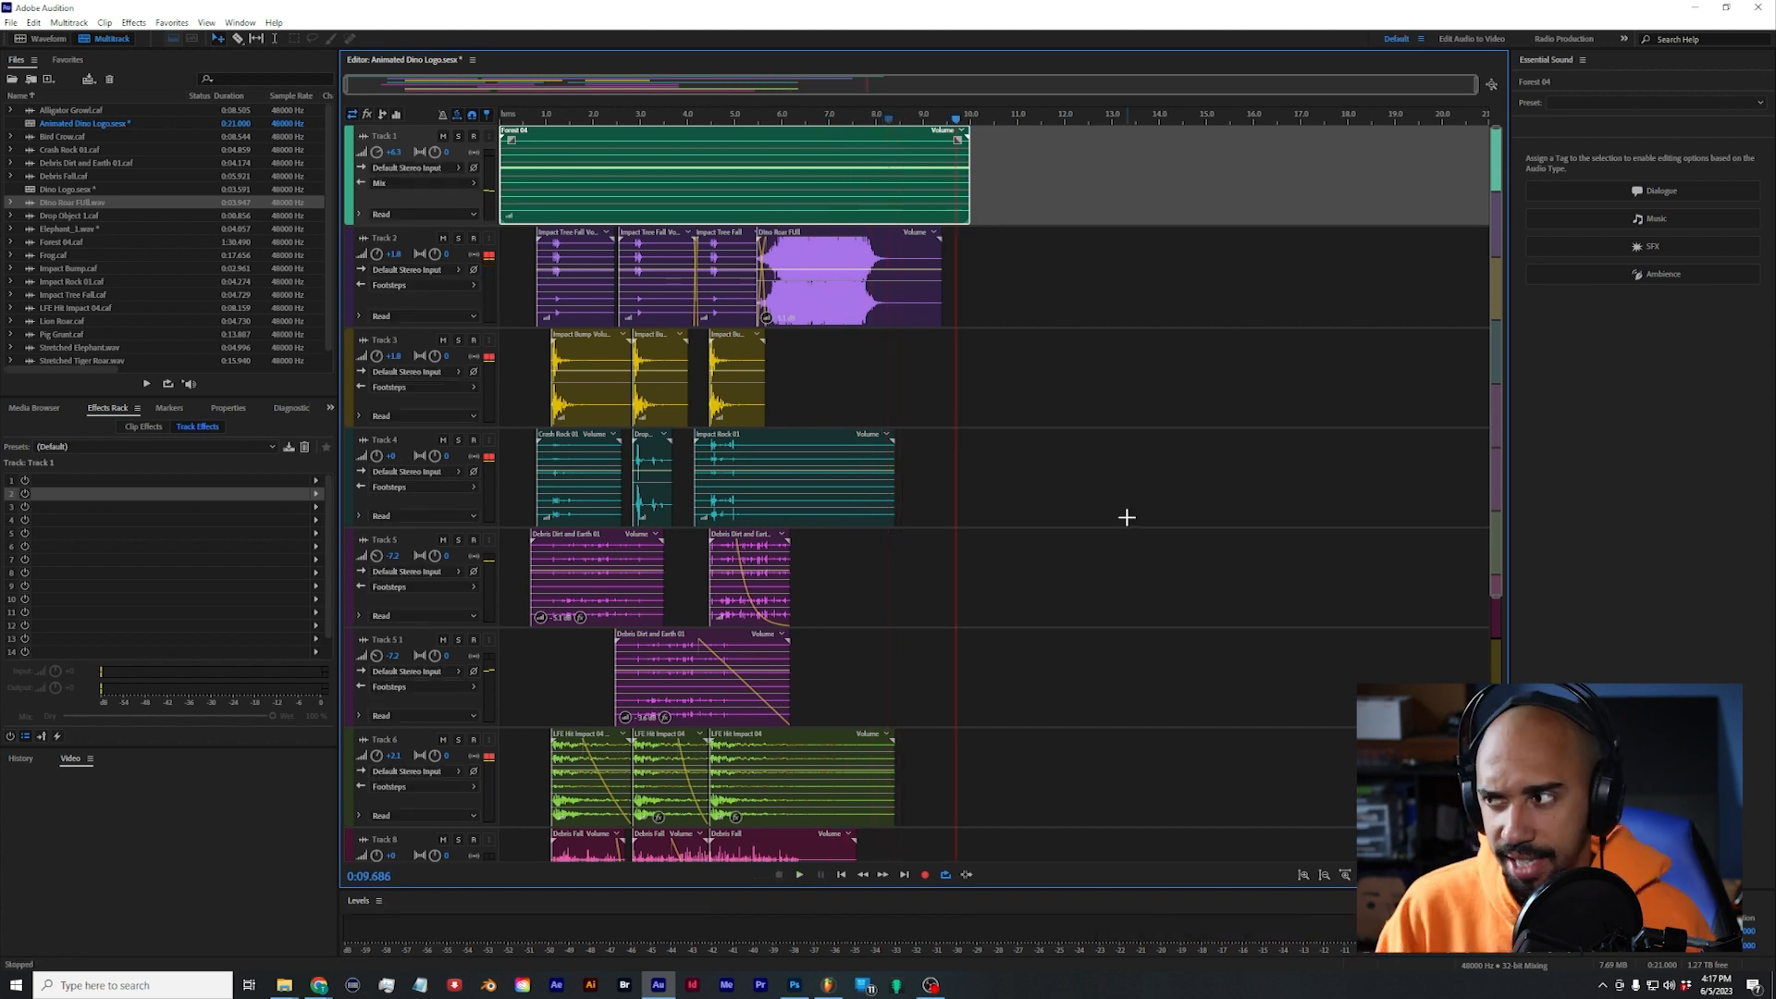